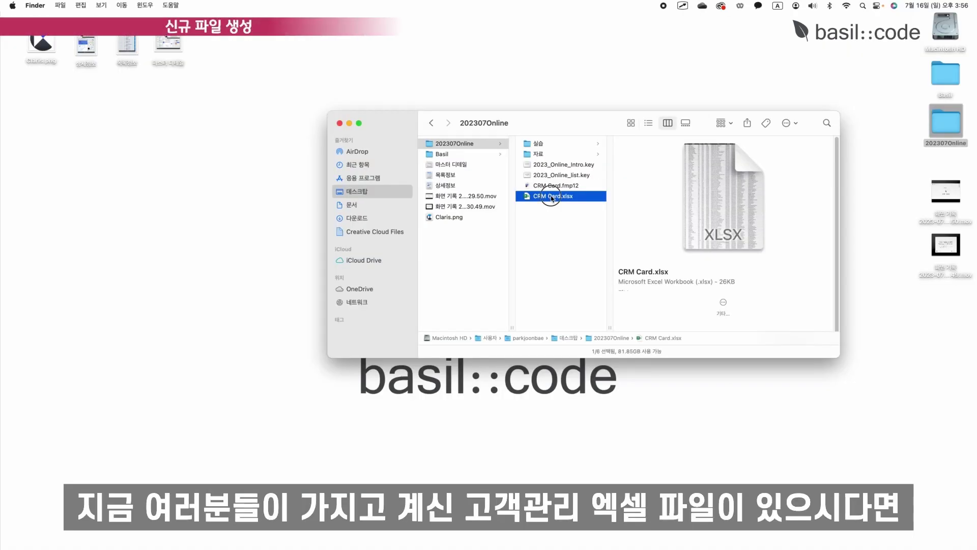
Create a new database from CRM Card.xlsx, saved to the Desktop as 고객관리.fmp12.
drag(553, 196, 36, 394)
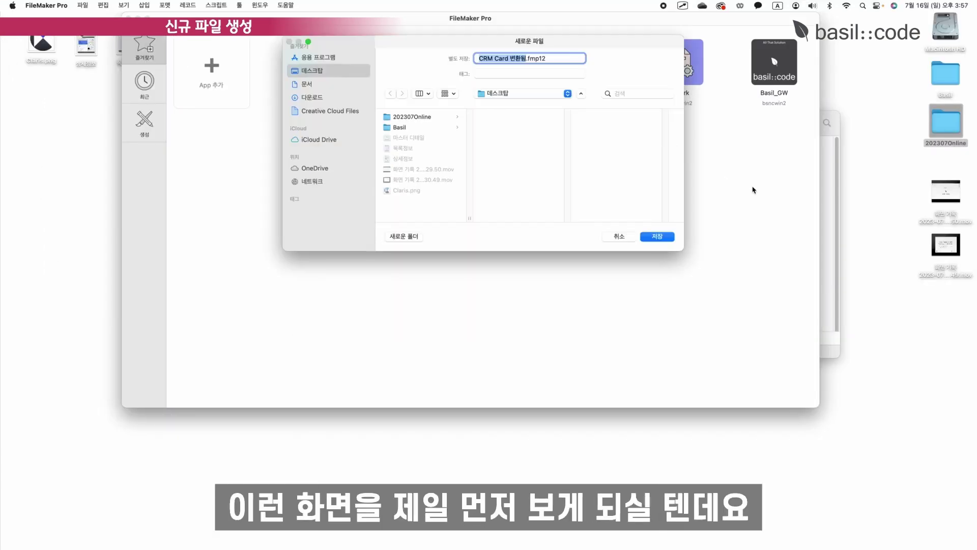
click(526, 59)
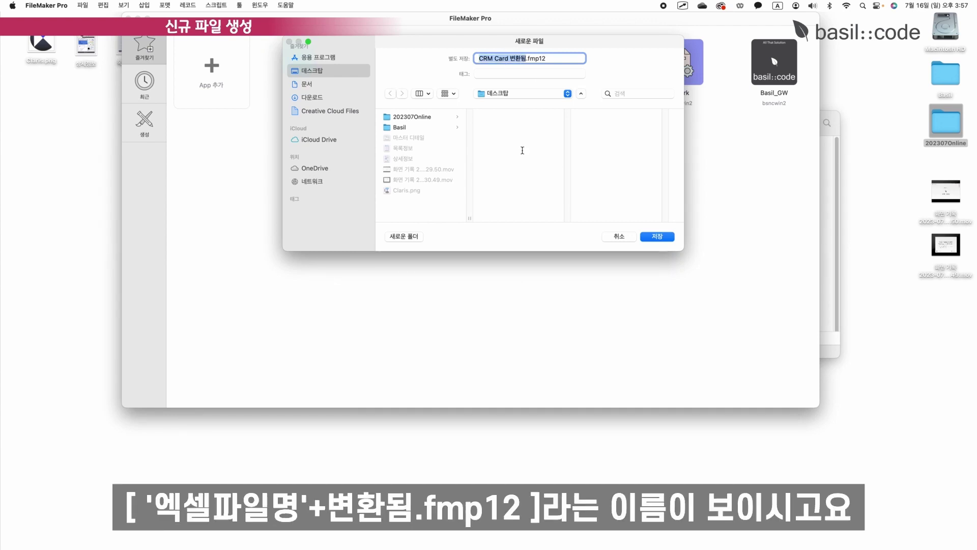
key(Right)
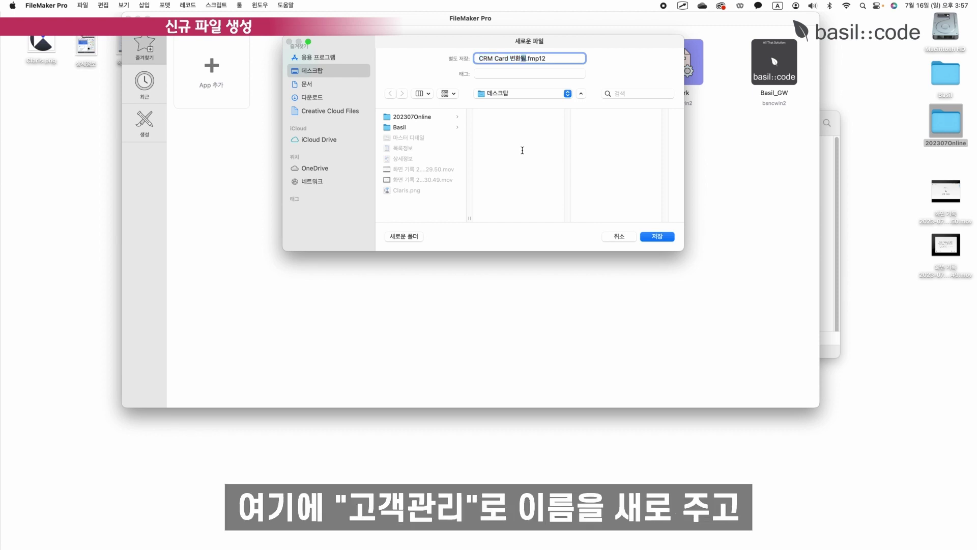
key(super+BackSpace)
text(고객관리)
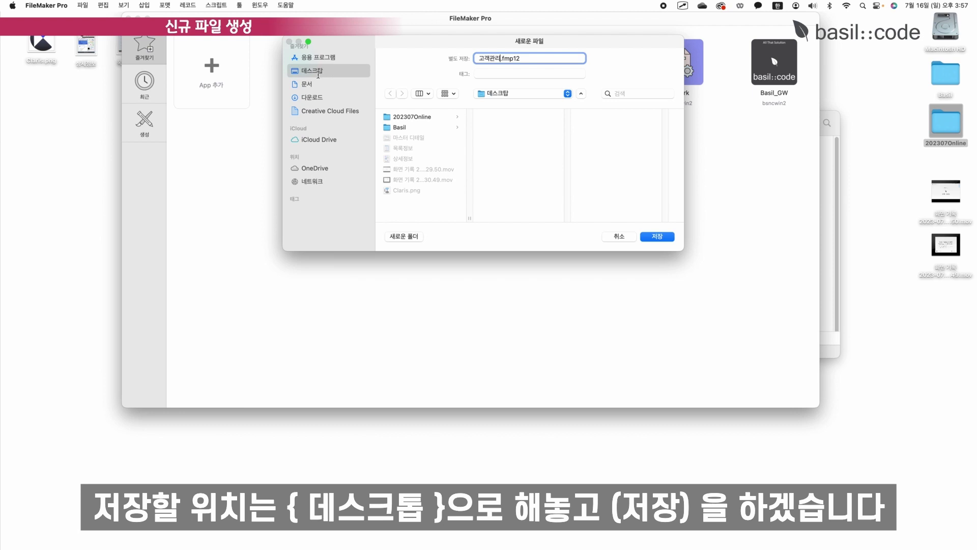
click(657, 237)
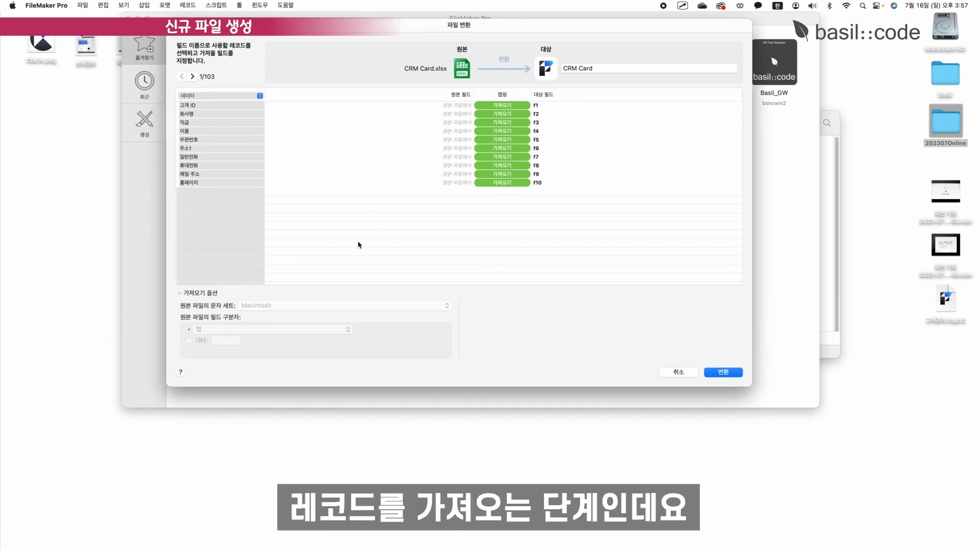
Set the first-row option to 필드 이름으로 사용 so targets read 고객 ID, 회사명, 직급.
click(260, 96)
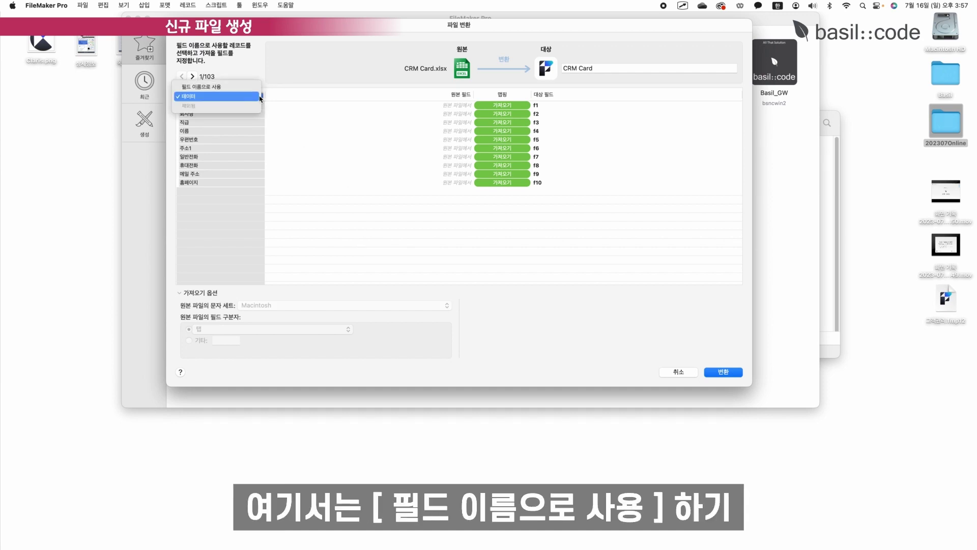
click(244, 92)
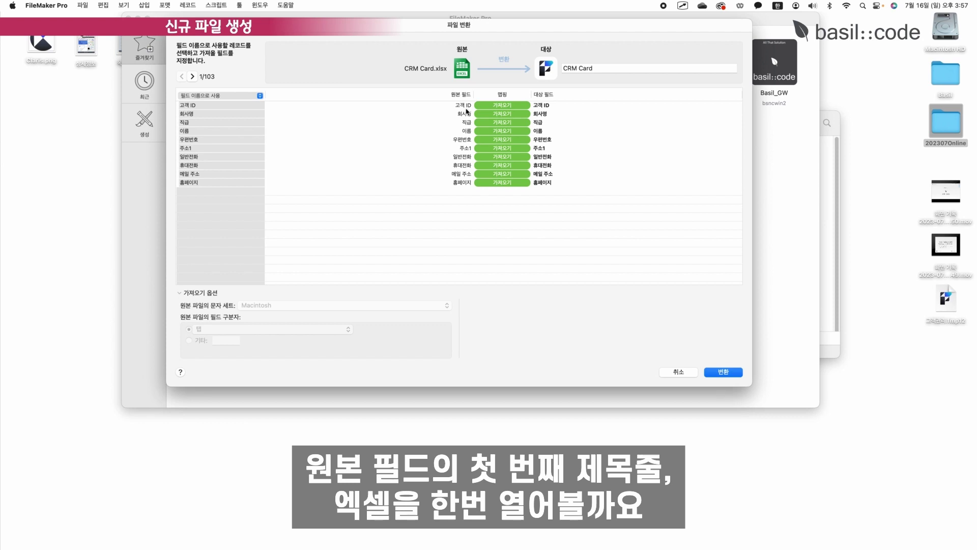
Check CRM Card.xlsx's header row in Excel, then keep 필드 이름으로 사용 in the conversion dialog.
double_click(956, 126)
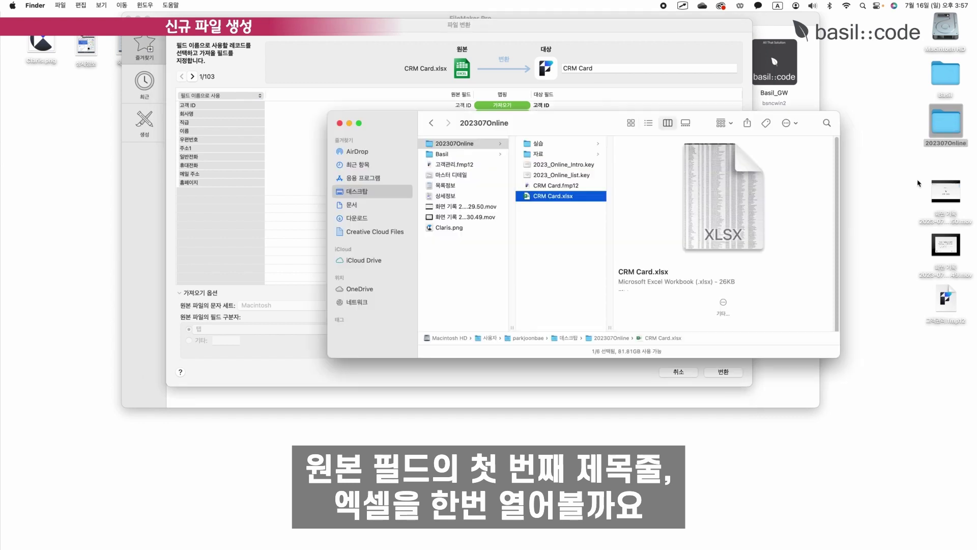
double_click(549, 196)
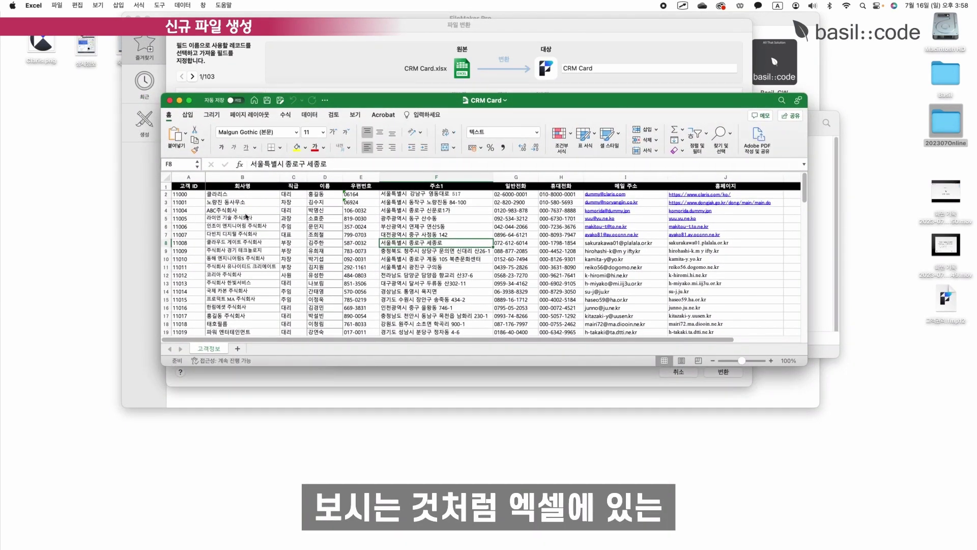
click(308, 186)
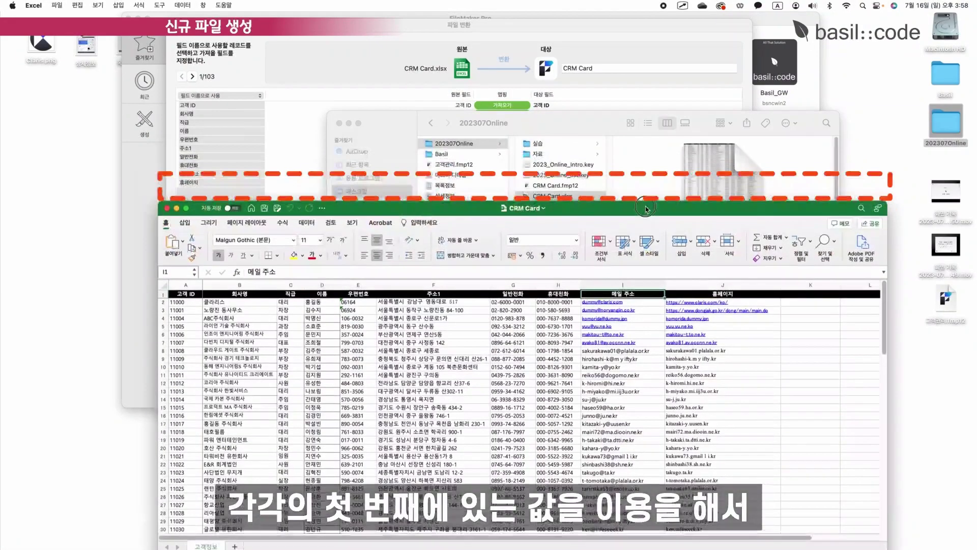
drag(529, 117, 655, 283)
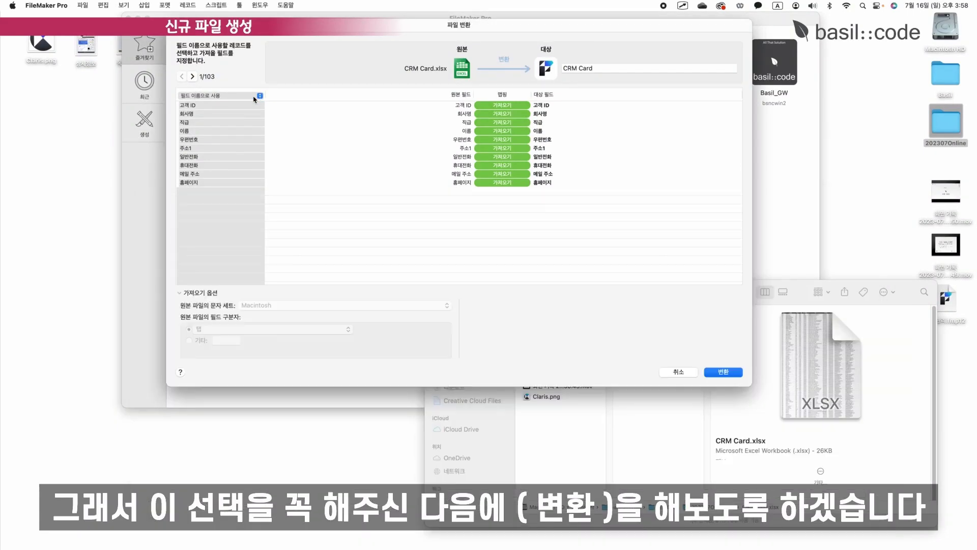
click(236, 97)
click(236, 96)
Run the conversion into 고객관리 and scroll through the 102 imported customer records.
click(722, 372)
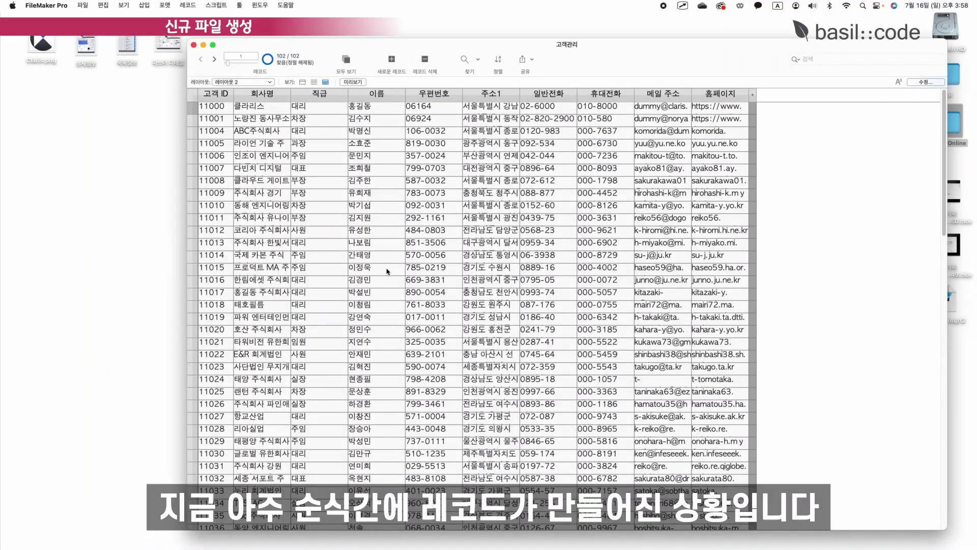
scroll(671, 213, down, 20)
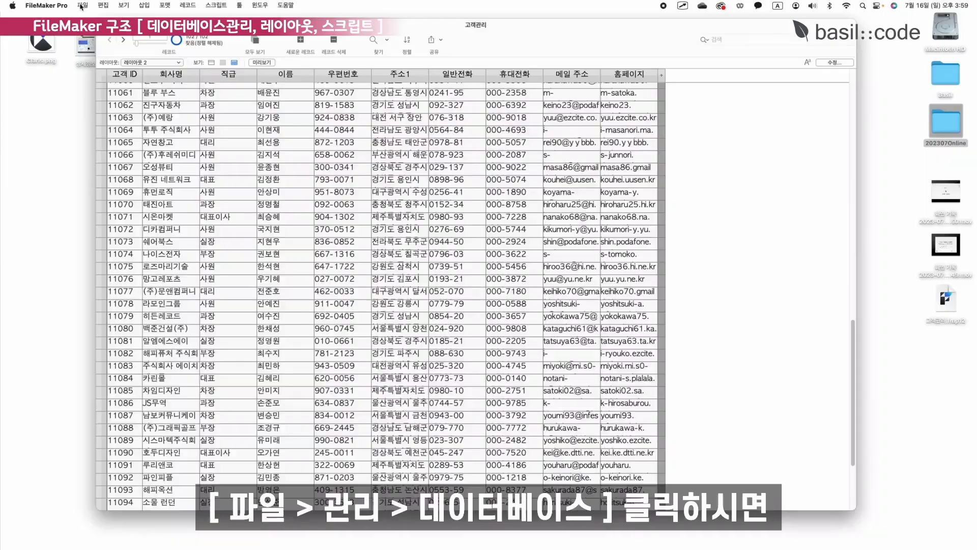
click(82, 5)
Rename the imported CRM Card table to 고객 in Manage Database.
mouse_move(122, 93)
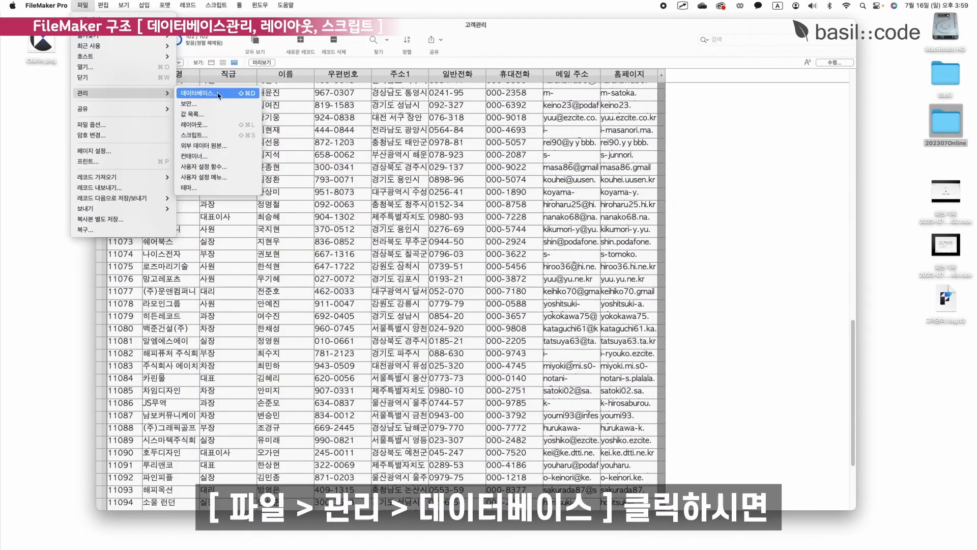
click(219, 93)
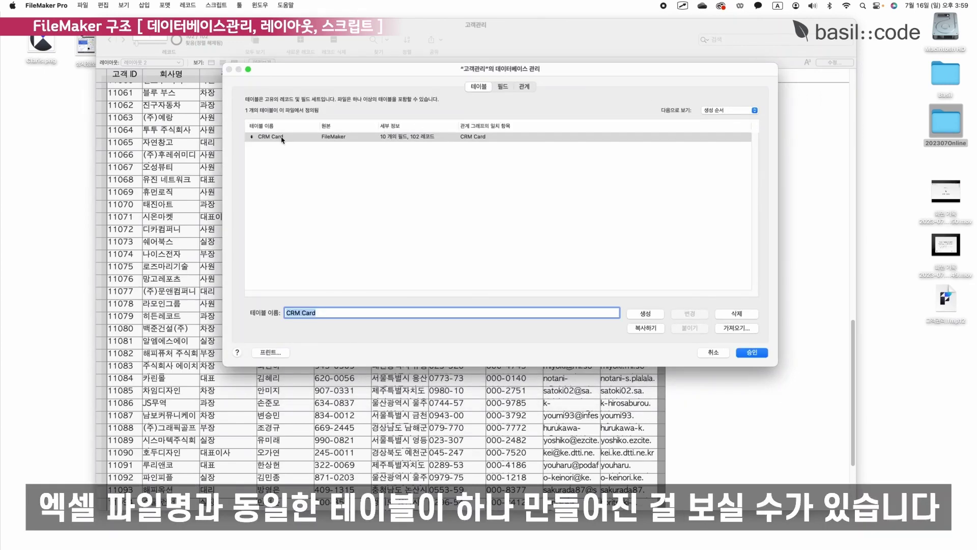
click(282, 137)
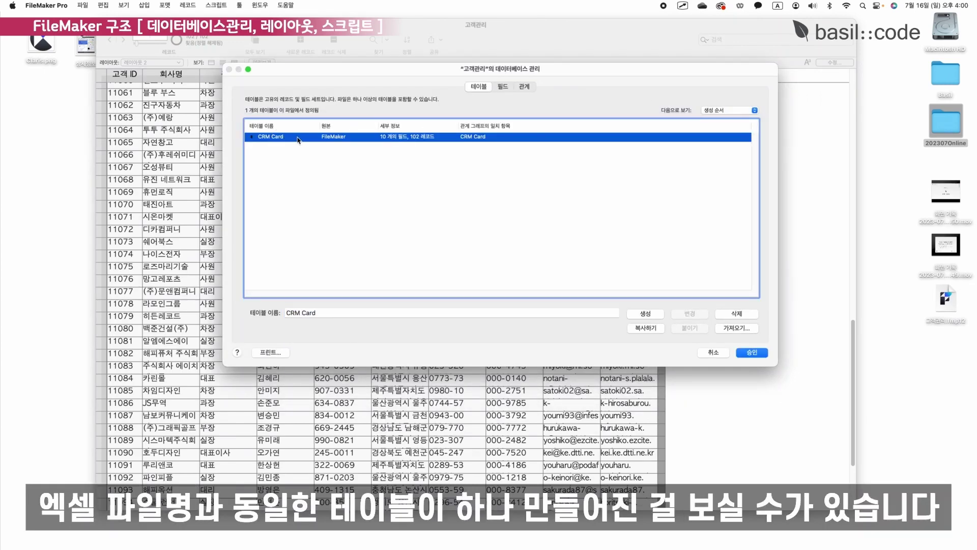
key(Tab)
text(고객)
key(Return)
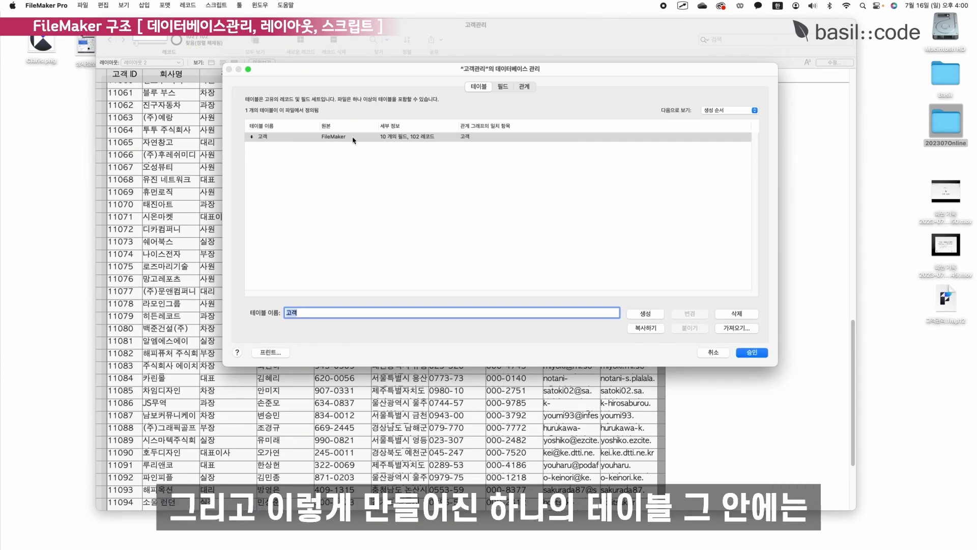
Review the 고객 table's ten fields, from 고객 ID through 홈페이지.
double_click(353, 138)
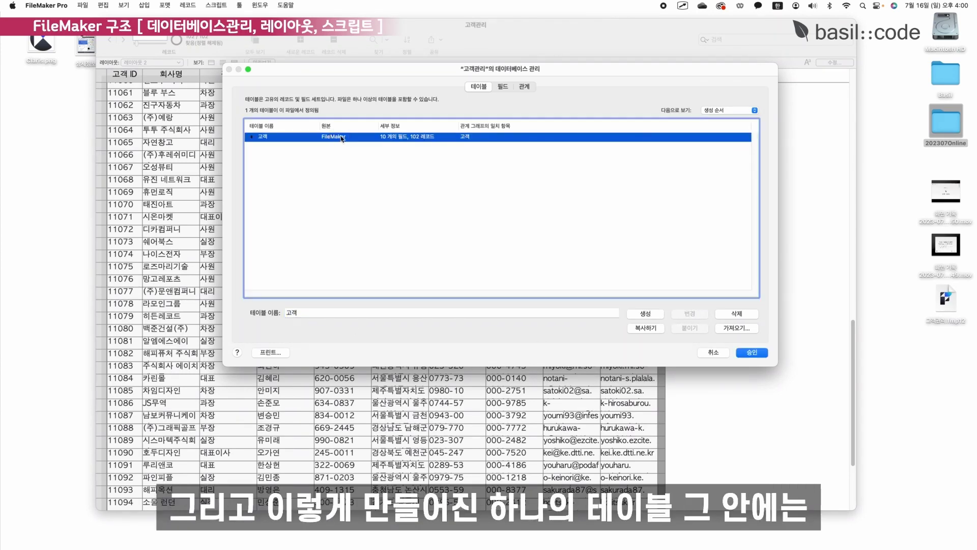
click(284, 135)
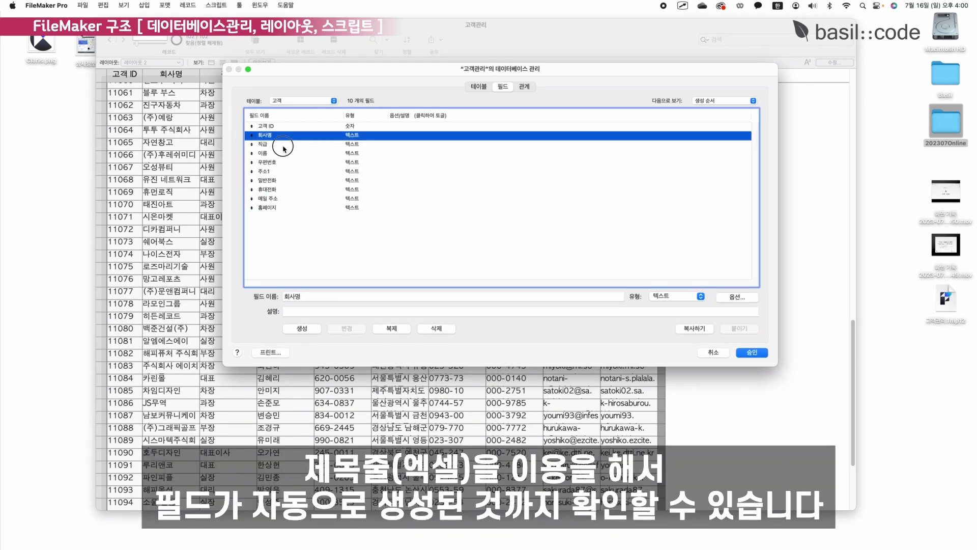
click(285, 144)
click(286, 162)
click(287, 198)
click(288, 207)
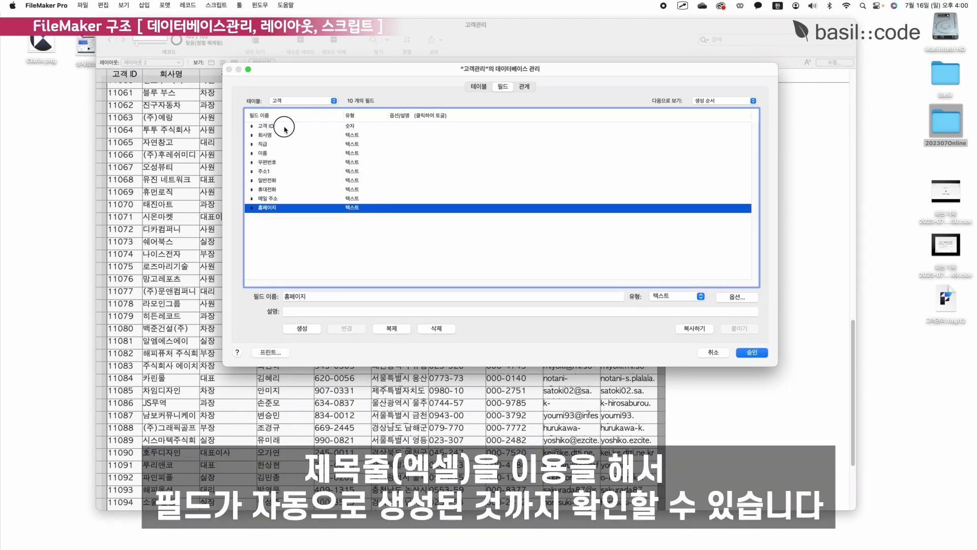
click(285, 127)
shift+click(284, 209)
click(294, 232)
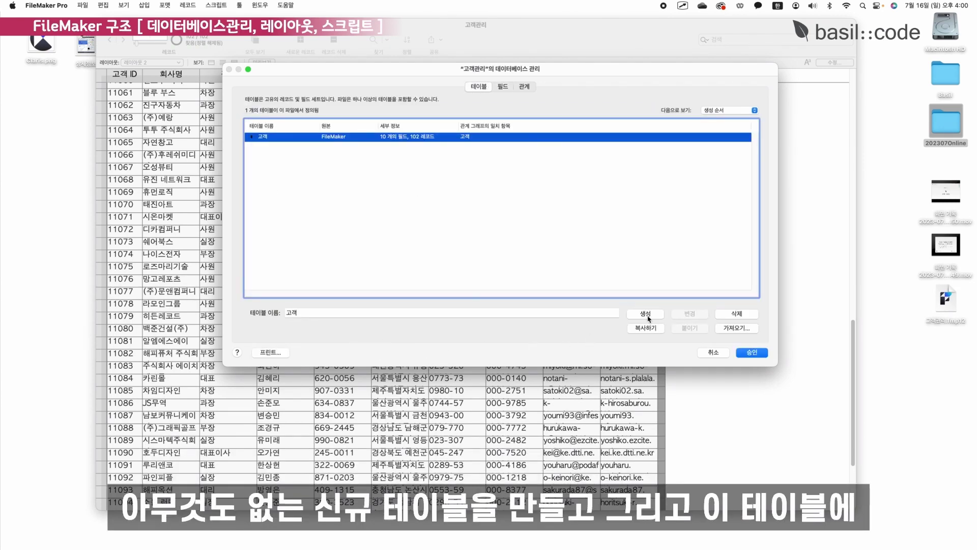
Create a new empty table 고객2 and look at its default fields.
click(645, 314)
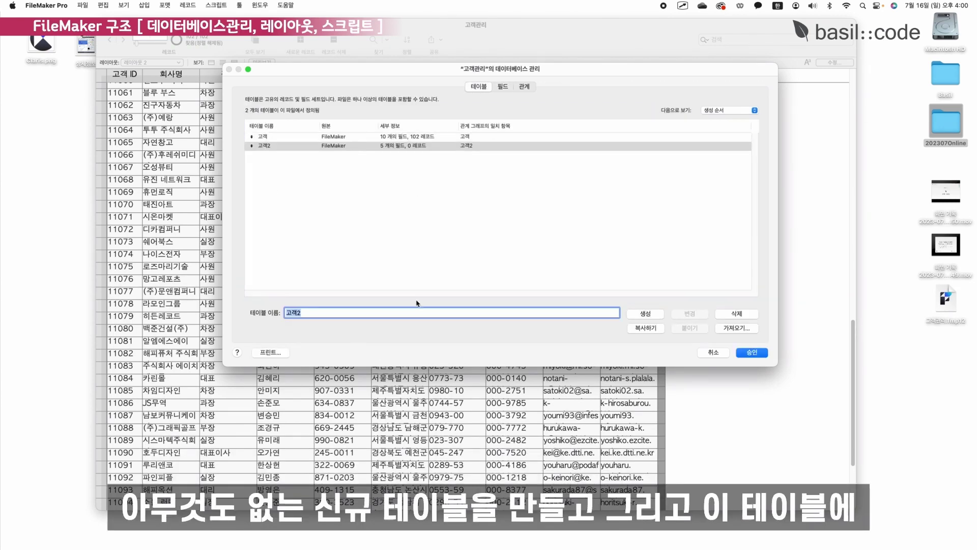
double_click(322, 146)
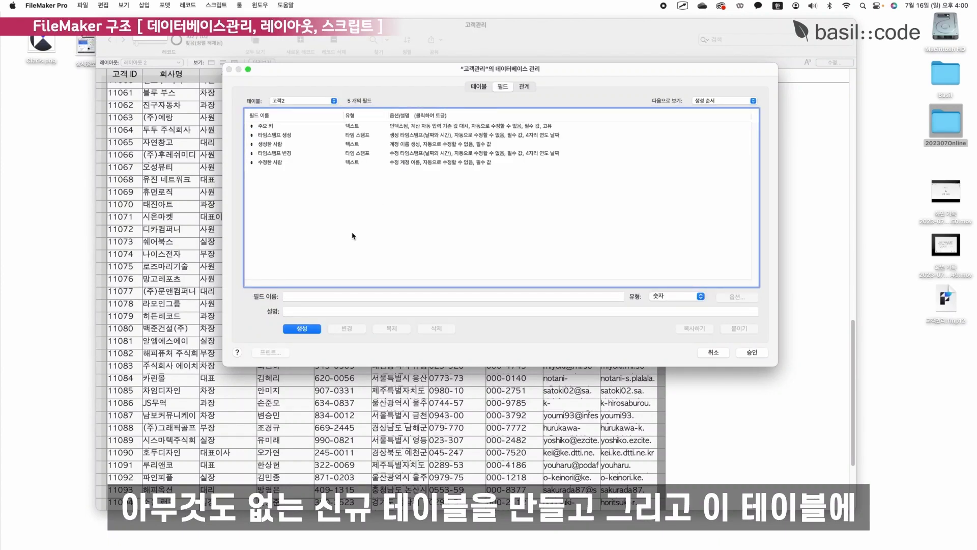
click(377, 295)
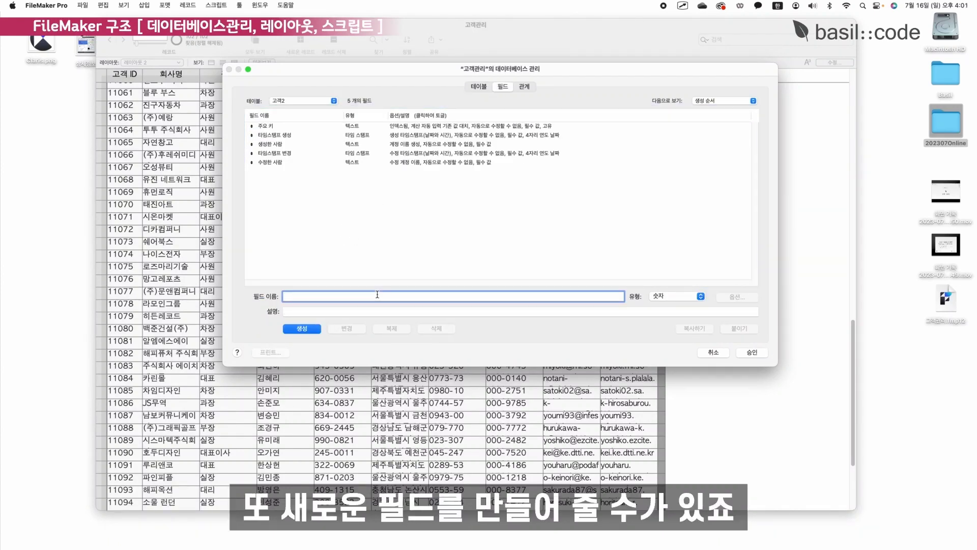
Delete the 고객2 table so only 고객 remains.
click(479, 86)
click(273, 149)
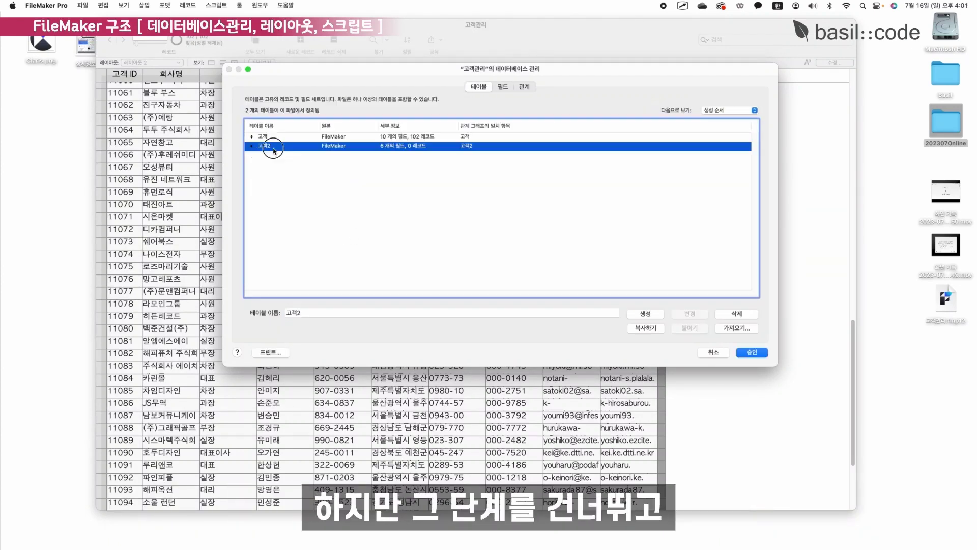
click(300, 201)
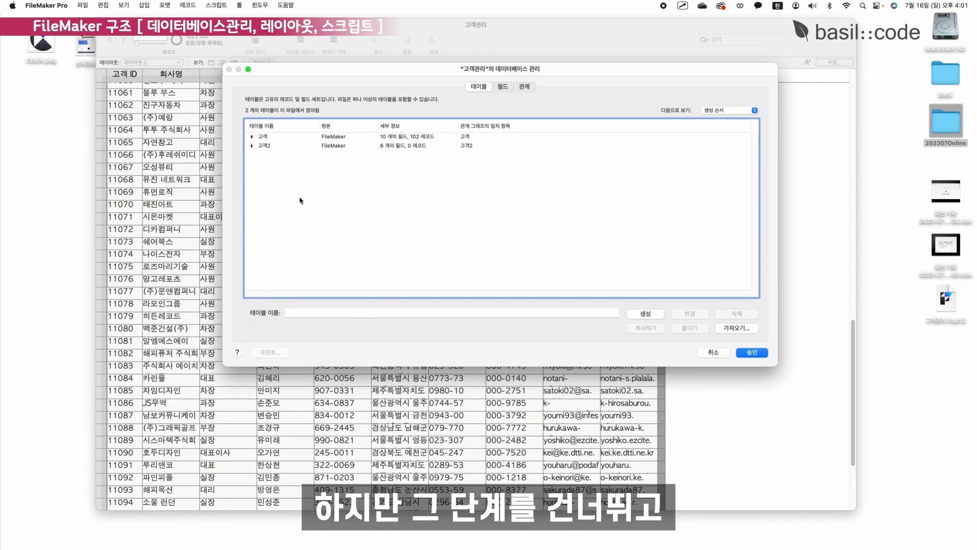
click(274, 147)
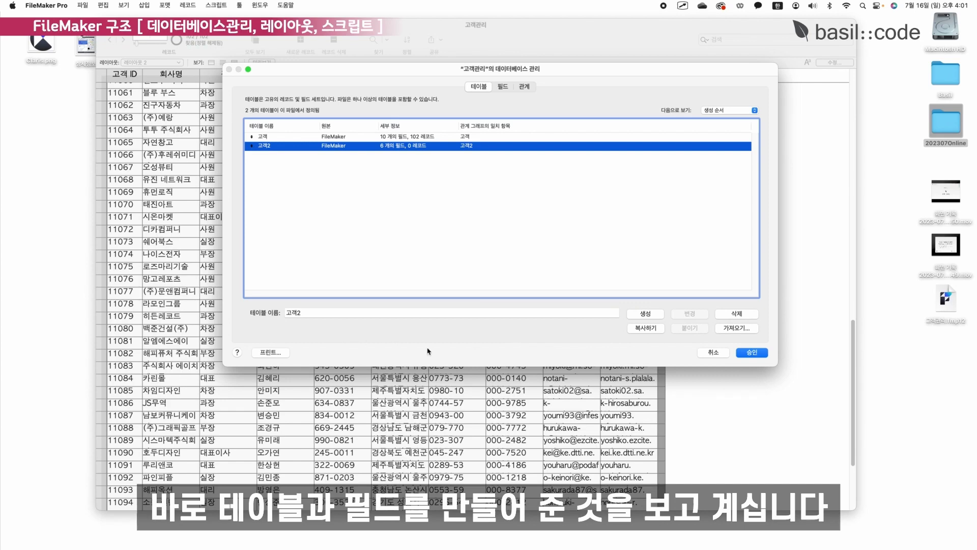
click(736, 313)
click(496, 283)
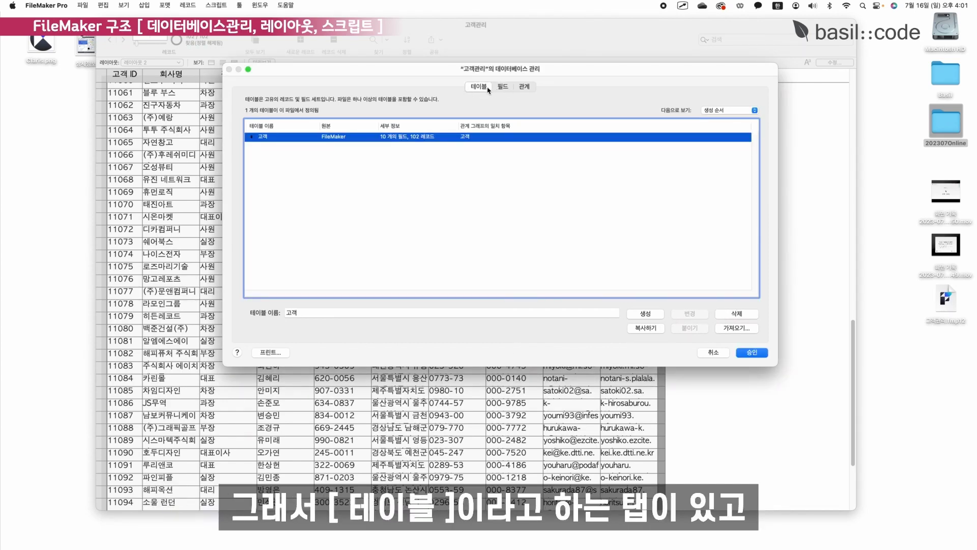
Inspect the 고객 table's field list and its box in the relationship graph.
double_click(483, 137)
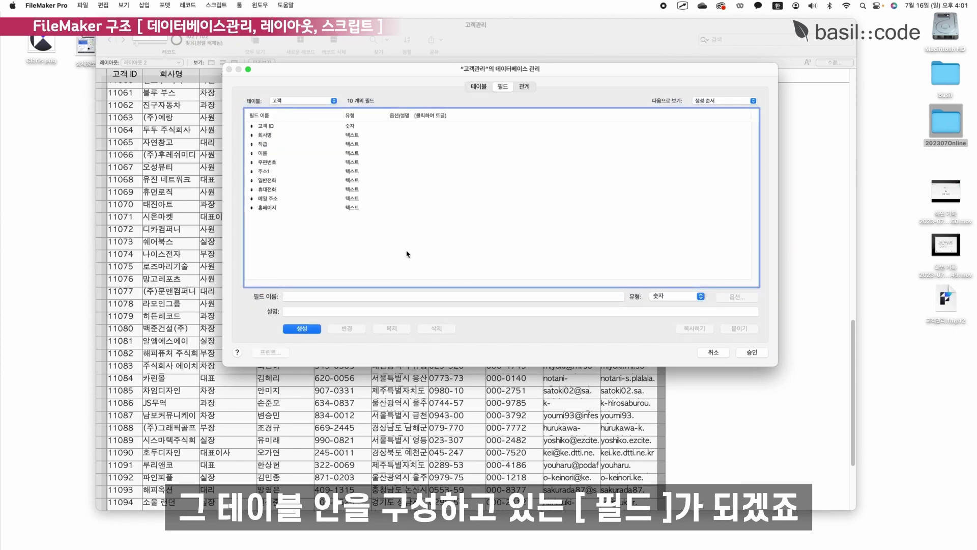
click(530, 89)
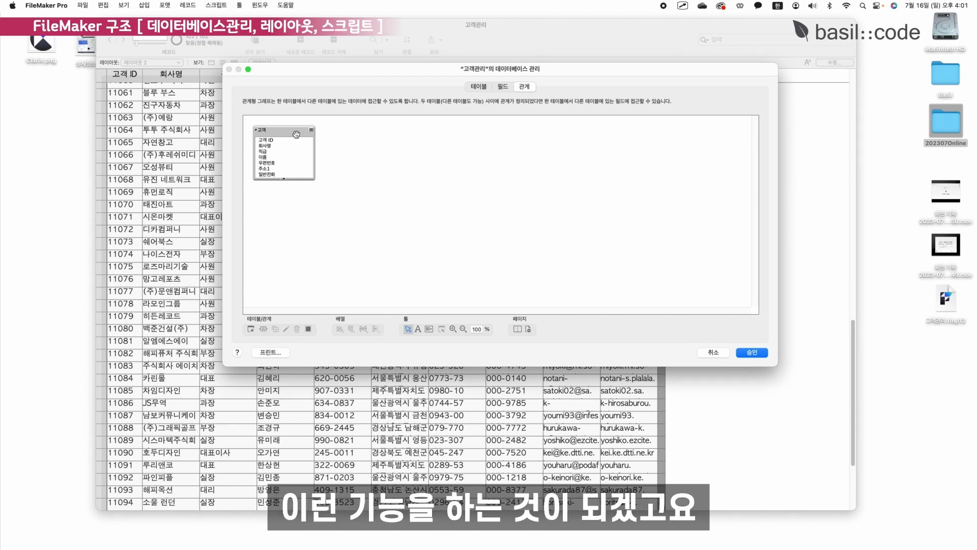
drag(505, 73, 480, 75)
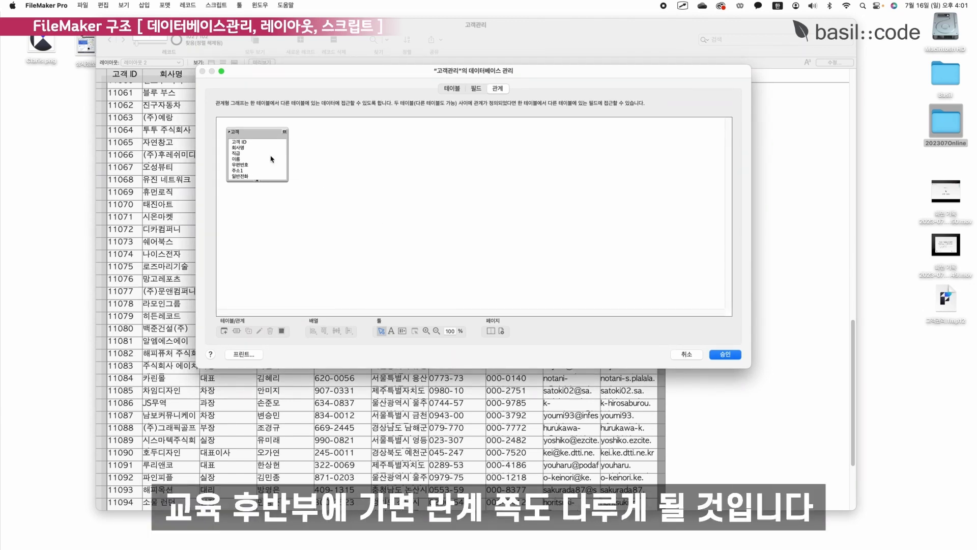
drag(258, 133, 278, 139)
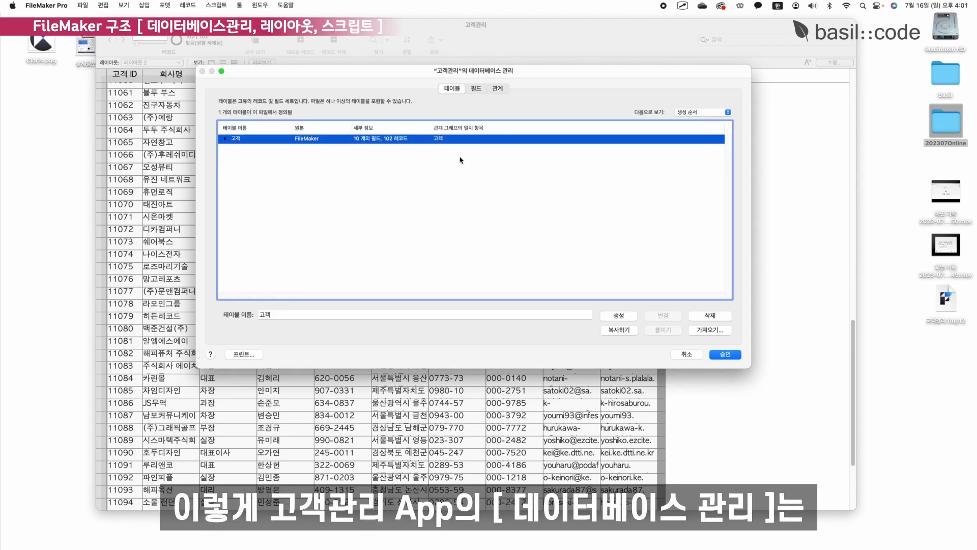
click(477, 89)
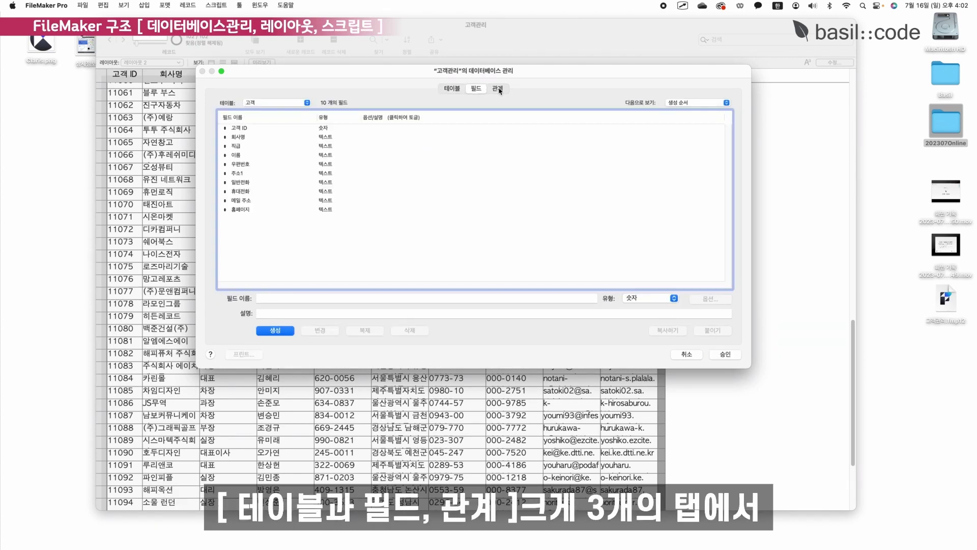
click(497, 89)
click(452, 89)
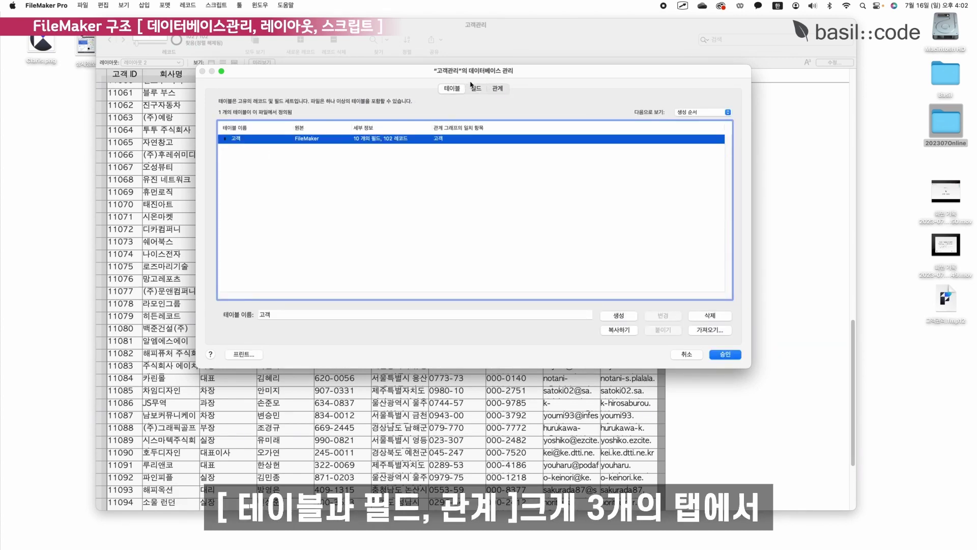
Close Manage Database and toggle between 레이아웃 2 and 레이아웃 1, ending on form-view 레이아웃 1.
click(727, 355)
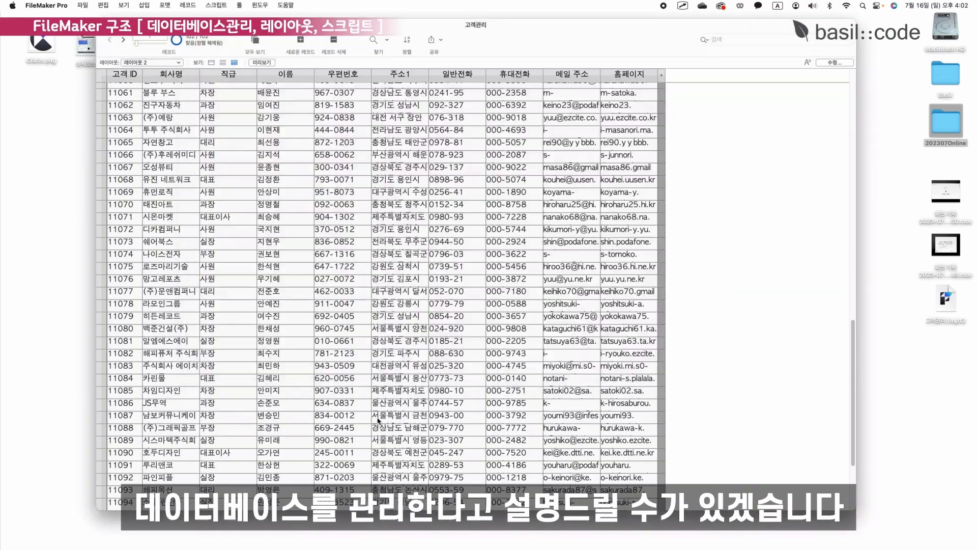
drag(518, 37, 516, 31)
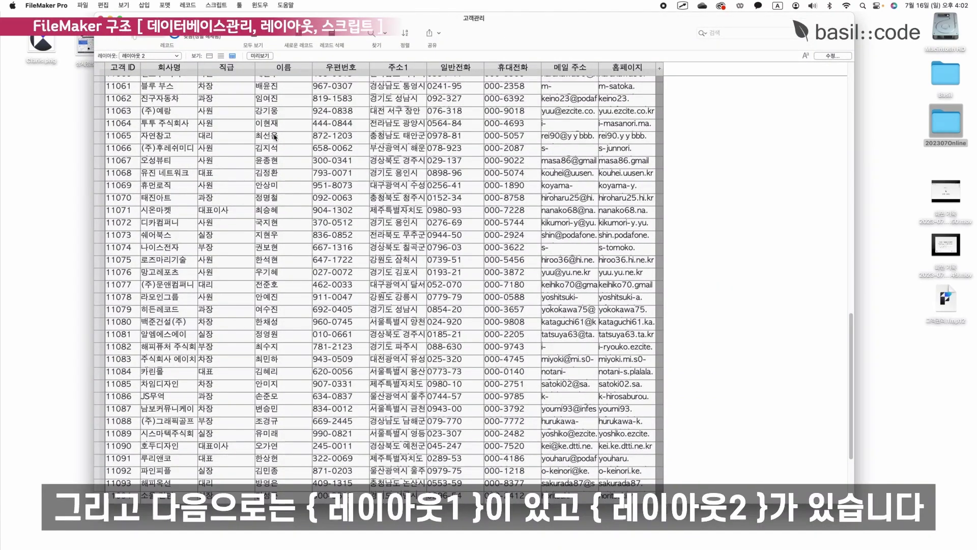
click(173, 58)
click(173, 48)
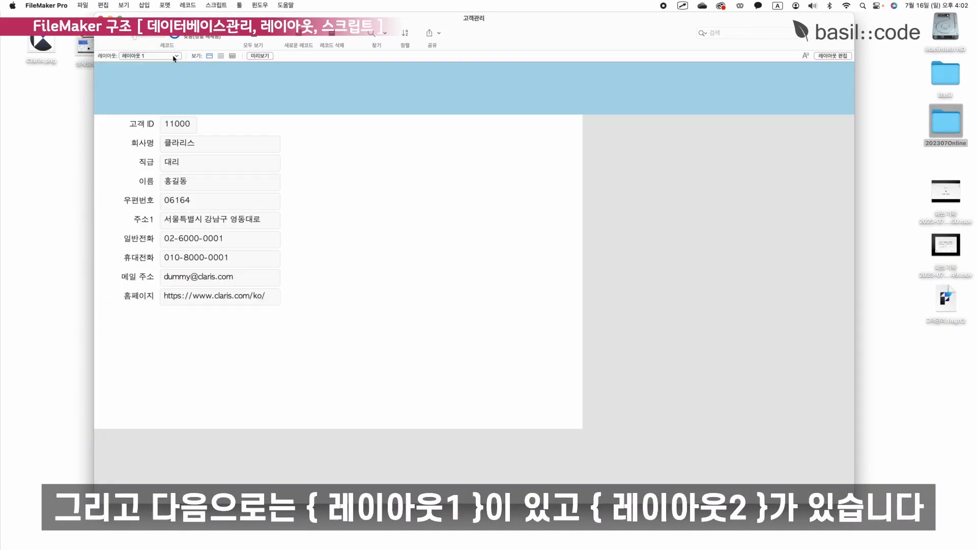
click(174, 57)
click(172, 67)
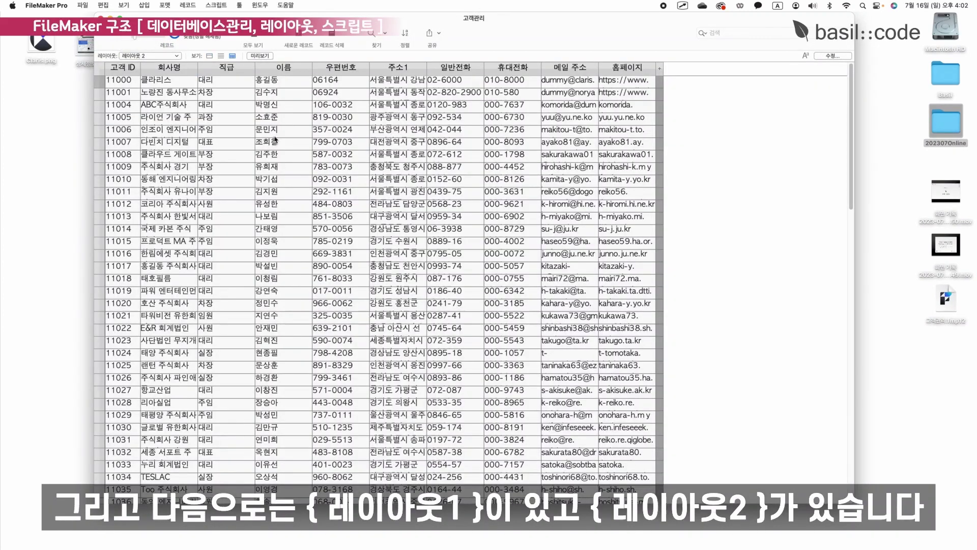
click(168, 55)
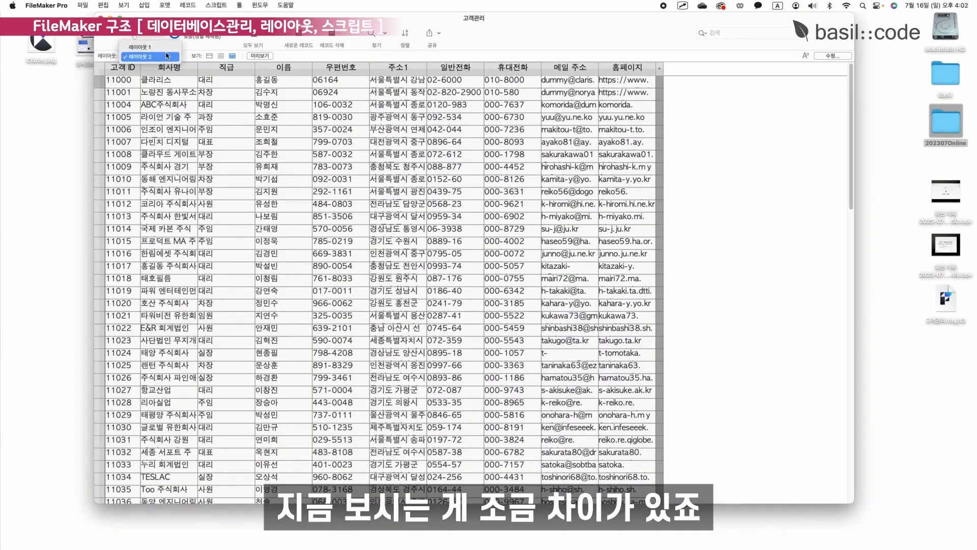
click(162, 47)
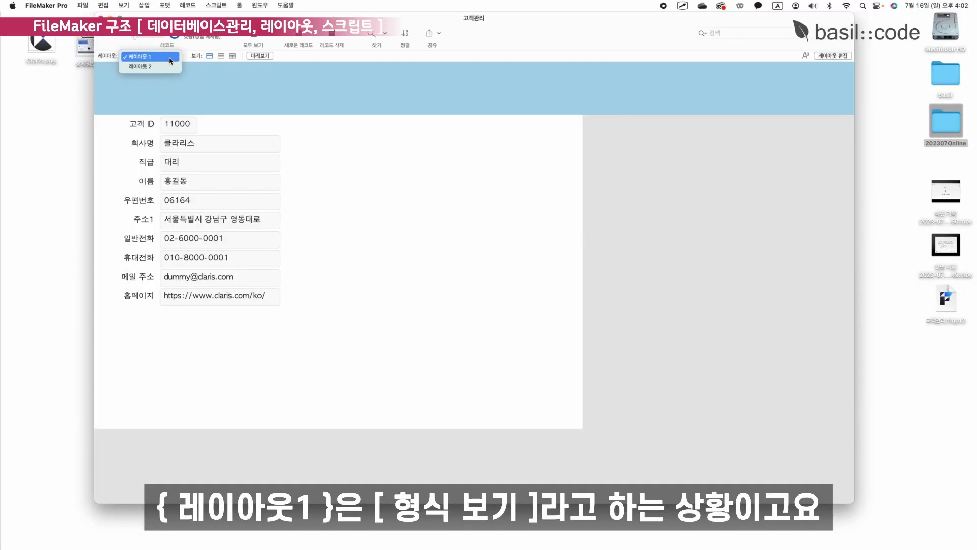
click(172, 86)
click(158, 57)
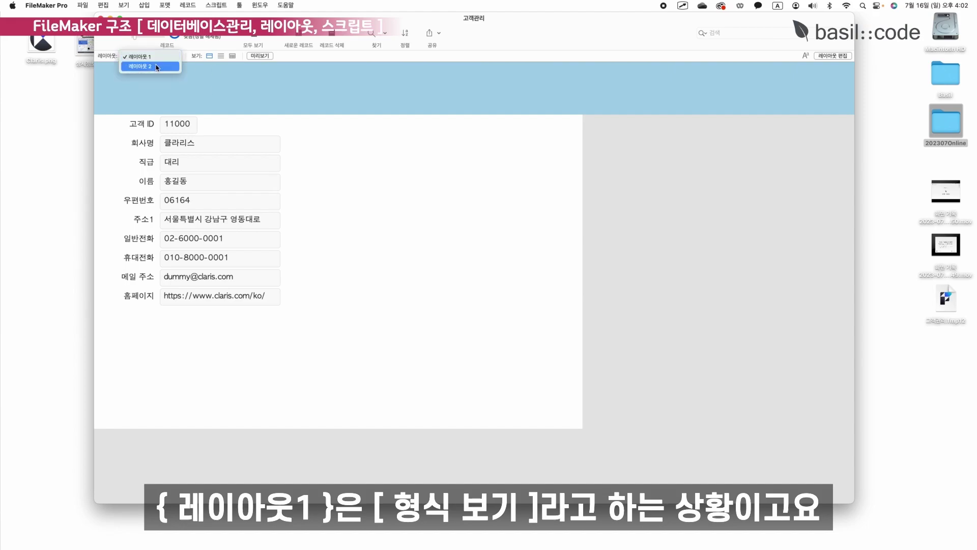
click(158, 67)
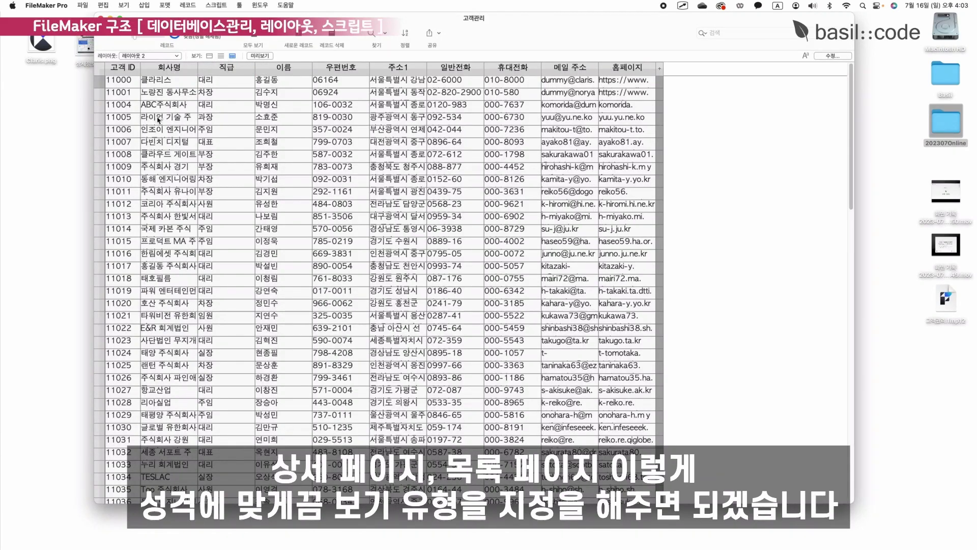
click(157, 57)
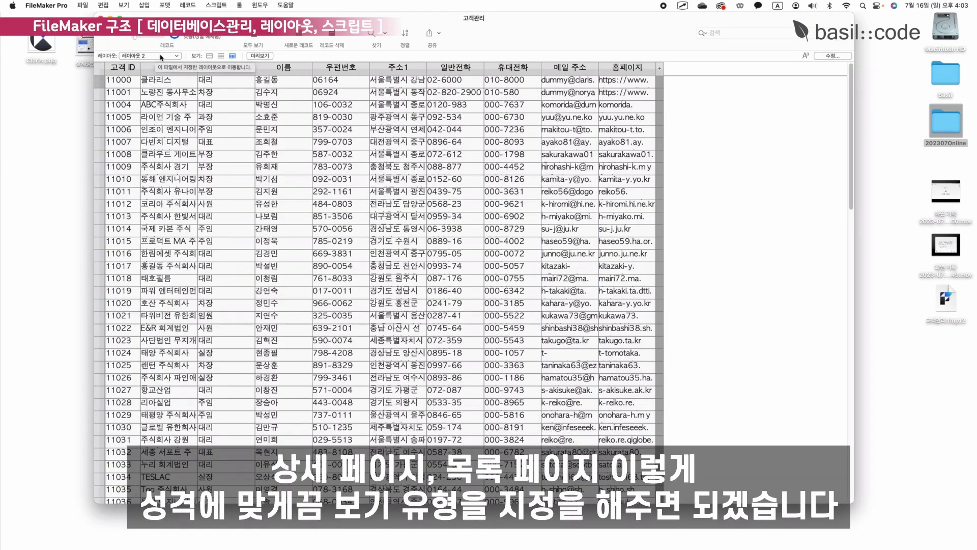
click(162, 50)
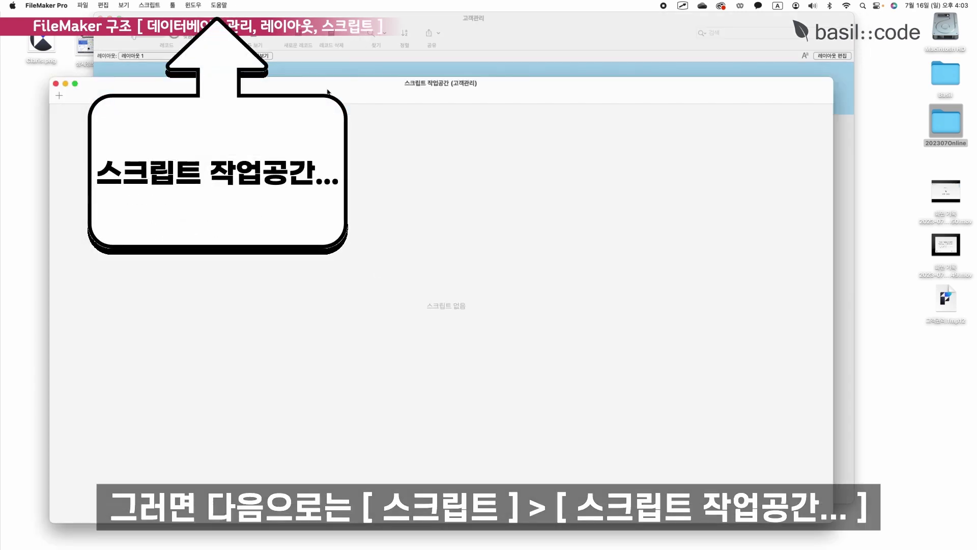
Shrink the Script Workspace window and place it to the right of the layout window.
drag(330, 92, 371, 63)
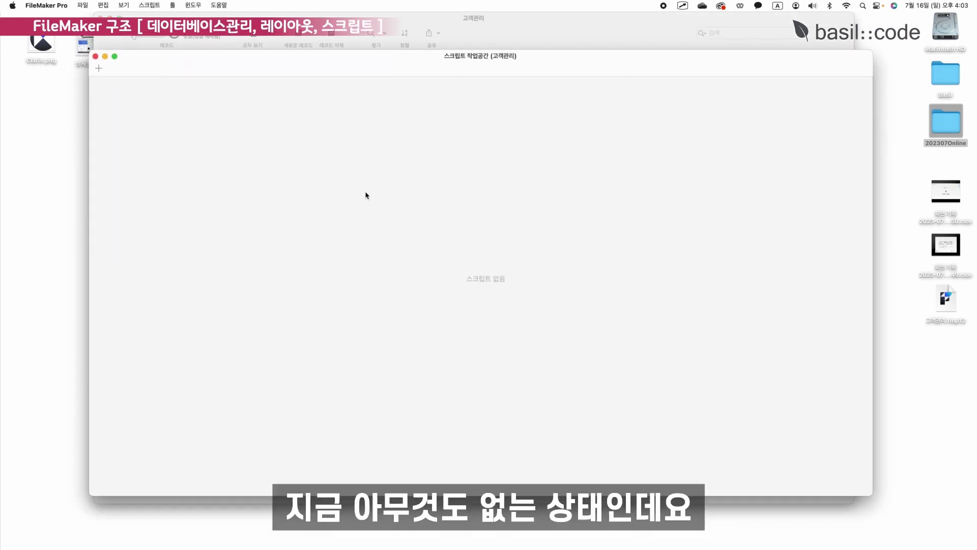
drag(293, 62, 292, 52)
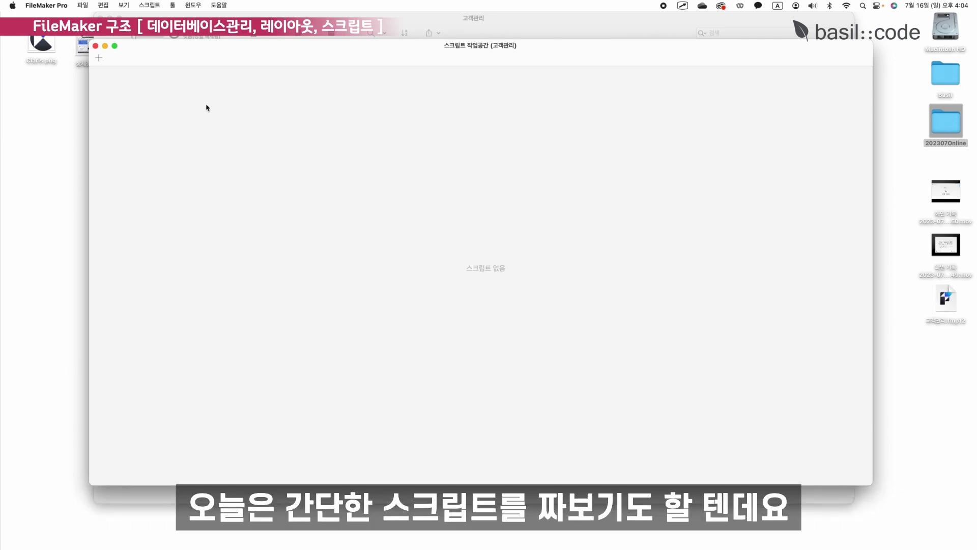
drag(89, 40, 340, 96)
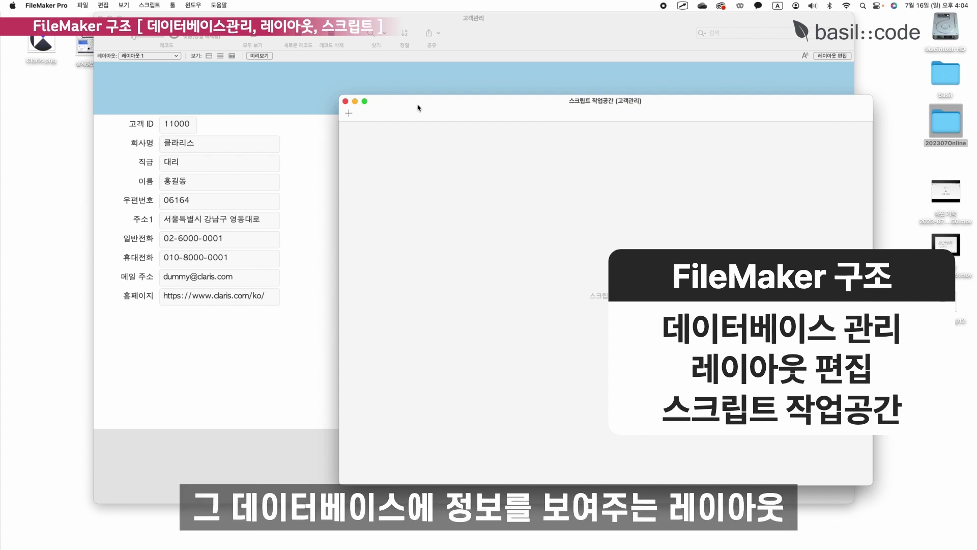
drag(417, 107, 831, 121)
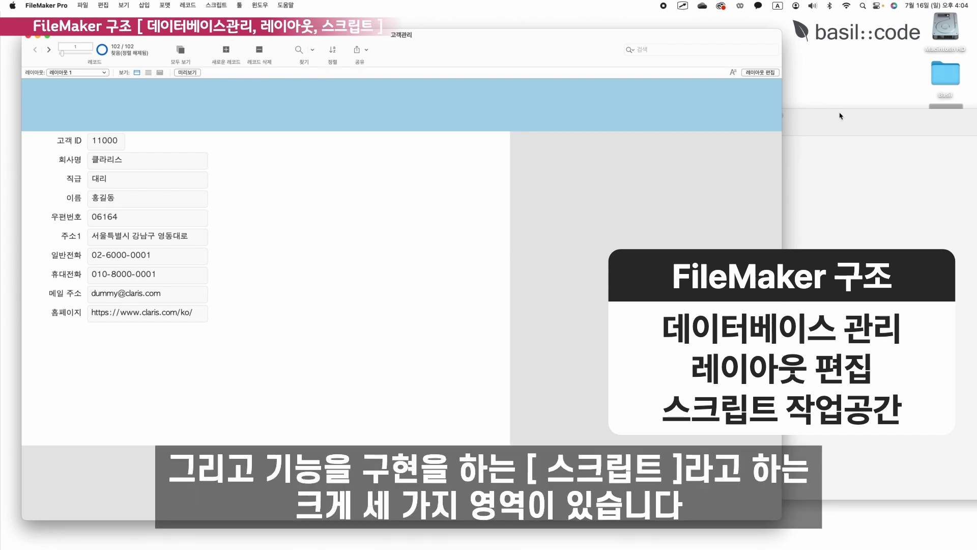
click(848, 122)
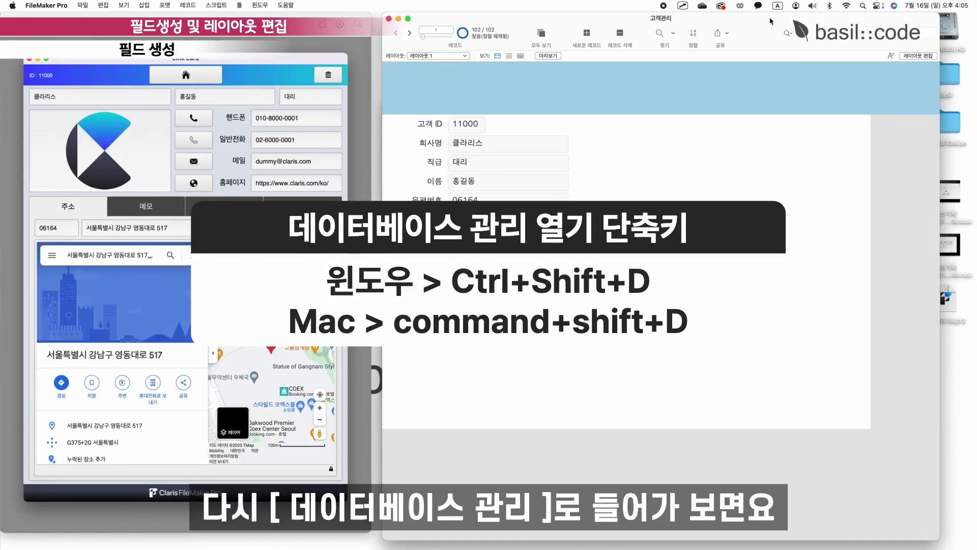
Add a Text field named 로고 to the 고객 table after checking its existing fields.
key(super+shift+d)
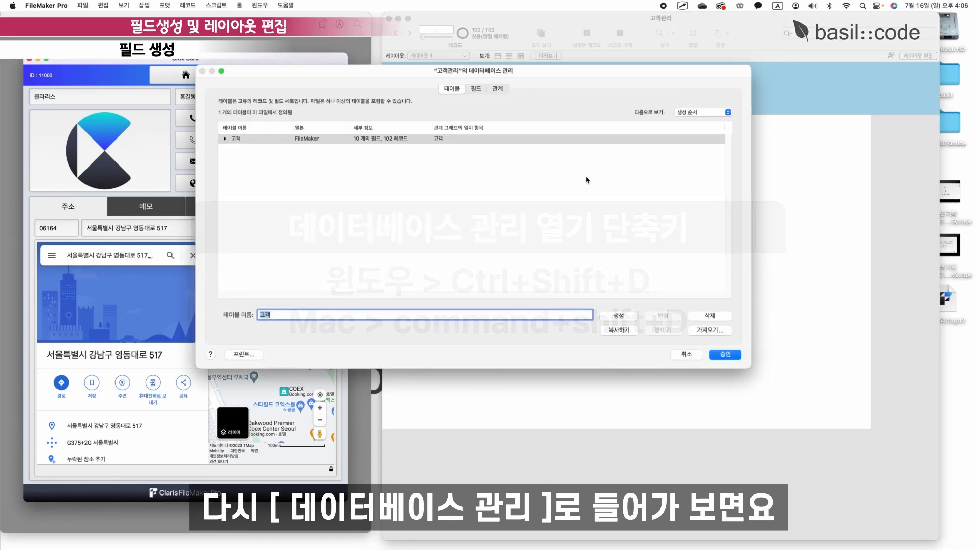
click(475, 88)
drag(330, 73, 512, 54)
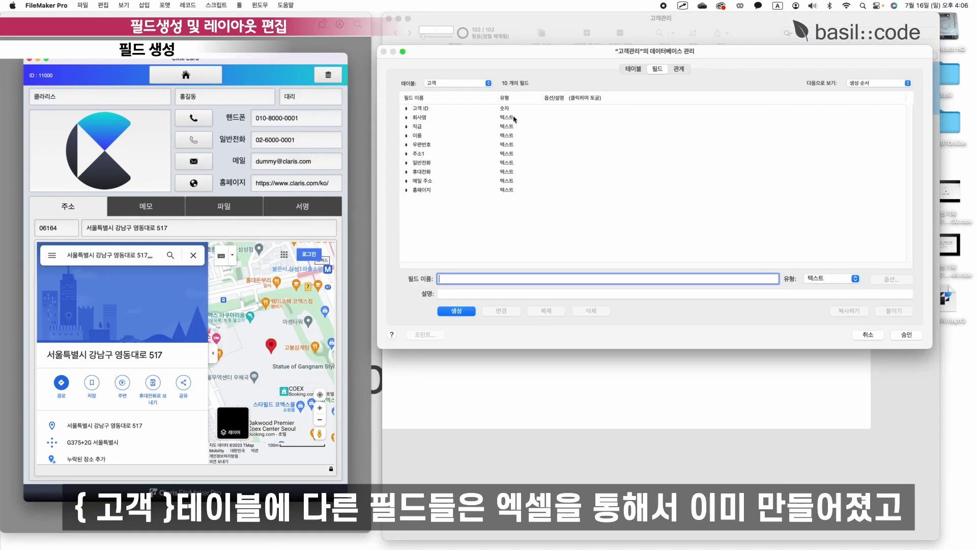
click(515, 119)
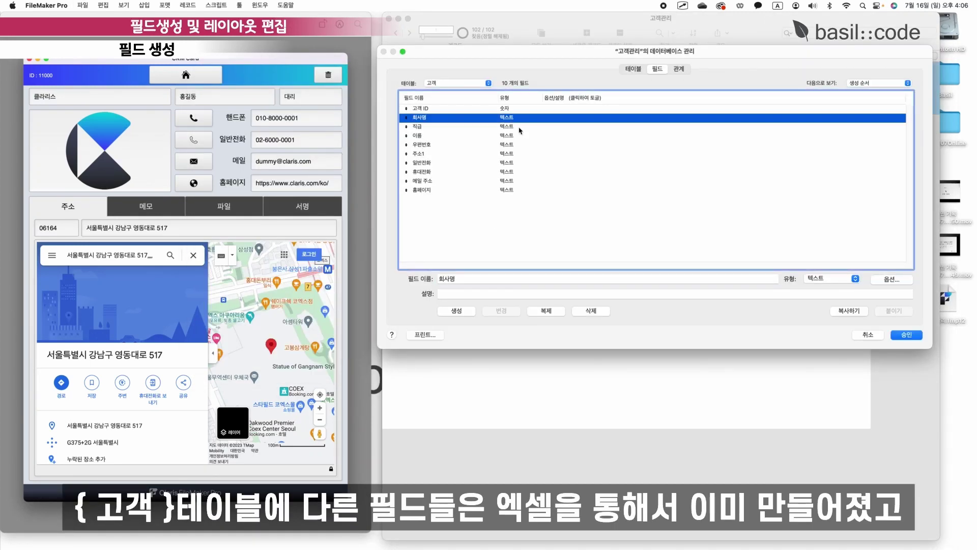
click(516, 145)
click(519, 171)
click(452, 227)
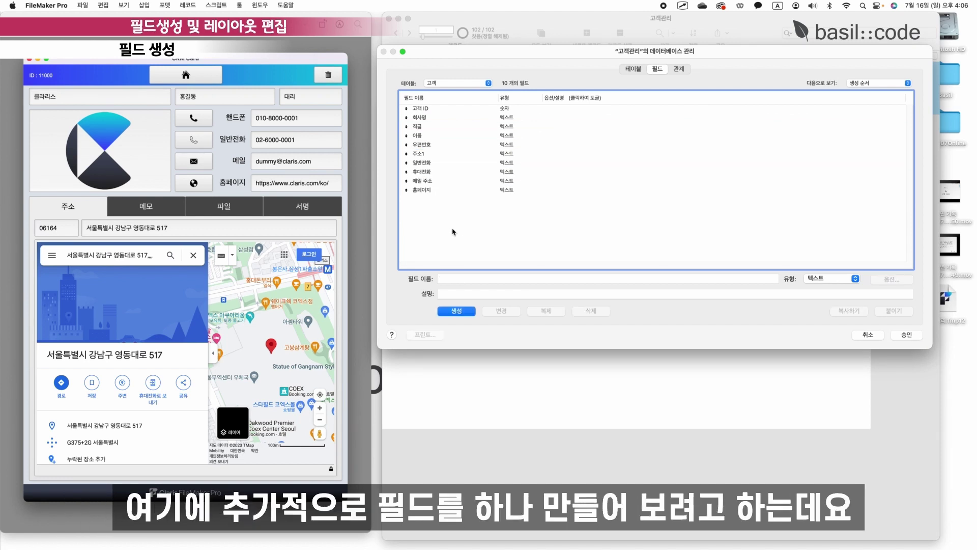
click(454, 278)
text(로고)
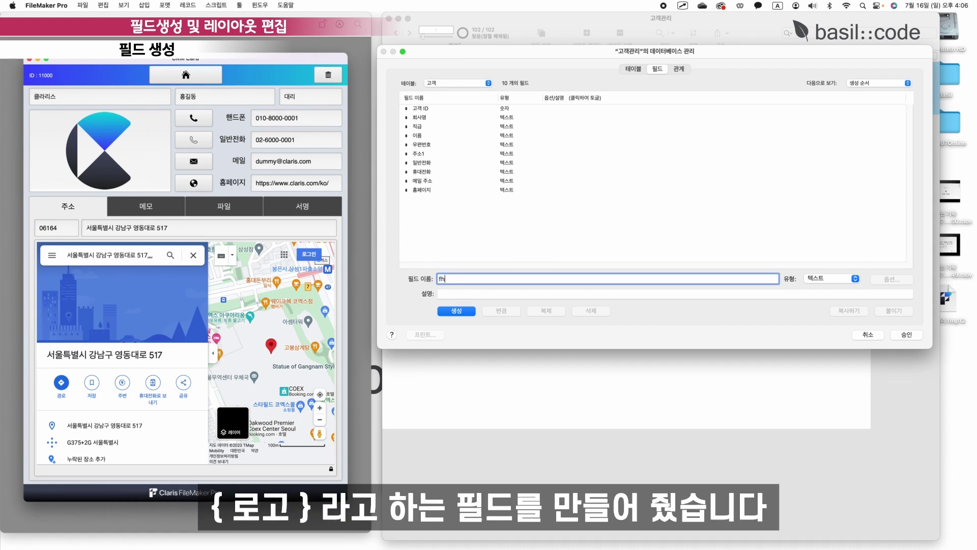
key(Return)
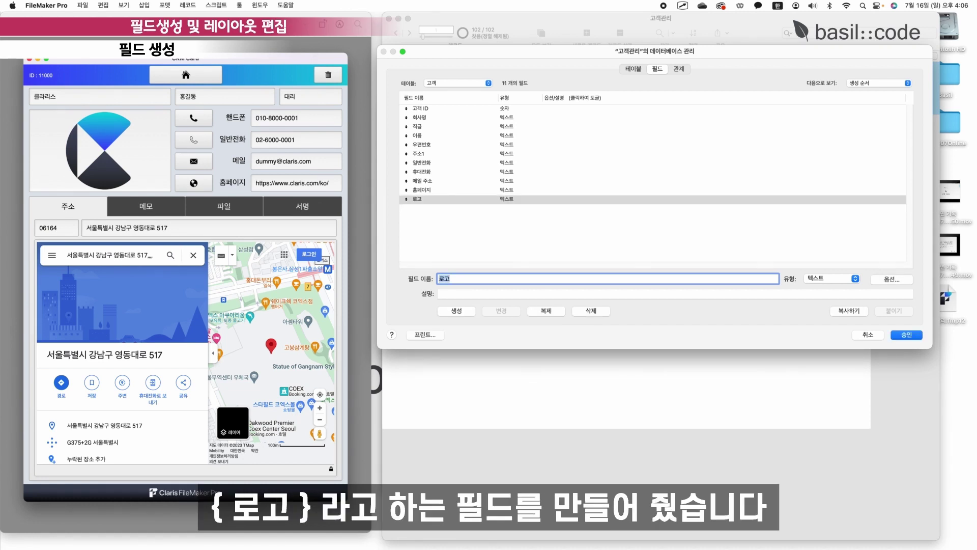
click(855, 280)
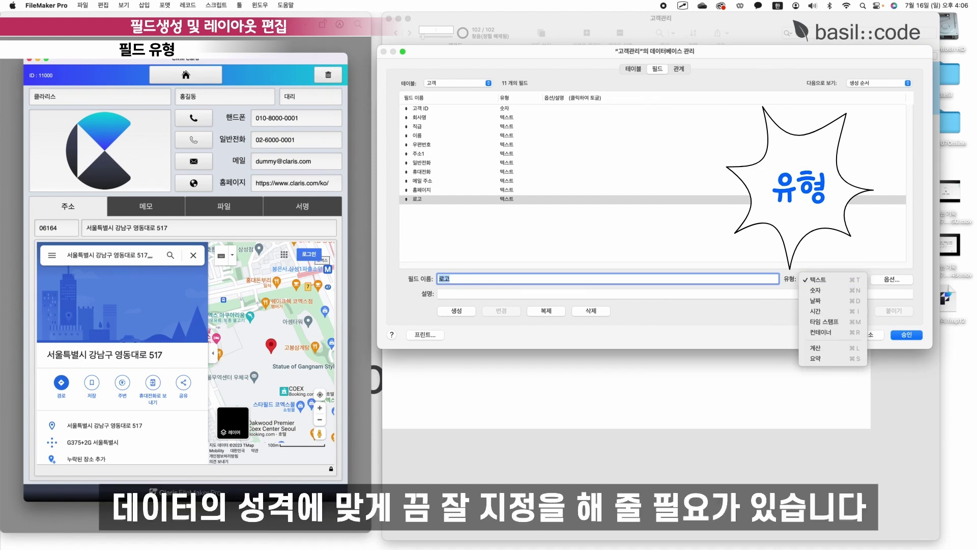
key(Escape)
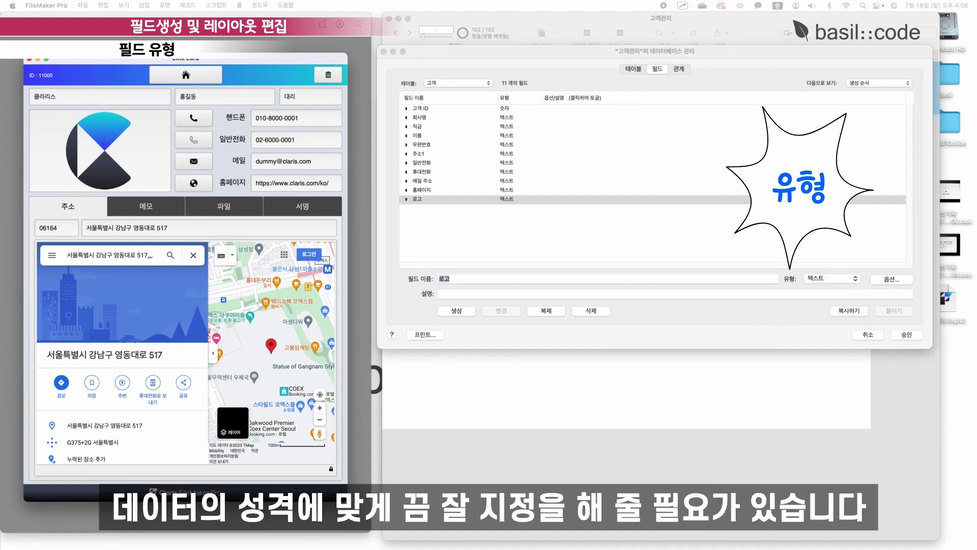
click(494, 113)
click(495, 113)
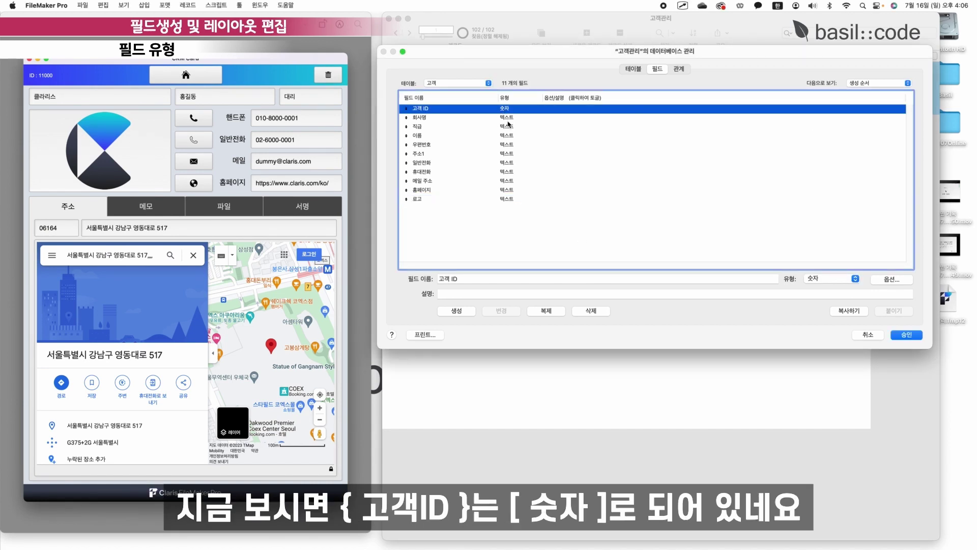
click(506, 120)
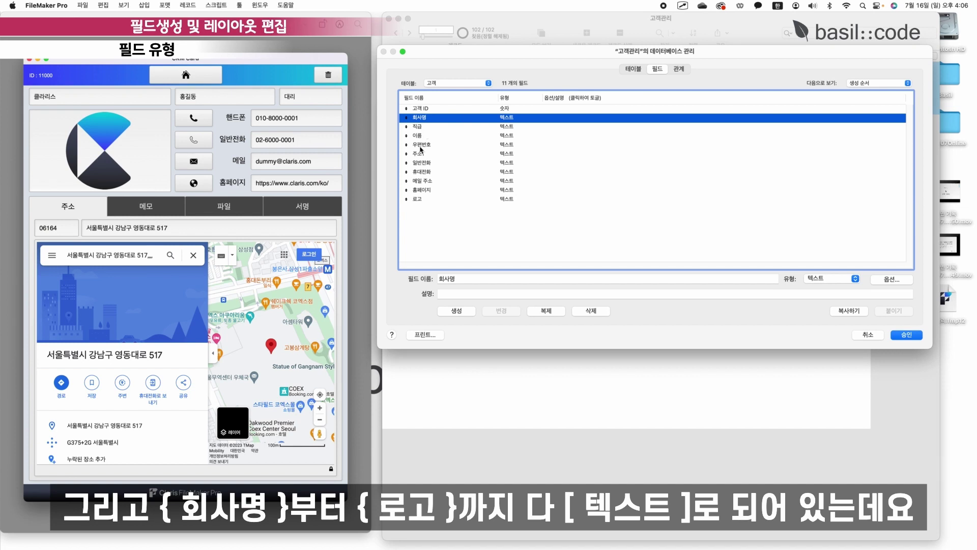
click(425, 198)
click(518, 111)
click(518, 117)
click(519, 199)
click(506, 144)
click(504, 118)
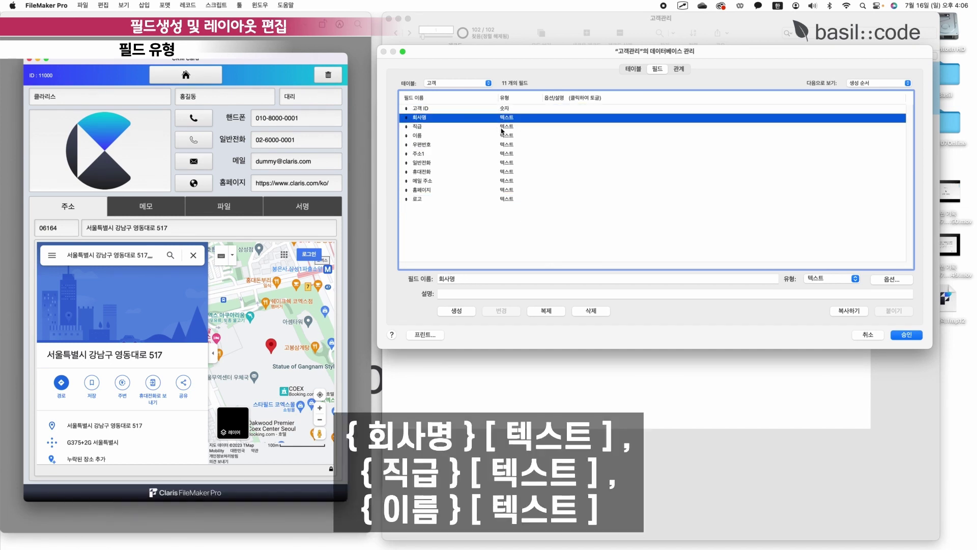
click(473, 127)
click(478, 135)
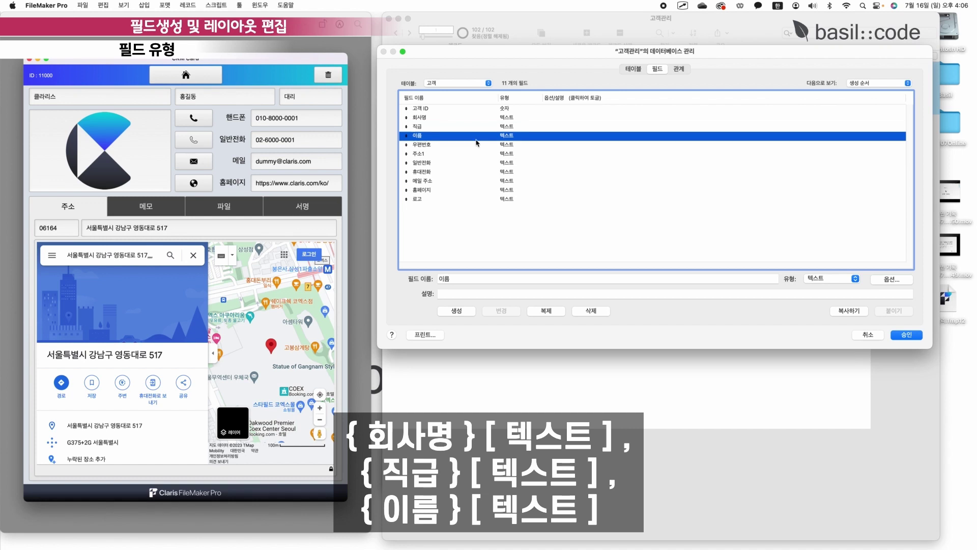
click(475, 146)
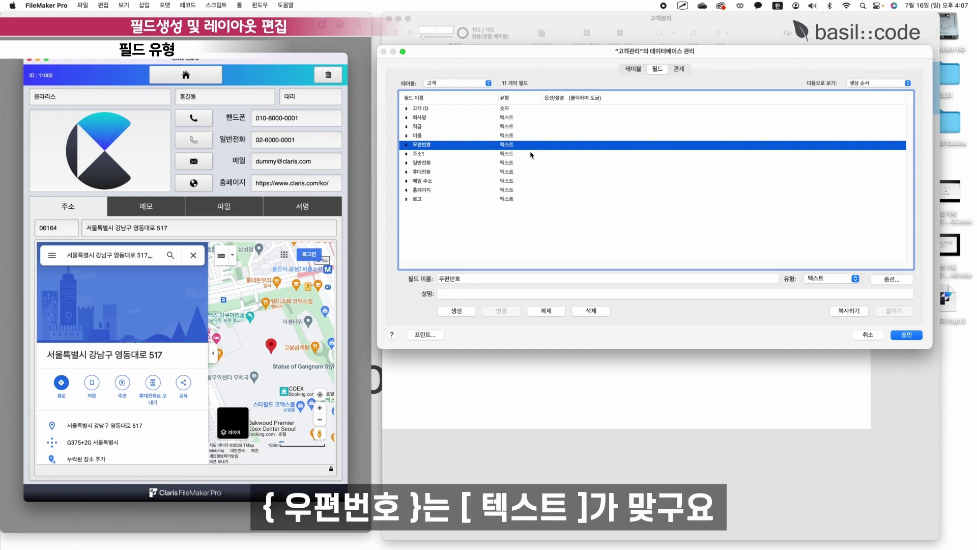
click(508, 154)
click(509, 163)
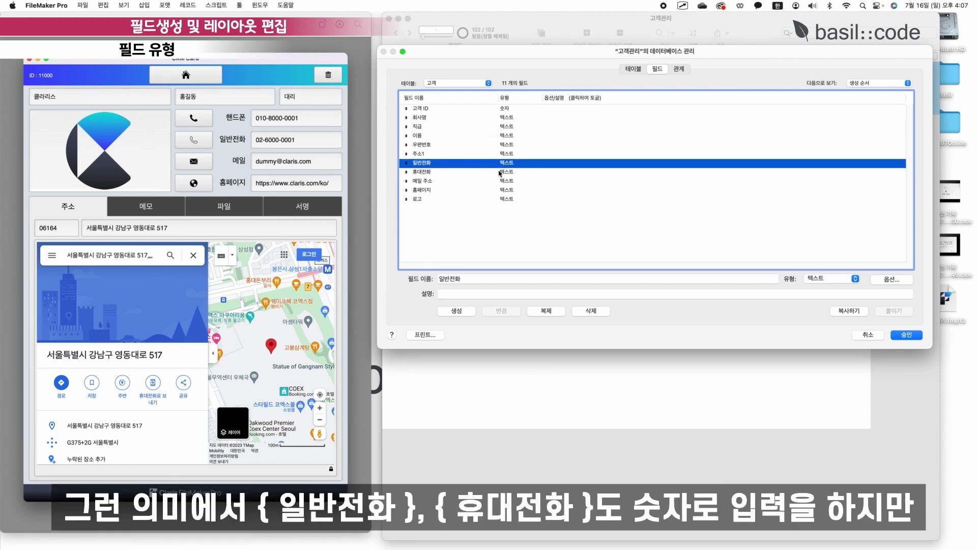
click(451, 173)
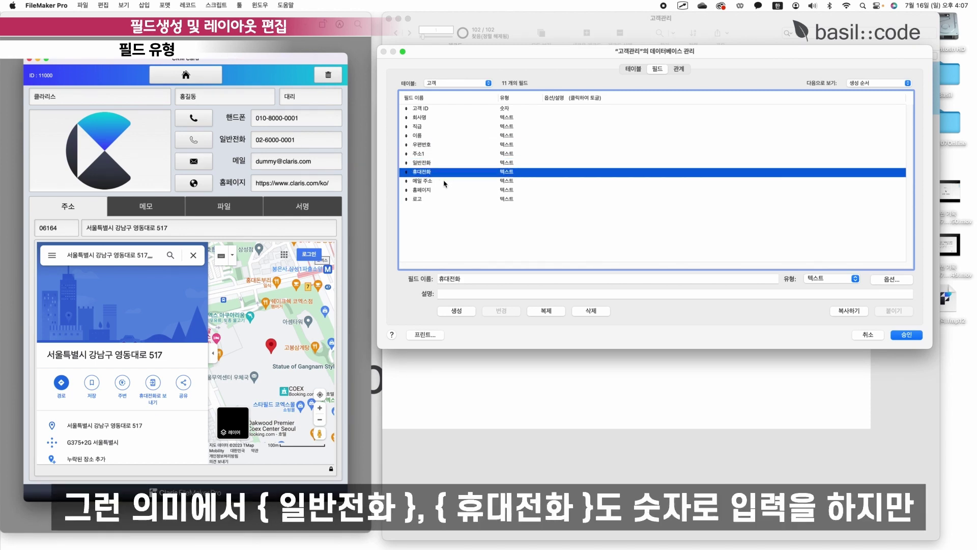
click(495, 162)
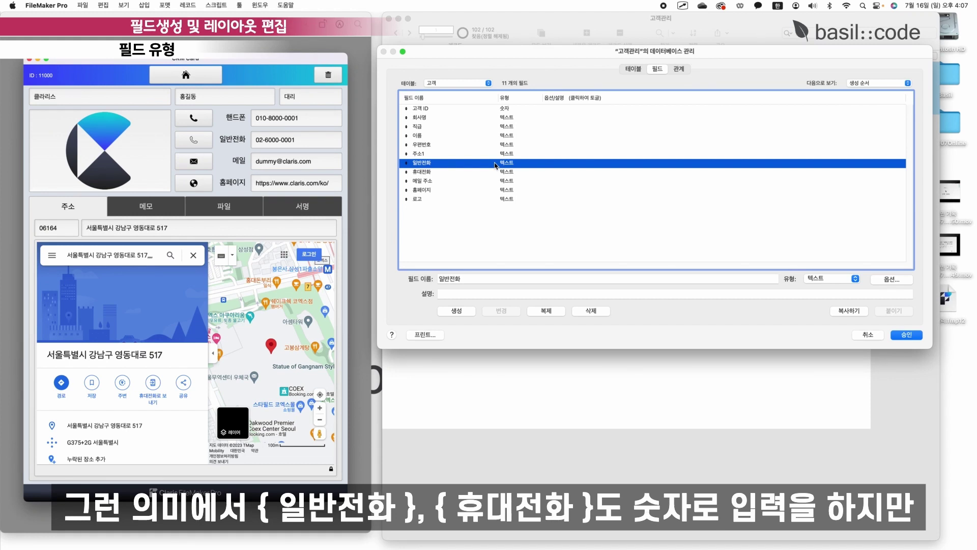
click(506, 175)
click(504, 109)
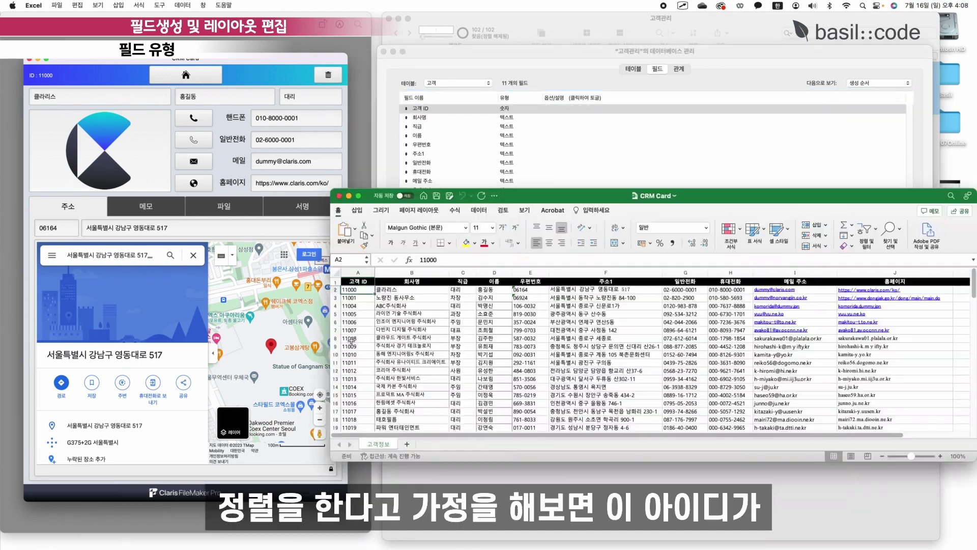
scroll(362, 340, down, 3)
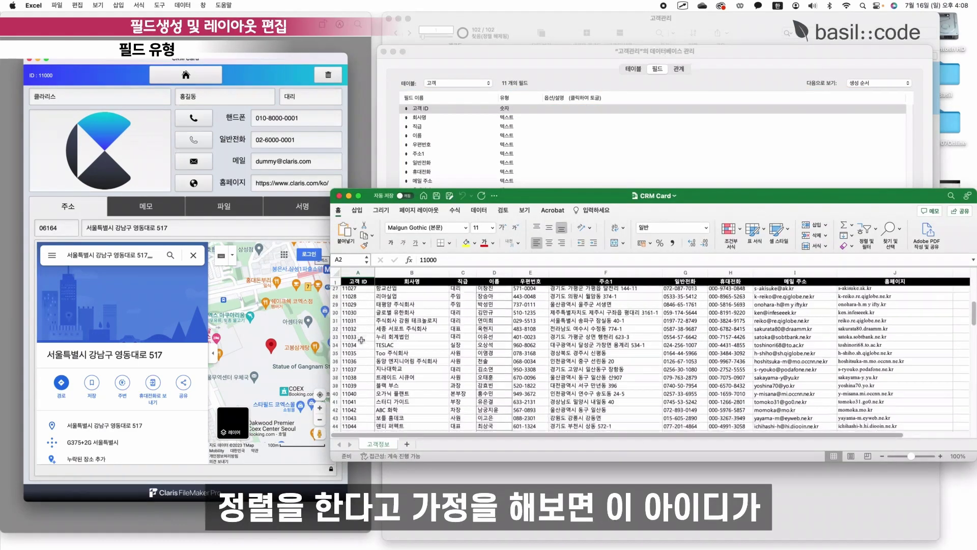
scroll(361, 339, up, 20)
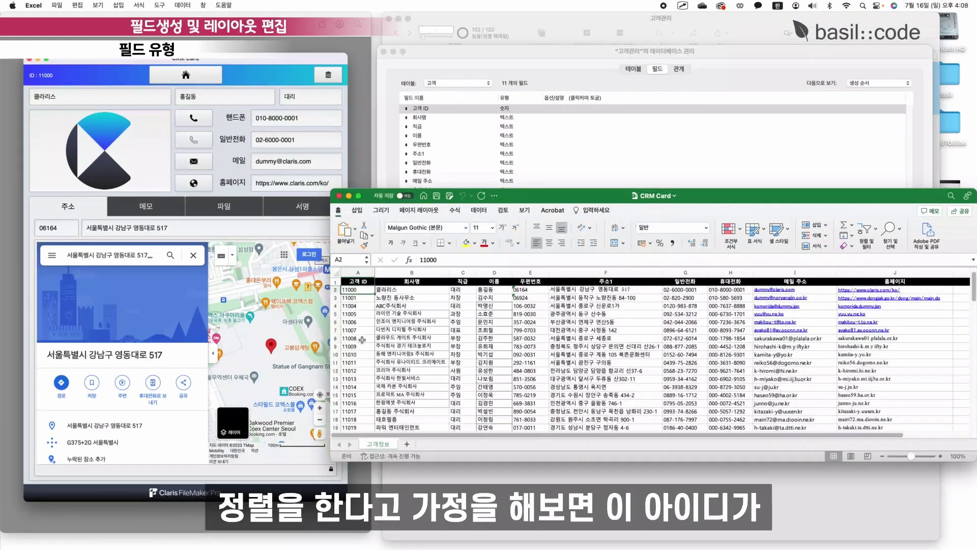
click(355, 307)
click(356, 290)
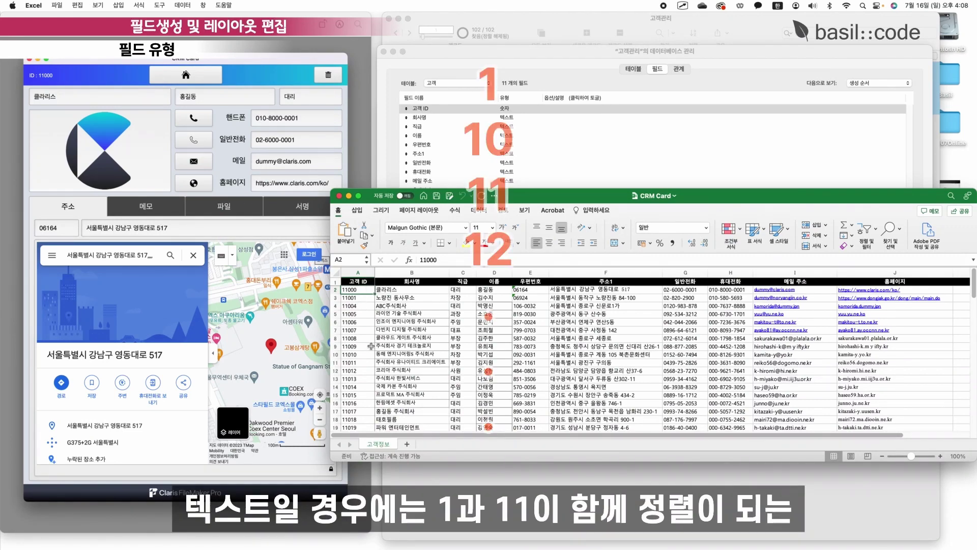
click(358, 306)
scroll(363, 356, down, 20)
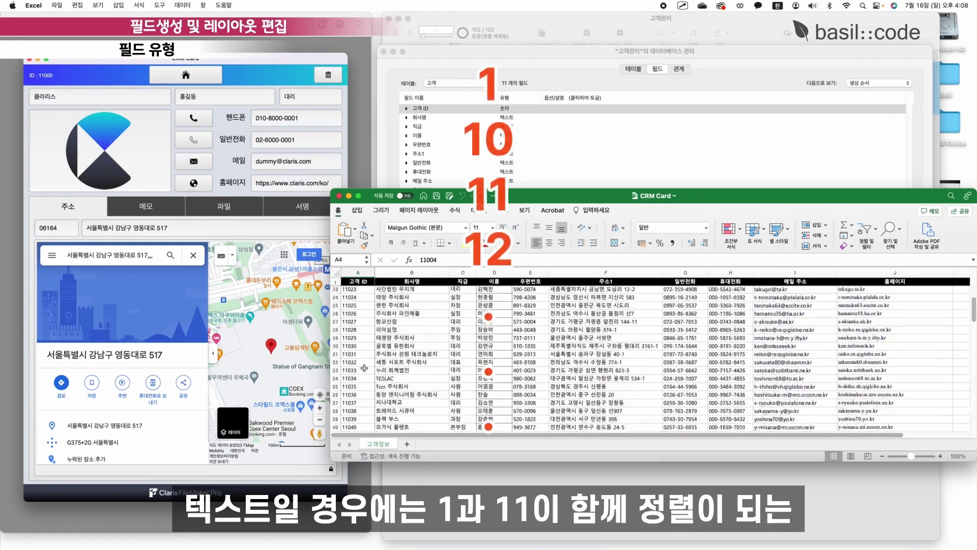
scroll(364, 367, up, 20)
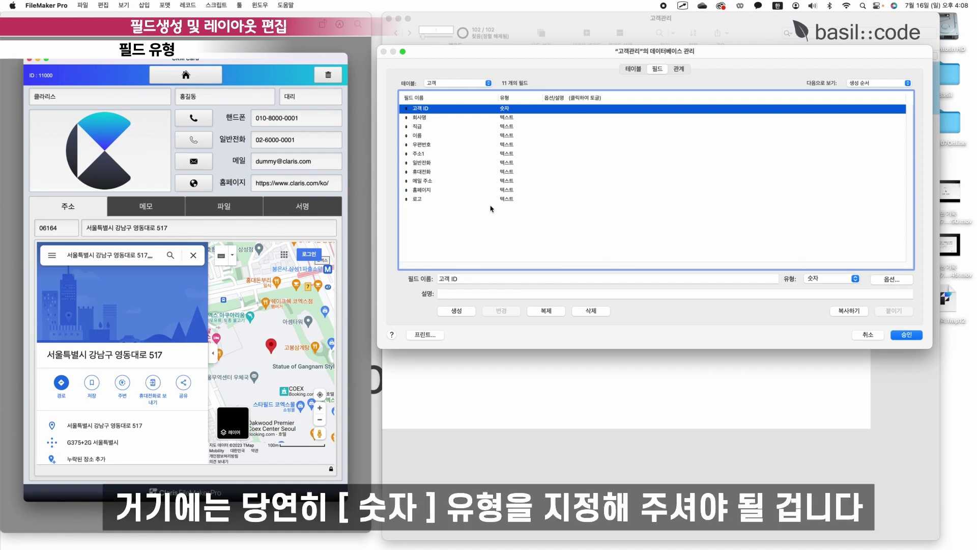
Change the 로고 field's type to 컨테이너 (Container) and close Manage Database with 승인.
click(504, 198)
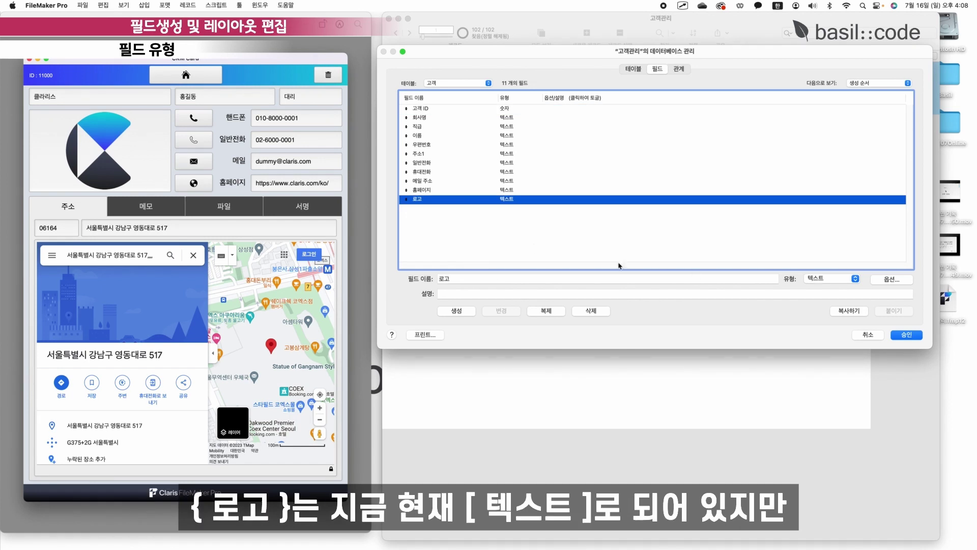
click(855, 279)
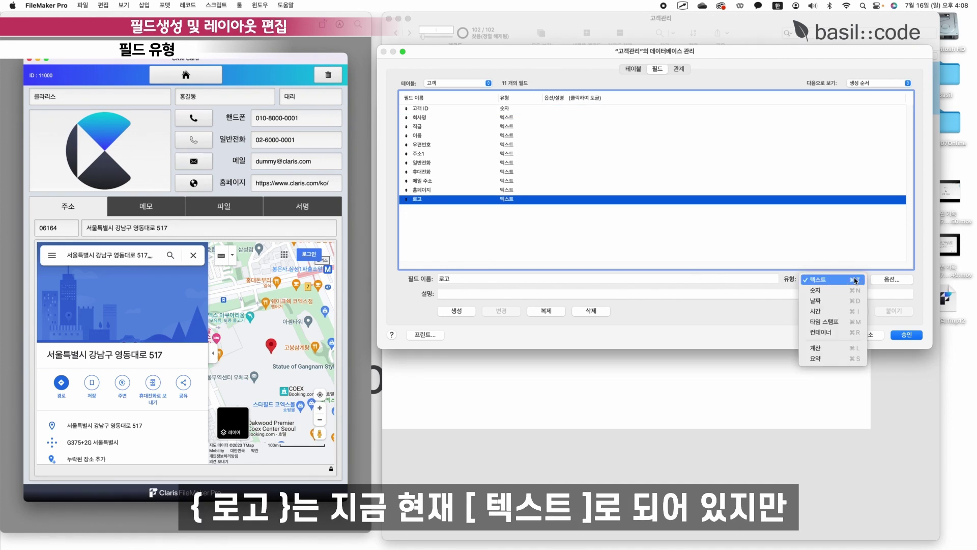
click(843, 333)
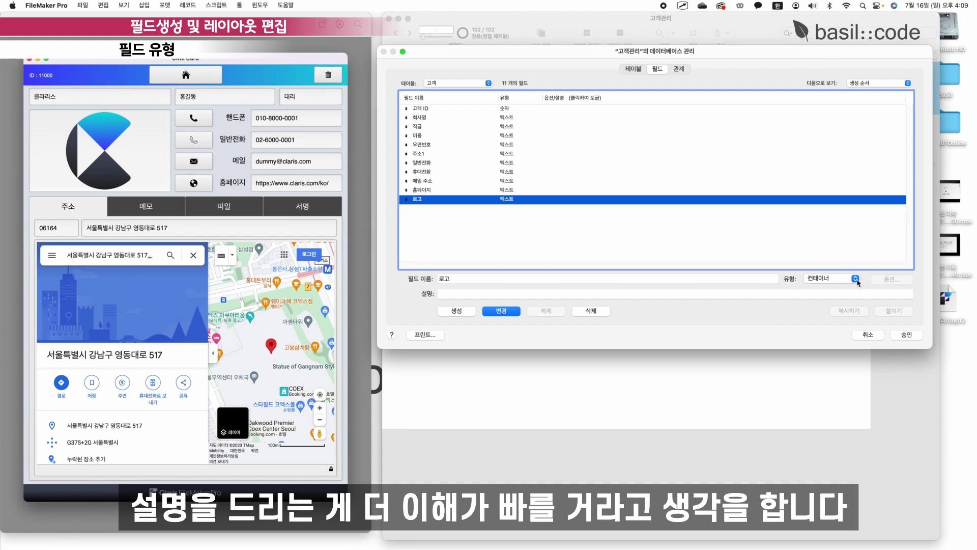
click(857, 281)
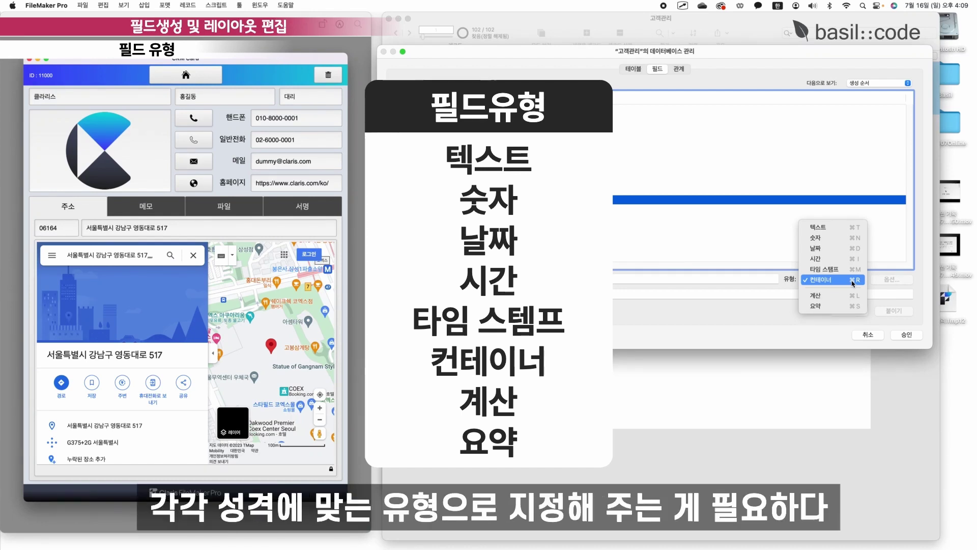
click(853, 283)
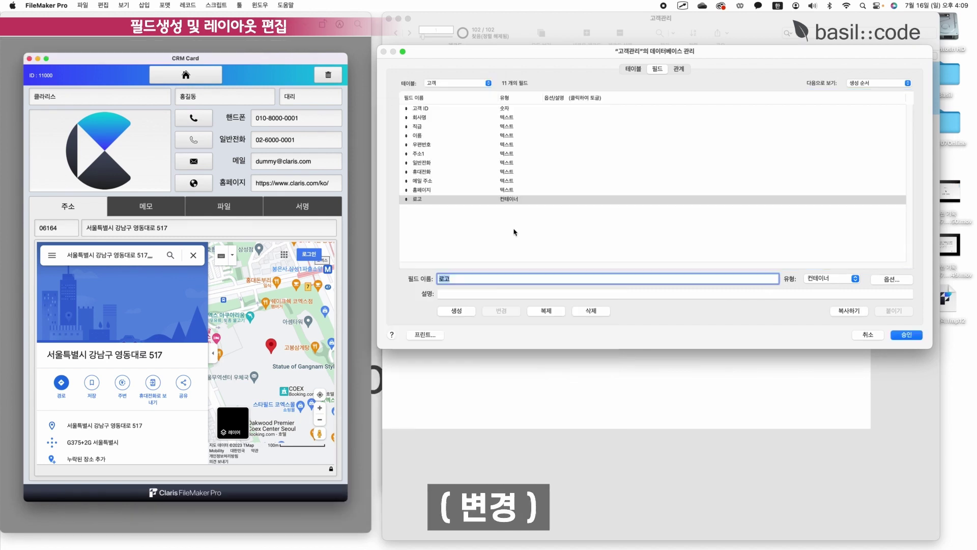
click(515, 224)
click(517, 279)
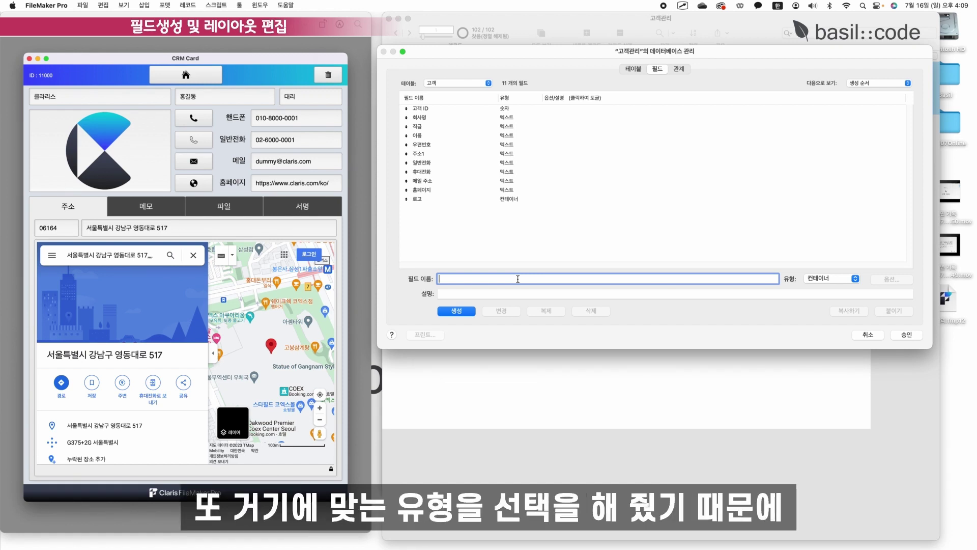
click(906, 335)
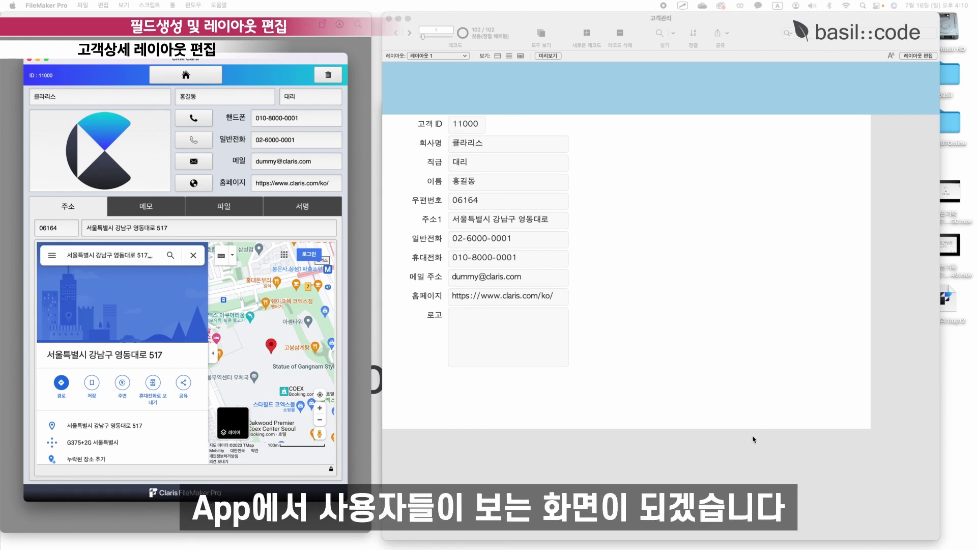
Bring the 고객관리 window forward and put it into Layout mode.
click(786, 401)
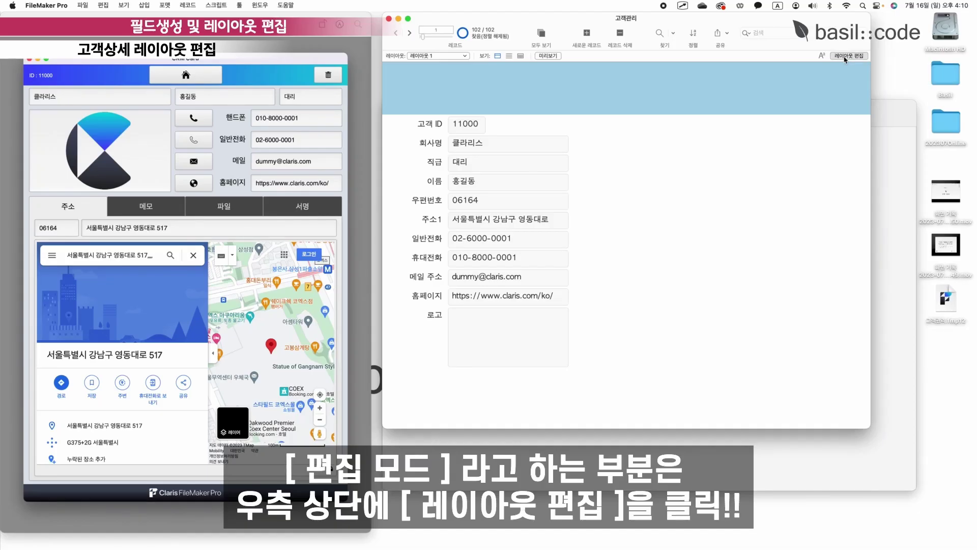
click(847, 56)
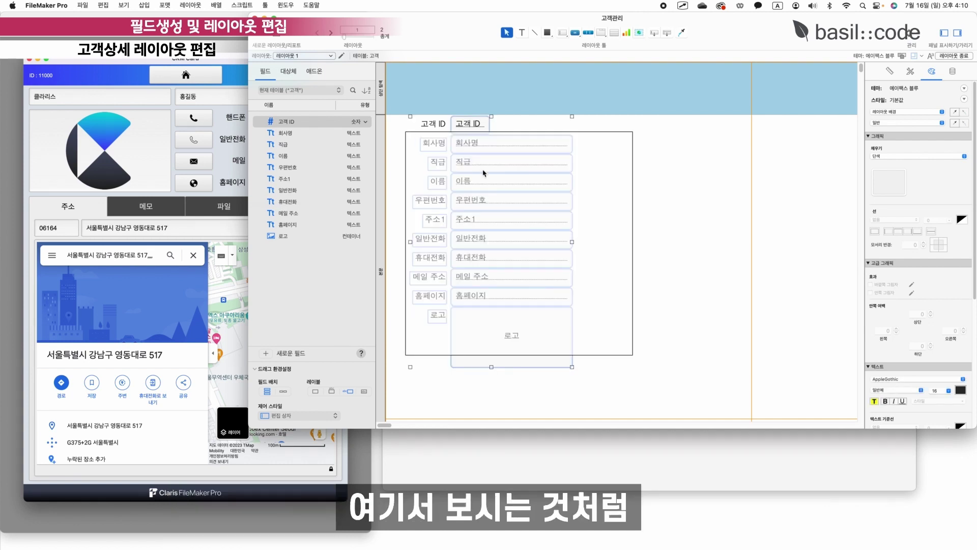
Select and delete every field and label on 레이아웃 1.
key(super+a)
click(83, 374)
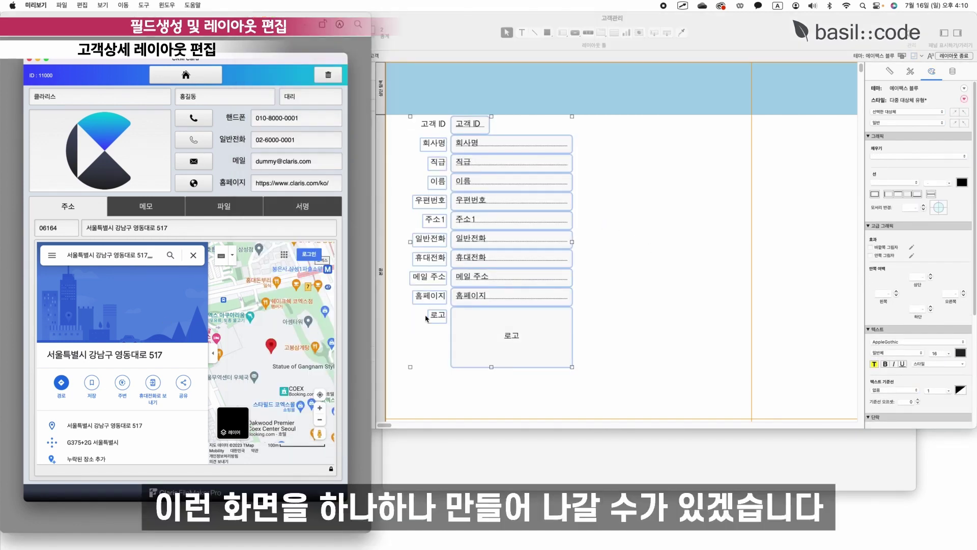
click(658, 348)
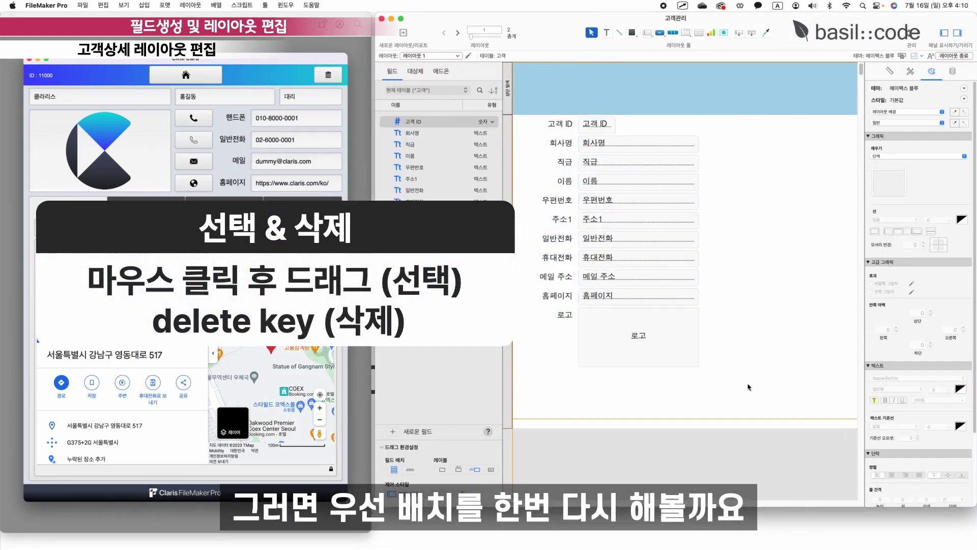
key(Delete)
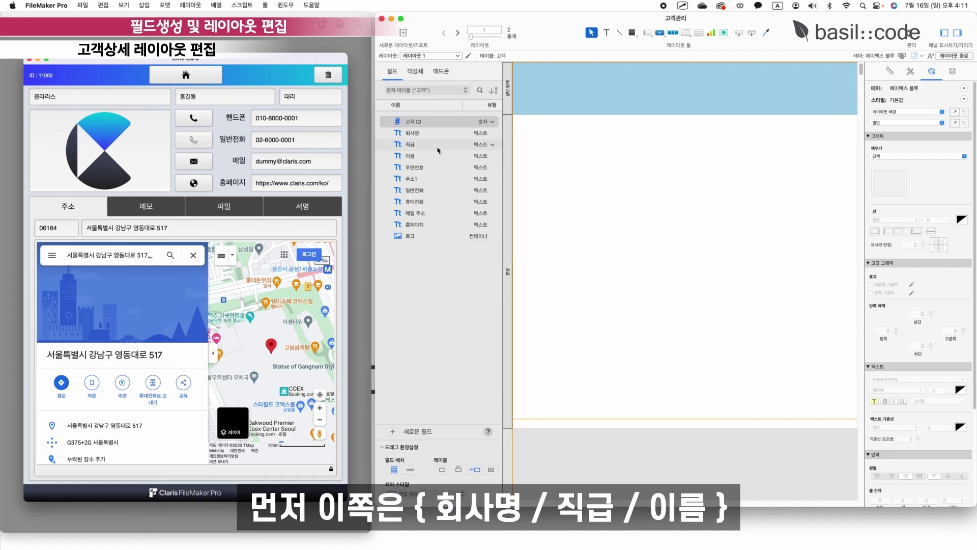
Place the 회사명, 직급 and 이름 fields near the top and delete their labels.
click(418, 133)
shift+click(417, 147)
shift+click(418, 159)
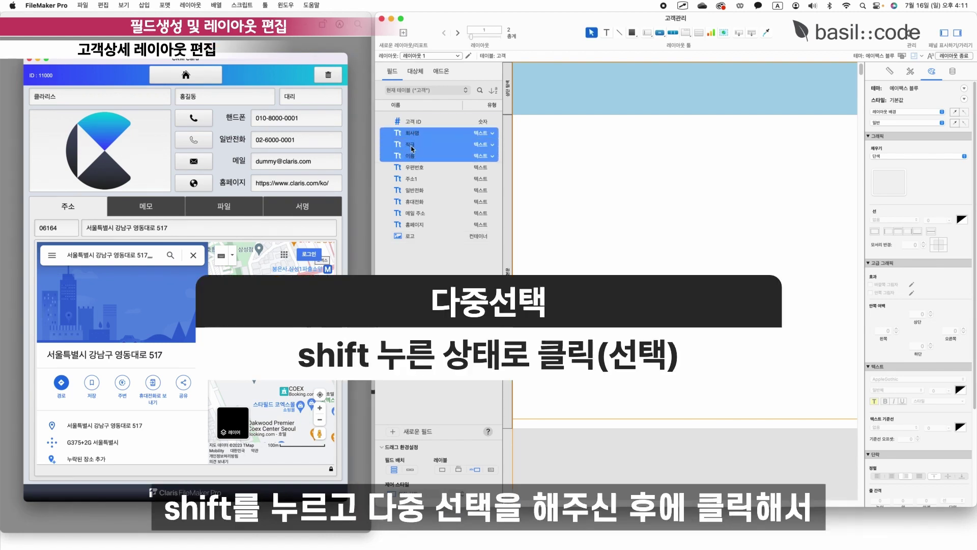
drag(416, 145, 664, 176)
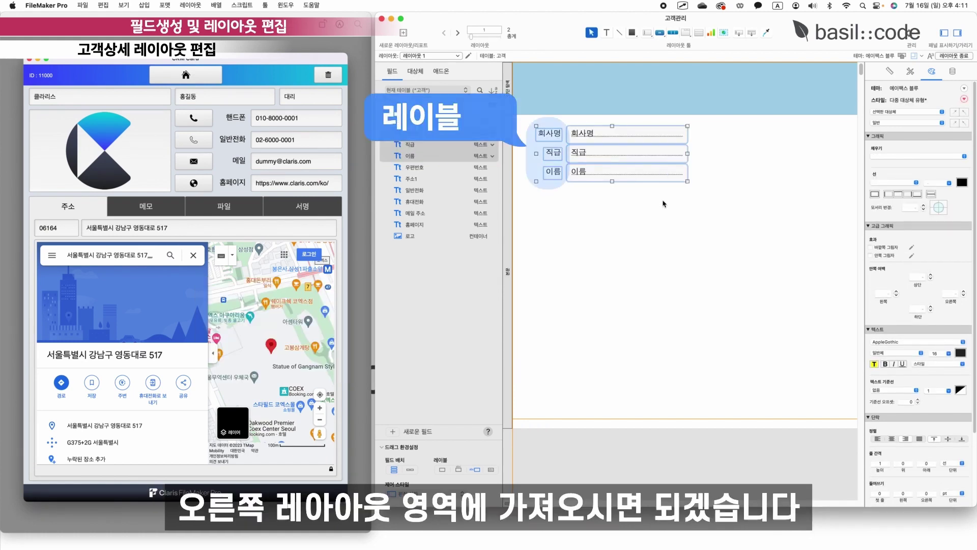
click(682, 196)
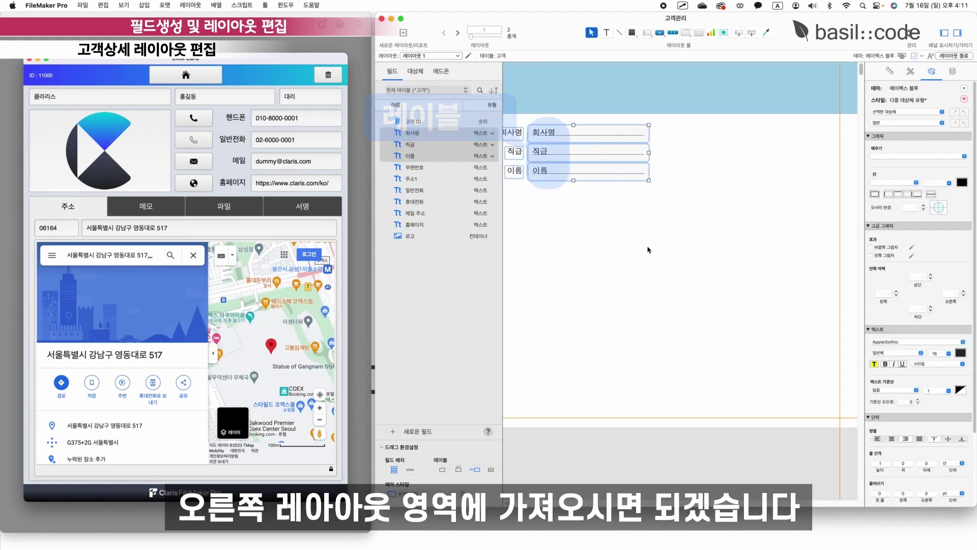
scroll(650, 244, down, 1)
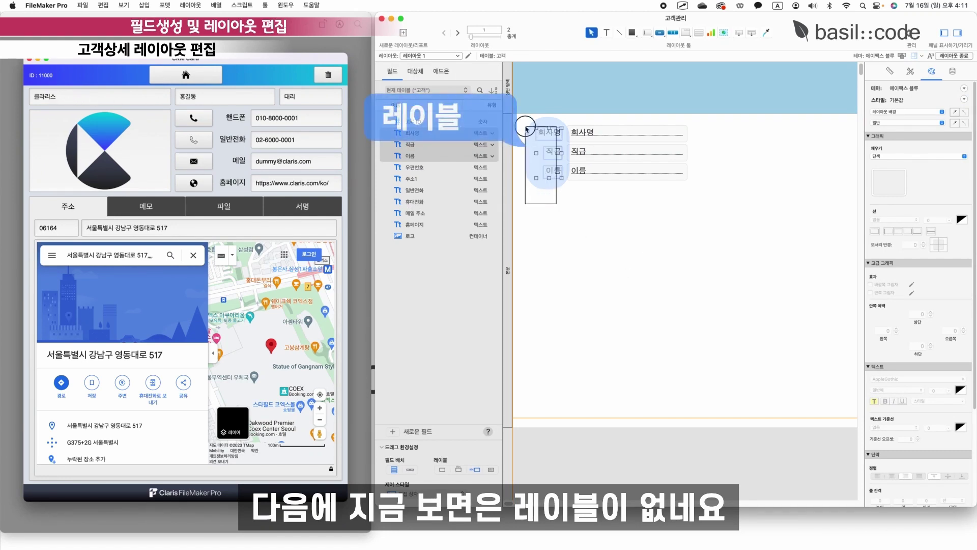
drag(525, 120, 562, 179)
key(Delete)
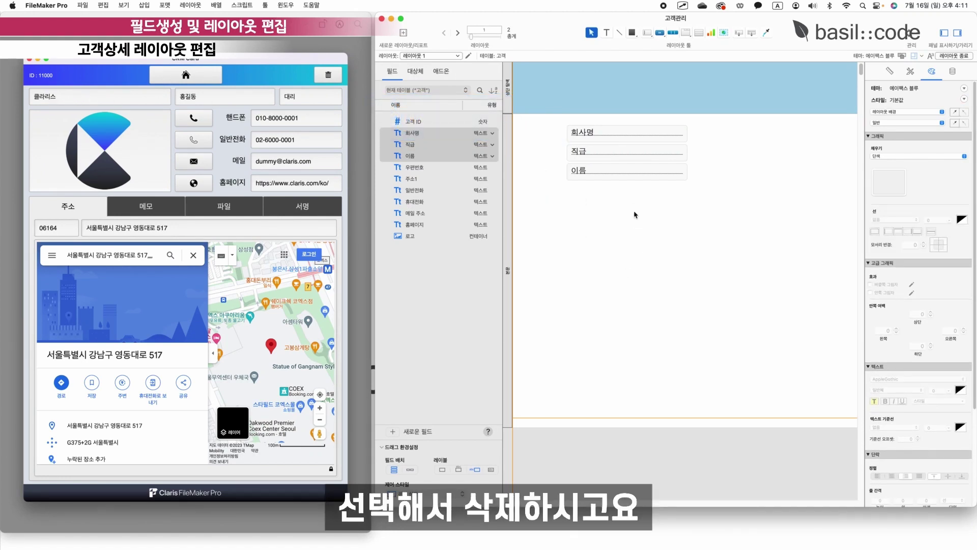
Arrange 회사명, 이름 and 직급 side by side in one row, nudged slightly right.
drag(607, 136, 748, 131)
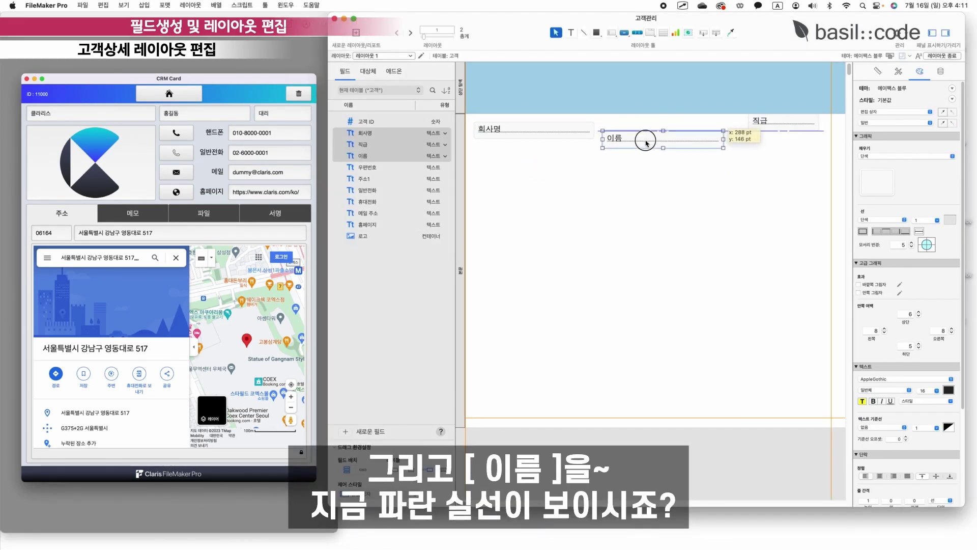
drag(633, 138, 647, 138)
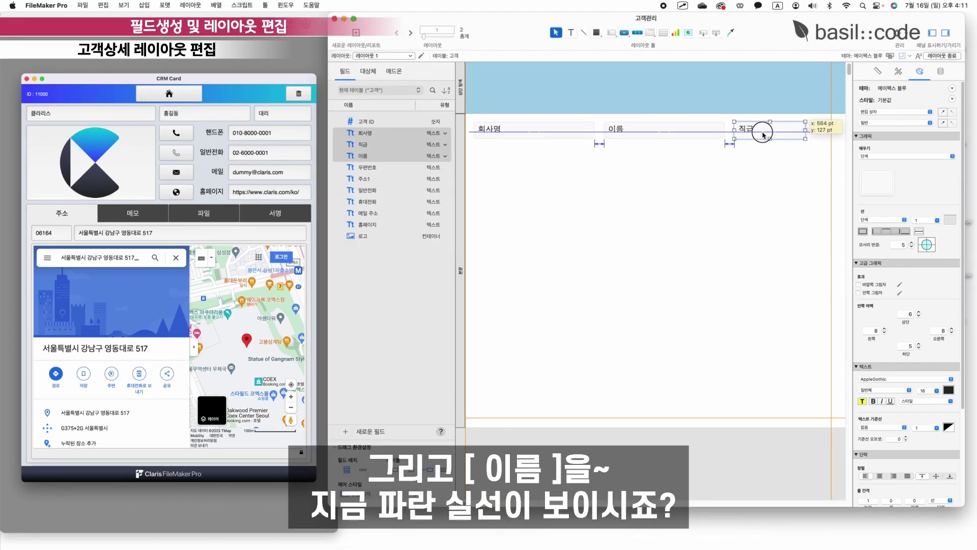
drag(763, 128, 749, 134)
click(772, 179)
drag(772, 179, 473, 118)
drag(535, 130, 539, 129)
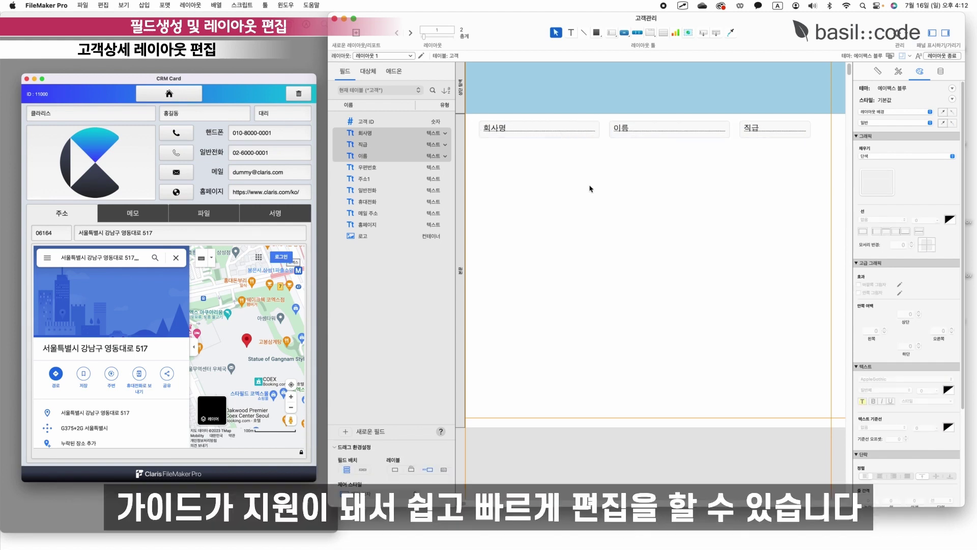
click(613, 219)
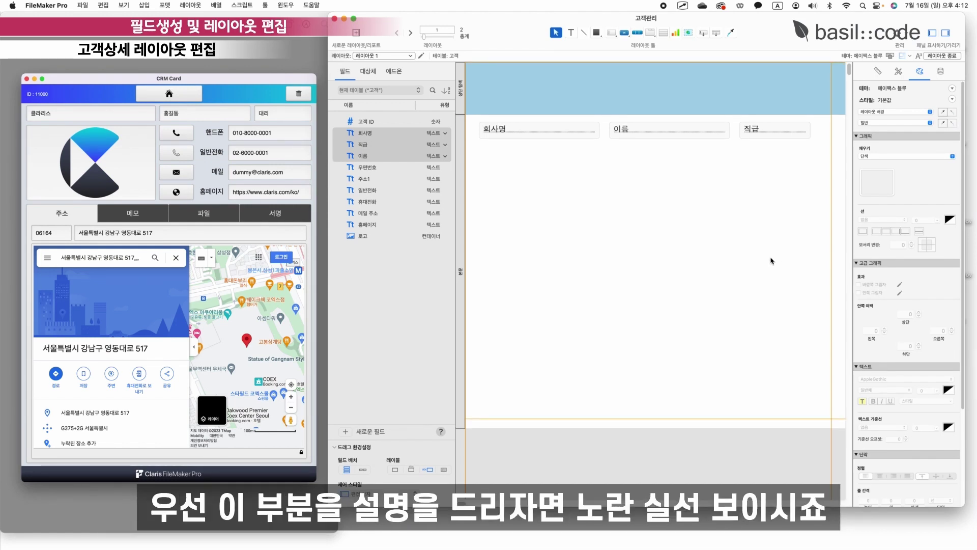
Check the iPad Pro 9.7 portrait size and drag the layout to about 771 pt wide, 723 pt tall.
key(super+minus)
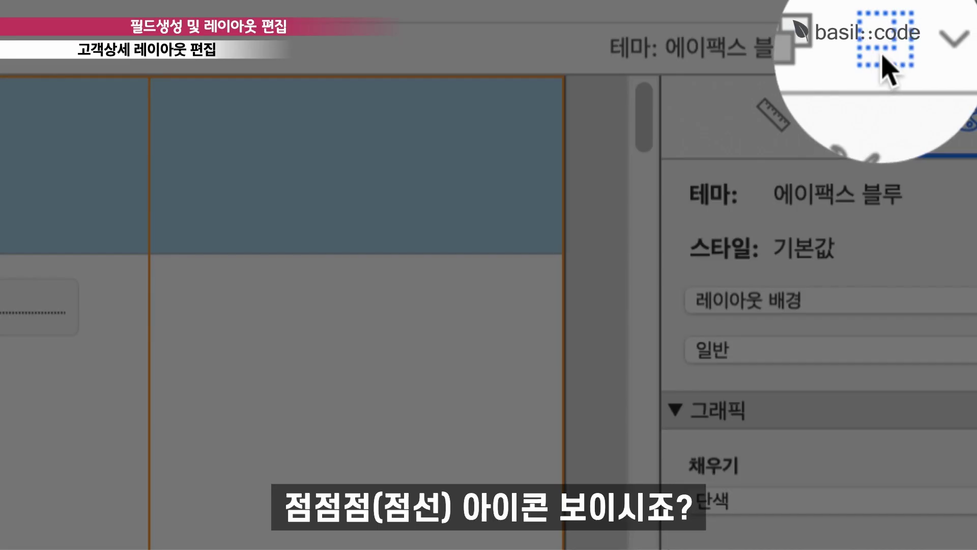
click(898, 54)
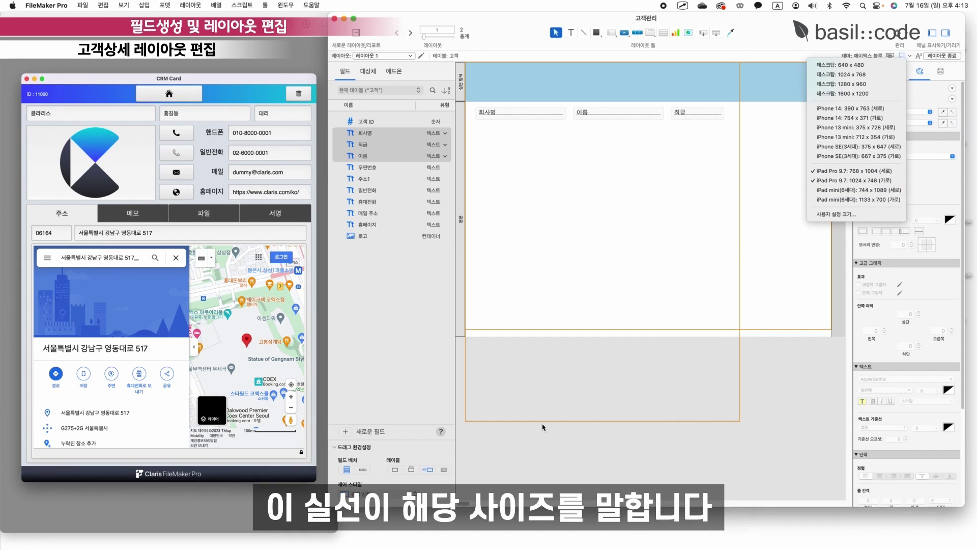
click(781, 274)
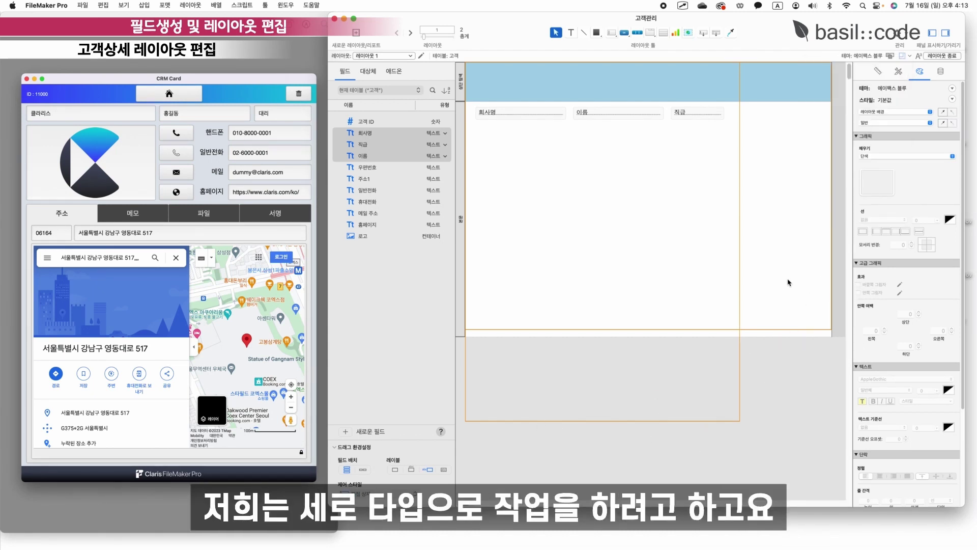
drag(832, 209, 742, 208)
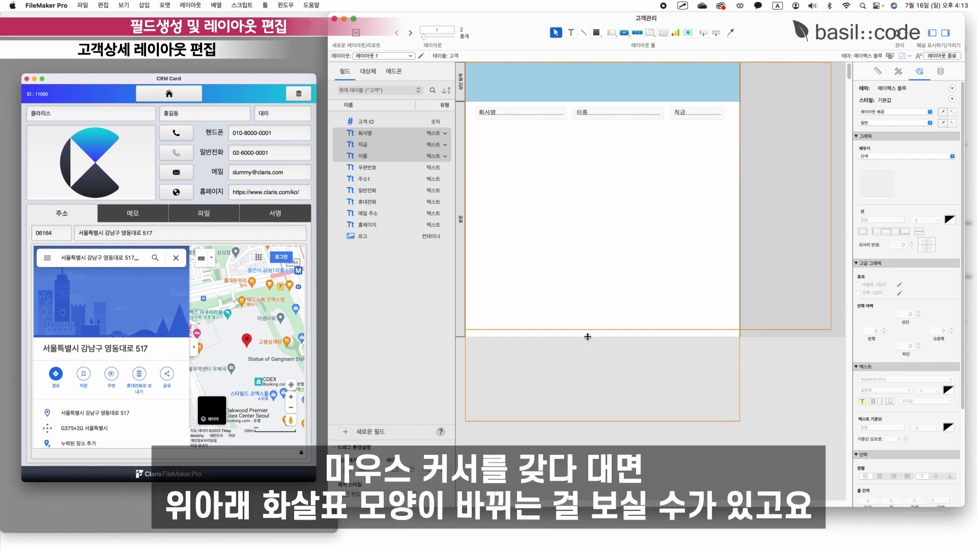
drag(586, 335, 582, 420)
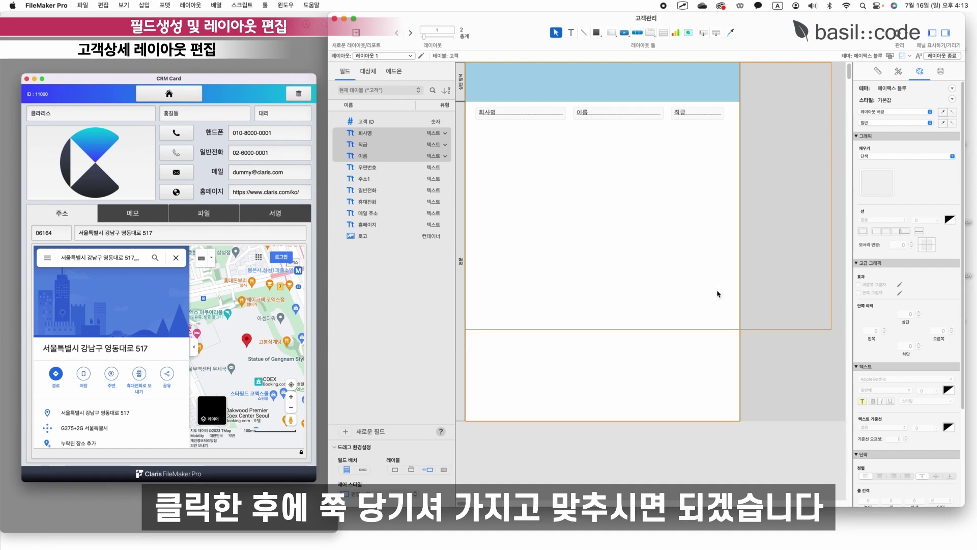
click(901, 56)
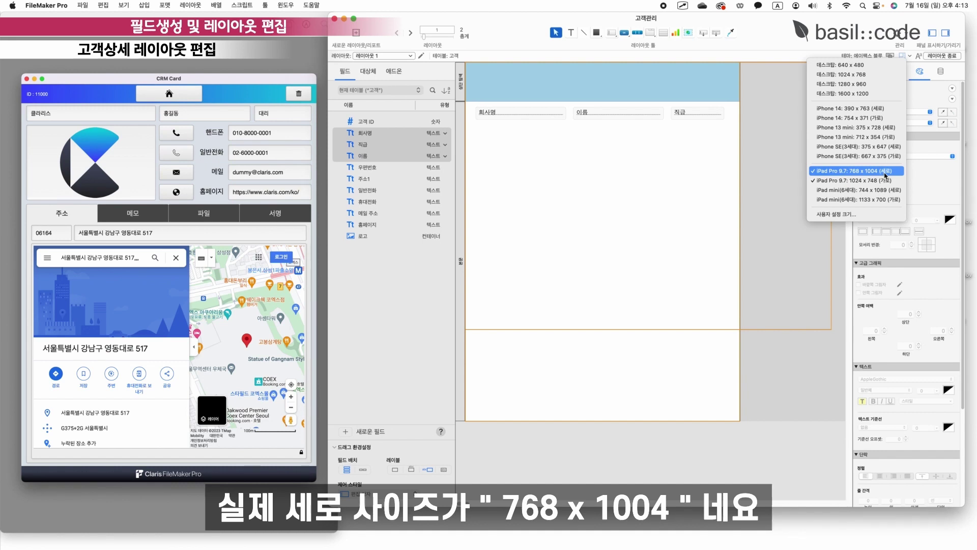
click(884, 176)
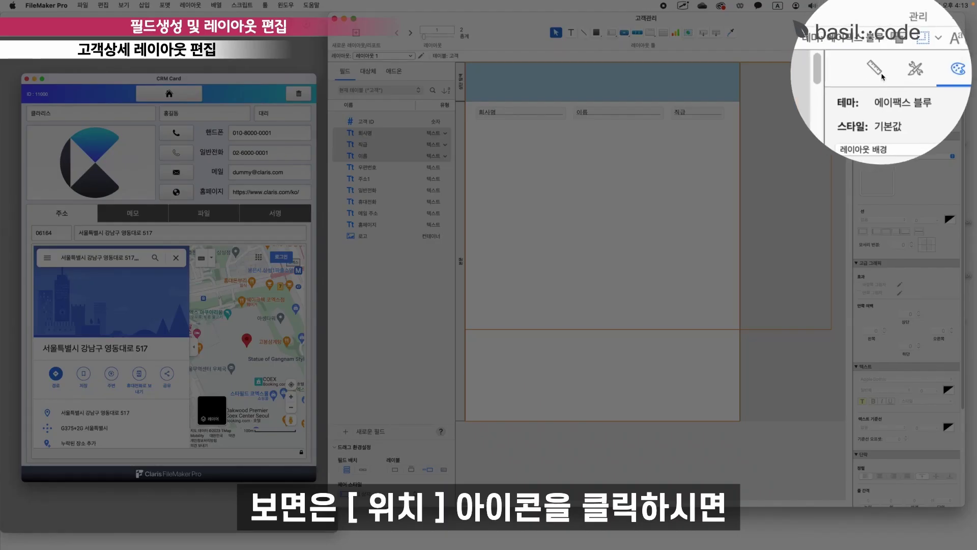
Set the layout width to exactly 768 pt in the Inspector, then exit Layout mode and save.
click(878, 72)
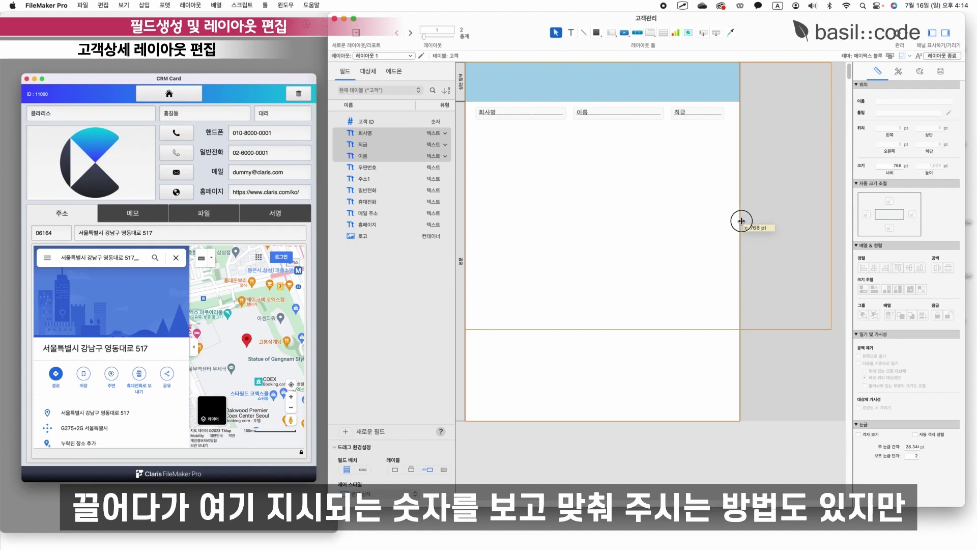
drag(742, 220, 743, 220)
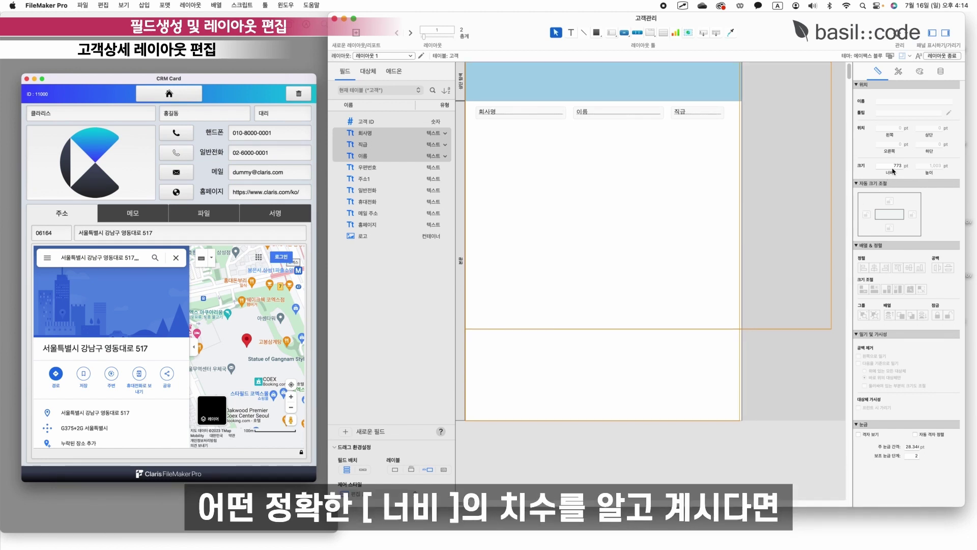
click(891, 165)
text(768)
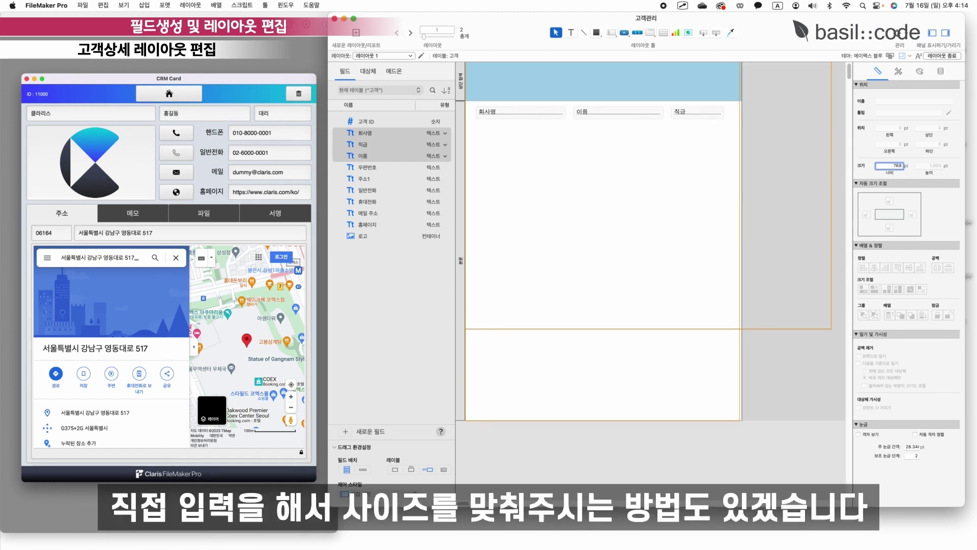
key(Return)
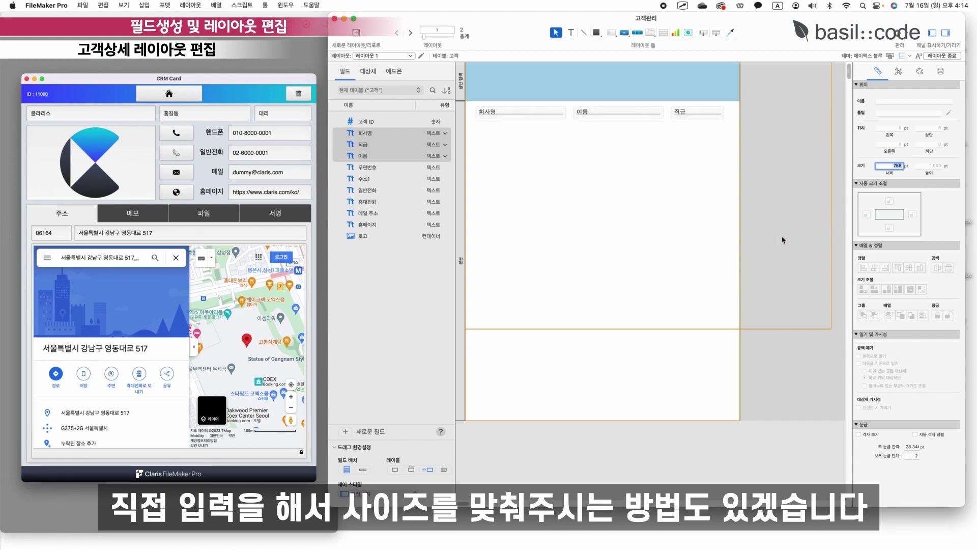
key(super+b)
key(Return)
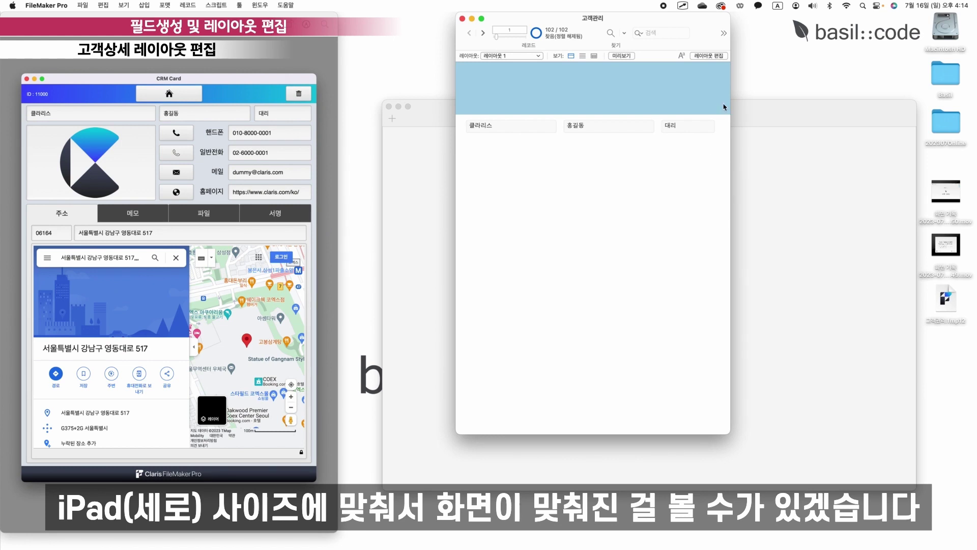
Switch the 고객관리 window back to Layout mode to edit 레이아웃 1.
click(715, 56)
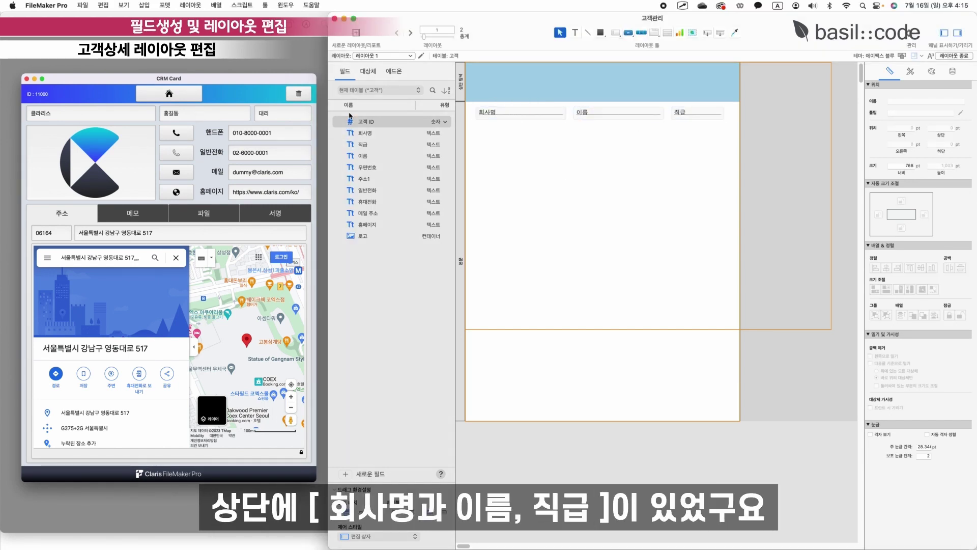
Place the 로고 container field without its label, just under 회사명.
click(692, 113)
click(678, 171)
click(673, 279)
drag(362, 236, 498, 172)
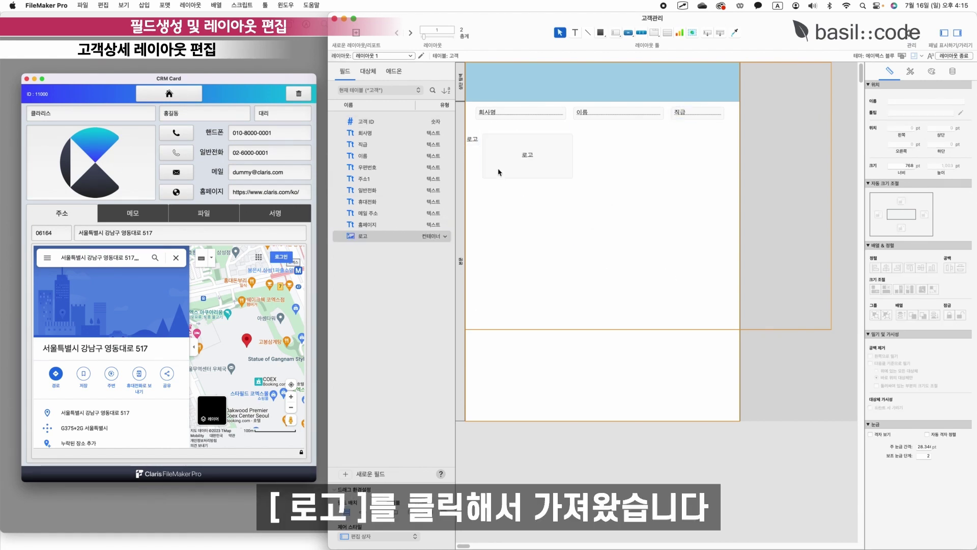
click(471, 142)
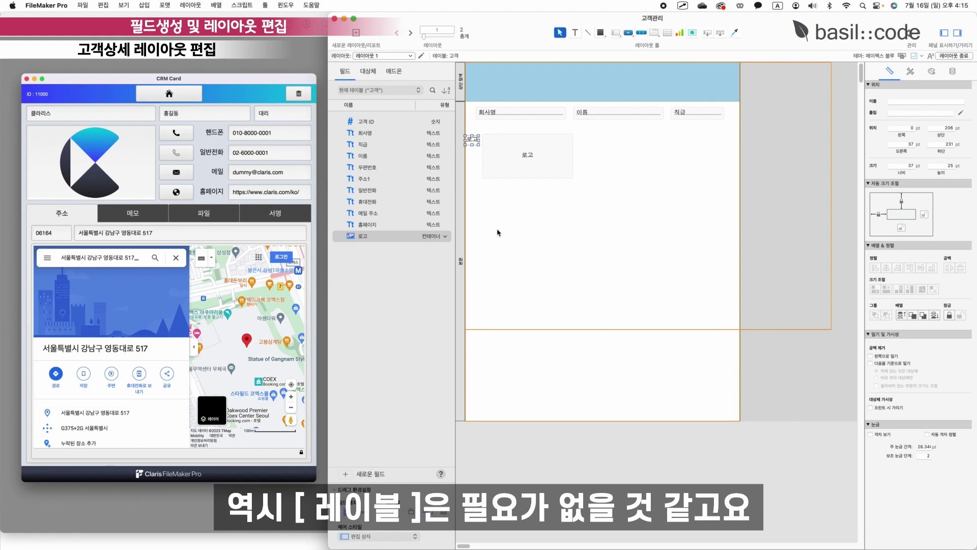
key(BackSpace)
drag(546, 162, 574, 193)
click(588, 195)
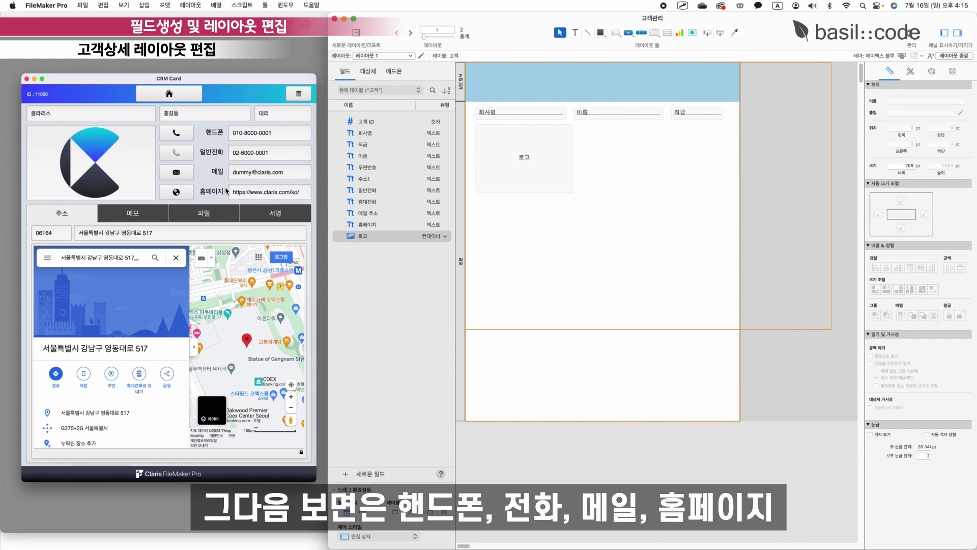
Add 일반전화, 휴대전화, 메일 주소 and 홈페이지 beside the logo with wider row spacing.
click(386, 191)
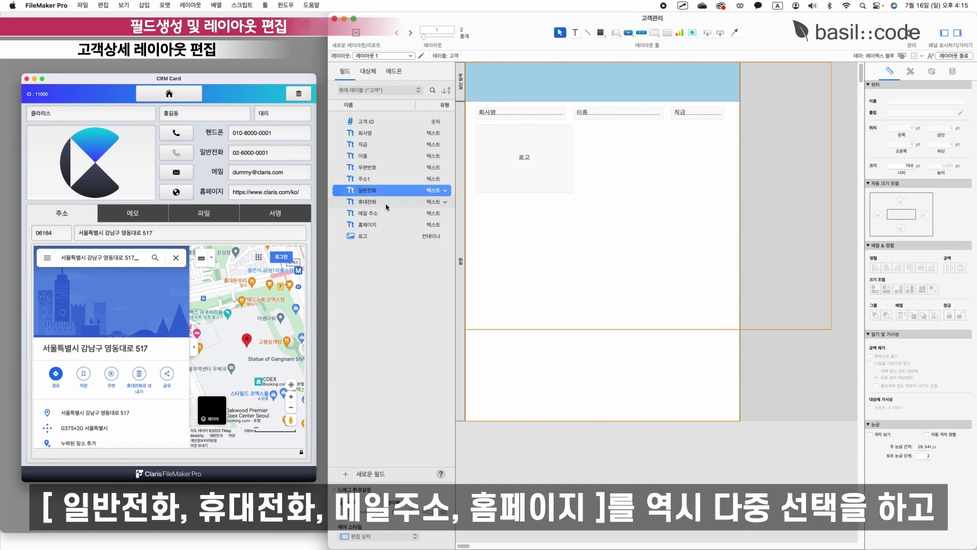
shift+click(386, 203)
shift+click(385, 213)
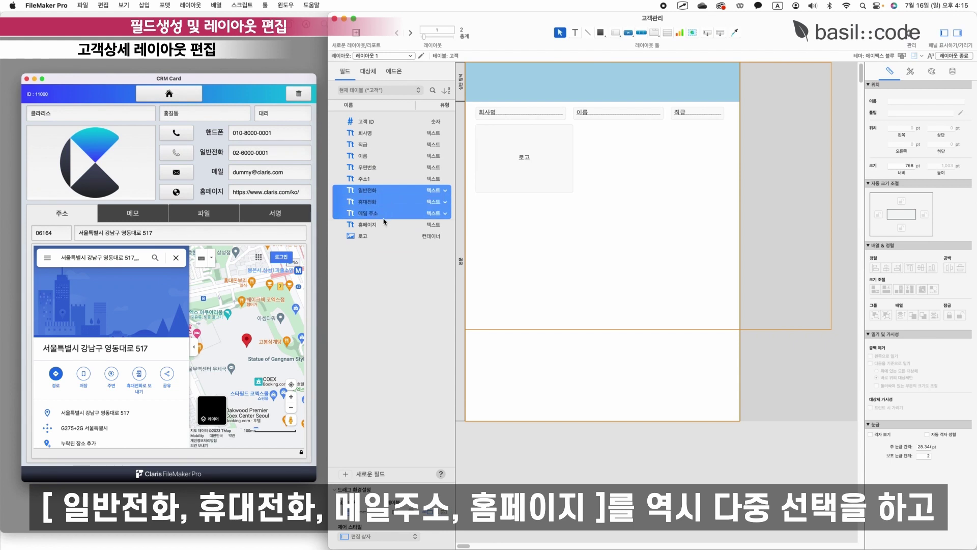
shift+click(379, 225)
drag(362, 199, 642, 145)
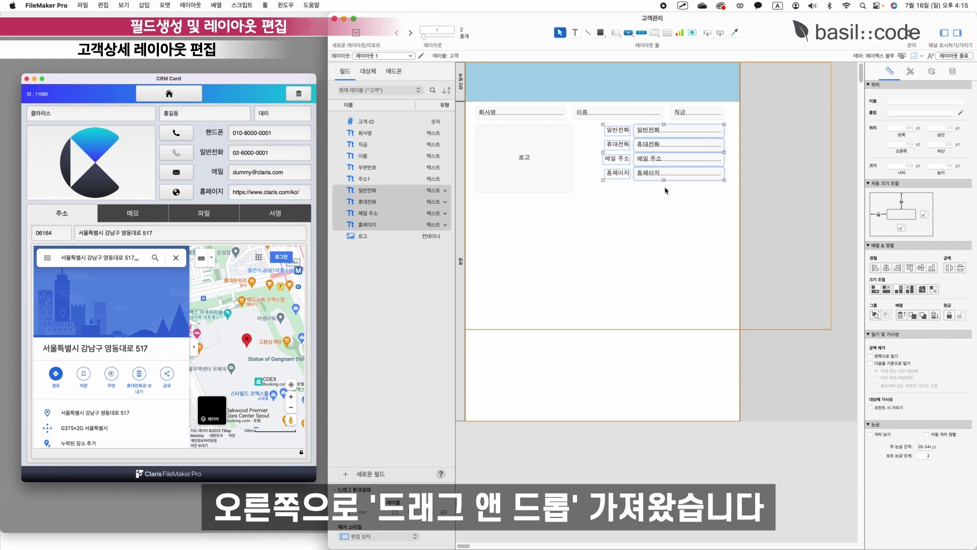
drag(664, 179, 655, 191)
click(602, 176)
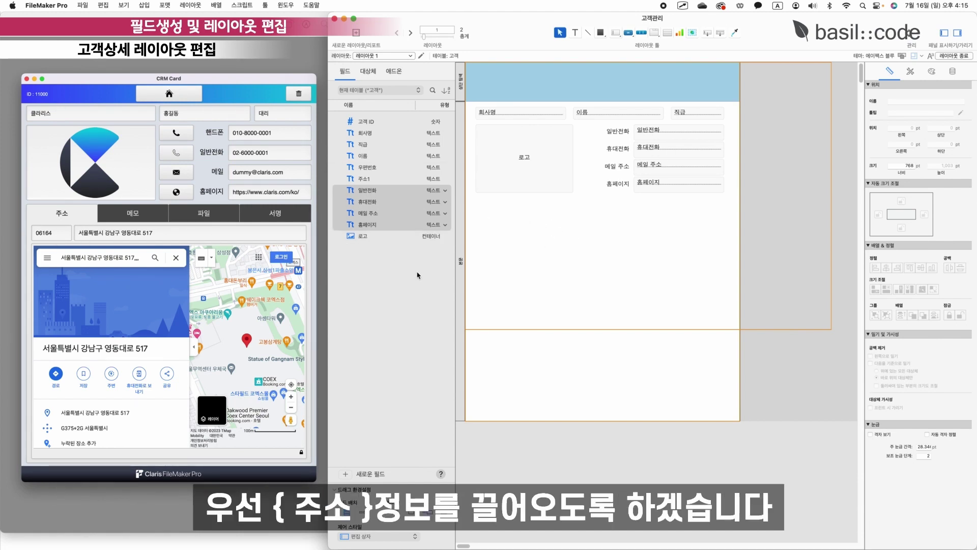
Add 우편번호 and 주소1 below the logo, then preview the layout in Browse mode.
click(367, 167)
shift+click(369, 180)
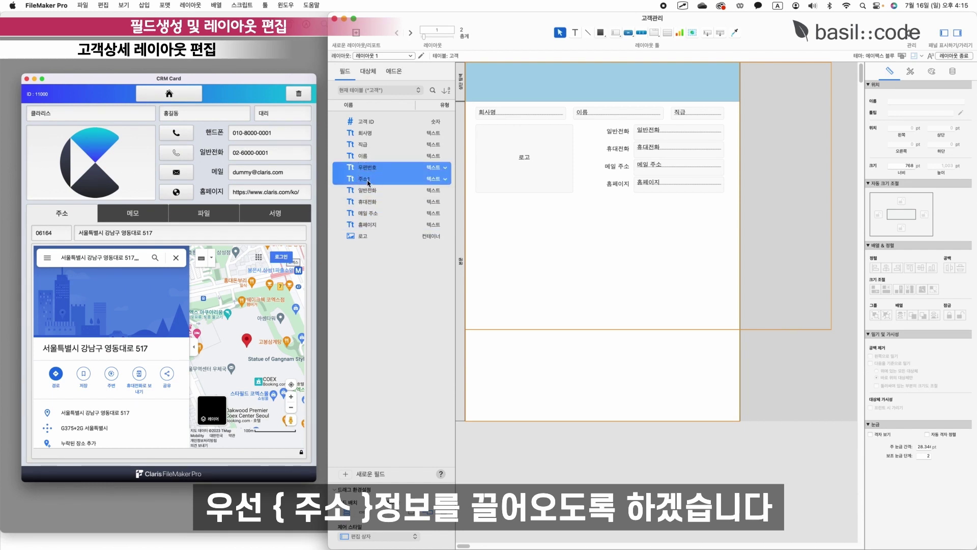
drag(369, 181, 495, 212)
drag(617, 213, 724, 213)
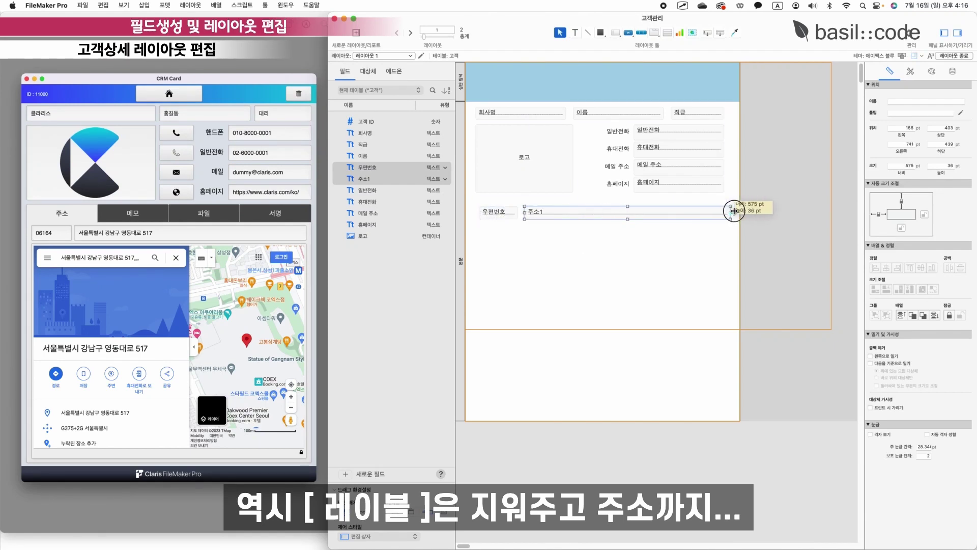
click(619, 263)
click(951, 57)
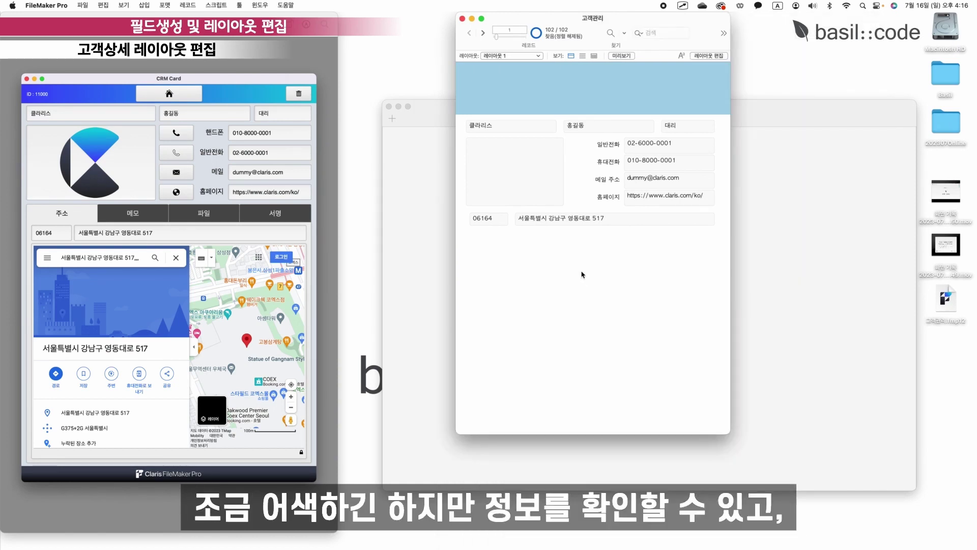
Step forward through the next few customer records.
click(572, 164)
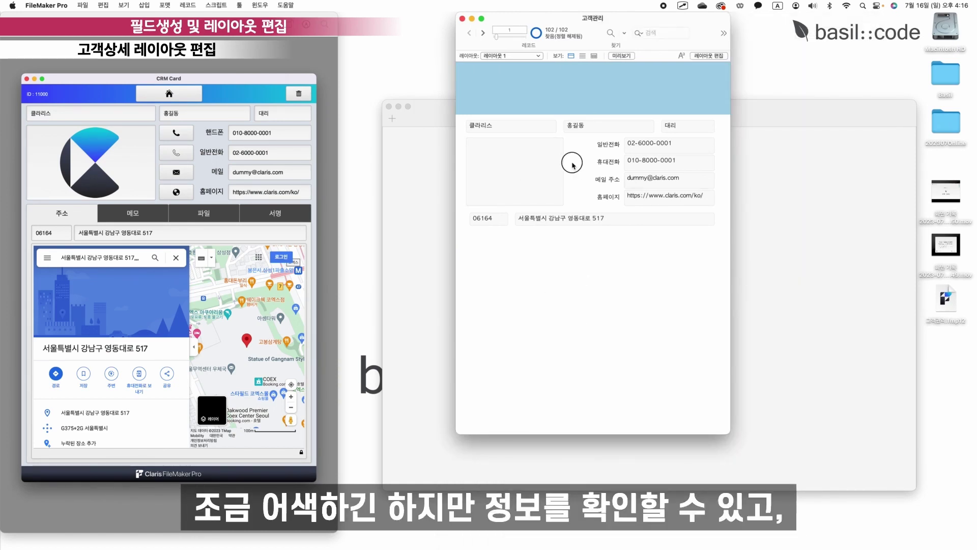
click(483, 33)
click(483, 33)
click(483, 33)
click(483, 33)
click(483, 33)
click(484, 35)
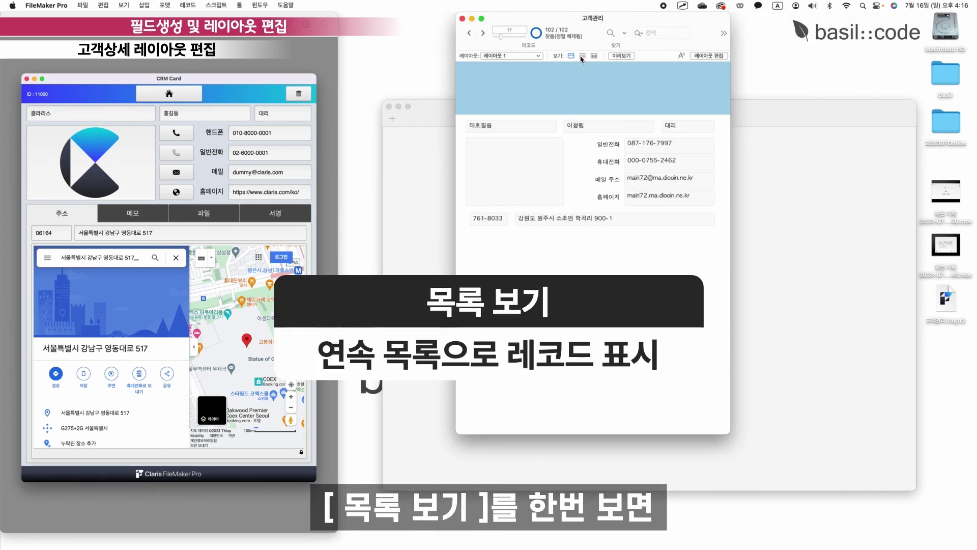
Try the list and table views, then return to form view.
click(582, 56)
scroll(635, 266, down, 8)
scroll(634, 266, down, 10)
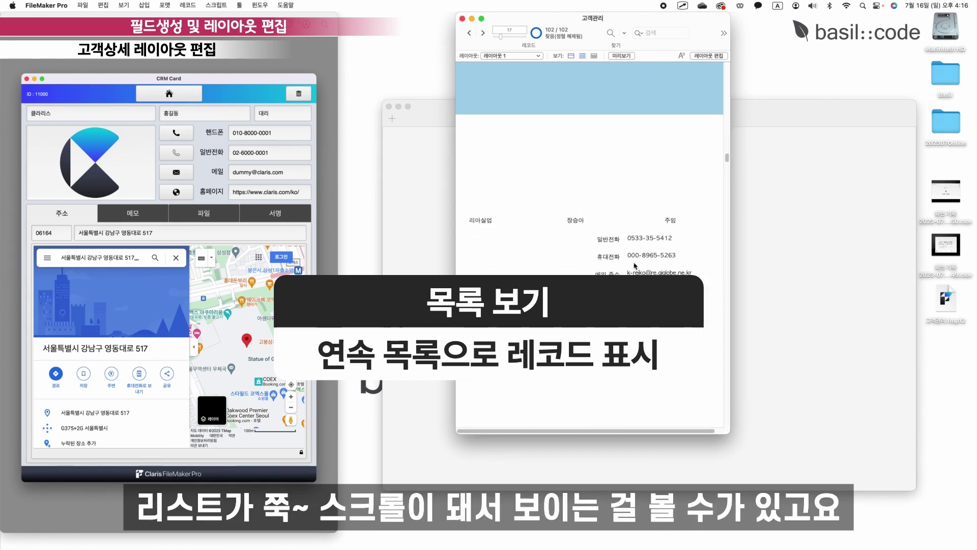
scroll(635, 266, up, 5)
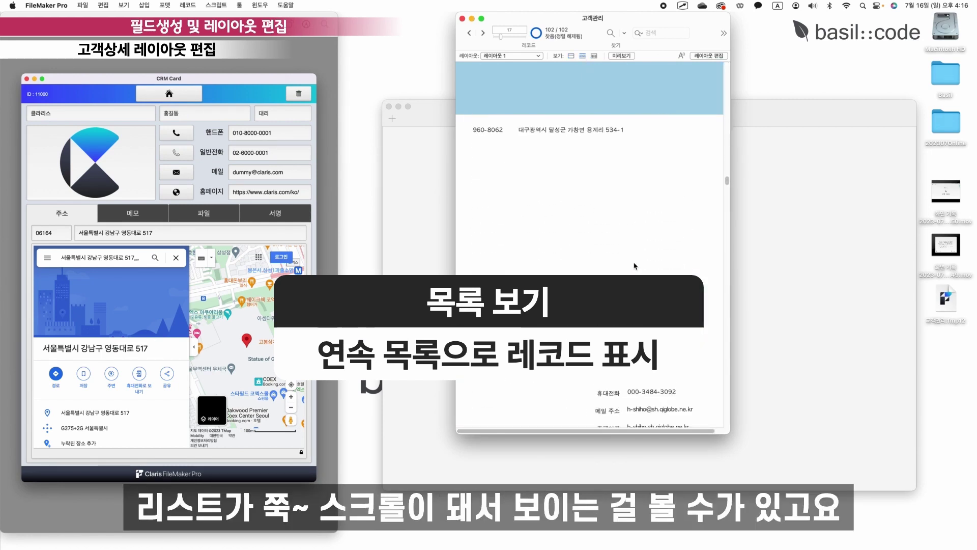
click(594, 55)
click(571, 56)
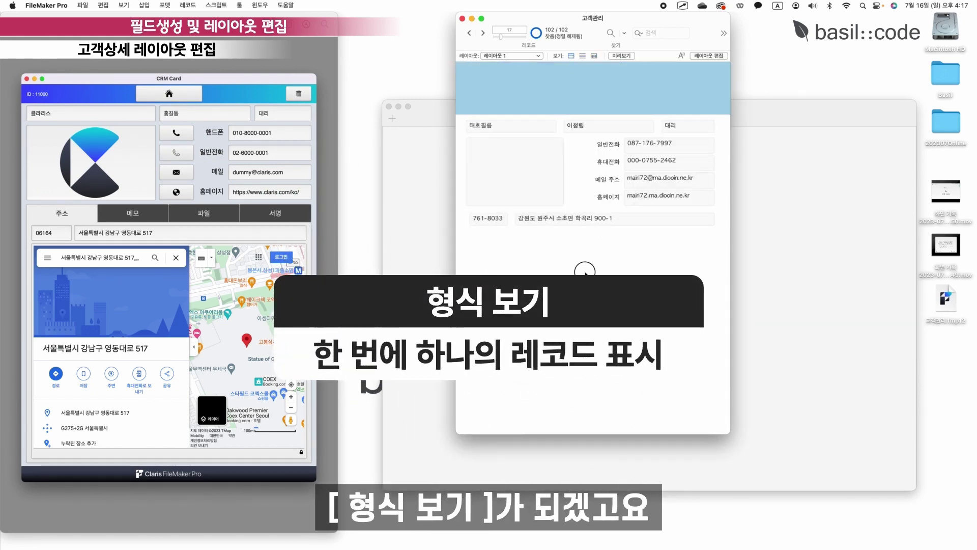
Advance through six more records, then jump back to the first record.
click(483, 33)
click(483, 33)
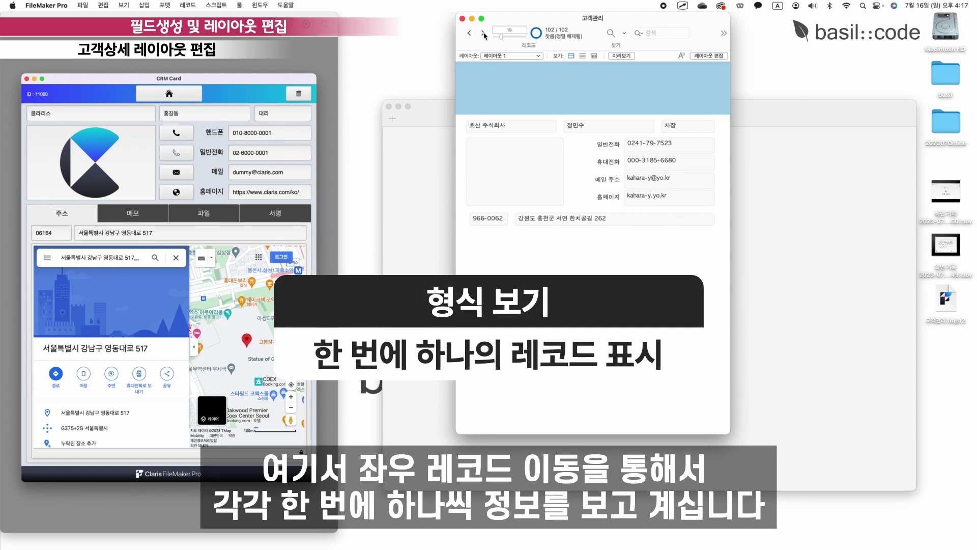
click(483, 33)
click(484, 34)
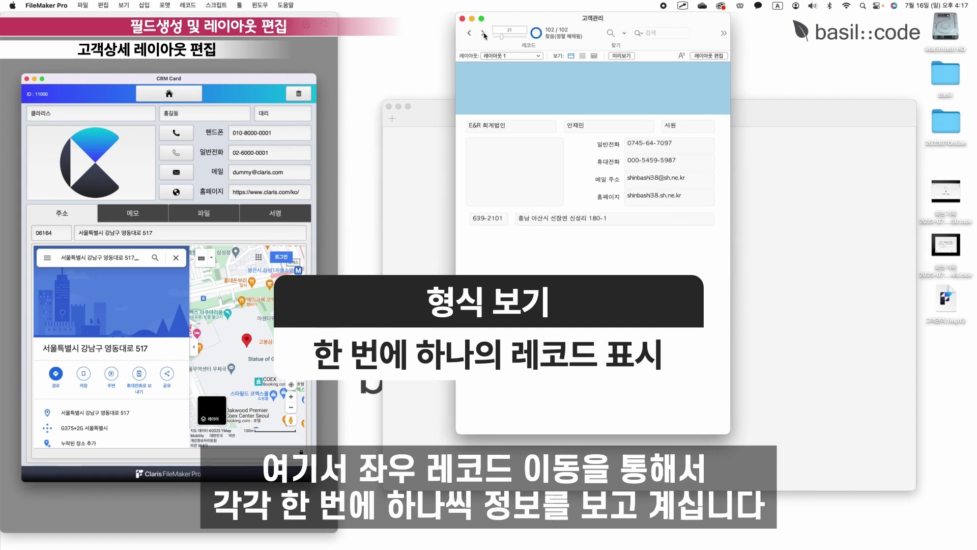
click(483, 34)
click(483, 34)
click(483, 34)
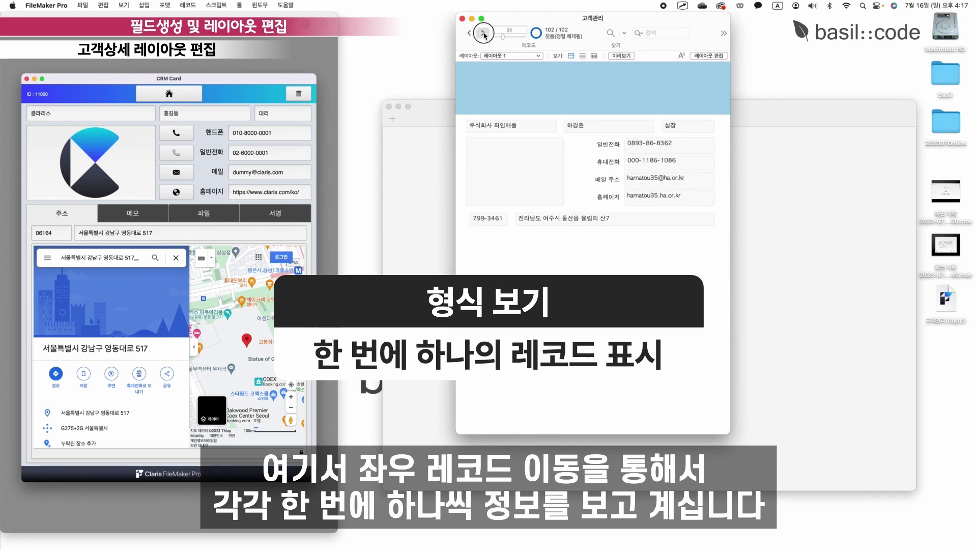
click(469, 33)
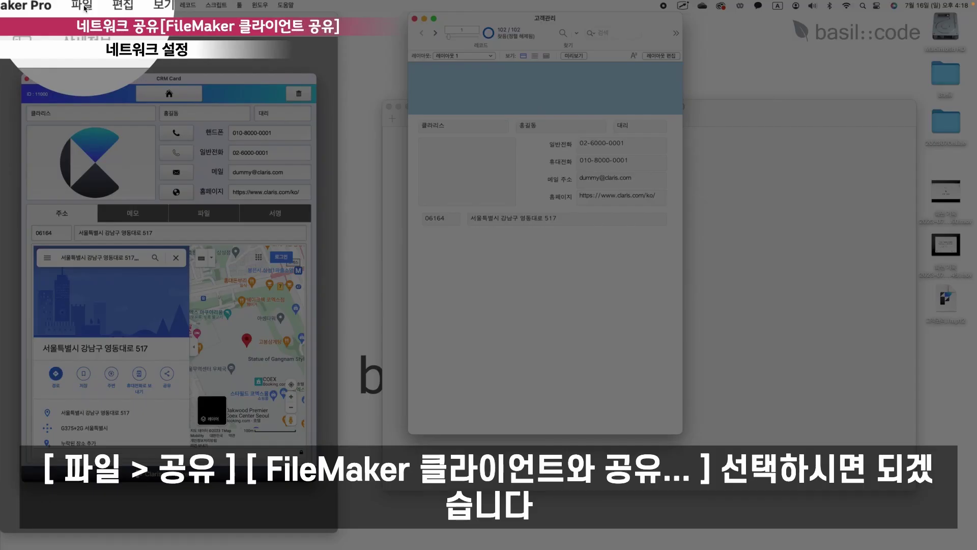
Share the file with FileMaker clients, granting network access to all users.
click(82, 5)
mouse_move(130, 109)
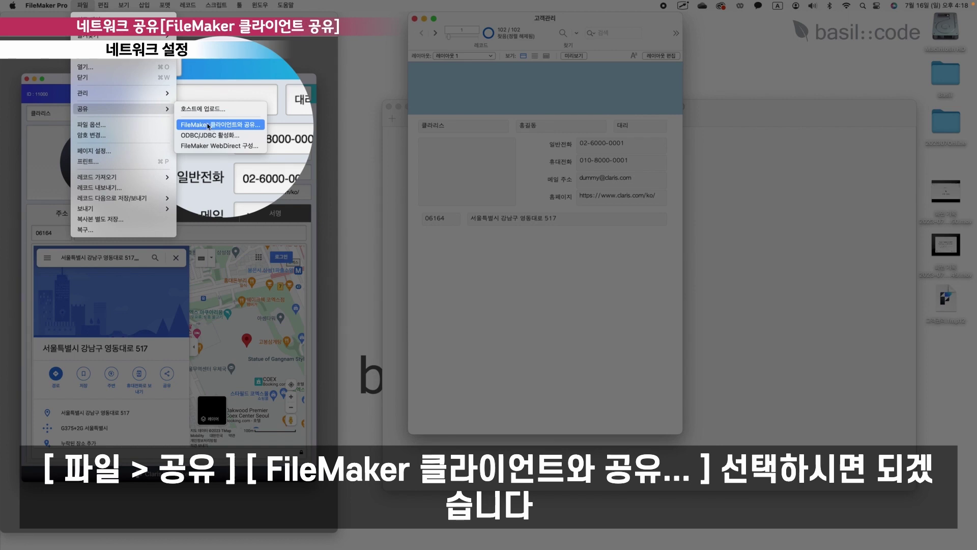
click(208, 125)
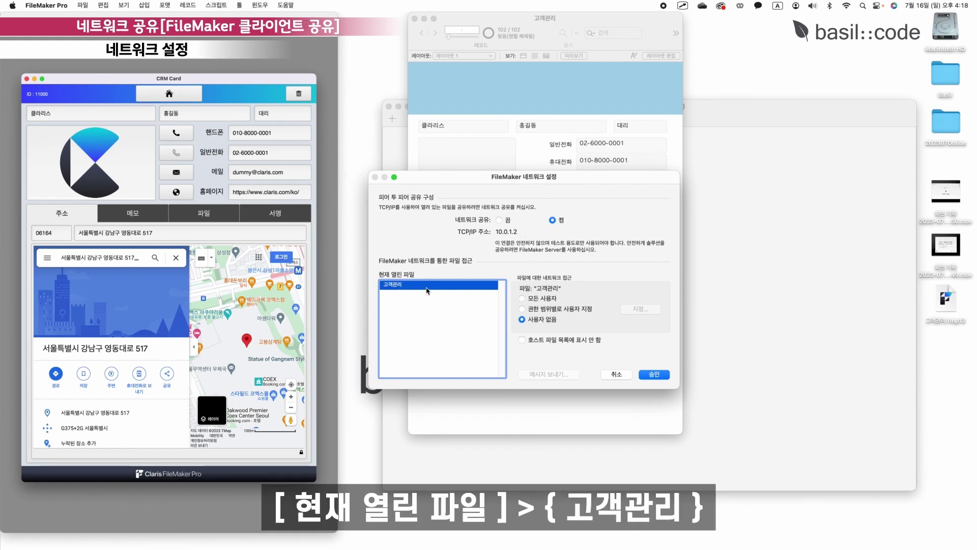
click(522, 299)
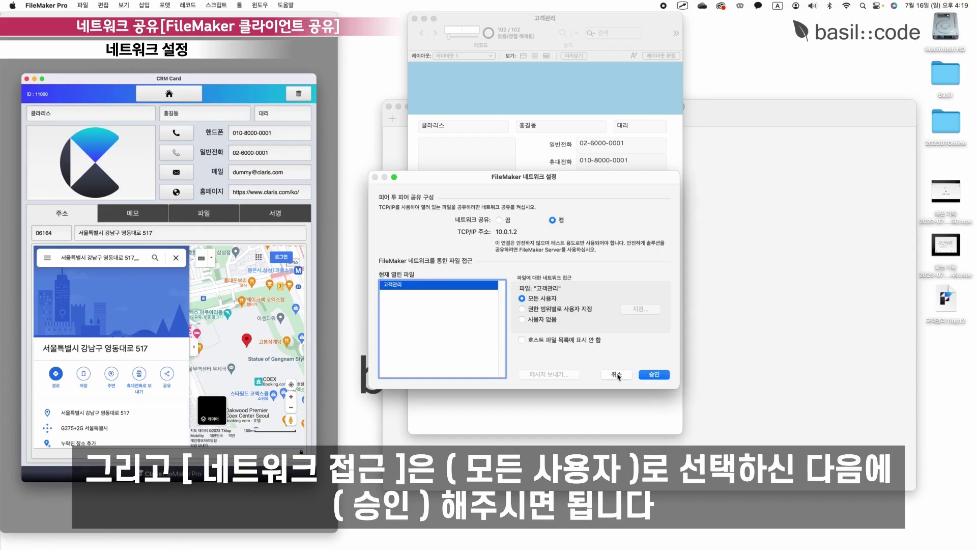
click(654, 374)
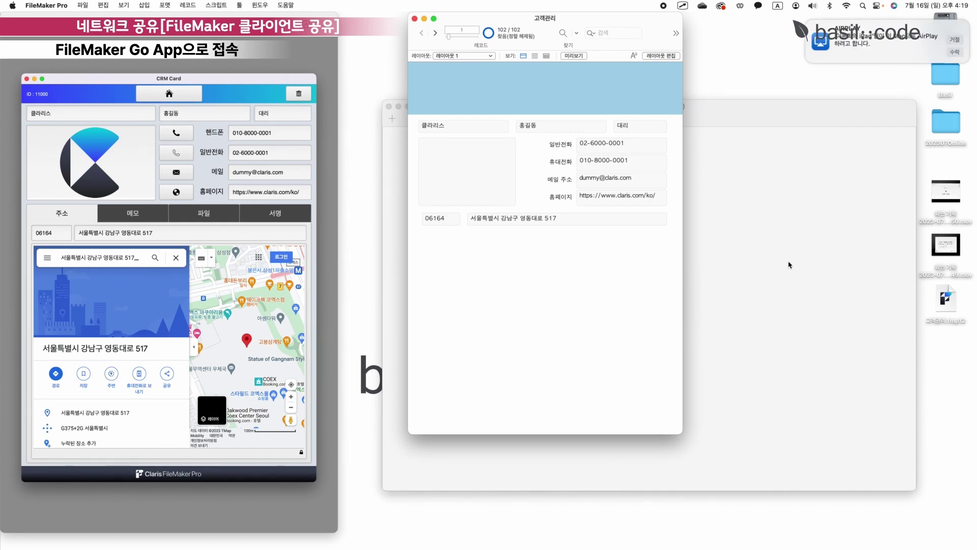
Accept iPad mirroring, launch FileMaker Go and browse the local Mac host's shared files.
click(954, 52)
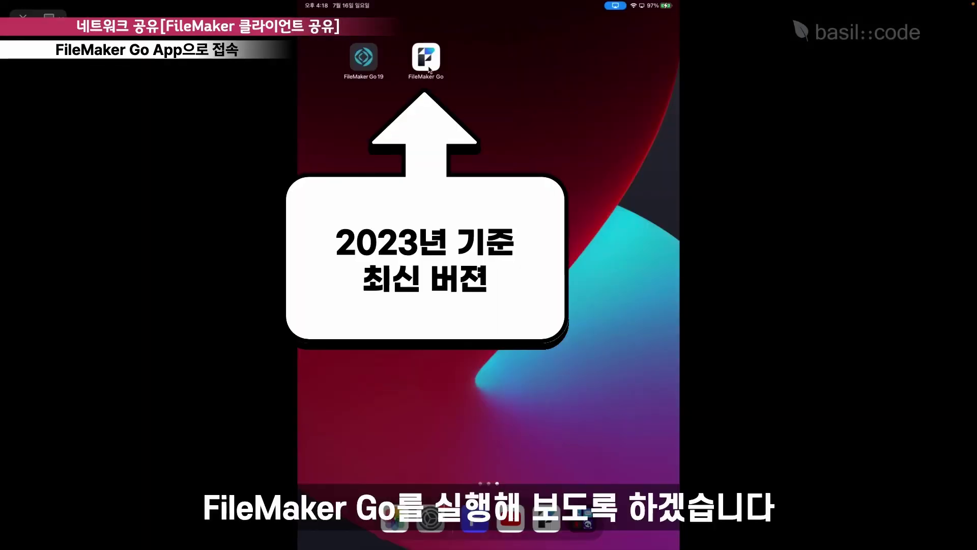
click(427, 58)
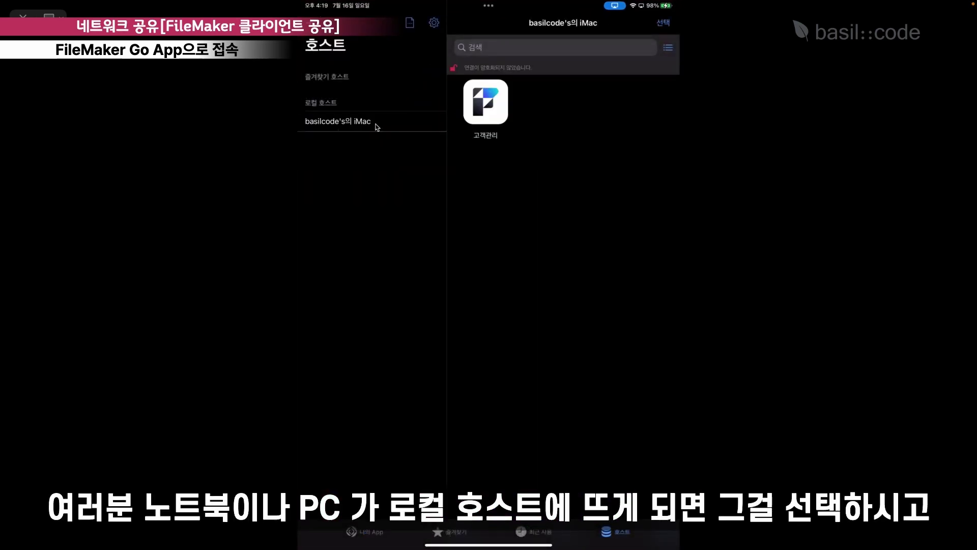
click(332, 129)
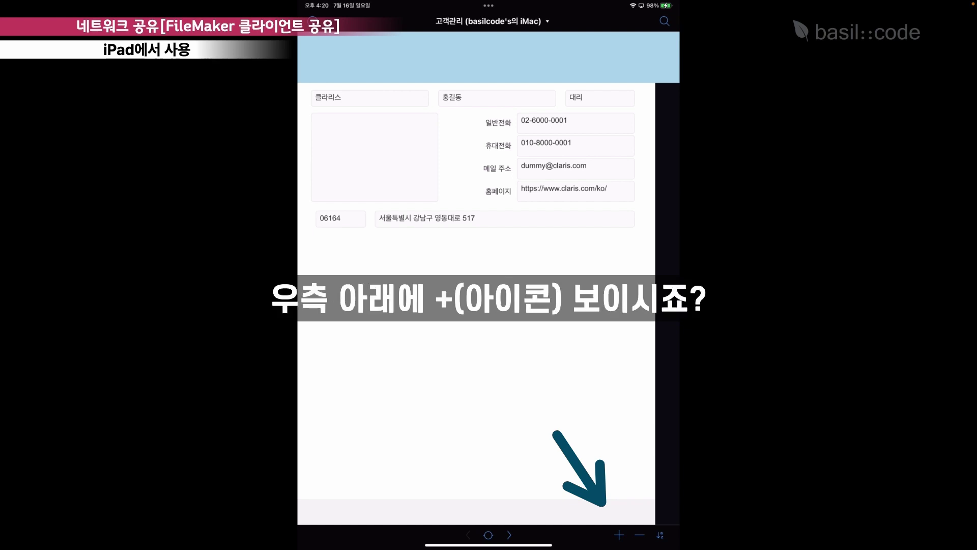
Create a new record with company 크라리스 and a contact name, then add a photo to the 로고 box.
click(618, 534)
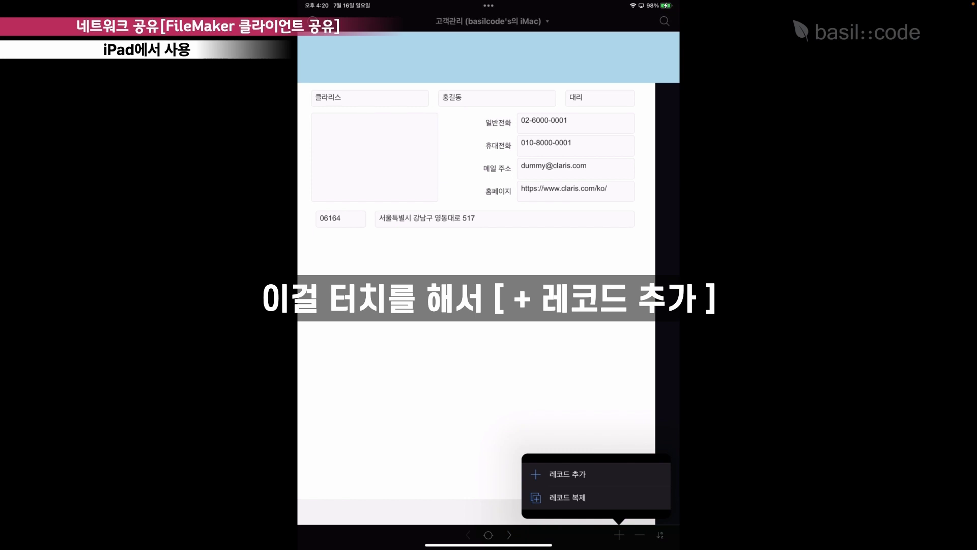
click(564, 474)
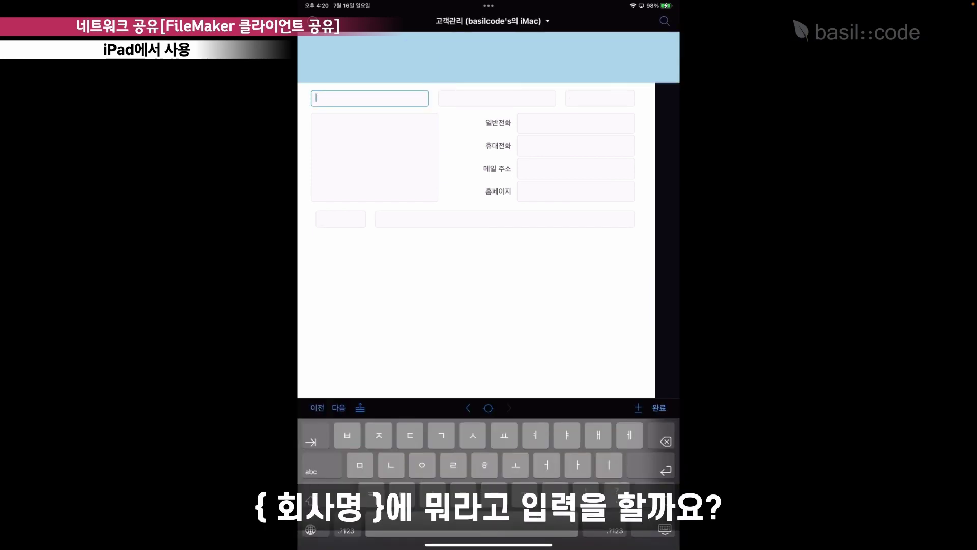
text(크라리스)
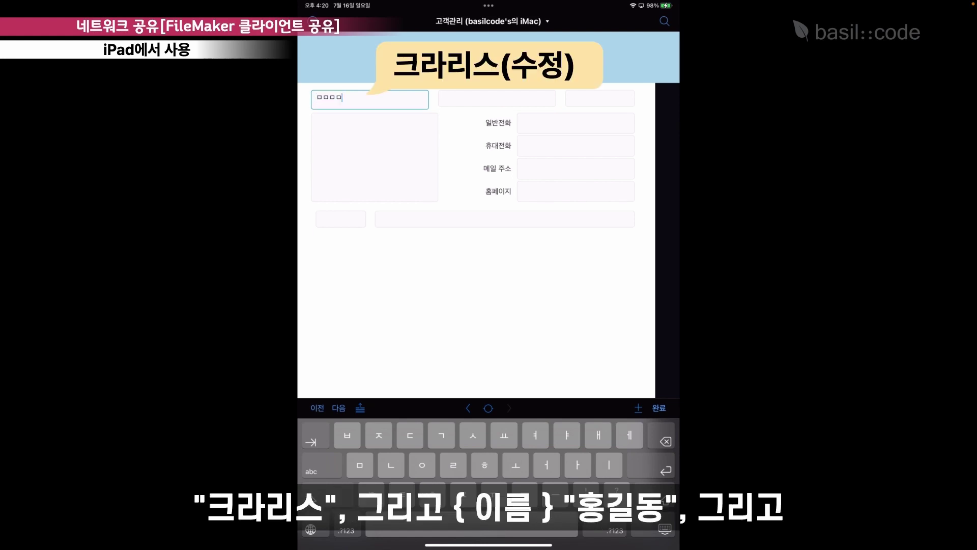
click(497, 98)
text(홍길동)
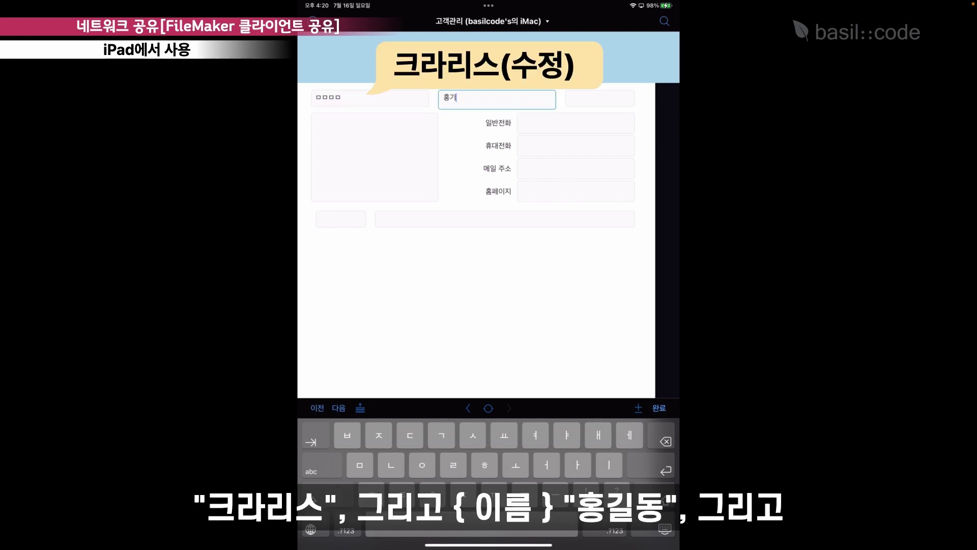
click(600, 98)
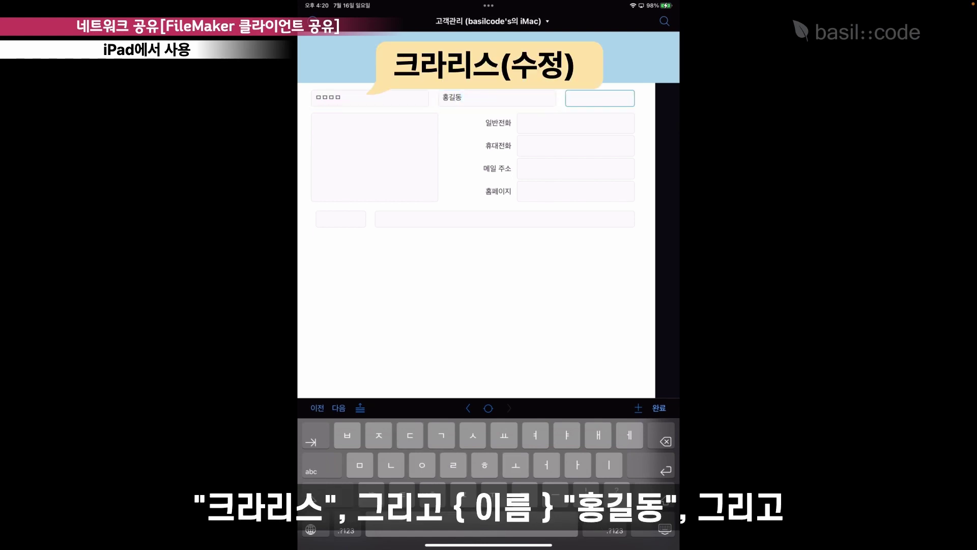
click(375, 157)
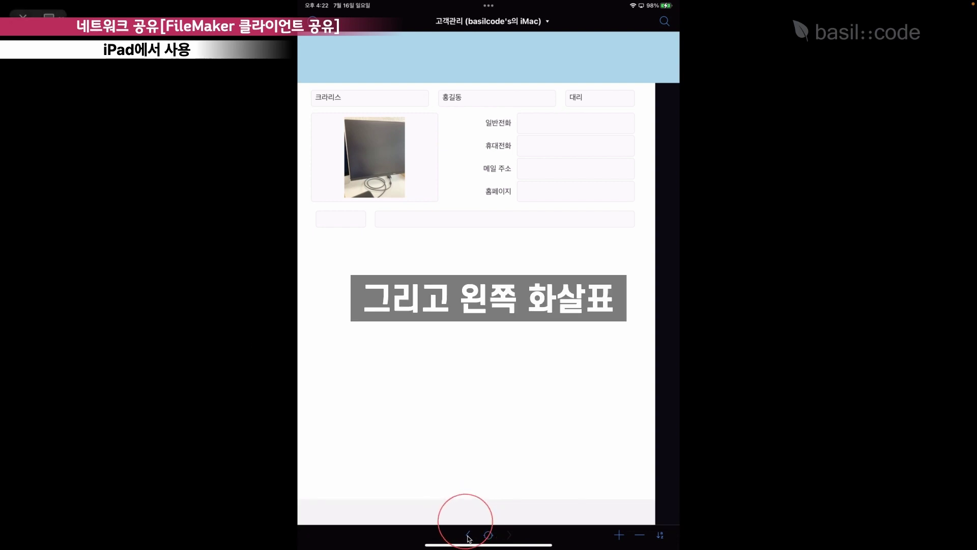
click(469, 535)
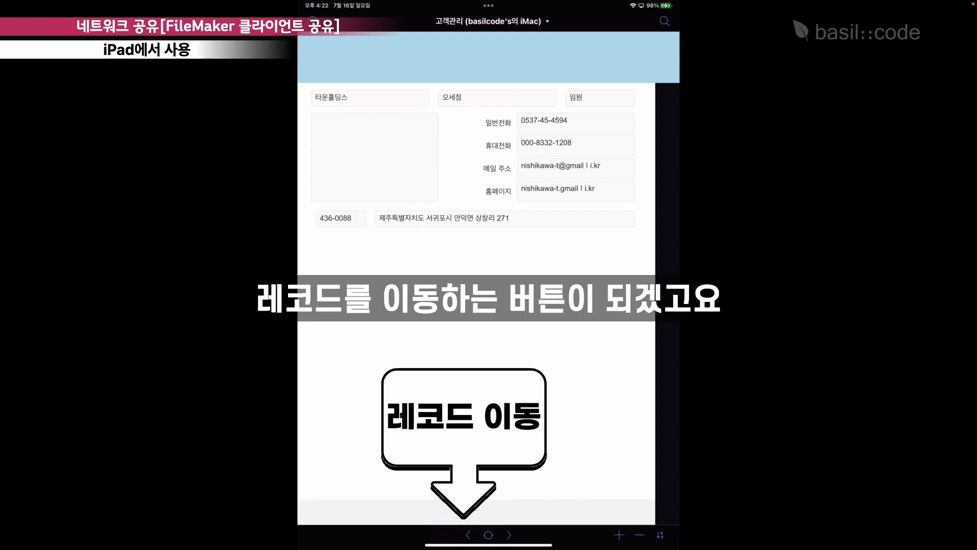
click(468, 535)
click(488, 532)
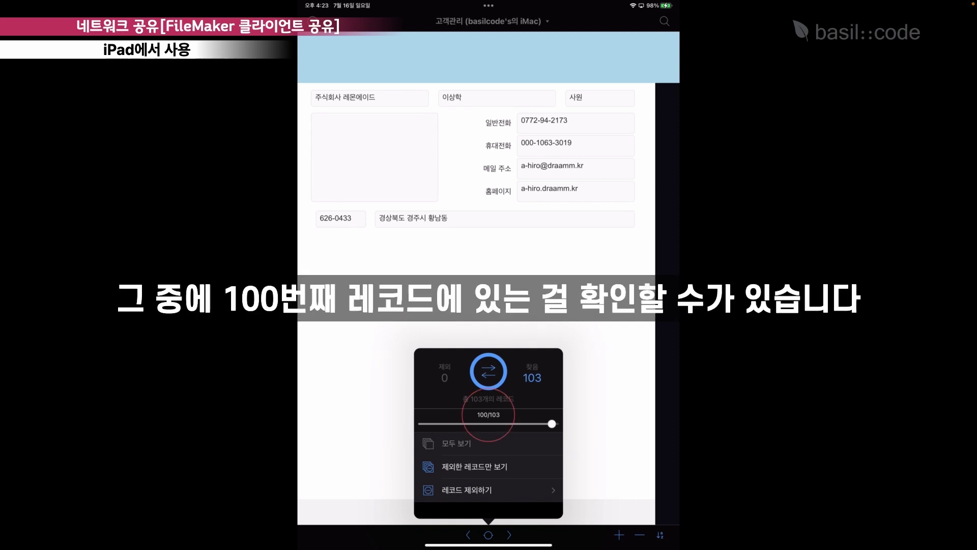
drag(552, 423, 507, 423)
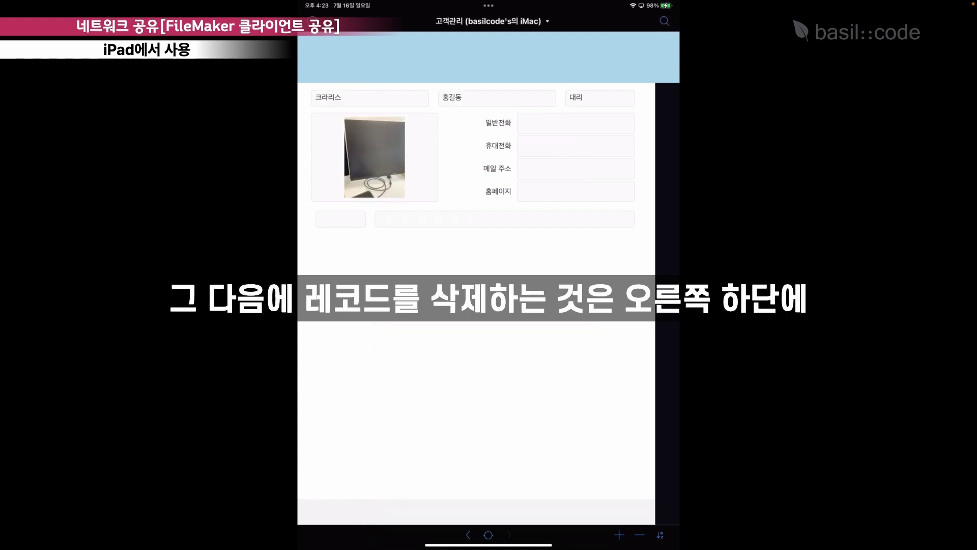
Delete the current 크라리스 record with the − button's Delete Record option.
click(640, 534)
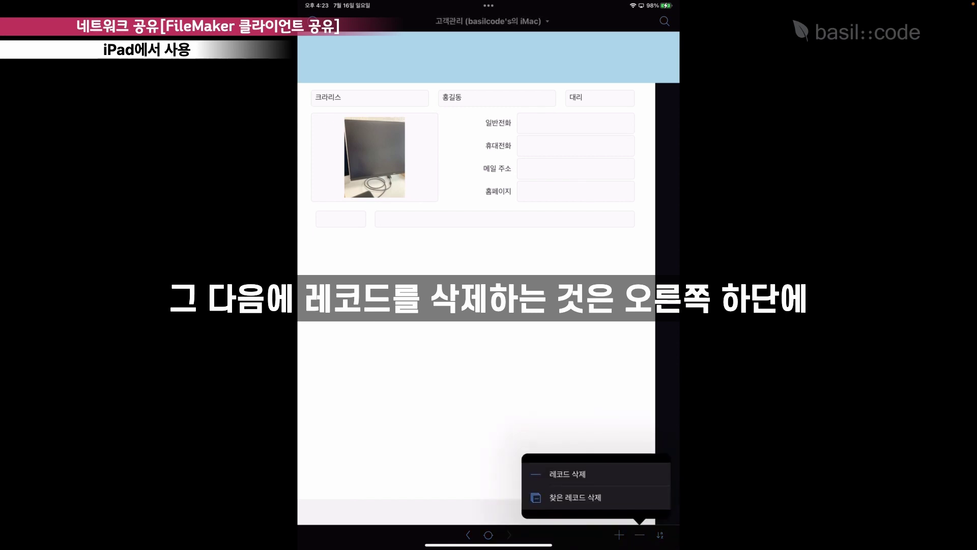
click(568, 474)
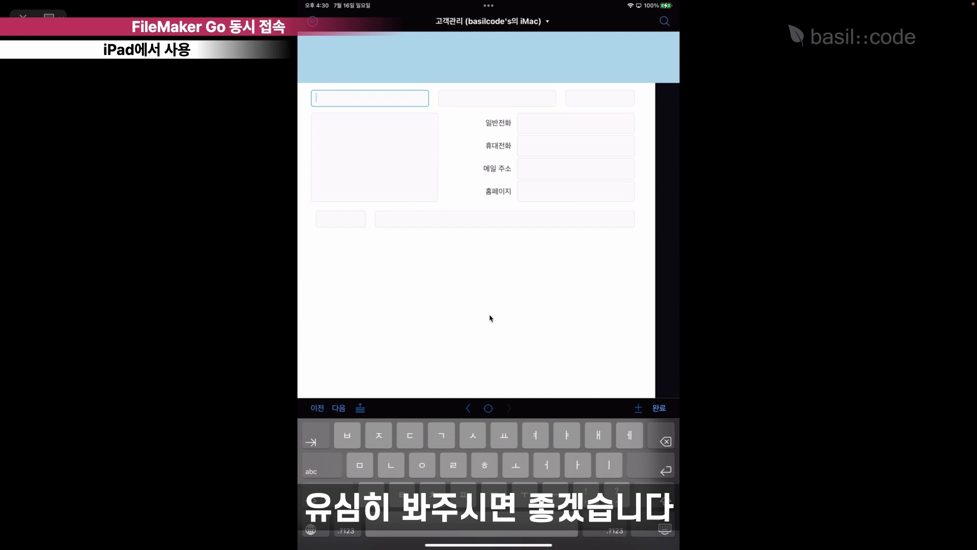
Enter company name 소울런던, the contact's name and the position 실장.
text(소울)
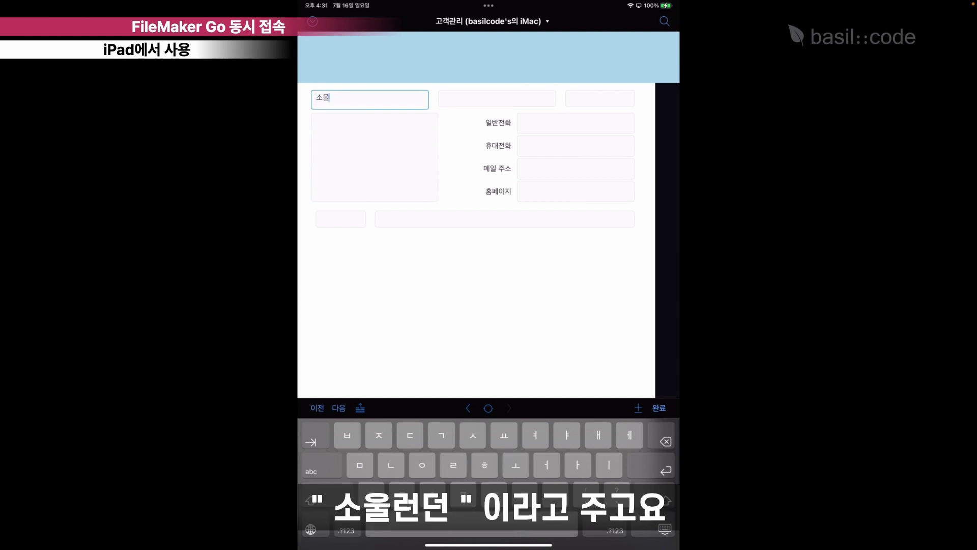
text(런던)
click(496, 97)
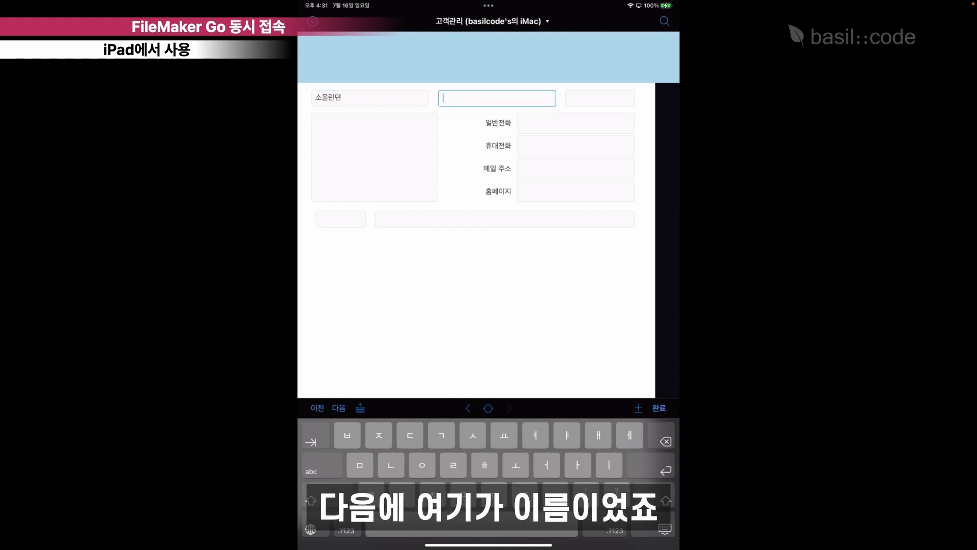
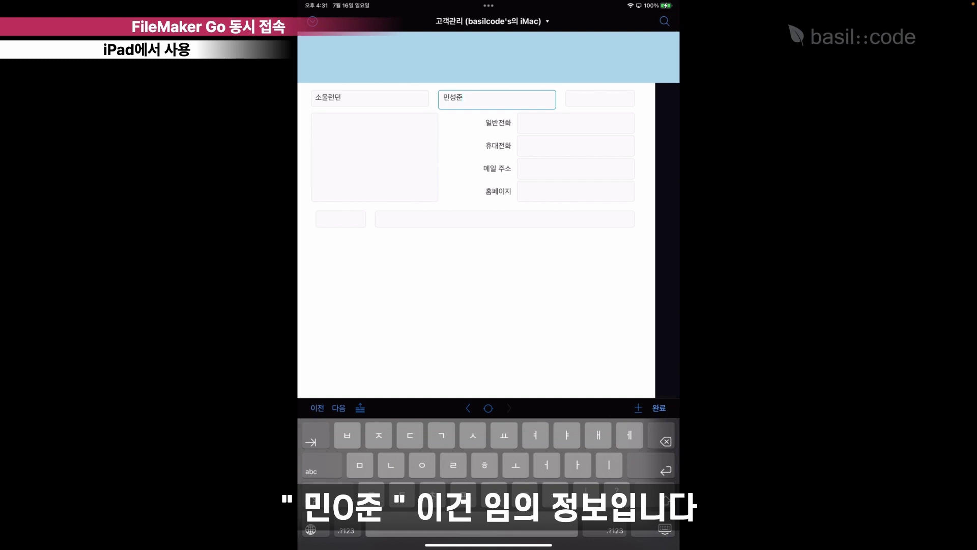
click(600, 98)
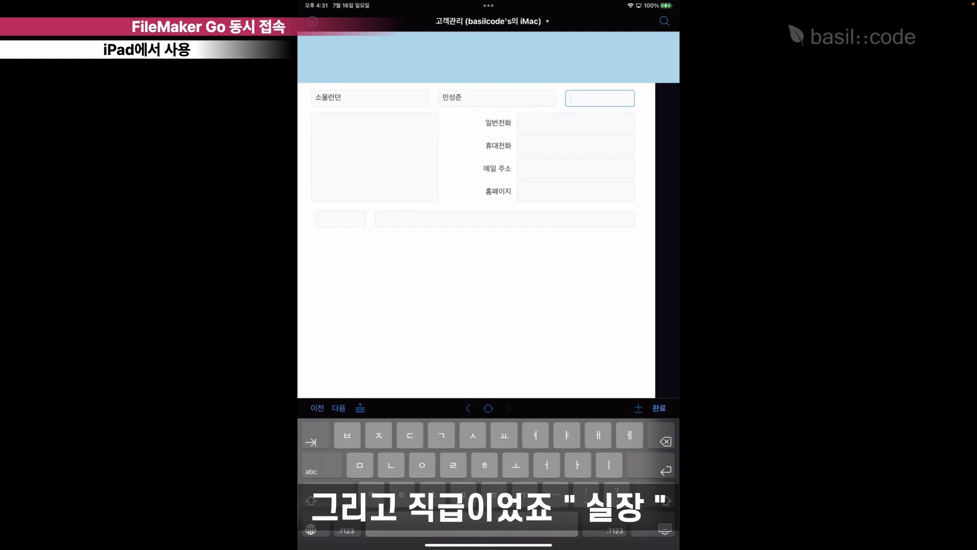
text(실ㅈ)
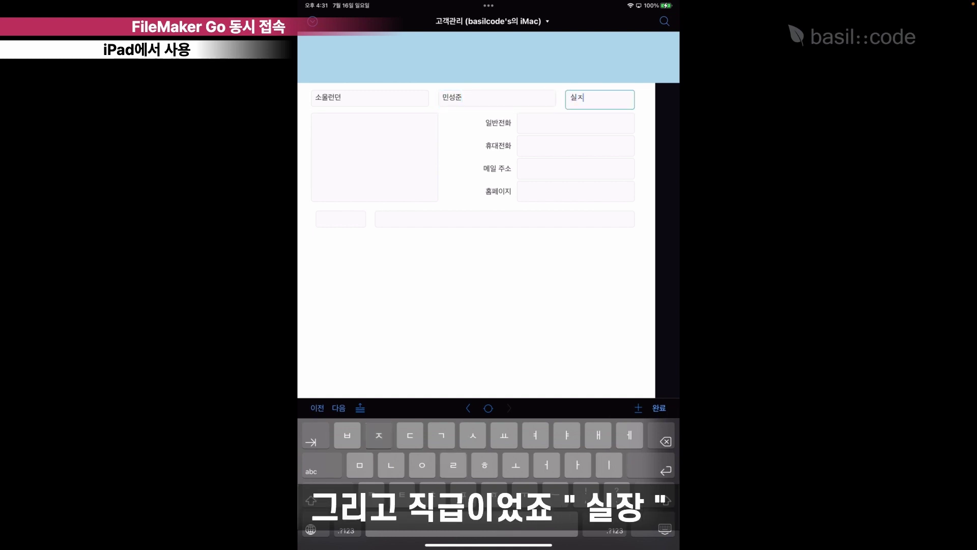
text(ㅏㅇ)
Fill in the 일반전화 phone number and the contact's e-mail address.
click(575, 123)
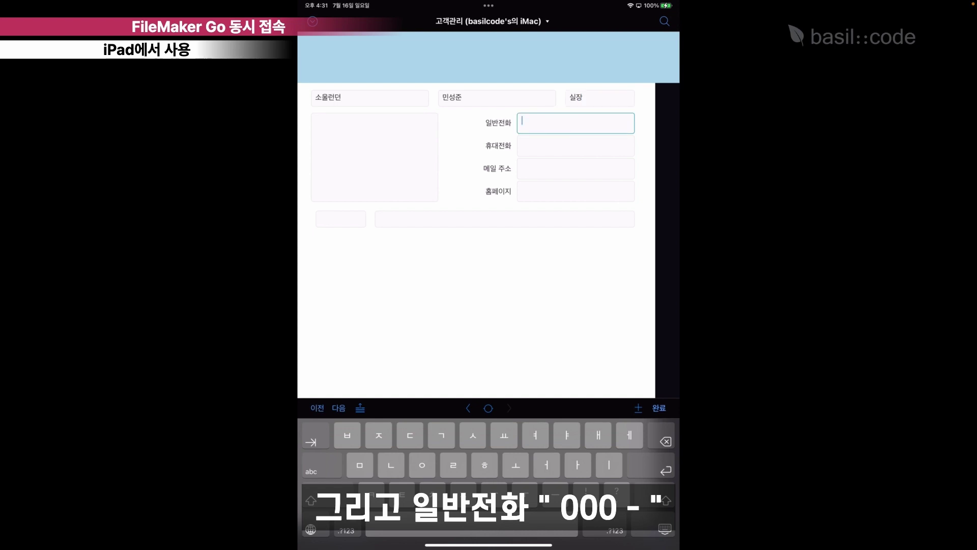
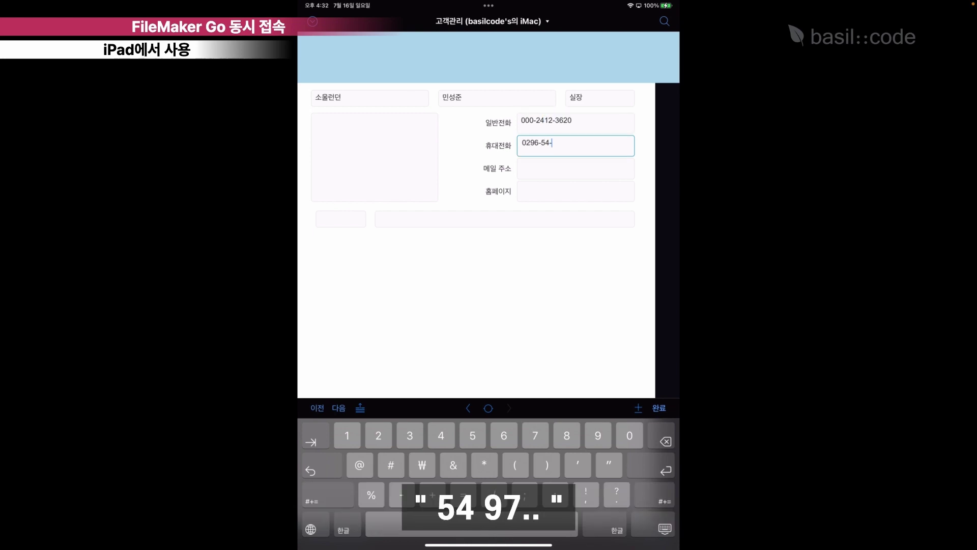
click(575, 169)
click(343, 530)
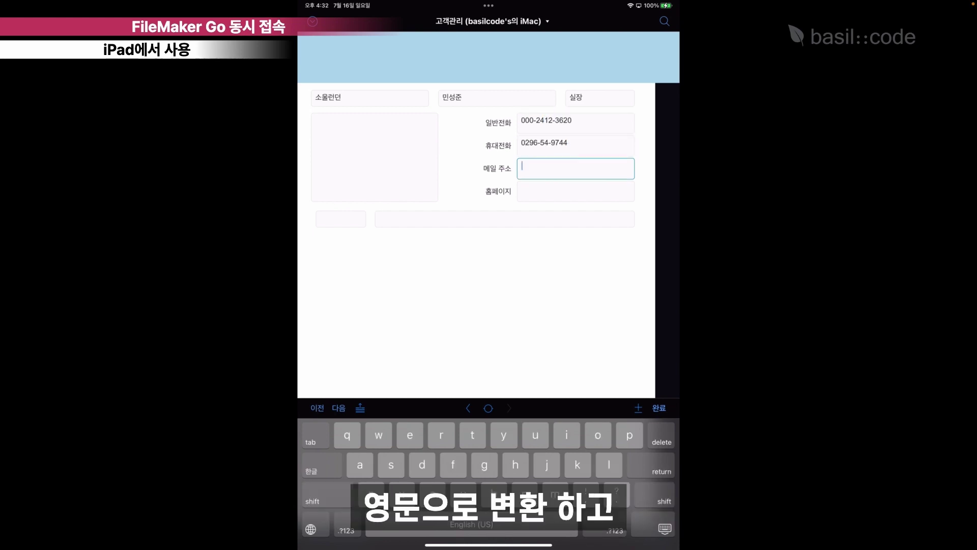
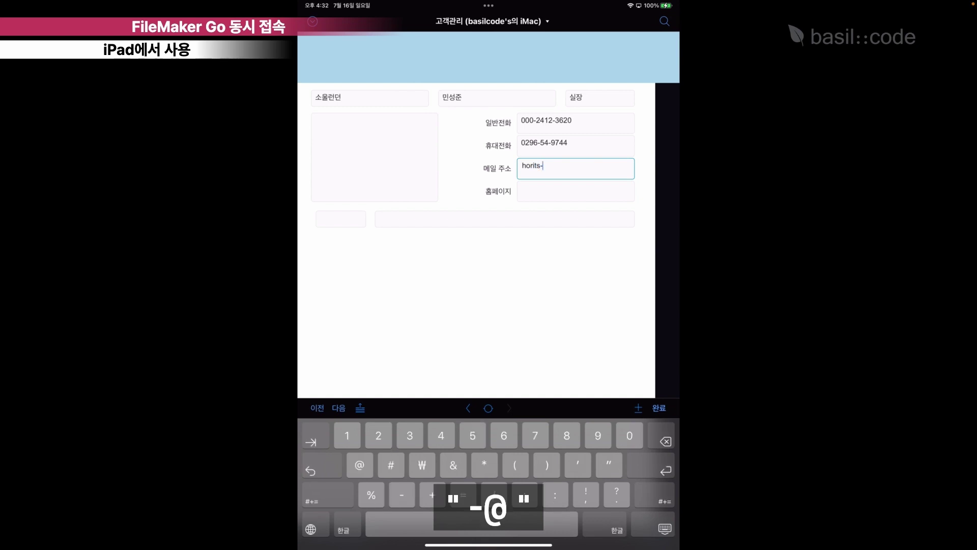
key(ctrl+space)
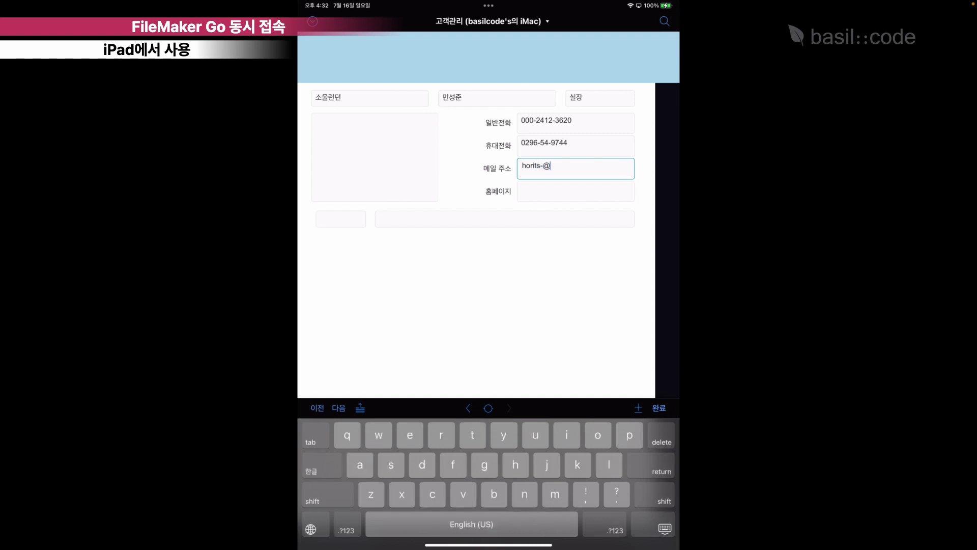
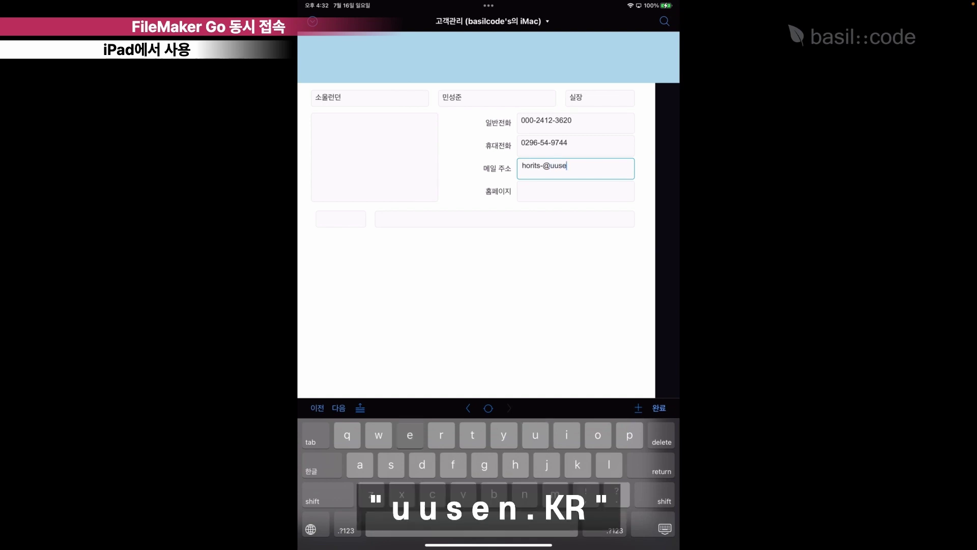
Enter homepage hgl.com, the postal code and the address, then finish editing.
key(Tab)
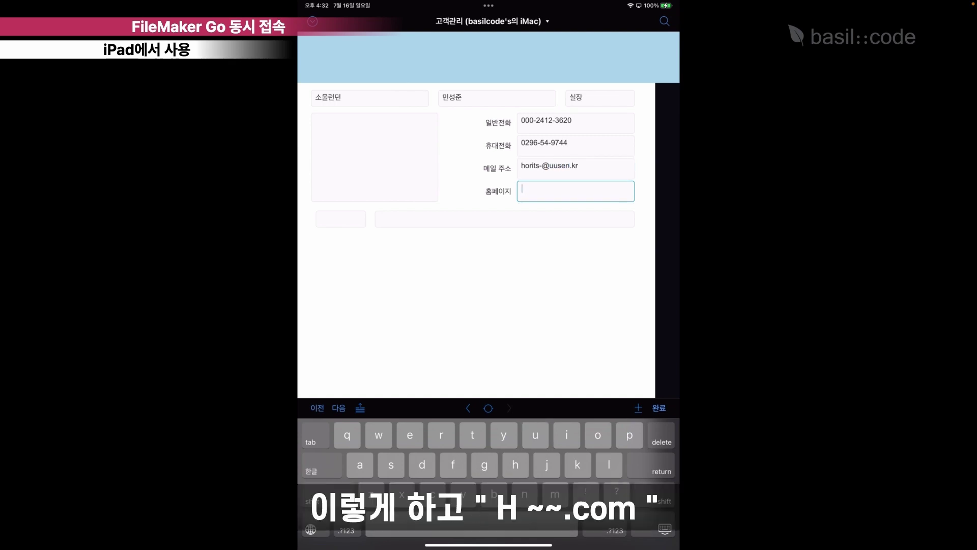
text(hgl.com)
key(Tab)
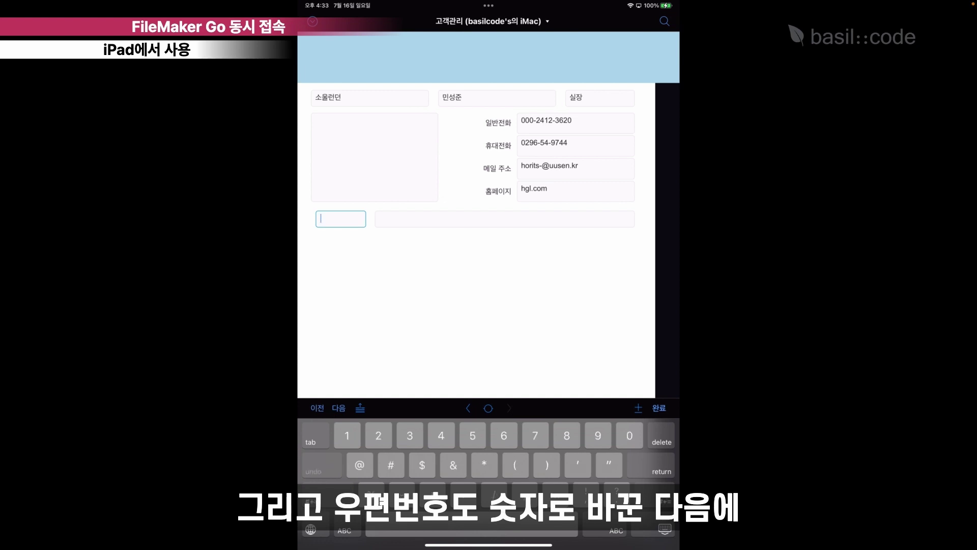
text(30067)
key(Tab)
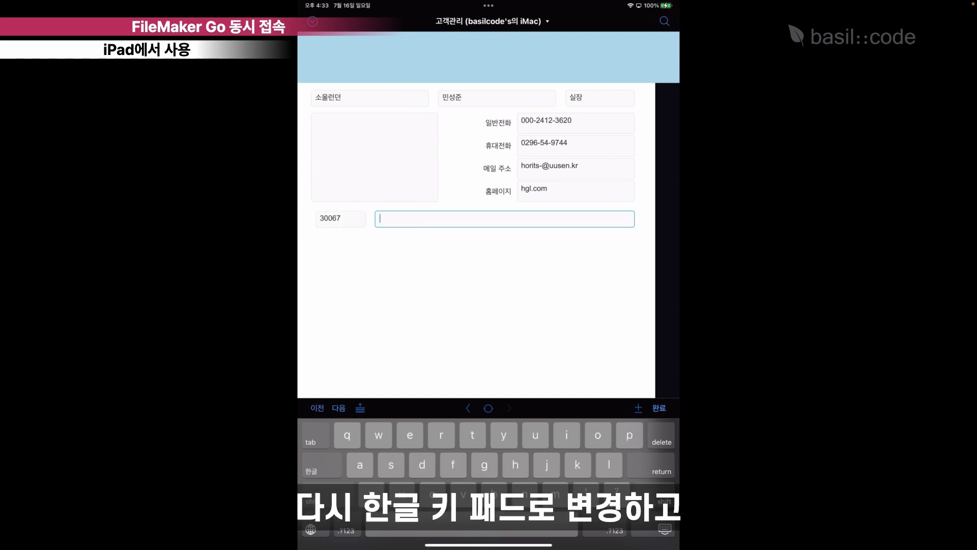
click(311, 465)
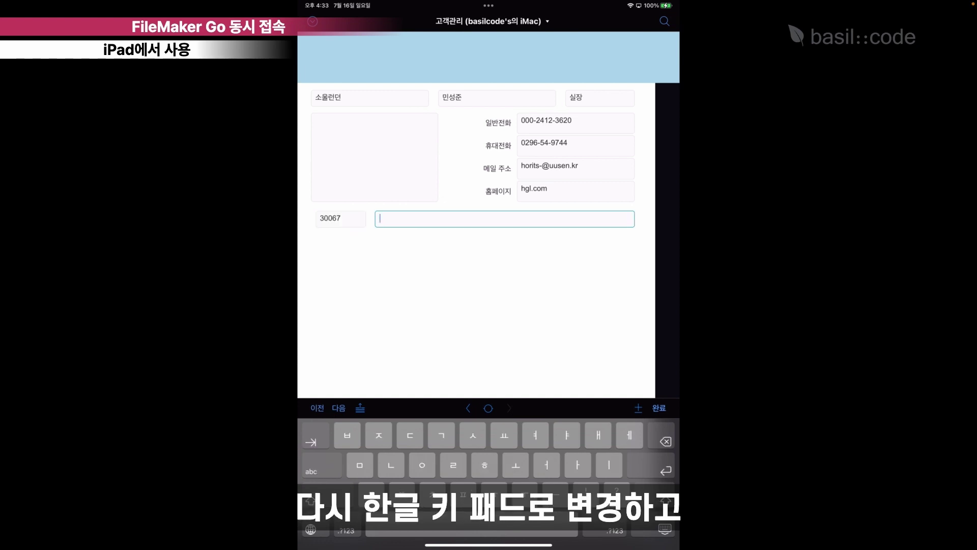
text(경기도)
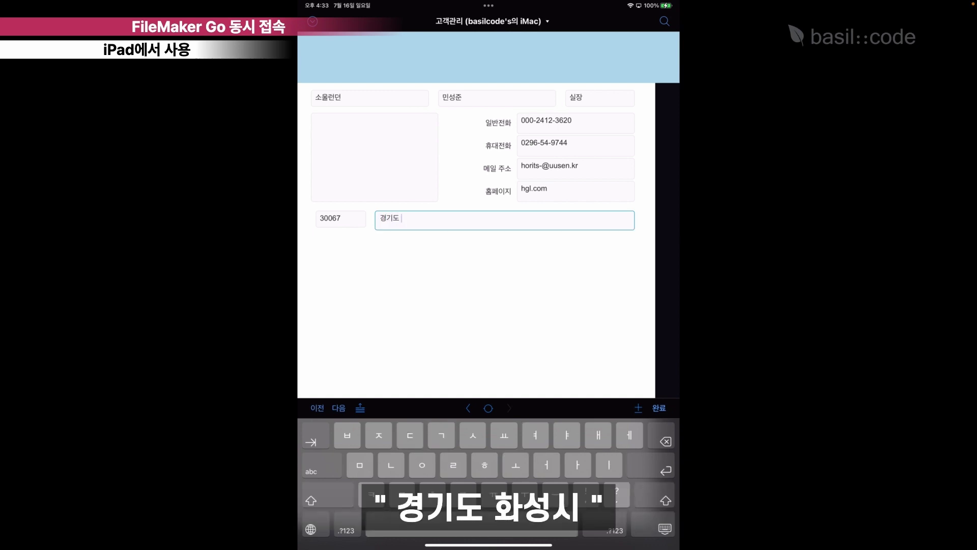
text( 화성시)
click(659, 407)
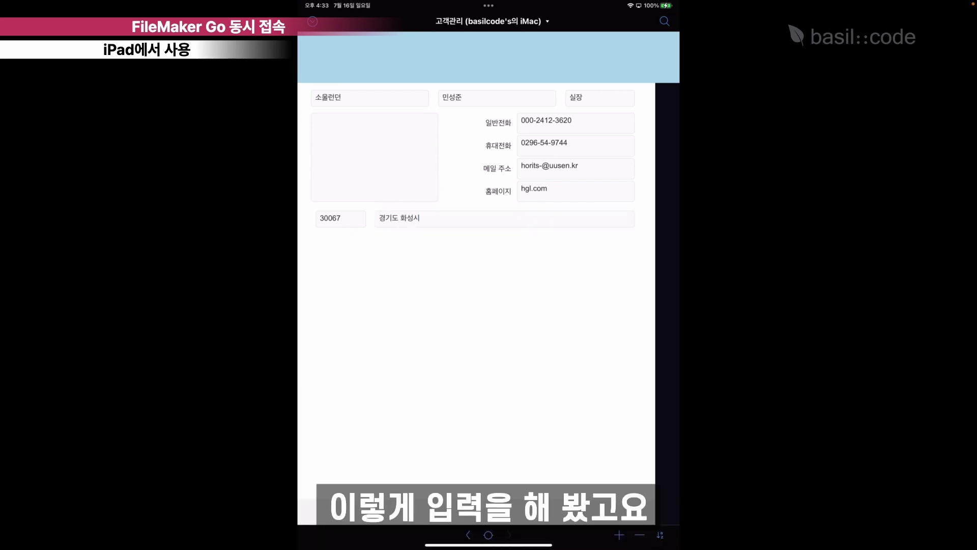
Quick-find the customer by the contact's name, narrowing to 2 of 103 records.
click(664, 21)
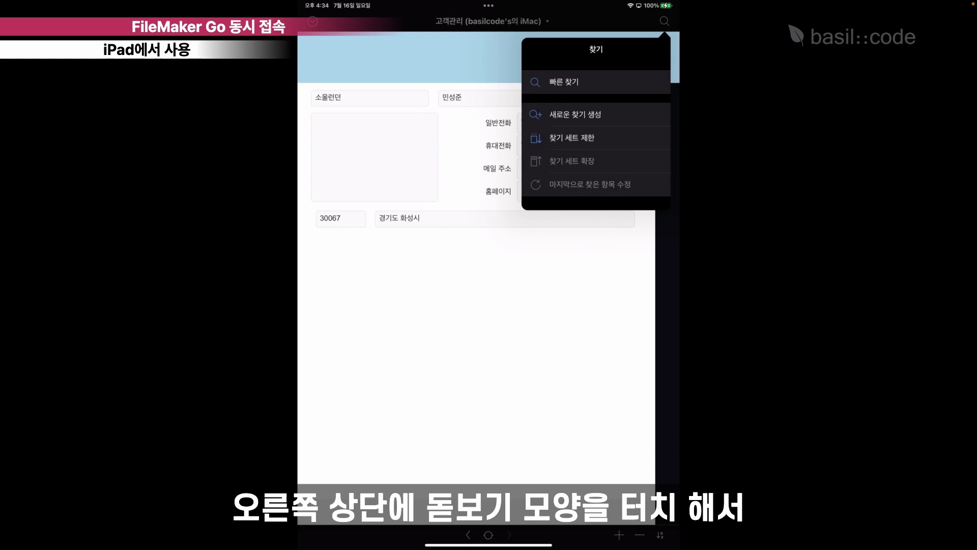
click(564, 81)
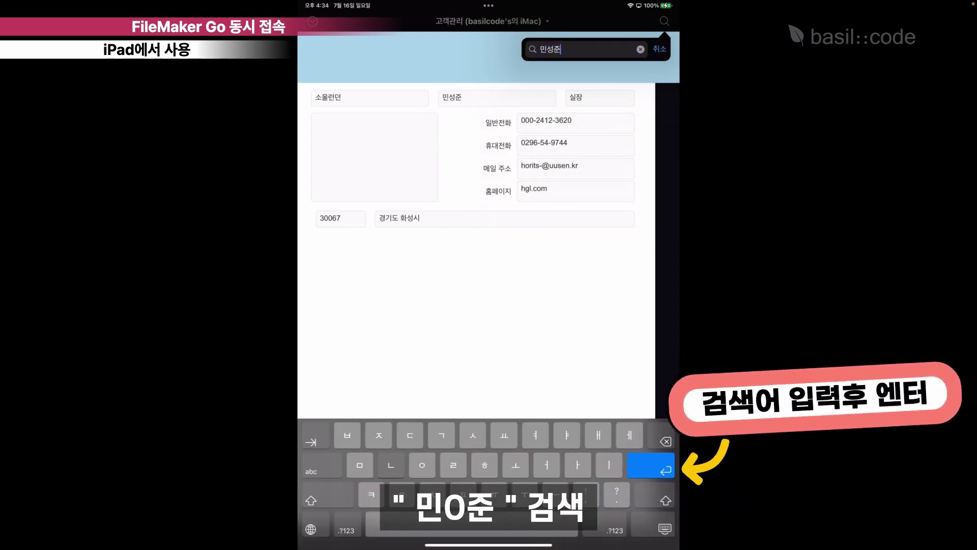
key(Return)
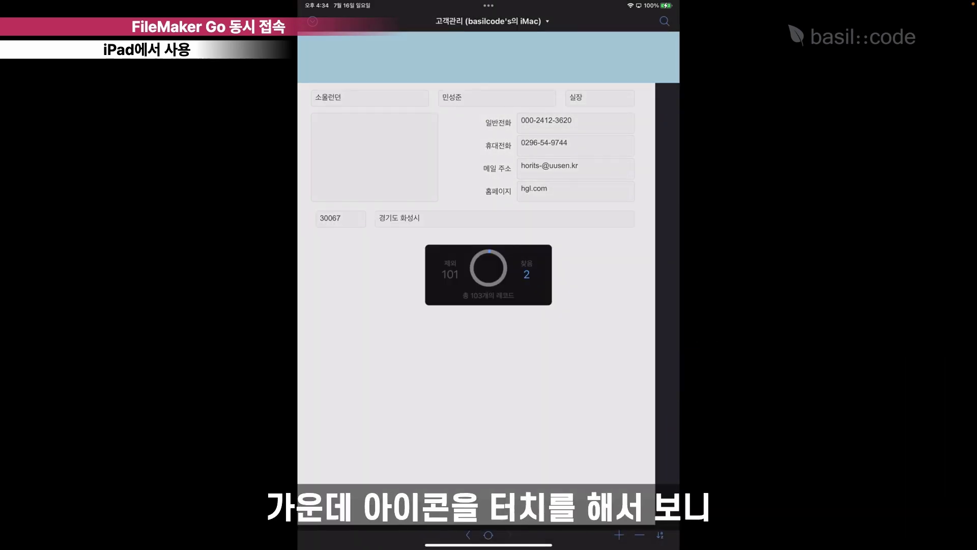
Step through the two found records, from the first to the next.
click(488, 534)
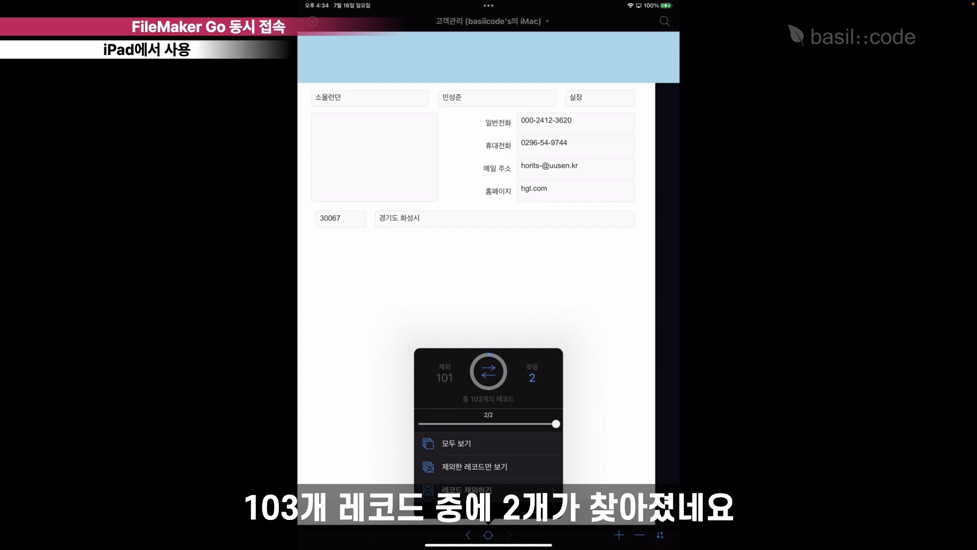
drag(556, 423, 418, 423)
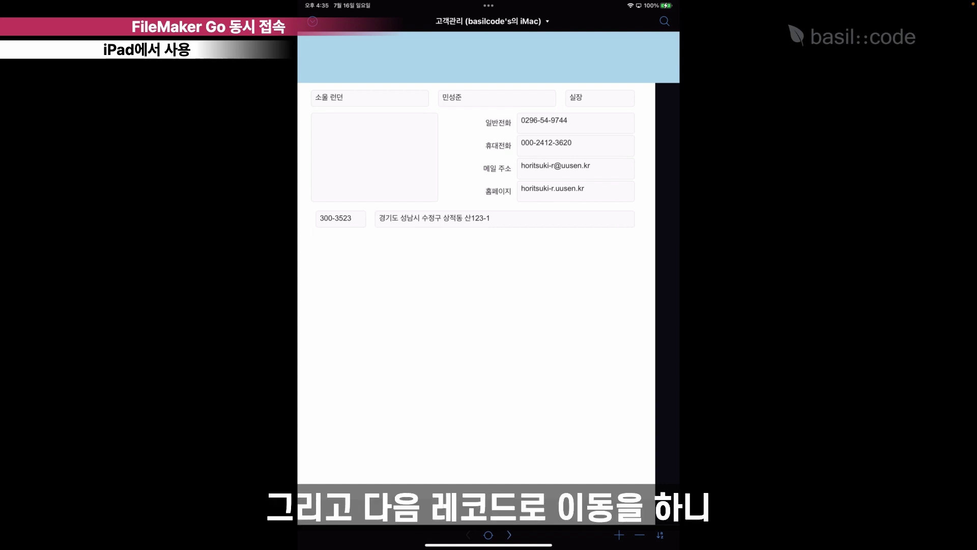
click(509, 535)
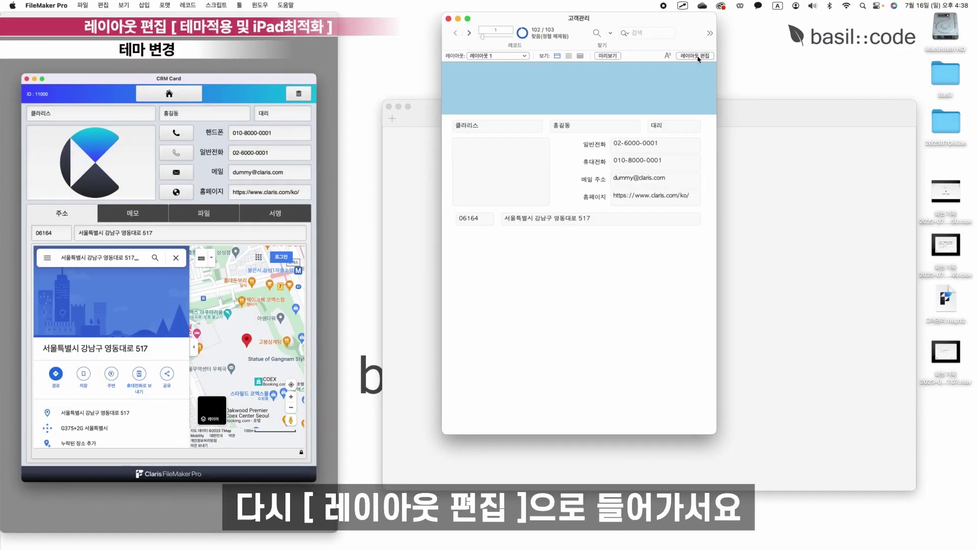
Leave the agenda slide for the 고객관리 layout open in FileMaker Pro's Layout mode.
click(695, 73)
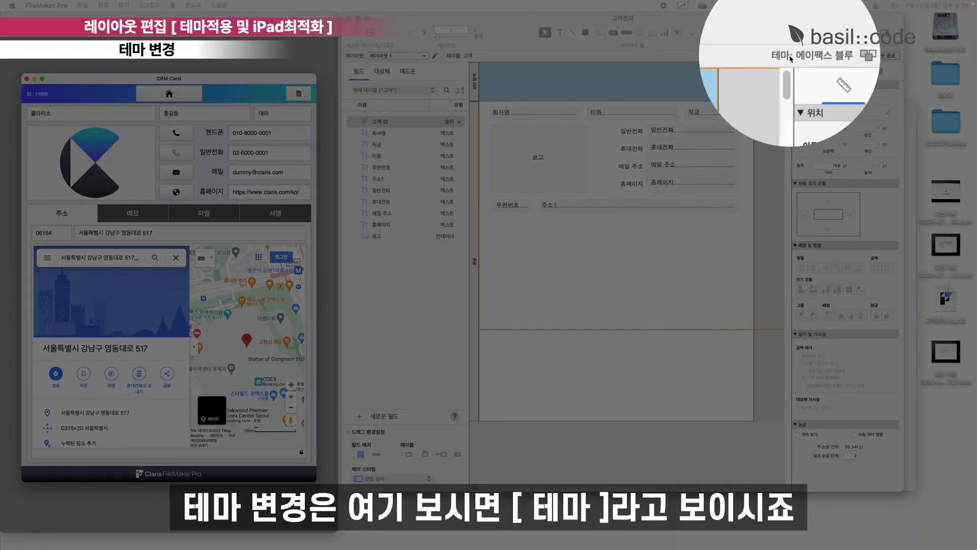
Compare 선명함 with 선명함(터치), then apply 선명함(터치) to the 고객관리 layout.
click(829, 56)
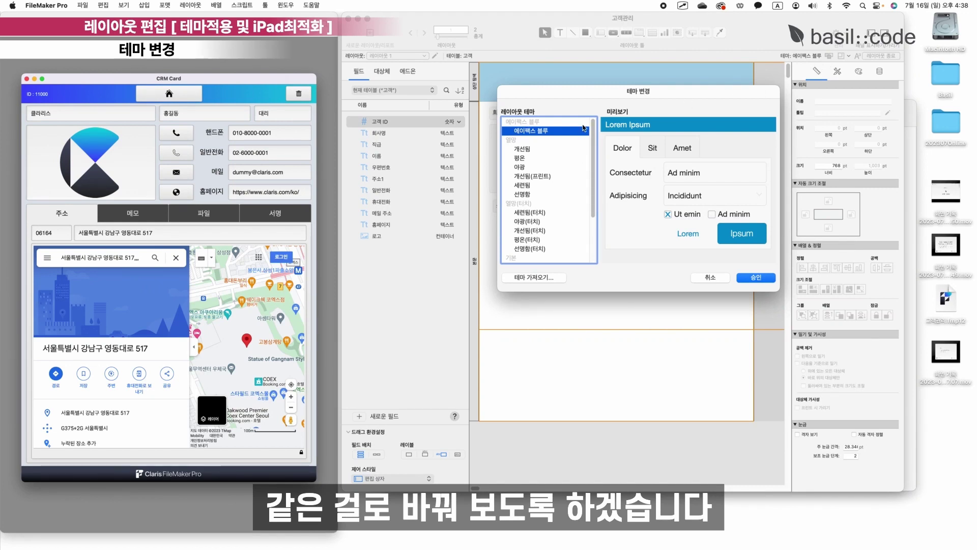
click(529, 248)
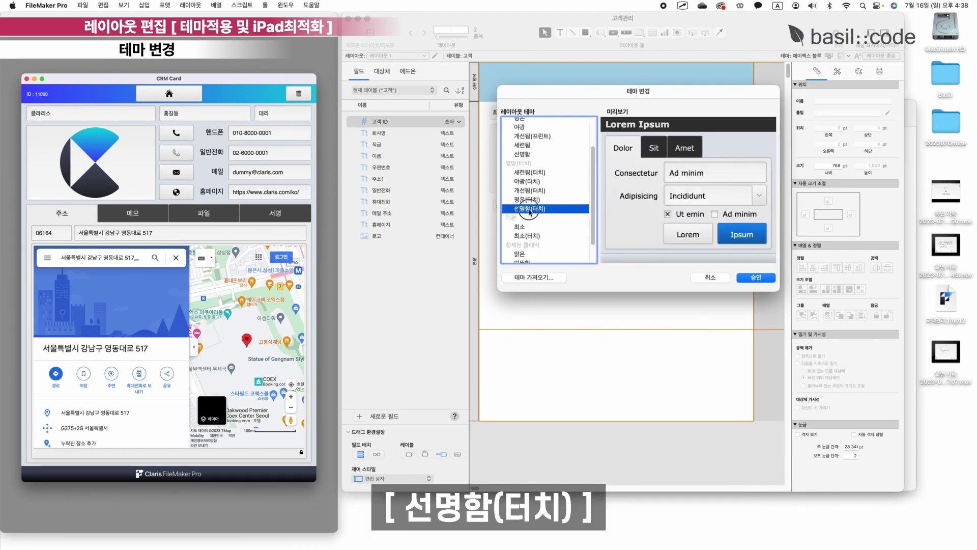
scroll(531, 155, down, 1)
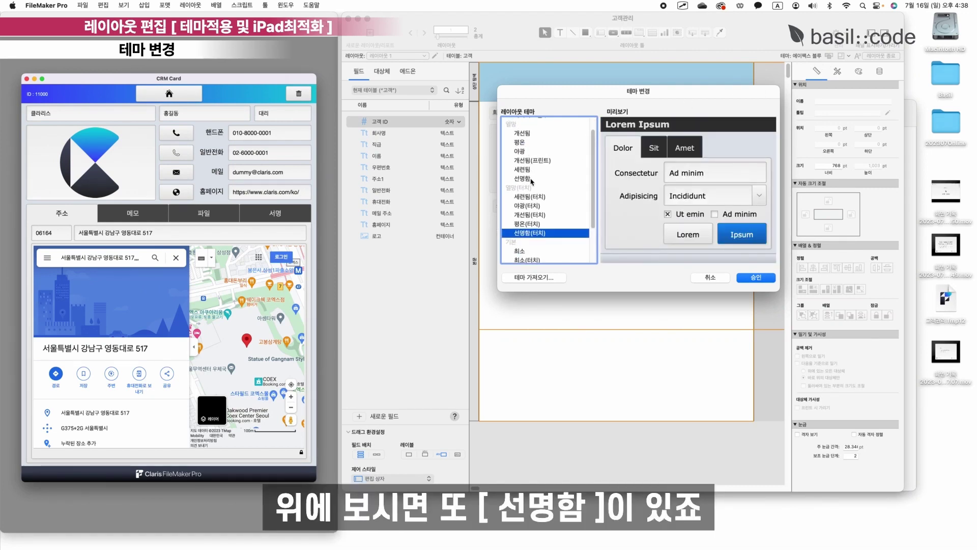
click(529, 178)
scroll(554, 242, down, 1)
scroll(554, 243, down, 2)
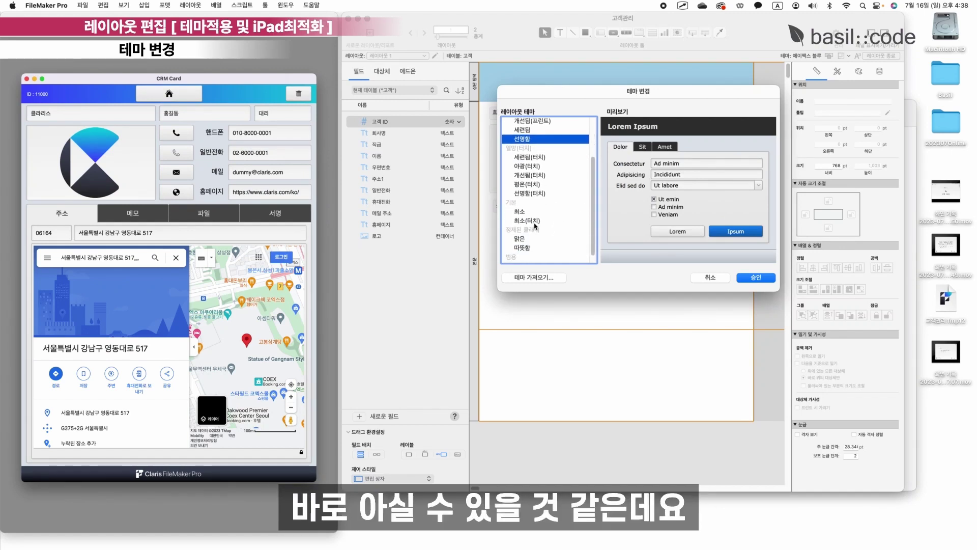
click(537, 195)
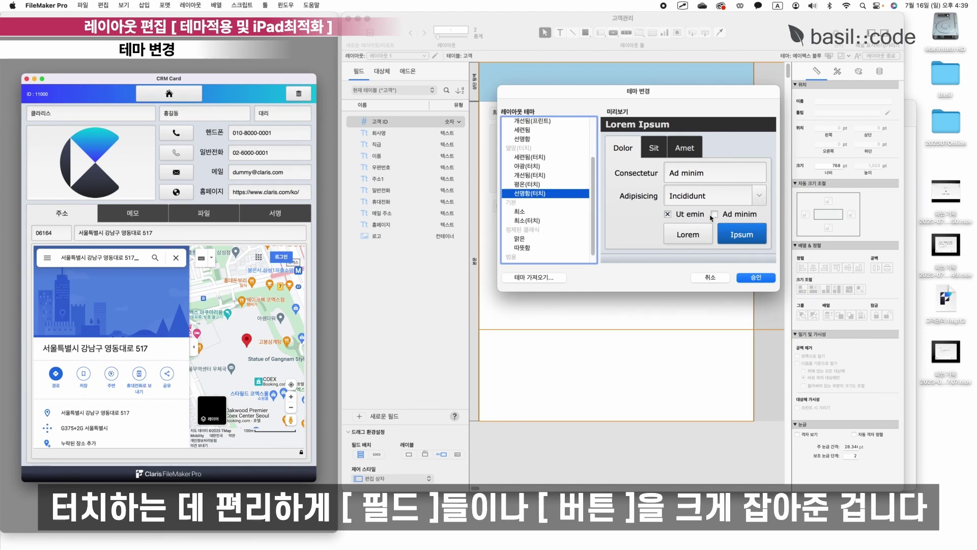
scroll(553, 193, up, 4)
click(552, 193)
scroll(546, 232, down, 2)
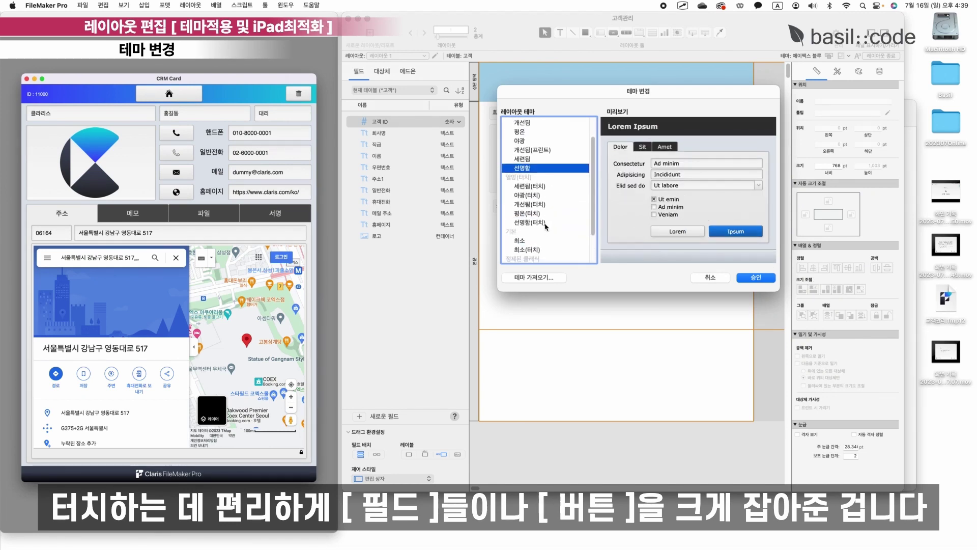
click(539, 224)
scroll(543, 223, down, 3)
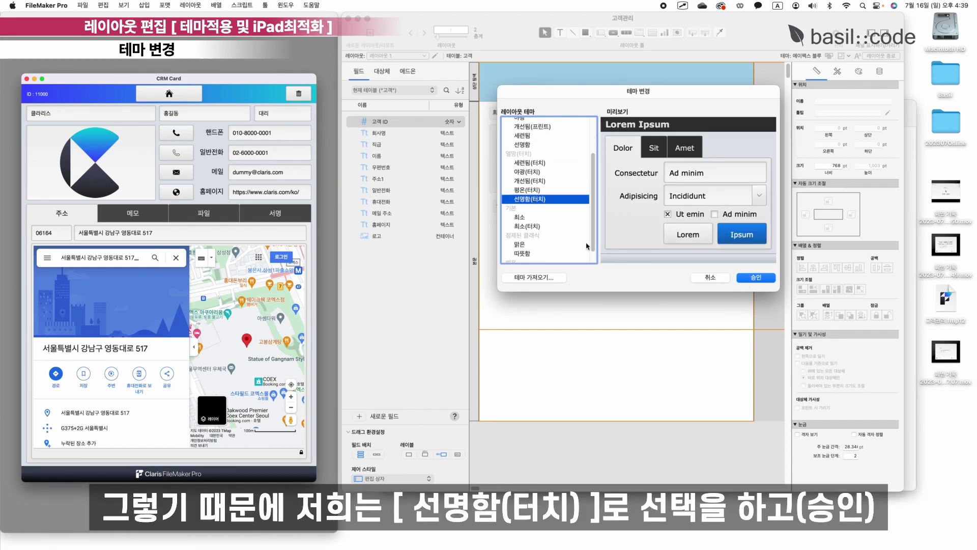
click(758, 279)
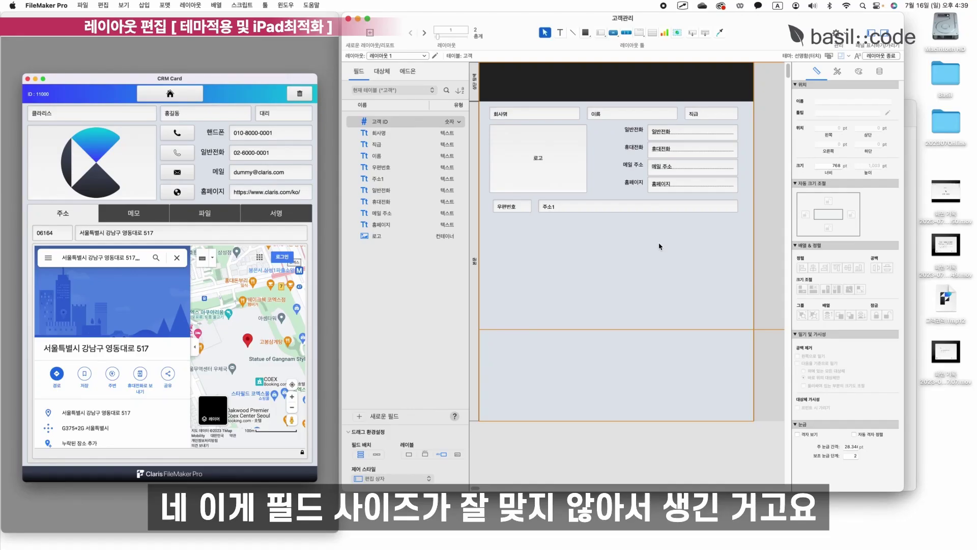
Select all fields and labels except the 로고 box and make them taller.
click(691, 219)
drag(691, 220, 498, 115)
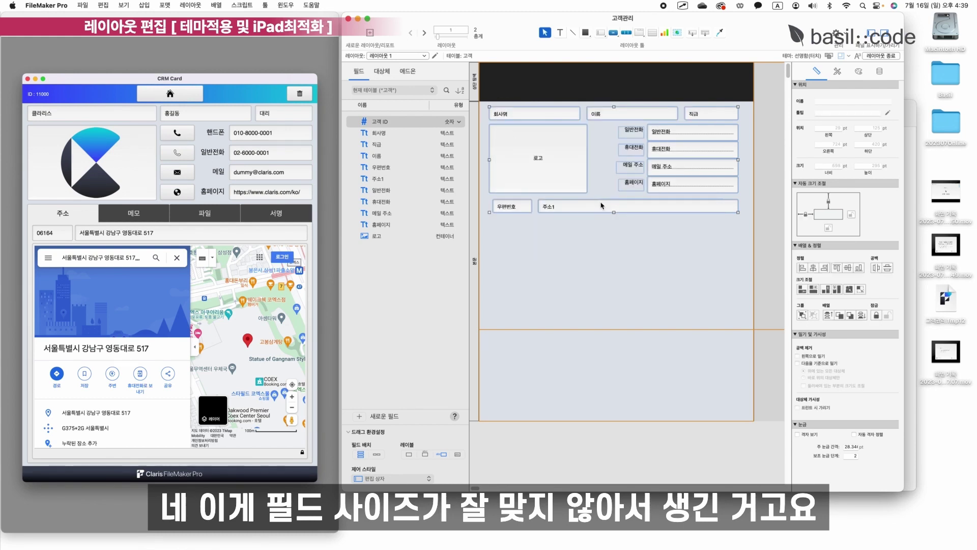
click(599, 142)
drag(741, 233, 500, 115)
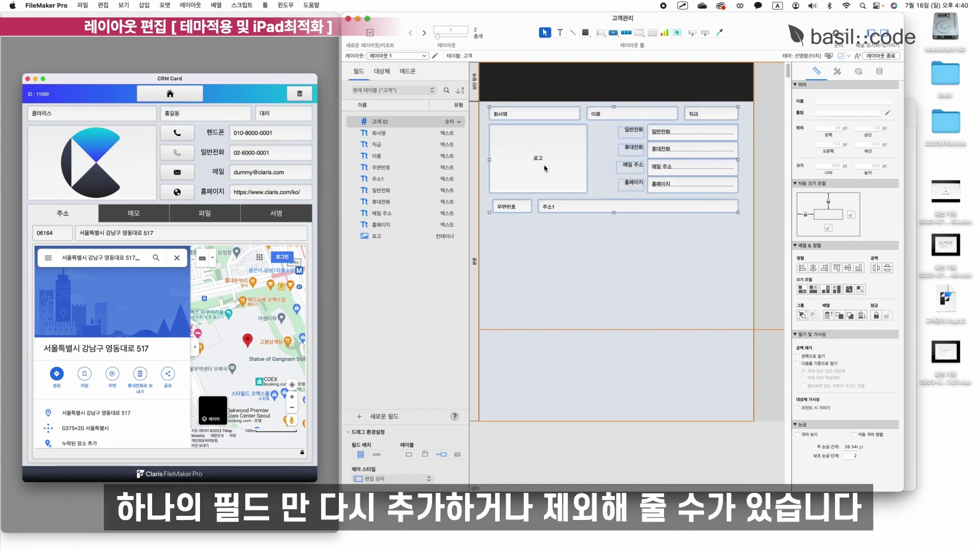
shift+click(543, 167)
shift+click(548, 168)
shift+click(560, 173)
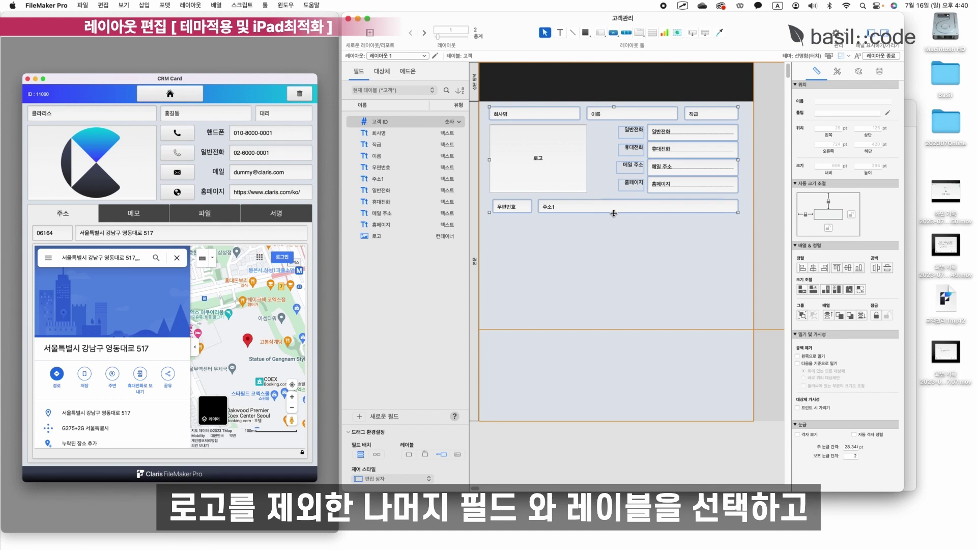
drag(613, 213, 614, 215)
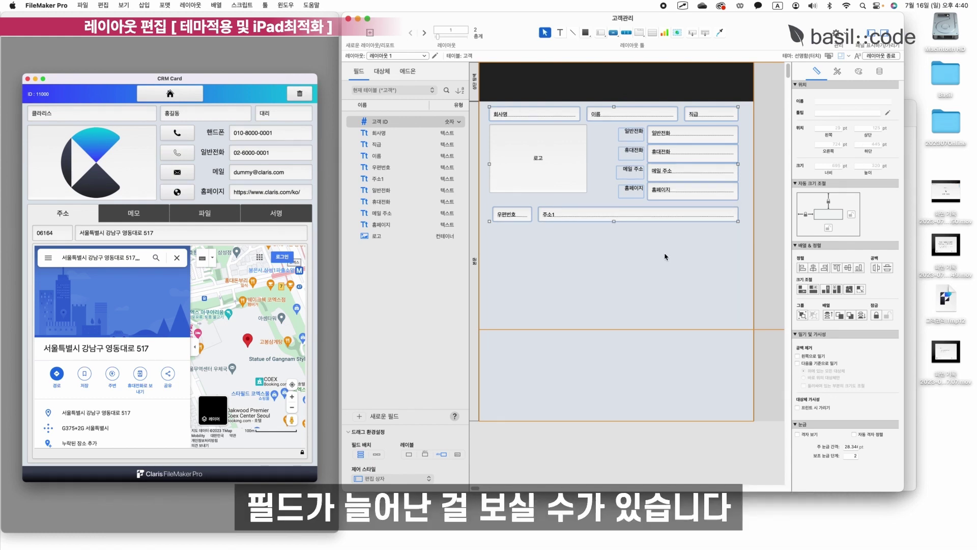
Nudge the 우편번호 and 주소1 row slightly into place.
click(678, 261)
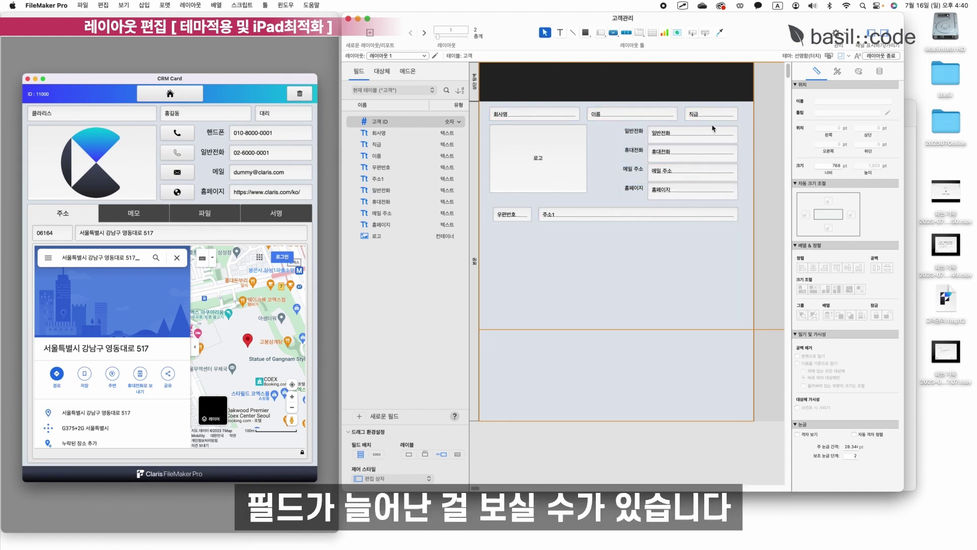
drag(667, 261, 471, 206)
drag(575, 217, 575, 213)
click(661, 253)
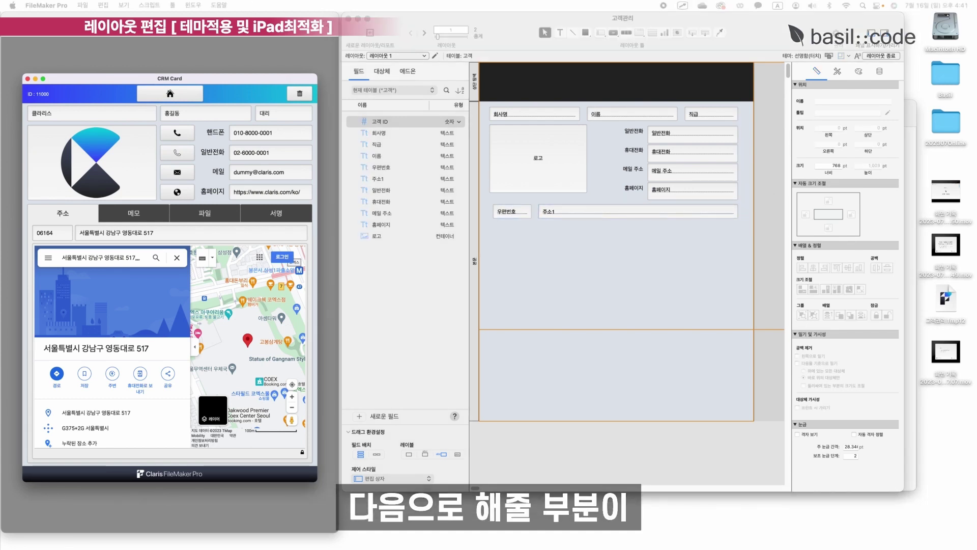
scroll(587, 285, right, 2)
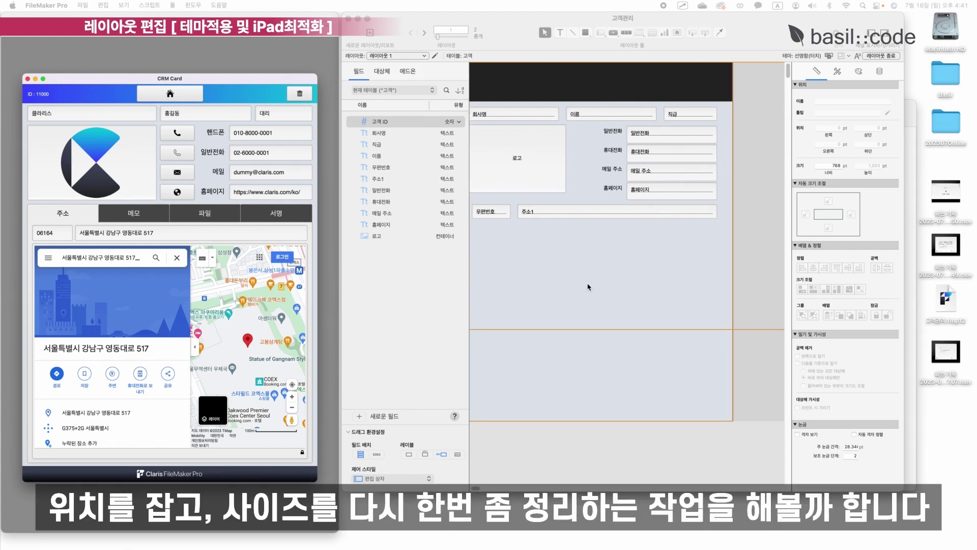
scroll(624, 280, left, 2)
click(549, 181)
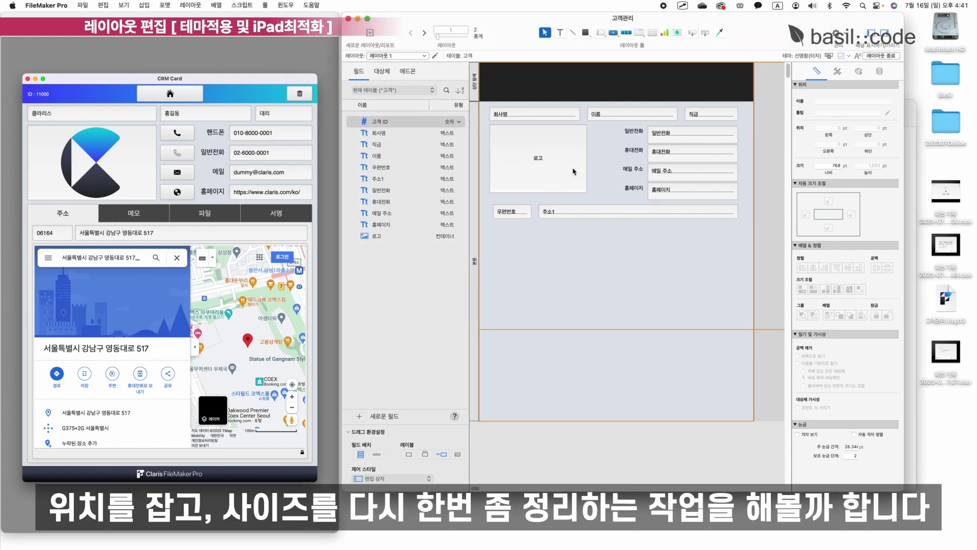
Left-align 회사명 and 로고 and resize both to the wider width.
drag(484, 104, 514, 195)
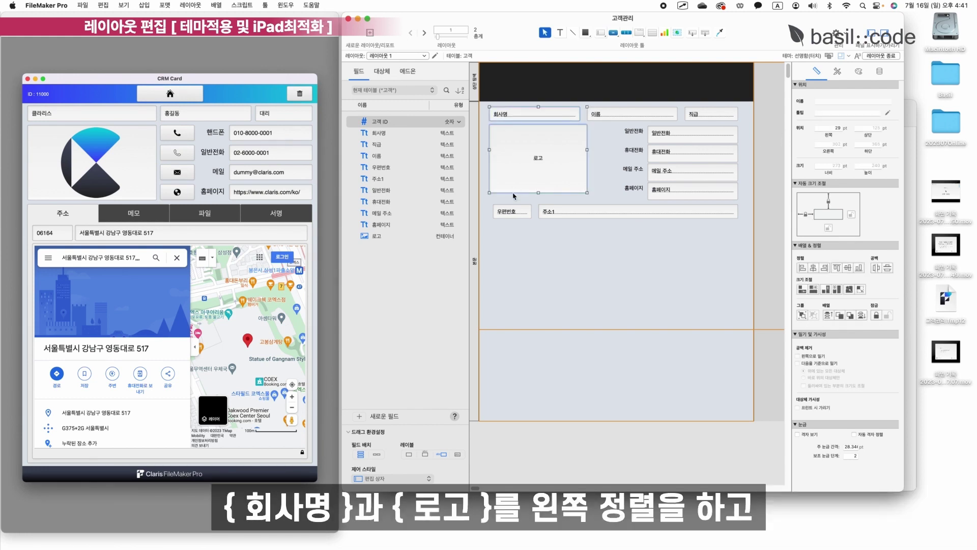
click(802, 268)
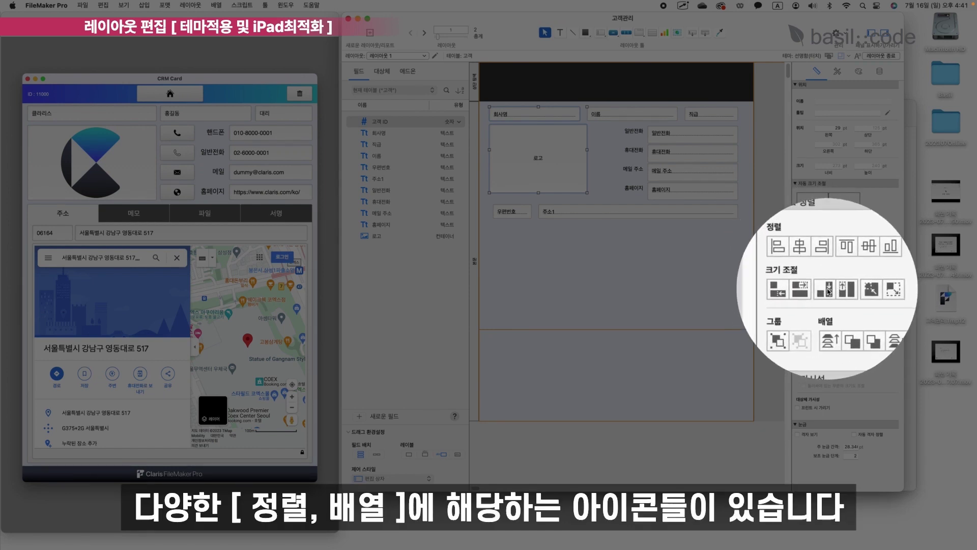
click(528, 118)
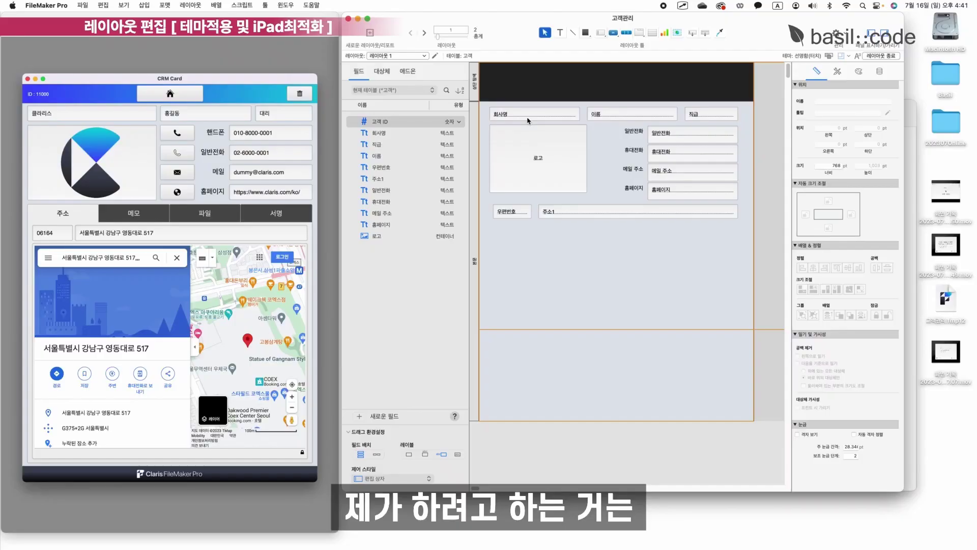
shift+click(536, 164)
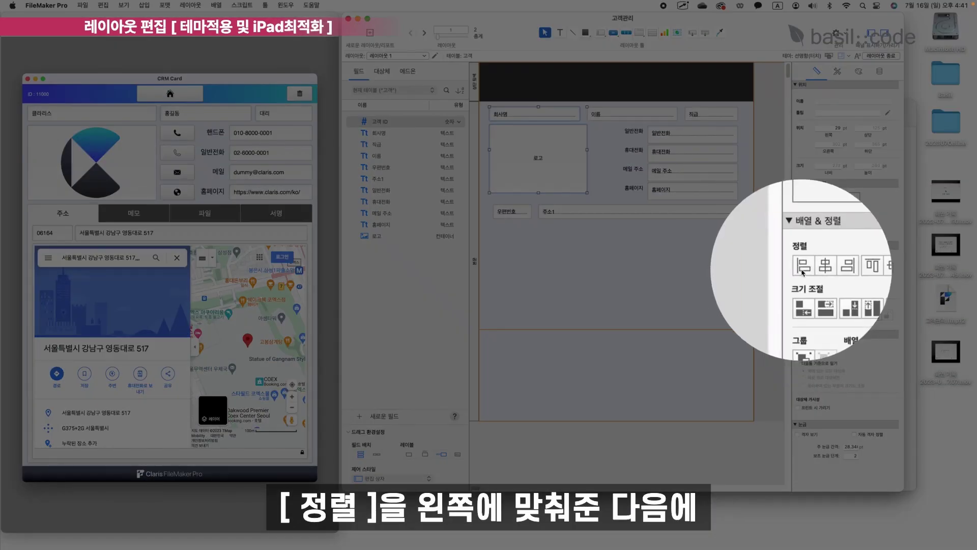
click(802, 271)
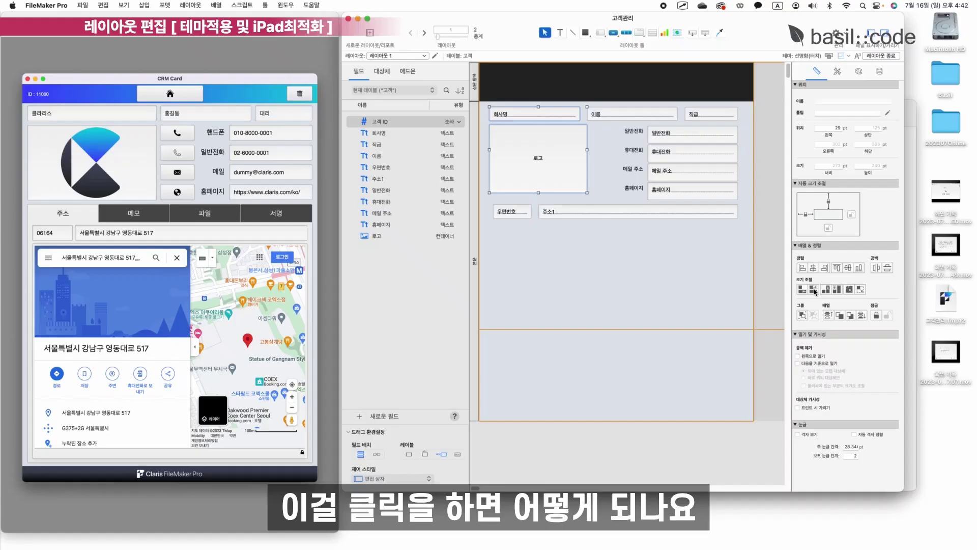
click(813, 289)
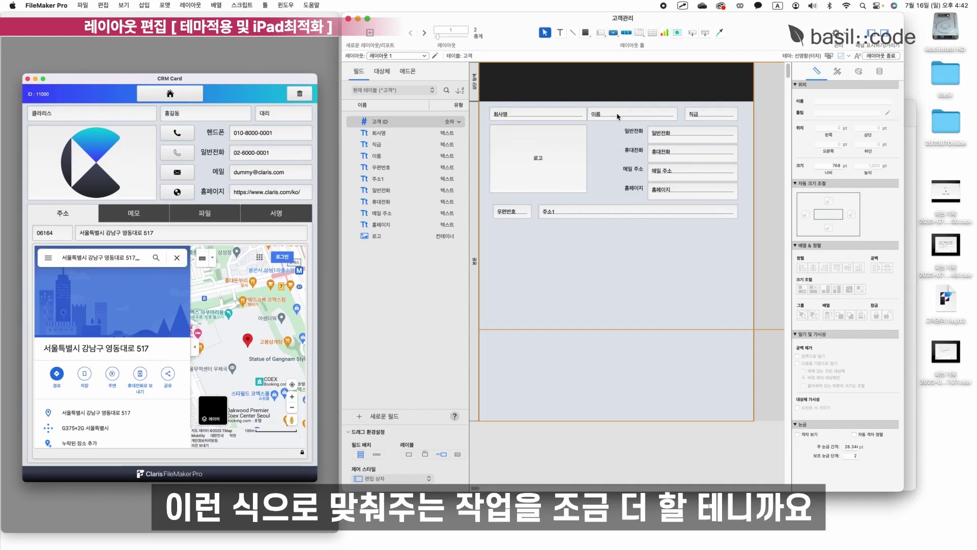
Widen 주소1 and the right-column fields, and resize the 이름 field.
click(603, 113)
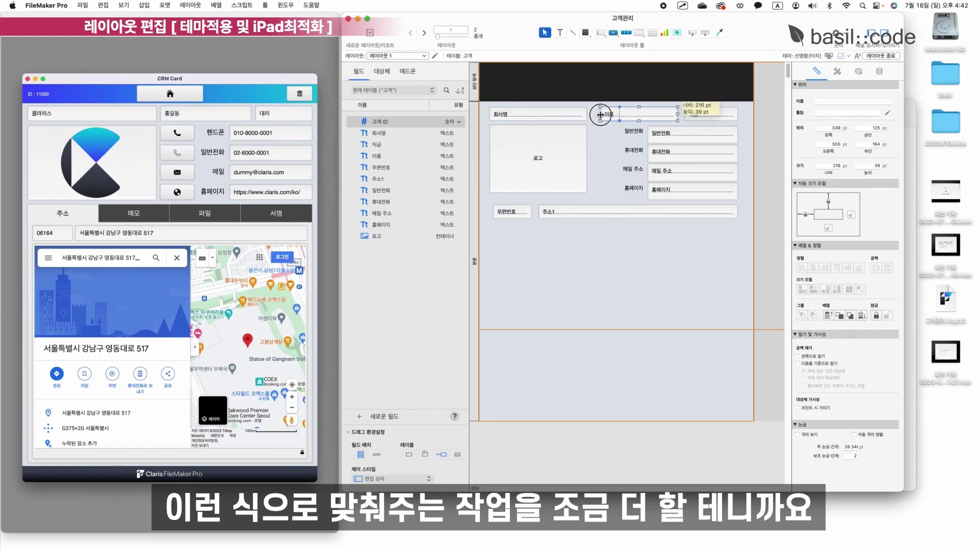
click(568, 250)
click(679, 216)
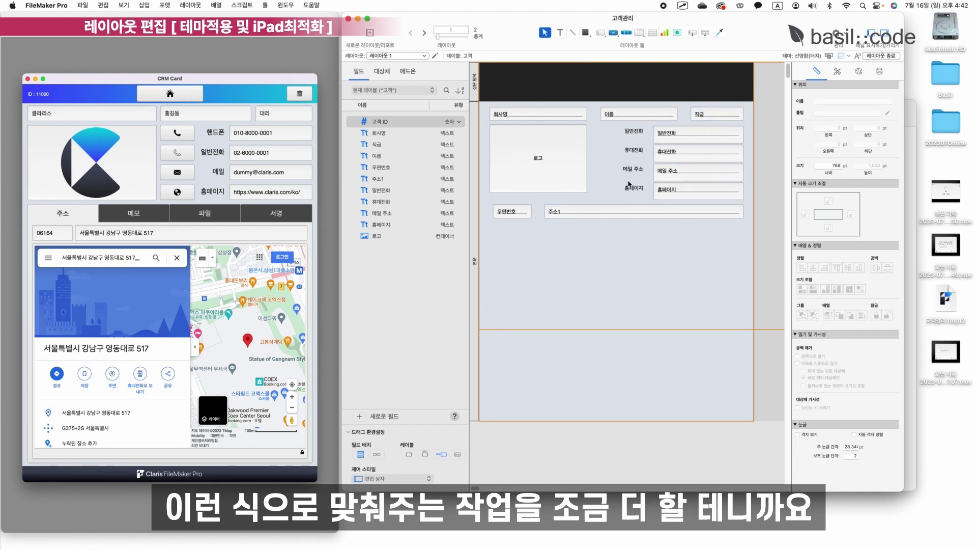
drag(602, 189, 639, 133)
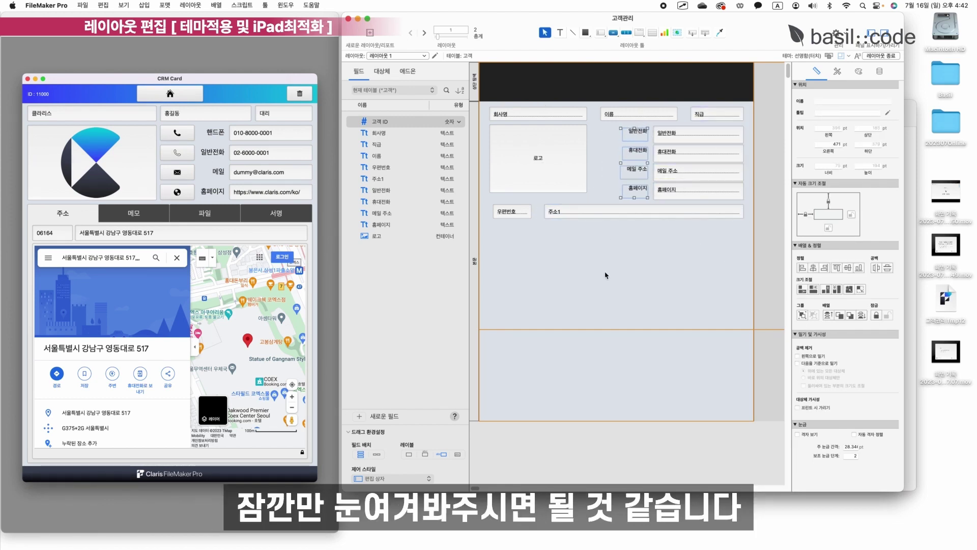
click(560, 165)
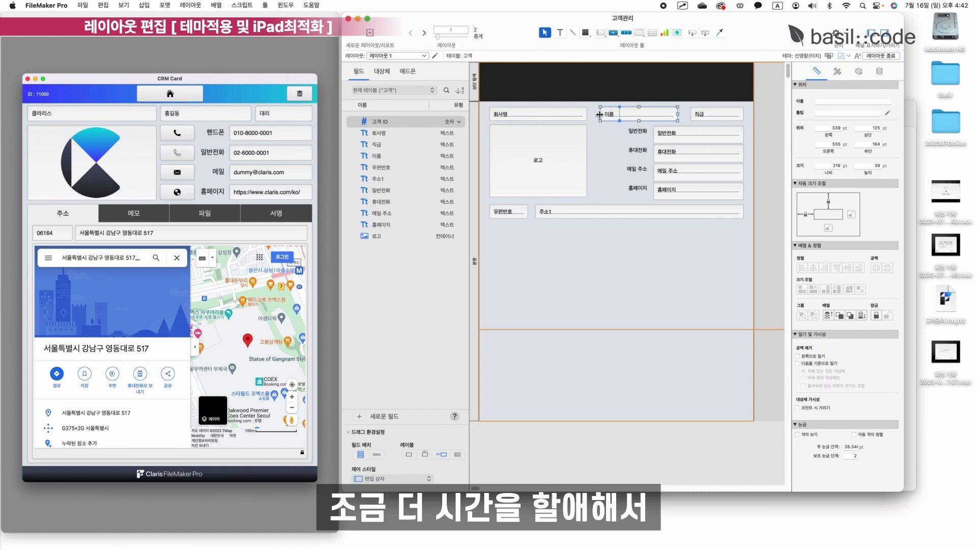
drag(600, 114, 593, 114)
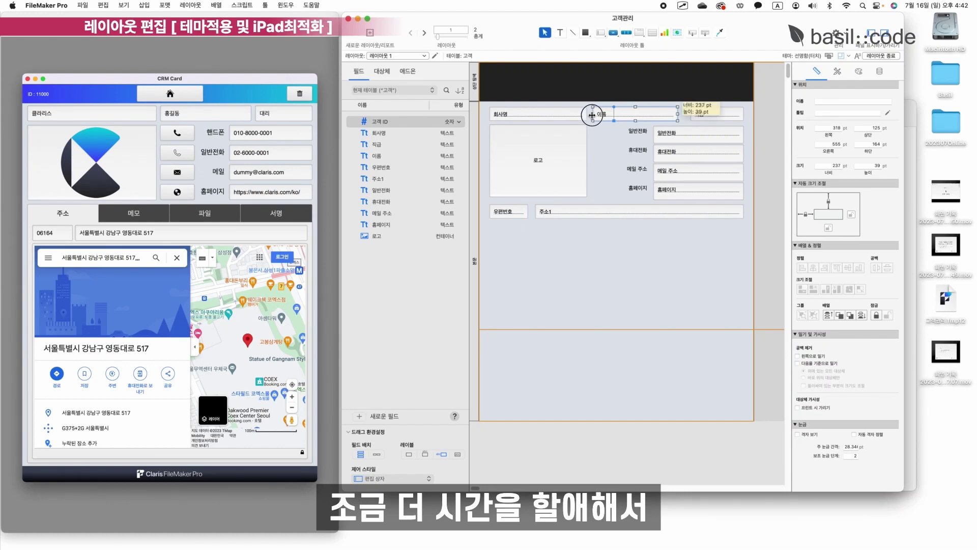
drag(677, 115, 681, 115)
click(672, 125)
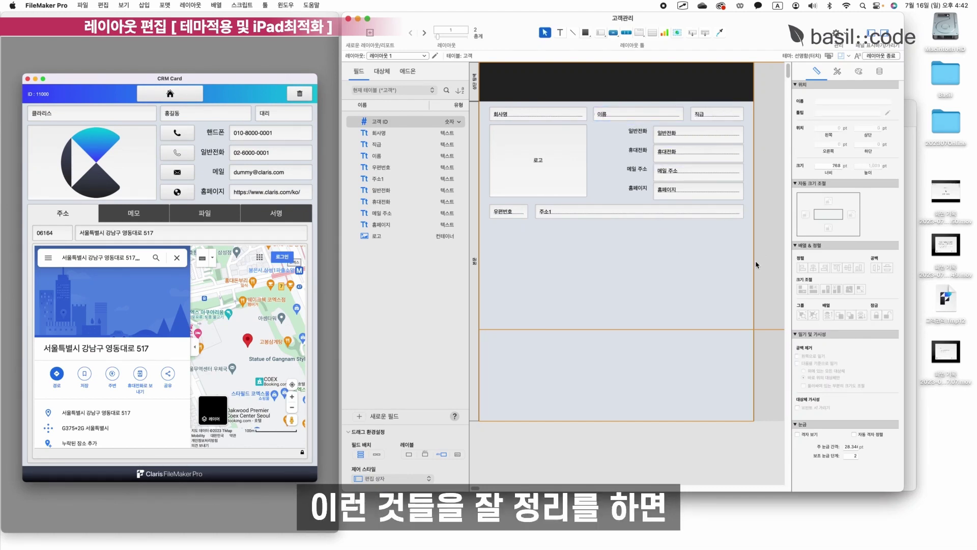
Move all fields down slightly and shrink the header band to about 49 pt.
drag(742, 279, 511, 117)
click(595, 253)
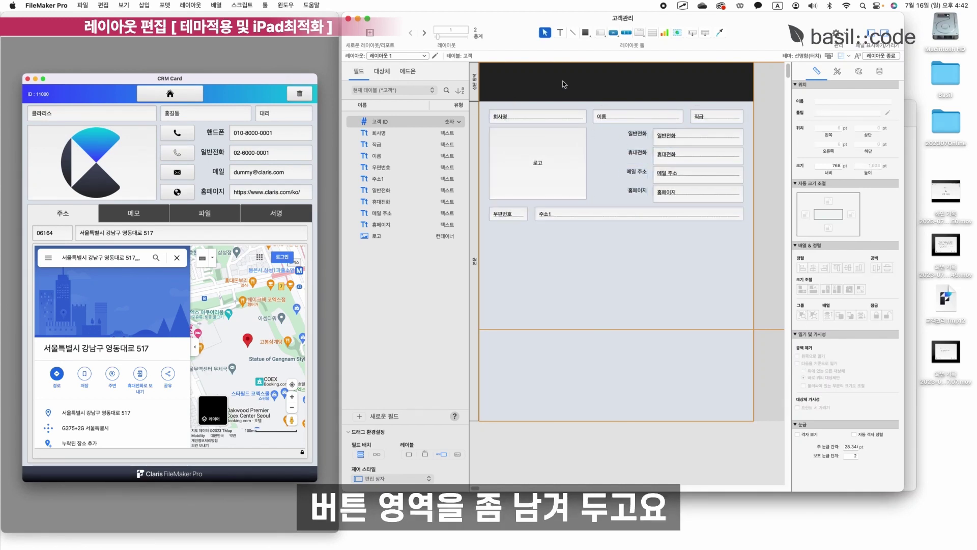
drag(557, 100, 558, 84)
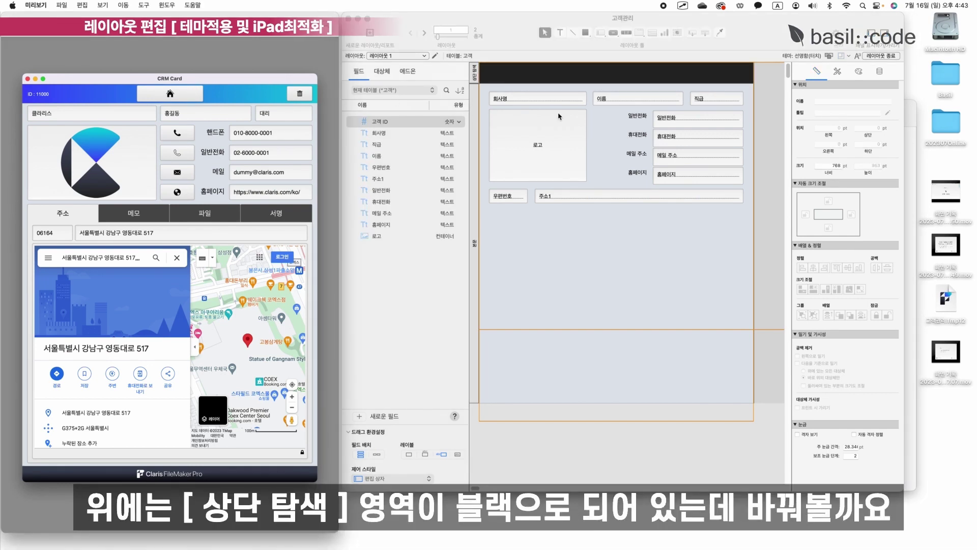
Change the header part's fill to a gradient.
click(475, 76)
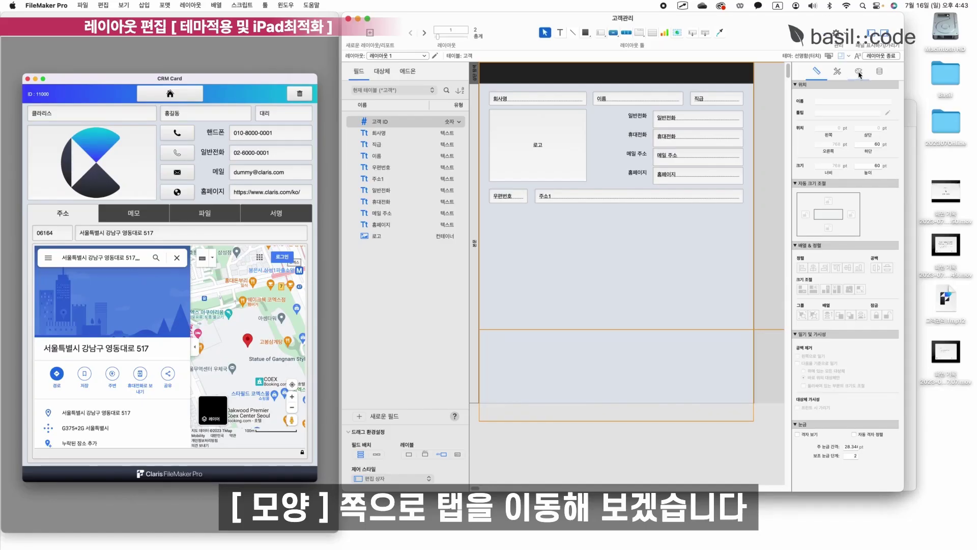
click(858, 71)
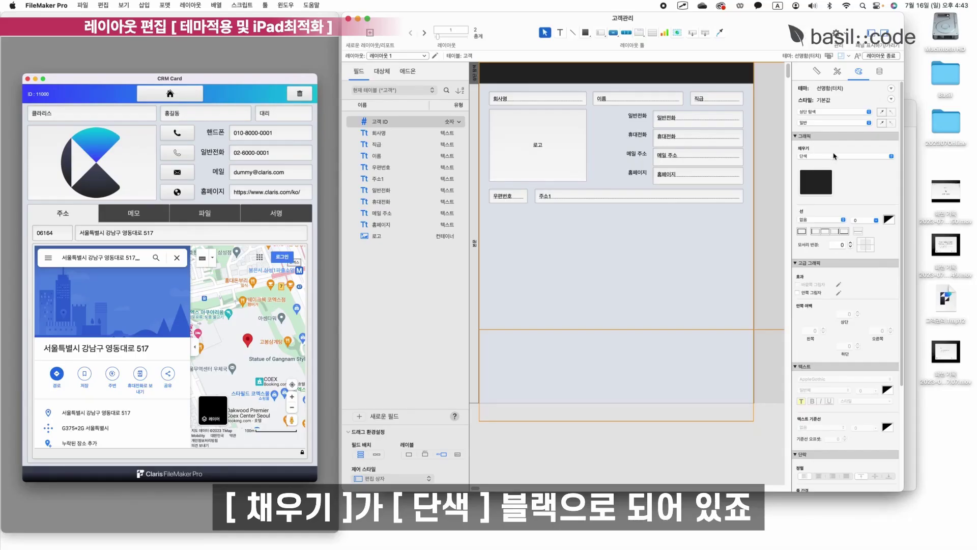
click(839, 158)
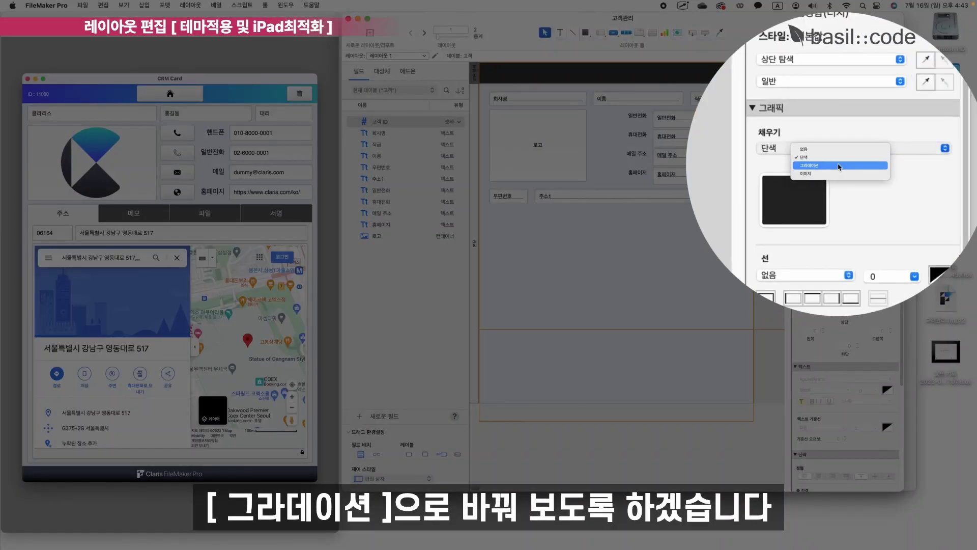
click(839, 166)
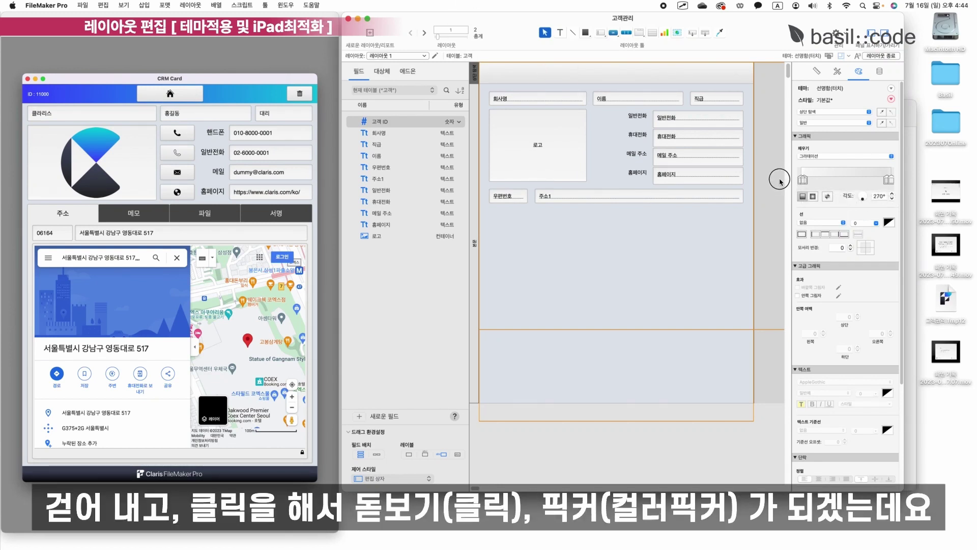
Run the header gradient left to right from blue 404AFE to the CRM Card cyan.
click(803, 179)
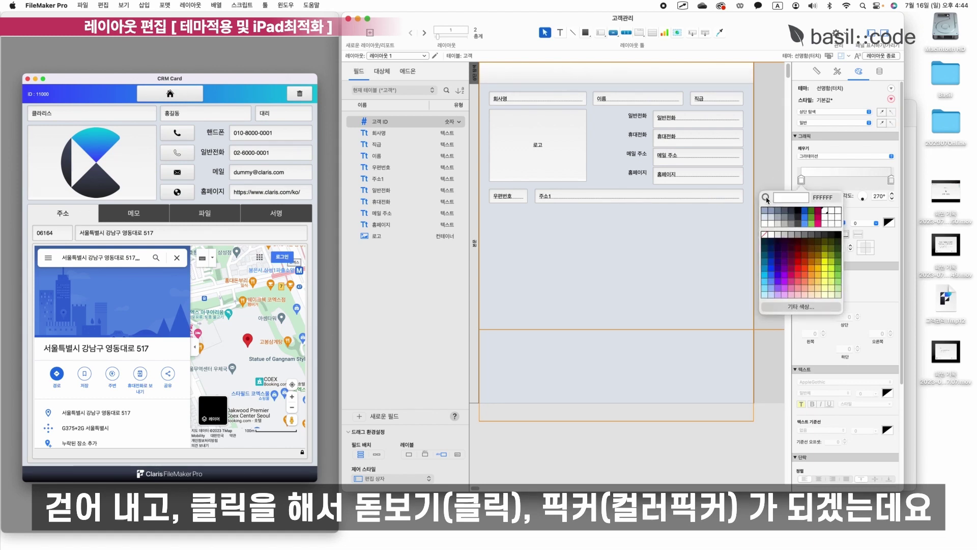
click(766, 198)
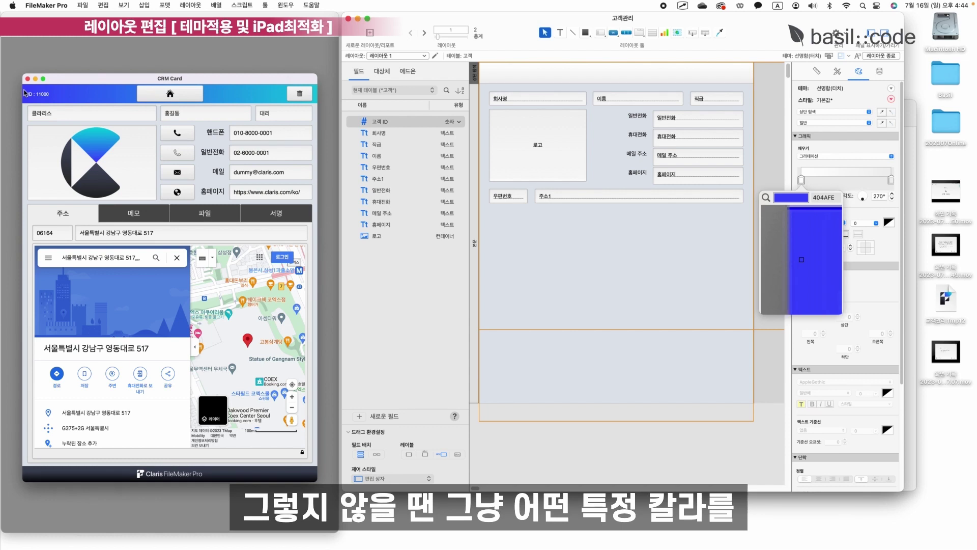
click(802, 260)
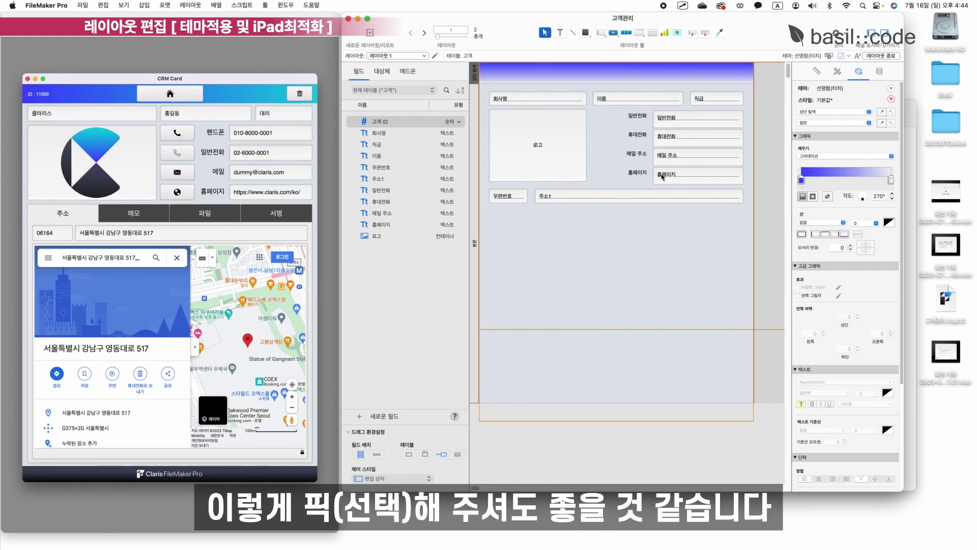
click(891, 180)
click(856, 197)
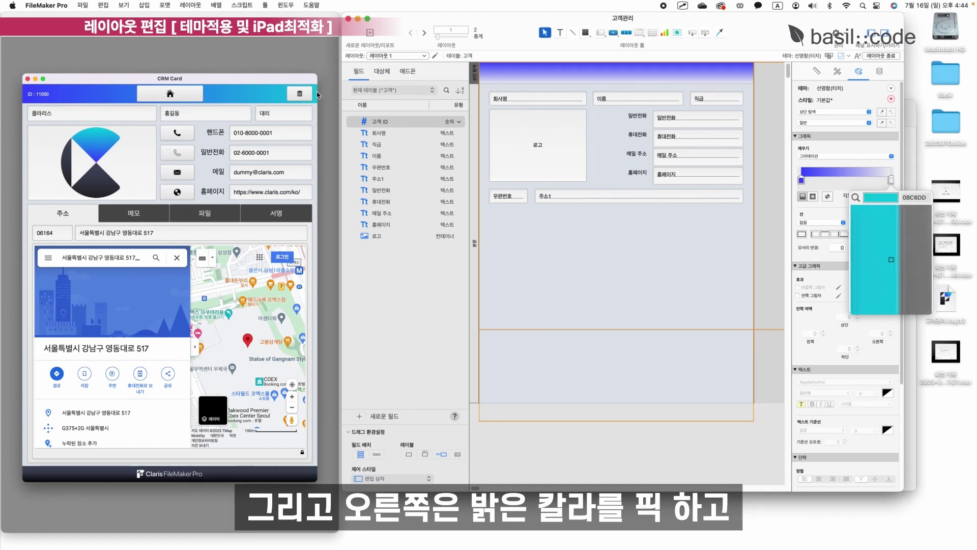
click(315, 93)
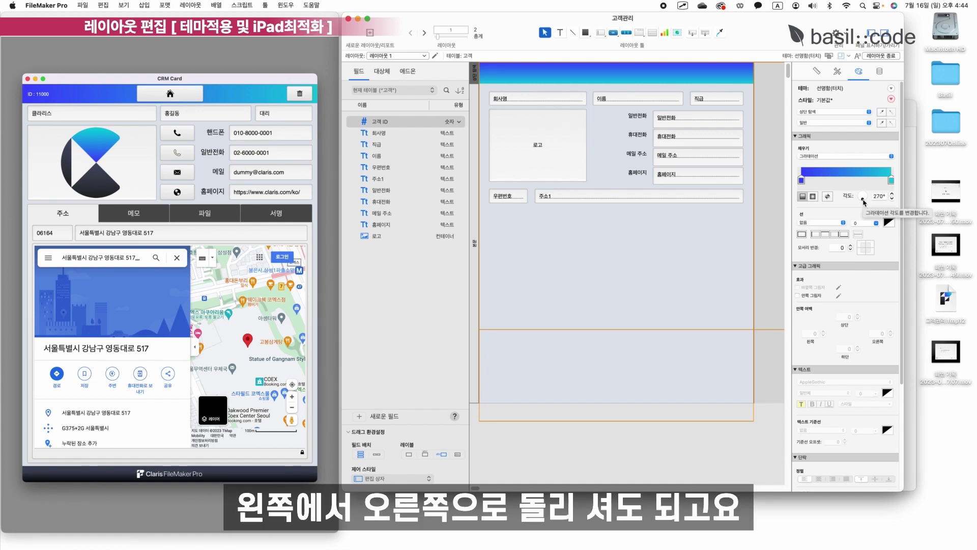
drag(864, 202, 869, 197)
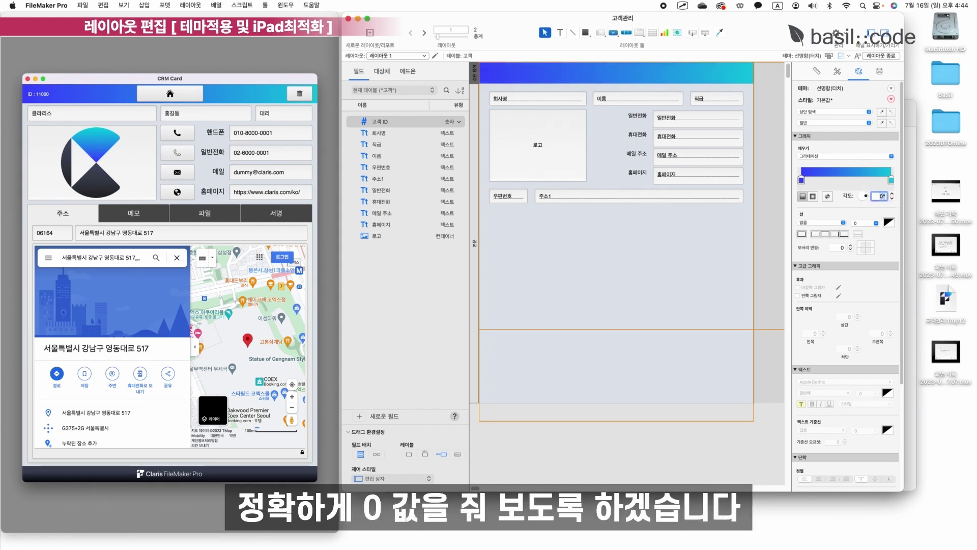
click(575, 184)
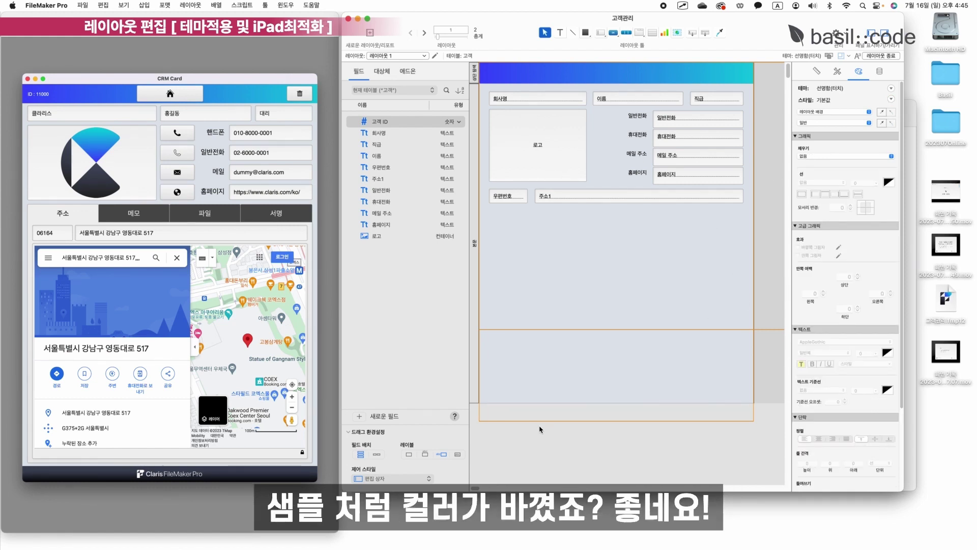
click(886, 56)
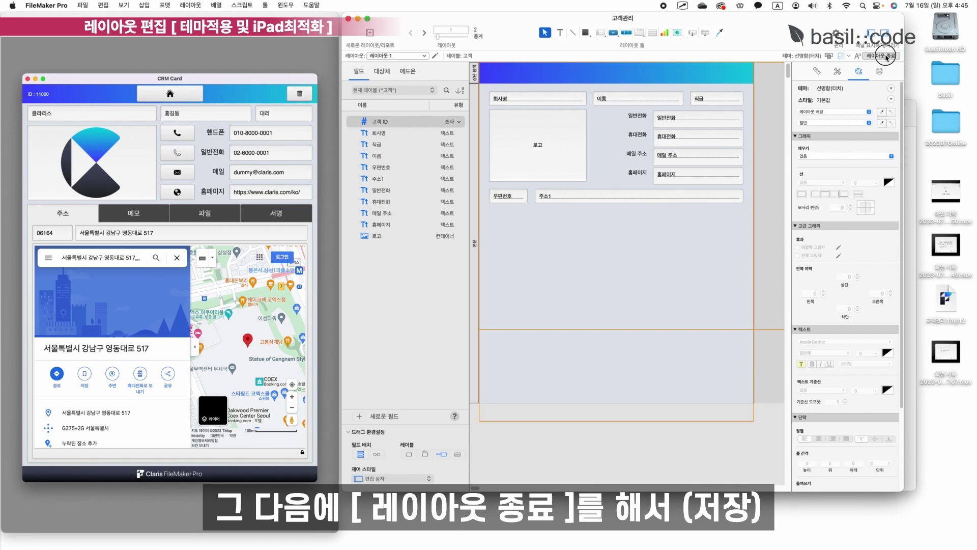
Save the layout, then check the email, phone, address and homepage fields' touch keyboards.
click(488, 186)
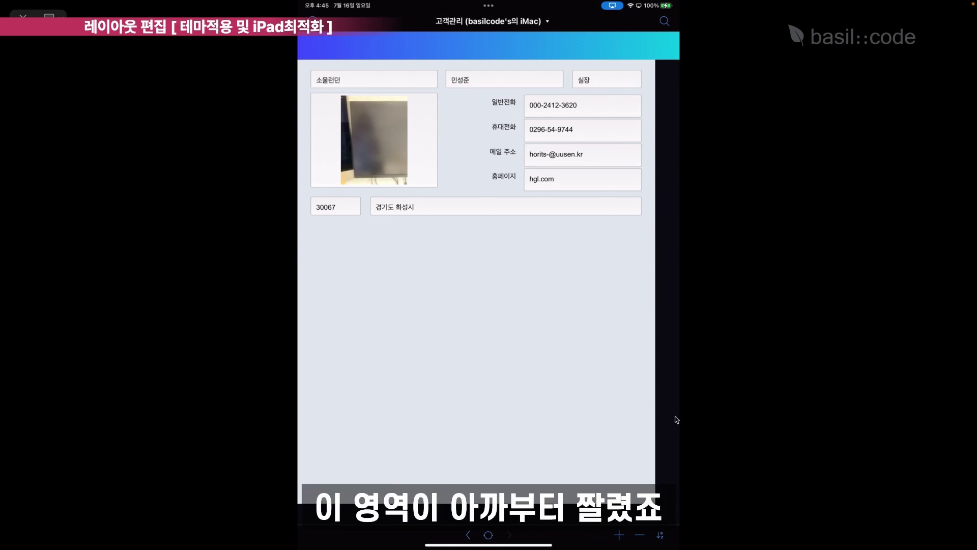
click(586, 161)
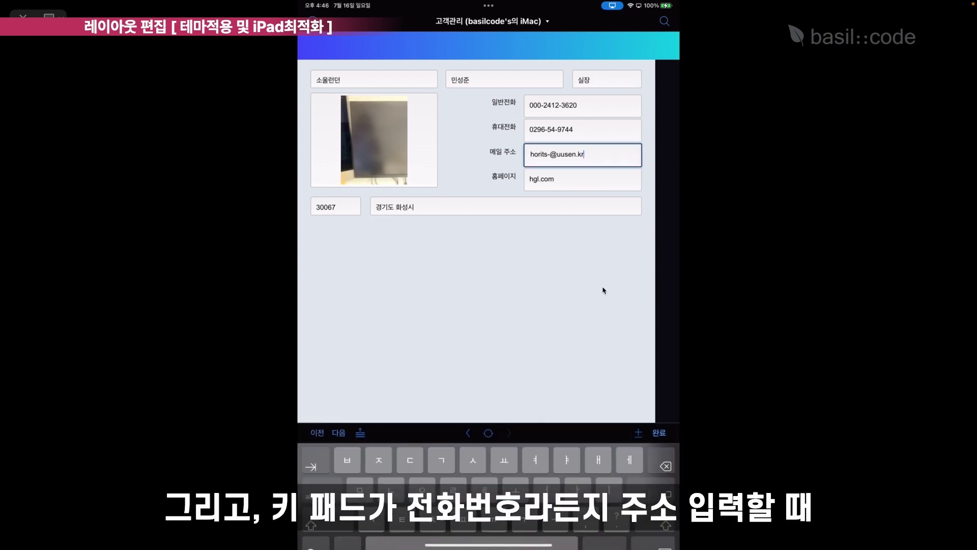
click(583, 106)
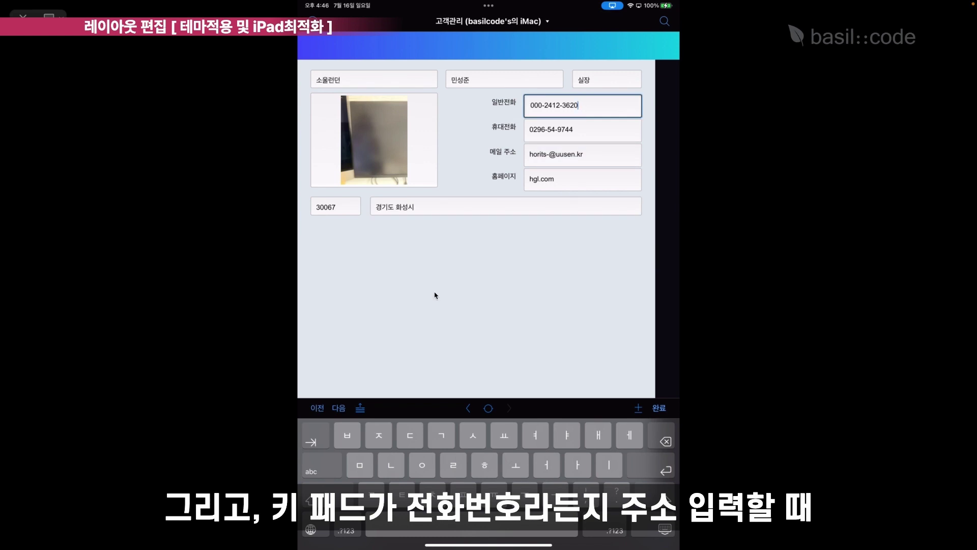
click(505, 206)
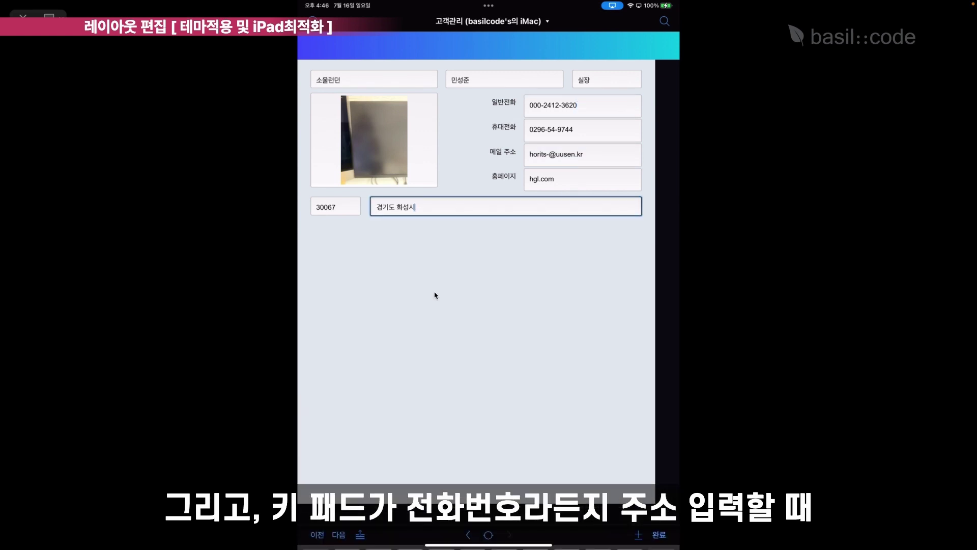
click(583, 180)
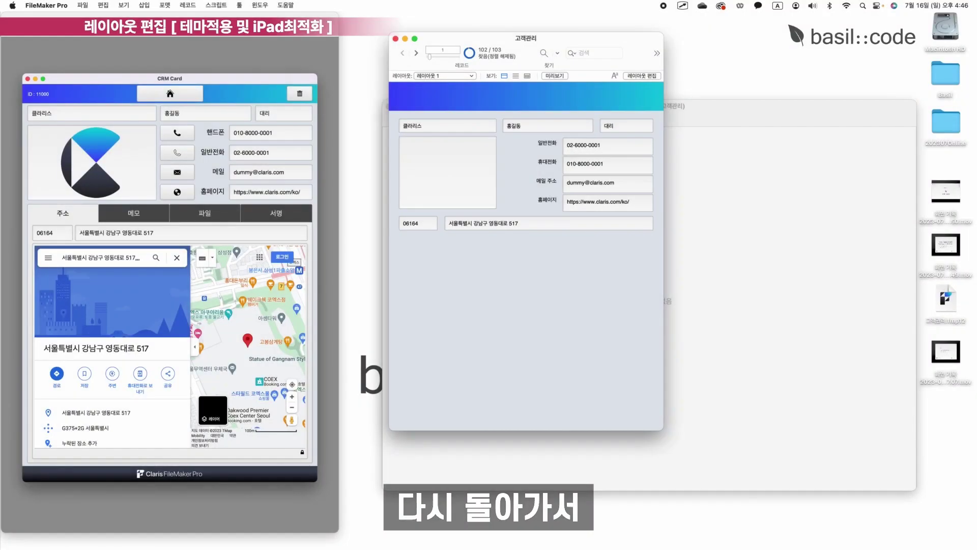
click(642, 75)
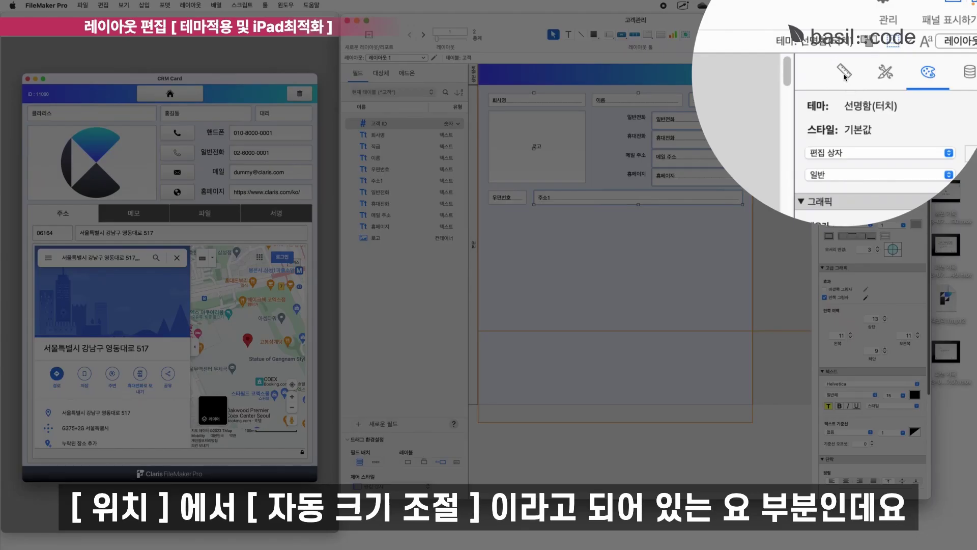
Select the right-hand fields, save the layout and widen the window to test stretching.
click(843, 73)
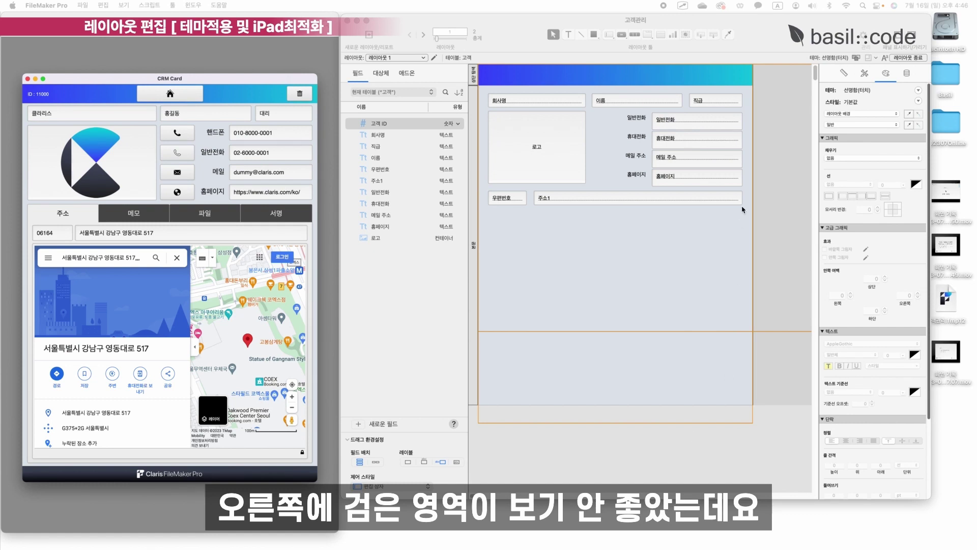
drag(767, 232, 718, 94)
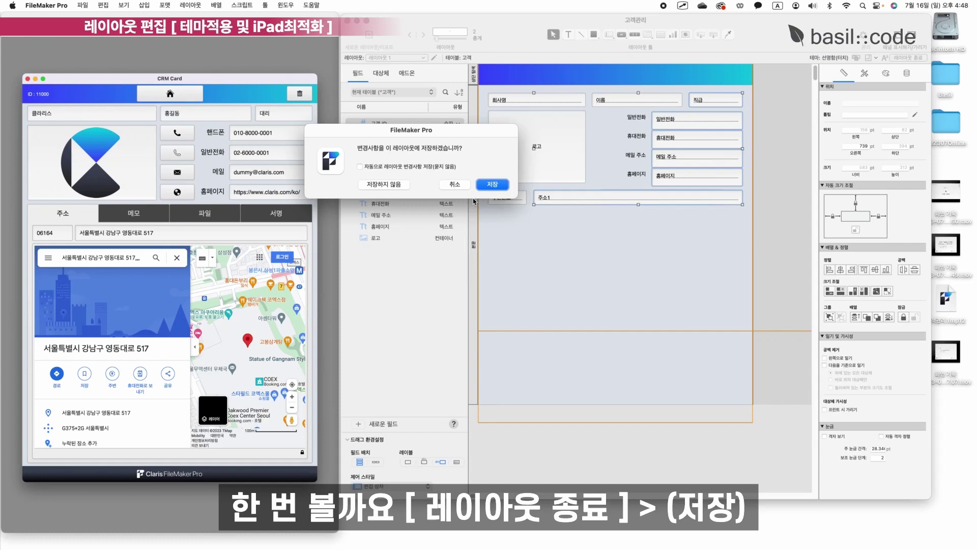
click(485, 186)
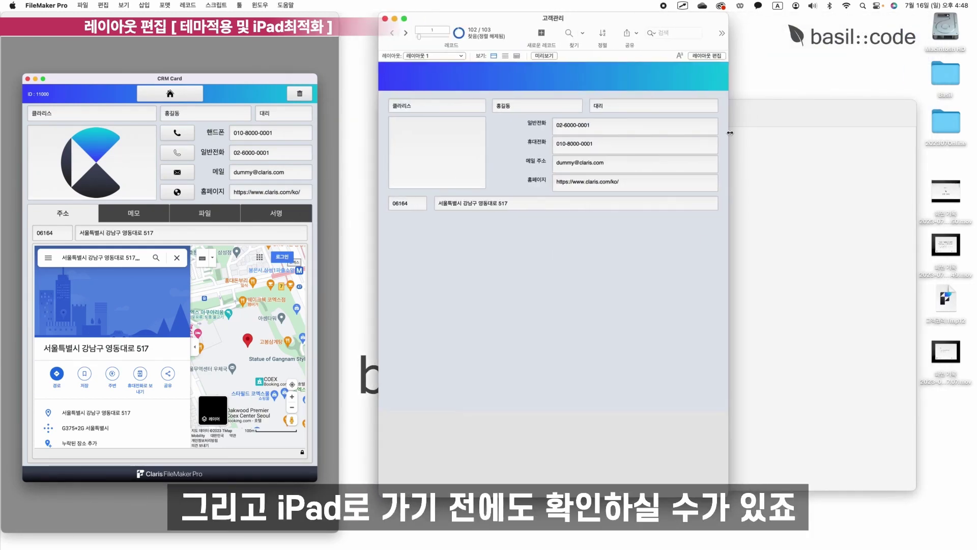
drag(729, 133, 785, 75)
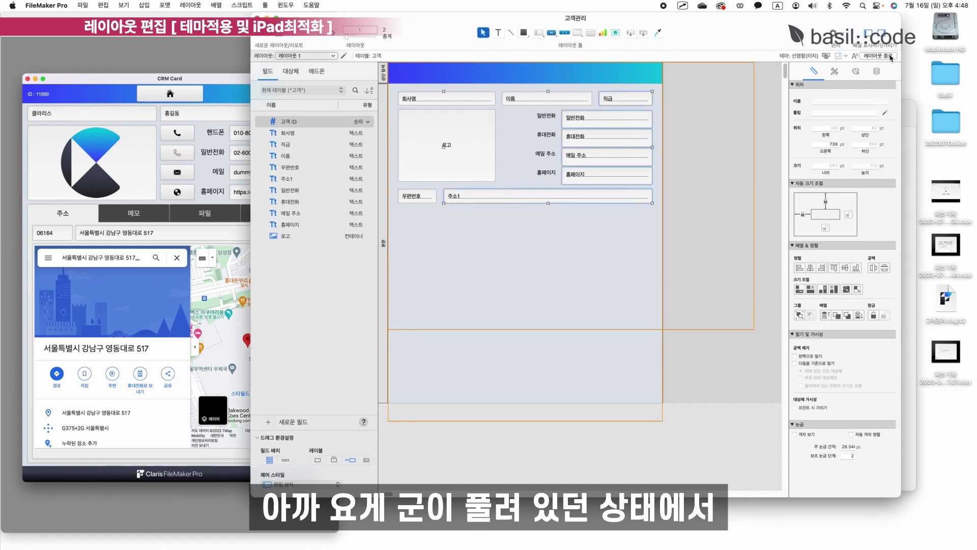
key(super+b)
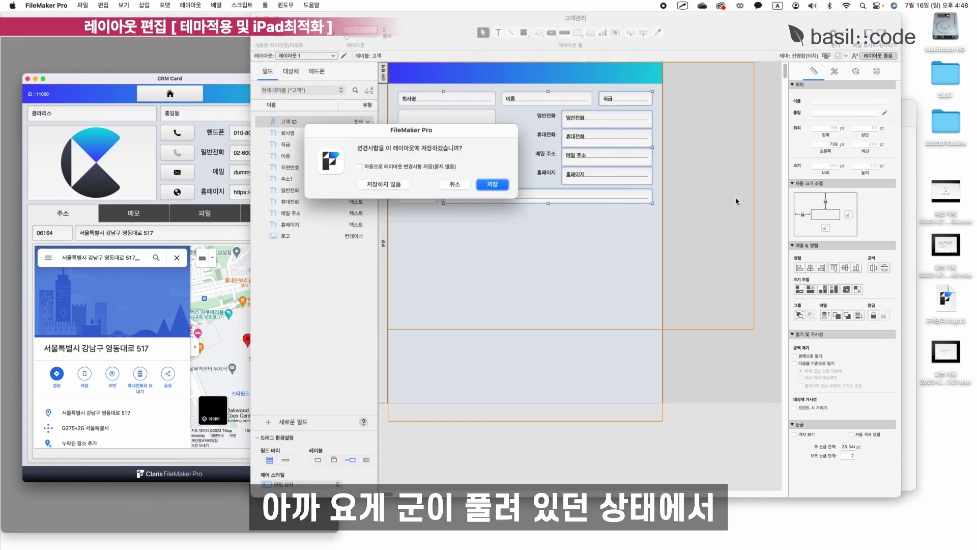
click(484, 184)
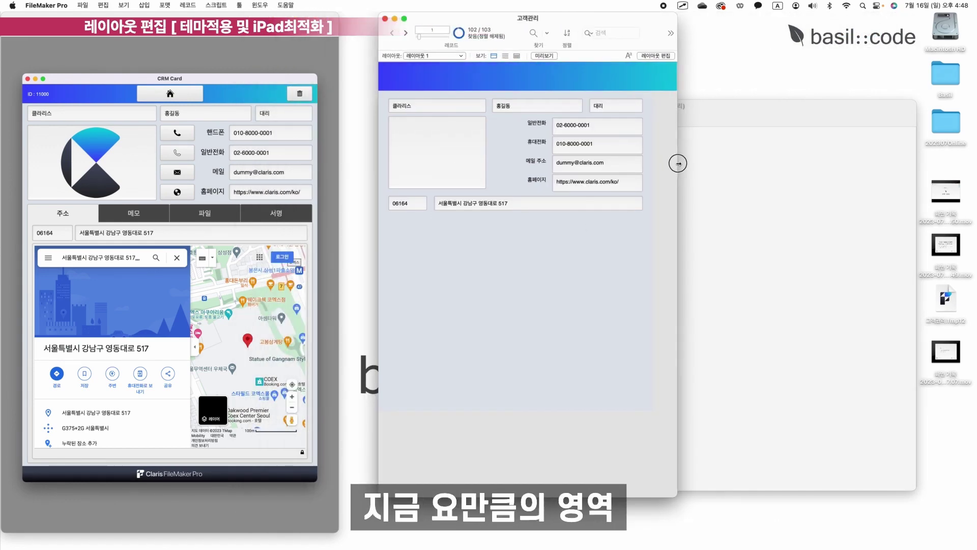
drag(677, 163, 902, 195)
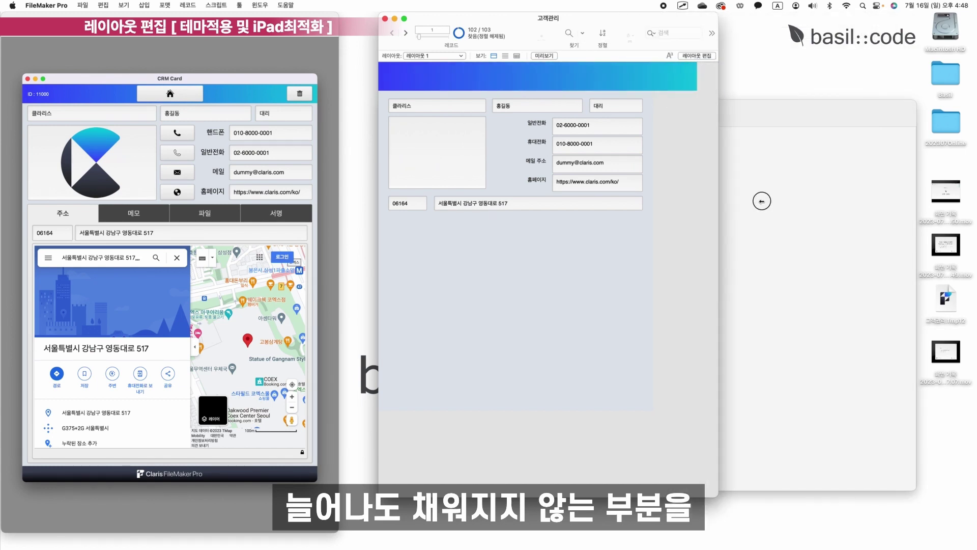
Lock the right anchor on the right-hand fields and save the layout again.
click(664, 56)
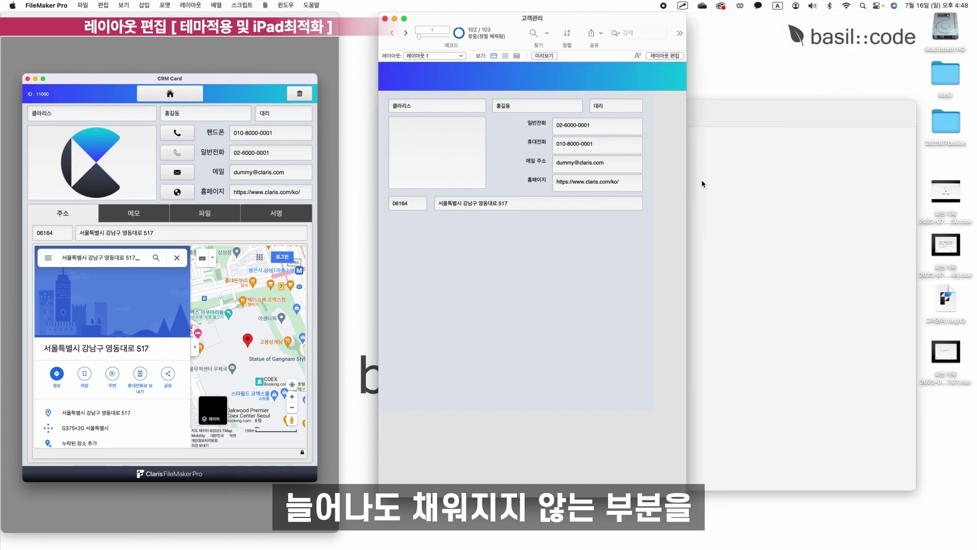
drag(674, 211, 642, 98)
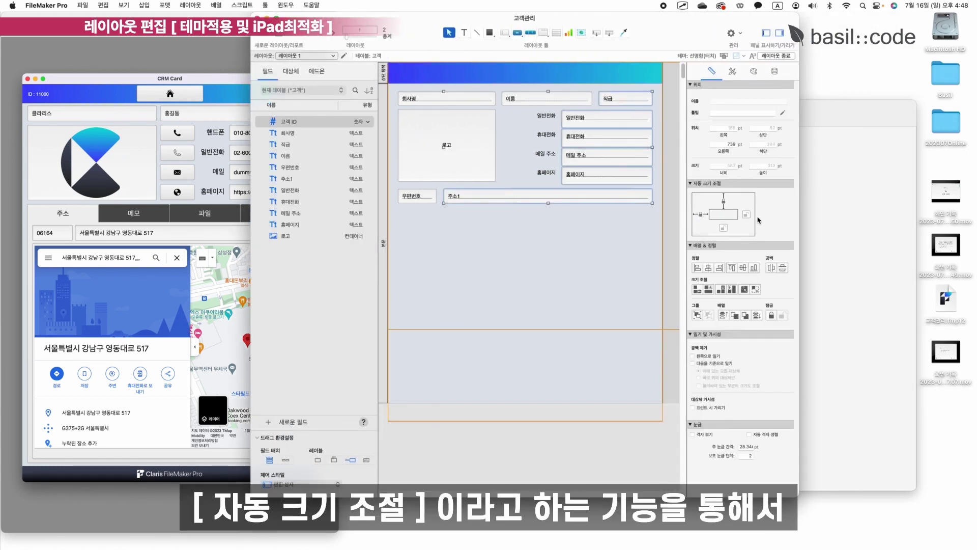
click(747, 215)
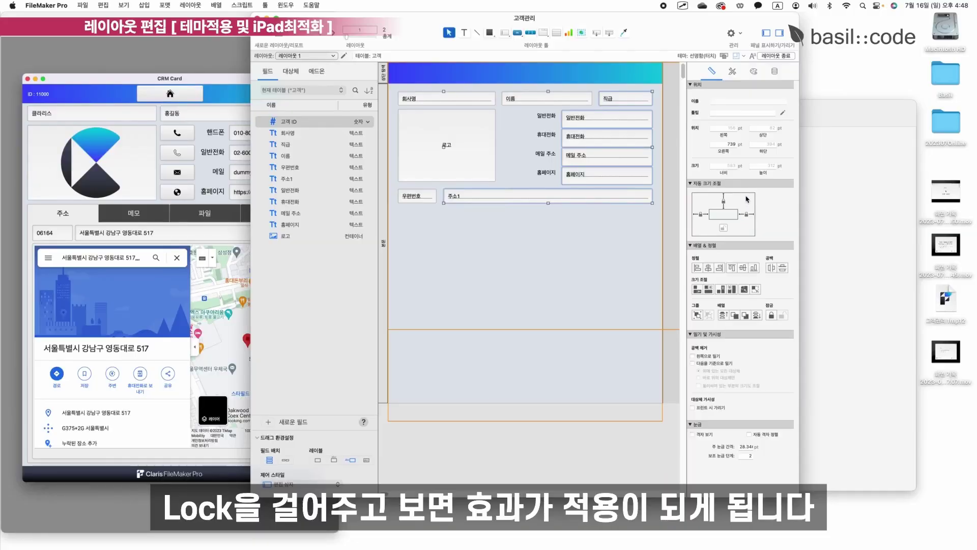
click(776, 55)
click(489, 183)
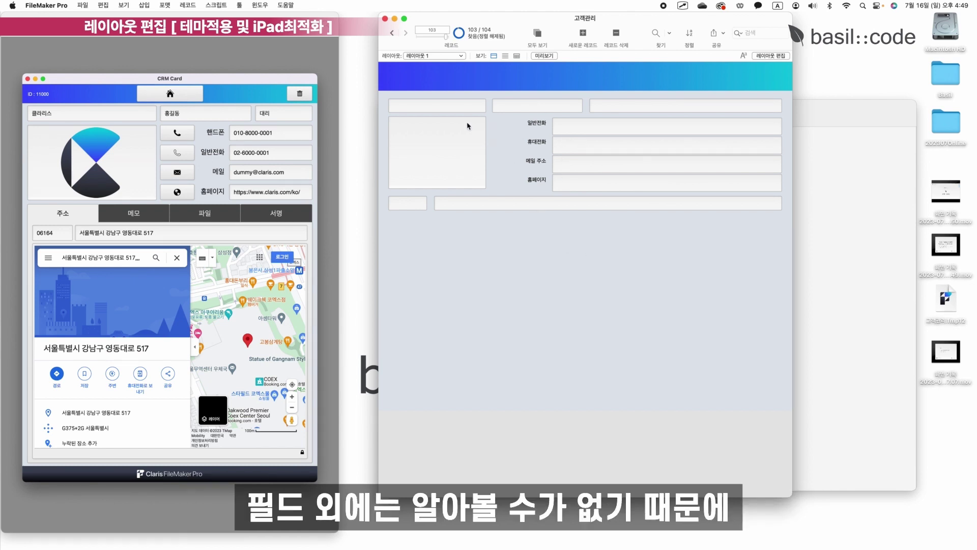
Narrow the 고객관리 window, switch to Layout mode and give 회사명 its placeholder text.
drag(793, 133, 687, 138)
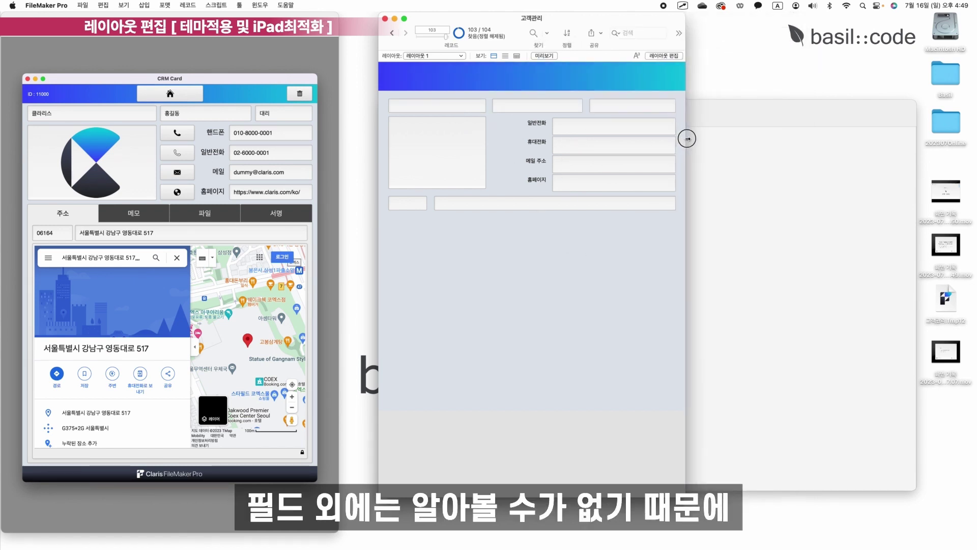
click(664, 56)
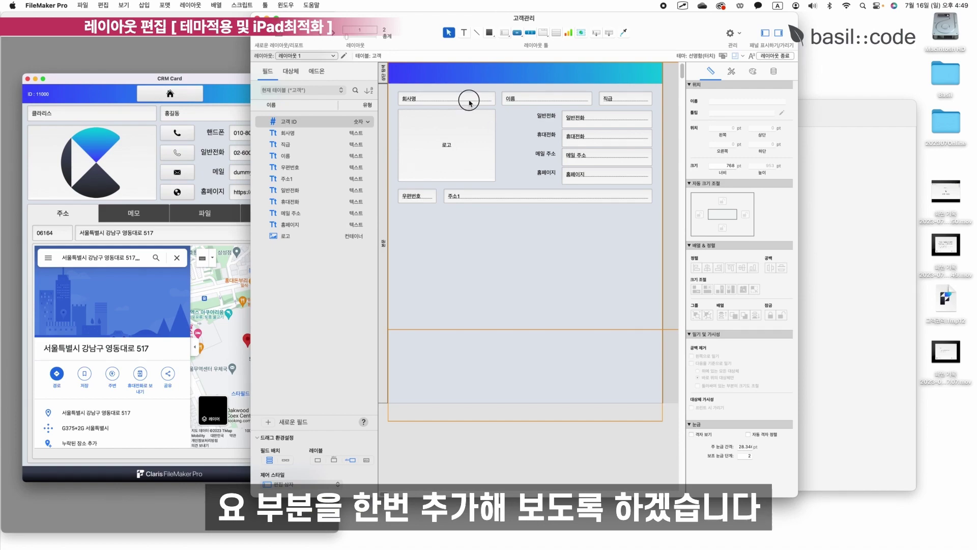
click(464, 98)
click(772, 72)
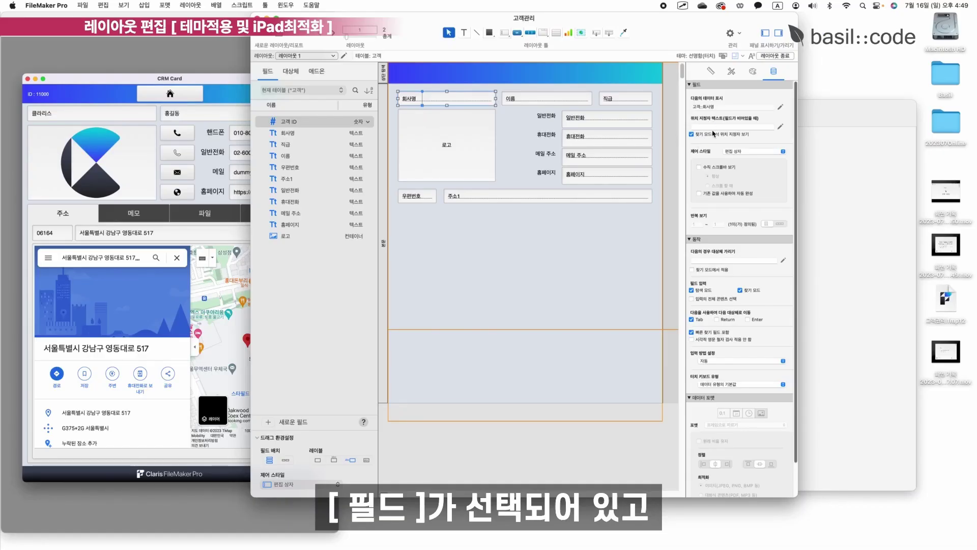
click(715, 128)
key(Caps_Lock)
text(회사명)
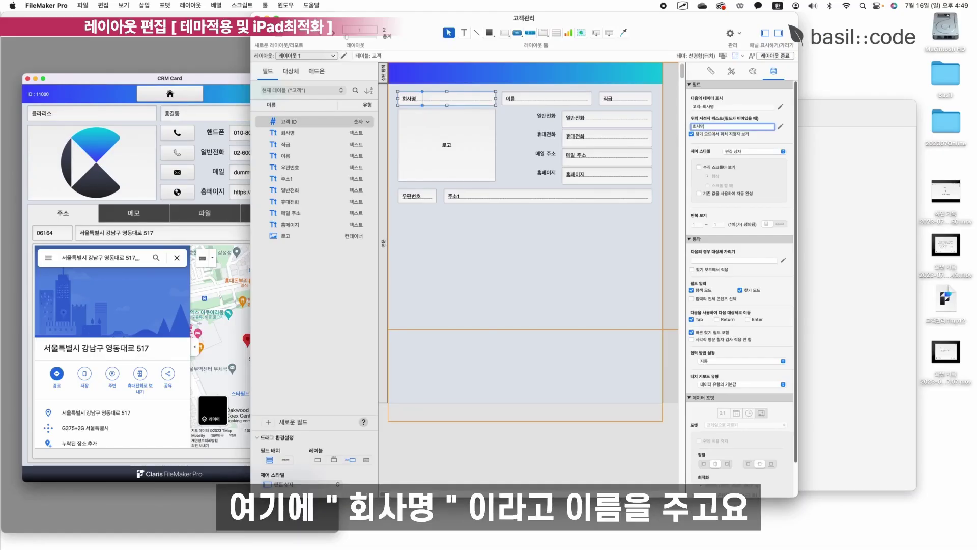
key(Return)
Add placeholder labels 이름, 직급 and 우편번호 to their fields.
click(523, 98)
click(738, 126)
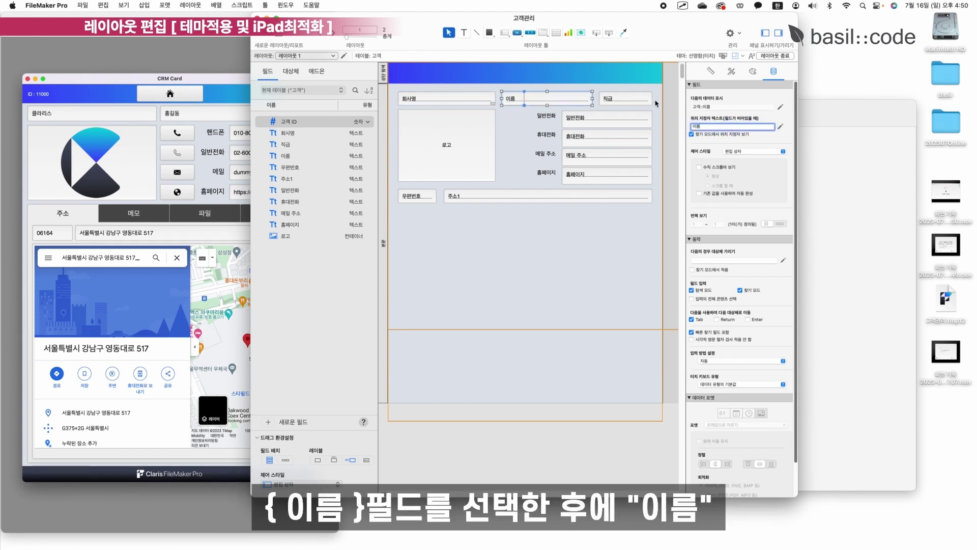
text(이름)
click(639, 99)
click(717, 127)
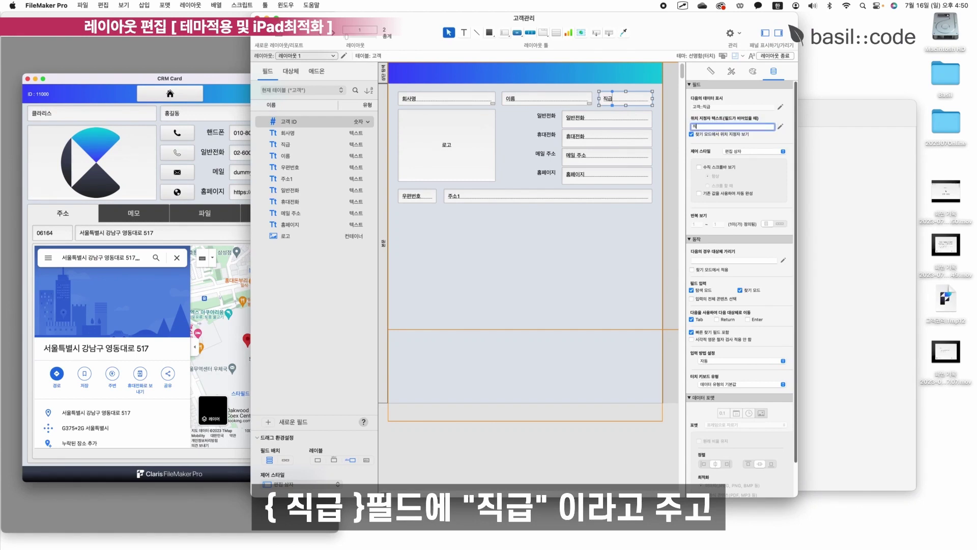
text(직급)
click(426, 195)
click(726, 125)
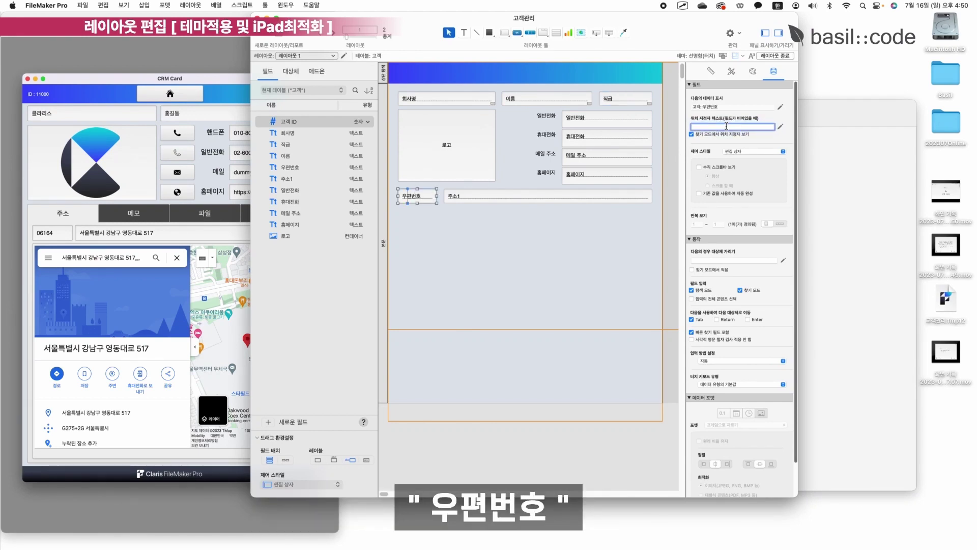
text(우편)
Add placeholder labels 주소 to the 주소1 field and 로고 to the logo container.
click(590, 196)
click(722, 125)
text(주소)
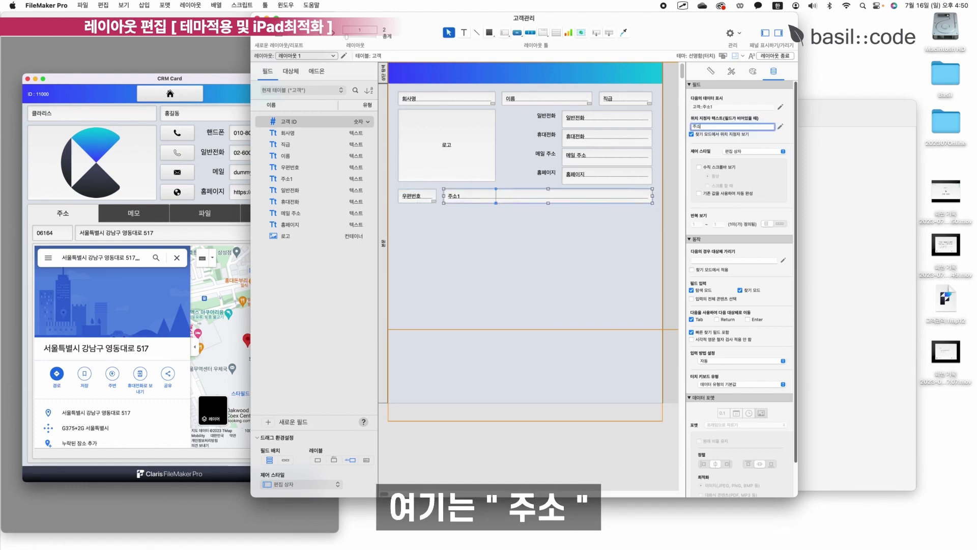
click(446, 144)
click(723, 126)
text(ㄹ)
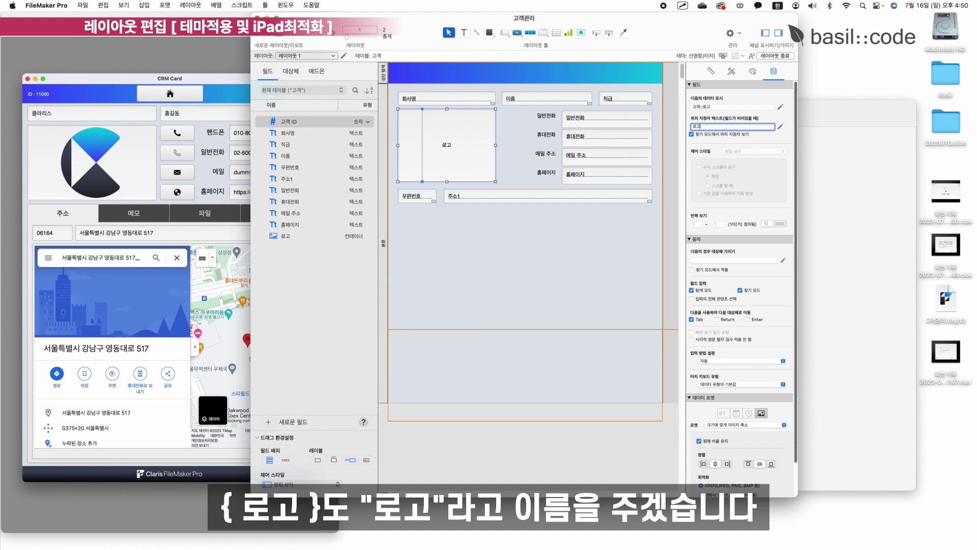
text(고)
click(664, 213)
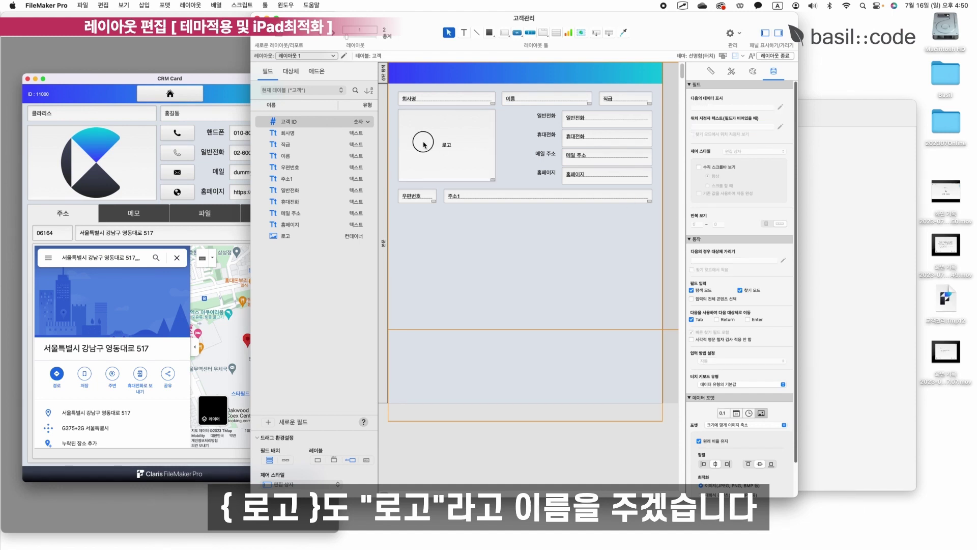
Save and exit the layout, check the placeholders in Browse mode, then return to Layout mode.
click(774, 55)
key(Return)
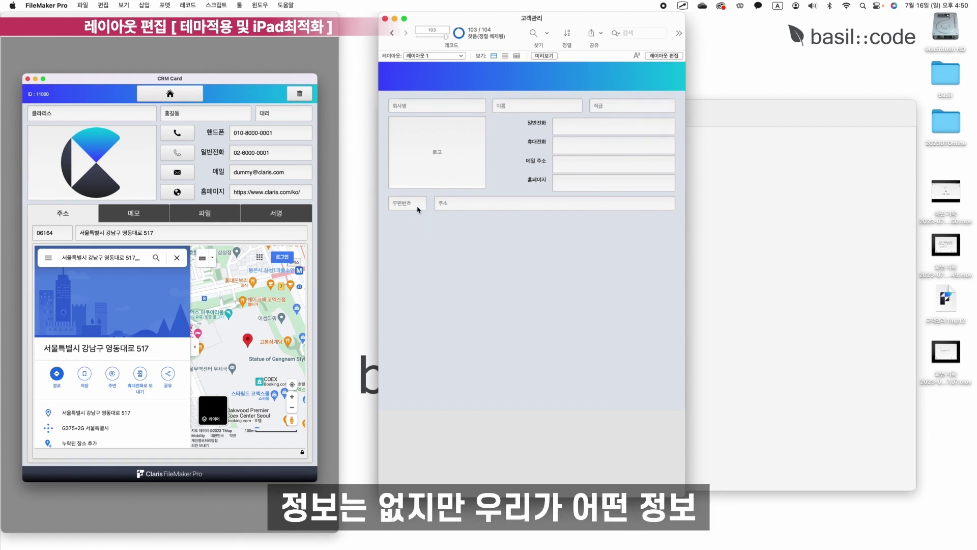
key(Tab)
click(517, 109)
click(628, 105)
click(457, 152)
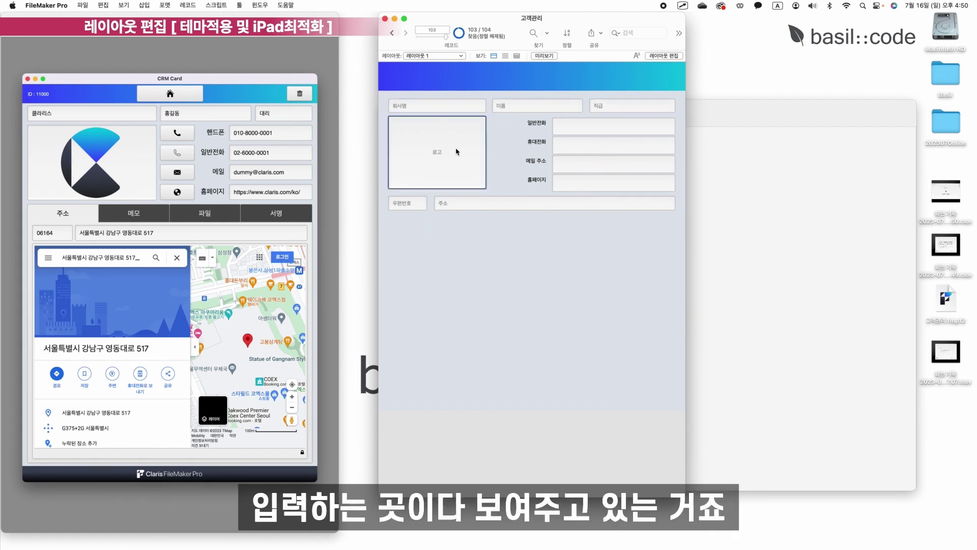
key(Tab)
key(Tab)
key(Tab)
key(super+l)
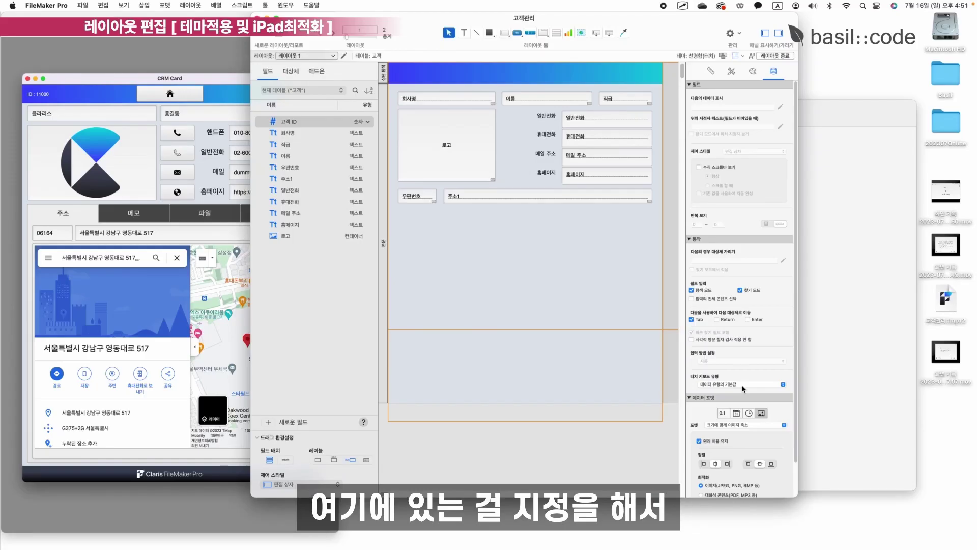
Keep the 데이터 유형의 기본값 keyboard for the 회사명, 이름 and 직급 fields.
click(742, 386)
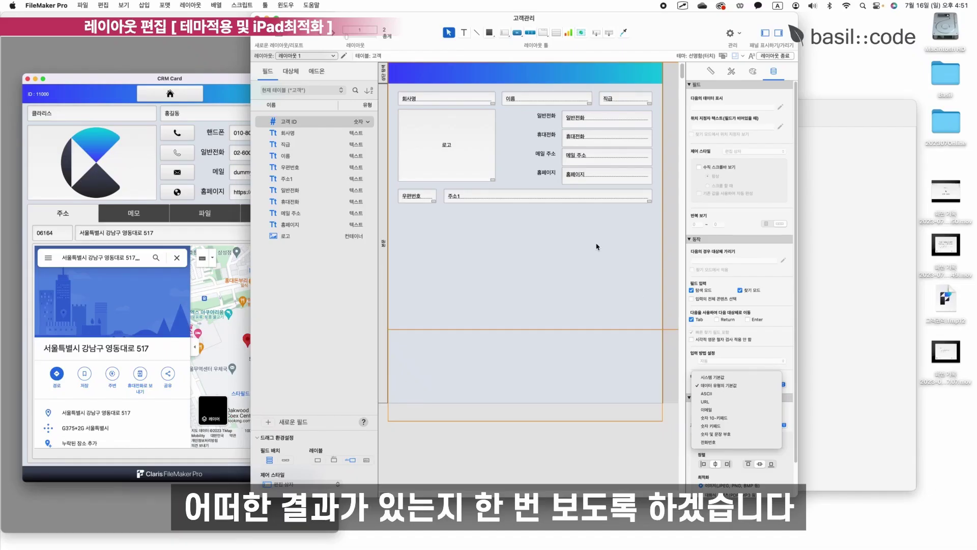
key(Escape)
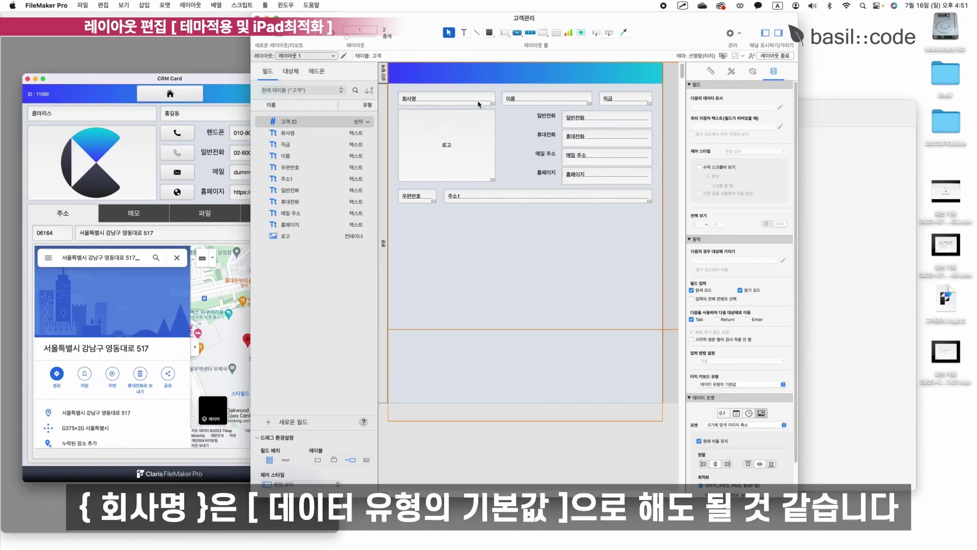
click(478, 103)
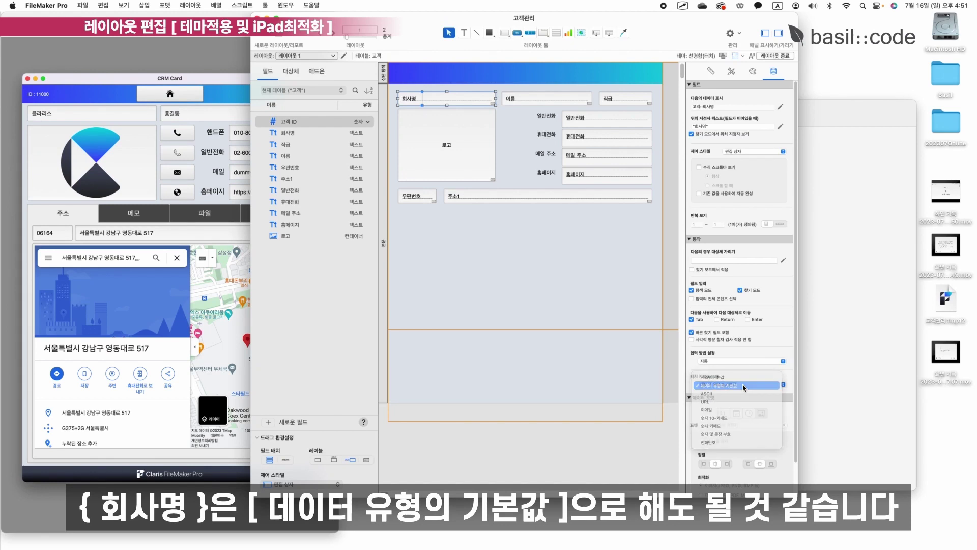
click(557, 98)
click(620, 101)
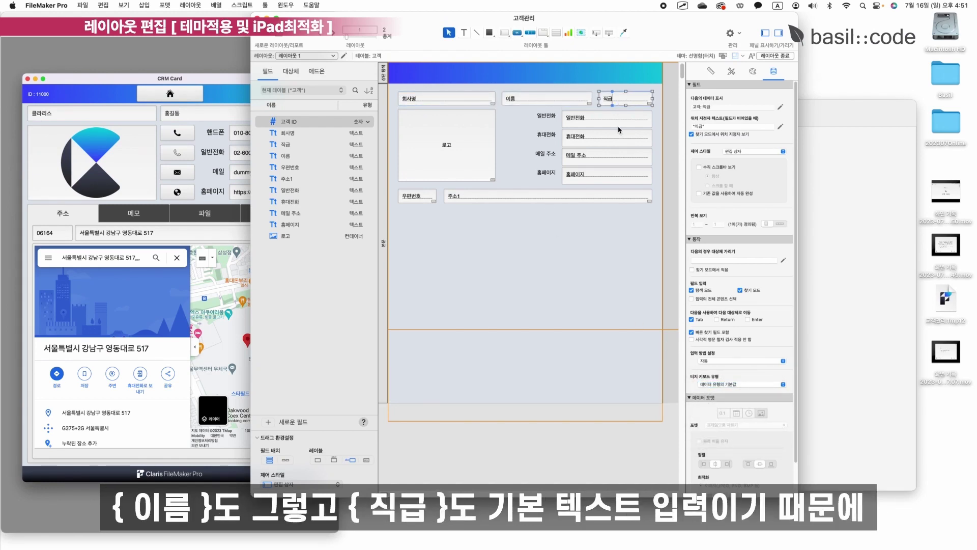
Give the 일반전화 and 휴대전화 fields the 전화번호 touch keyboard.
click(617, 126)
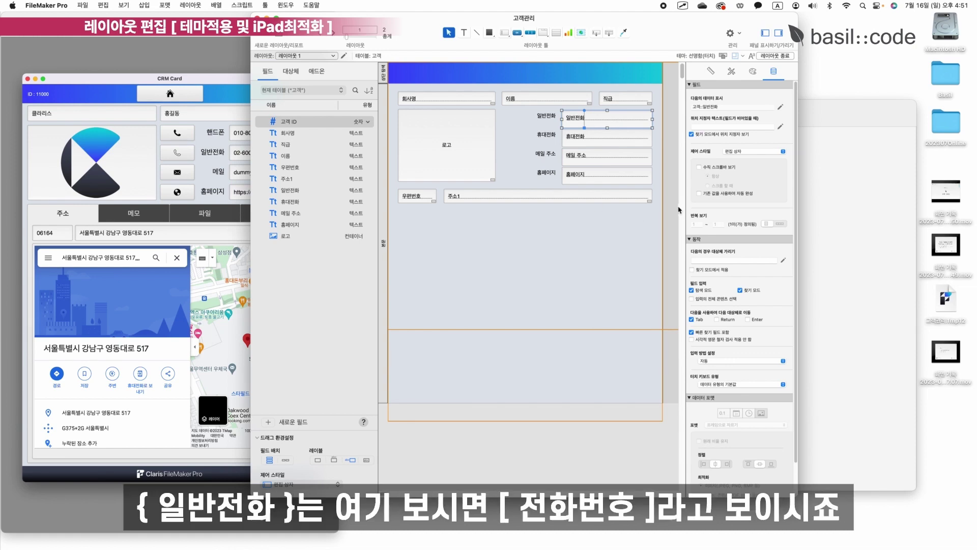
click(777, 385)
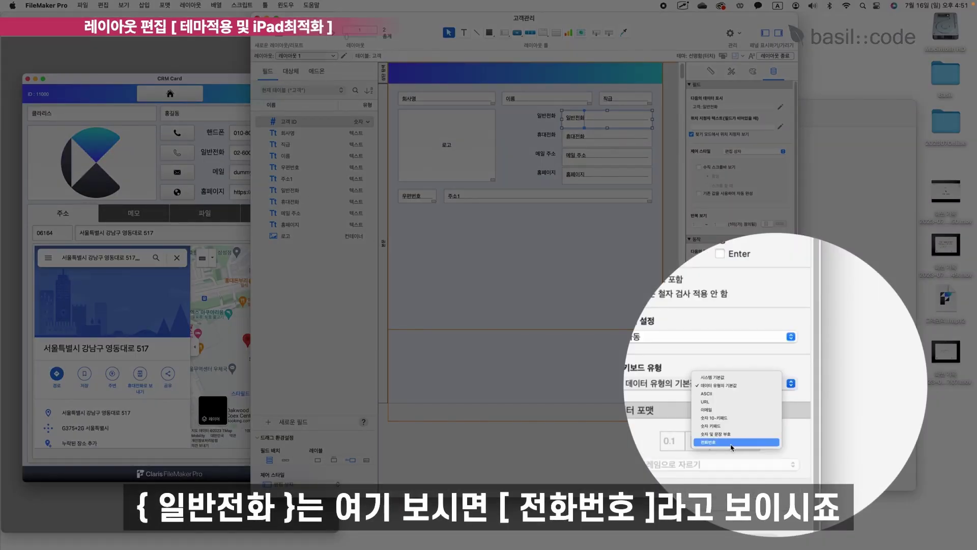
click(732, 445)
click(593, 142)
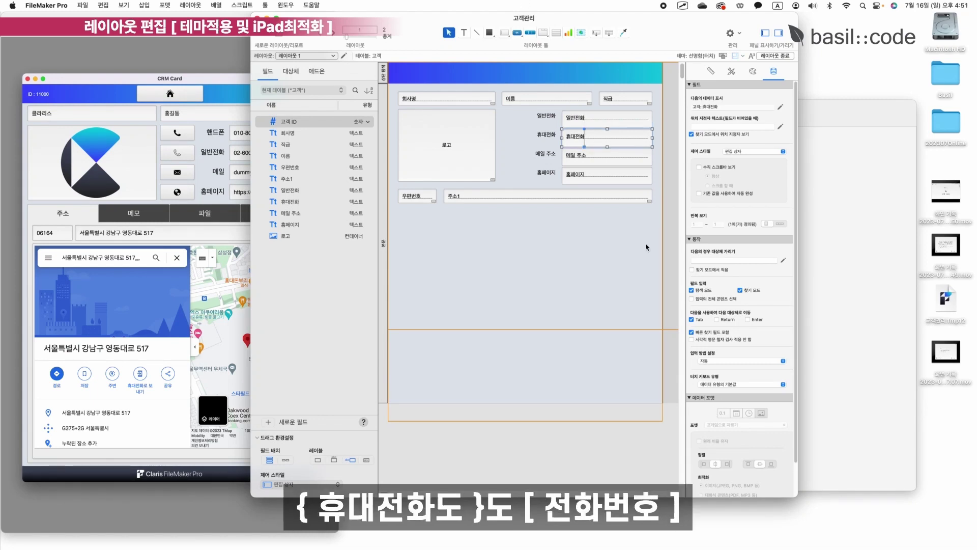
click(754, 386)
click(739, 442)
Set the 메일 주소 field to the 이메일 keyboard and 홈페이지 to the URL keyboard.
click(602, 159)
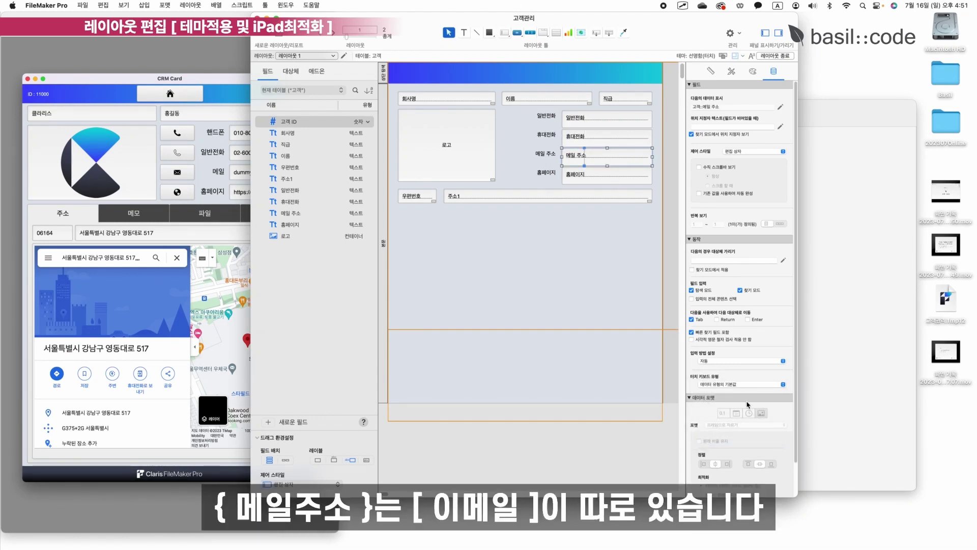
click(747, 386)
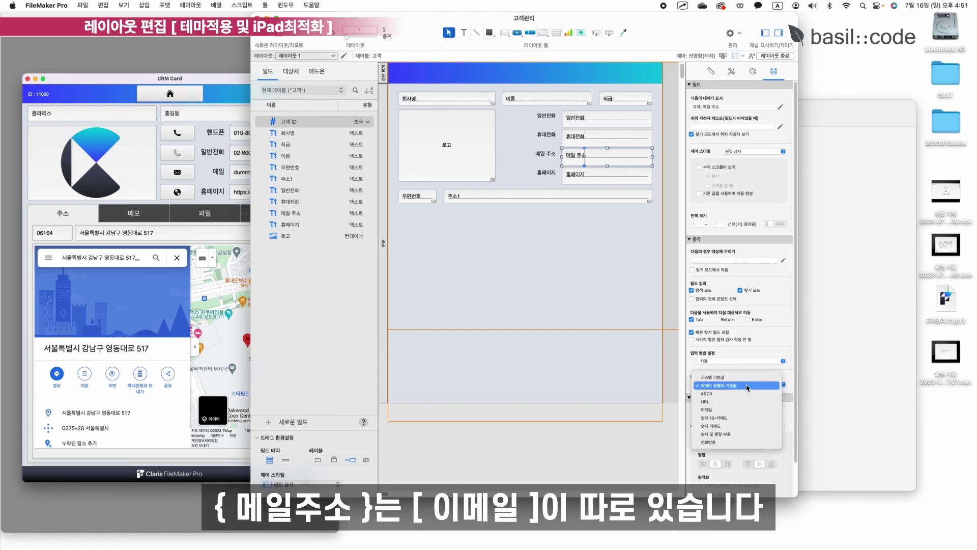
click(745, 413)
click(609, 179)
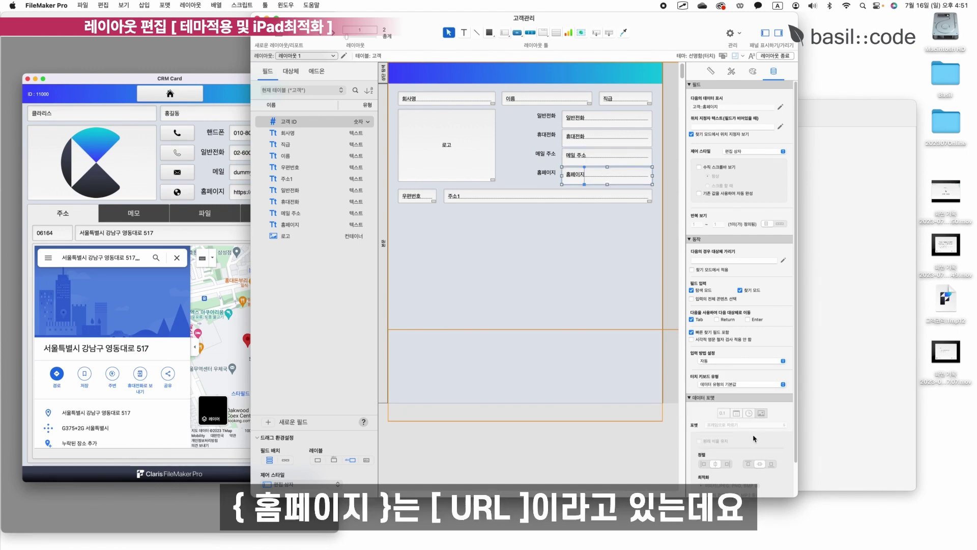
click(753, 384)
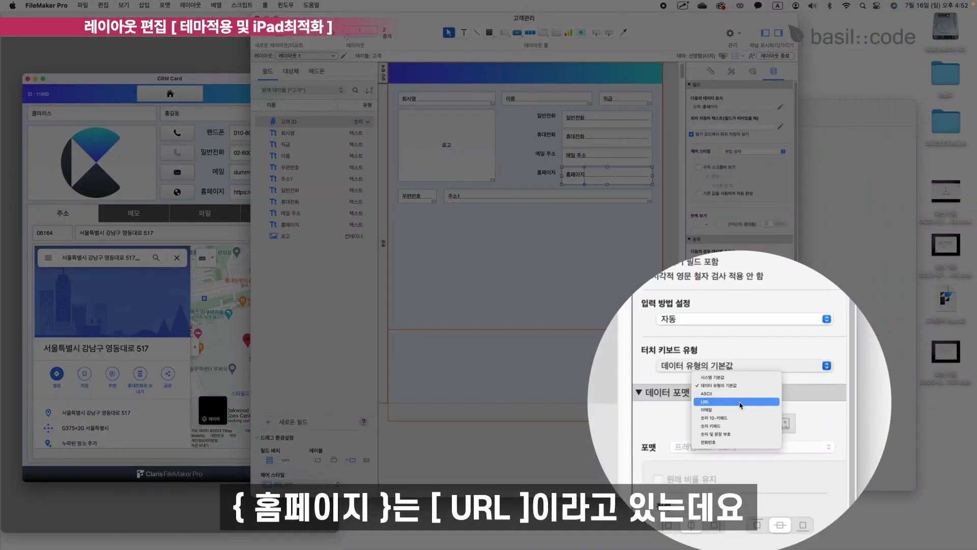
click(710, 402)
Give 우편번호 the 숫자 키패드 keyboard, then save and leave Layout mode.
key(Tab)
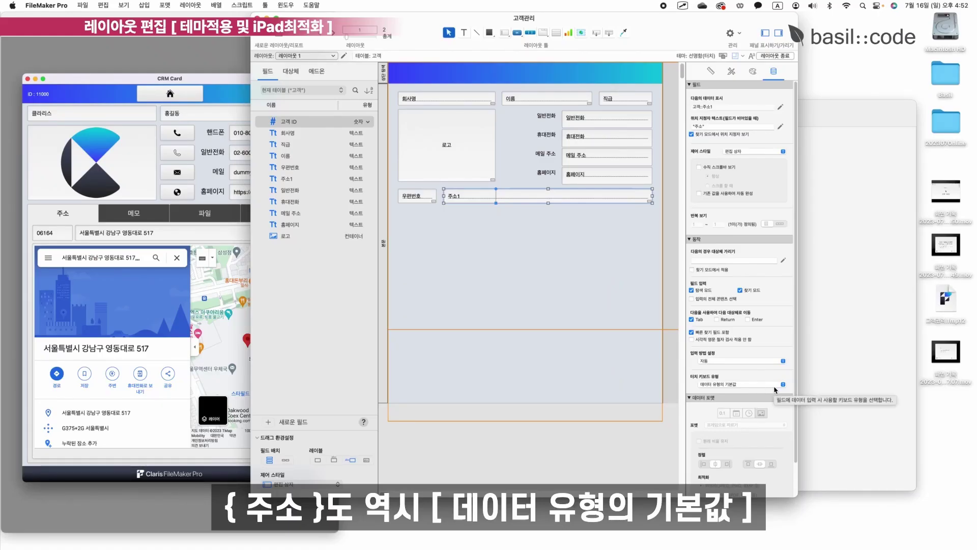
click(416, 197)
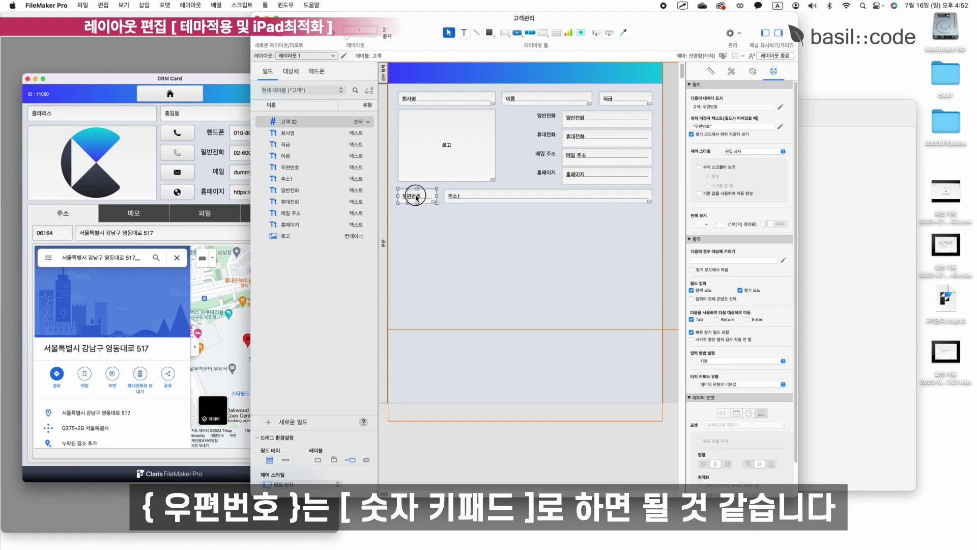
click(733, 385)
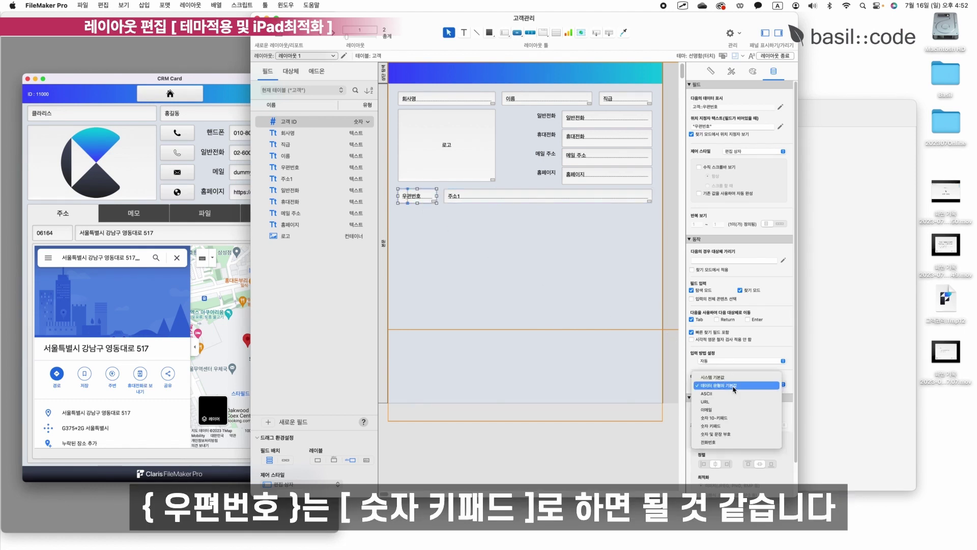
click(734, 430)
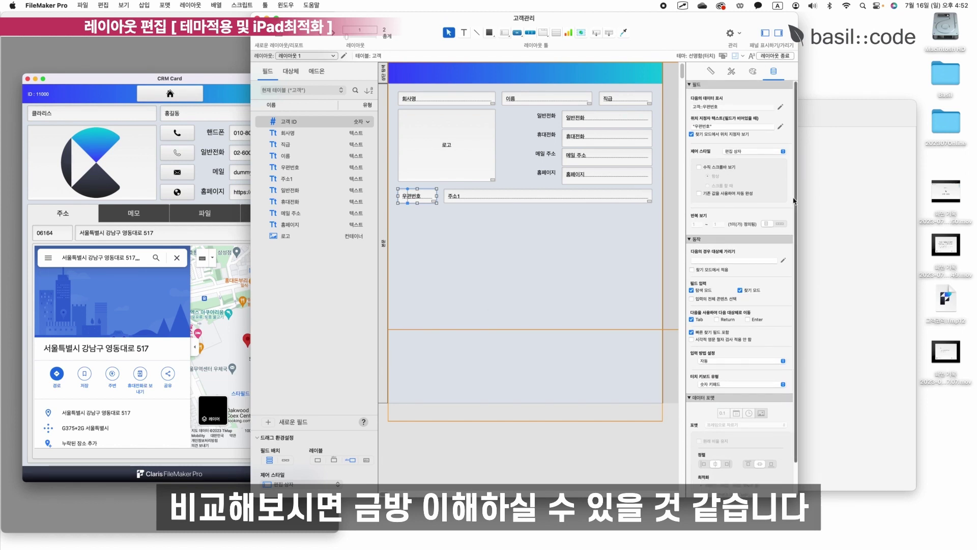
click(774, 56)
click(496, 191)
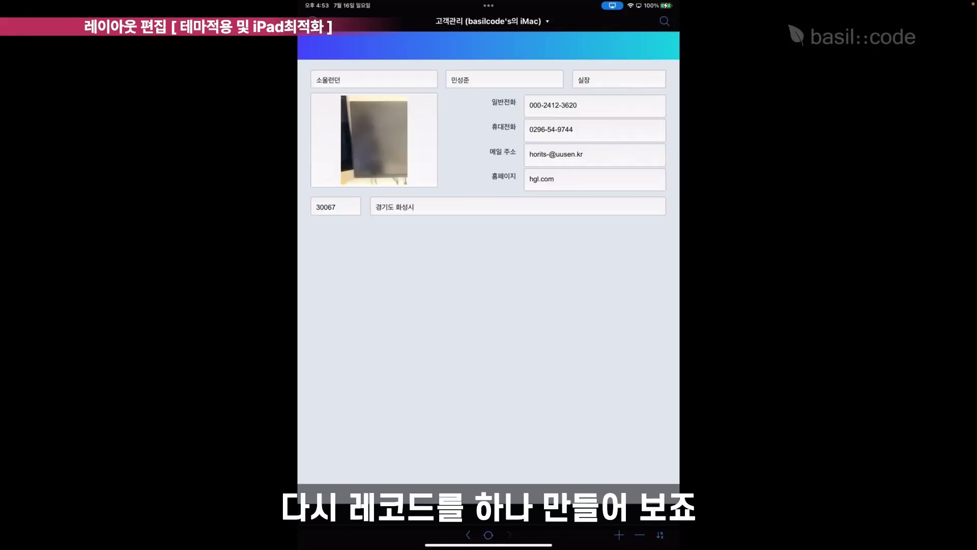
Add a new customer record and enter a test phone number in 일반전화.
click(618, 535)
click(565, 474)
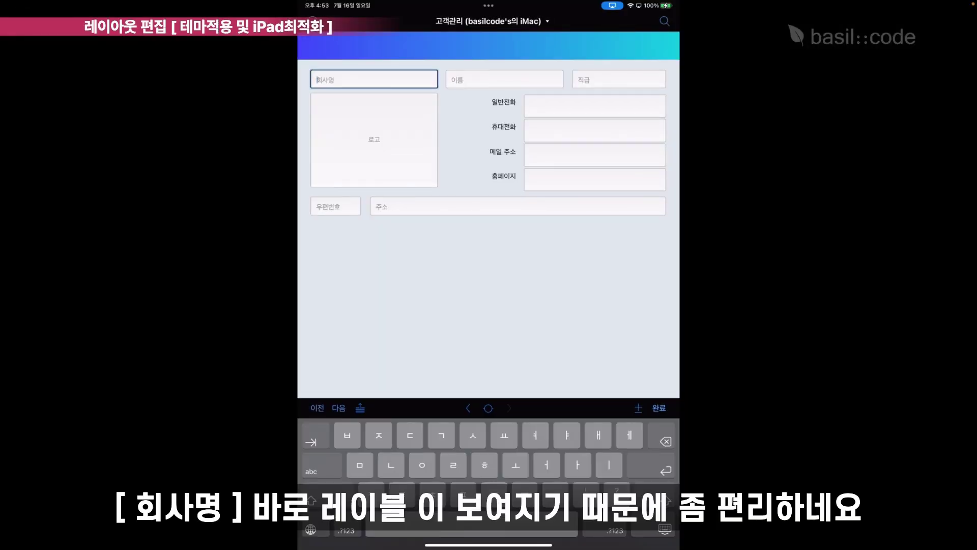
click(503, 79)
click(373, 79)
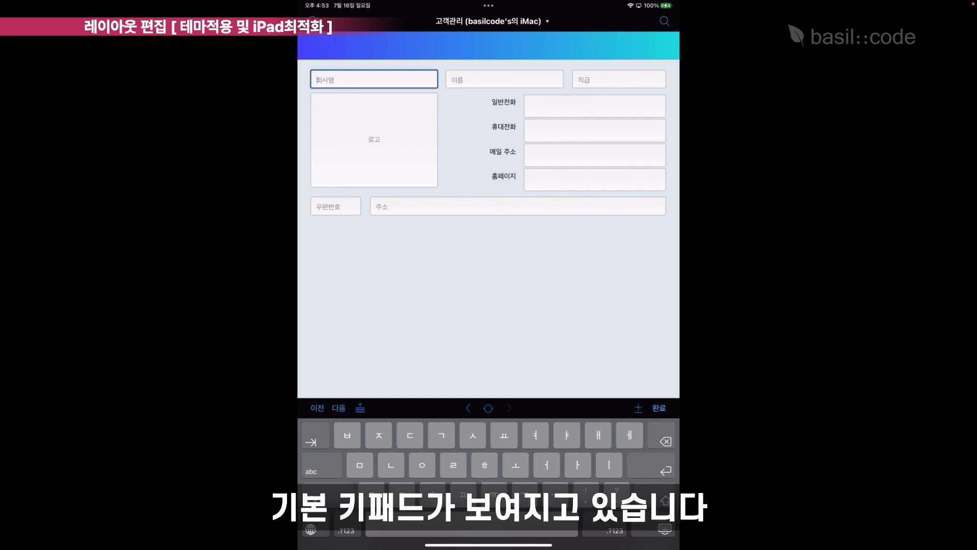
click(594, 106)
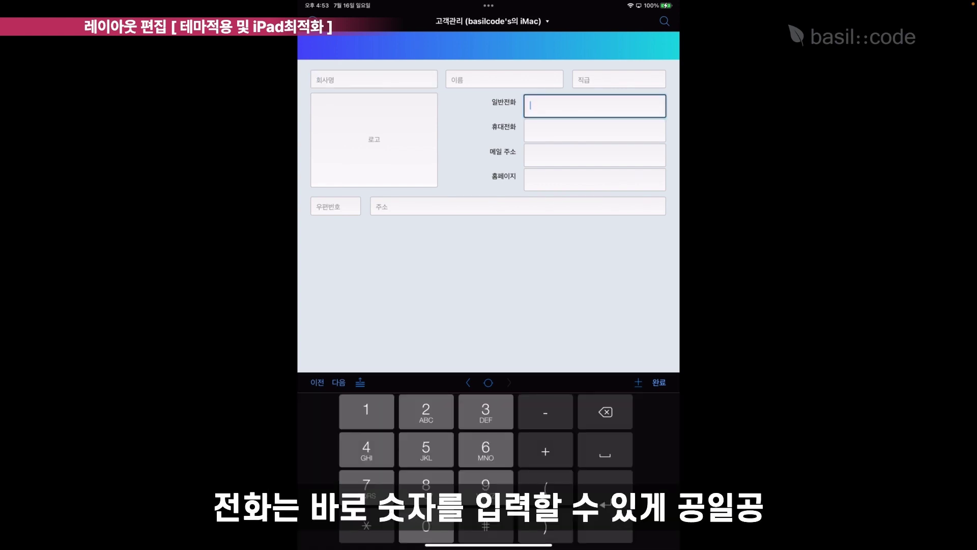
text(0)
text(10-25-0852)
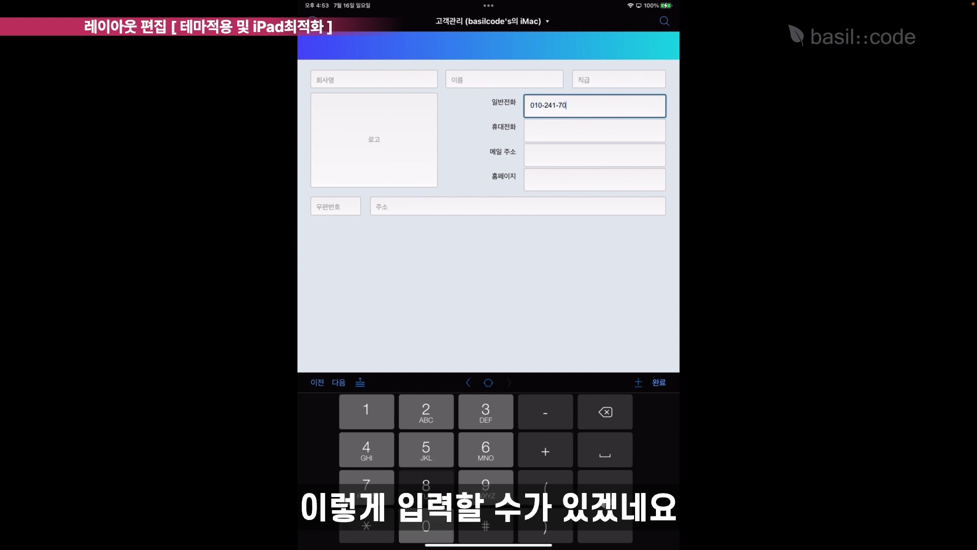
Enter a test e-mail address in 메일 주소 and fgh.com in 홈페이지.
click(594, 131)
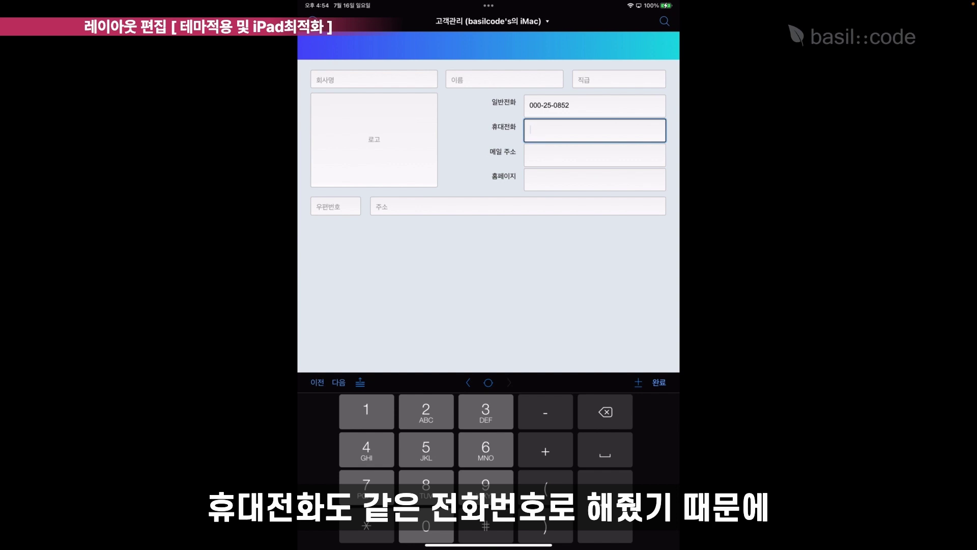
click(594, 154)
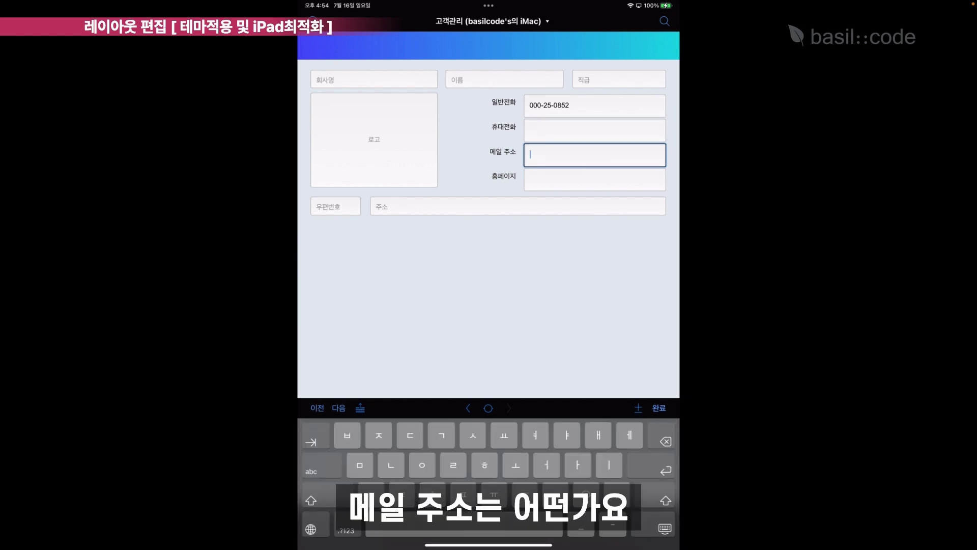
click(310, 529)
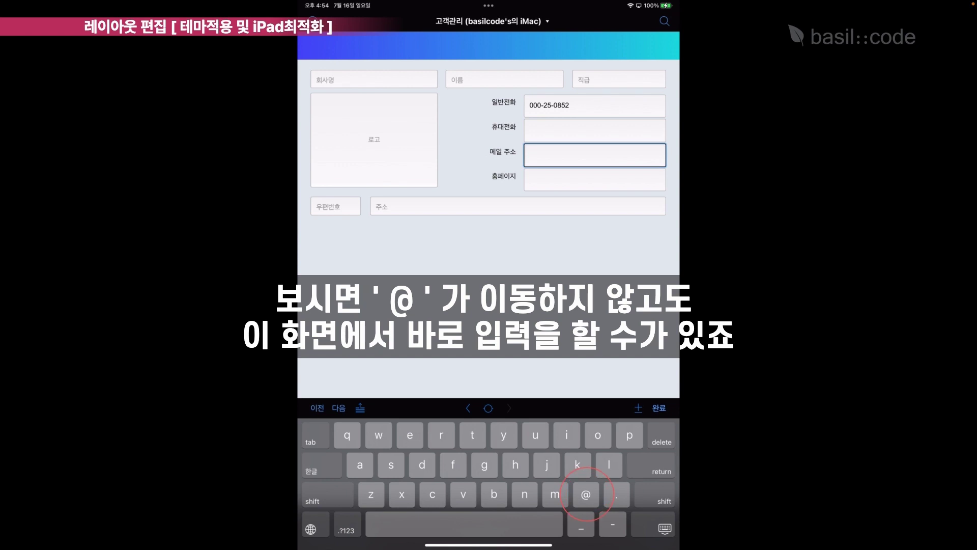
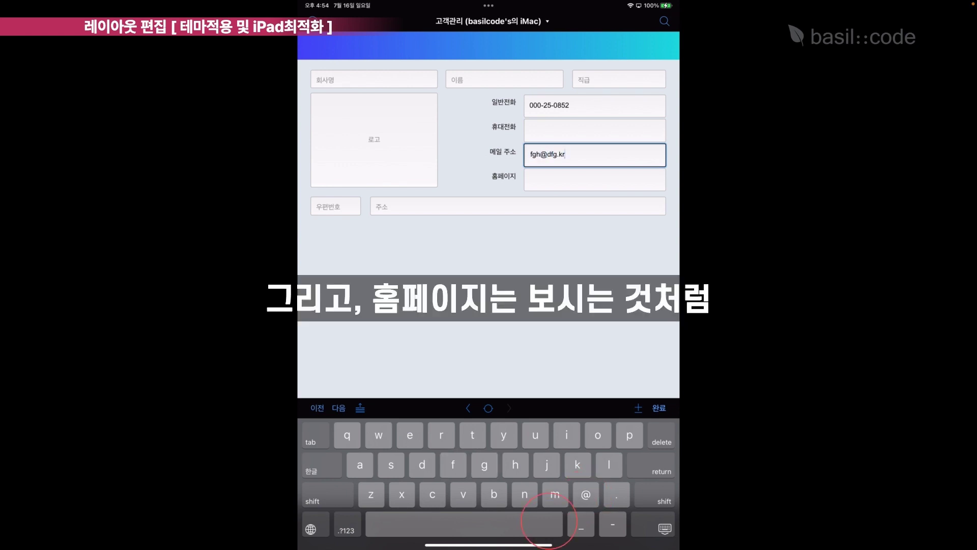
key(Tab)
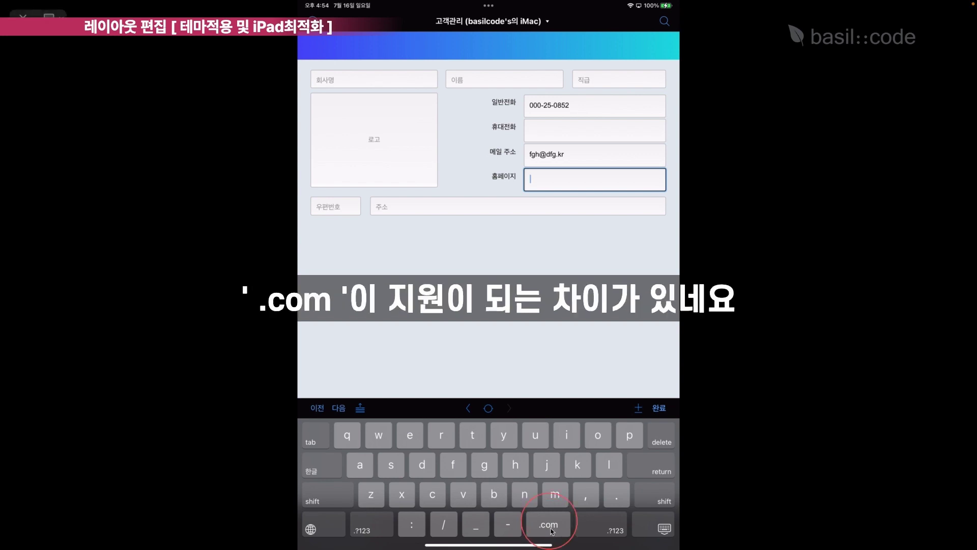
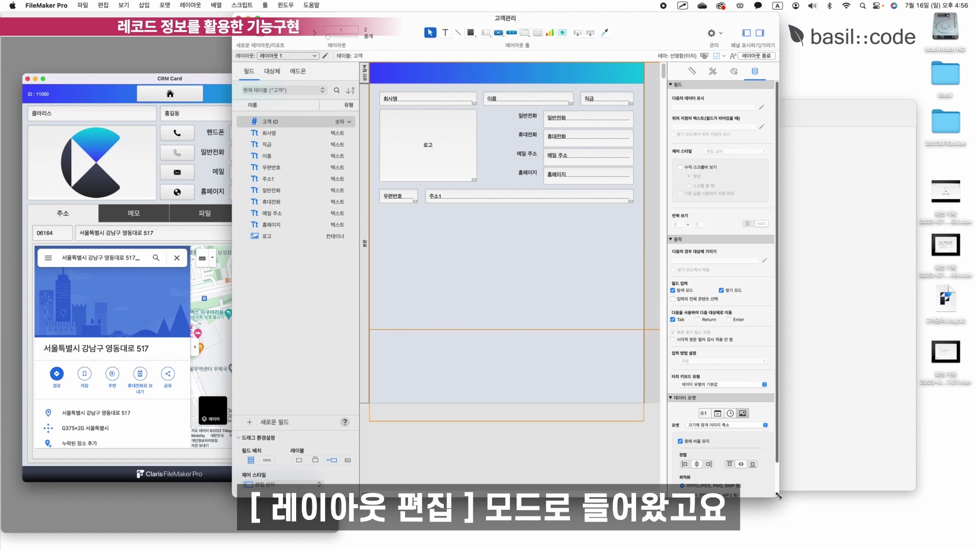
Widen the layout window and draw a small new button beside the 일반전화 label.
drag(777, 495, 880, 525)
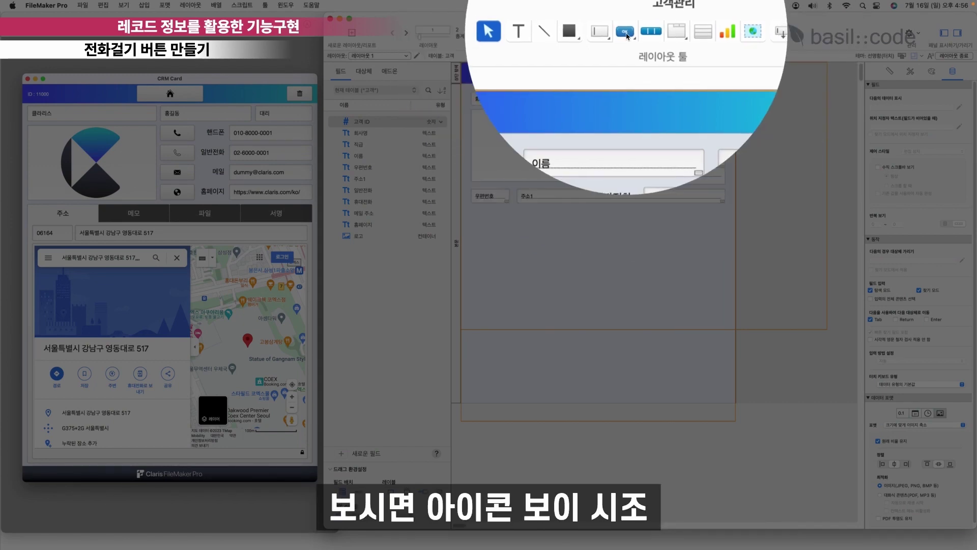
click(625, 32)
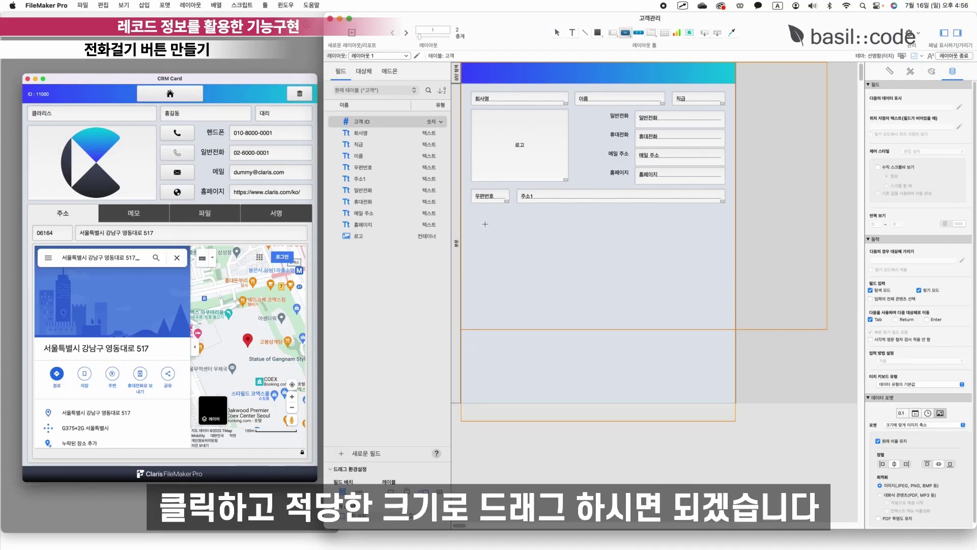
mouse_move(576, 111)
mouse_down()
mouse_move(611, 133)
mouse_move(604, 126)
mouse_up()
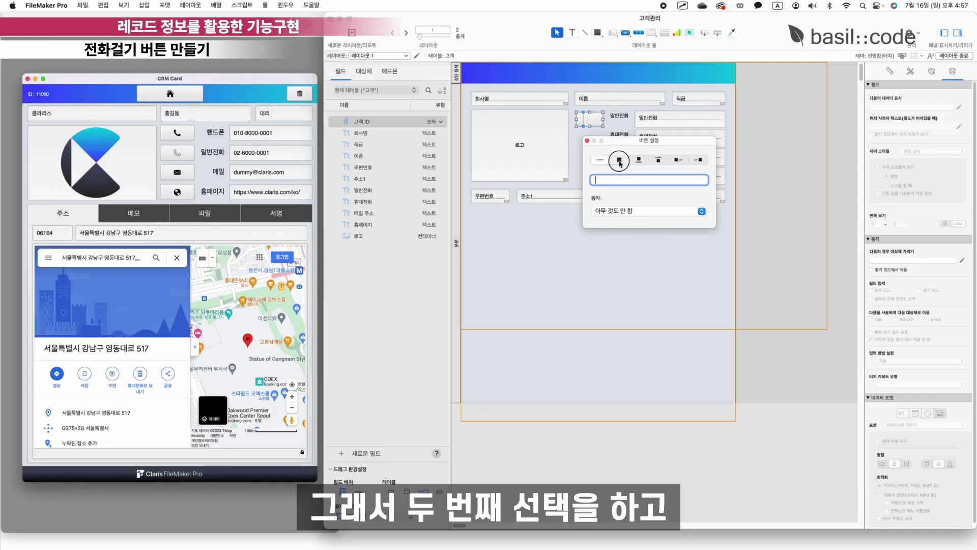
Make the button icon-only with a 20 pt phone icon and a 단일 단계 action.
click(621, 161)
scroll(647, 213, down, 10)
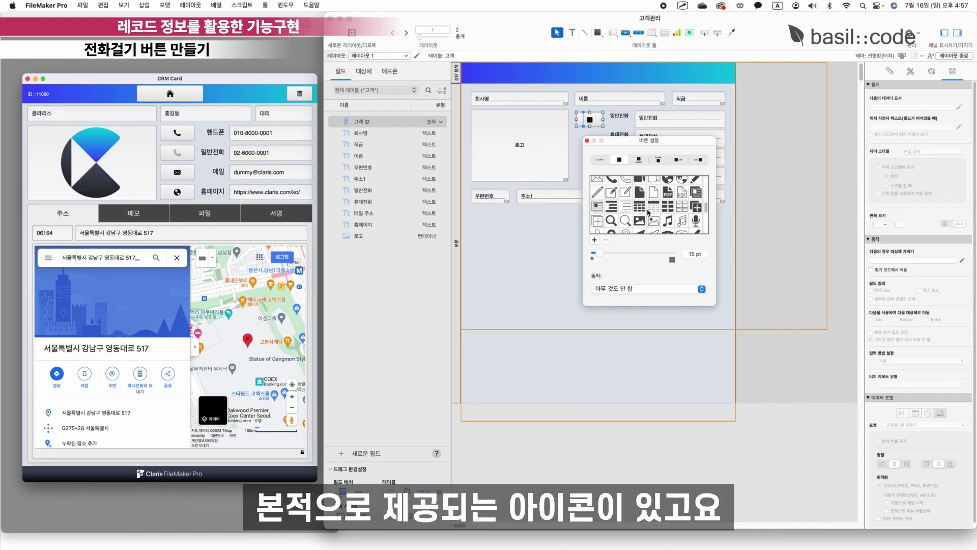
scroll(648, 213, up, 5)
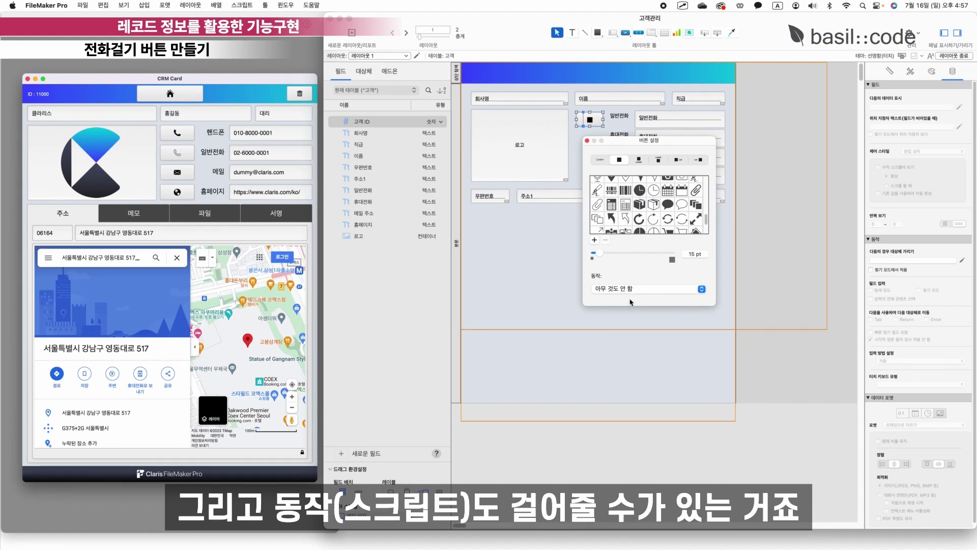
scroll(655, 213, up, 10)
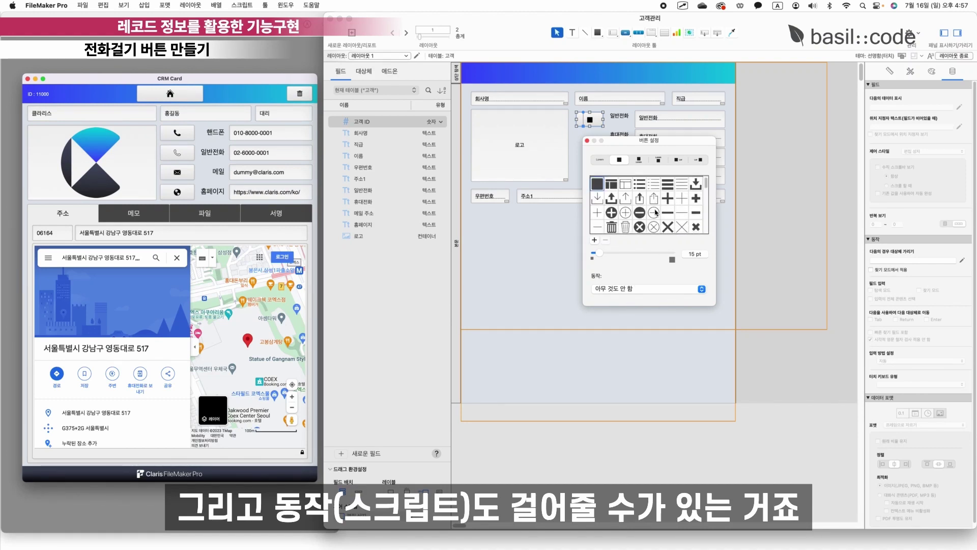
scroll(655, 213, down, 5)
click(610, 197)
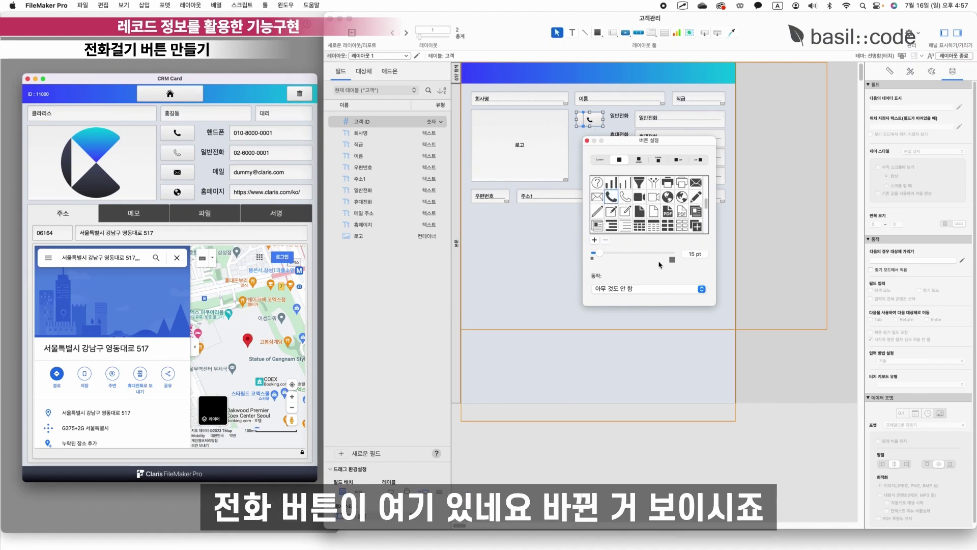
click(671, 260)
click(671, 260)
click(672, 260)
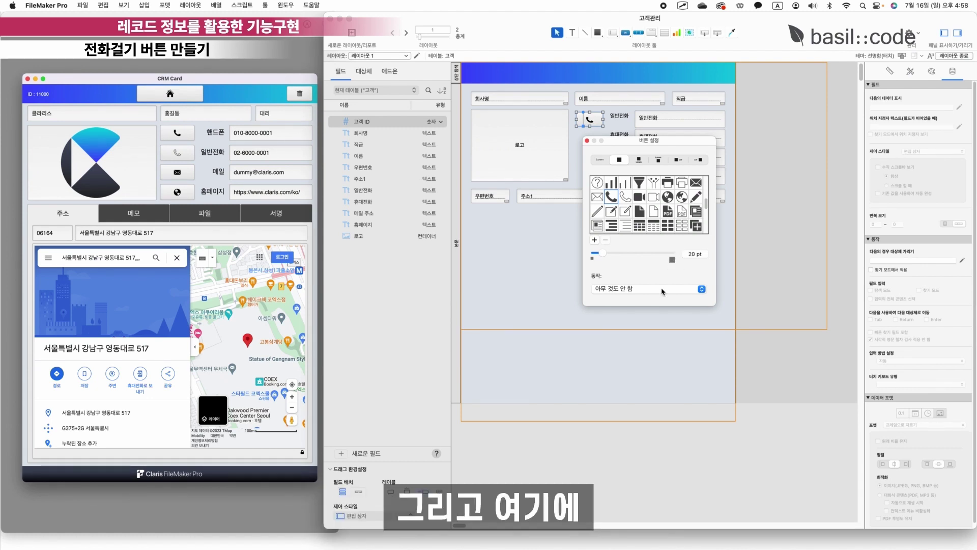
click(662, 288)
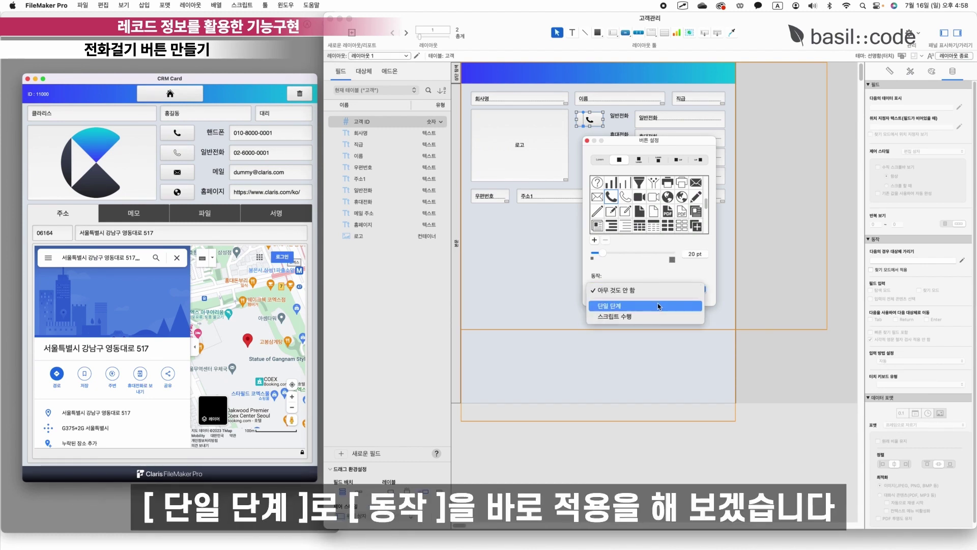
click(657, 304)
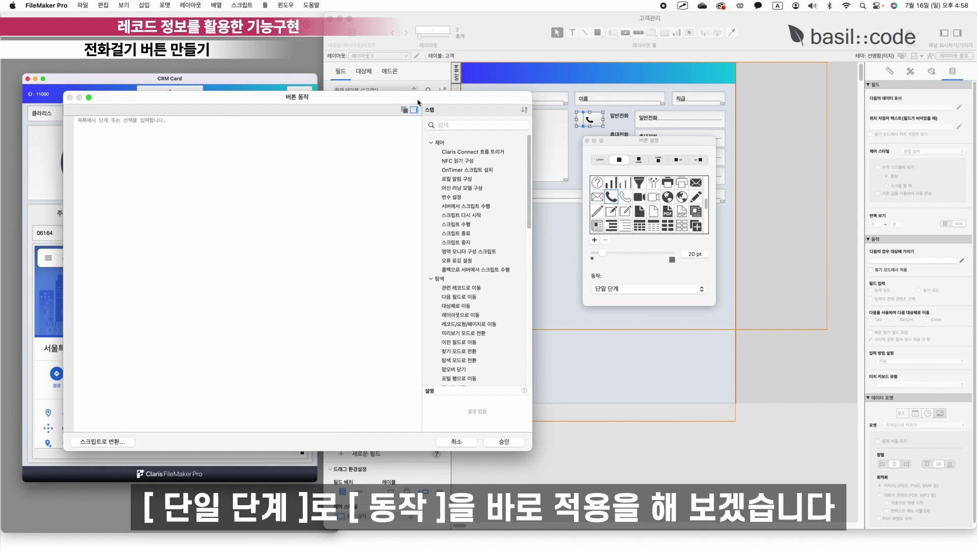
Search the script steps for 전화 and add 전화 걸기 as the button's action.
scroll(490, 394, down, 15)
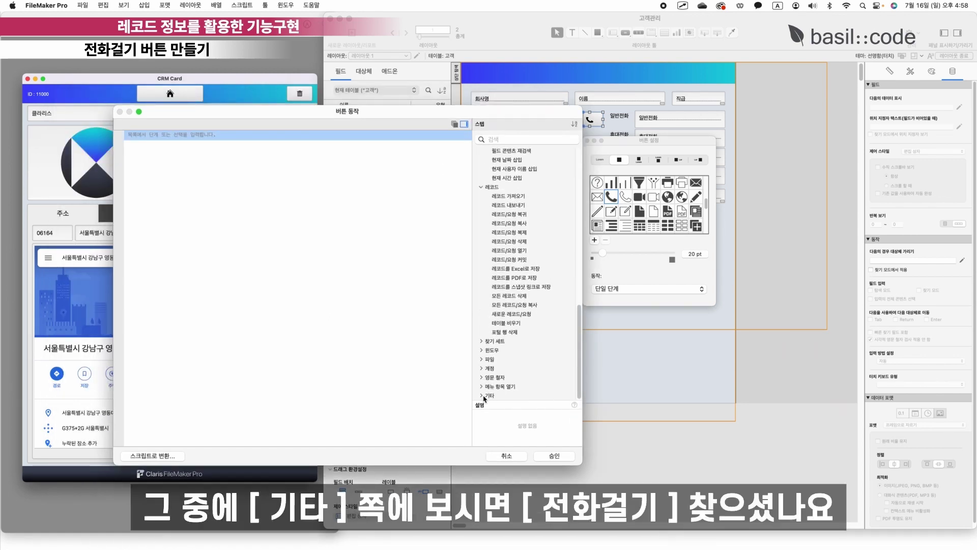
click(482, 395)
scroll(518, 374, down, 5)
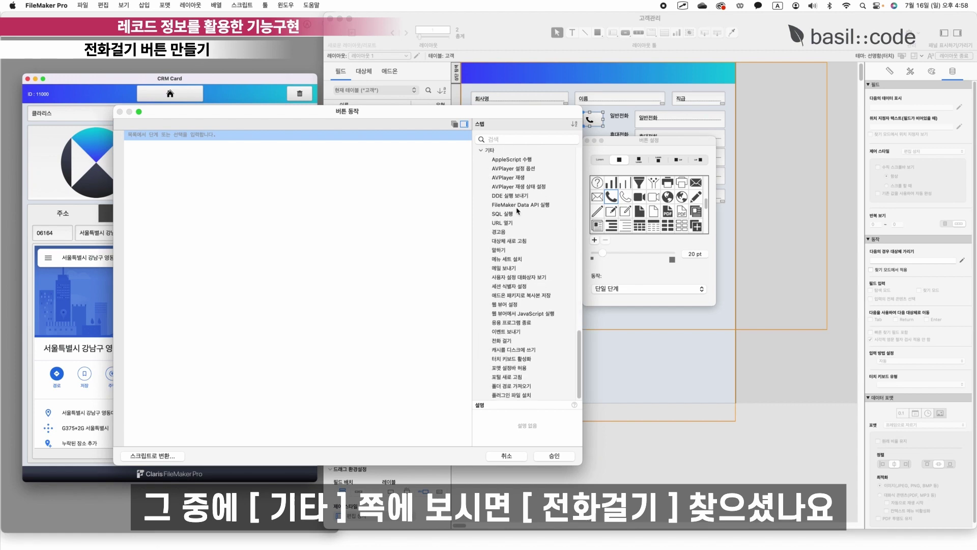
click(511, 340)
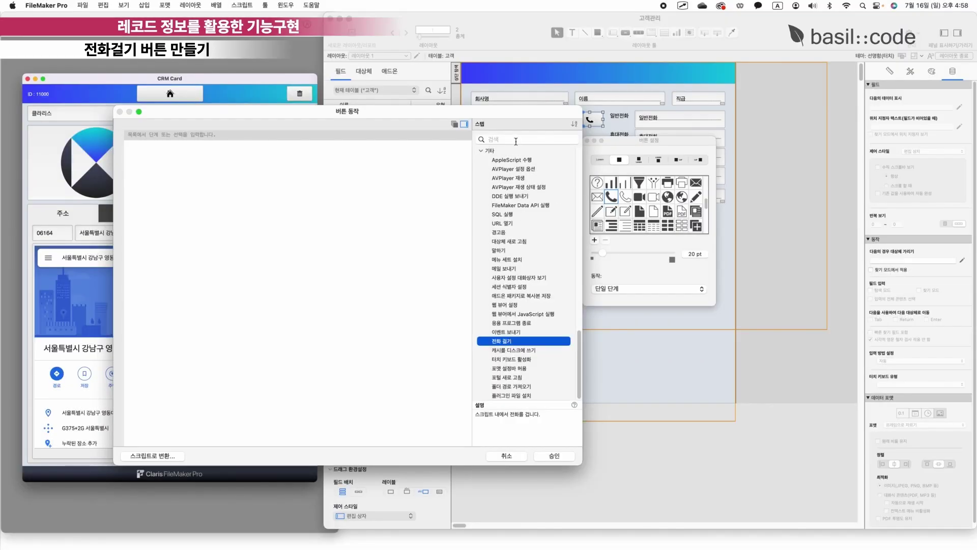
click(518, 139)
key(ctrl+space)
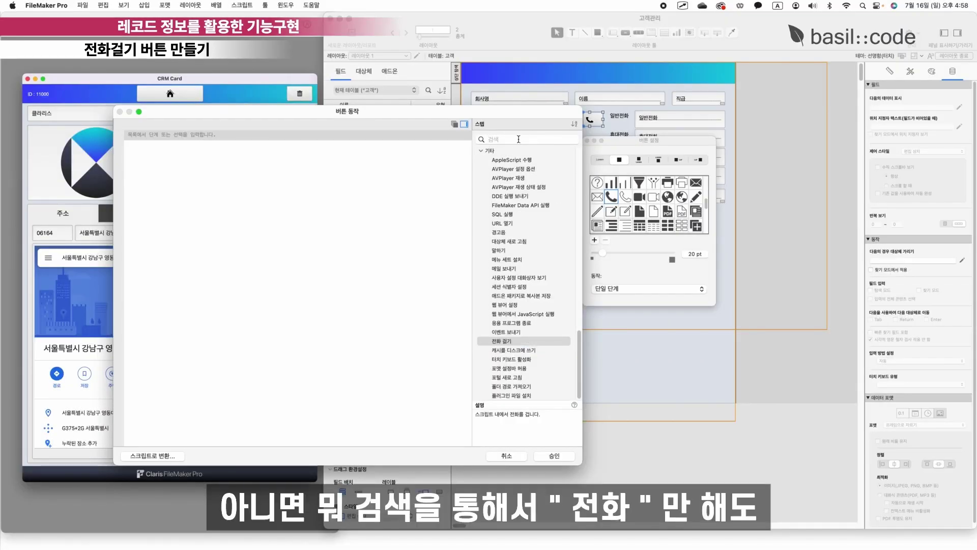
text(젆ㅗㅏ)
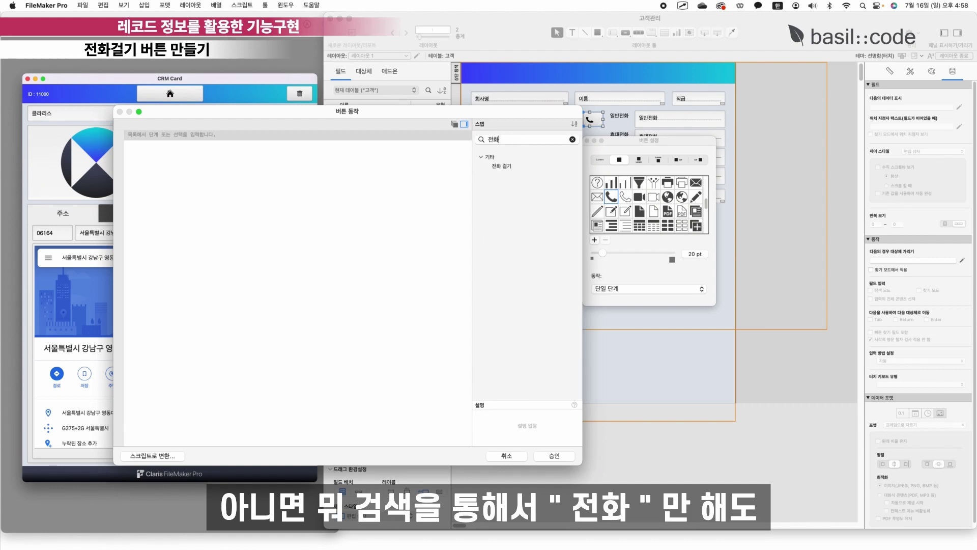
click(504, 167)
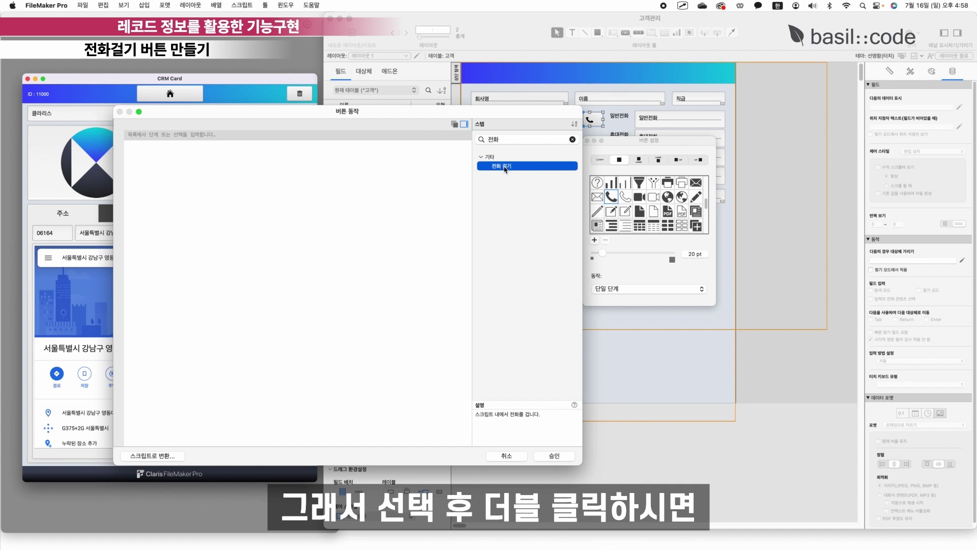
double_click(504, 167)
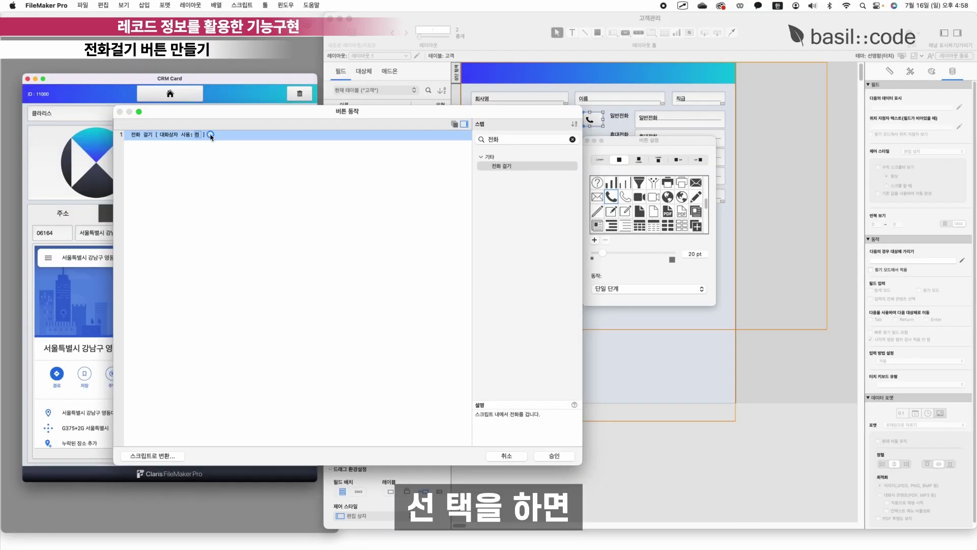
Set the 전화 걸기 number to the calculation 고객::일반전화 and confirm all dialogs.
click(210, 135)
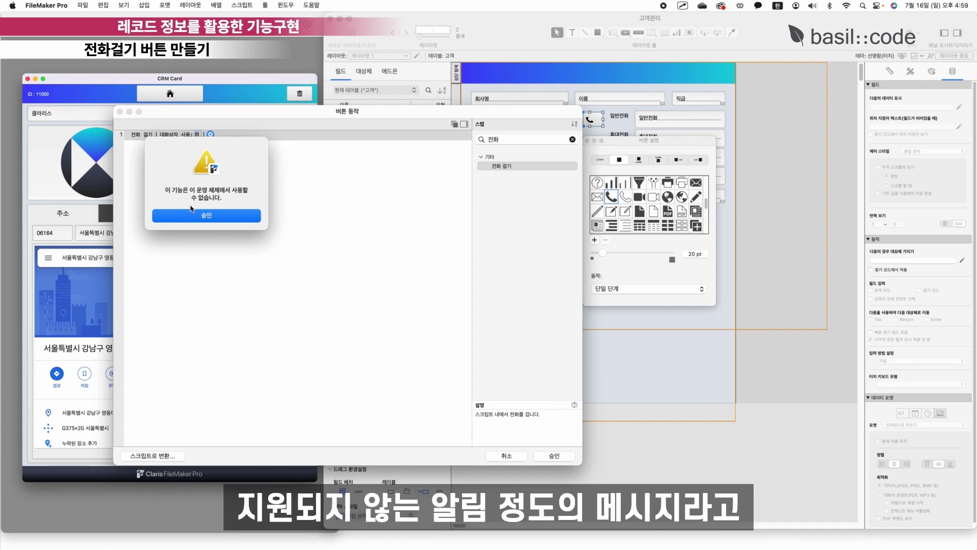
click(207, 216)
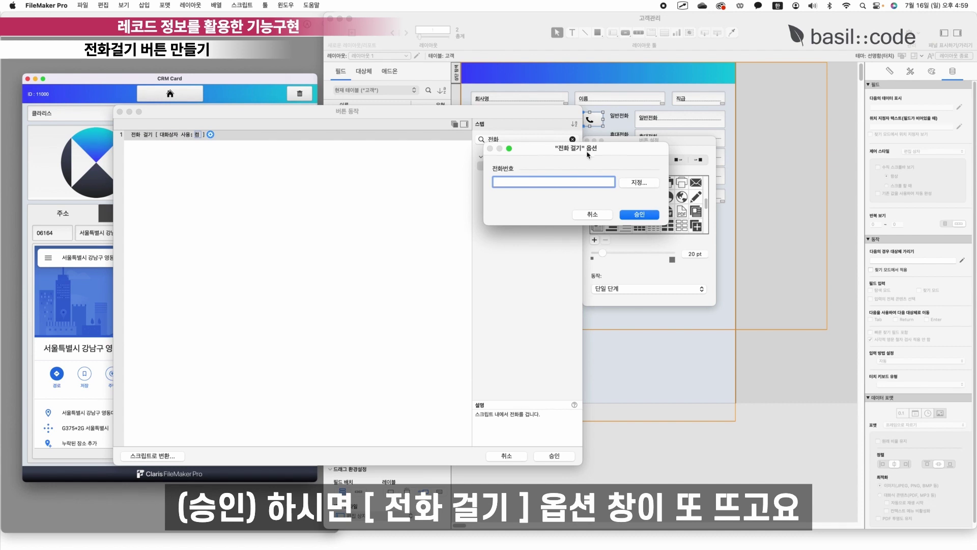
drag(580, 151, 348, 181)
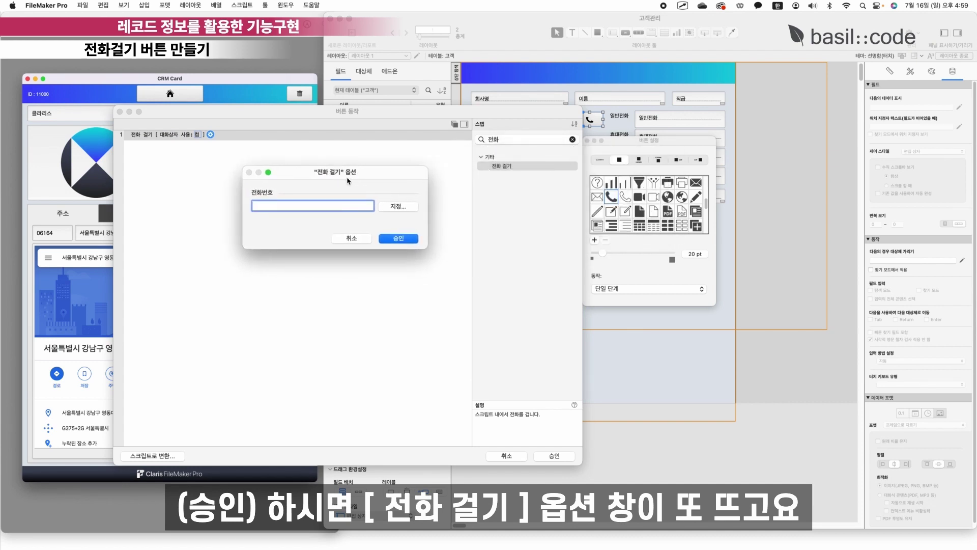
click(399, 206)
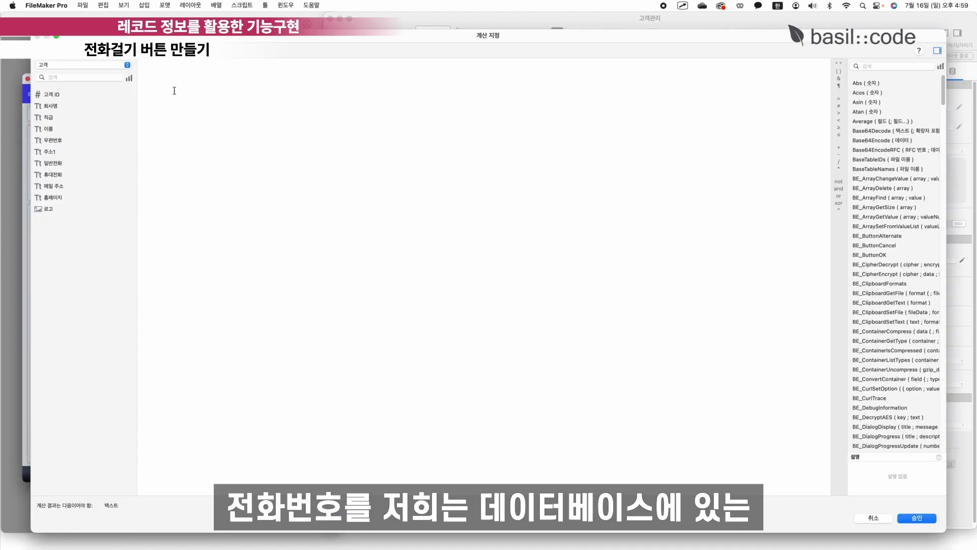
double_click(64, 164)
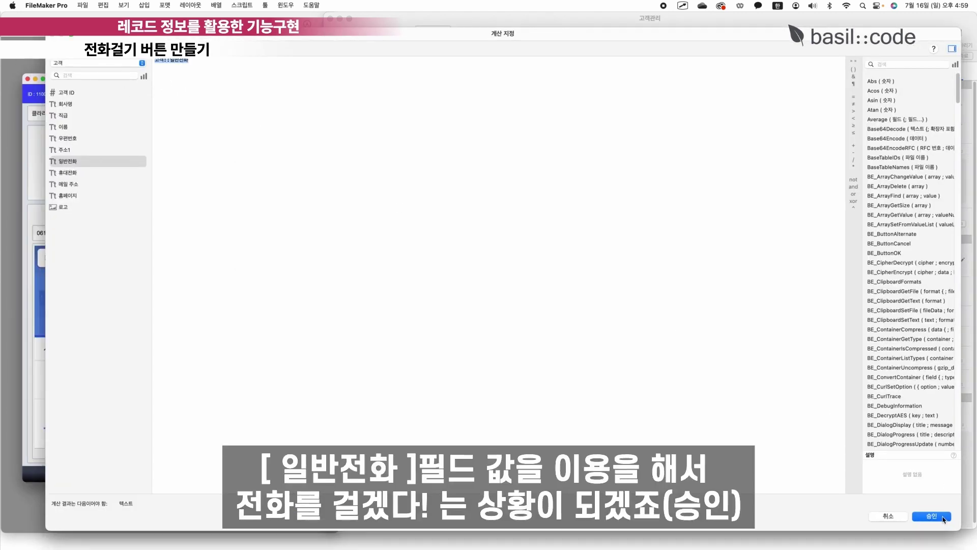
click(943, 516)
click(397, 238)
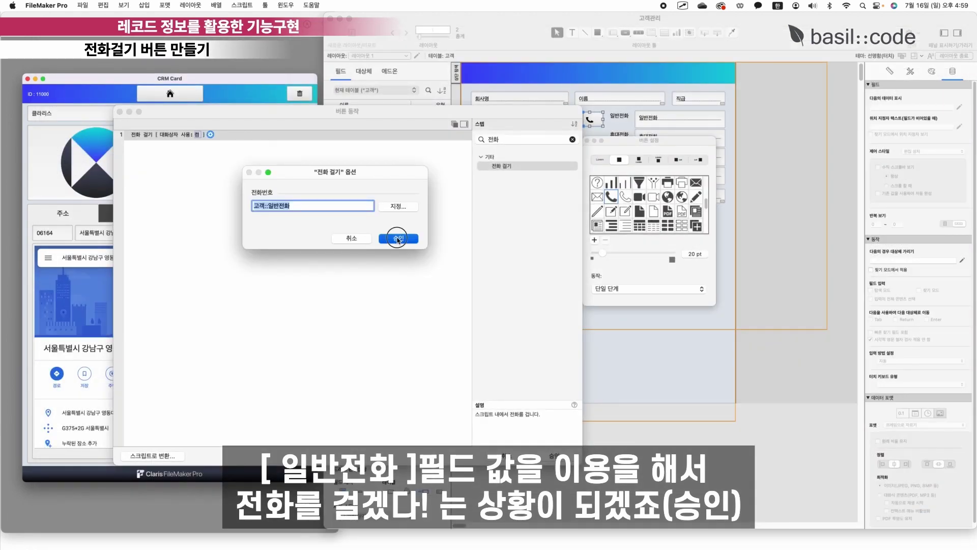
click(554, 455)
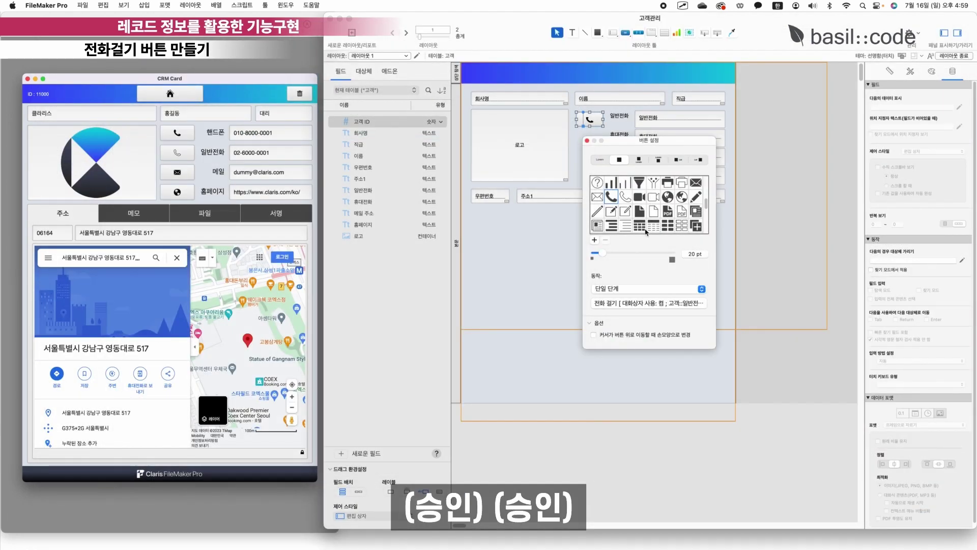
Set the phone button's top and left padding to 0 in the Appearance inspector.
click(589, 123)
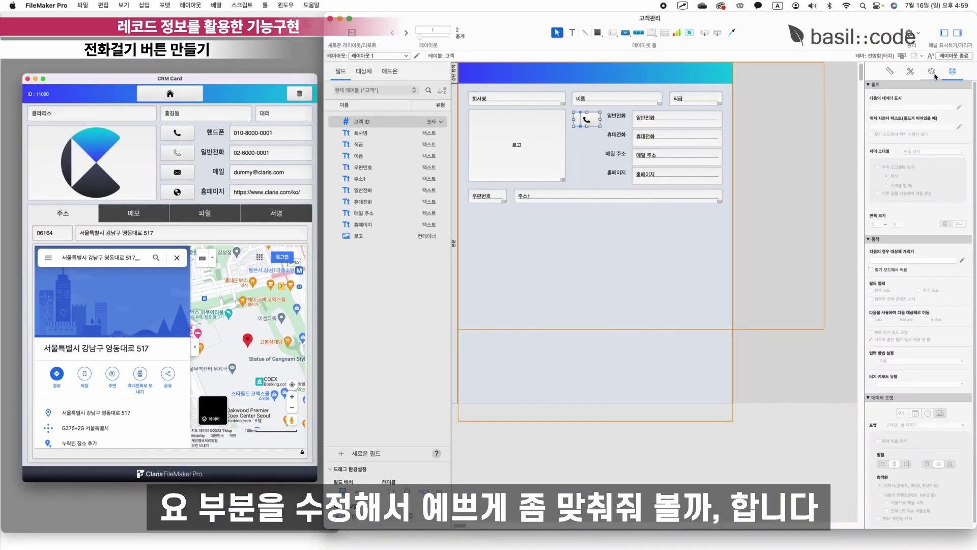
click(932, 72)
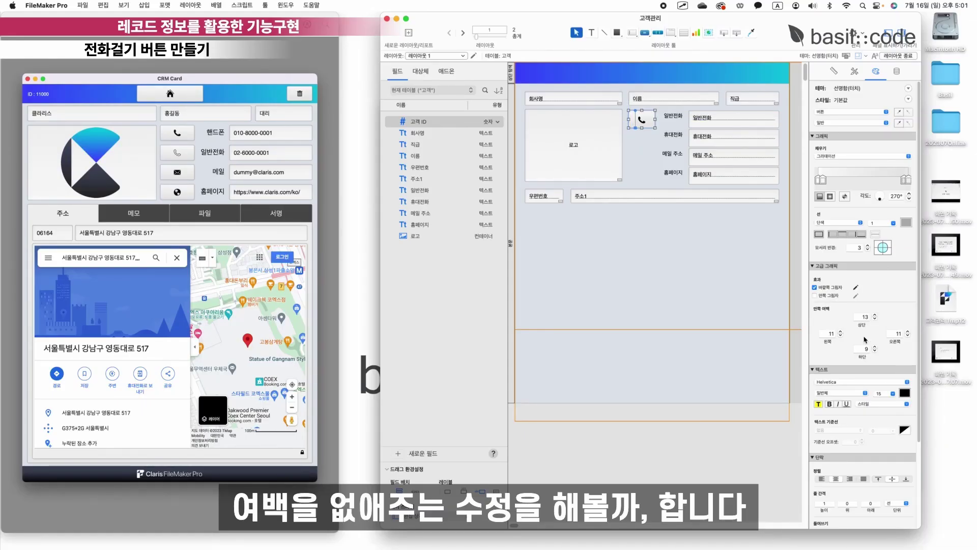
double_click(867, 316)
text(0)
key(Return)
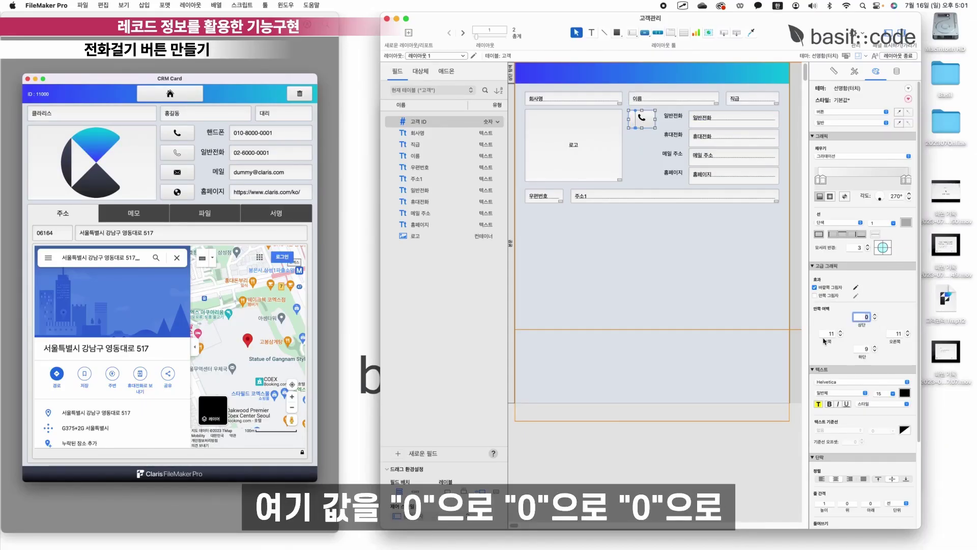
double_click(828, 333)
text(0)
key(Return)
Set its right and bottom padding to 0 and check the unclipped icon.
double_click(893, 333)
text(0)
key(Return)
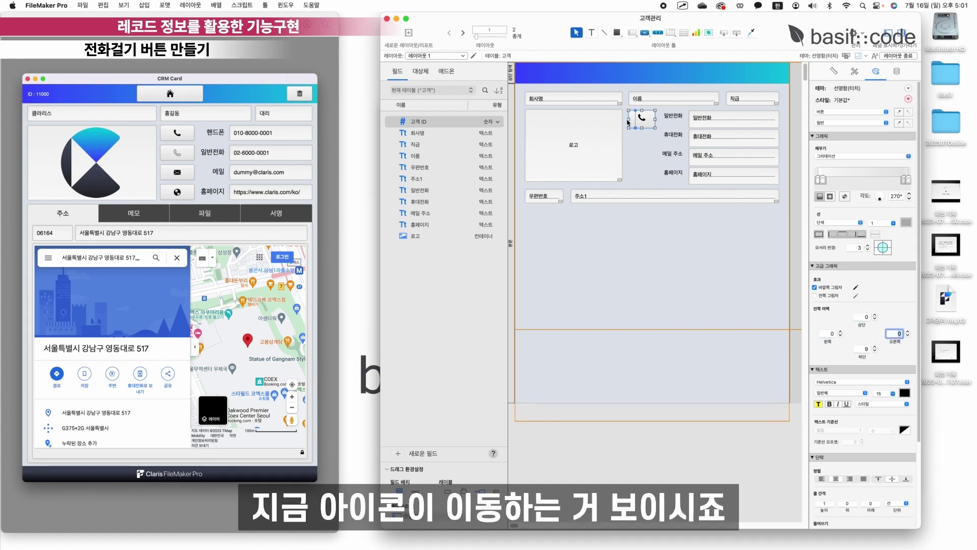
double_click(865, 348)
key(Return)
click(731, 283)
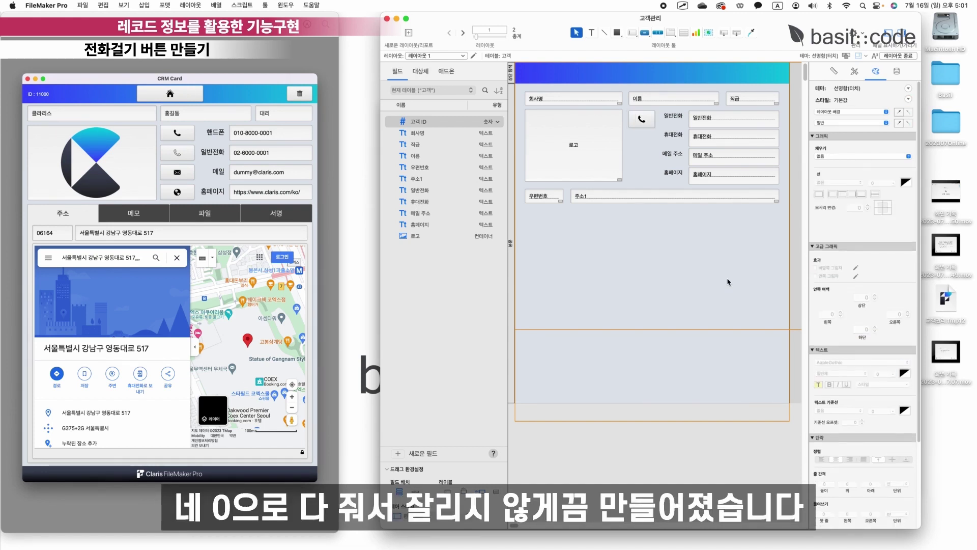
click(643, 121)
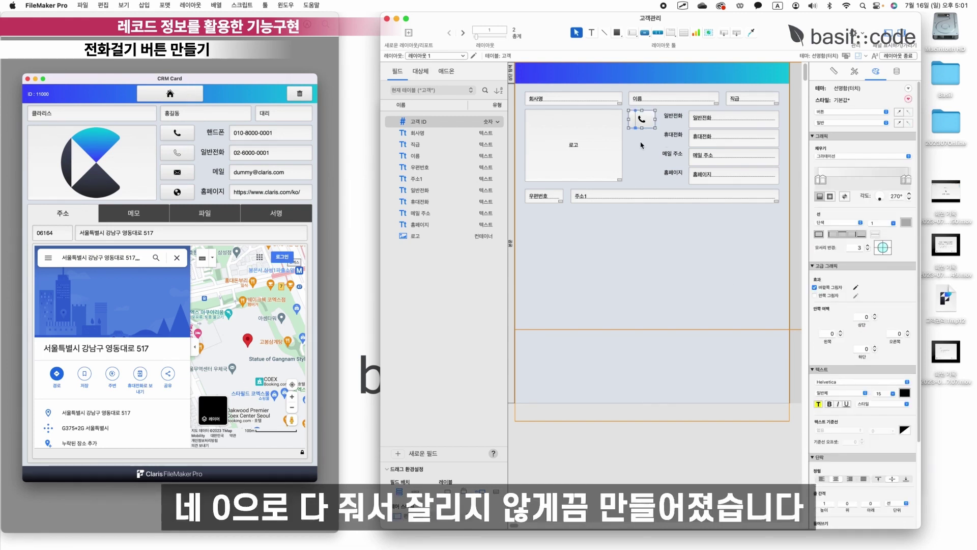
scroll(657, 134, right, 5)
Match the phone button's height to 일반전화 and paste a copy beside 휴대전화.
click(664, 125)
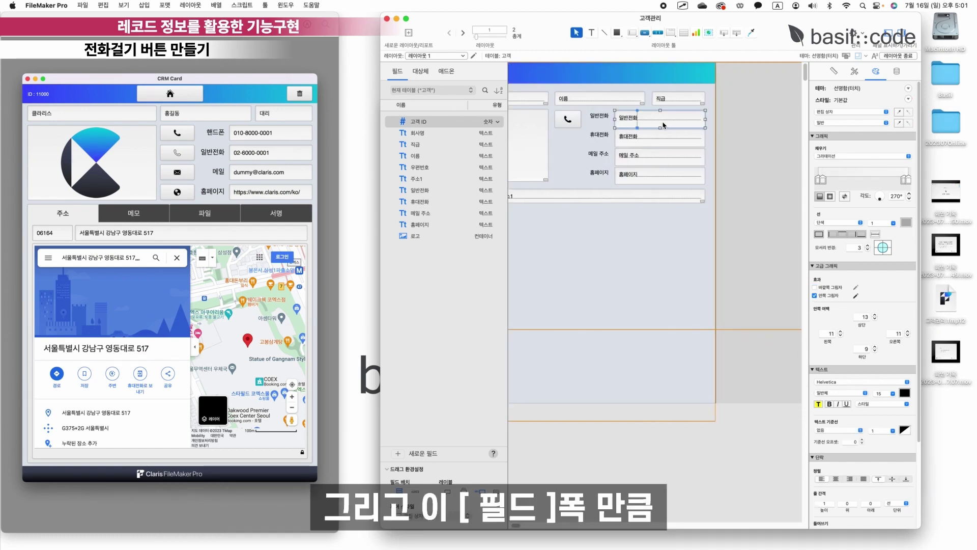
scroll(647, 124, left, 2)
drag(602, 120, 605, 129)
scroll(610, 144, left, 3)
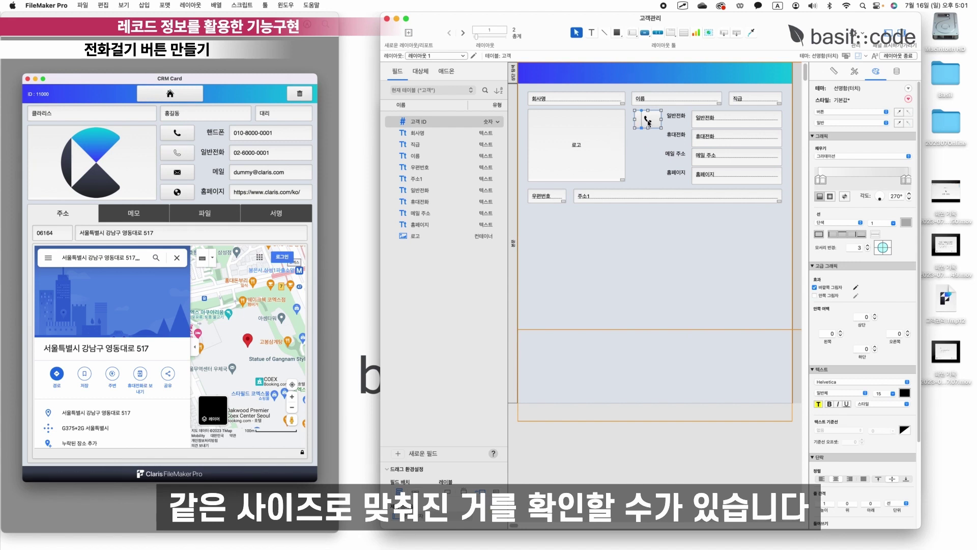
scroll(631, 122, right, 3)
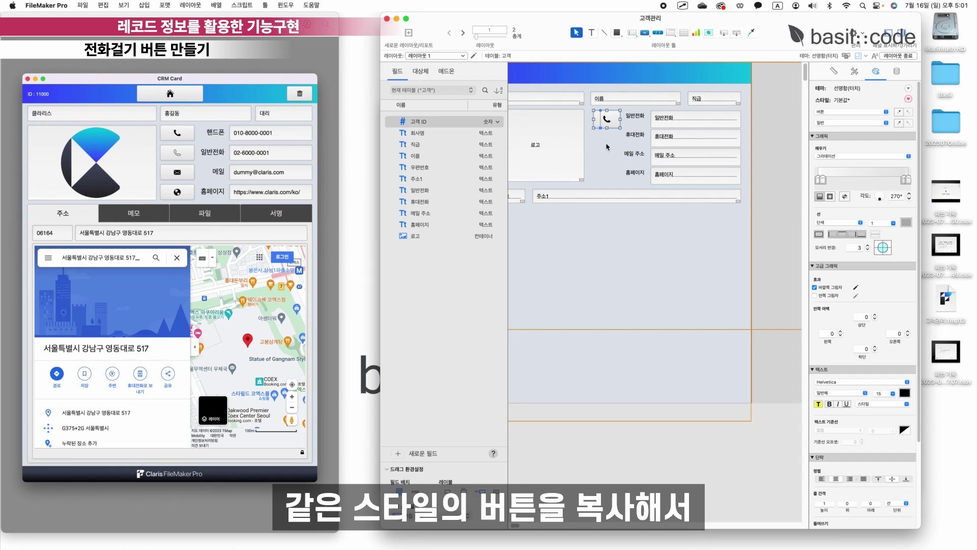
scroll(608, 145, left, 3)
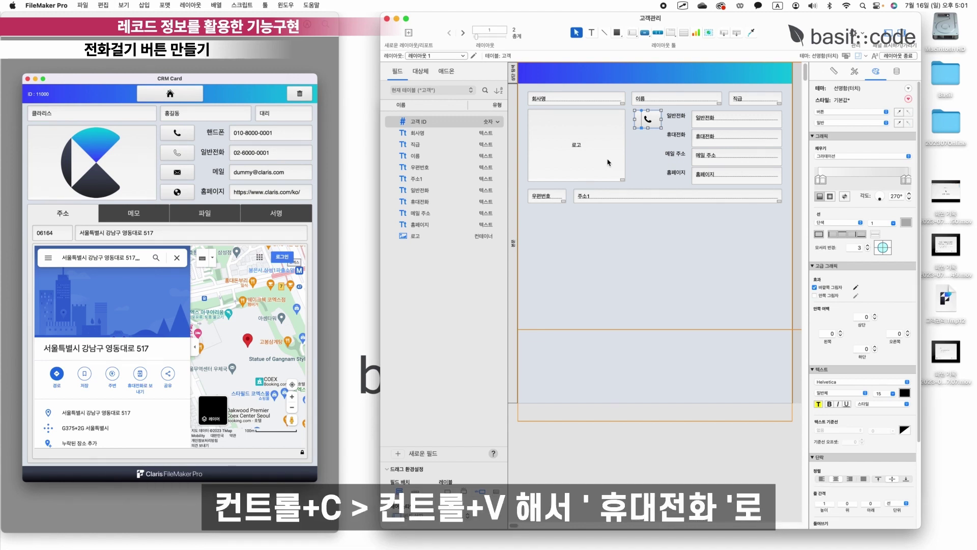
key(super+v)
drag(655, 124, 628, 173)
Change the copy's 전화 걸기 number to 고객::휴대전화, then copy and paste the button again.
double_click(648, 138)
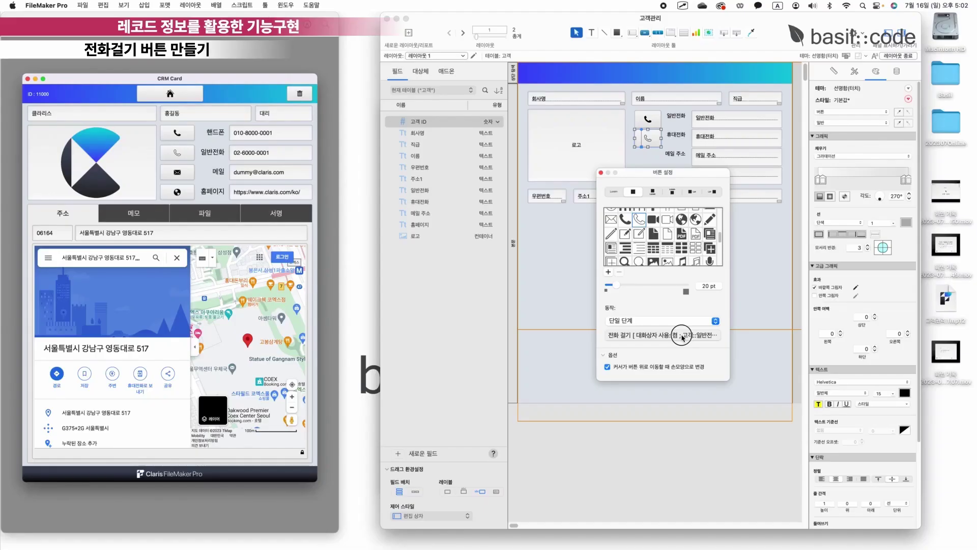
click(681, 335)
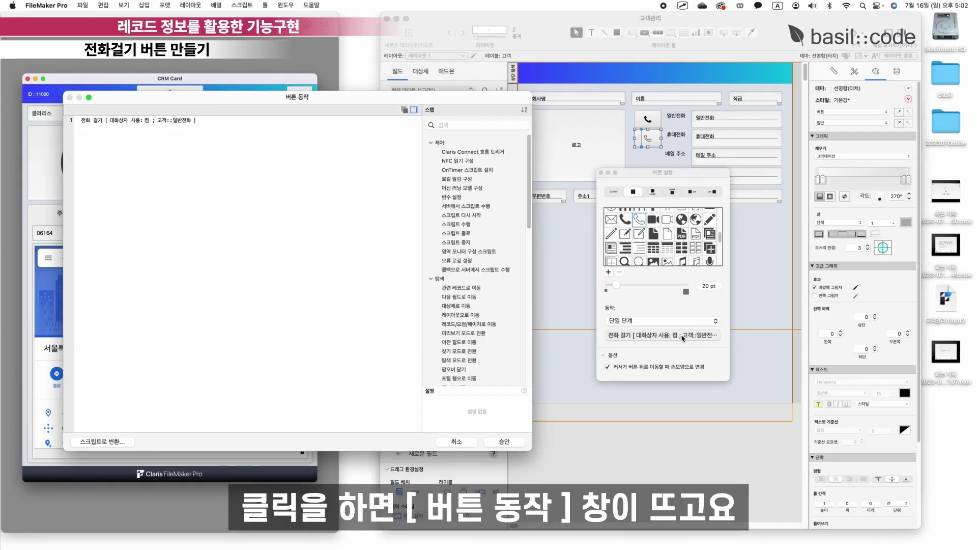
drag(283, 97, 337, 124)
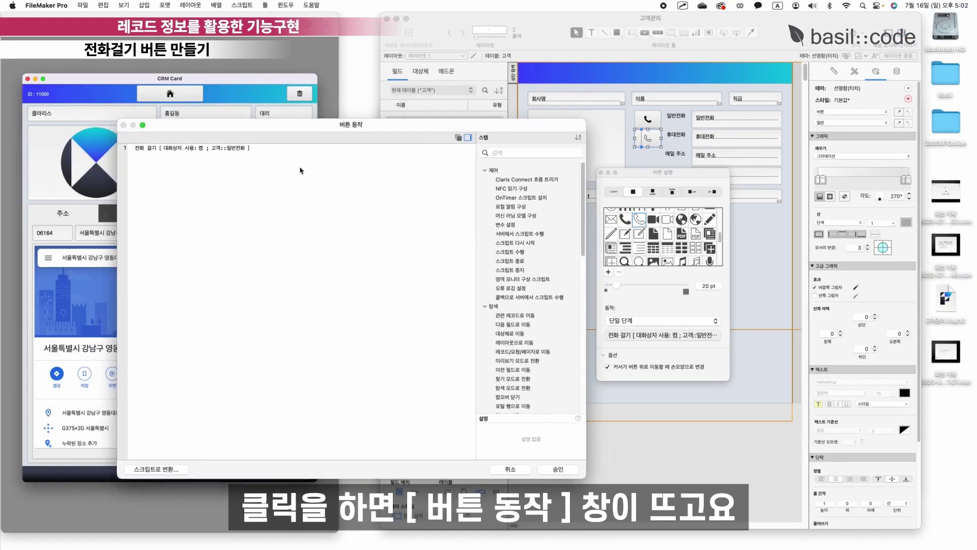
click(241, 152)
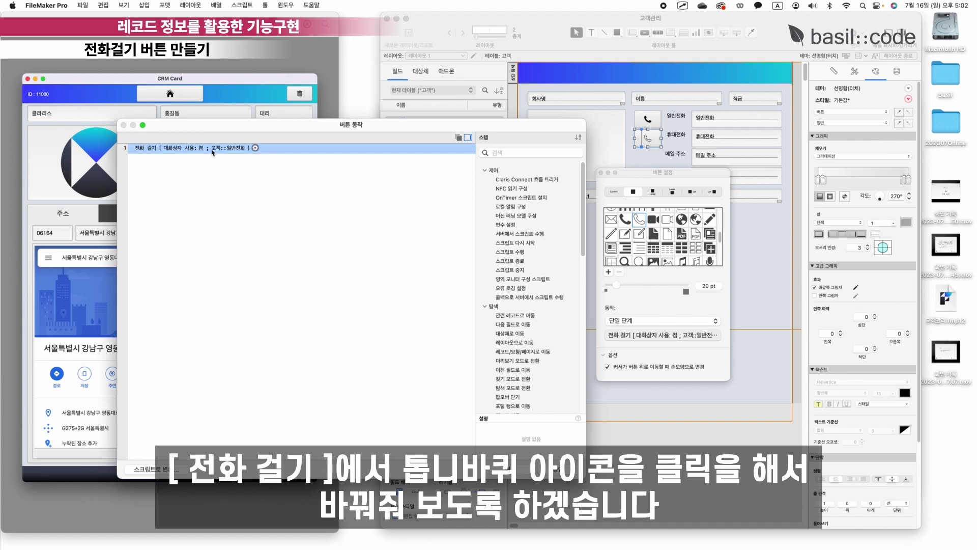
click(255, 148)
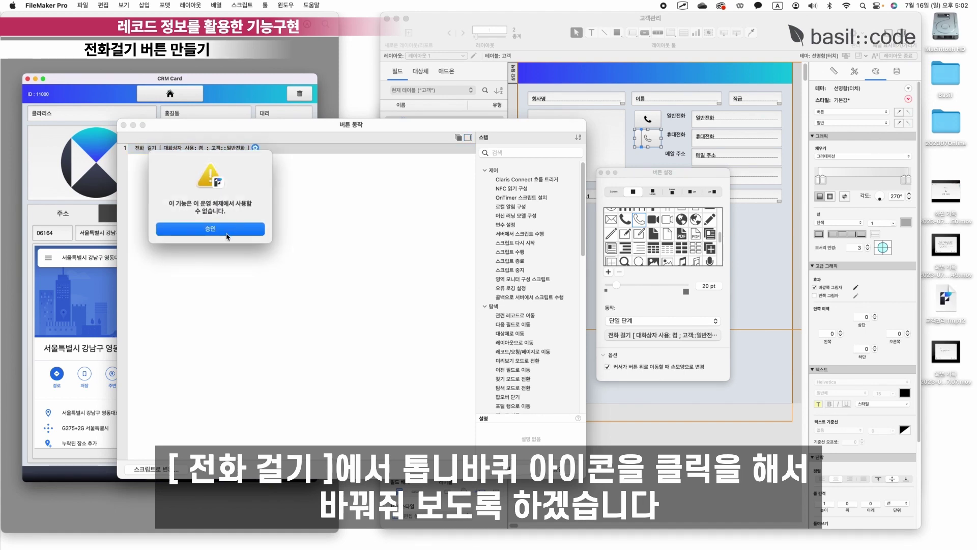
click(229, 229)
click(398, 208)
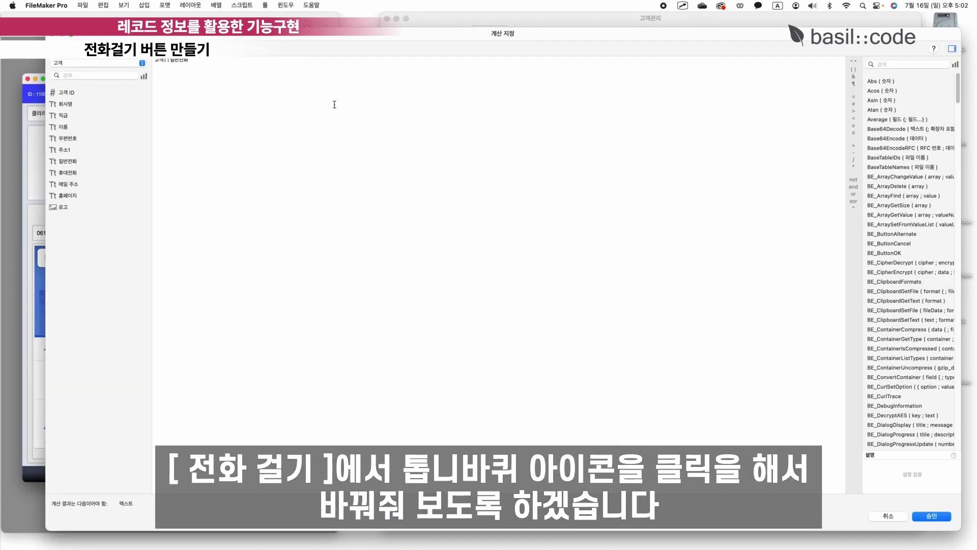
key(BackSpace)
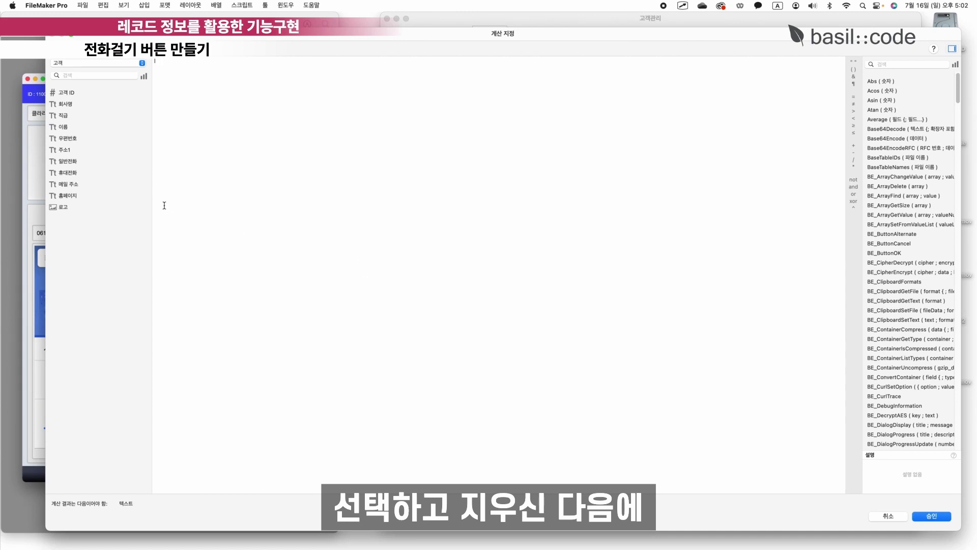
click(68, 173)
double_click(69, 173)
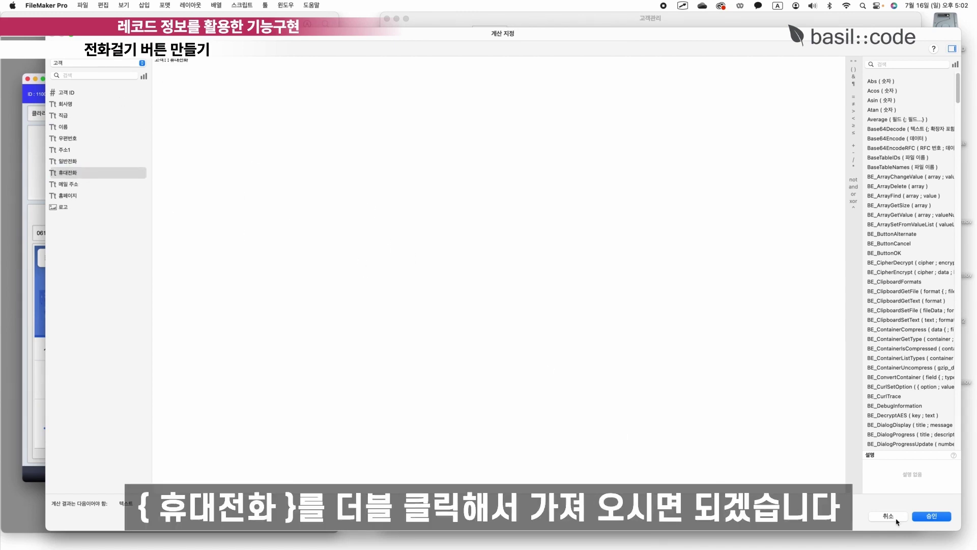
click(925, 516)
click(389, 239)
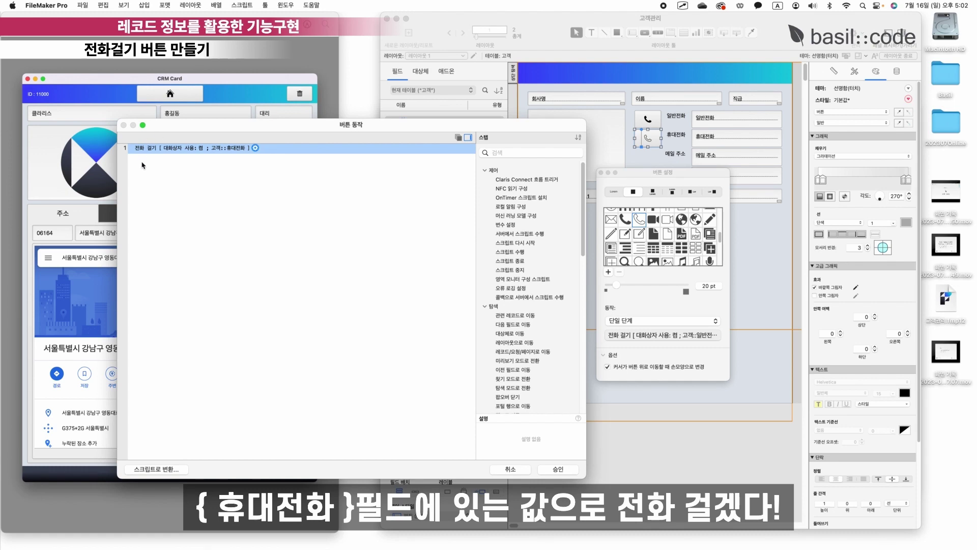
click(558, 468)
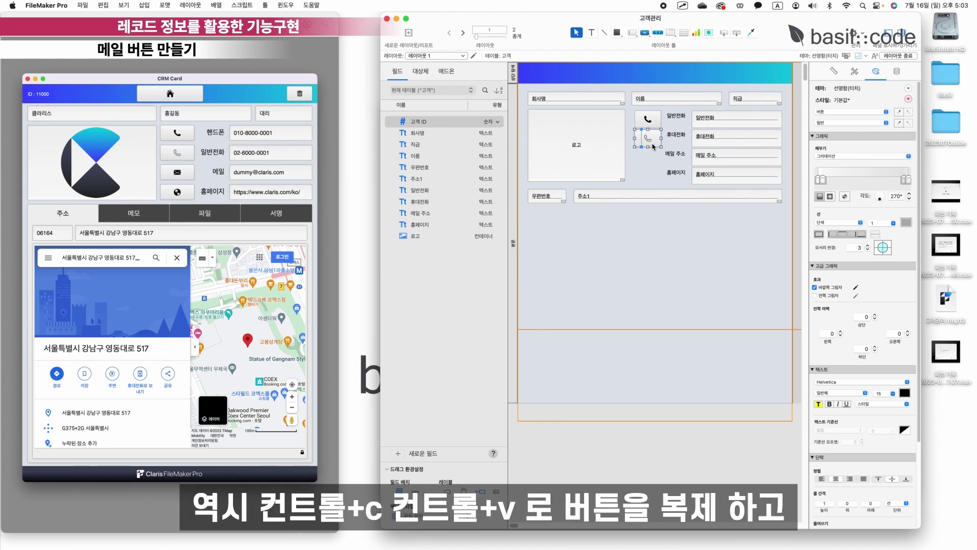
key(ctrl+c)
key(ctrl+v)
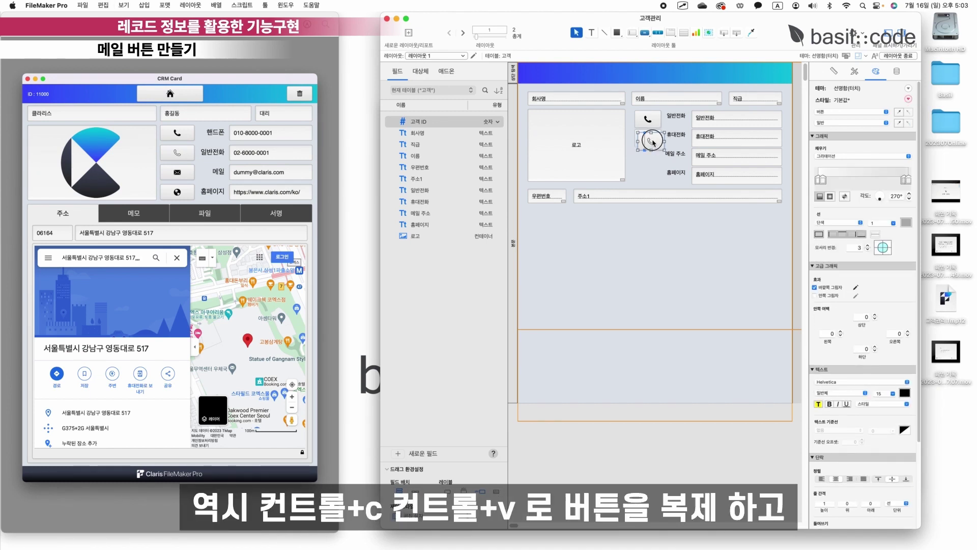
Place the third button below, give it an envelope icon, and swap 전화 걸기 for 메일 보내기.
drag(649, 138, 650, 156)
double_click(647, 157)
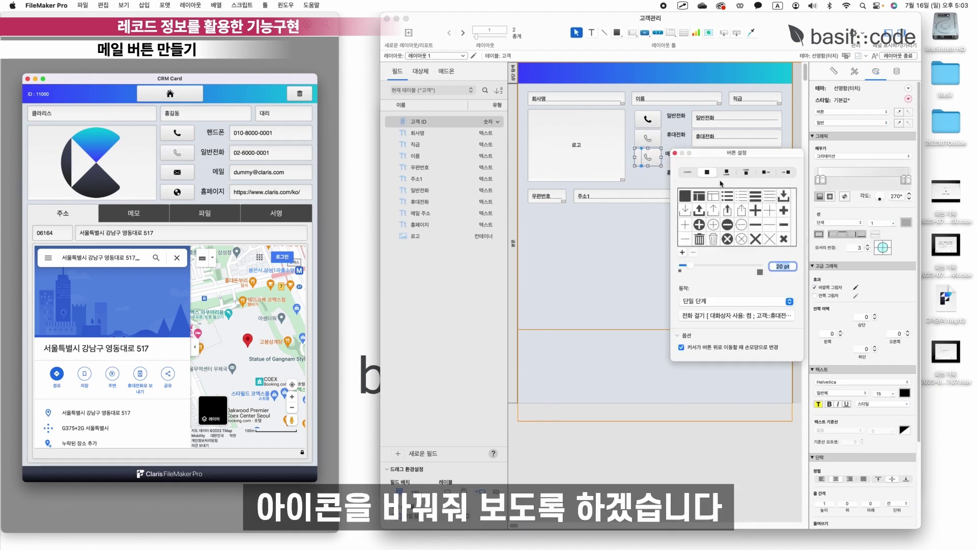
scroll(743, 220, down, 3)
click(784, 205)
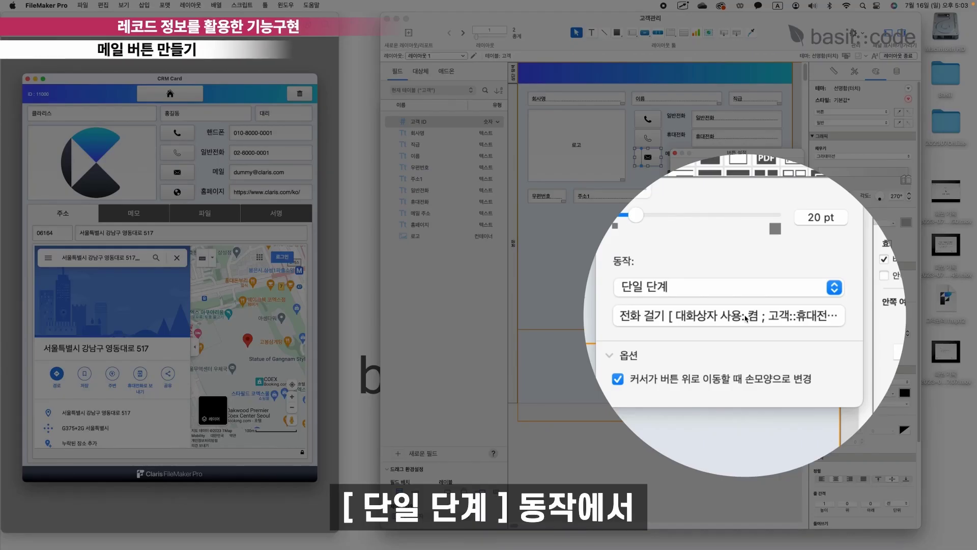
click(745, 315)
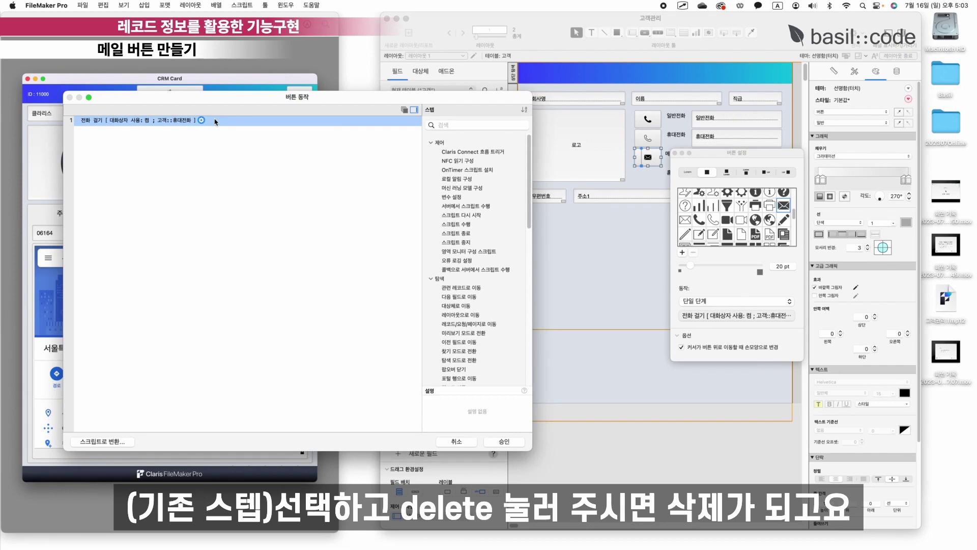
key(Delete)
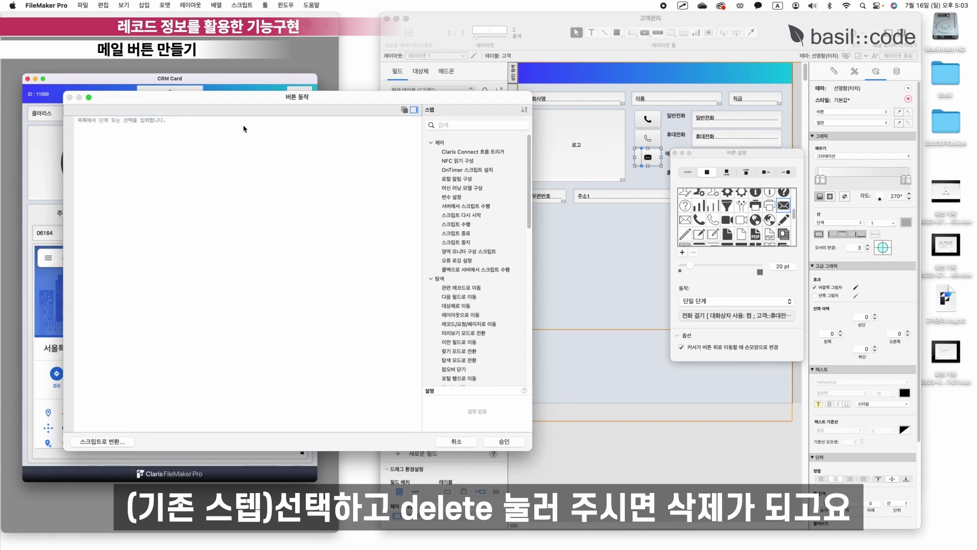
click(245, 122)
scroll(474, 305, down, 15)
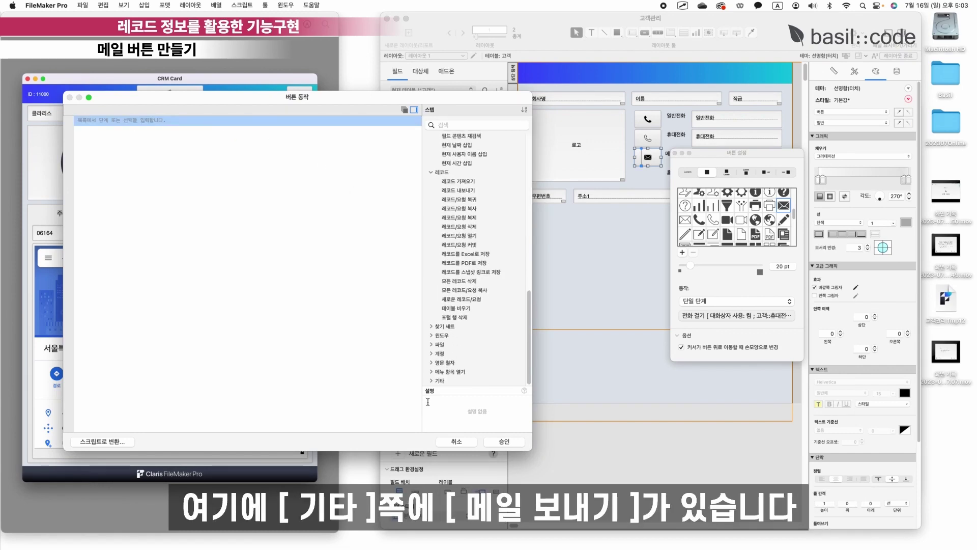
click(431, 380)
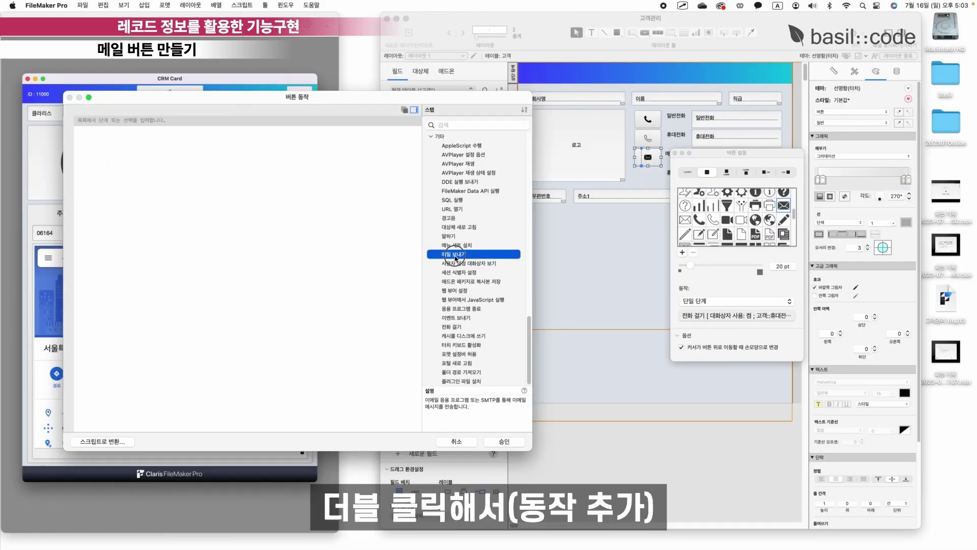
double_click(455, 254)
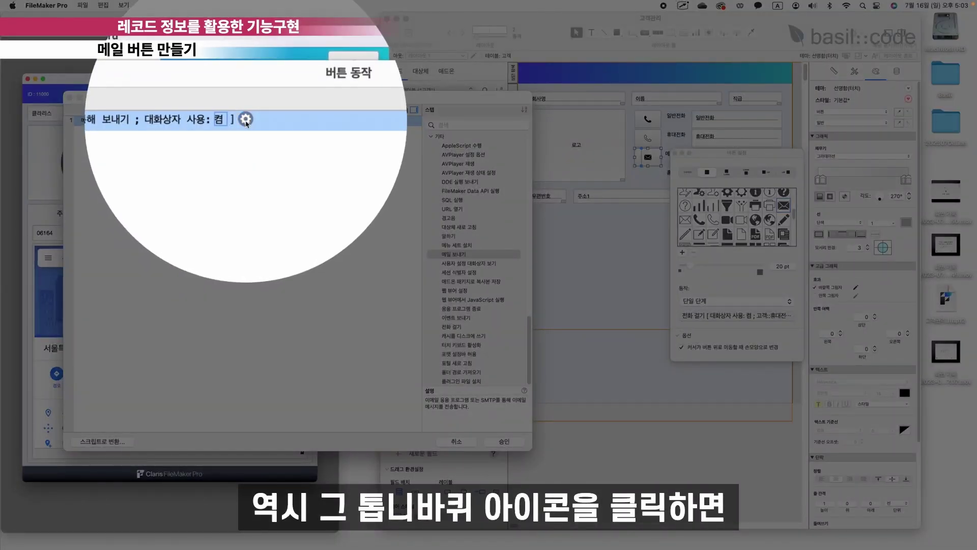
Send 메일 보내기 via the e-mail client, addressed to the 고객::메일 주소 field.
click(246, 120)
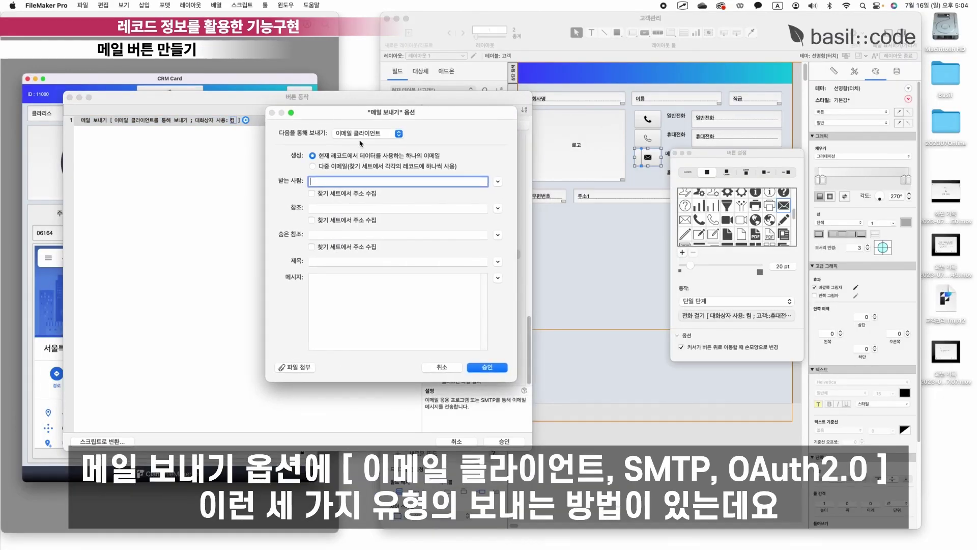
click(398, 134)
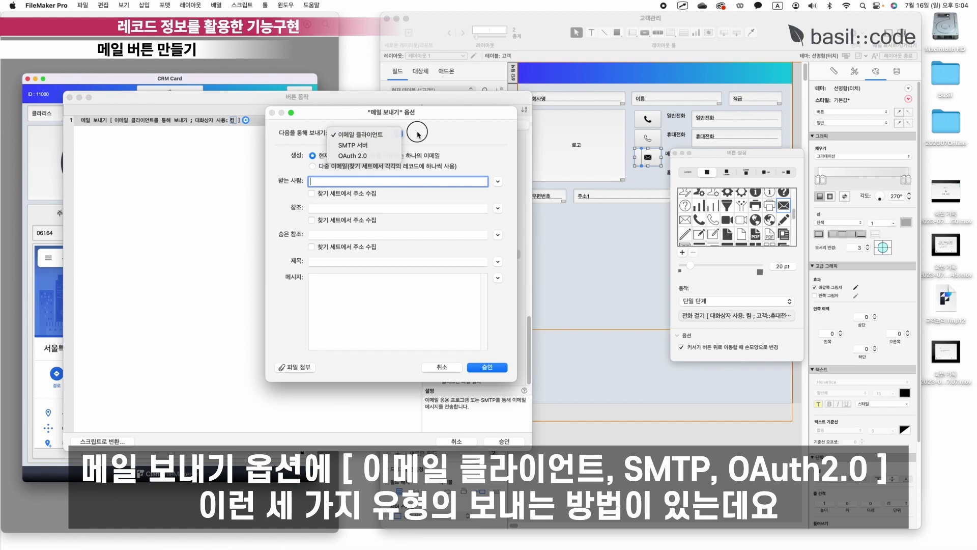
click(399, 136)
click(399, 136)
click(398, 135)
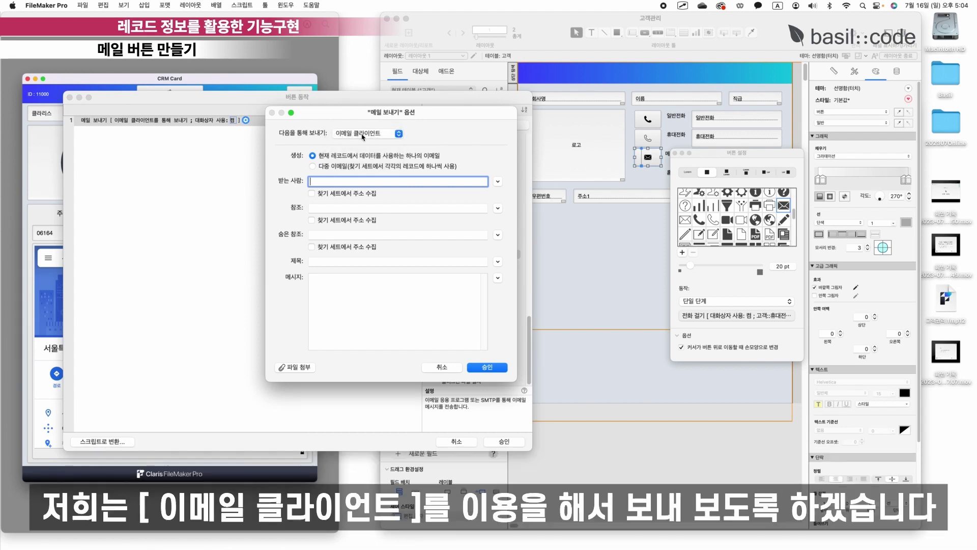
click(436, 135)
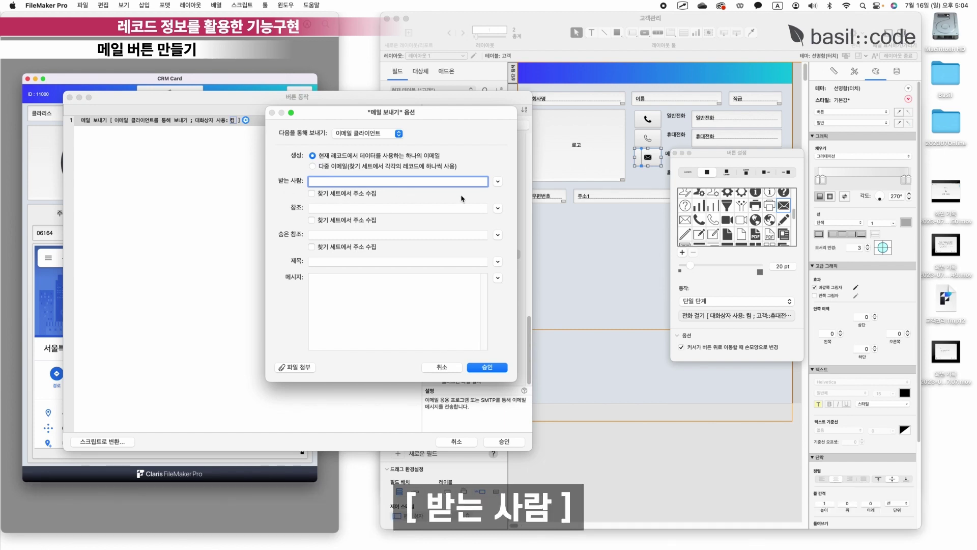
click(497, 182)
click(518, 196)
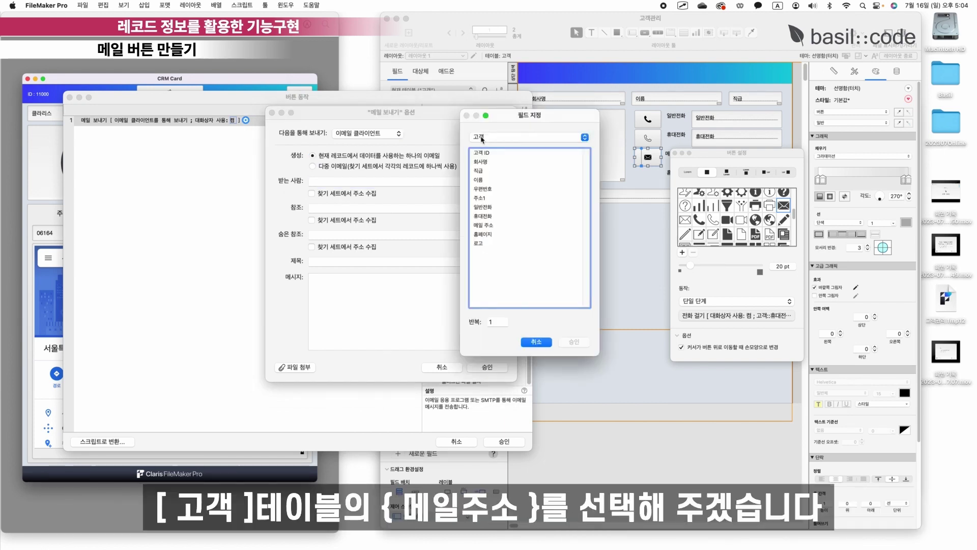
click(491, 227)
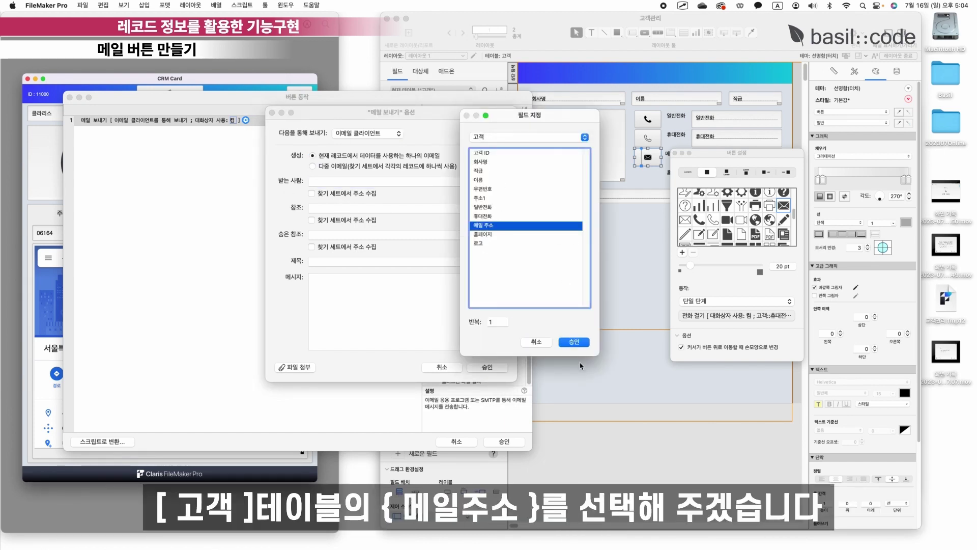
click(574, 342)
key(Tab)
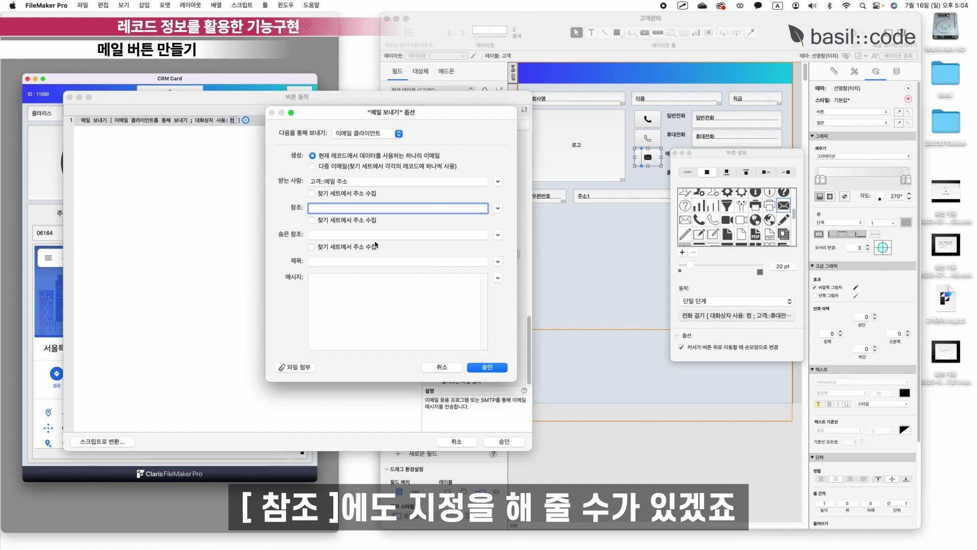
click(372, 263)
Set the email subject to the calculation text "[바질코드]".
click(497, 261)
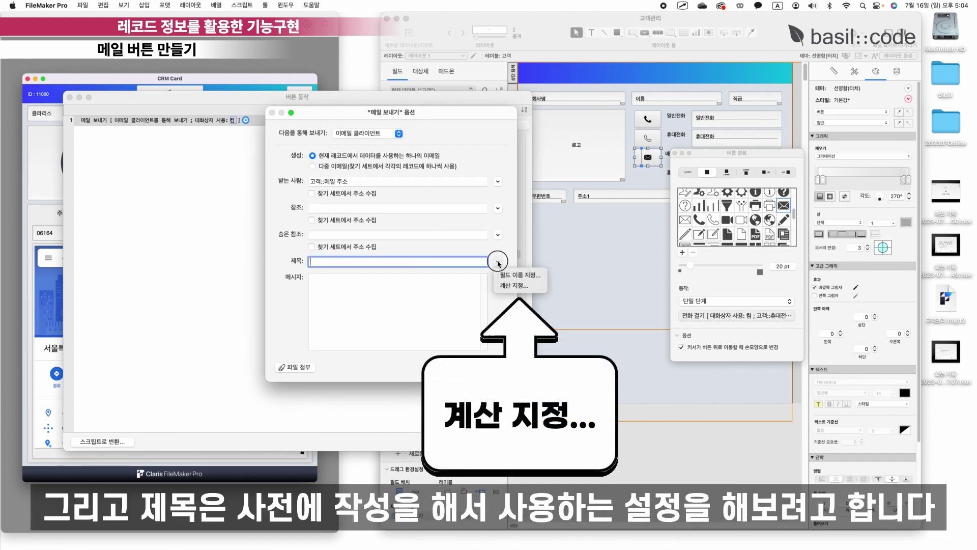
click(510, 288)
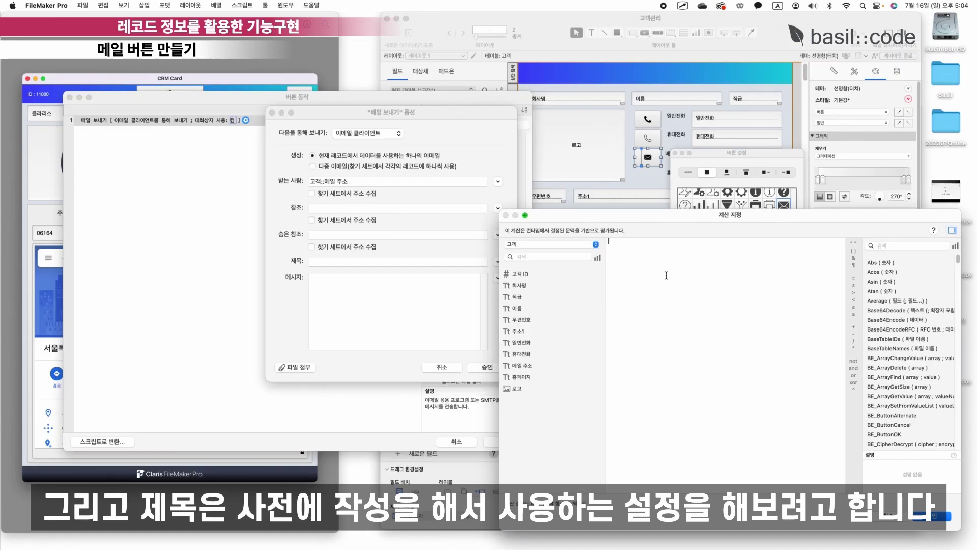
text("")
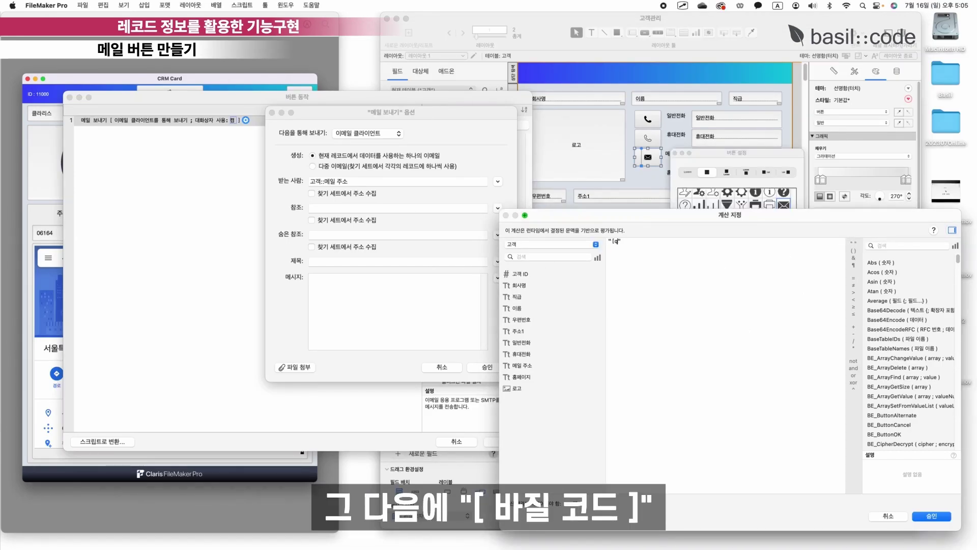
text([)
key(ctrl+space)
text(바질코드])
key(super+a)
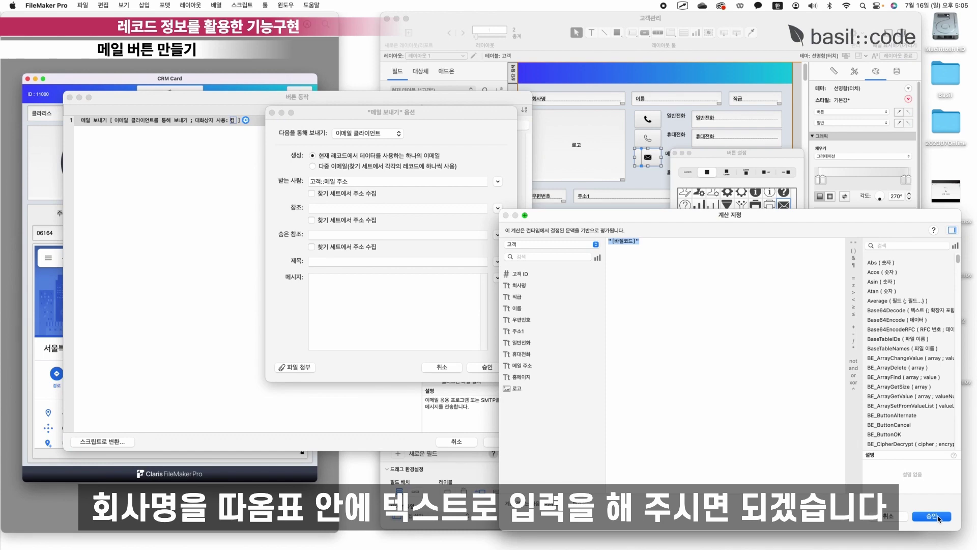
click(931, 516)
click(395, 294)
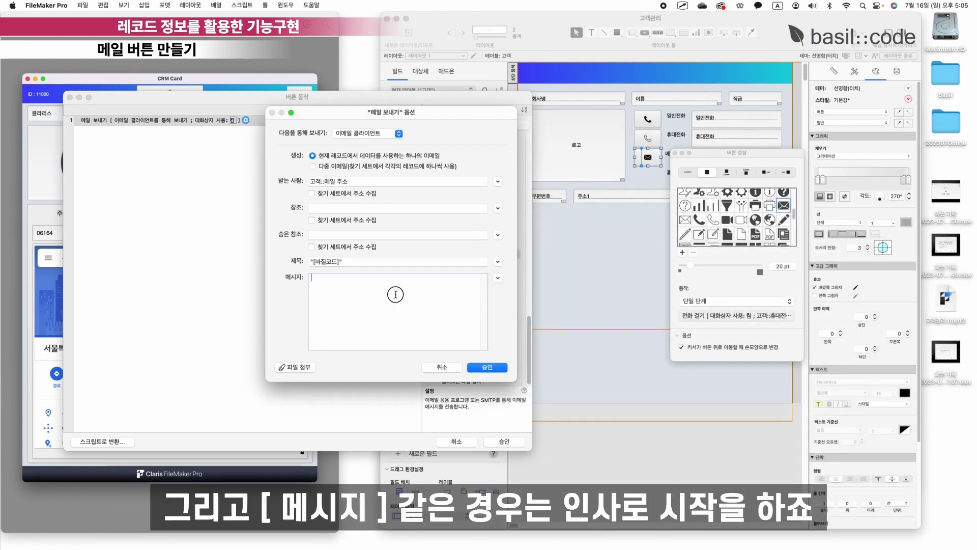
Start the message calculation with "안녕하세요." & 고객::이름.
click(497, 278)
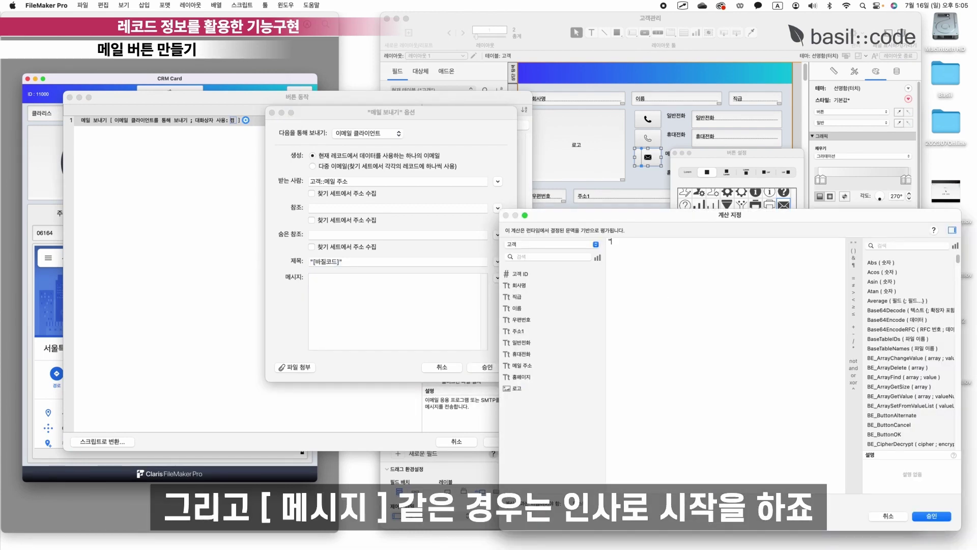
text(")
key(Caps_Lock)
text(안녕하세요.)
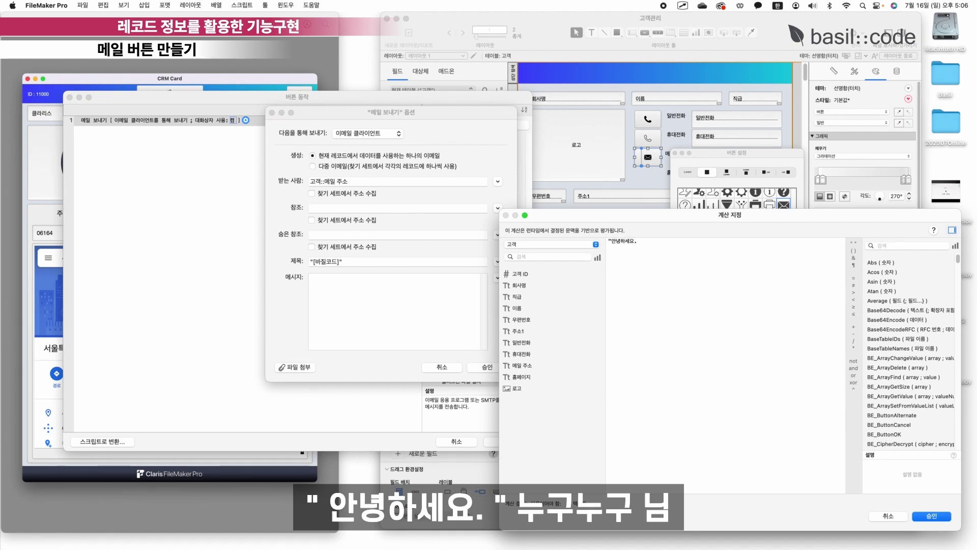
text(")
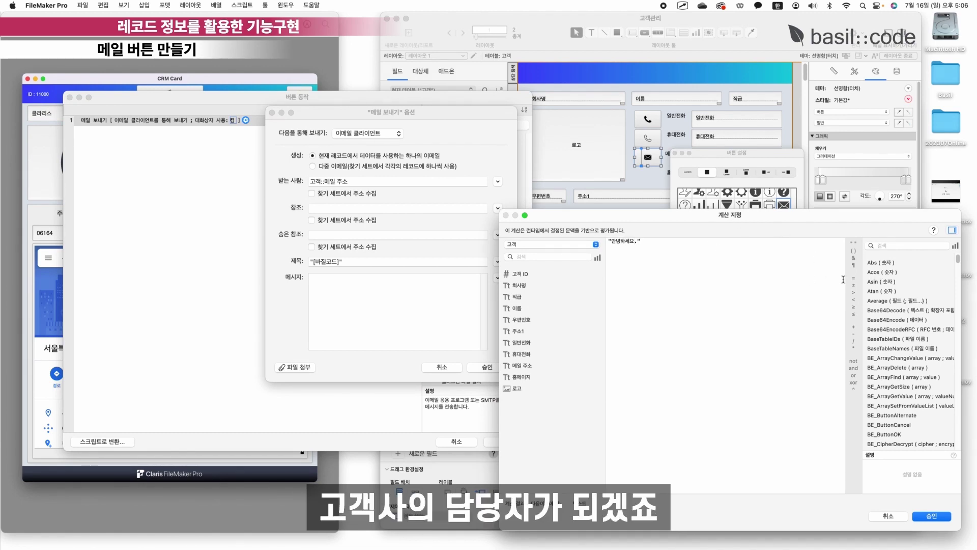
click(760, 252)
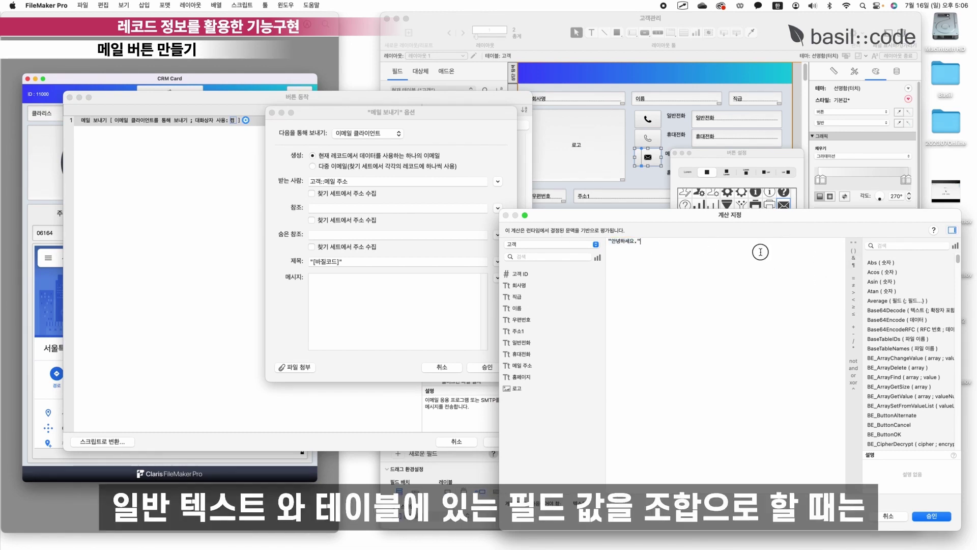
click(854, 259)
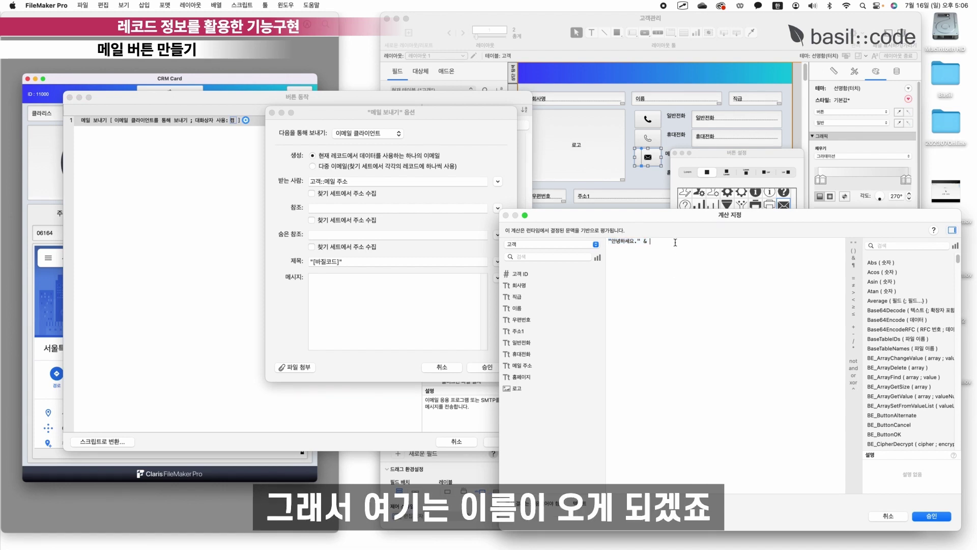
click(527, 309)
double_click(527, 309)
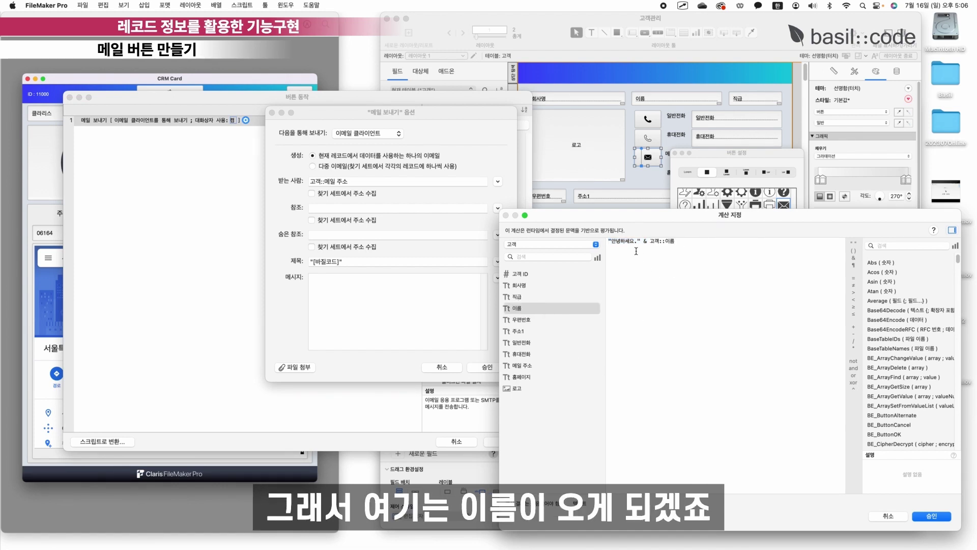
Append a "님." sign-off with the sender's name and confirm the message.
mouse_move(647, 241)
mouse_down()
mouse_move(693, 242)
mouse_move(652, 241)
mouse_up()
key(Right)
key(Left)
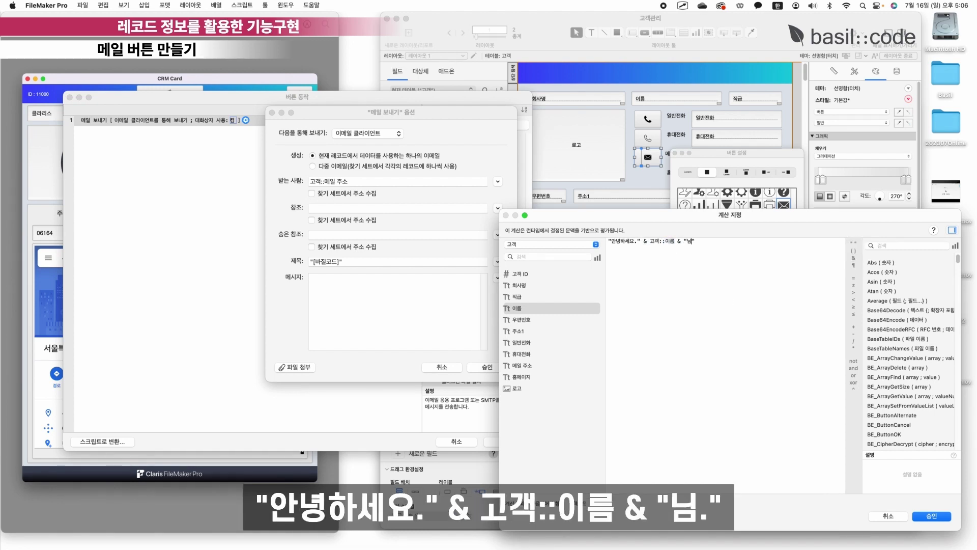
click(932, 516)
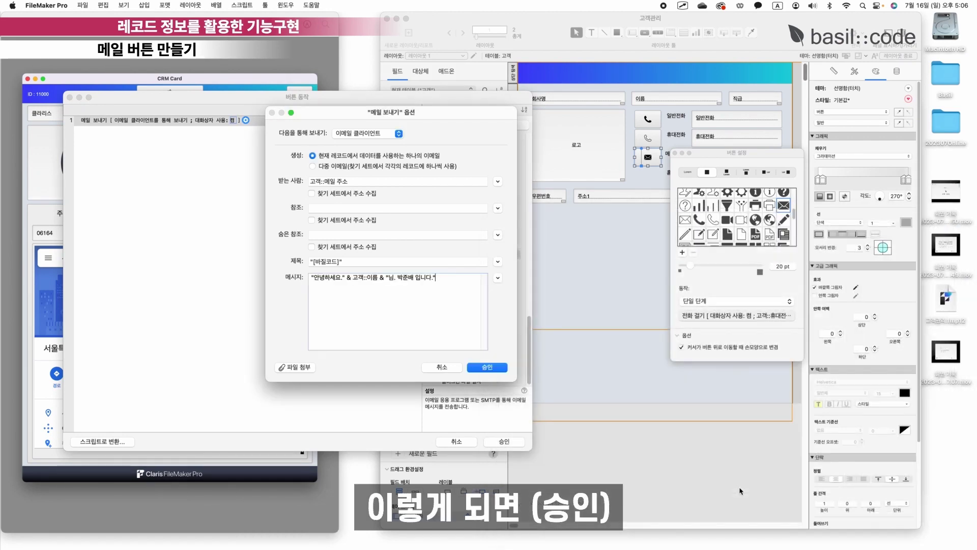
drag(348, 279, 305, 278)
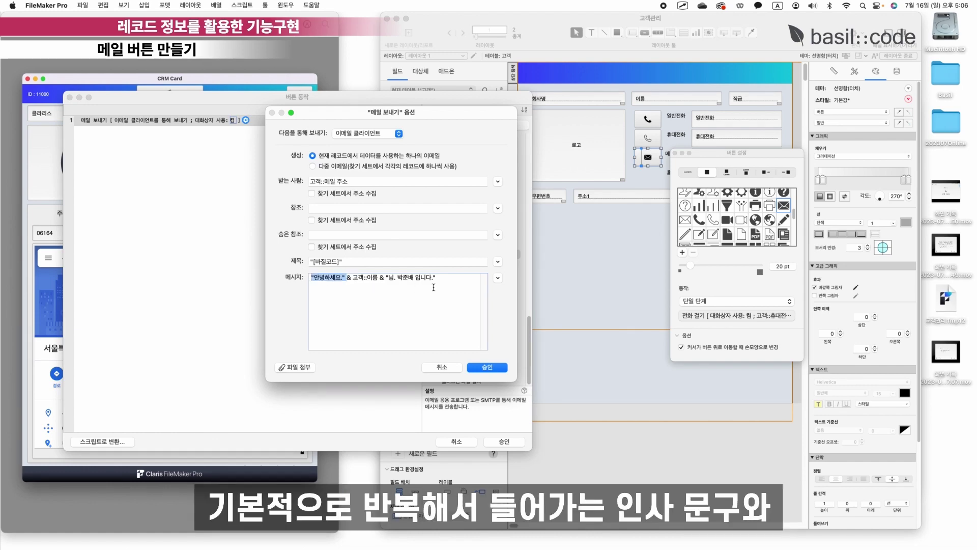
click(306, 279)
drag(383, 277, 436, 277)
click(443, 295)
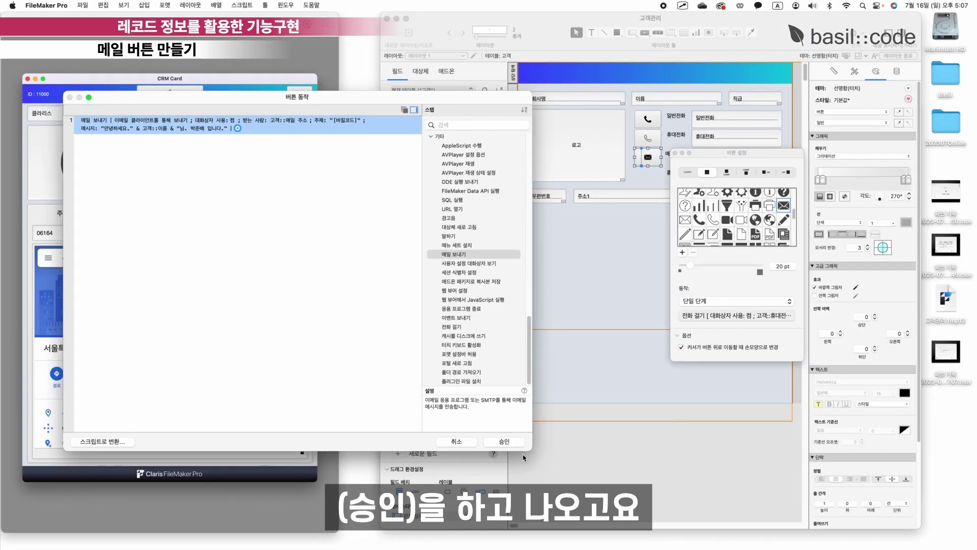
Accept the finished mail action and Option-drag a copy of the mail button just below it.
click(517, 444)
click(662, 187)
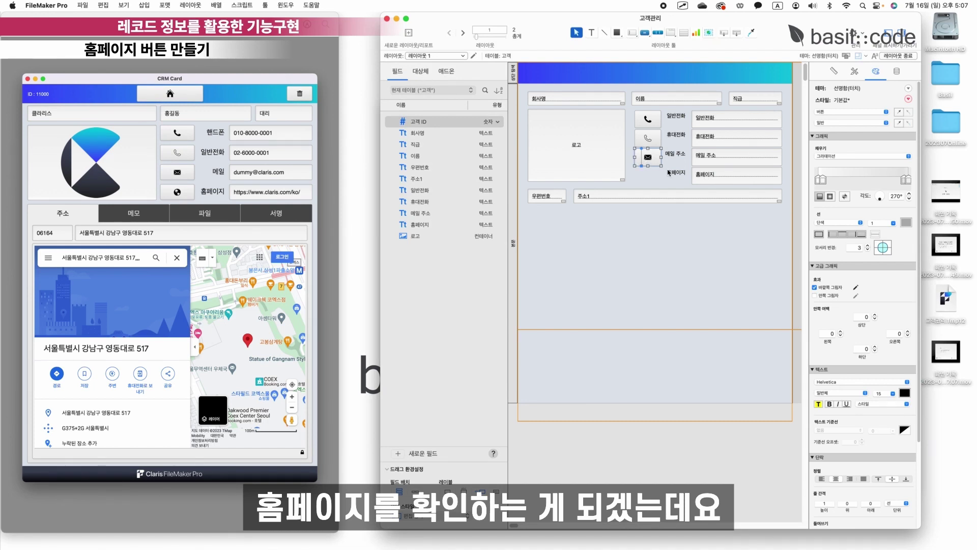
drag(652, 159, 653, 179)
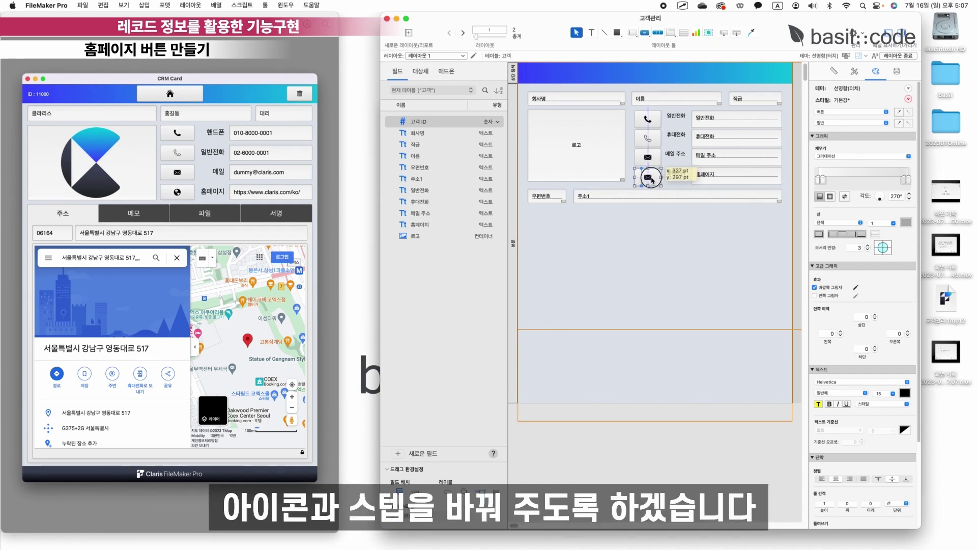
Give the duplicated button a globe icon in 버튼 설정.
double_click(649, 176)
scroll(744, 257, down, 8)
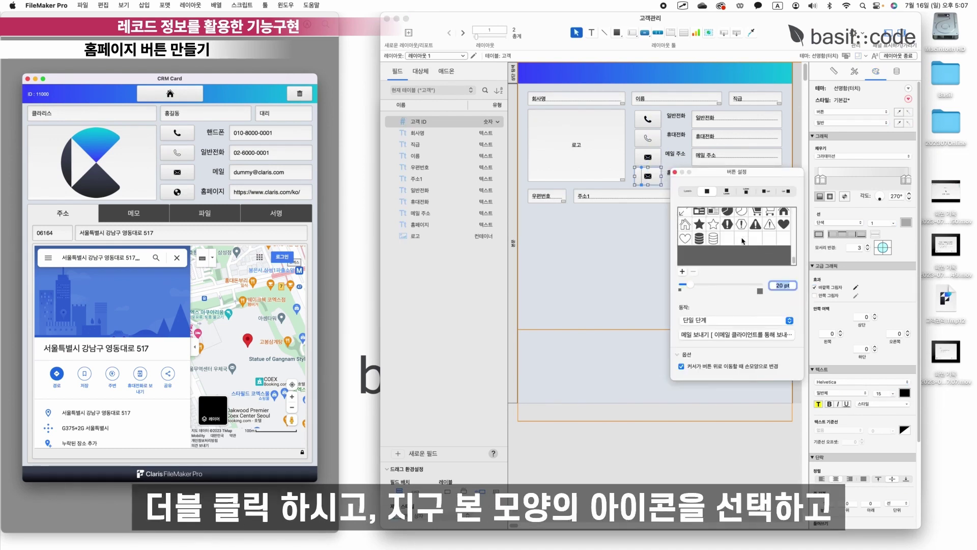
click(755, 259)
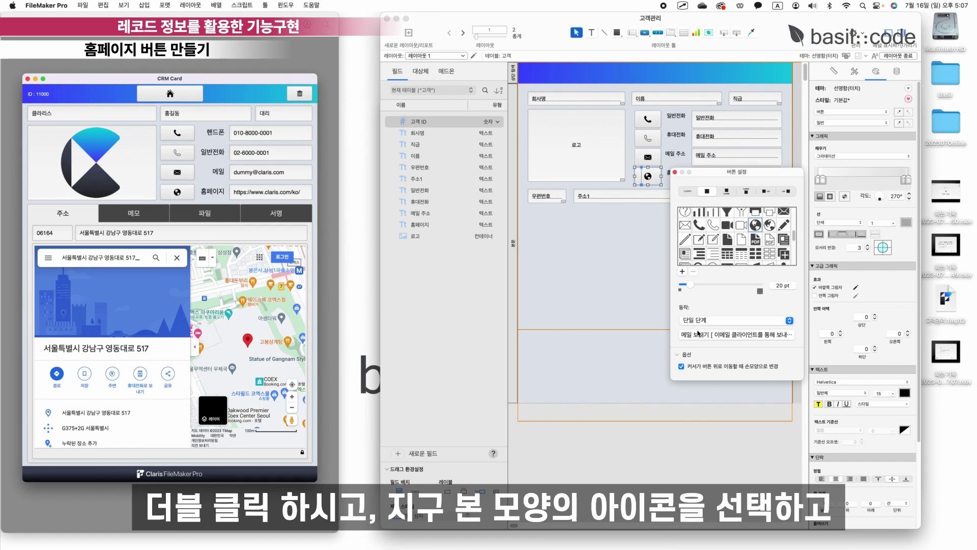
click(714, 335)
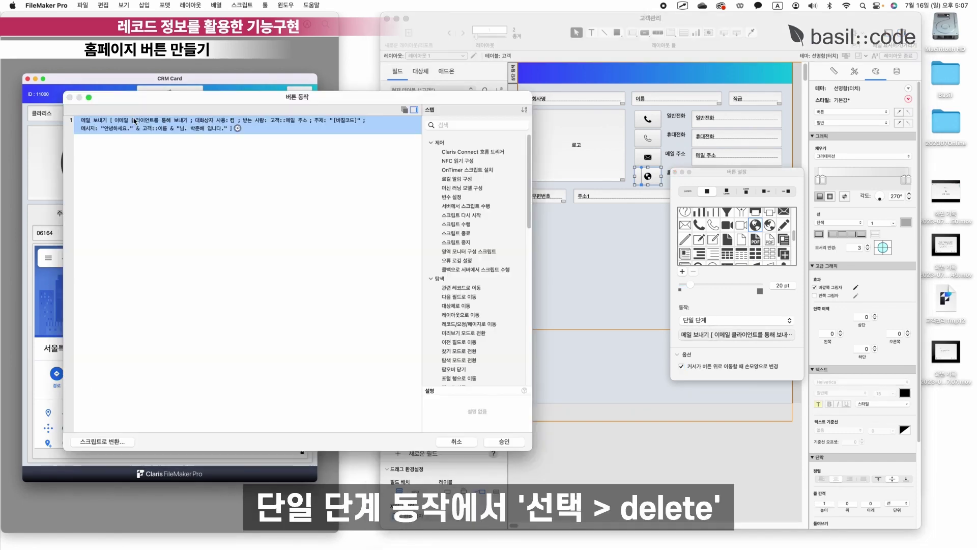
Replace the copied 메일 보내기 step with a URL 열기 step.
key(Delete)
scroll(458, 255, down, 15)
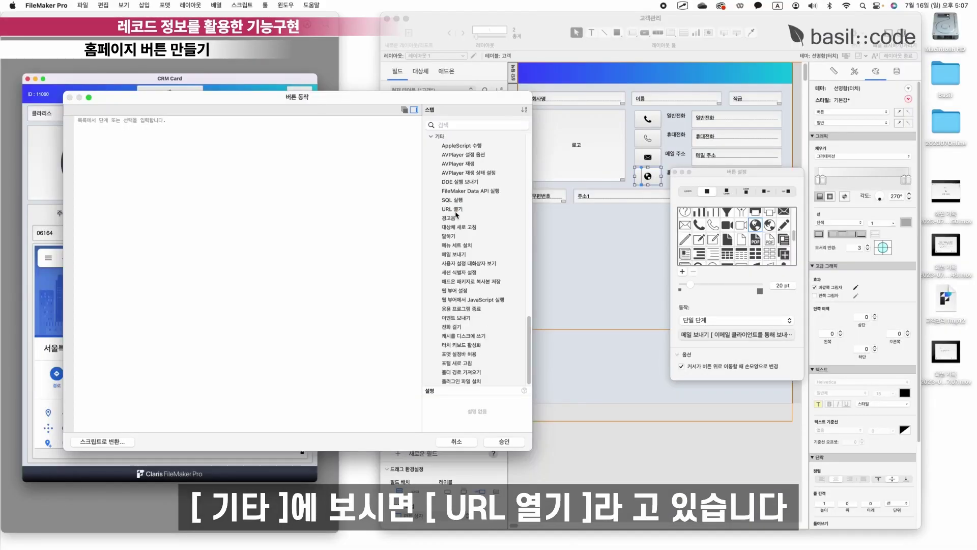
click(457, 208)
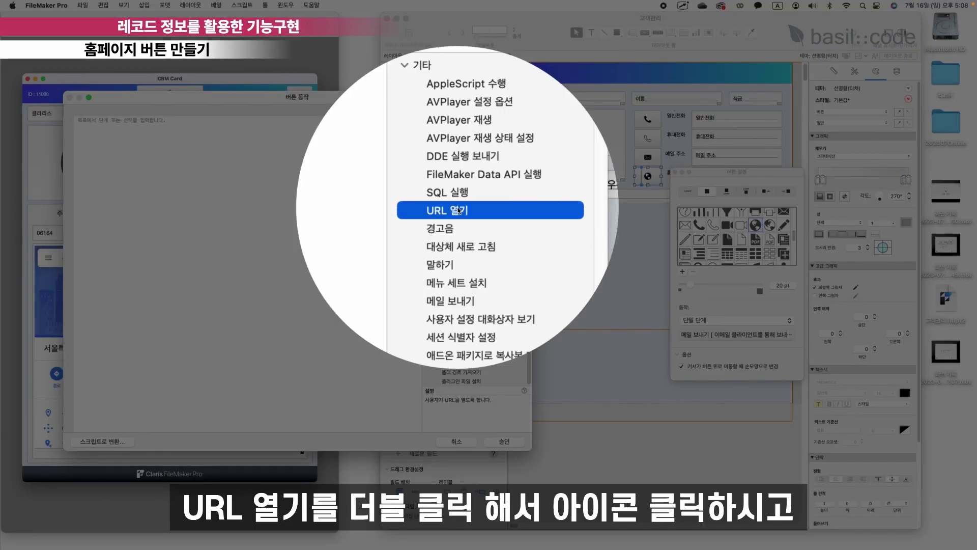
double_click(457, 209)
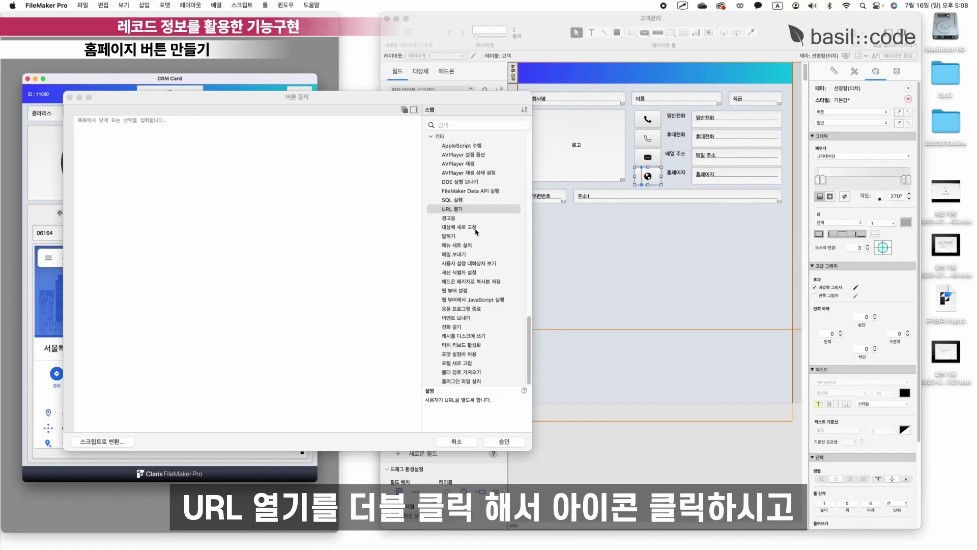
Set URL 열기 to the 고객::홈페이지 field and confirm the globe button's setup.
click(161, 120)
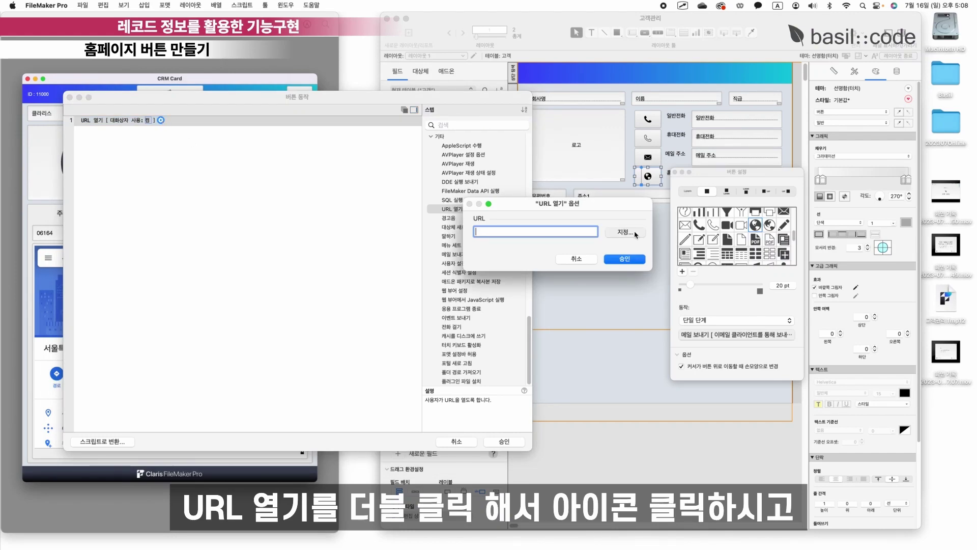
click(625, 232)
drag(702, 222, 291, 213)
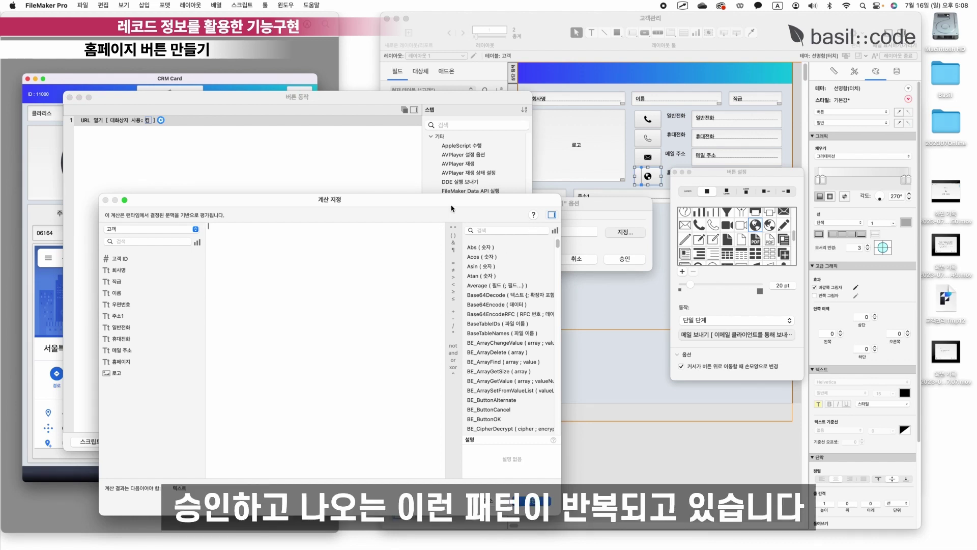
double_click(127, 362)
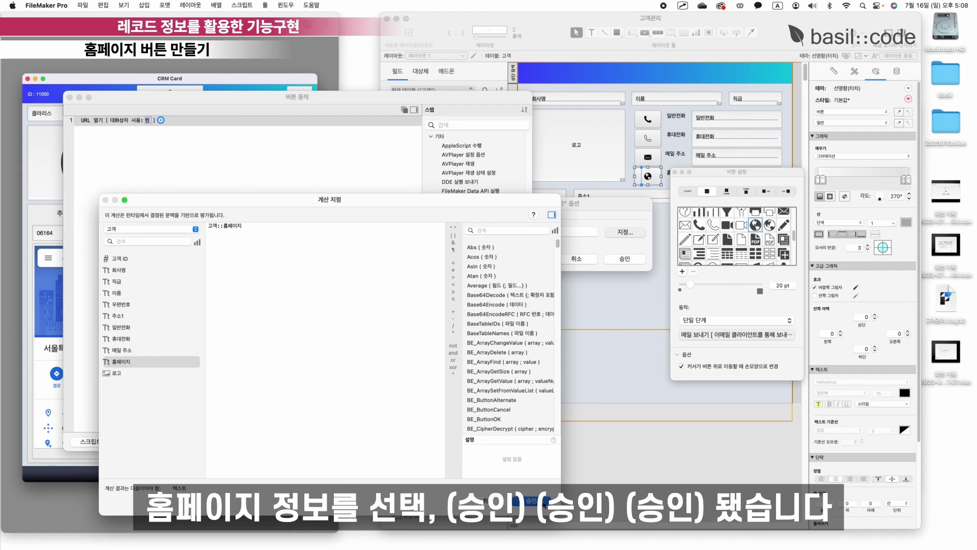
click(543, 503)
click(624, 259)
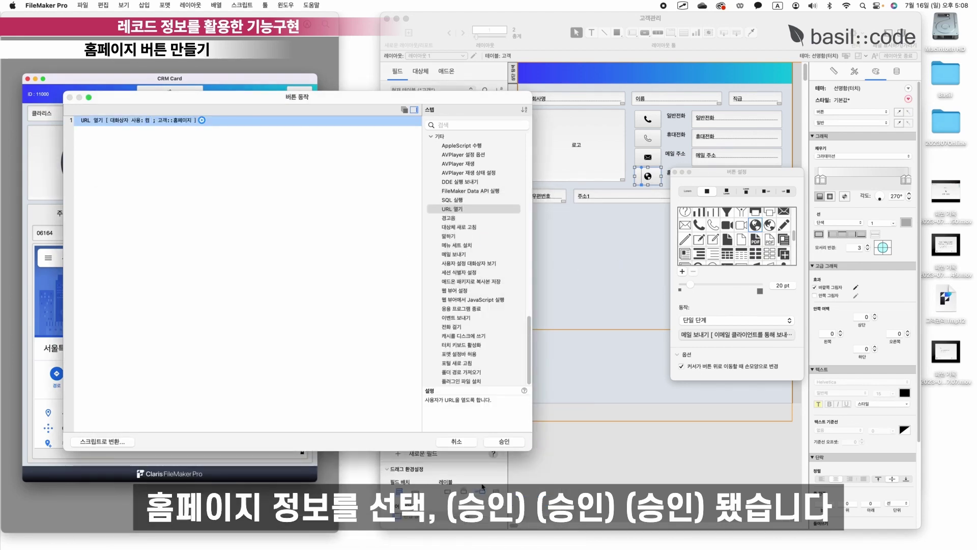
click(503, 442)
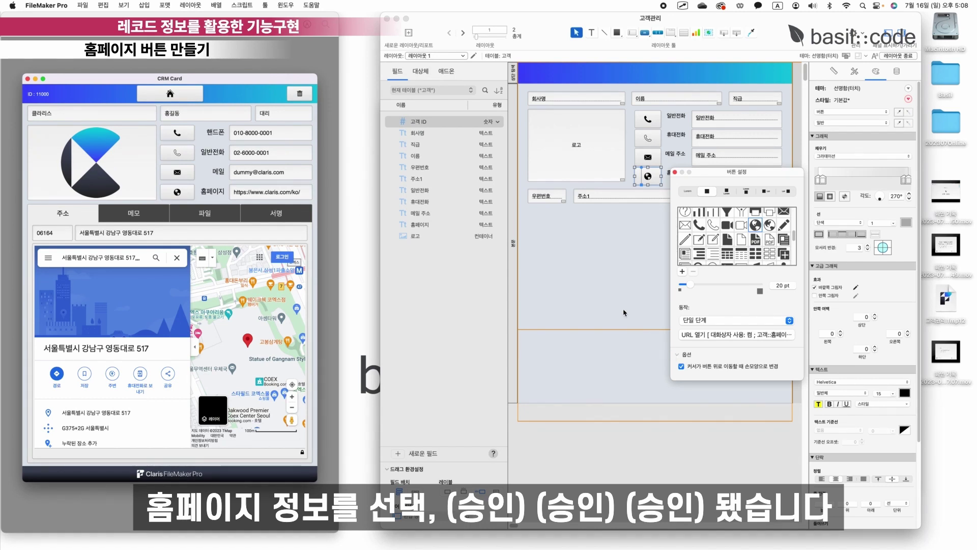
drag(754, 172, 851, 108)
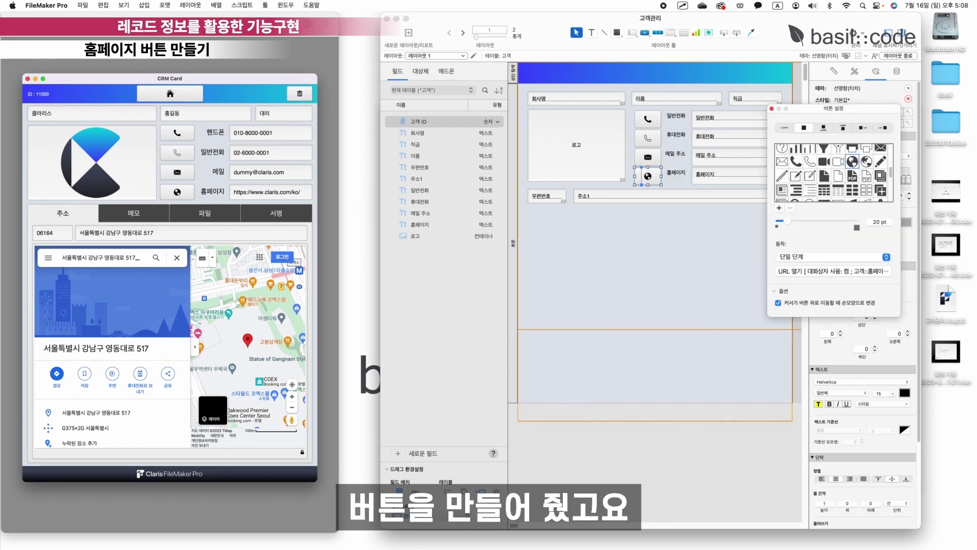
click(771, 108)
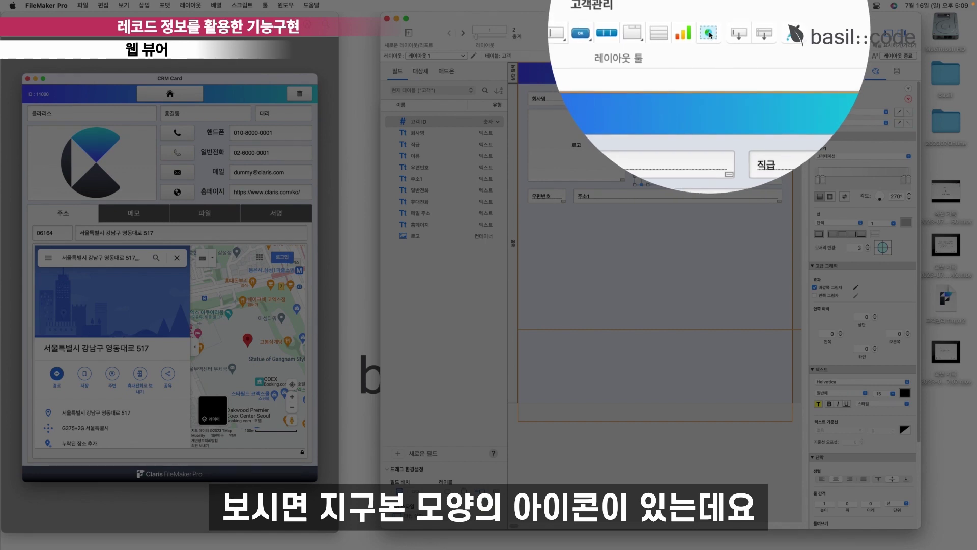
Draw a web viewer in the area below the address fields.
click(709, 33)
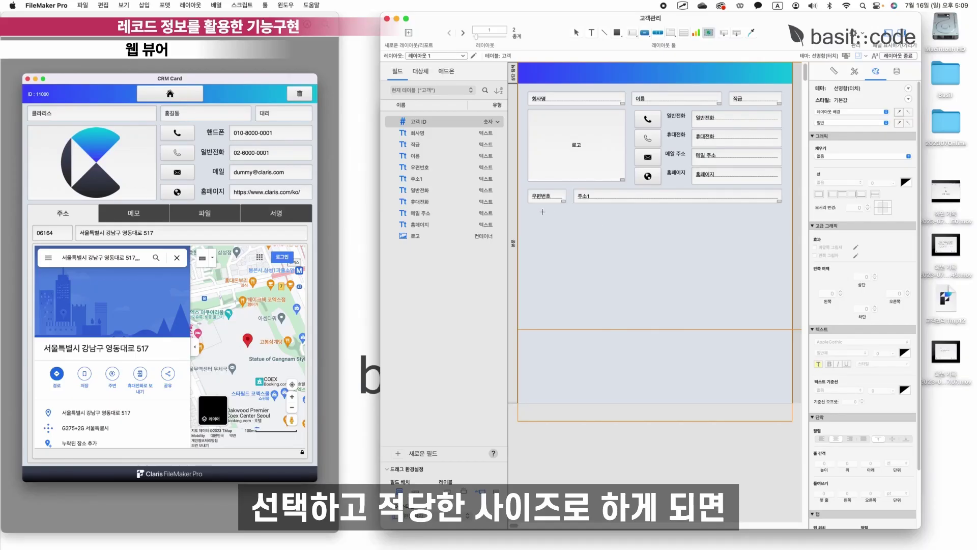
drag(530, 209, 782, 398)
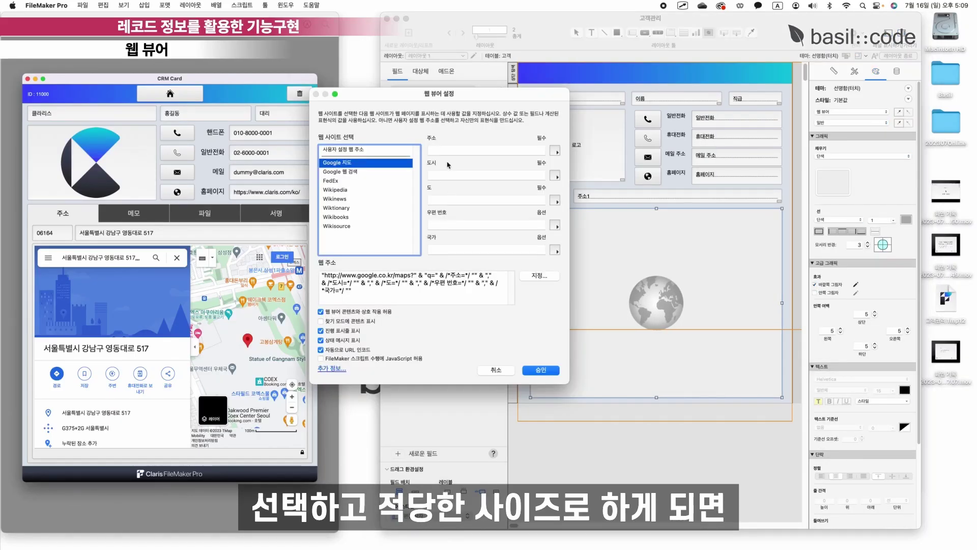
drag(431, 98, 389, 126)
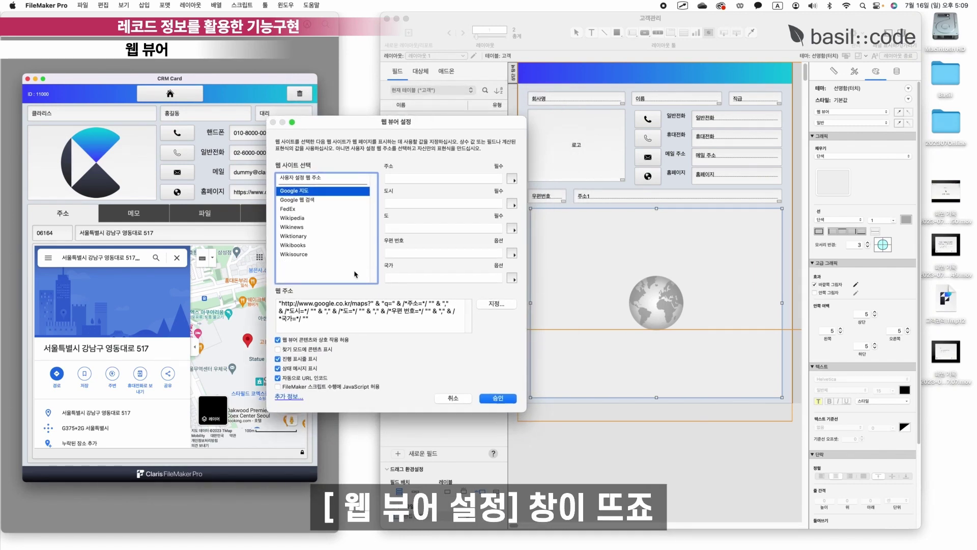
Replace the old Google map formula with the pasted Naver map search URL.
click(492, 304)
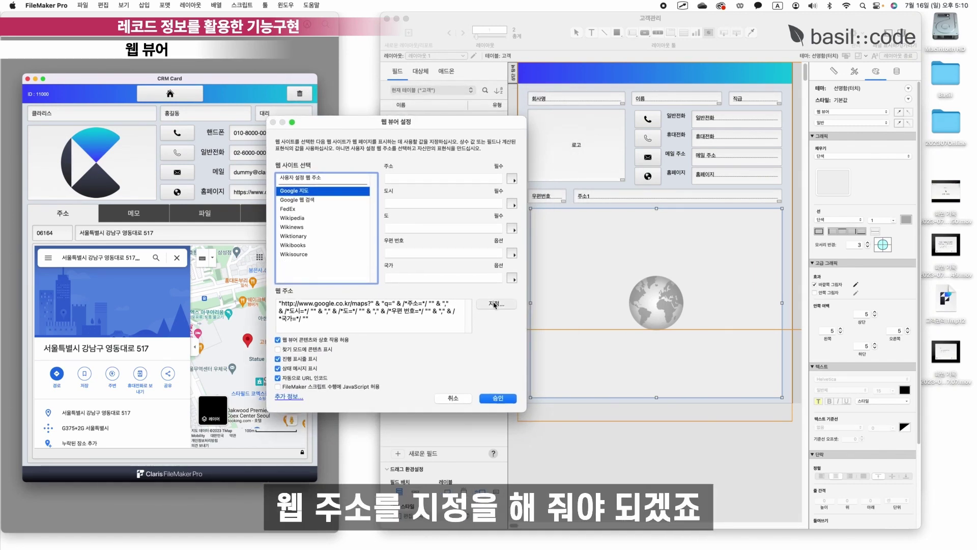
key(super+a)
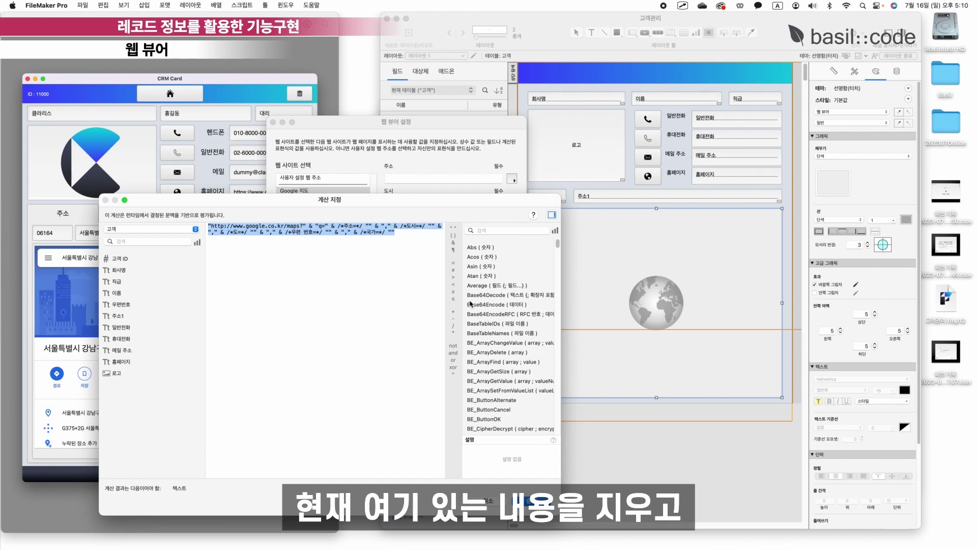
key(BackSpace)
text("https://map.naver.com/v5/search/"& 검색주소)
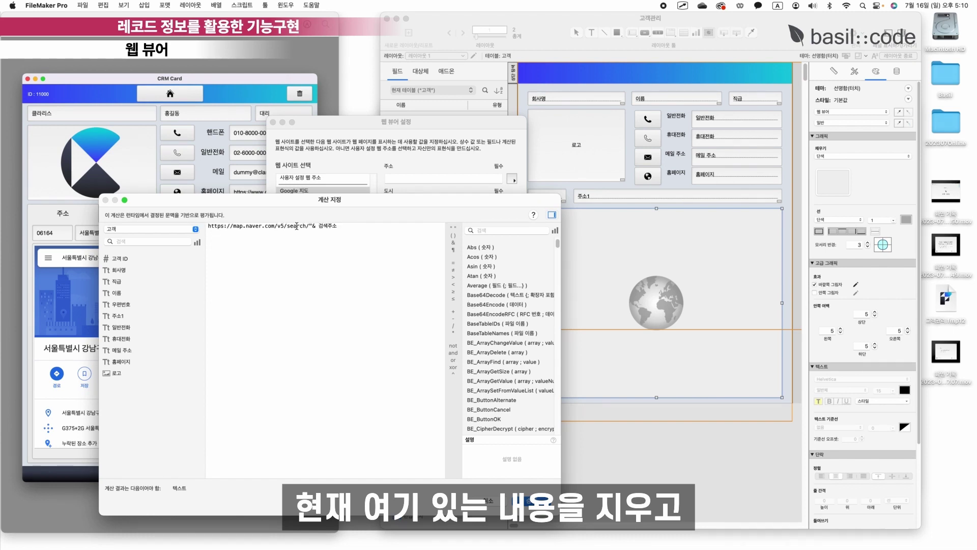
key(super+Up)
text(")
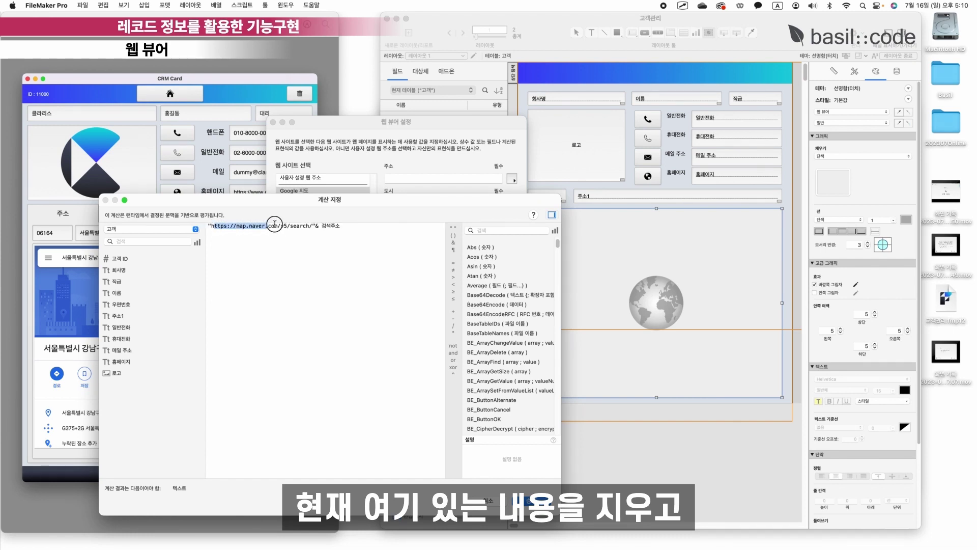
click(313, 225)
key(Return)
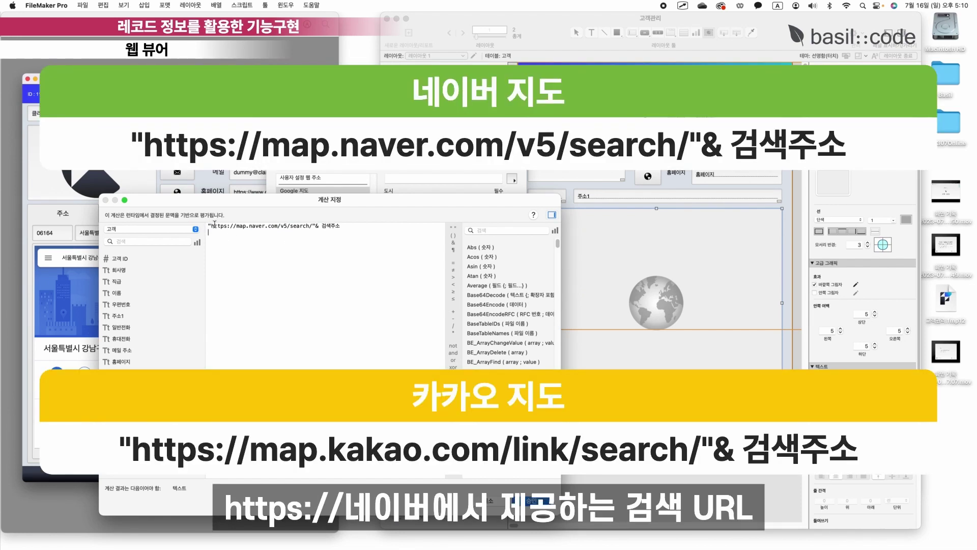
Swap the 검색주소 placeholder for 고객::주소1 and accept the web viewer settings.
drag(214, 225, 236, 224)
drag(318, 226, 341, 225)
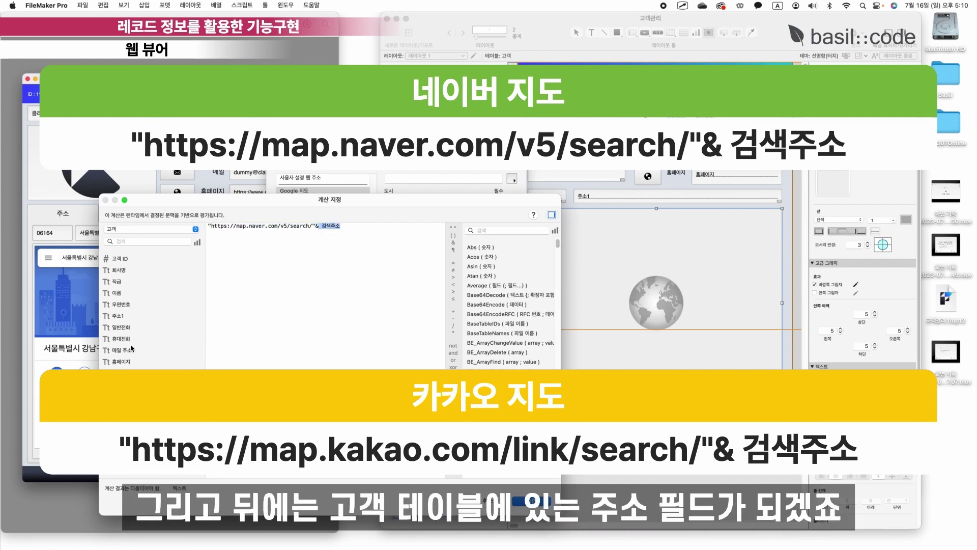
click(122, 318)
double_click(123, 318)
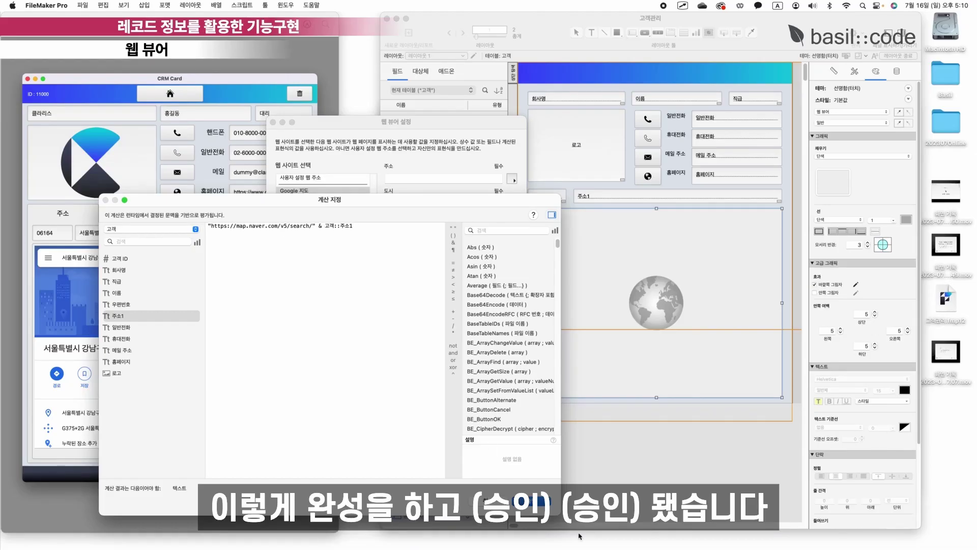
click(532, 501)
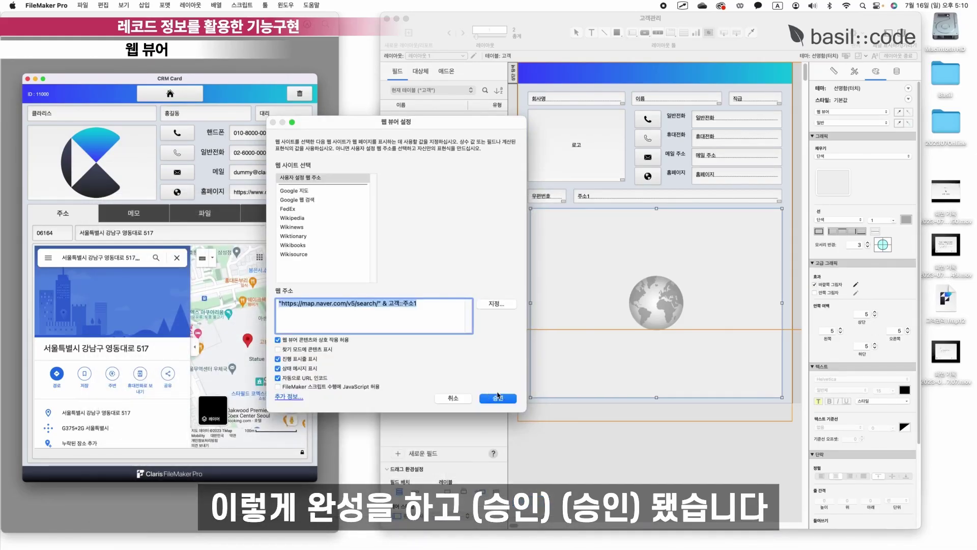
click(498, 397)
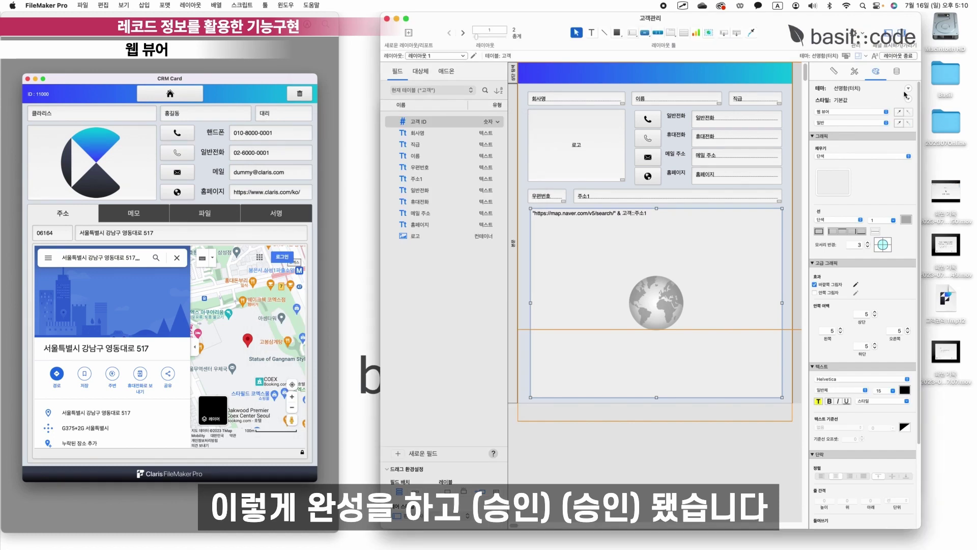
Save the layout, check the live map in Browse mode, and return to Layout mode.
click(900, 56)
click(492, 184)
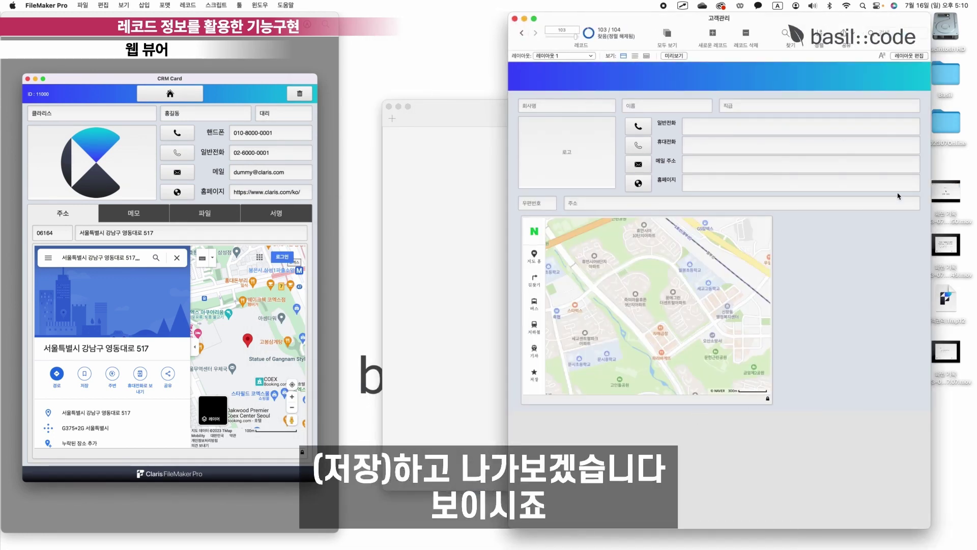
click(909, 56)
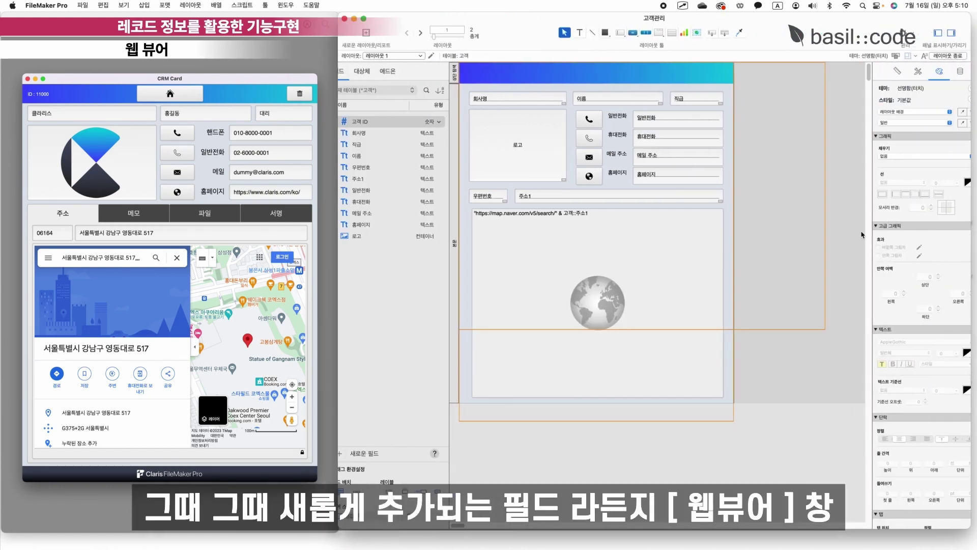
Anchor the web viewer's right and bottom edges, then exit and save the layout.
click(686, 283)
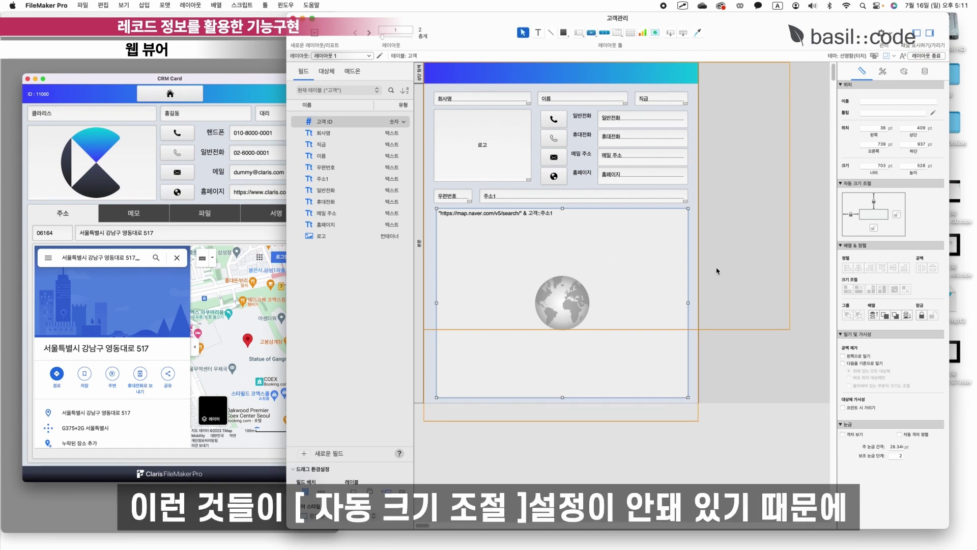
click(897, 214)
click(873, 228)
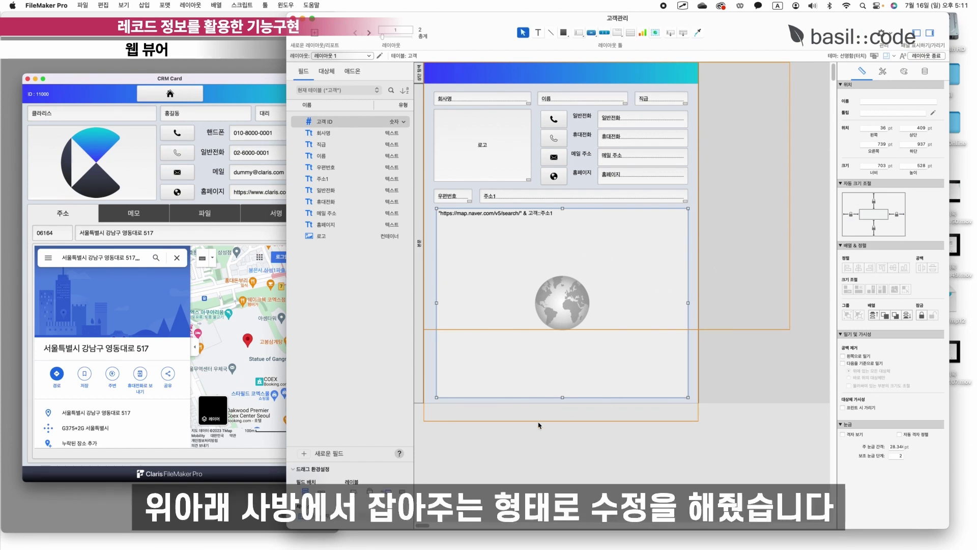
click(927, 57)
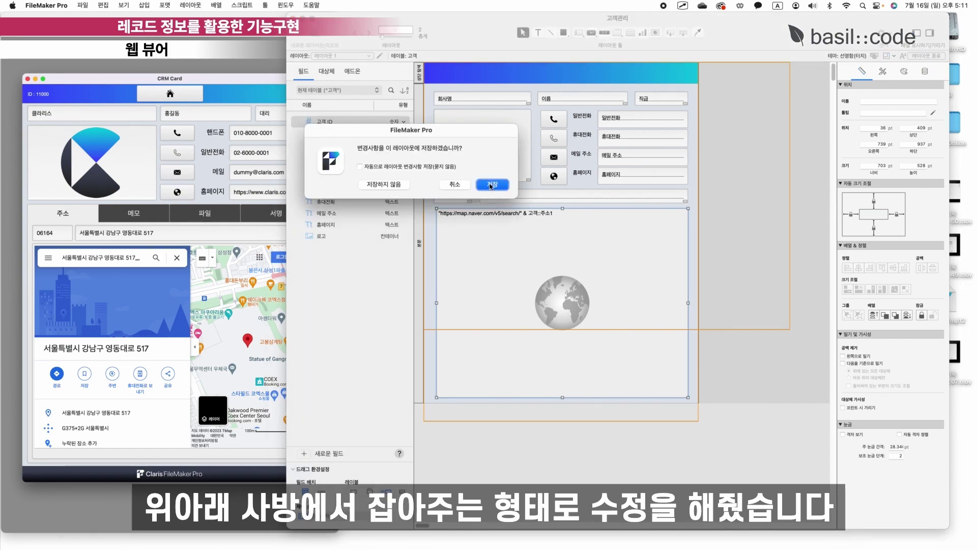
click(489, 185)
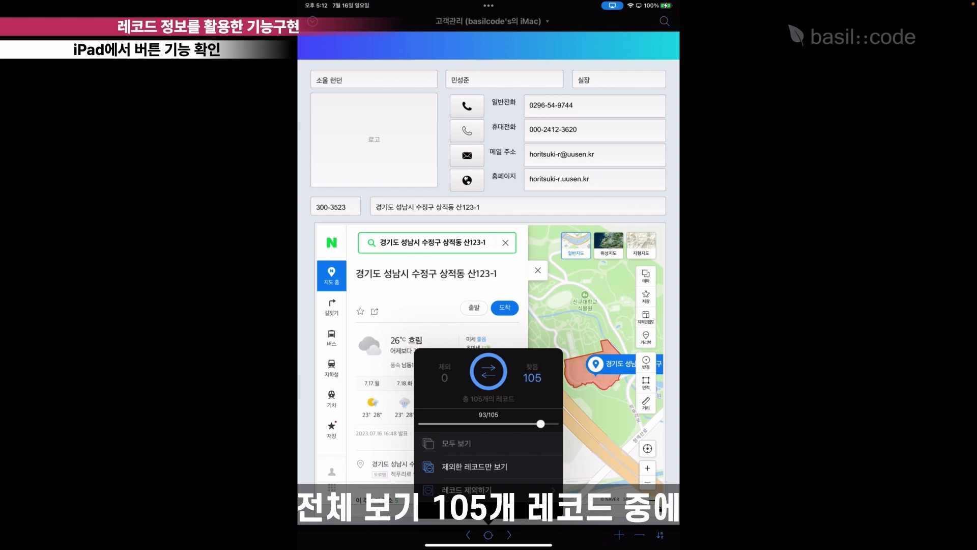
Jump to record 1 of 105 (클라리스) and call its 일반전화 number.
drag(540, 424, 421, 423)
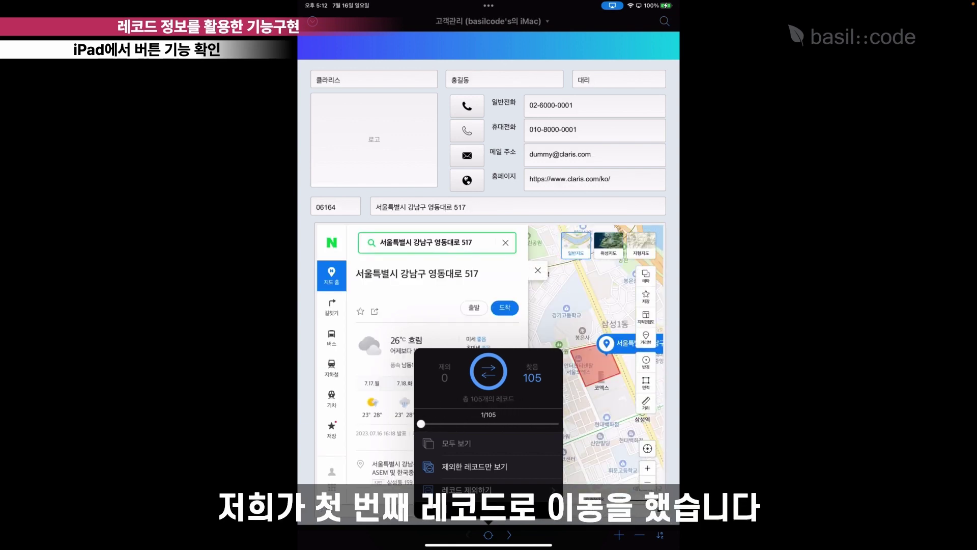
click(488, 535)
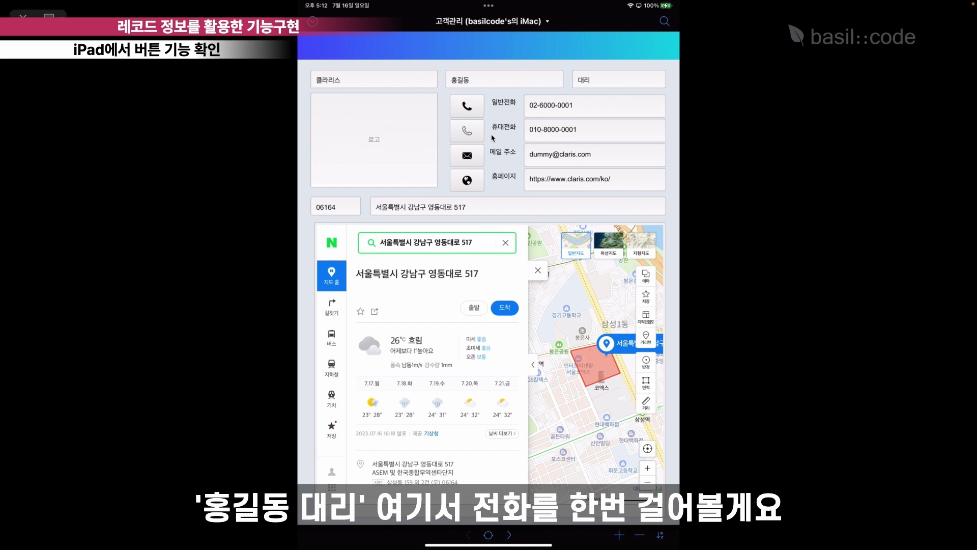
click(472, 107)
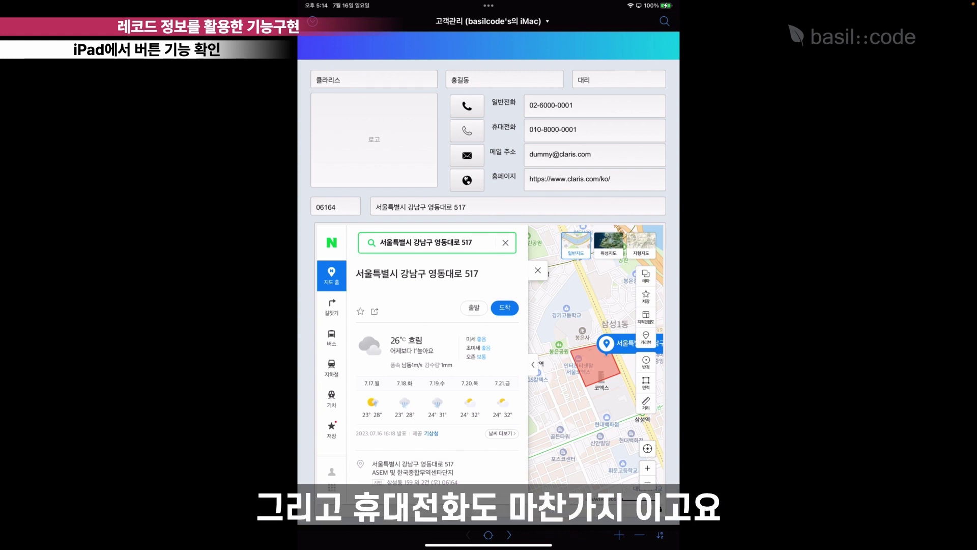
Write an e-mail titled '[바질코드] 견적서 첨부' with the body '견적서 첨부 드립니다'.
click(467, 155)
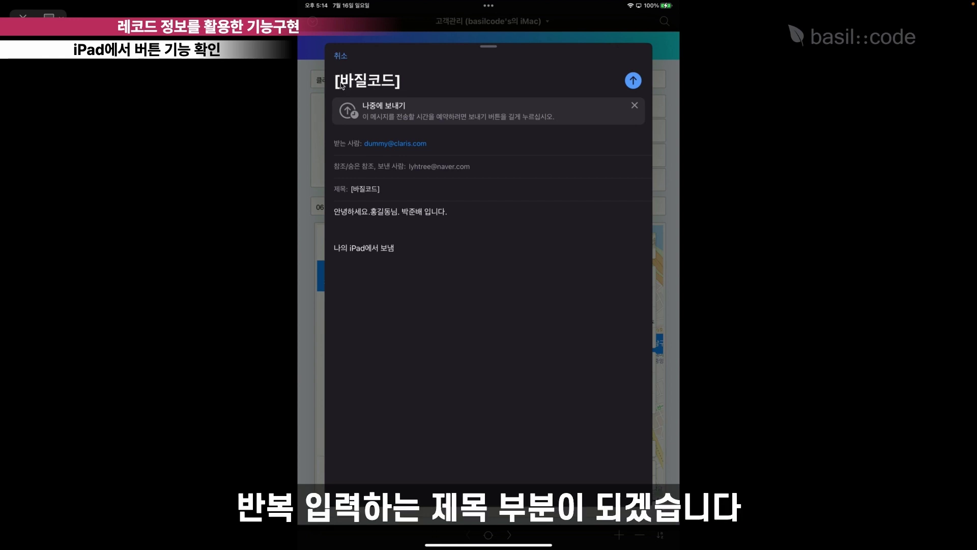
click(365, 189)
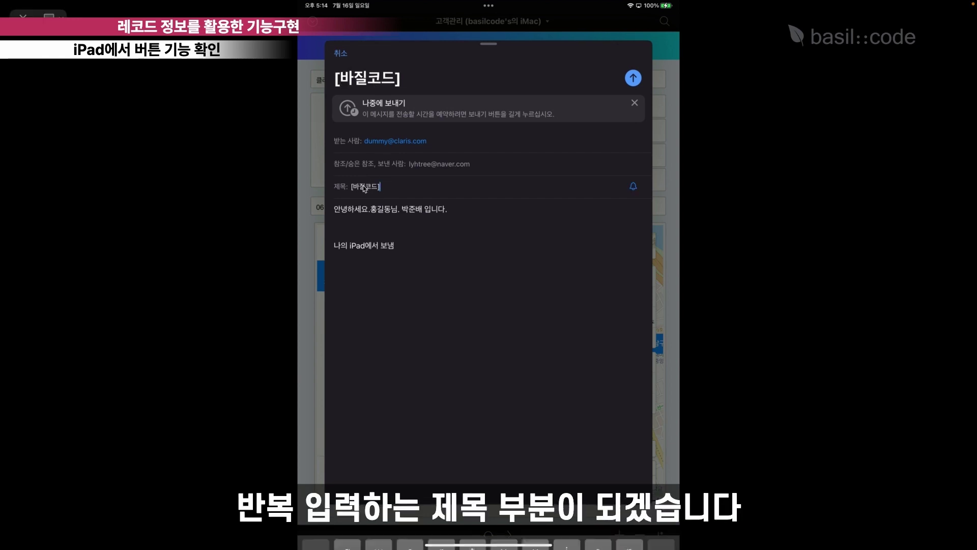
text(견)
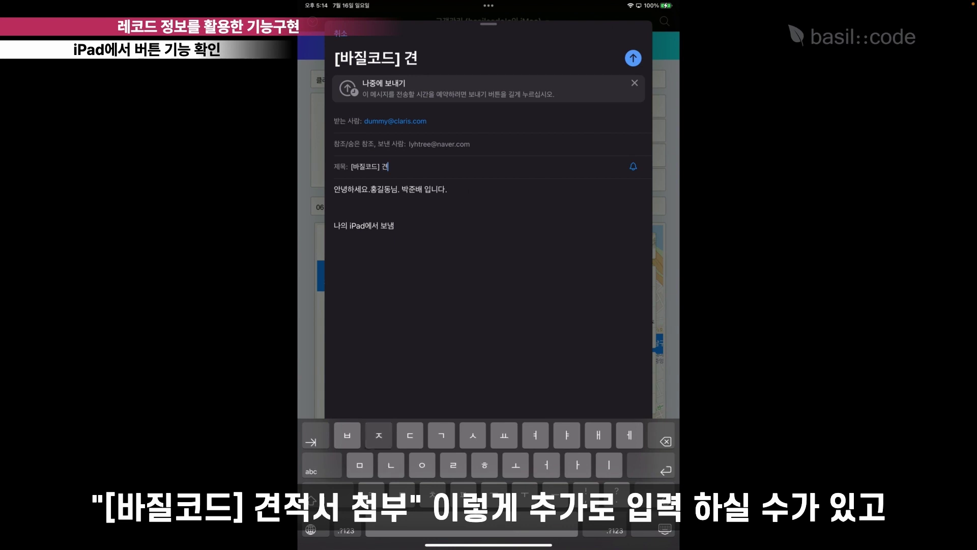
text(적서 첨부)
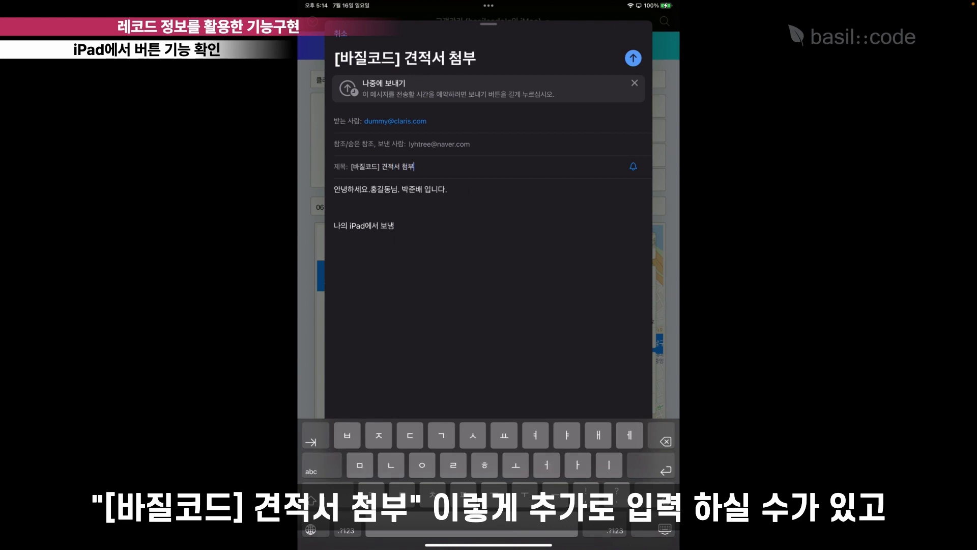
click(334, 212)
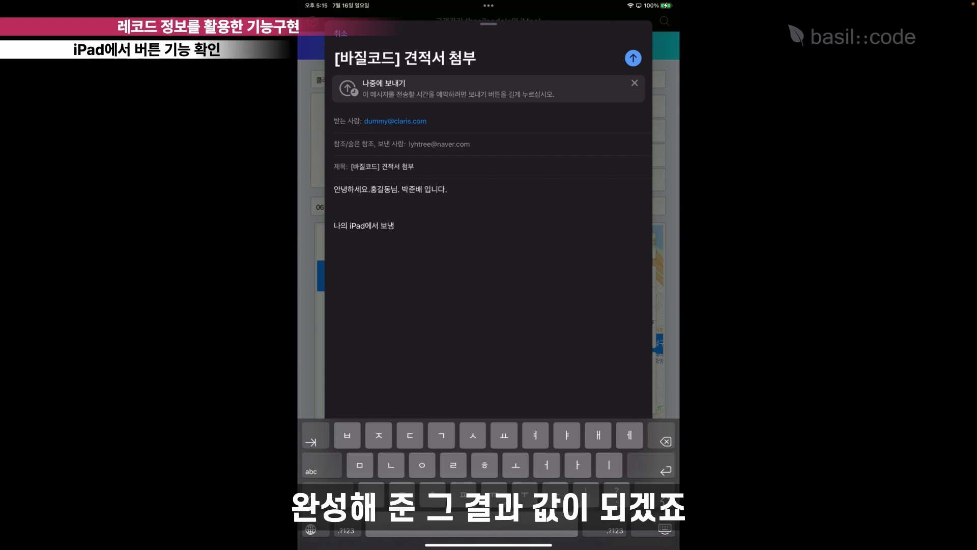
text(견저)
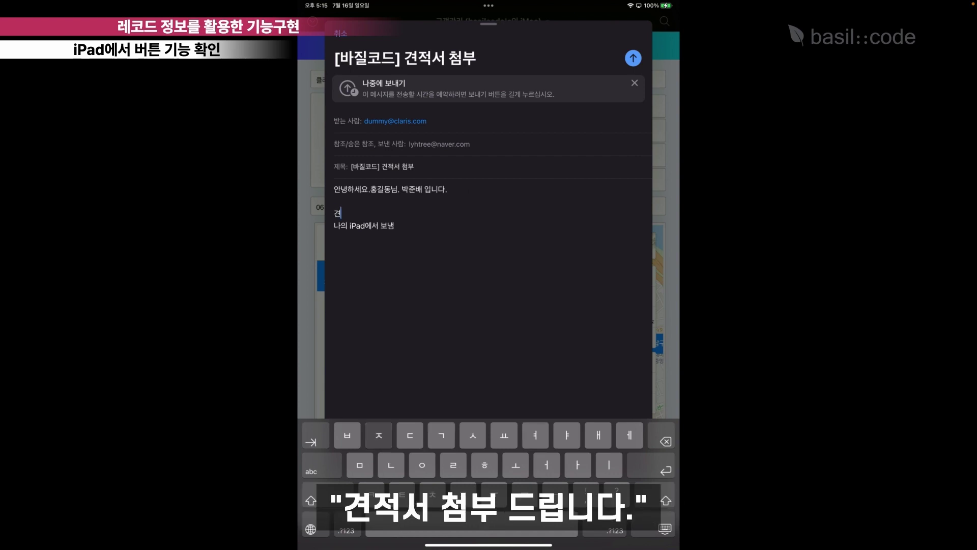
text(ㄱ서 첨부 드립니다)
key(Return)
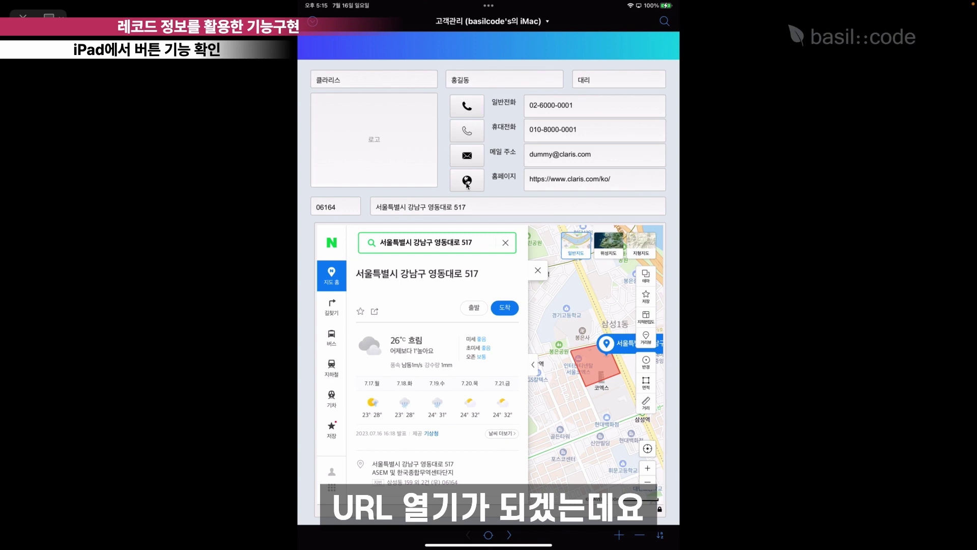
Open claris.com through the globe button, approving the Open URL prompt, and view it in Safari.
click(466, 182)
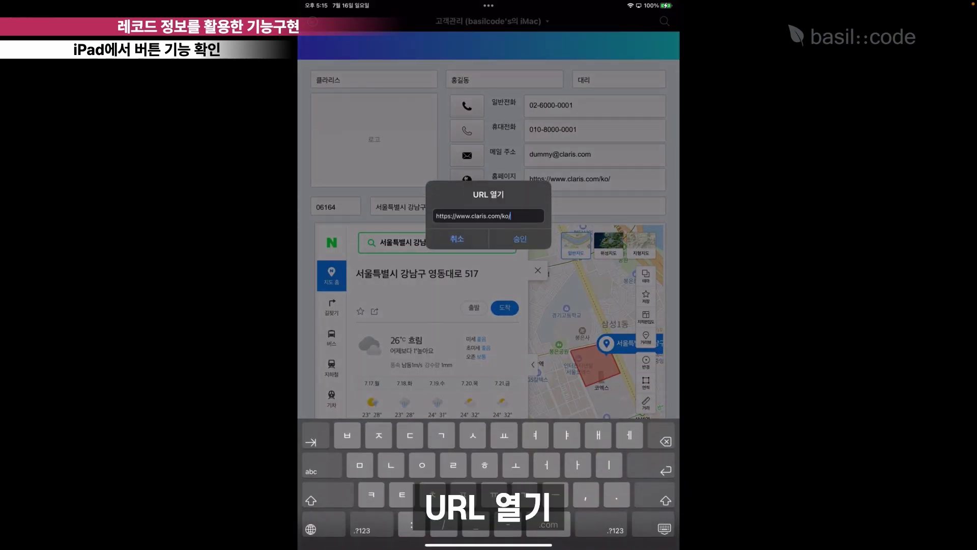
click(520, 238)
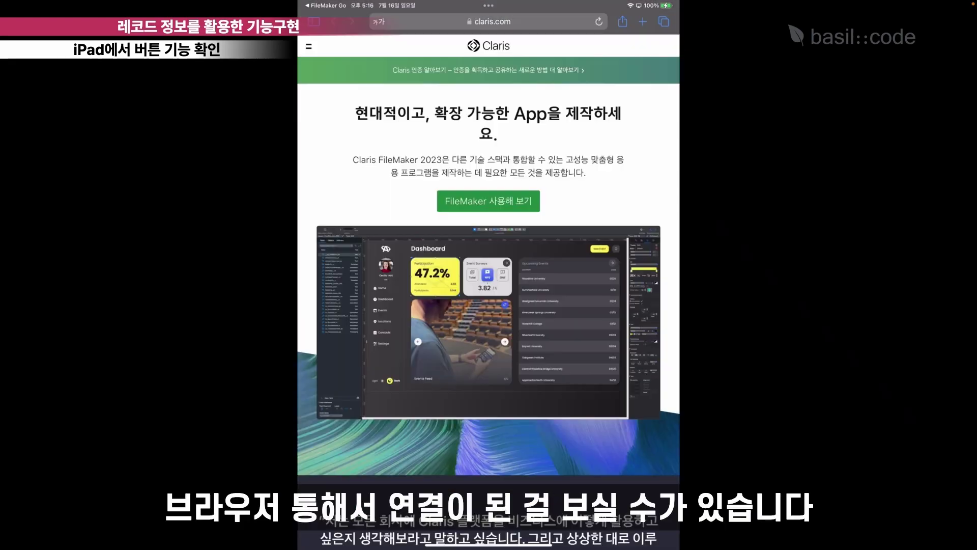
scroll(488, 274, down, 10)
scroll(489, 275, up, 15)
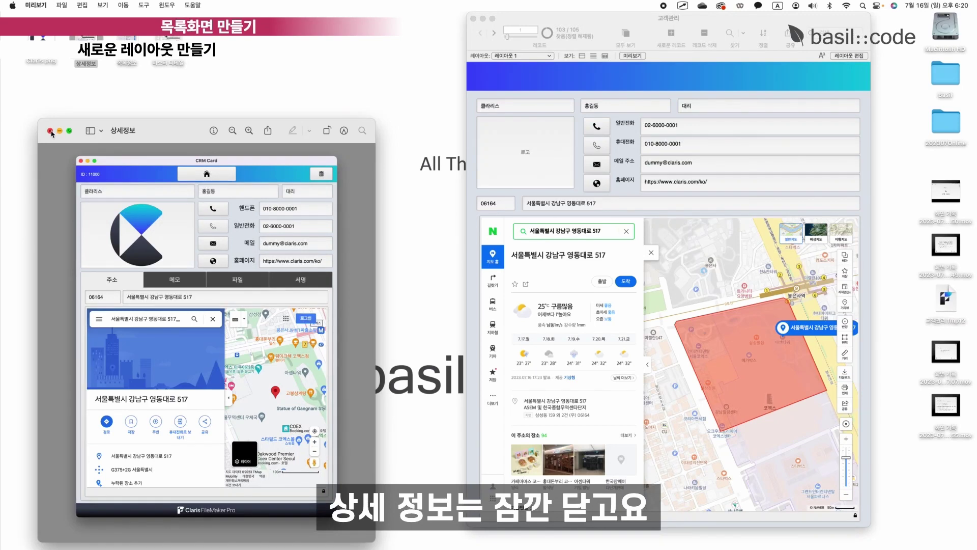
Close the 상세정보 preview and start a new layout from Layout mode.
click(50, 131)
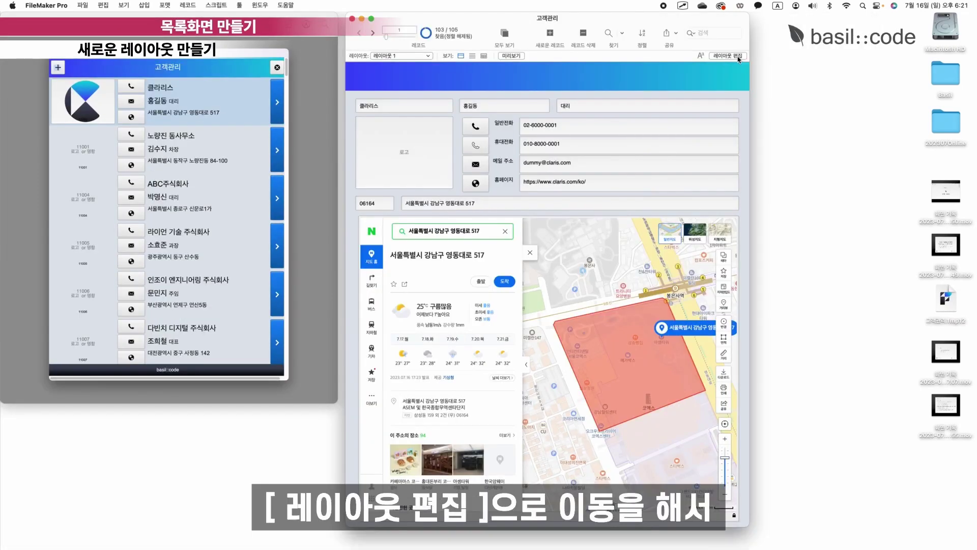
click(737, 57)
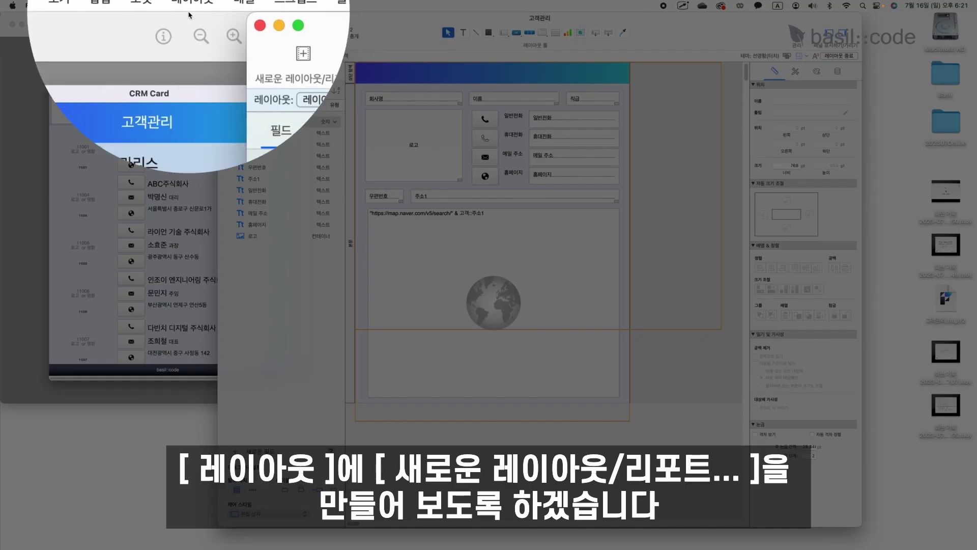
click(190, 4)
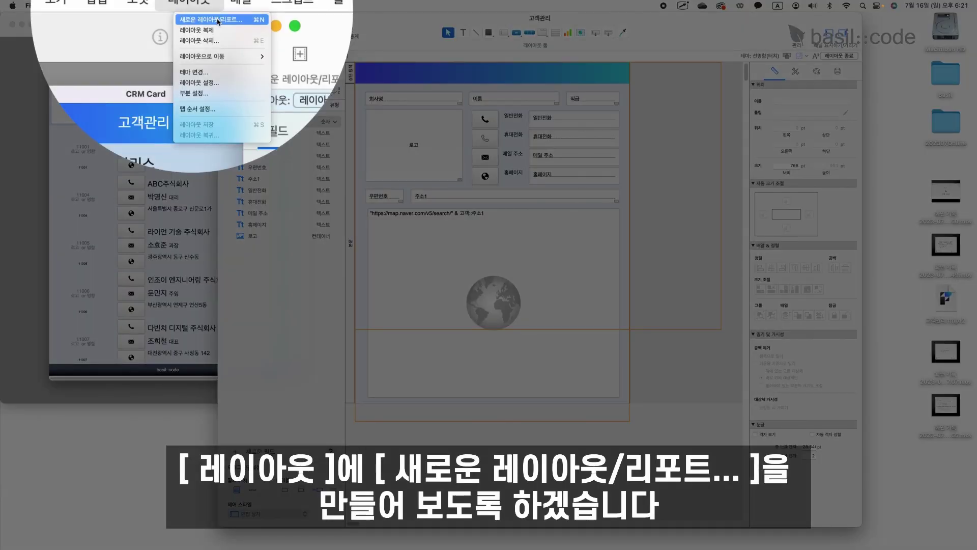
click(218, 21)
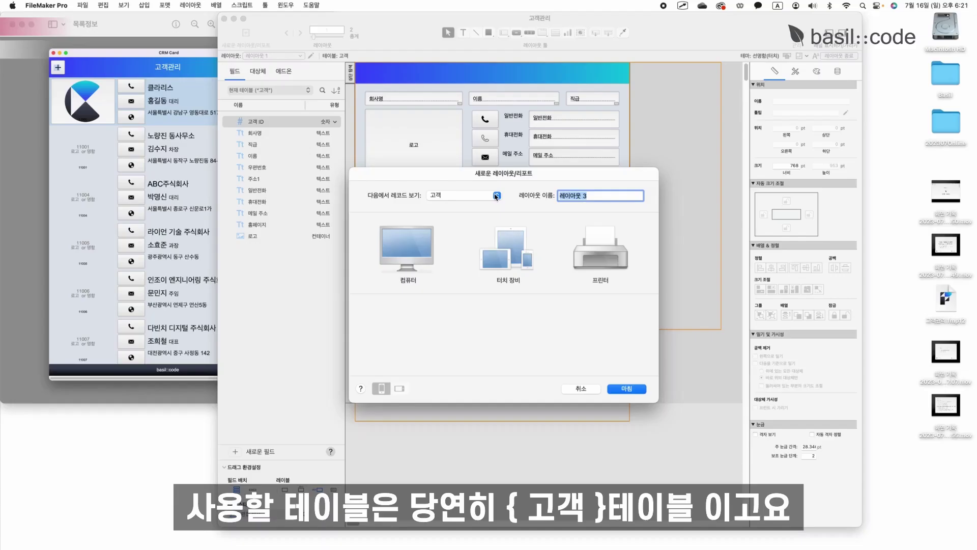
Name the layout 고객목록 on table 고객, as an iPad Pro 9.7 portrait list.
click(496, 197)
click(497, 196)
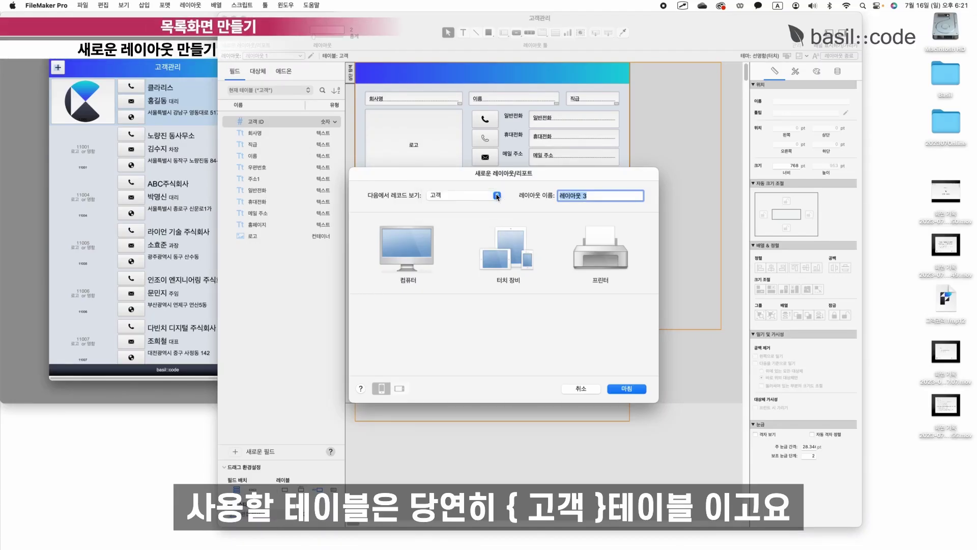
text(ㄱ)
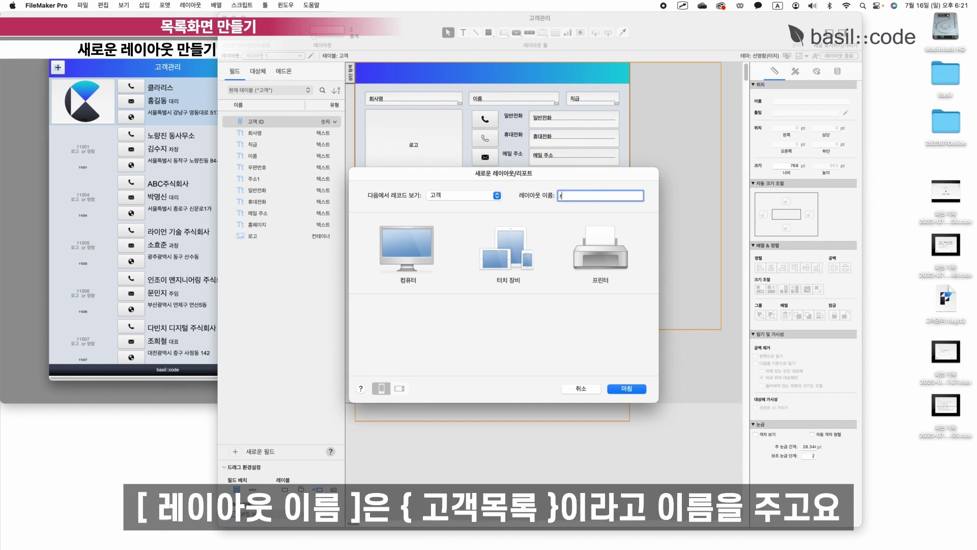
key(BackSpace)
key(Caps_Lock)
text(곡ㅐㄱㅁ)
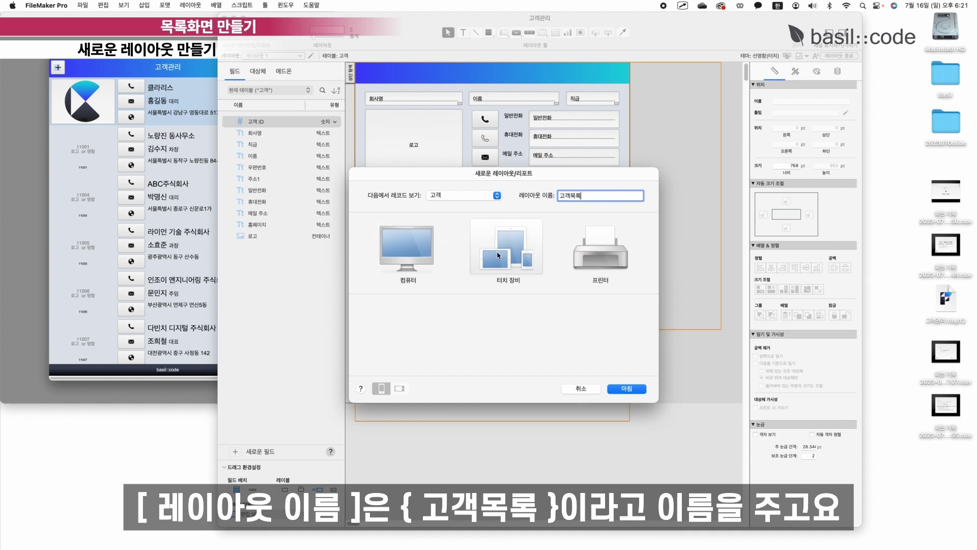
click(501, 264)
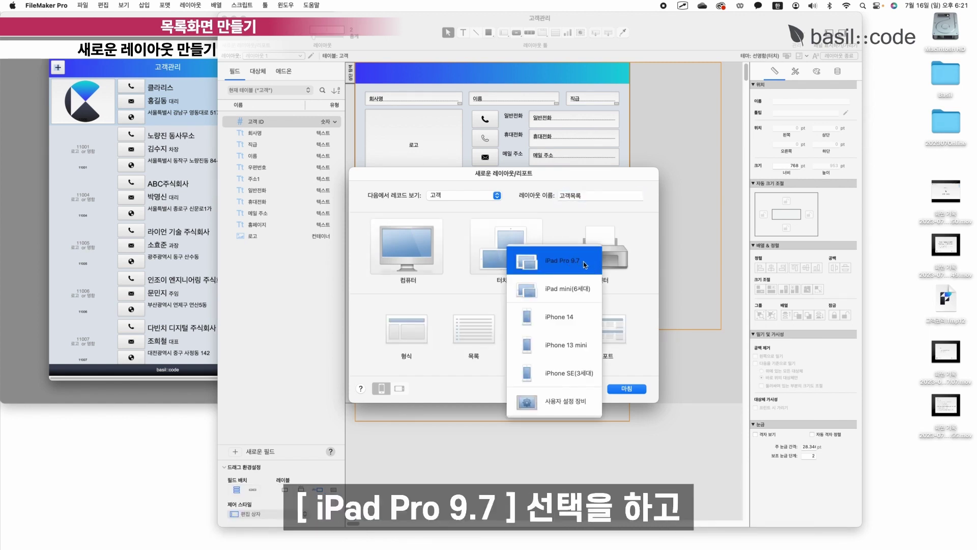
click(584, 261)
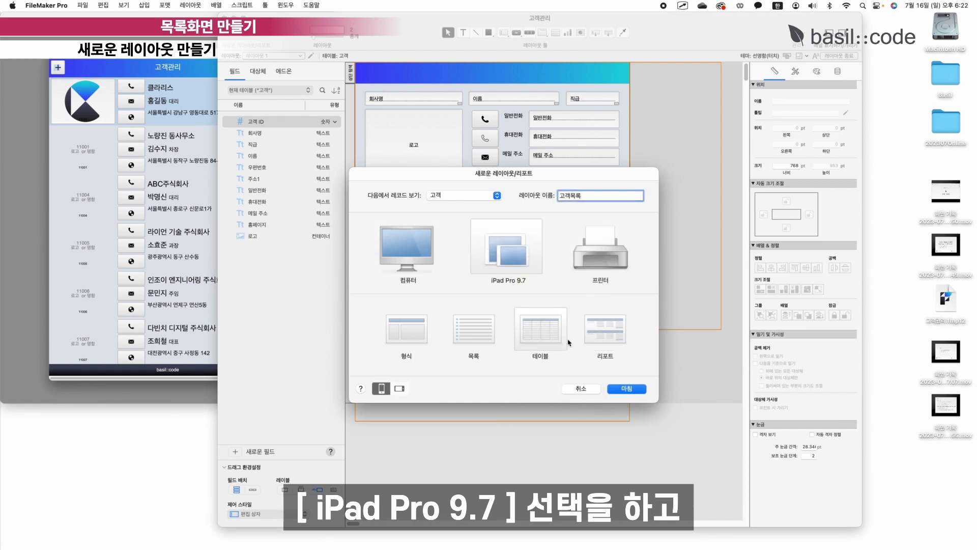
click(470, 341)
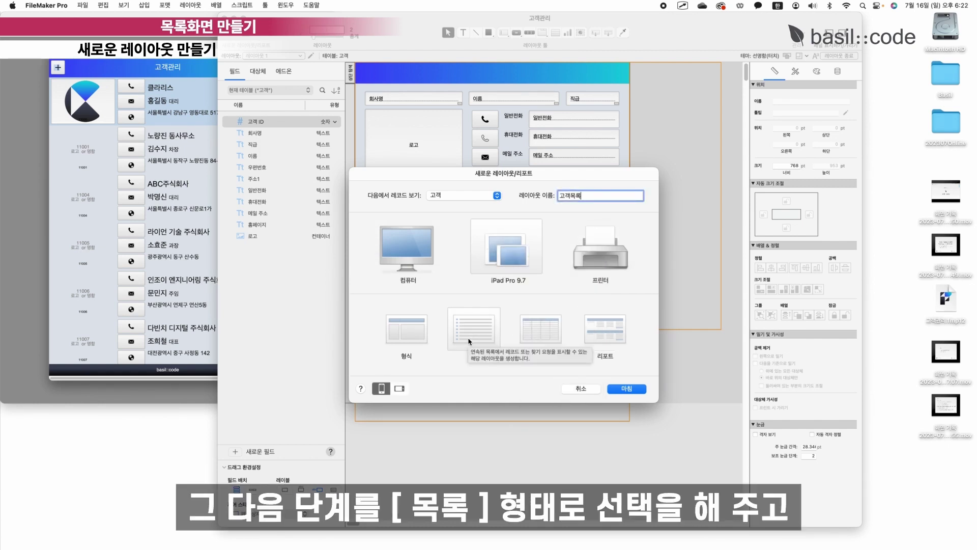
click(381, 394)
Finish the 고객목록 layout and pick 선명함(터치) in the theme list.
click(630, 389)
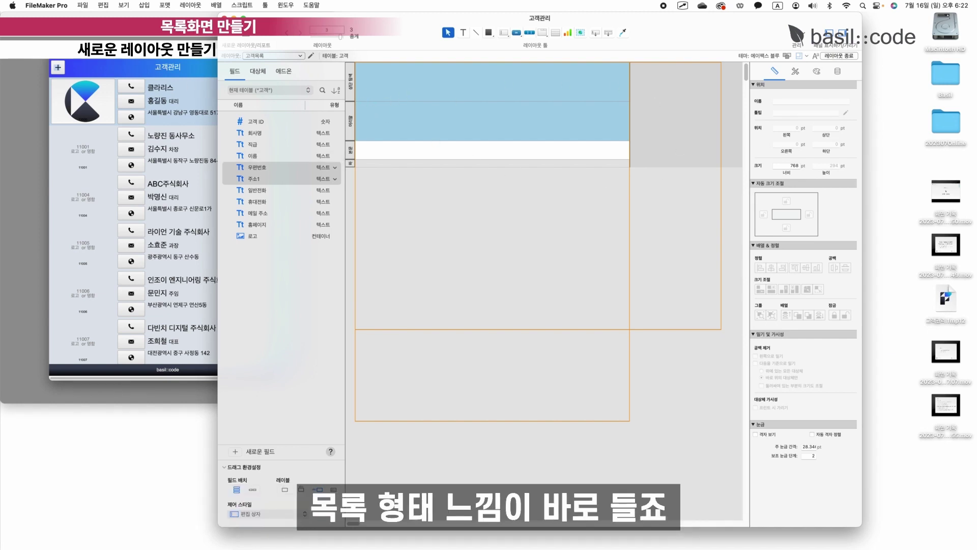
drag(508, 124, 619, 124)
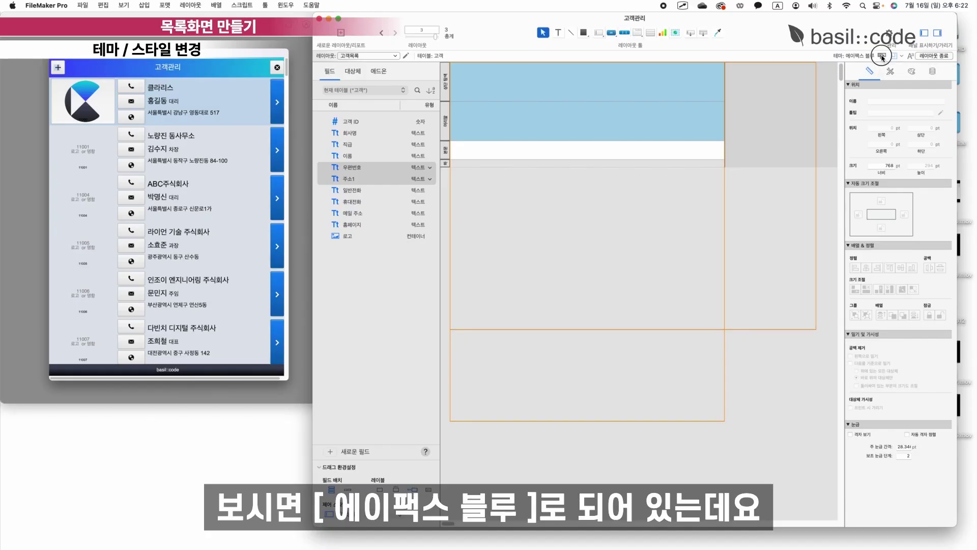
click(895, 56)
scroll(528, 225, down, 5)
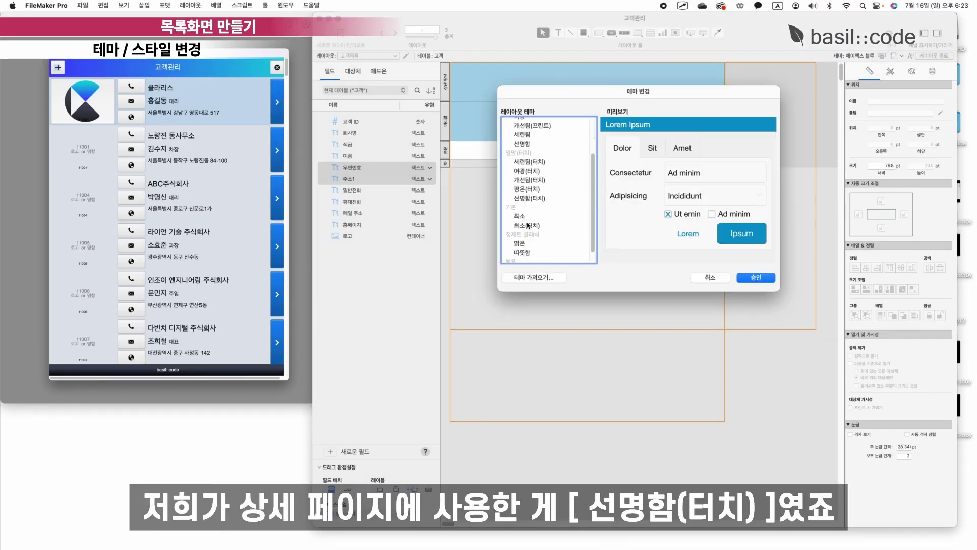
scroll(530, 222, up, 1)
click(530, 213)
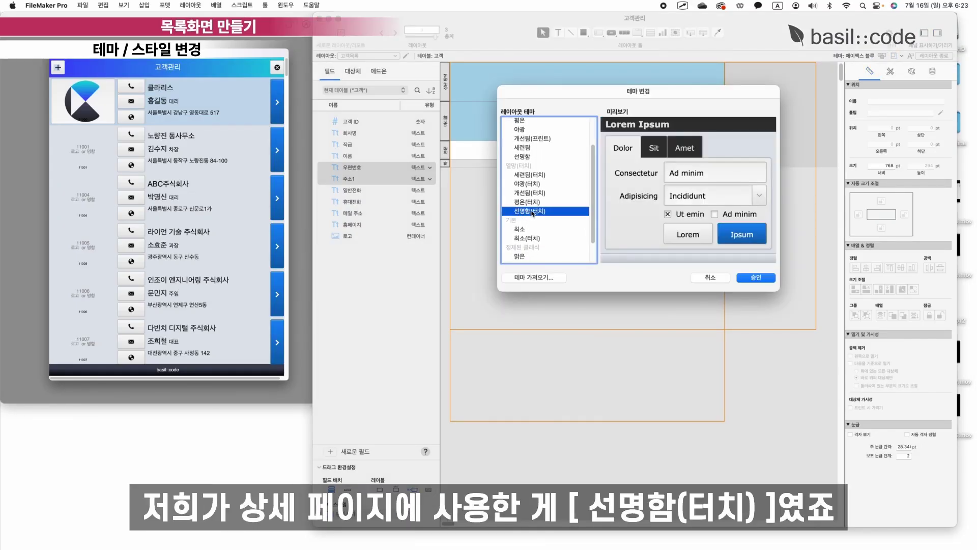
Apply the 선명함(터치) theme and delete the layout's header part.
click(756, 278)
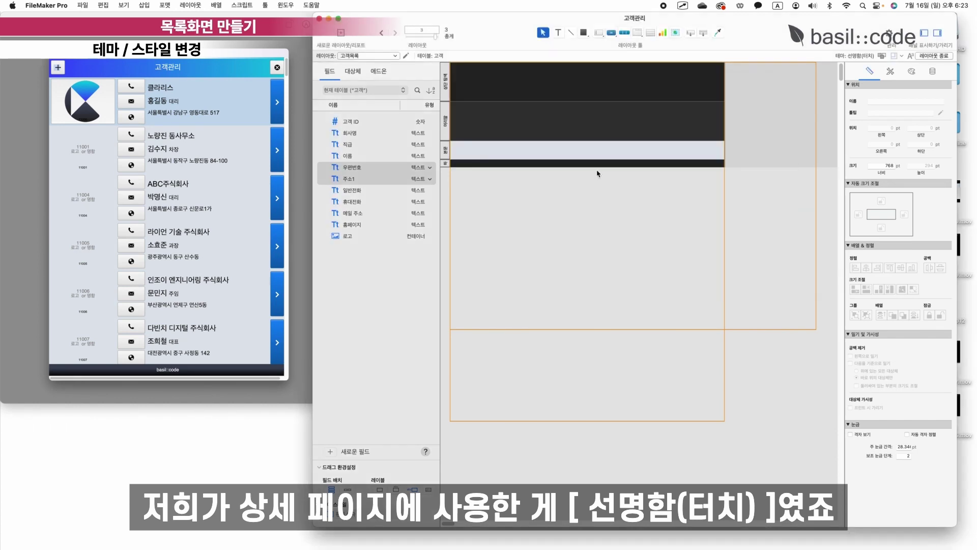
click(446, 118)
key(Delete)
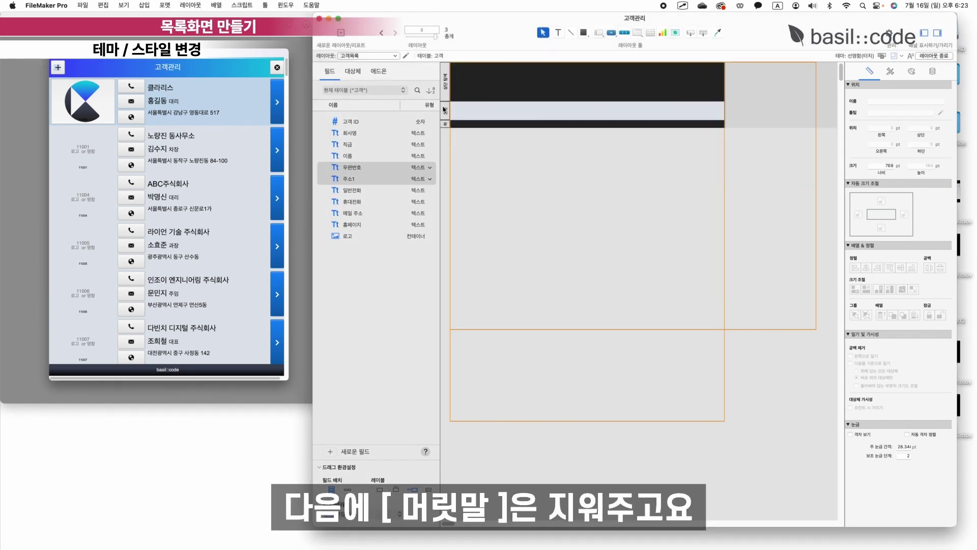
Make the bottom navigation part taller and shorten the top part.
click(446, 124)
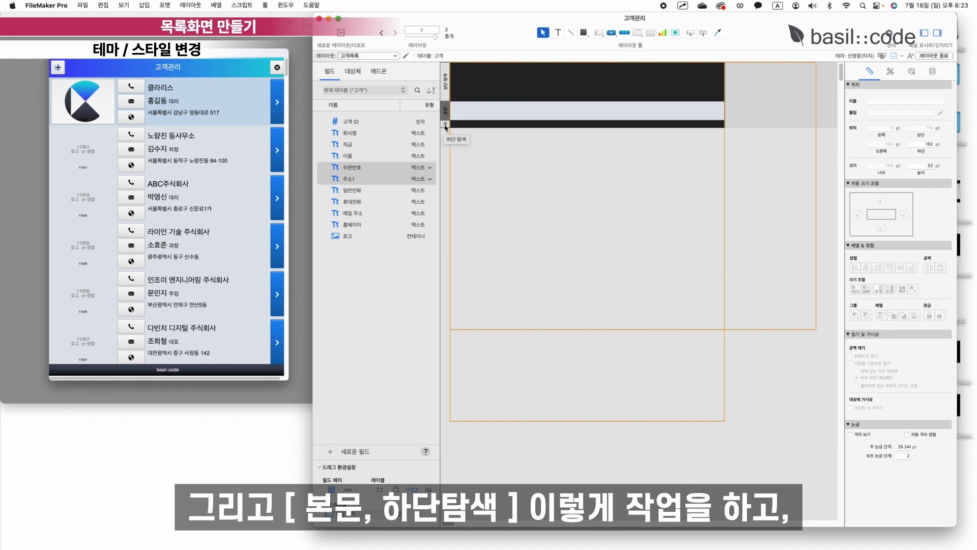
drag(450, 128, 451, 139)
drag(468, 102, 465, 95)
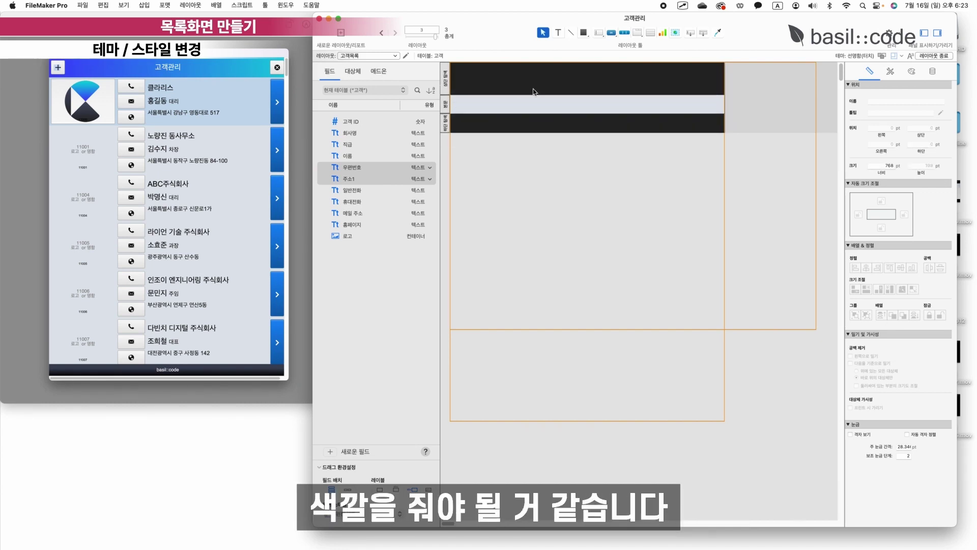
click(890, 71)
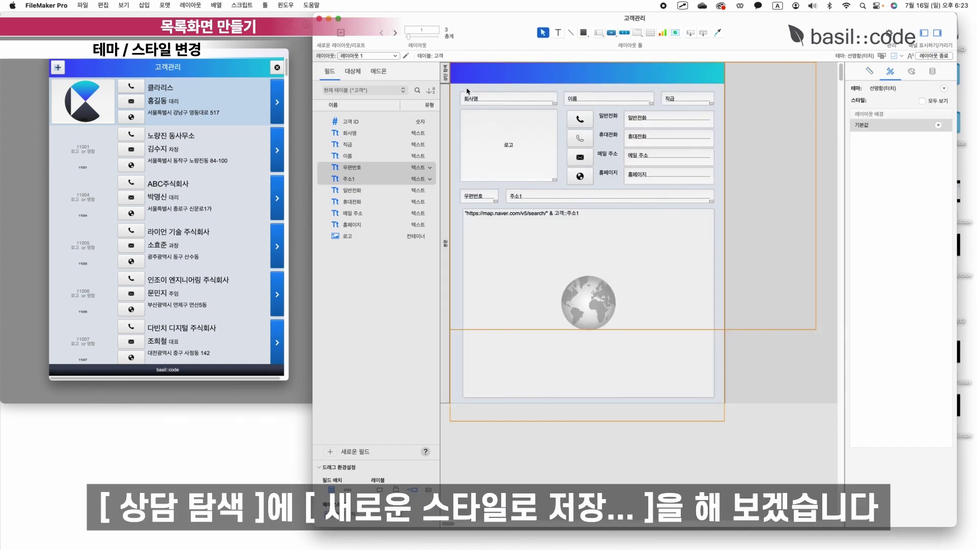
On 레이아웃 1, save the header's look as a new style named 고객_상단탐색.
click(445, 73)
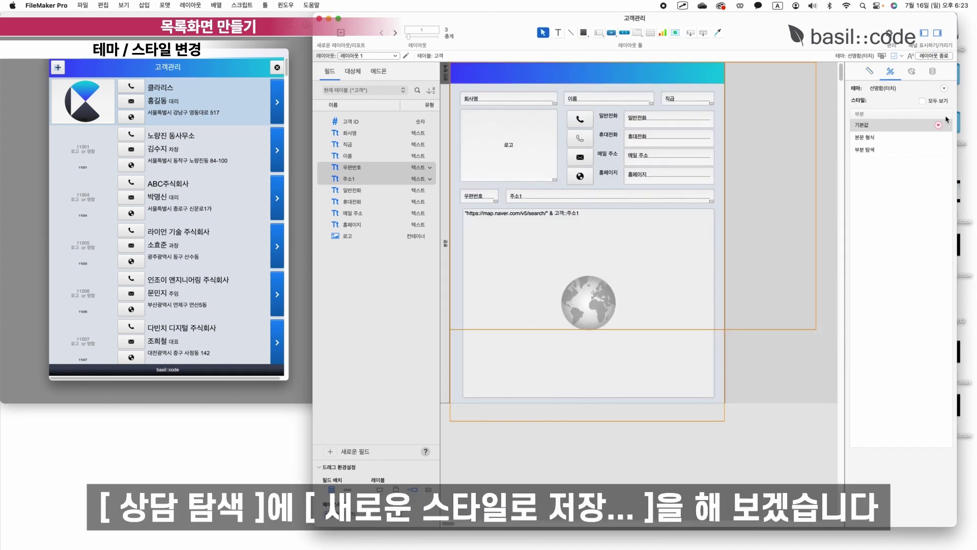
click(937, 124)
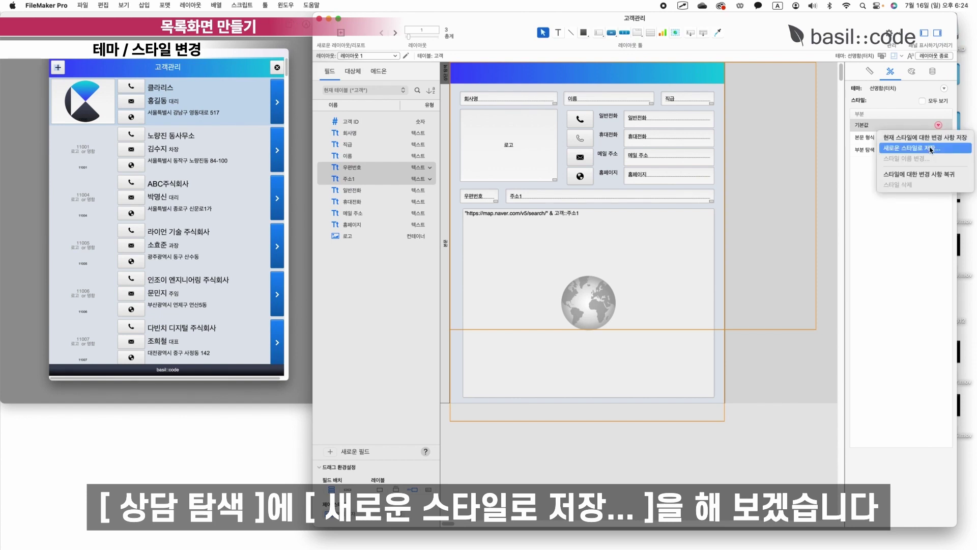
click(930, 148)
text(고객_상단ㅌ)
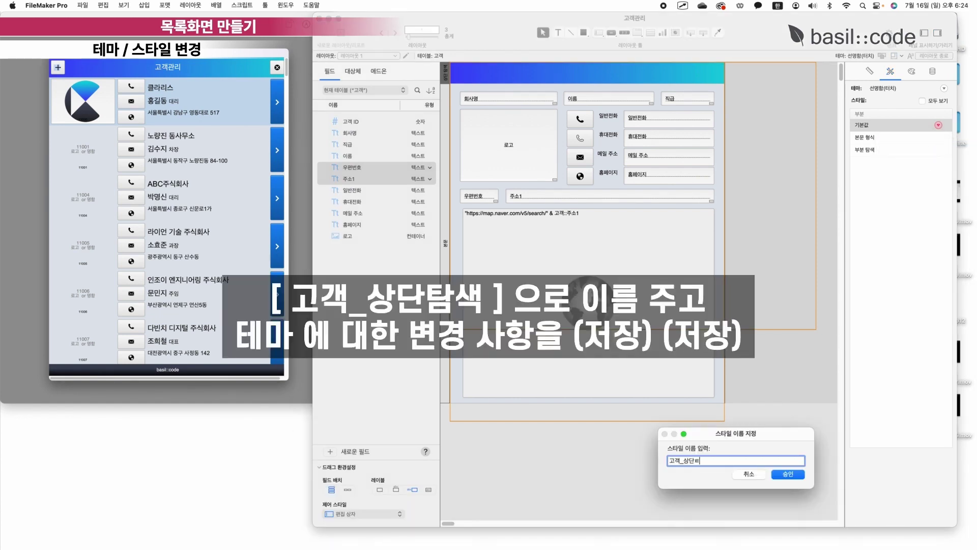
text(탐색)
click(789, 473)
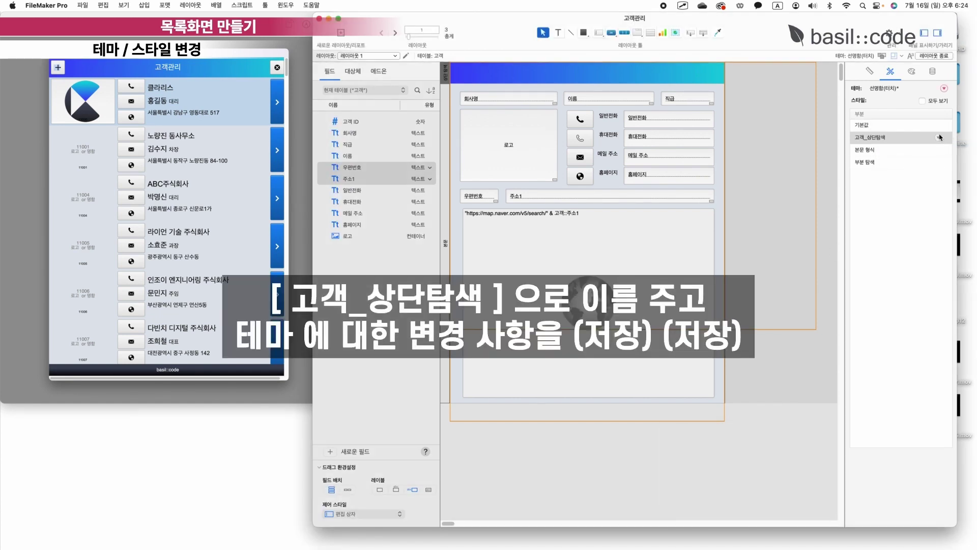
Save the new header style into the theme.
click(944, 88)
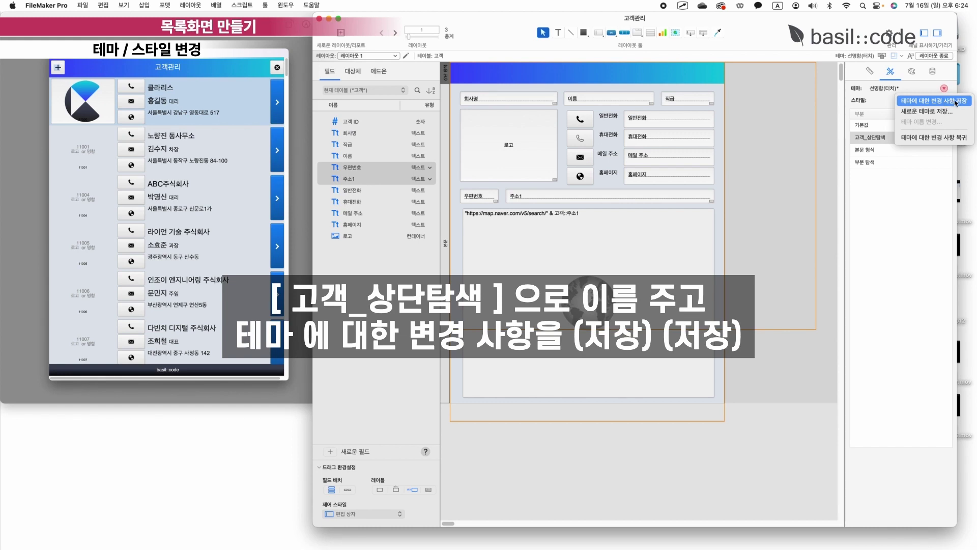
click(955, 101)
click(498, 188)
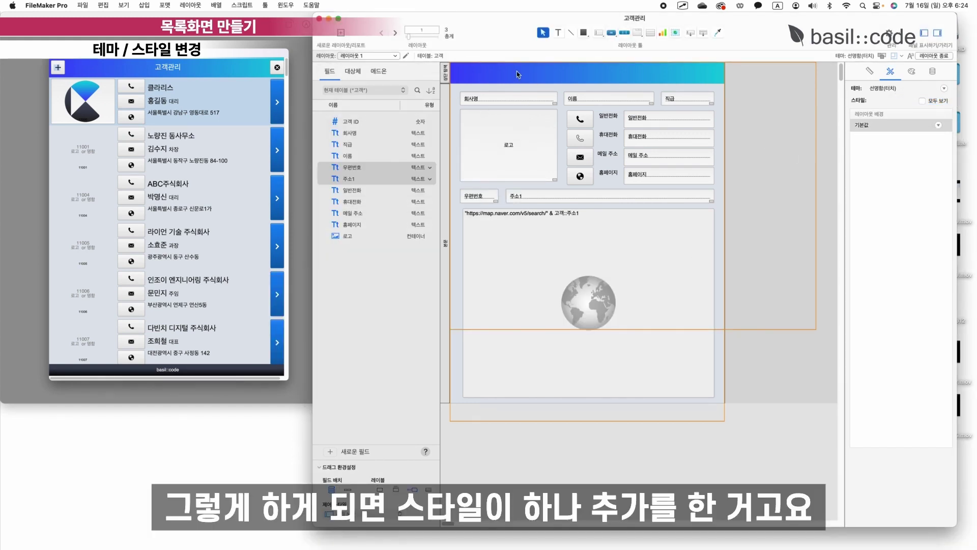
click(517, 75)
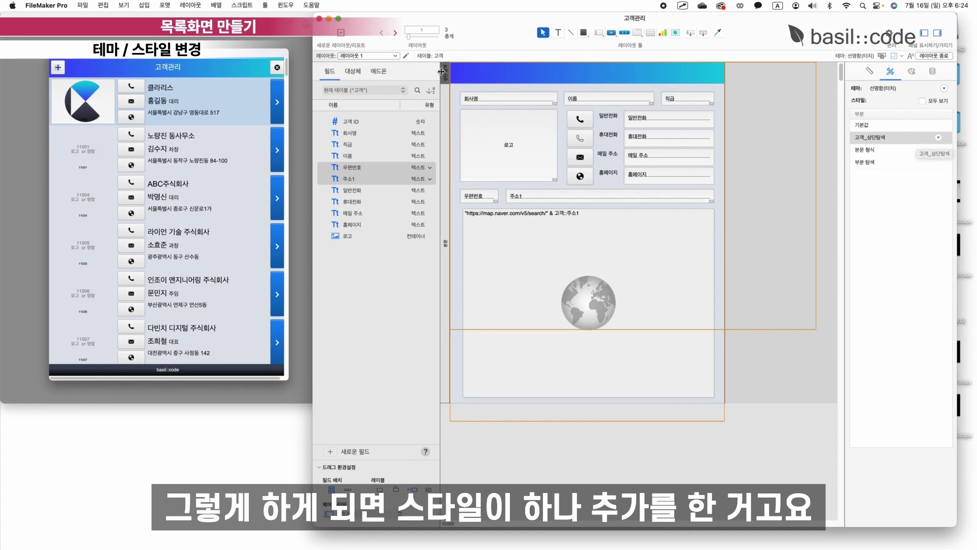
Switch to 고객목록, saving layout changes, and apply the 고객_상단탐색 style to its header.
click(373, 56)
click(370, 76)
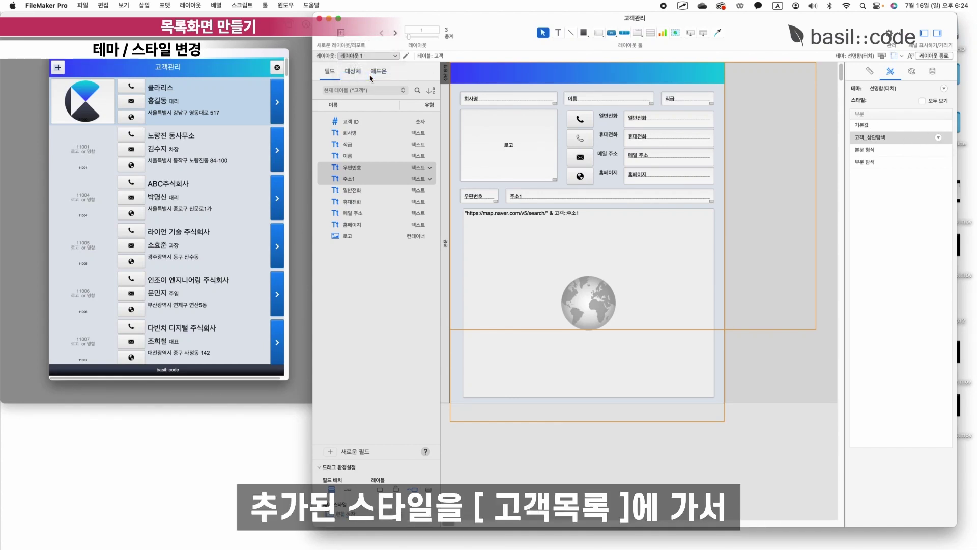
click(501, 184)
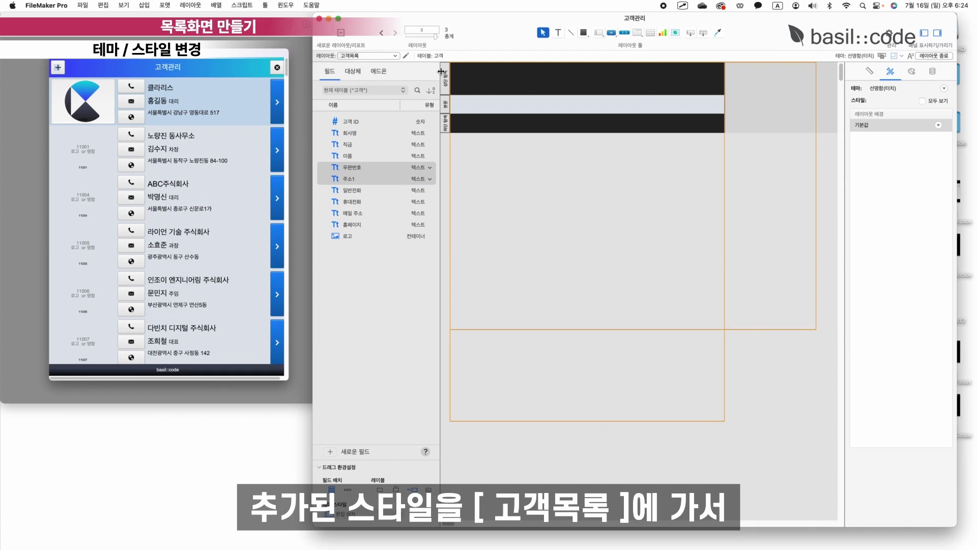
click(446, 77)
click(887, 139)
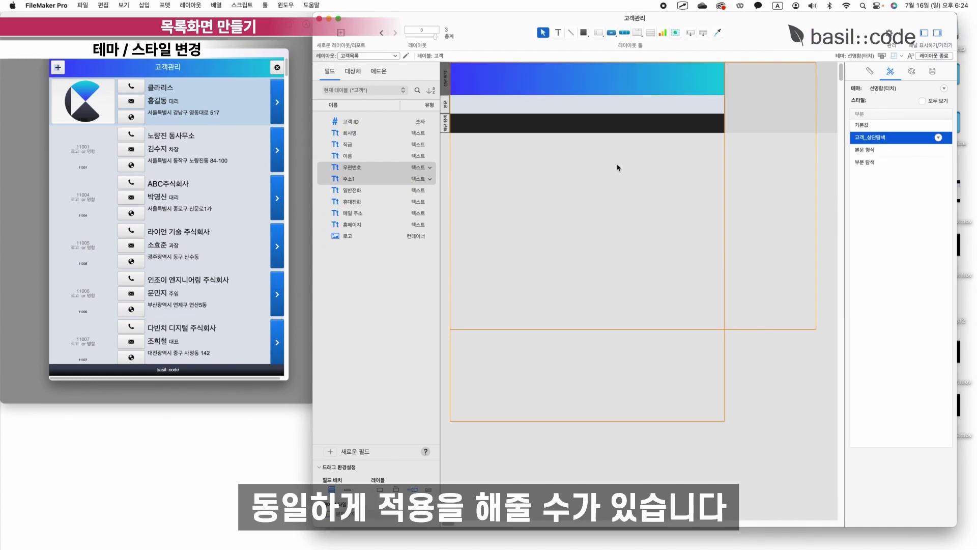
click(738, 112)
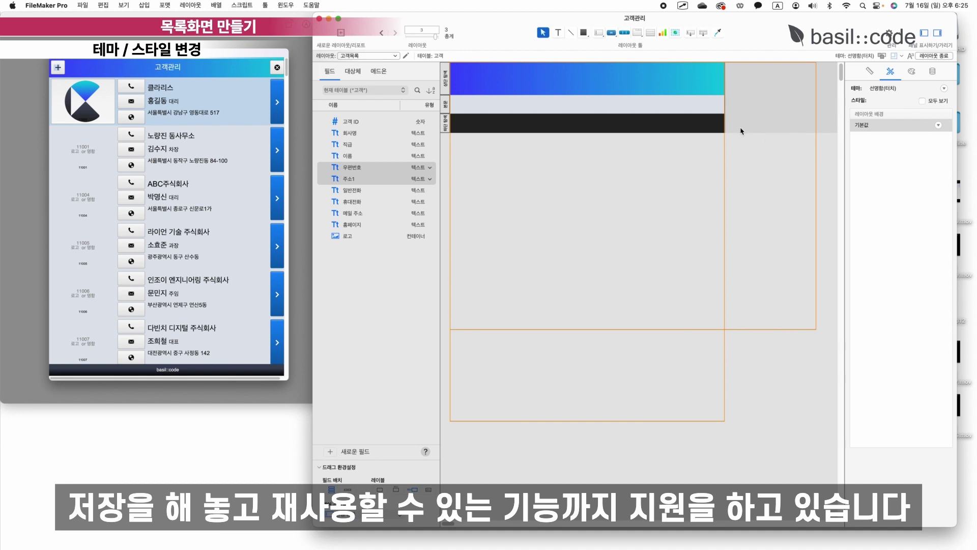
click(912, 71)
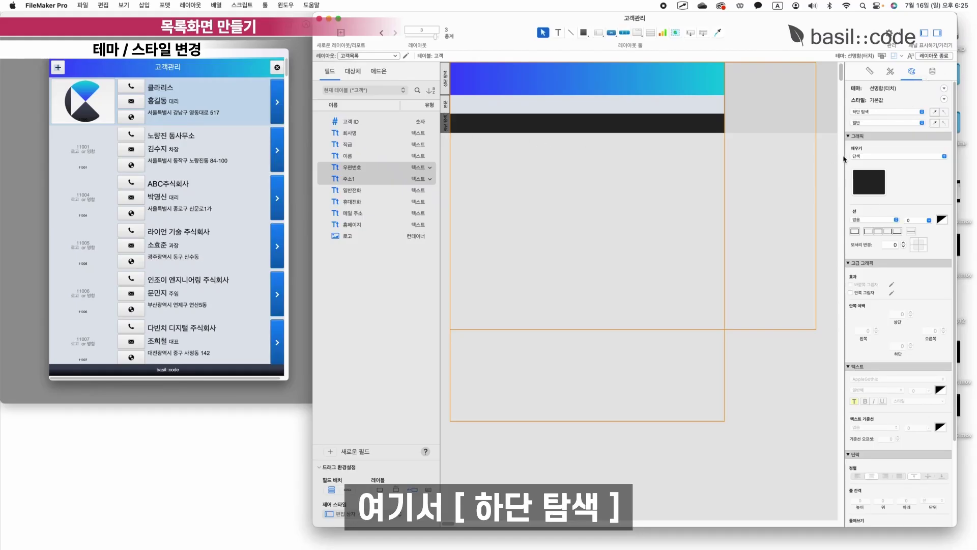
Give the footer a gradient fill, eyedropping both dark stop colours from the reference app.
click(867, 157)
click(868, 165)
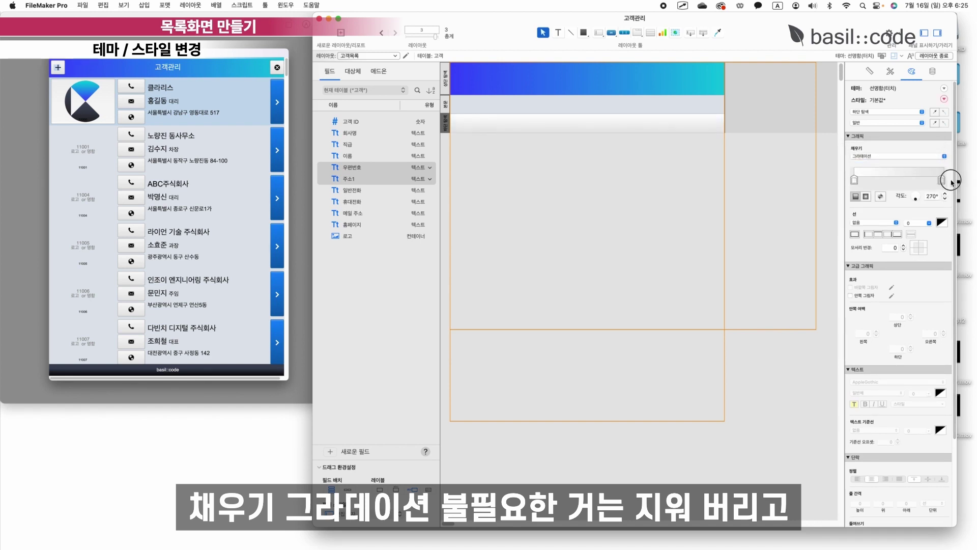
click(855, 181)
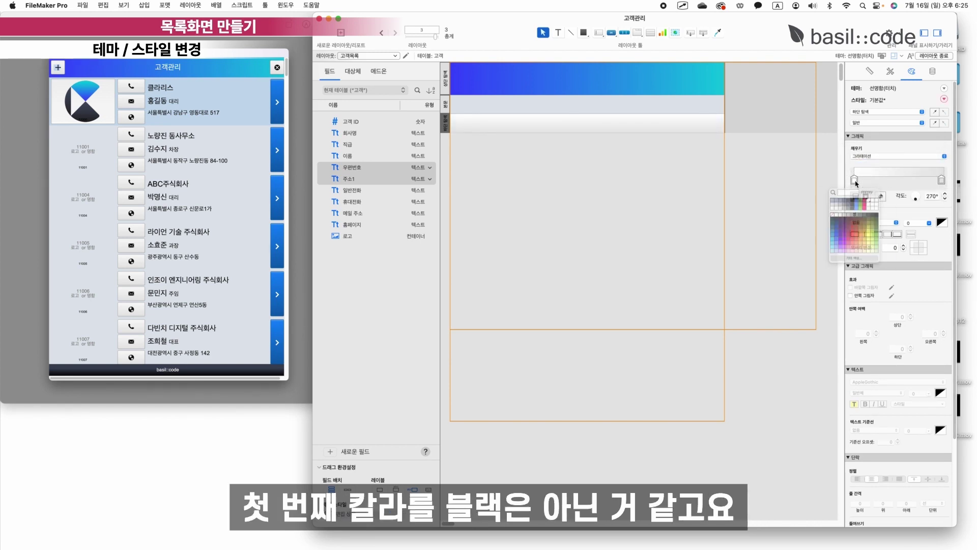
click(819, 197)
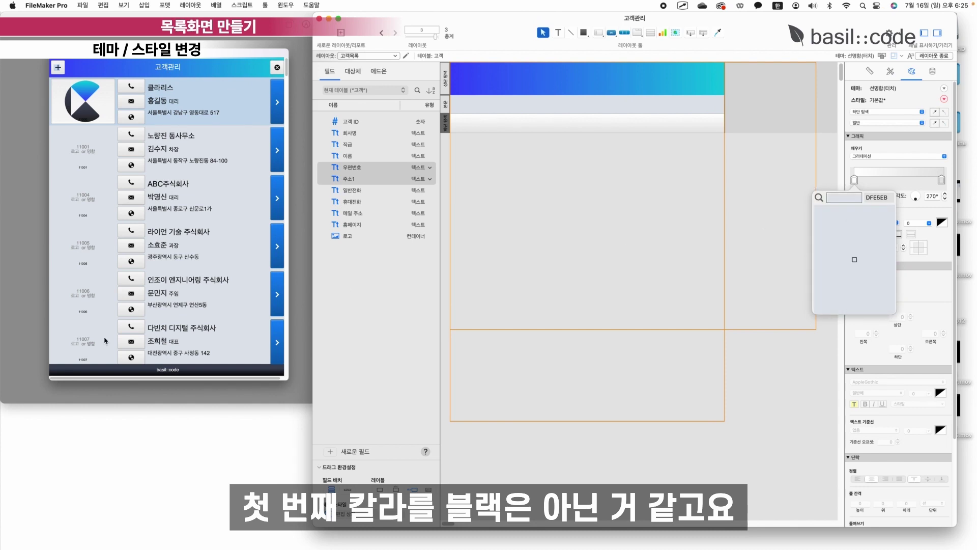
click(76, 377)
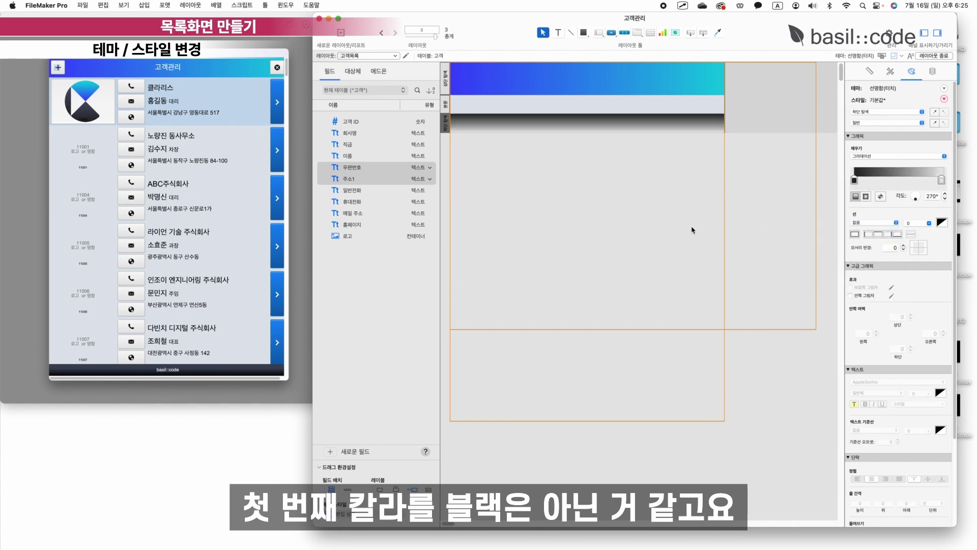
click(941, 180)
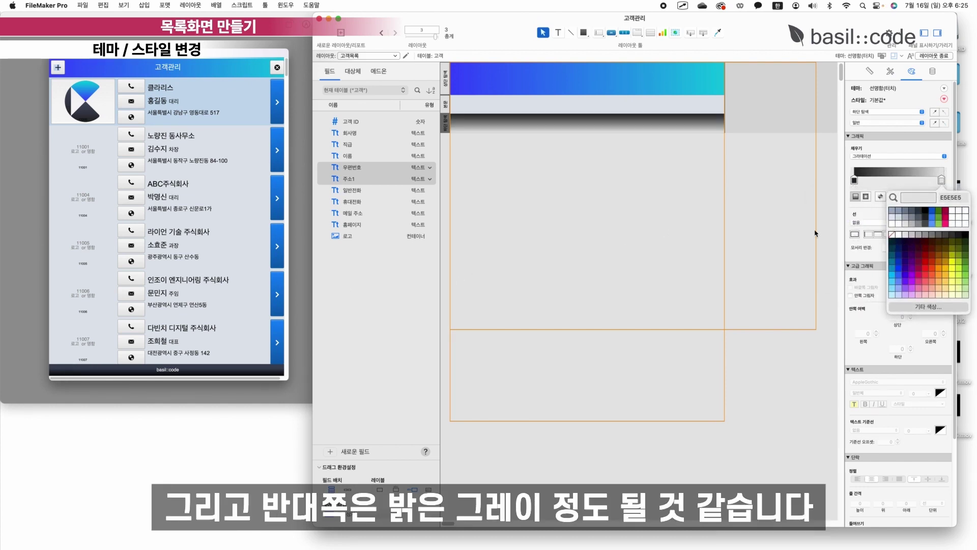
click(893, 197)
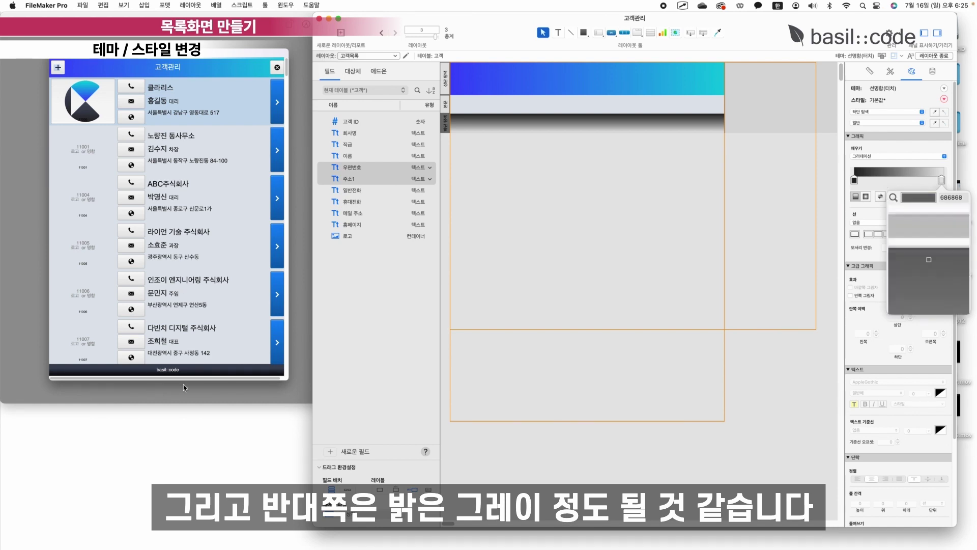
click(206, 368)
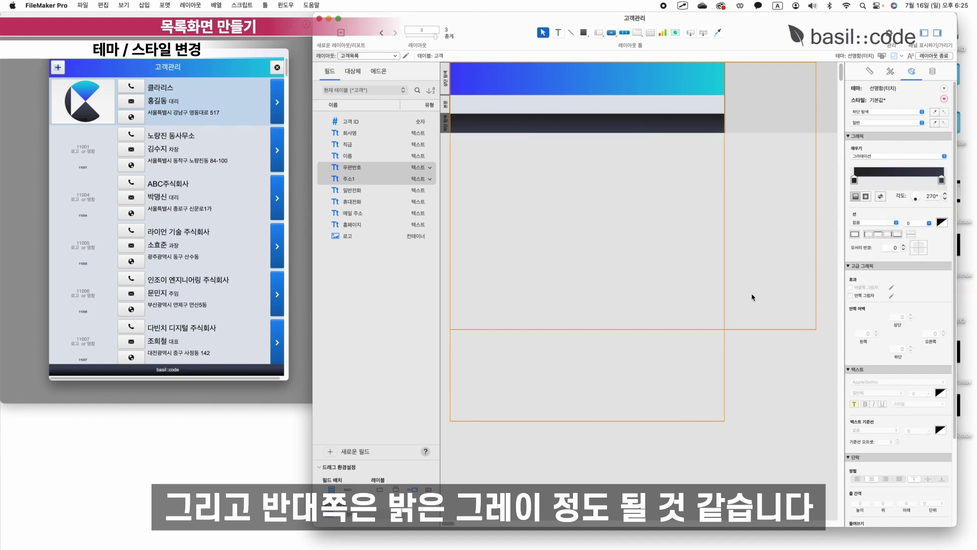
Set the footer gradient angle to 90° and drag the footer boundary up to thin it.
drag(916, 198, 917, 194)
click(931, 196)
text(90)
key(Return)
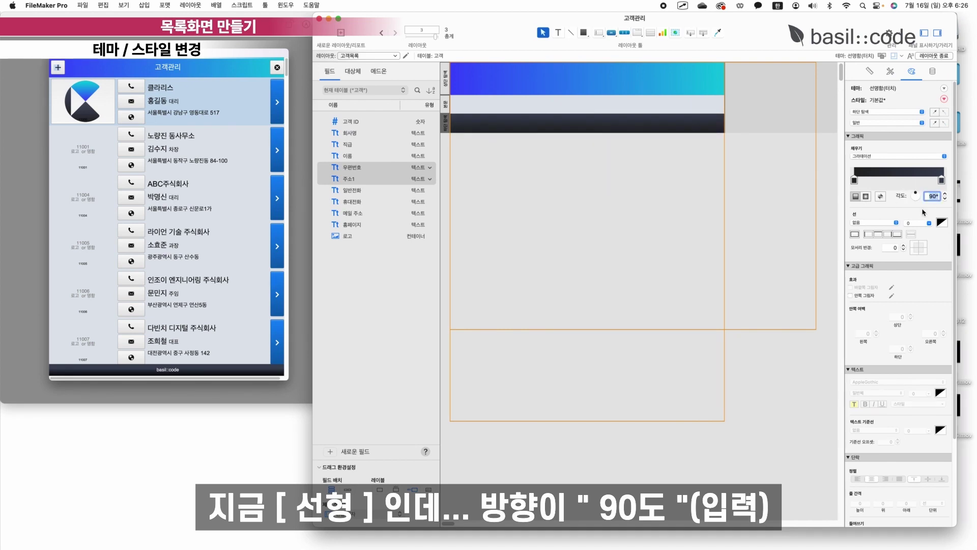
click(941, 180)
click(895, 220)
click(721, 115)
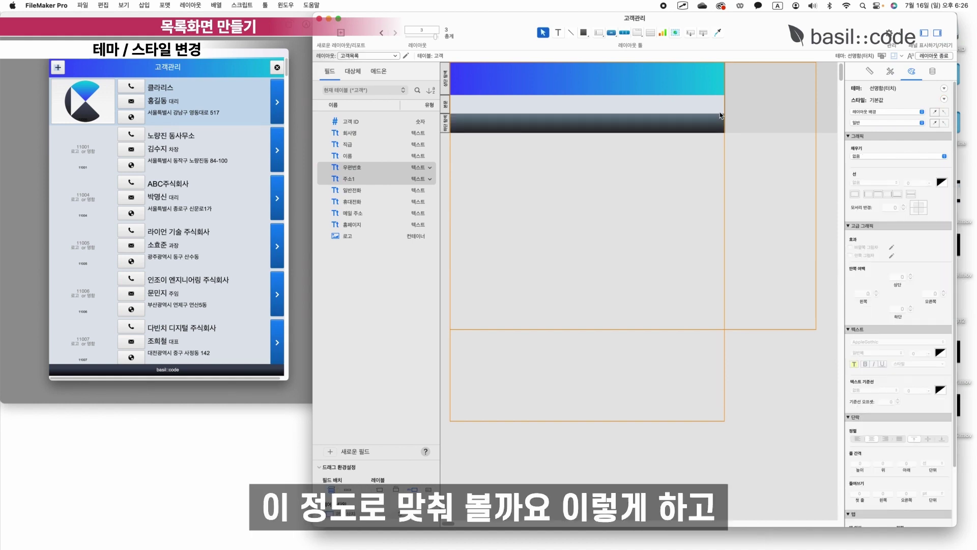
mouse_move(594, 132)
mouse_down()
mouse_move(595, 142)
mouse_move(590, 130)
mouse_up()
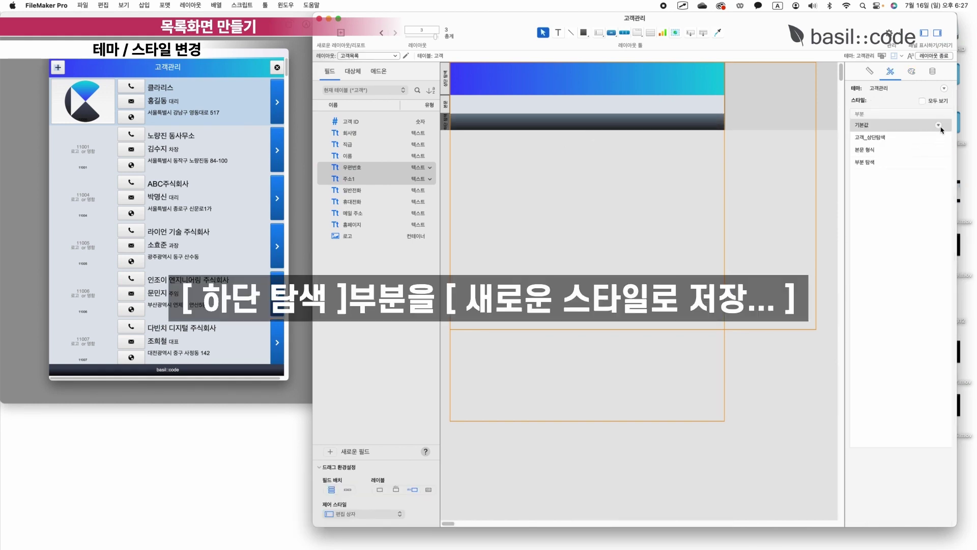
Save the footer's look as a new style named 고객_하단탐색.
click(939, 125)
click(915, 148)
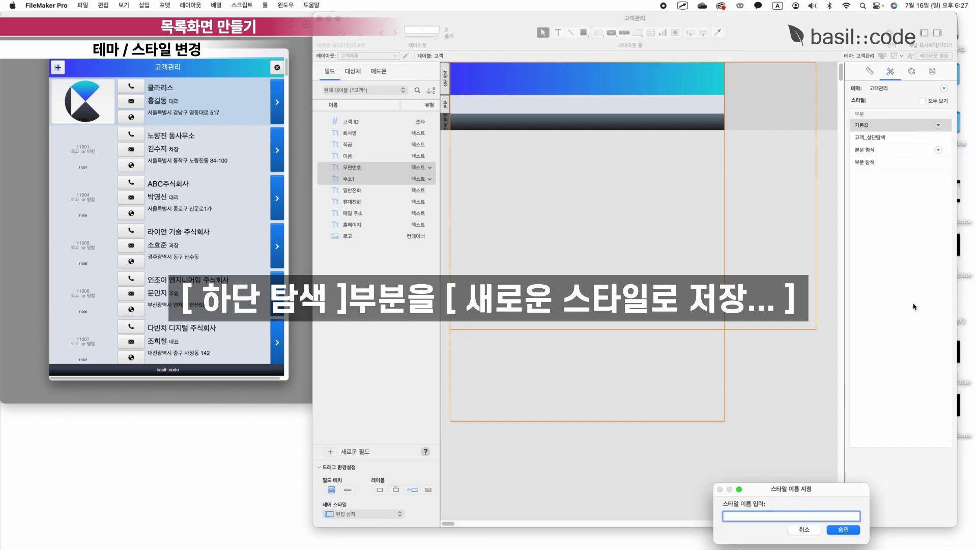
key(Caps_Lock)
text(고객_하단티)
text(색)
key(Return)
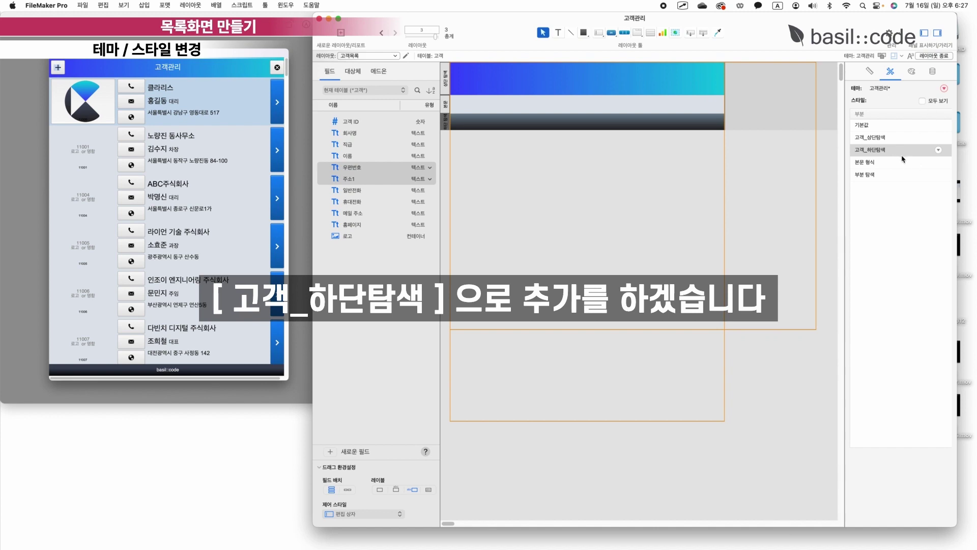
Save the style changes to the 고객관리 theme for all layouts.
click(944, 88)
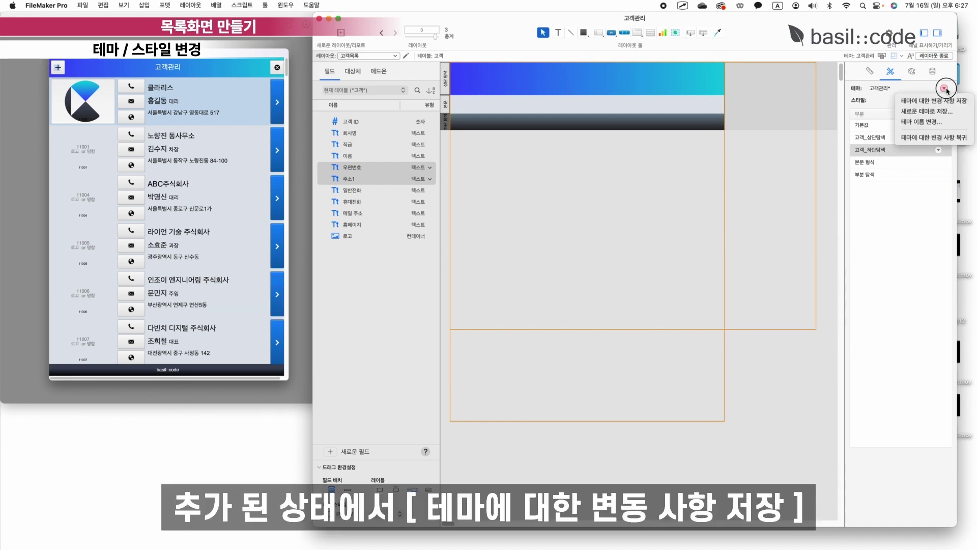
click(934, 104)
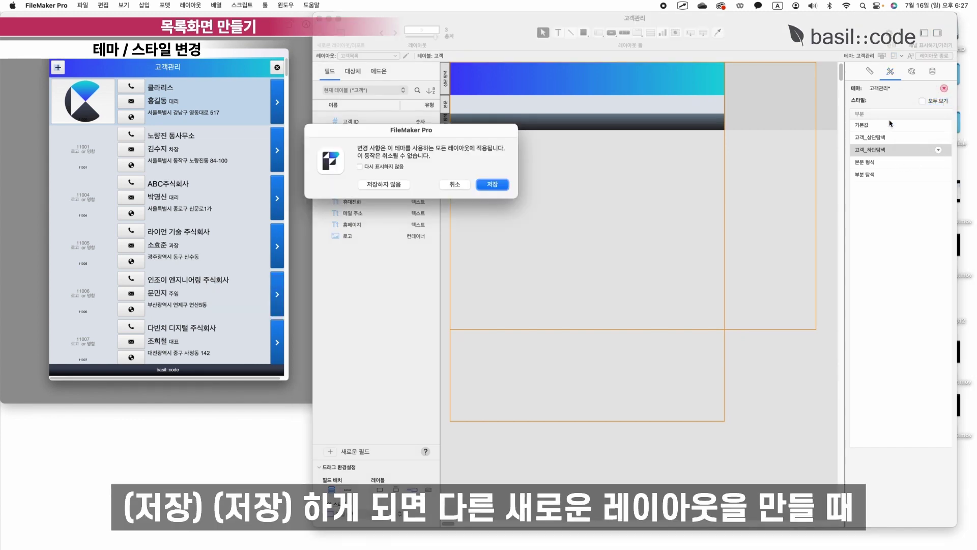
click(493, 184)
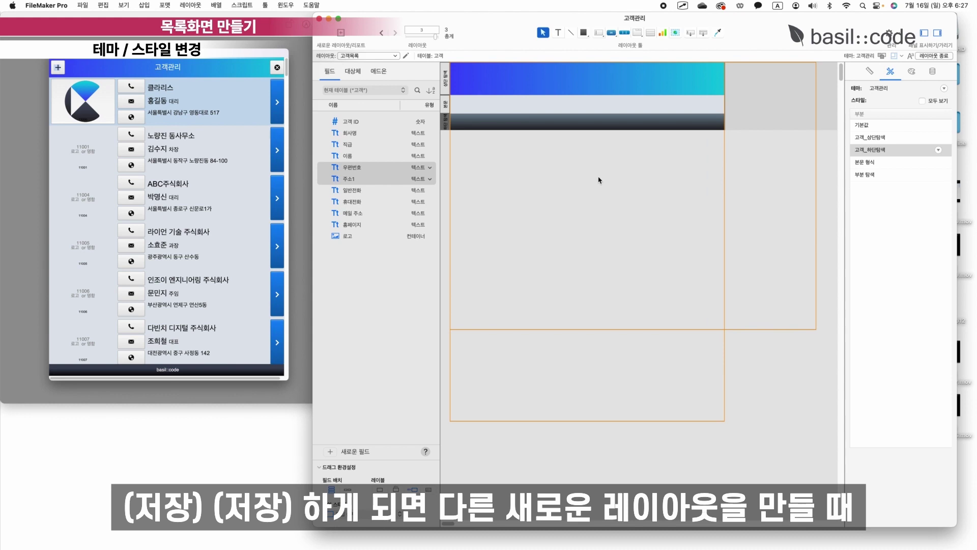
click(446, 79)
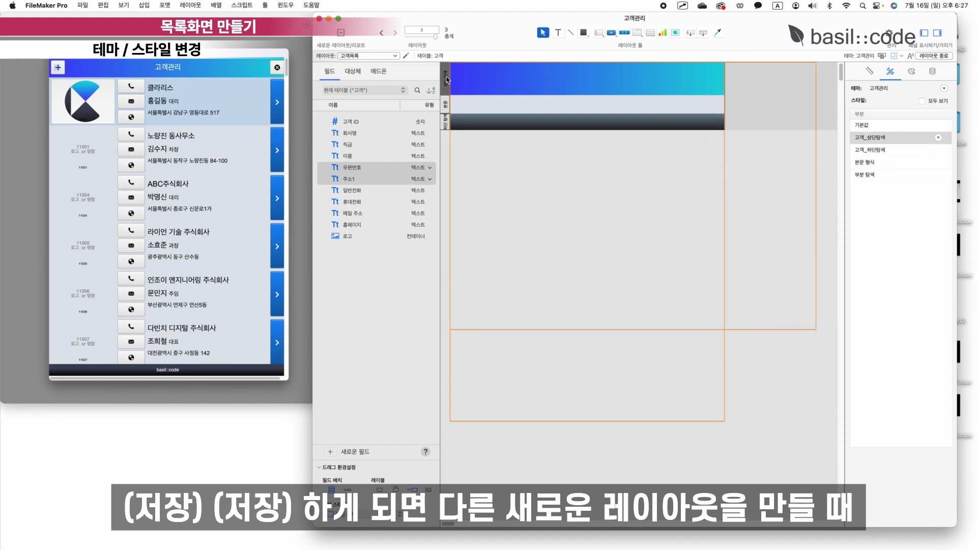
click(447, 122)
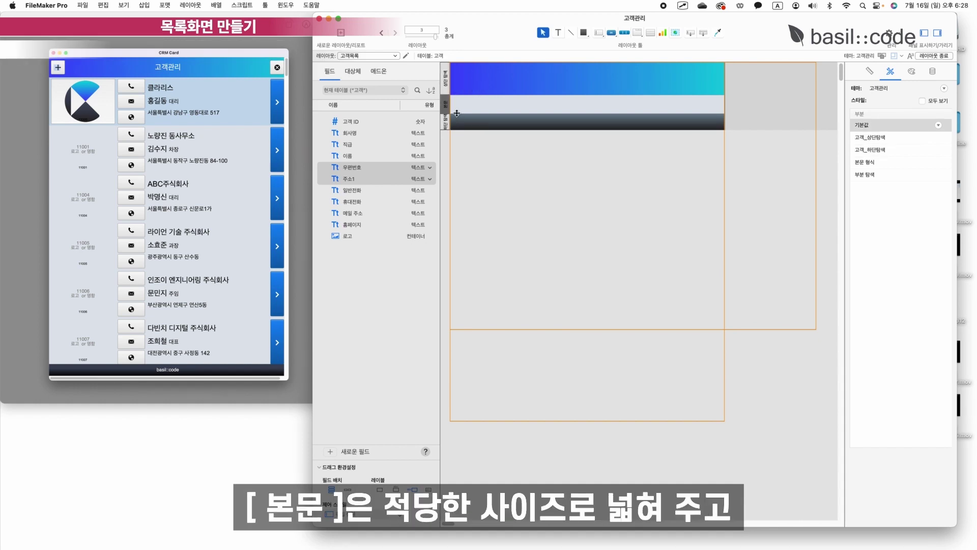
Extend the body to 118 pt and add a narrow, label-less 로고 container field at its left.
drag(453, 130, 453, 144)
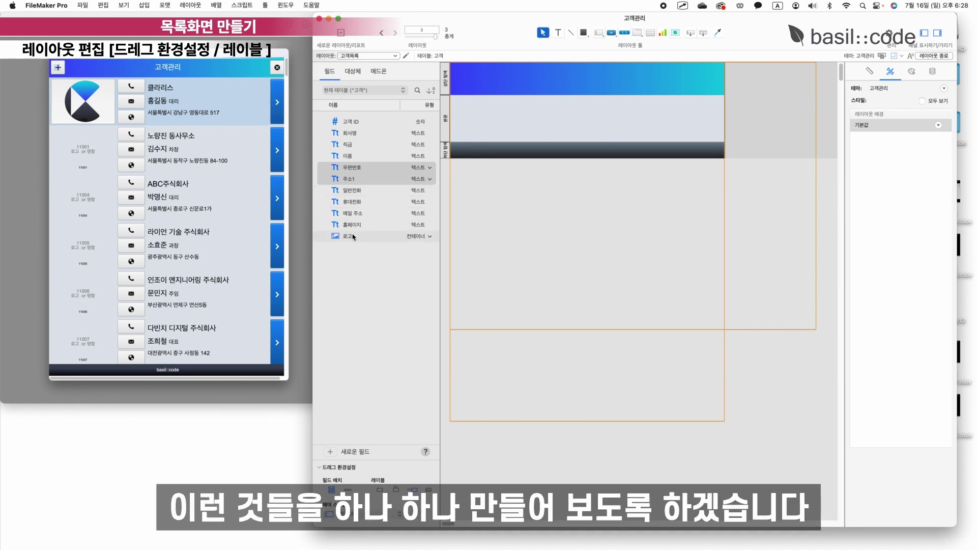
drag(353, 236, 473, 106)
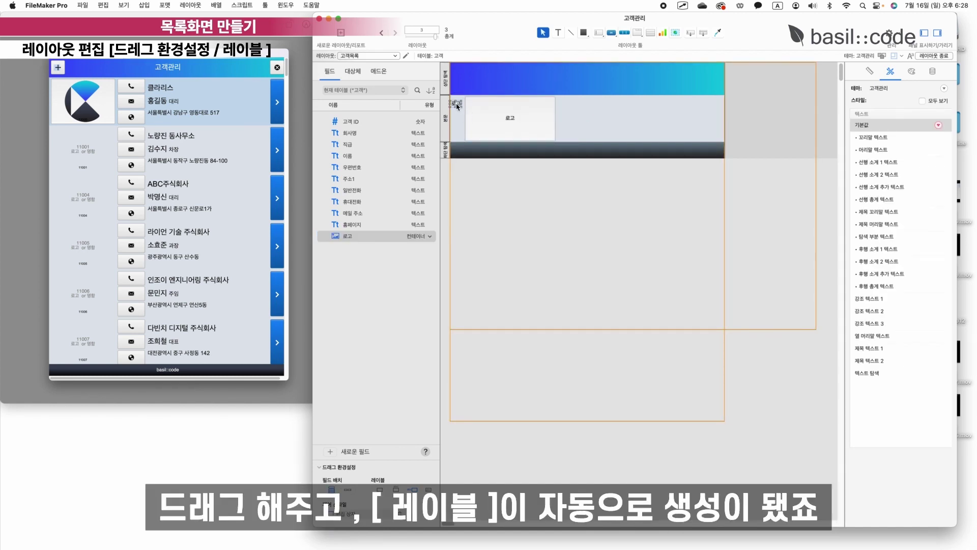
key(super+z)
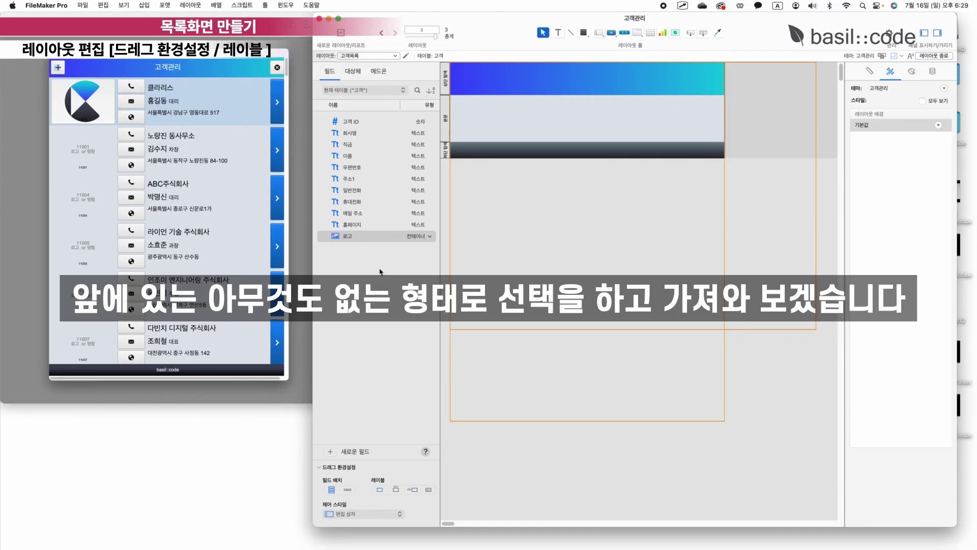
drag(347, 236, 491, 117)
drag(541, 118, 533, 118)
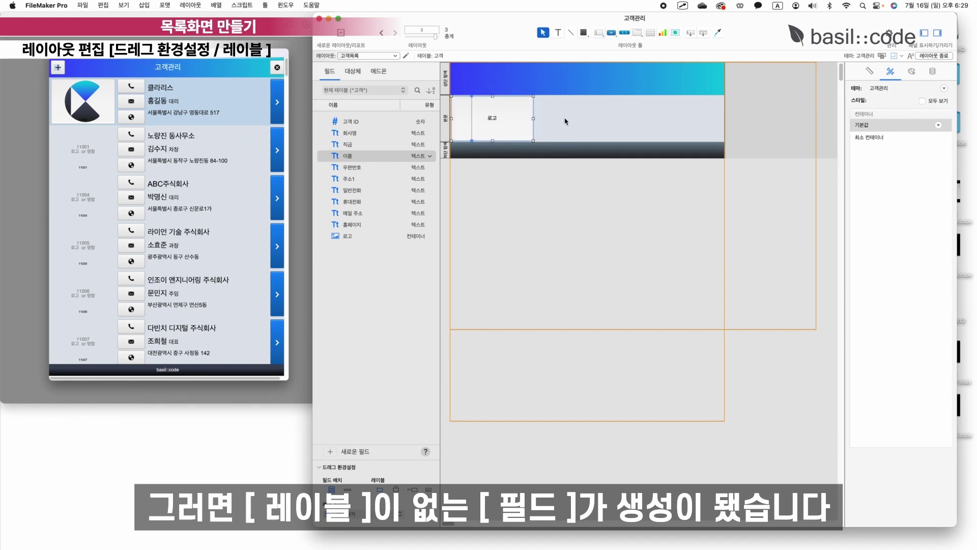
click(565, 119)
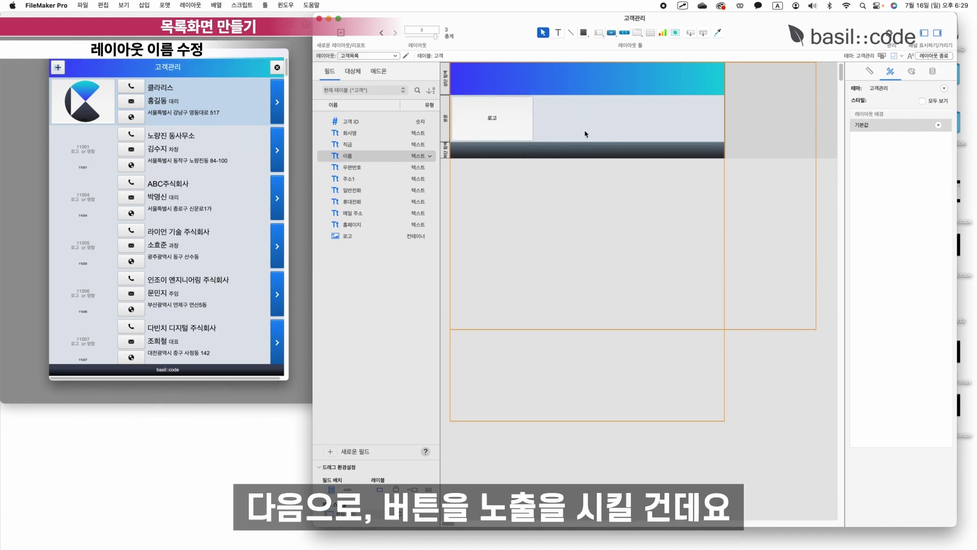
click(506, 124)
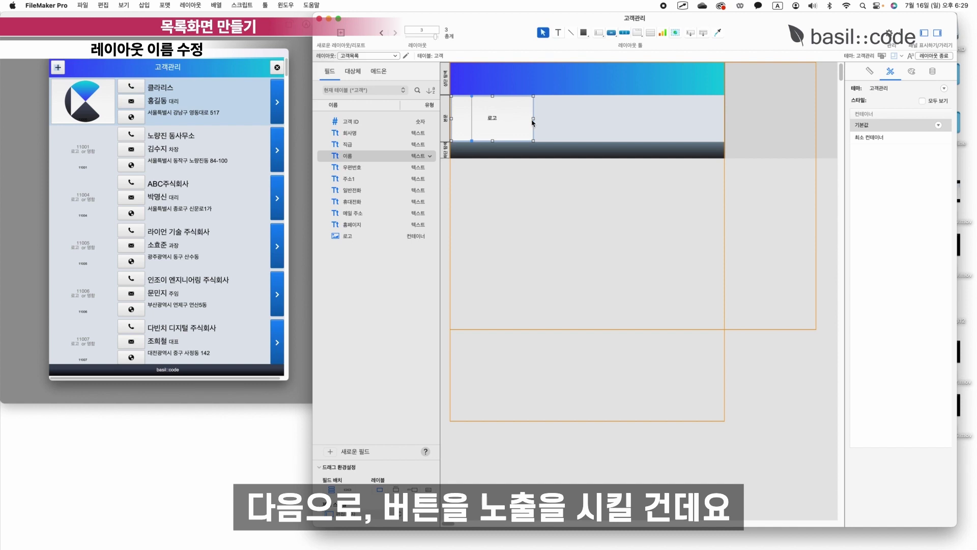
click(374, 55)
Switch to 레이아웃 1 and change its layout name to 고객상세 in Layout Setup.
click(369, 40)
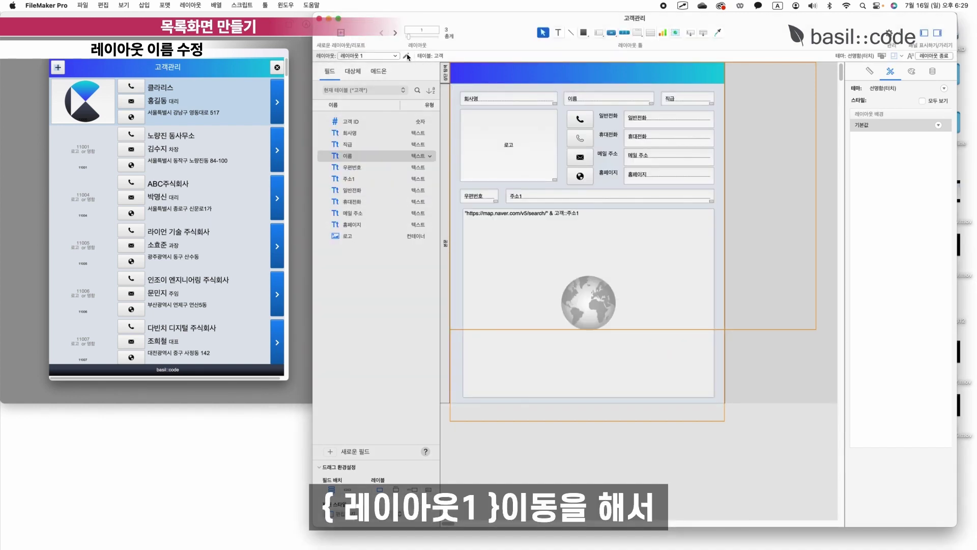
click(406, 56)
click(584, 320)
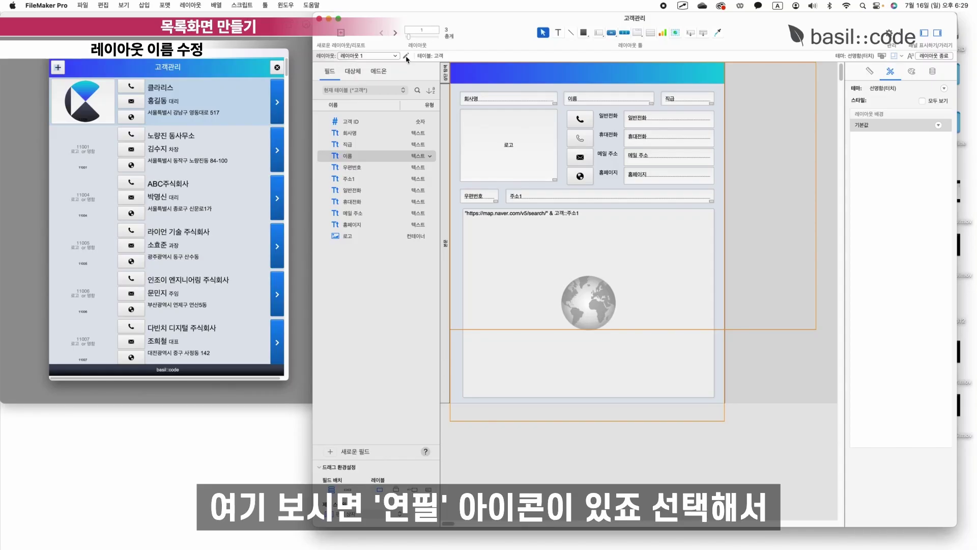
click(406, 56)
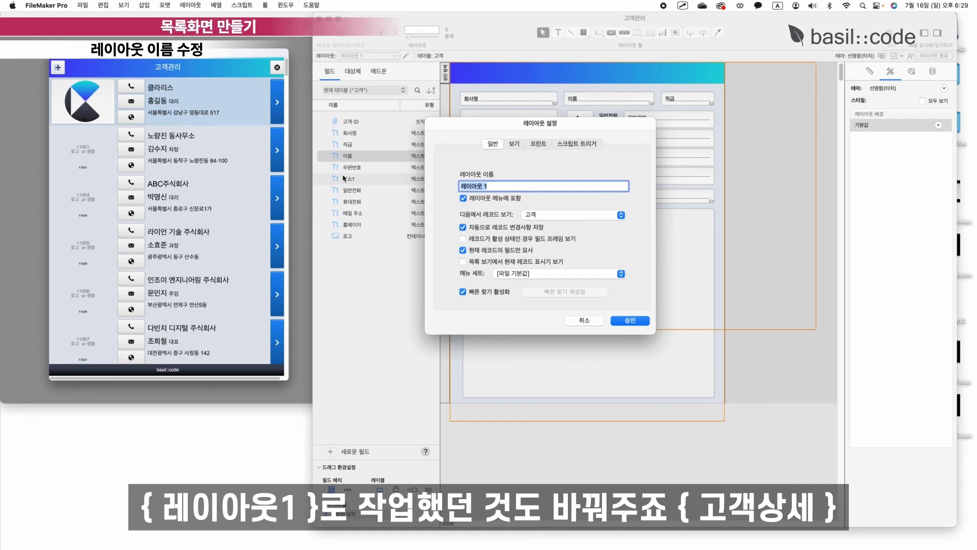
text(ㄱ)
key(BackSpace)
key(ctrl+space)
text(고객)
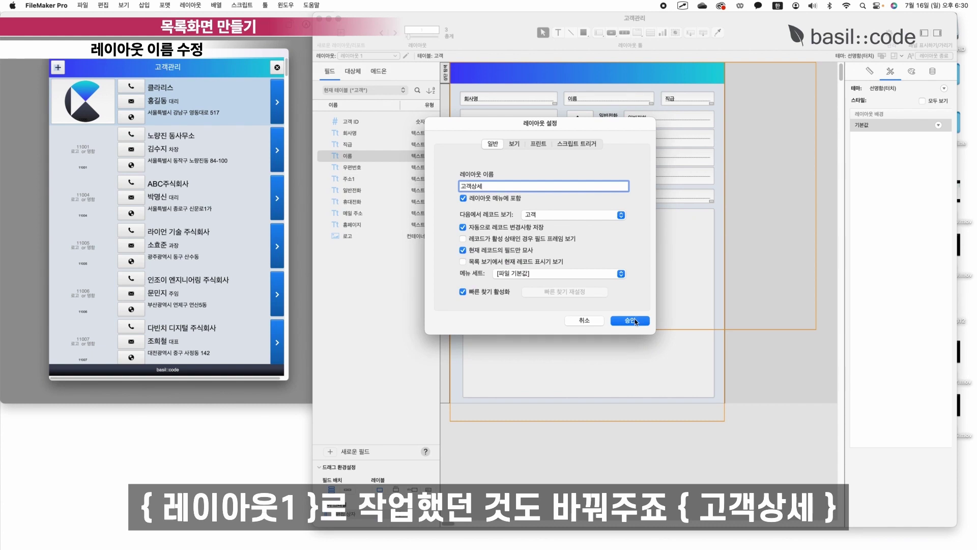
click(632, 320)
click(398, 57)
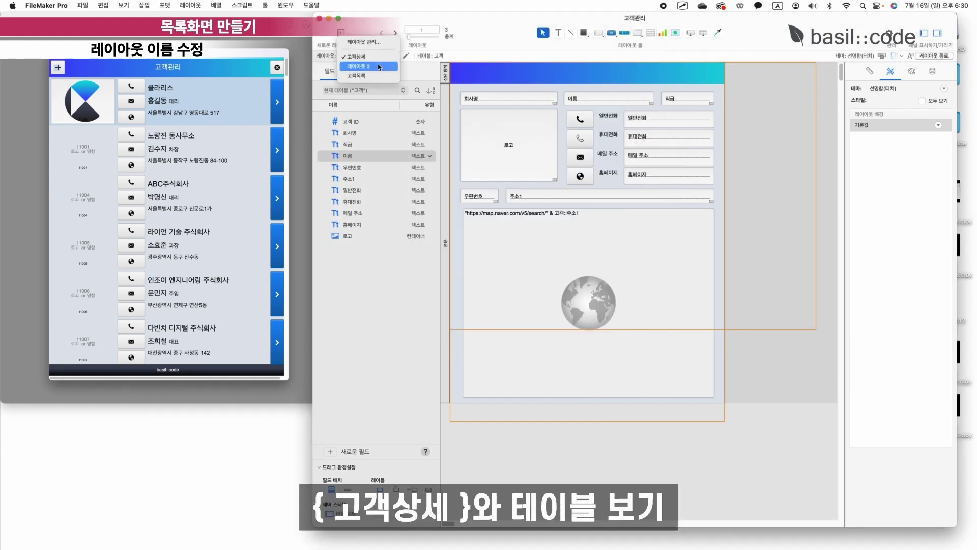
click(379, 66)
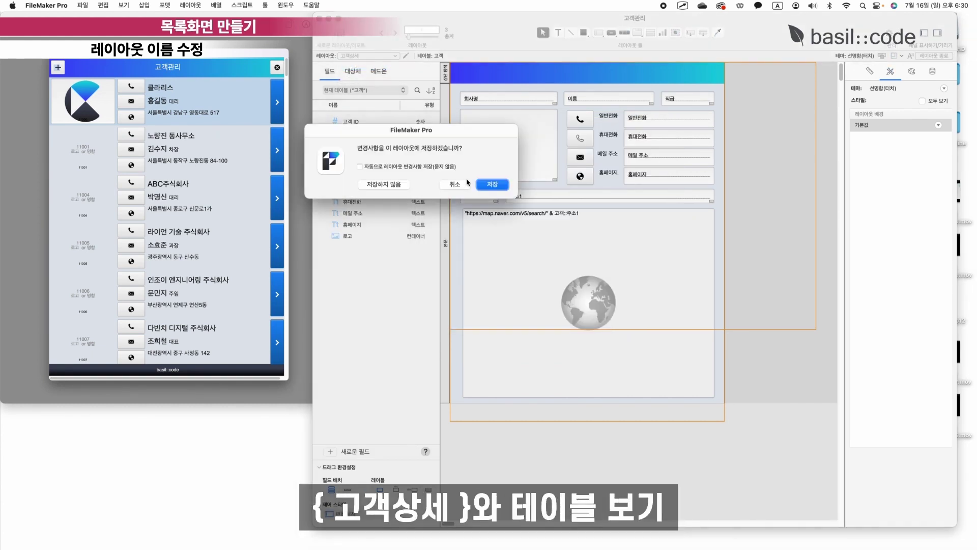
On 고객상세, select and copy the four contact buttons (two phone, mail, globe).
click(491, 184)
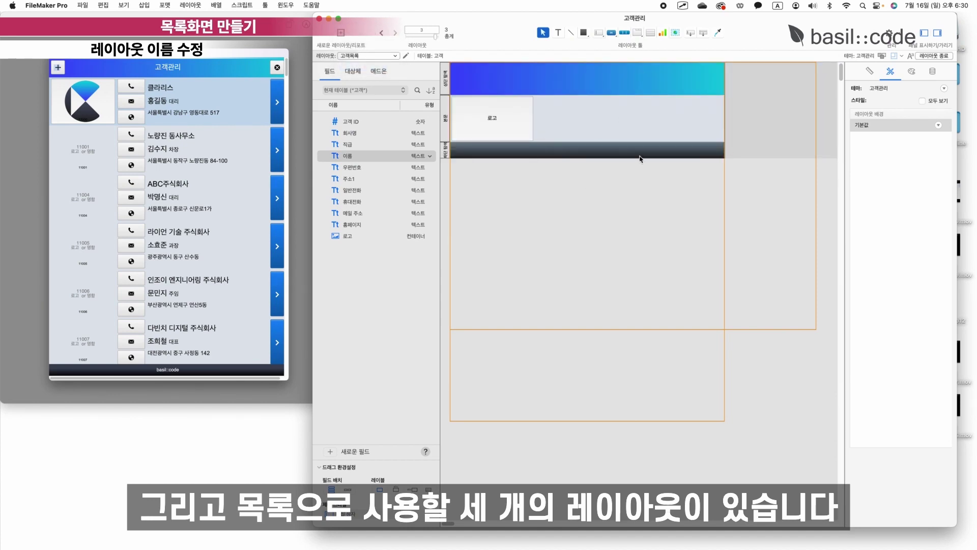
click(398, 57)
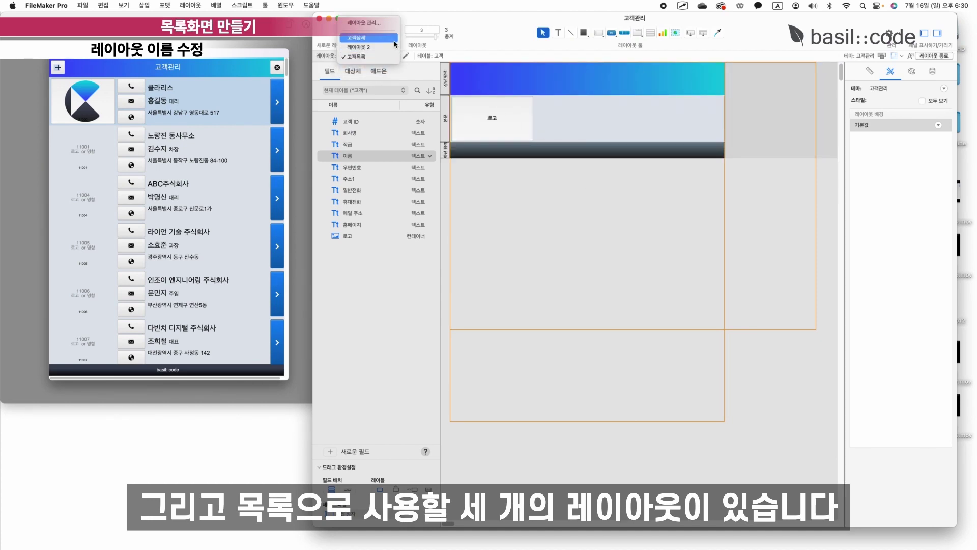
click(369, 43)
click(578, 120)
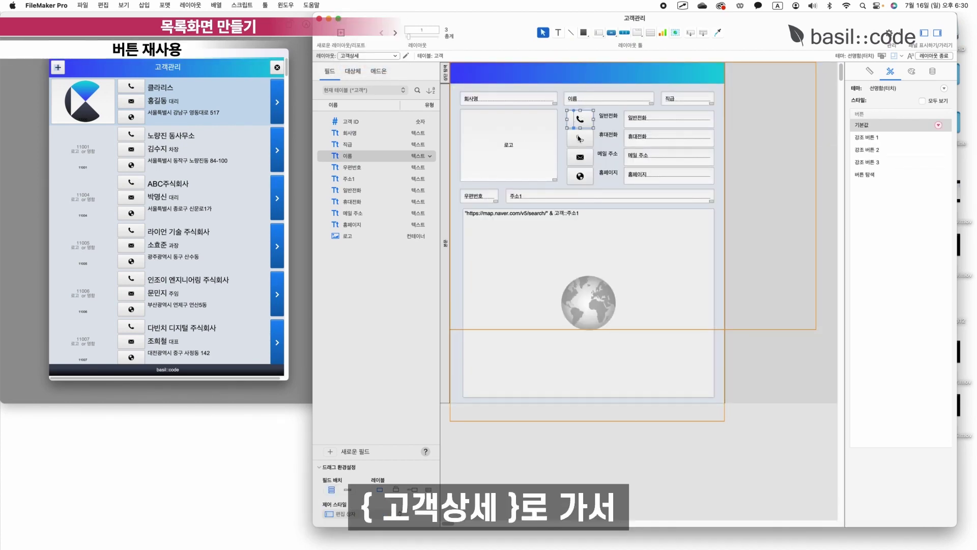
scroll(582, 179, right, 1)
drag(556, 183, 579, 117)
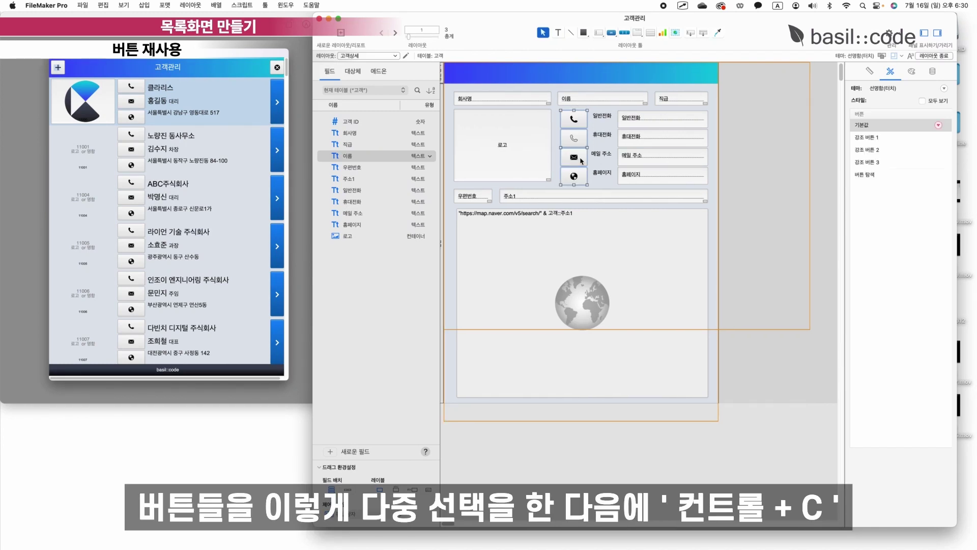
key(super+c)
Return to 고객목록, saving changes, and paste the four contact buttons there.
click(367, 55)
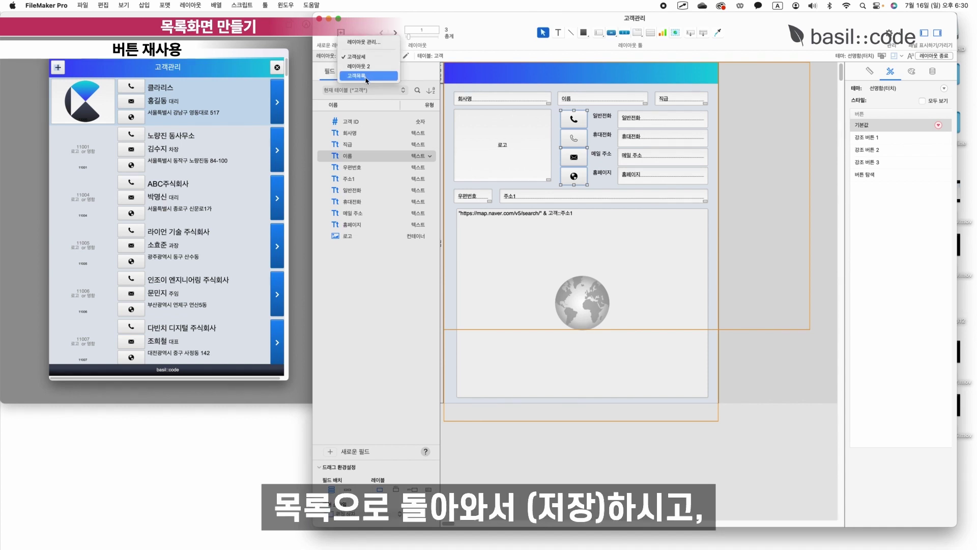
click(365, 75)
click(493, 184)
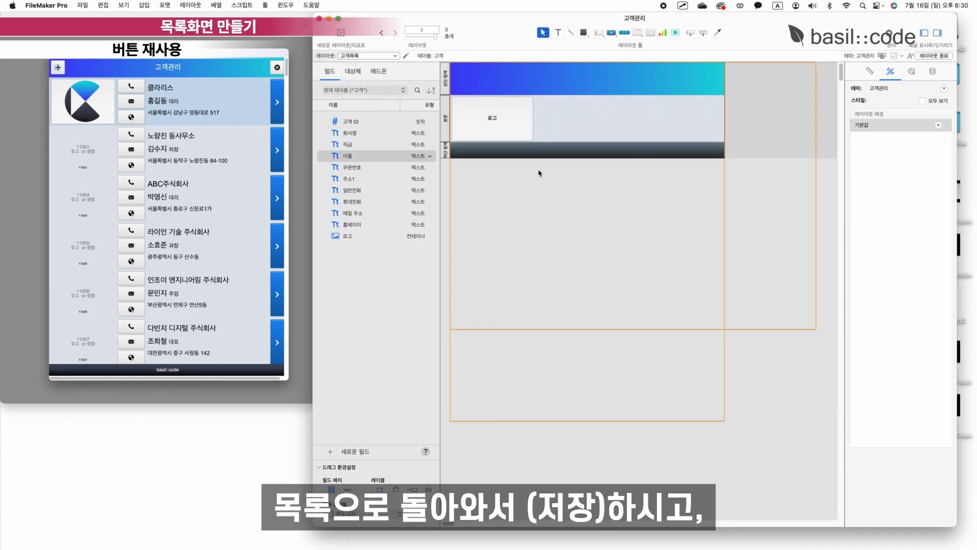
key(super+v)
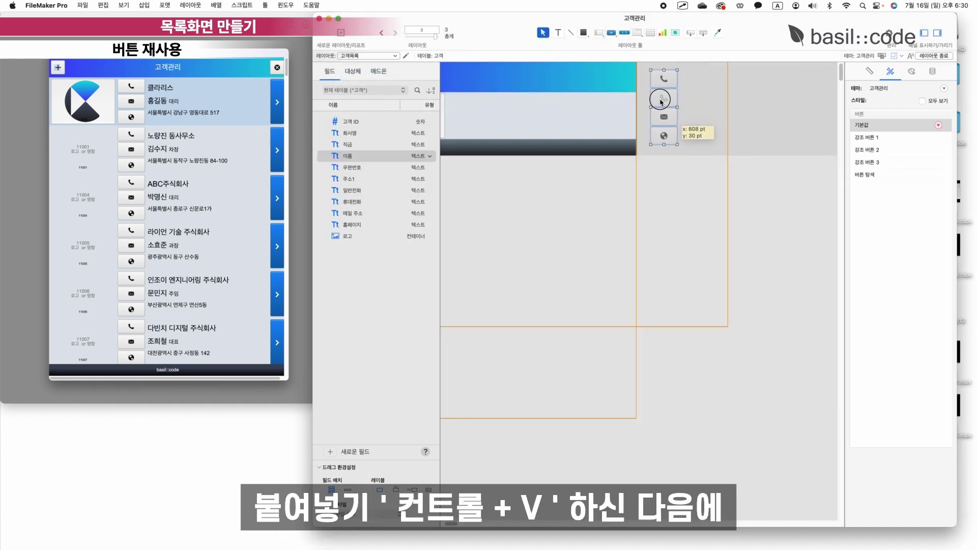
click(781, 111)
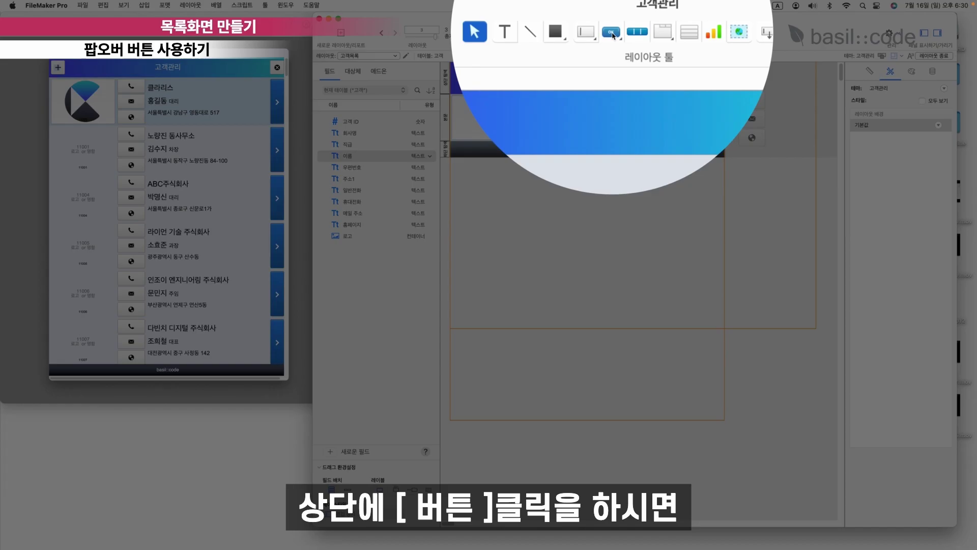
Draw a popover button beside the 로고 field and hide its title bar.
click(611, 34)
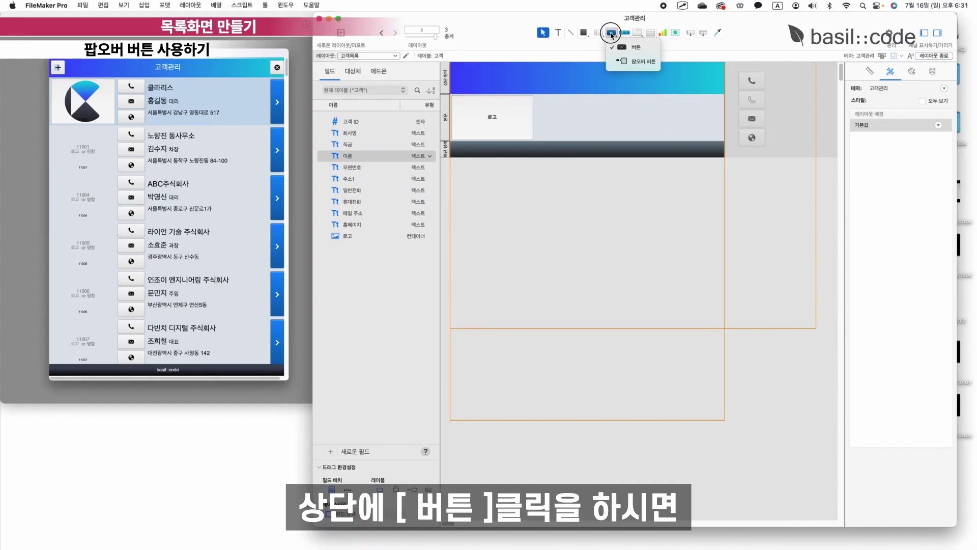
click(618, 65)
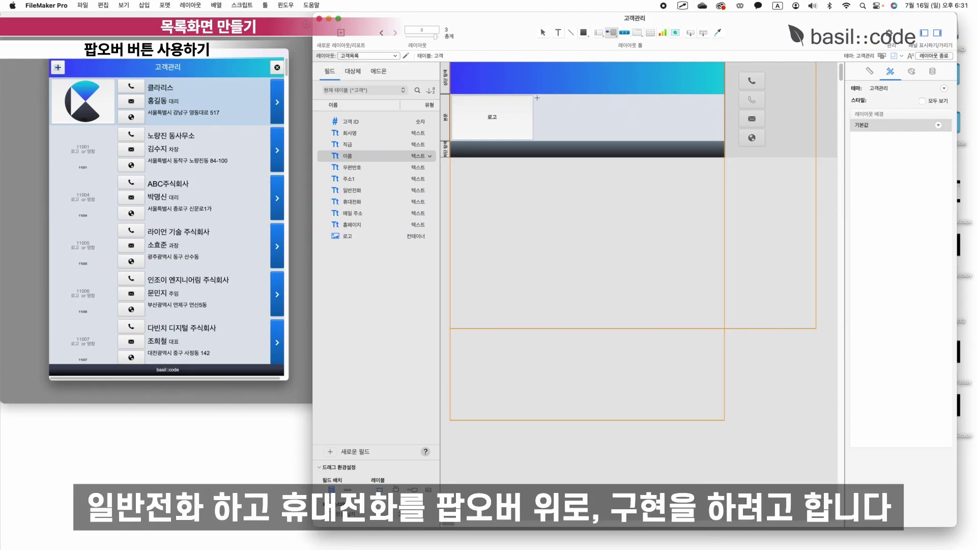
drag(535, 91, 563, 108)
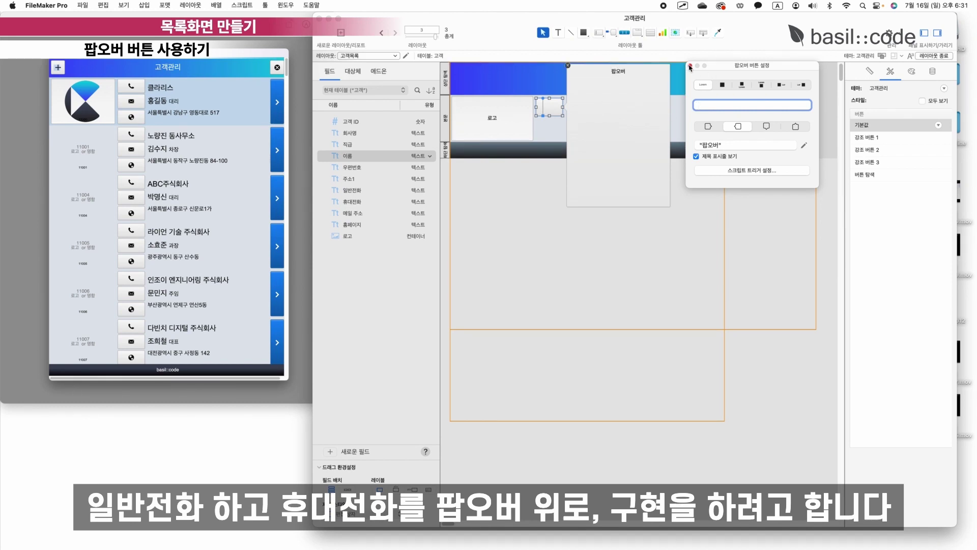
click(696, 157)
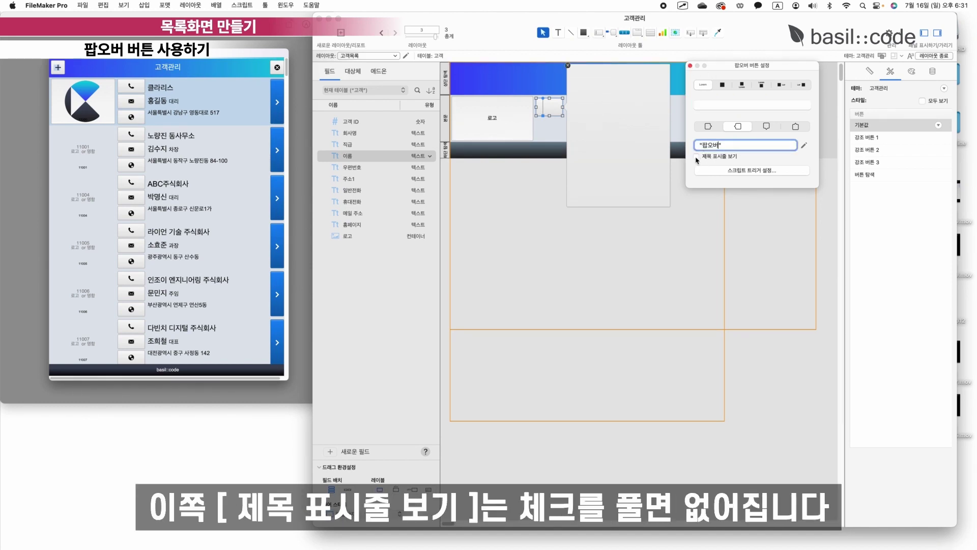
click(696, 157)
click(696, 157)
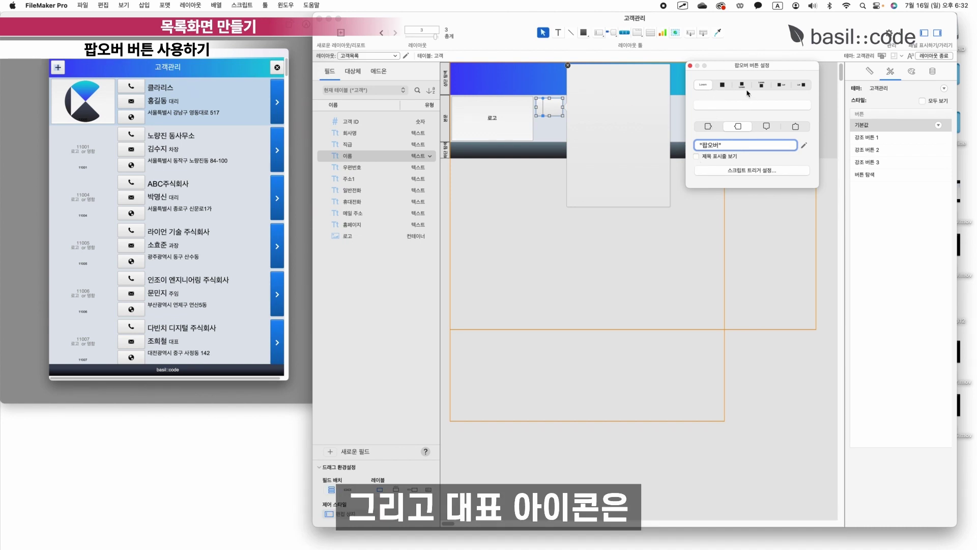
Make the popover button icon-only with a phone icon.
click(722, 85)
scroll(762, 133, down, 5)
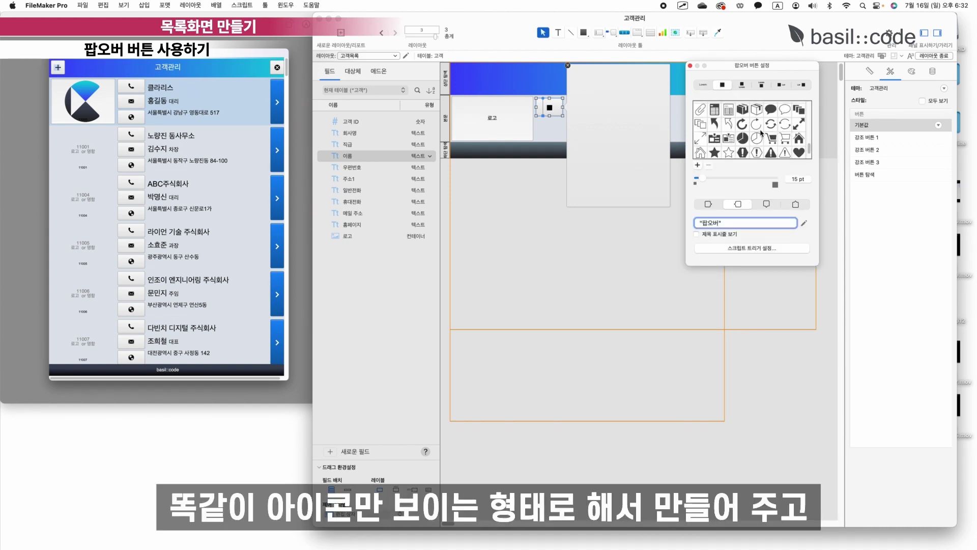
scroll(762, 133, up, 4)
click(714, 126)
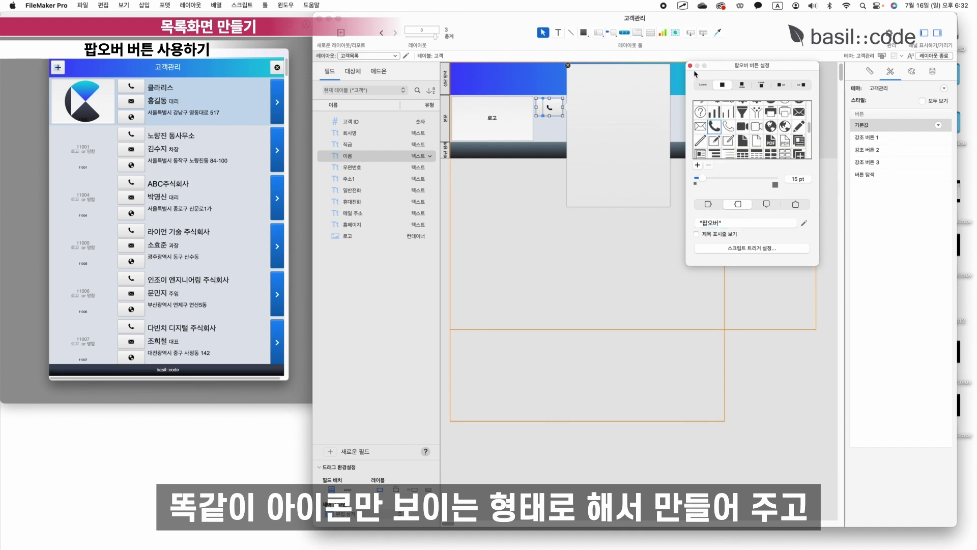
click(690, 65)
click(568, 65)
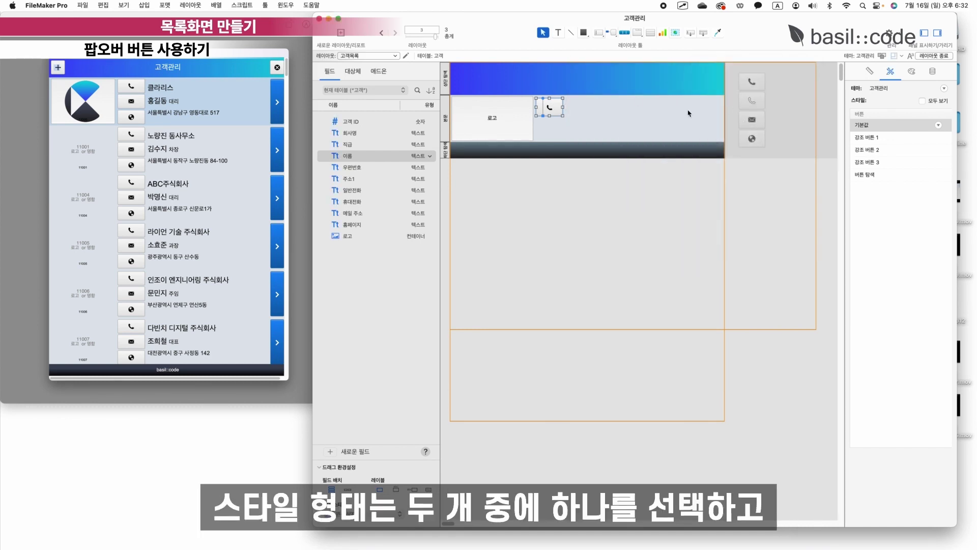
click(535, 115)
Move the two phone buttons into the body and copy their style onto the popover button with Format Painter.
drag(758, 85, 647, 113)
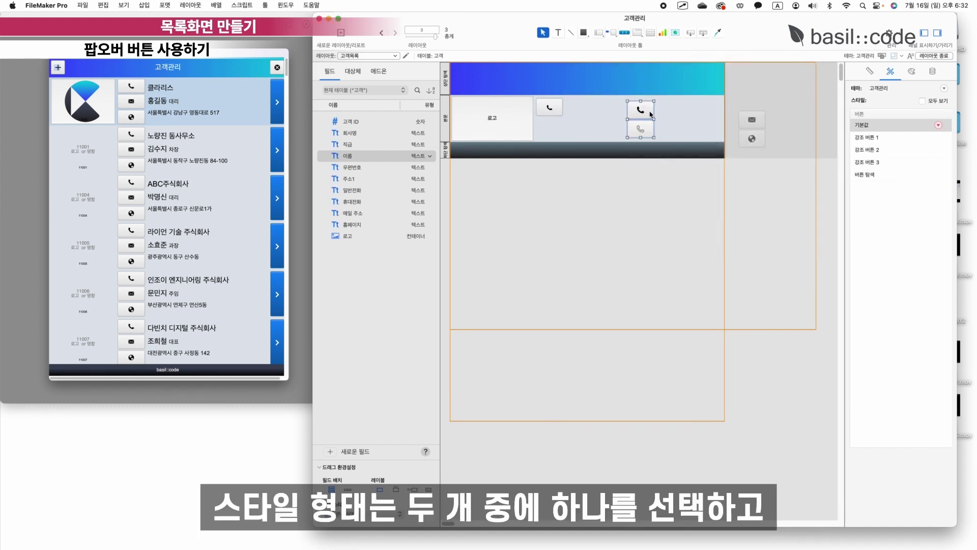
click(717, 32)
click(556, 107)
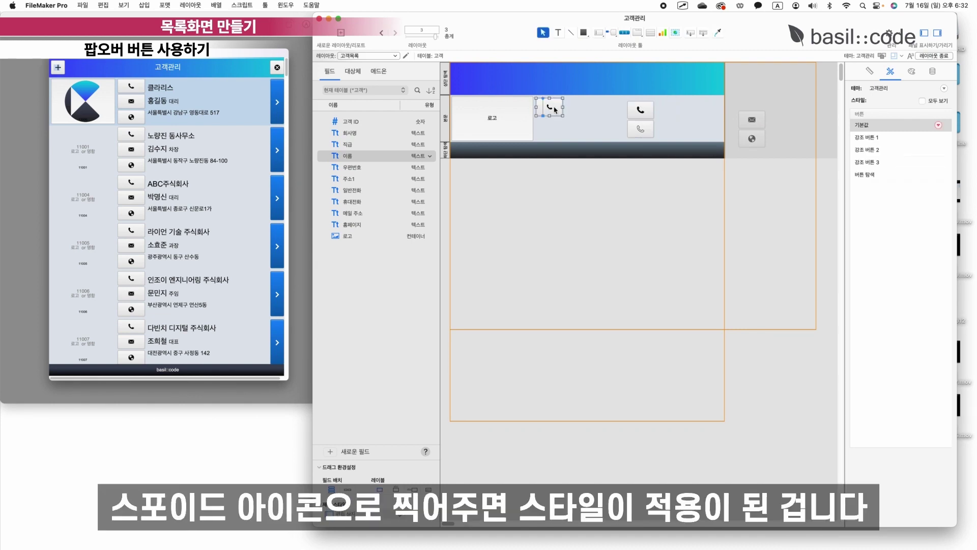
click(911, 72)
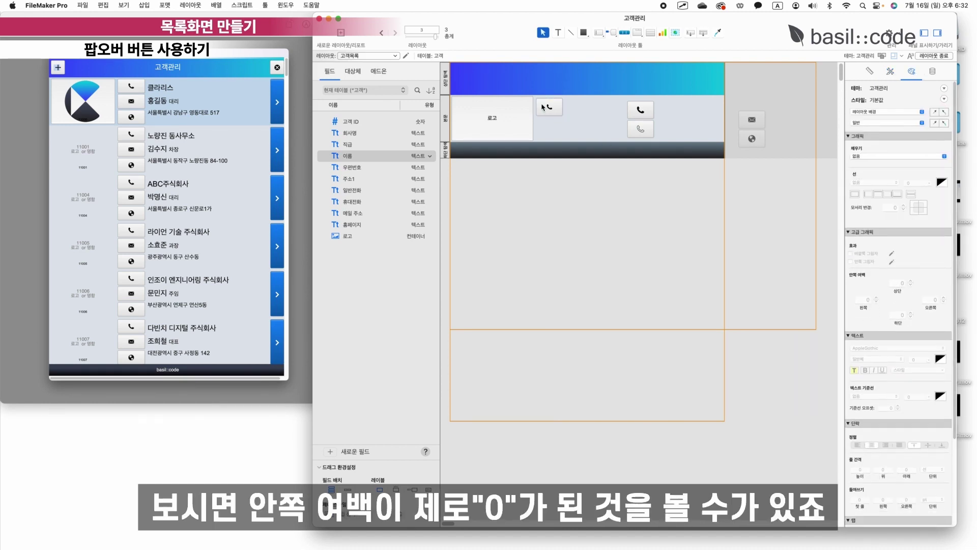
double_click(640, 109)
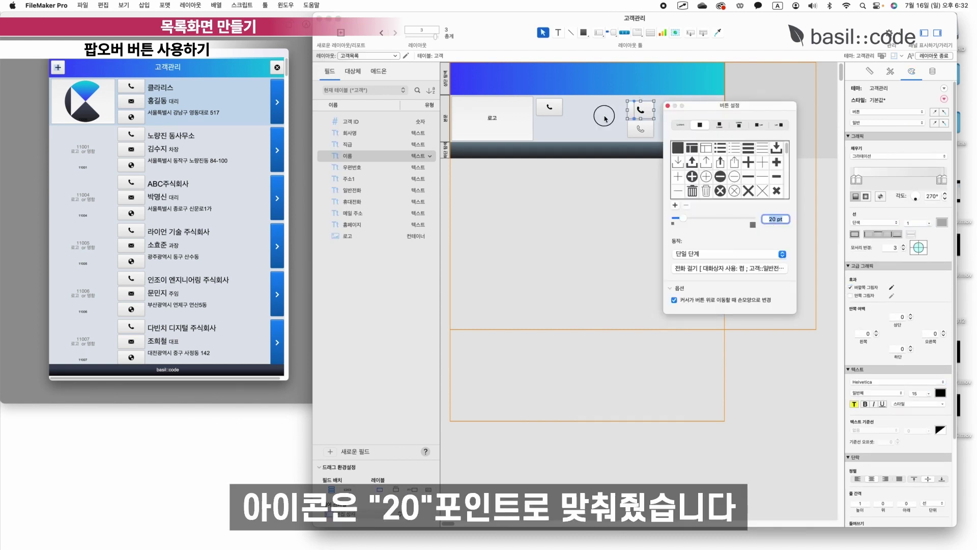
click(550, 107)
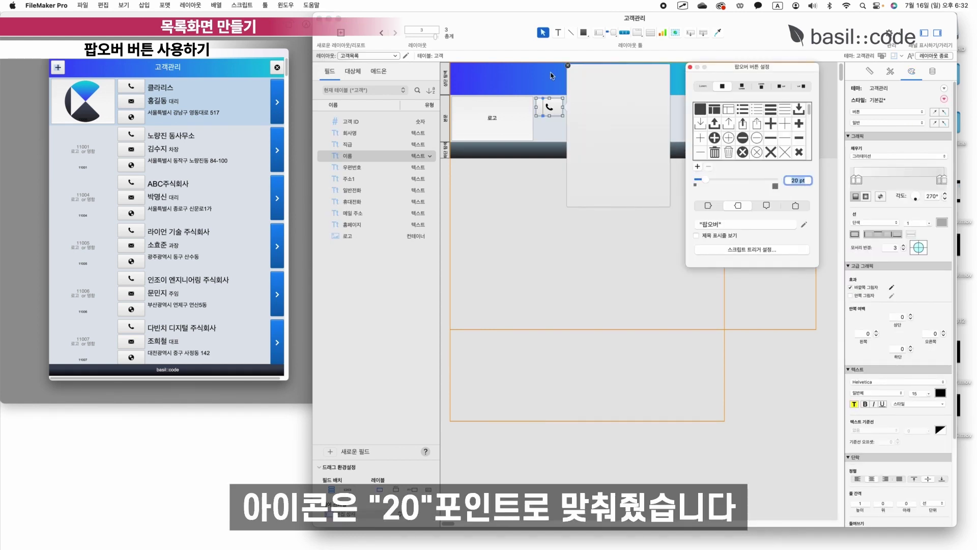
click(549, 131)
click(568, 66)
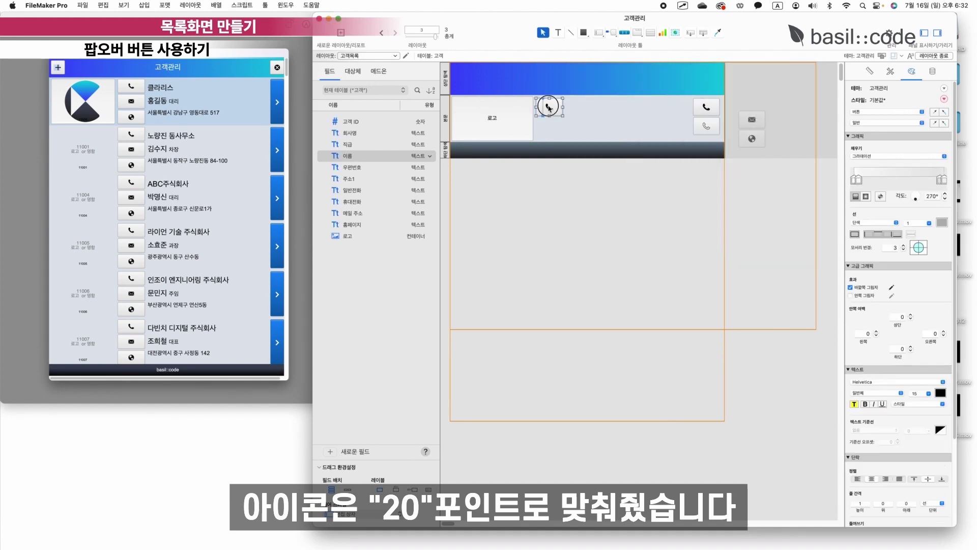
click(621, 206)
Shorten the popover panel and move both phone buttons into it.
drag(621, 204, 613, 137)
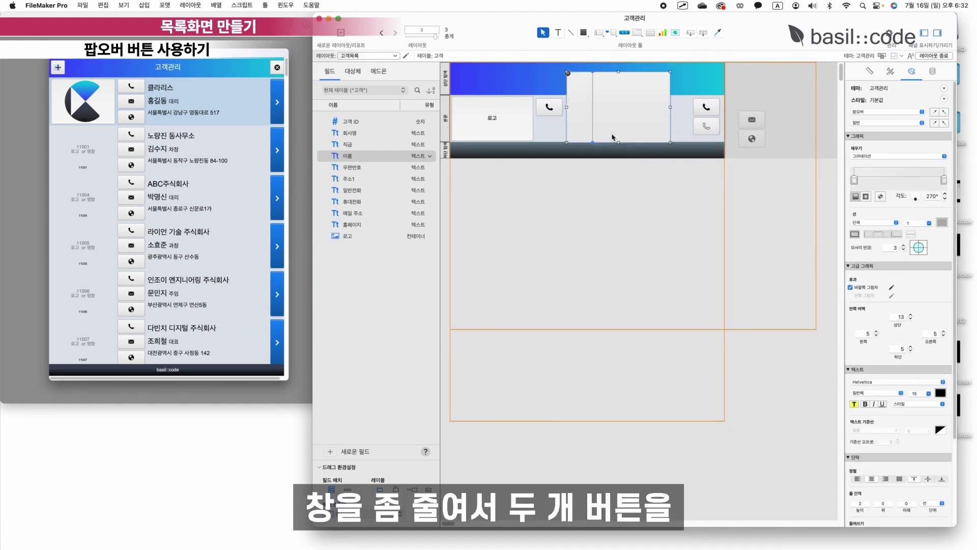
drag(673, 97, 619, 97)
click(617, 133)
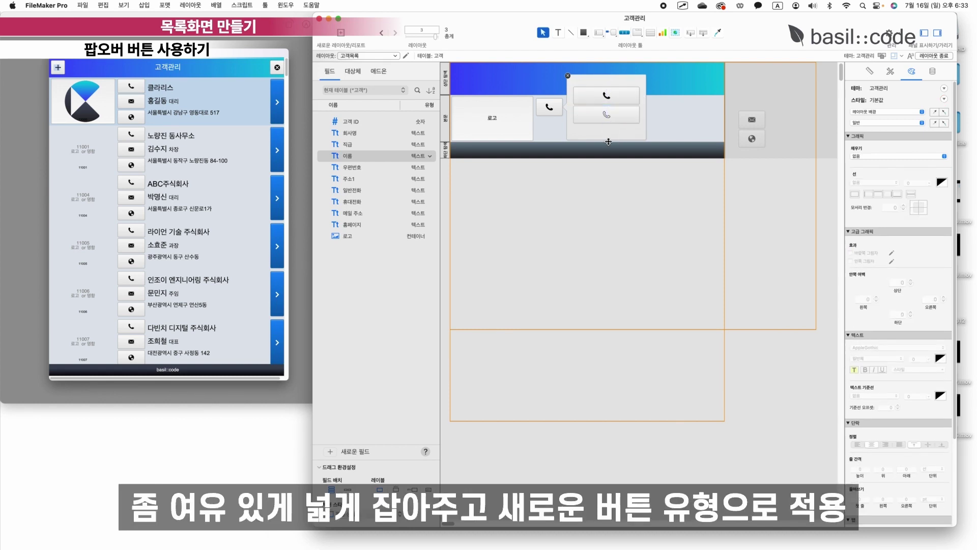
Label the top phone button 일반전화 with its icon left of the label.
double_click(616, 101)
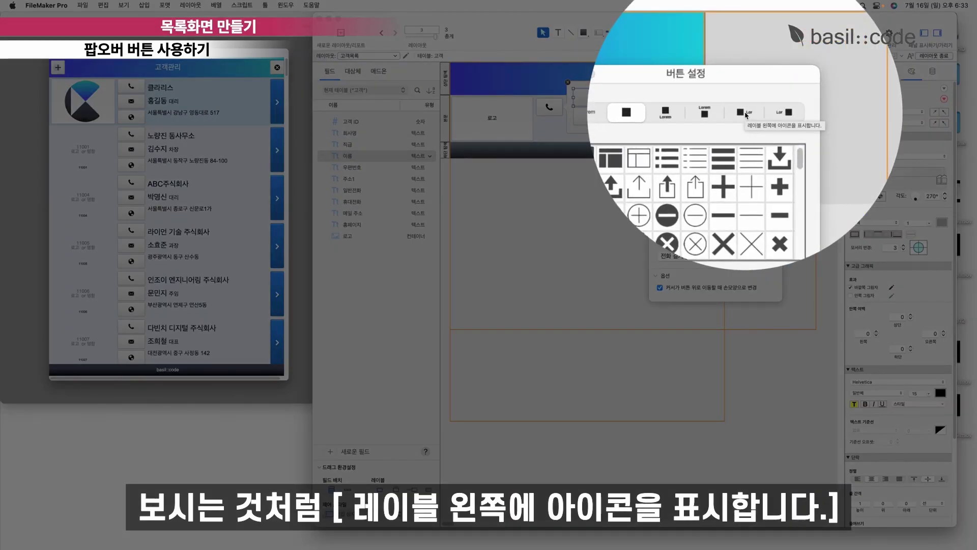
click(745, 113)
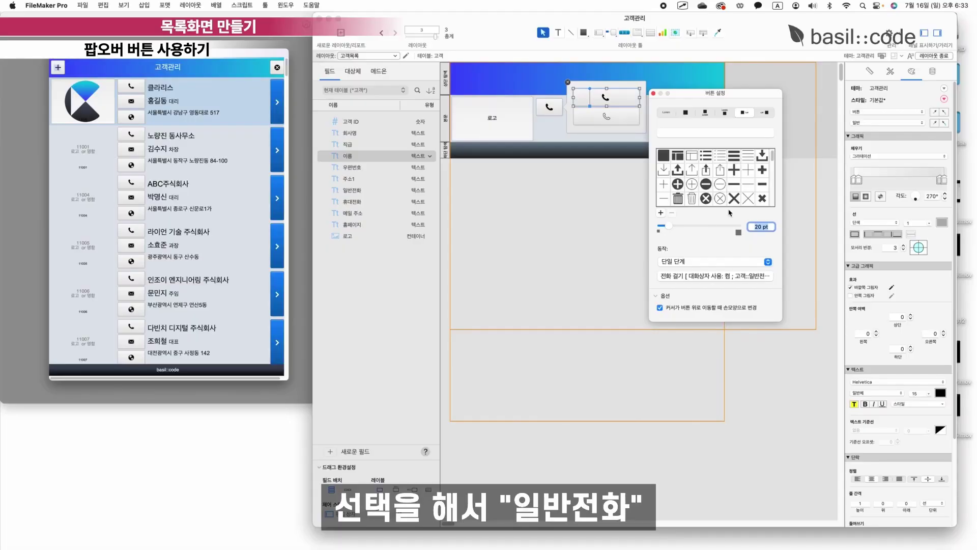
click(676, 134)
key(Caps_Lock)
text(일반저)
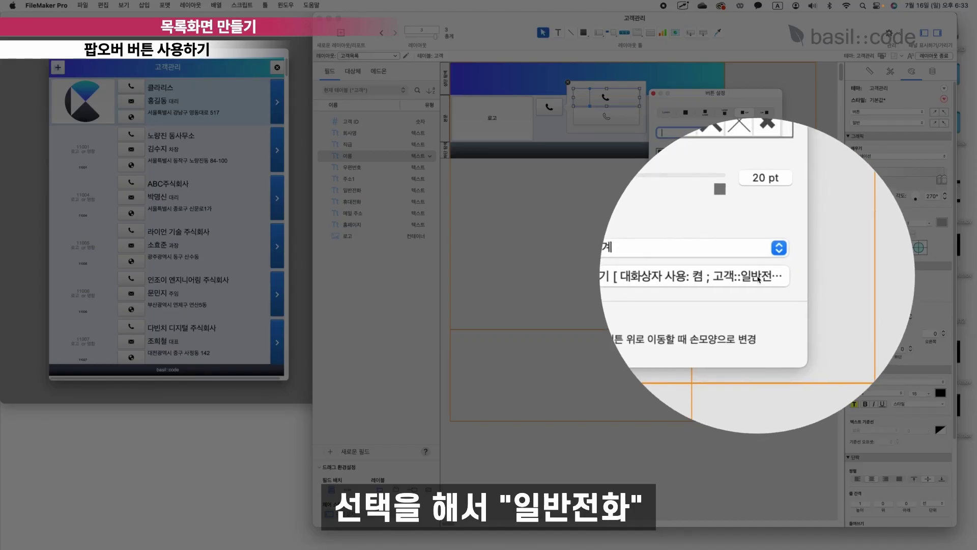
text(ㄴ화)
key(Caps_Lock)
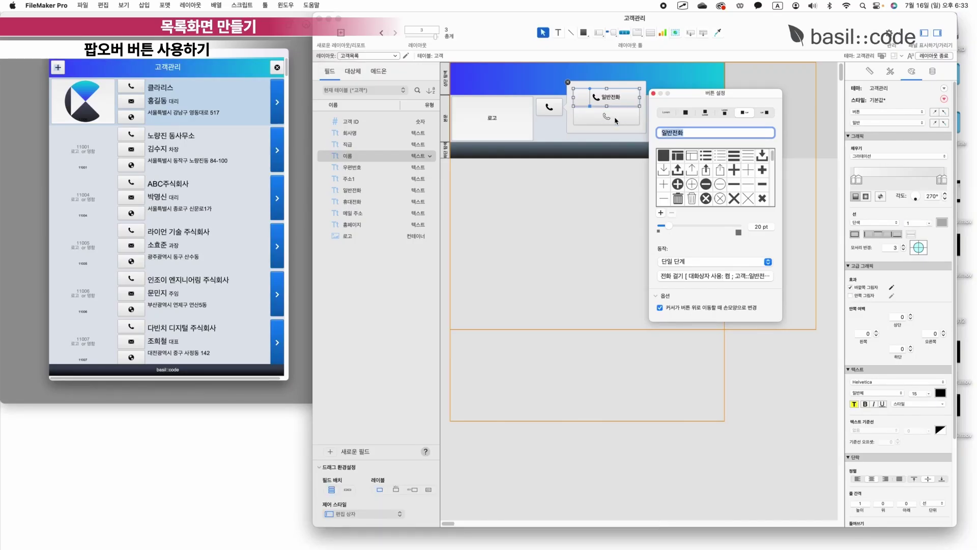
Label the lower phone button 휴대전화 with its icon left of the label.
click(616, 120)
click(744, 131)
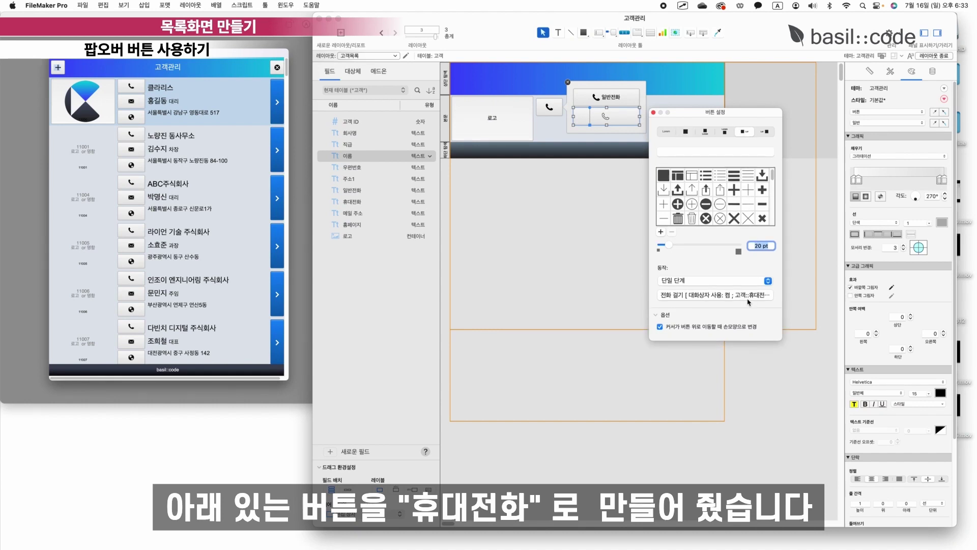
click(684, 152)
key(Caps_Lock)
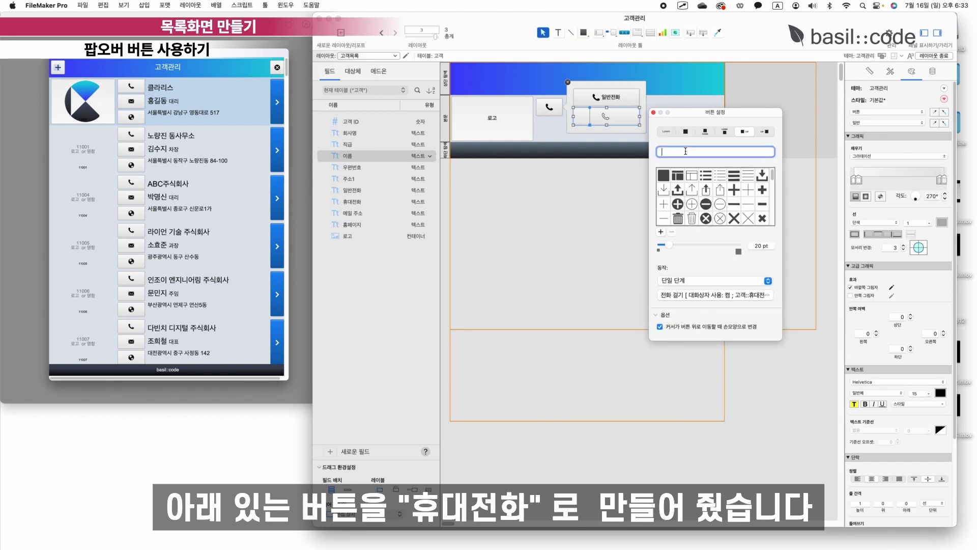
text(휴대전화)
key(Return)
key(Caps_Lock)
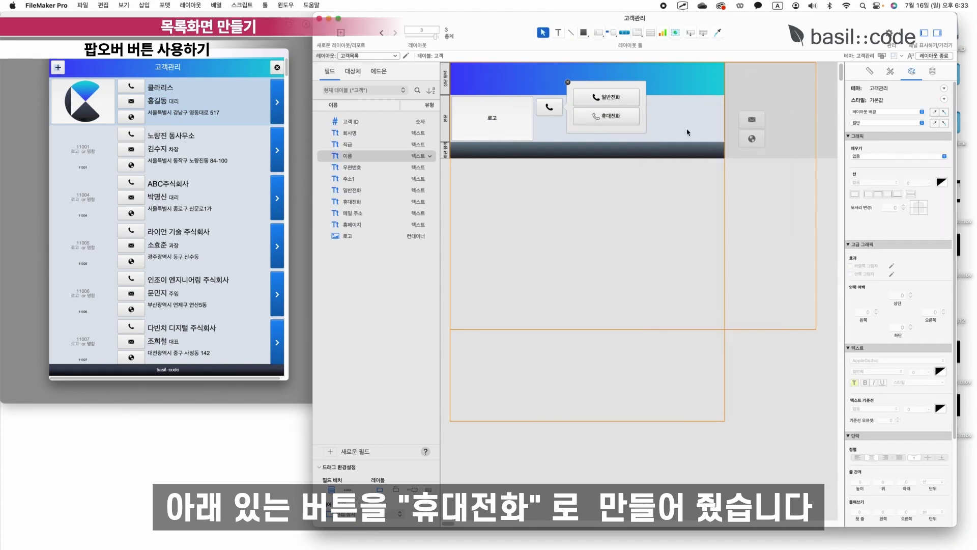
click(751, 89)
Close the popover, make the body taller, and move the mail and web buttons into it.
click(568, 82)
drag(550, 142, 550, 150)
drag(591, 107, 551, 125)
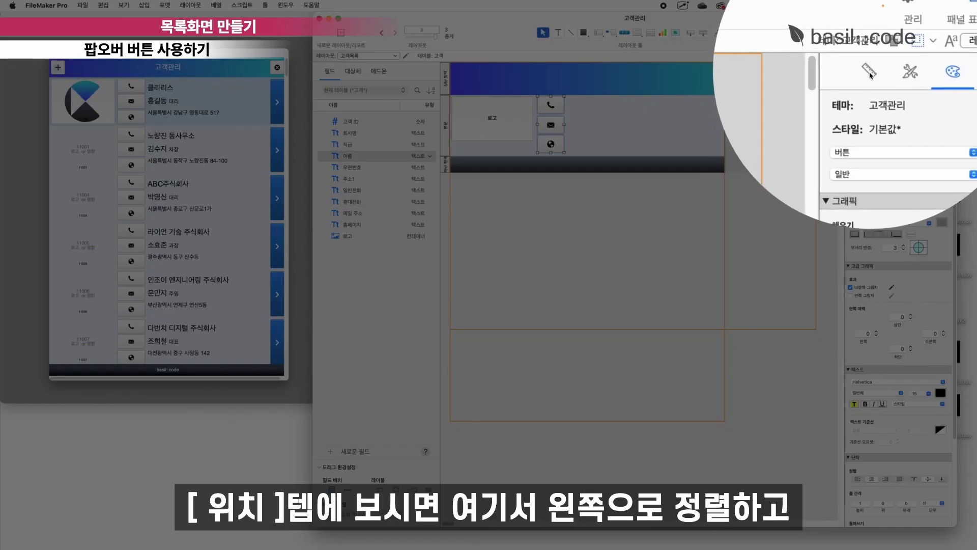
Align the phone, mail and web buttons on their left edges and distribute them vertically.
click(869, 72)
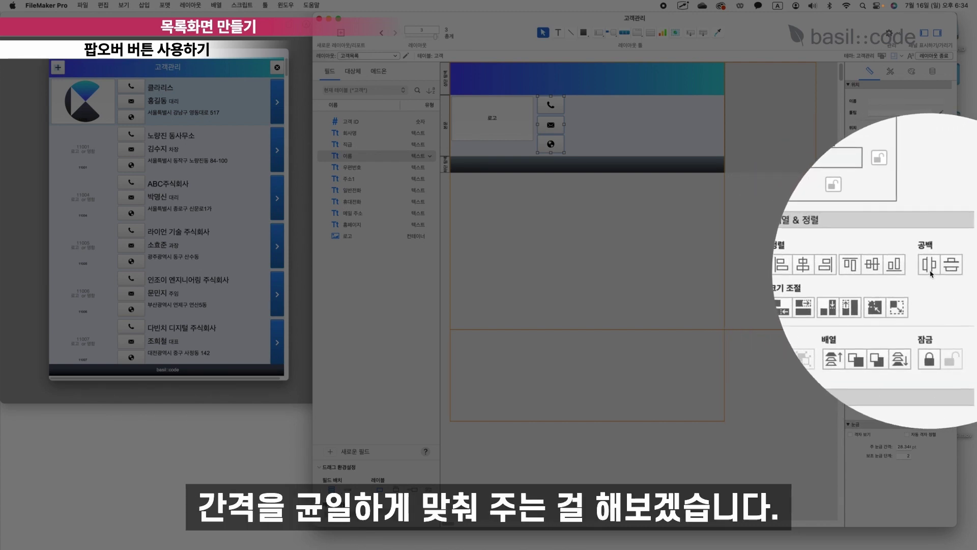
drag(626, 155, 539, 95)
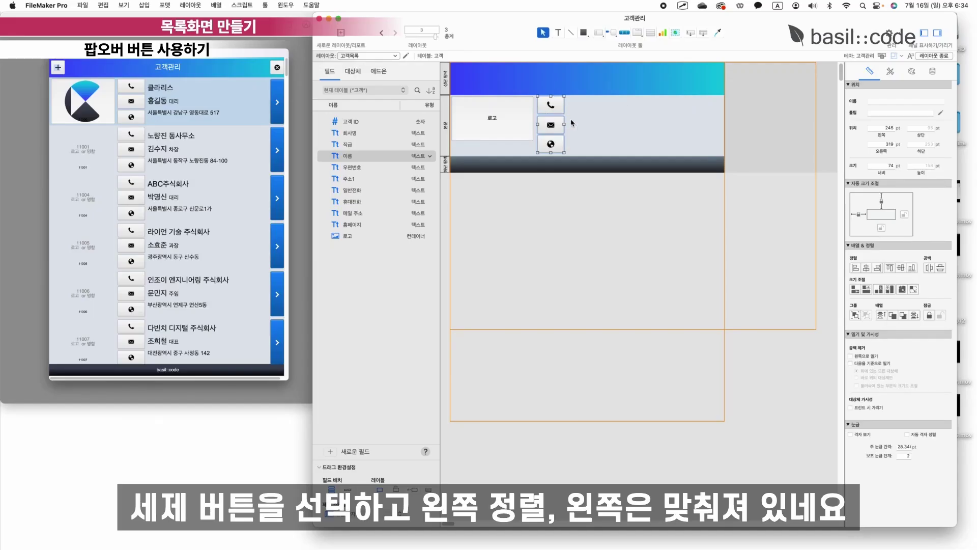
click(855, 268)
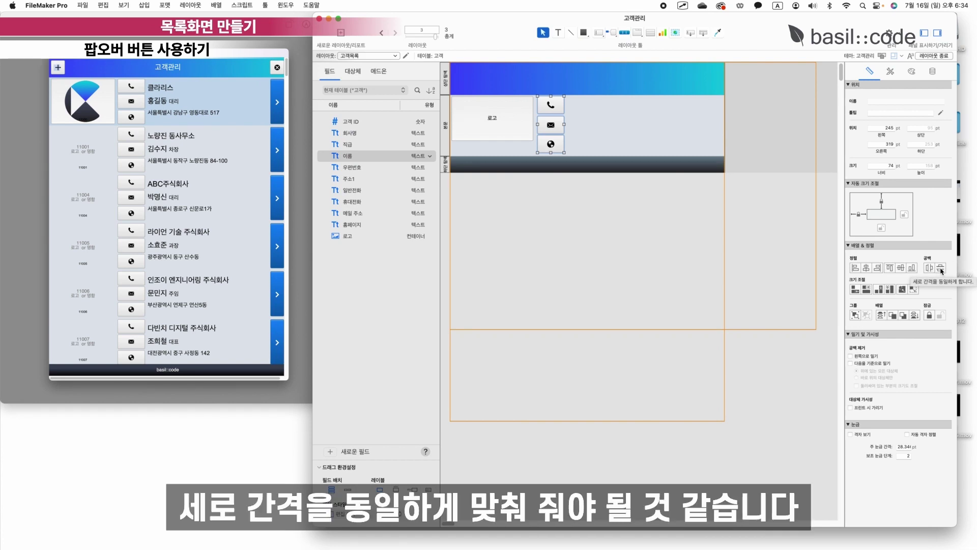
click(940, 269)
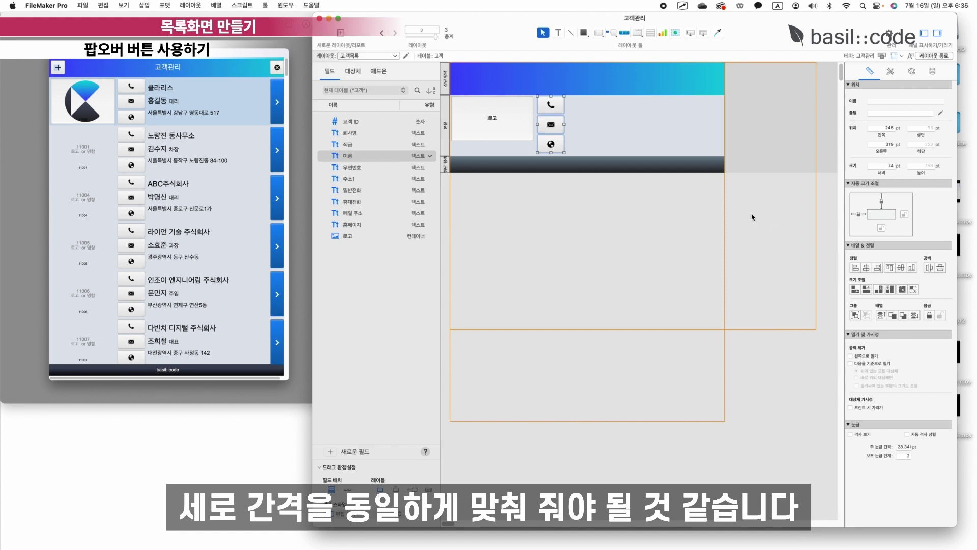
Stretch the 로고 field down to 161 pt tall and check the phone button's popover.
click(492, 118)
drag(492, 140, 490, 154)
click(621, 142)
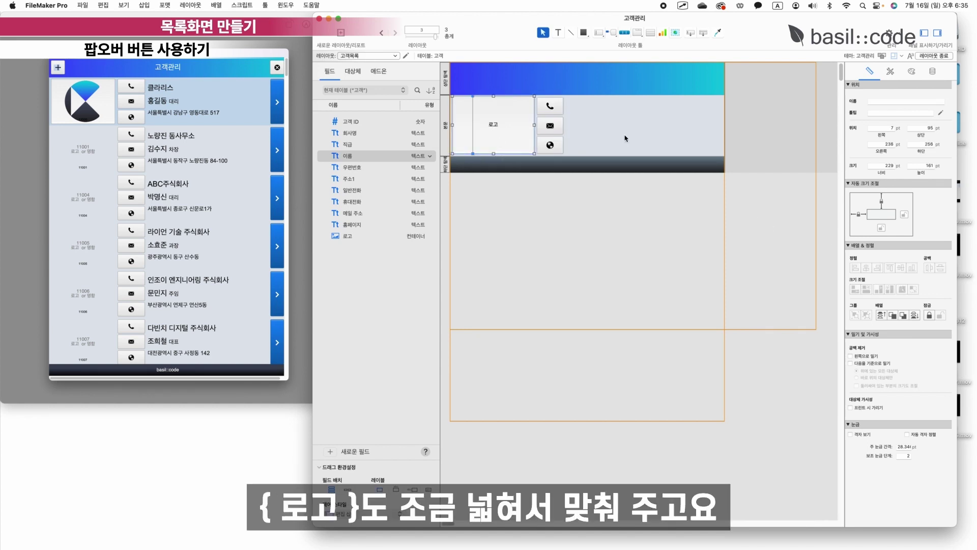
click(550, 106)
click(551, 105)
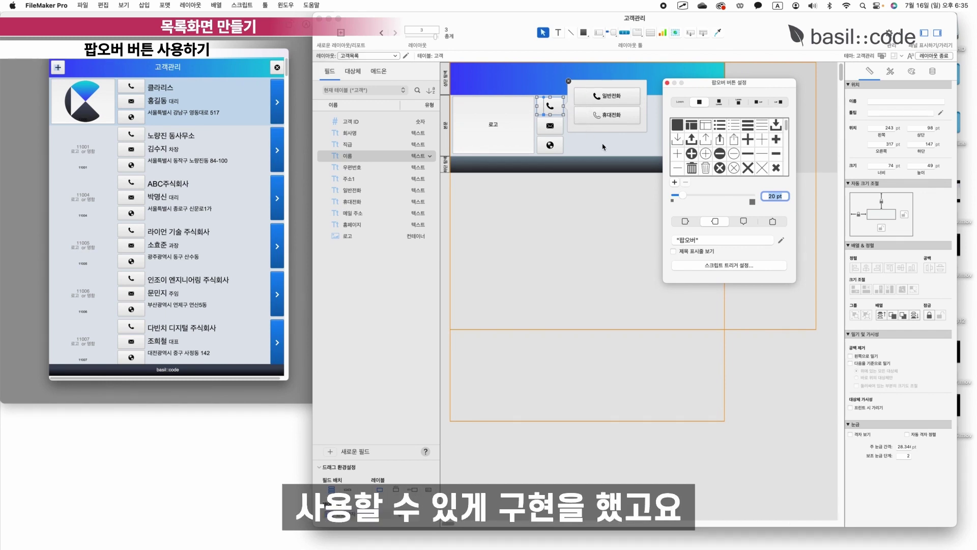
click(568, 82)
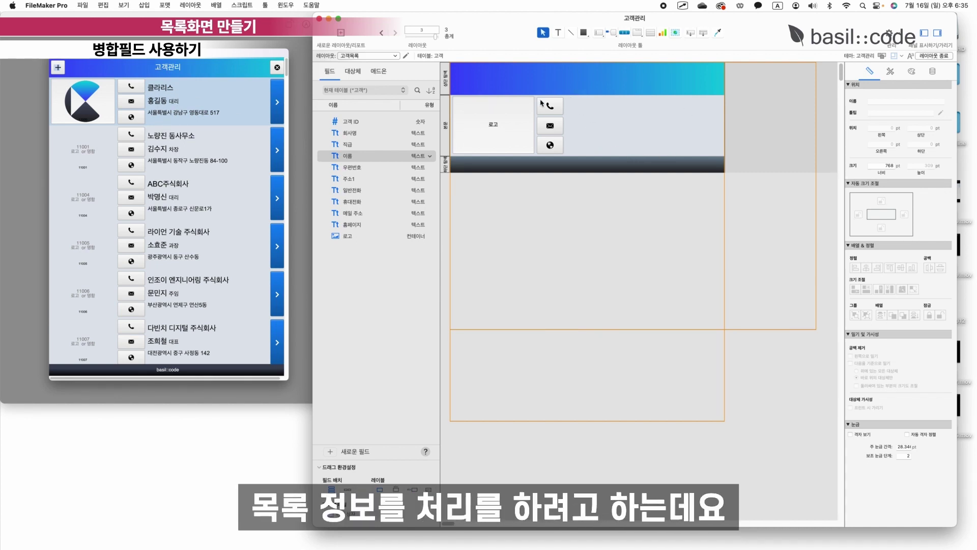
Insert a 회사명 merge field and place the <<회사명>> text beside the phone button.
click(105, 7)
mouse_move(144, 6)
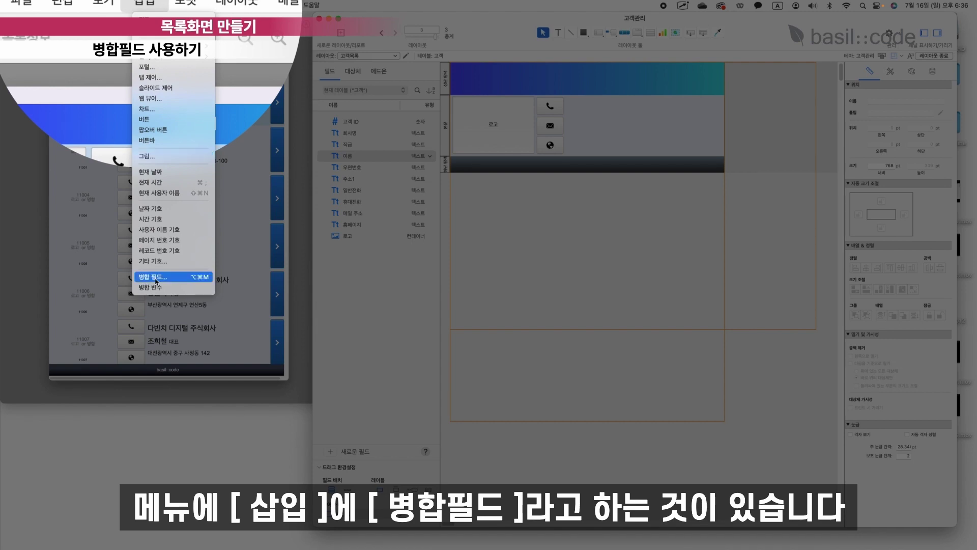
click(155, 278)
click(504, 224)
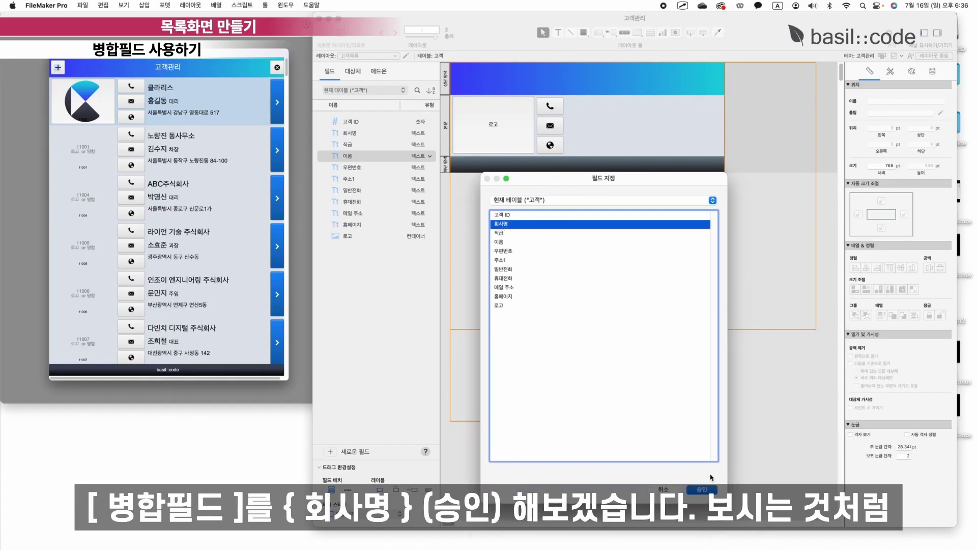
click(711, 488)
drag(638, 113, 588, 105)
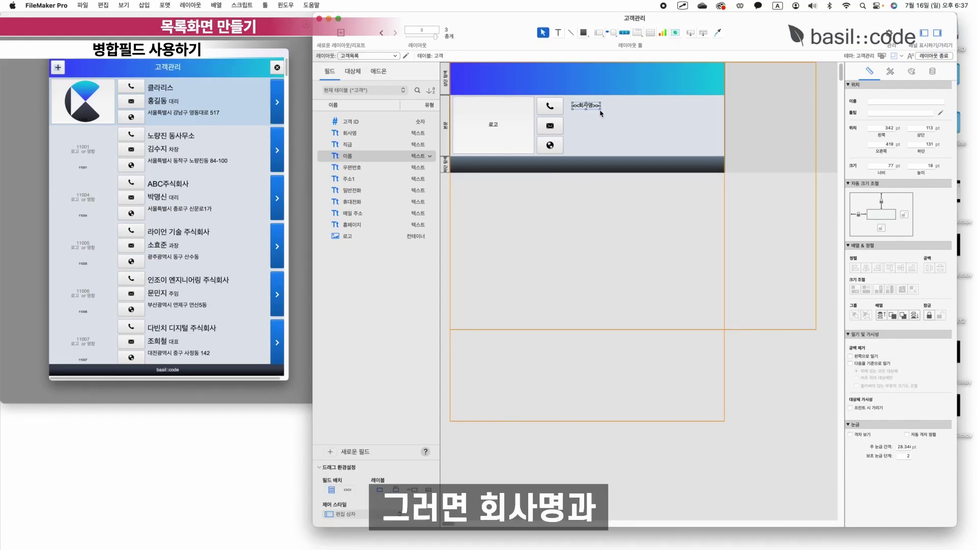
Add <<이름>> <<직급>> and <<주소1>> lines under <<회사명>>, resize the block, and exit layout editing.
scroll(597, 106, down, 1)
double_click(600, 104)
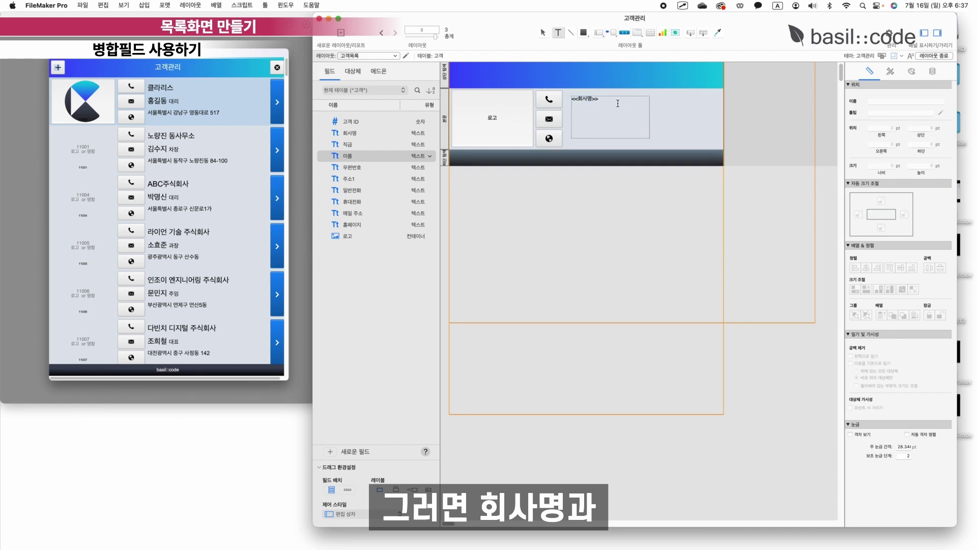
key(Return)
text(<<dlfm)
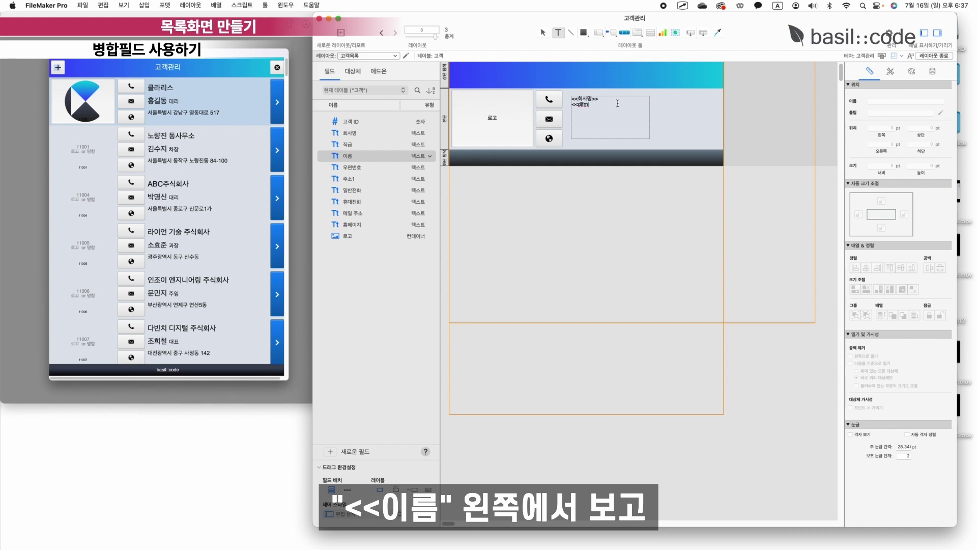
key(ctrl+space)
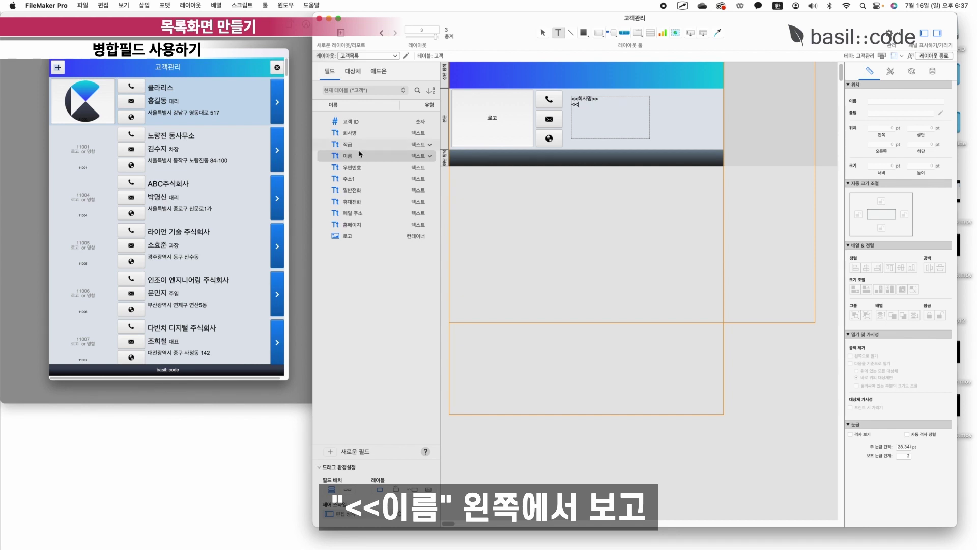
text(이름)
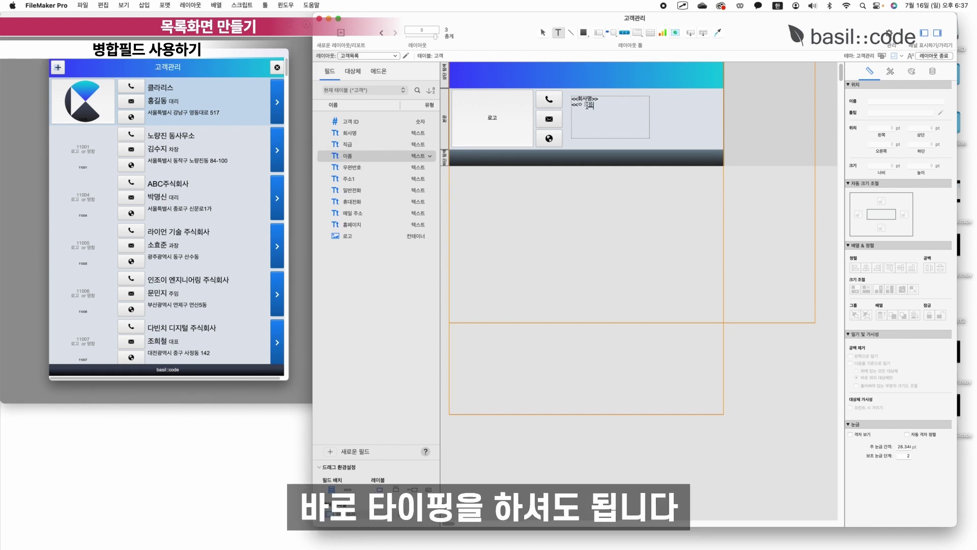
text(>>)
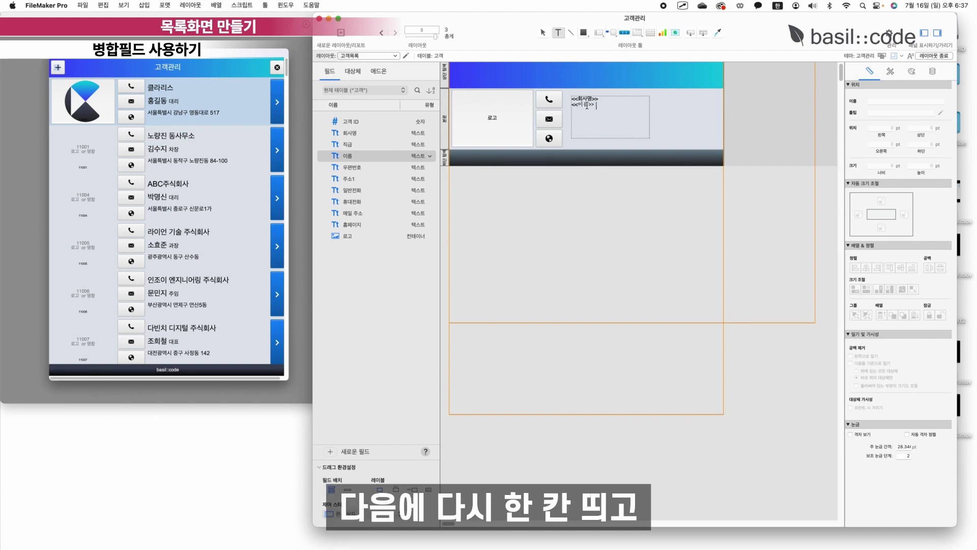
text( <<직그)
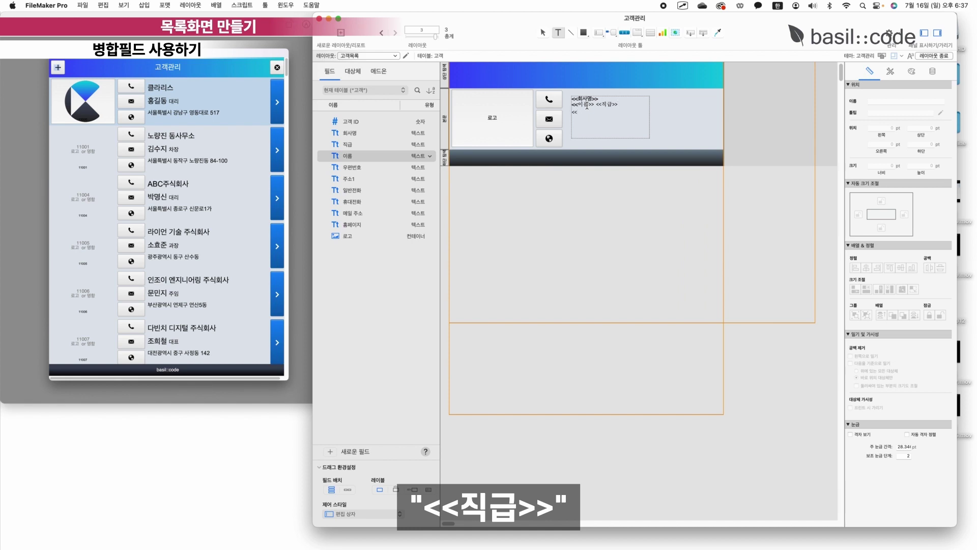
text(주소1>>)
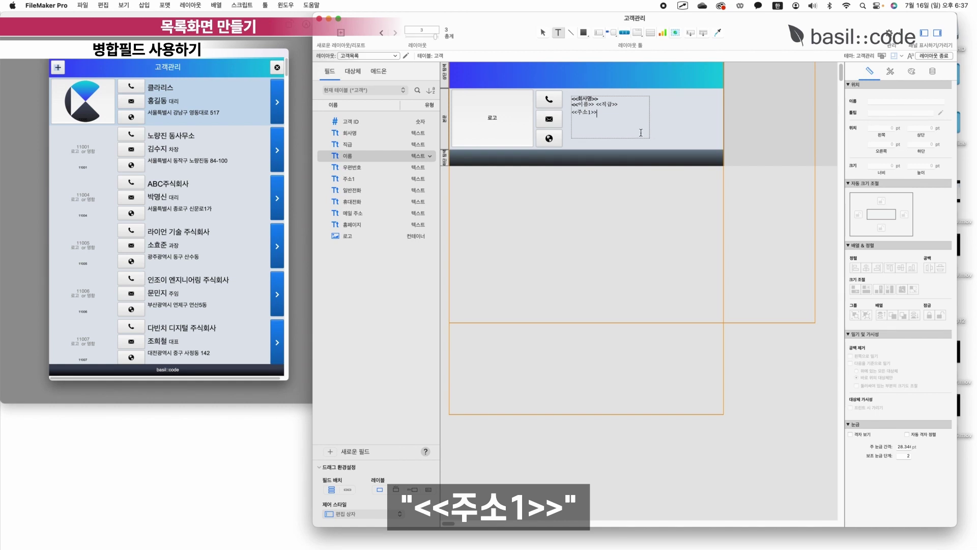
key(Escape)
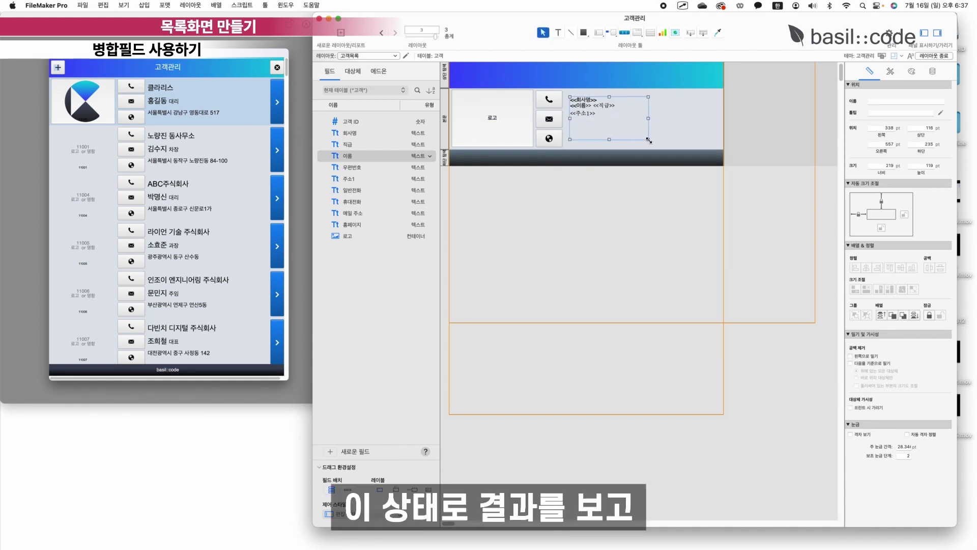
drag(652, 144, 653, 145)
drag(592, 113, 590, 111)
click(689, 125)
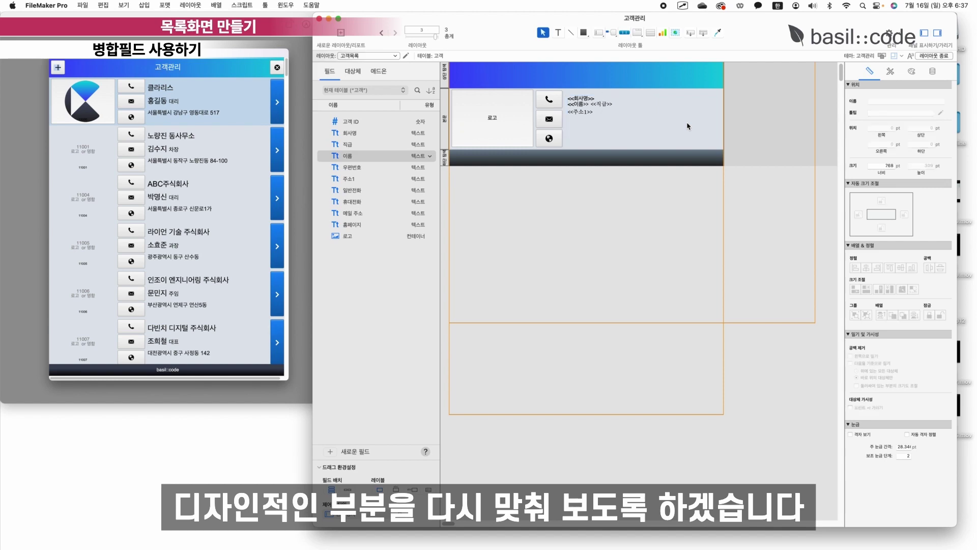
click(938, 56)
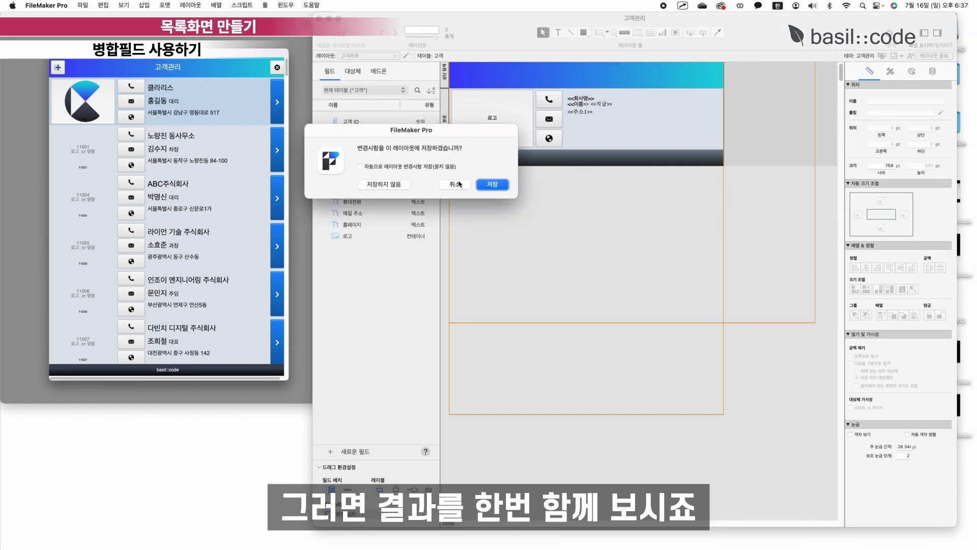
Save the layout changes, review the merged customer records, and return to layout editing.
click(493, 186)
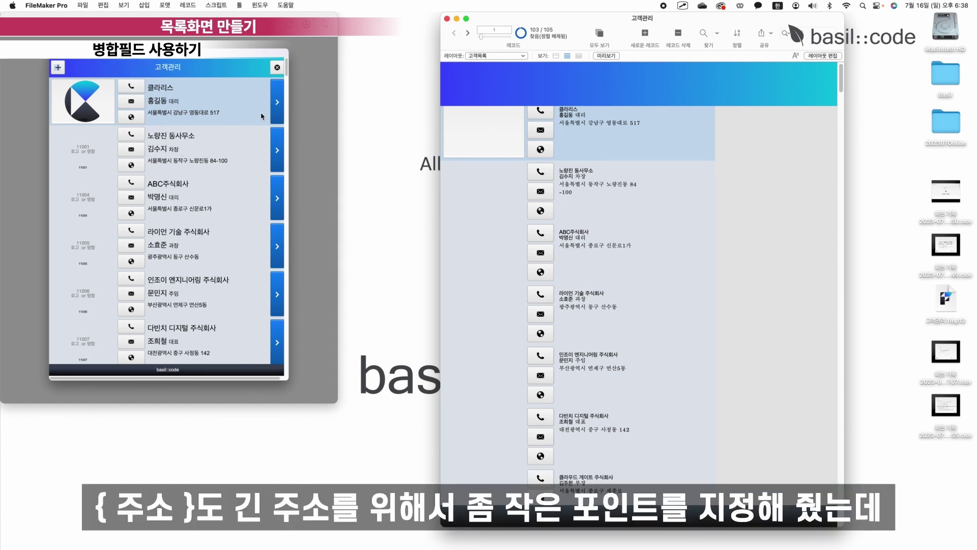
click(826, 57)
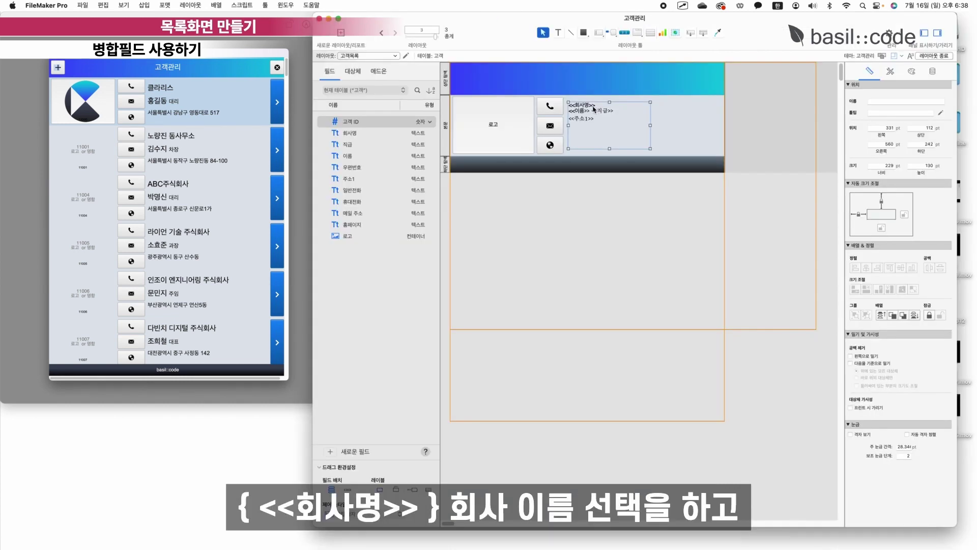
Set the <<회사명>> and <<이름>> merge-field text to Arial 24.
double_click(594, 106)
drag(595, 106, 556, 103)
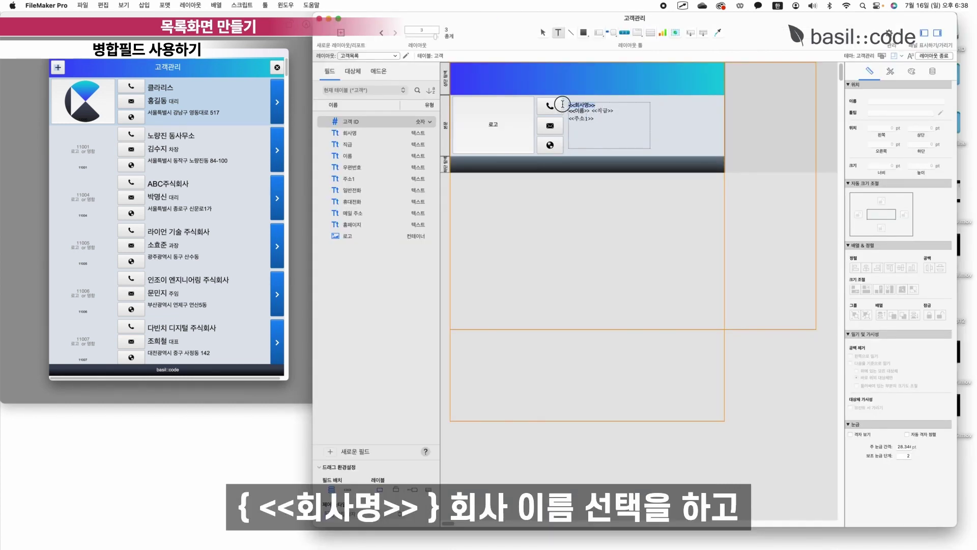
click(911, 71)
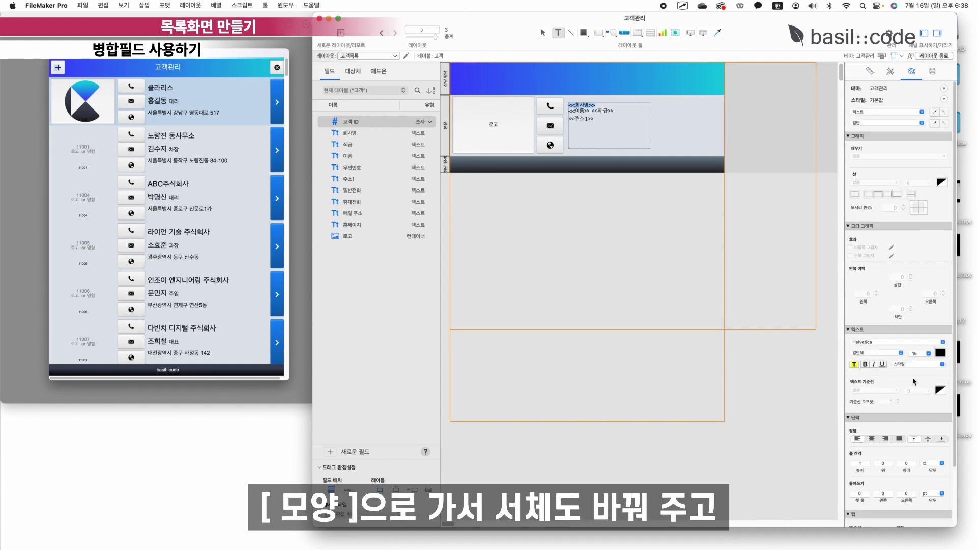
click(916, 341)
click(895, 285)
click(931, 353)
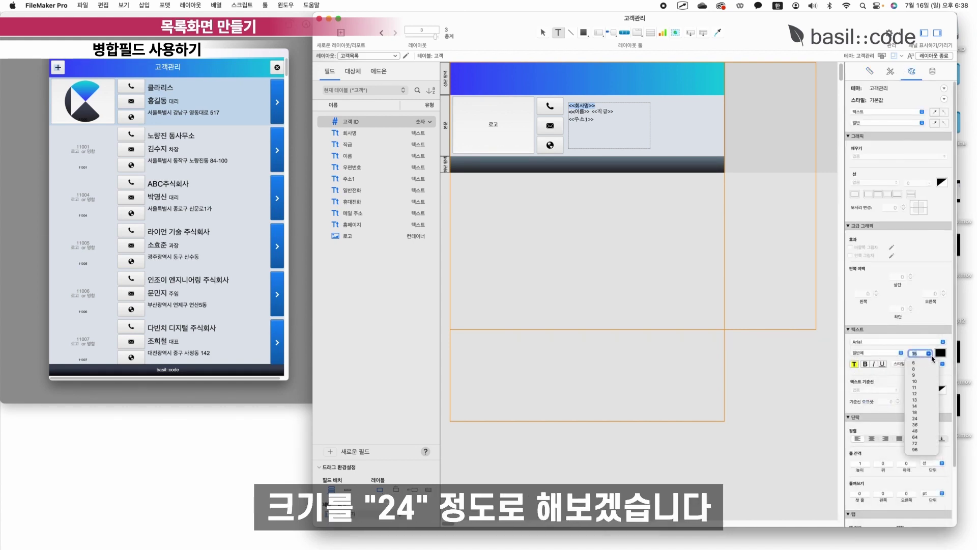
click(918, 418)
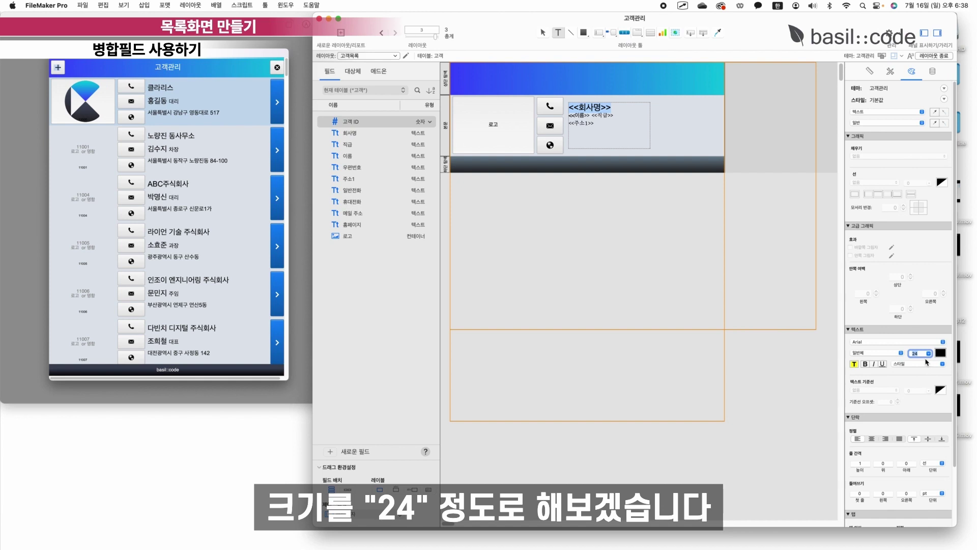
double_click(580, 115)
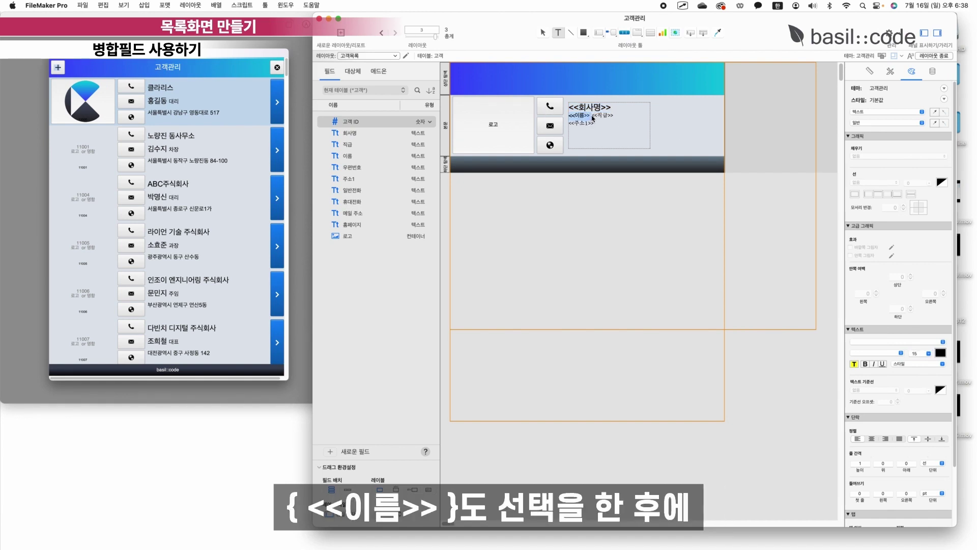
click(916, 341)
click(911, 329)
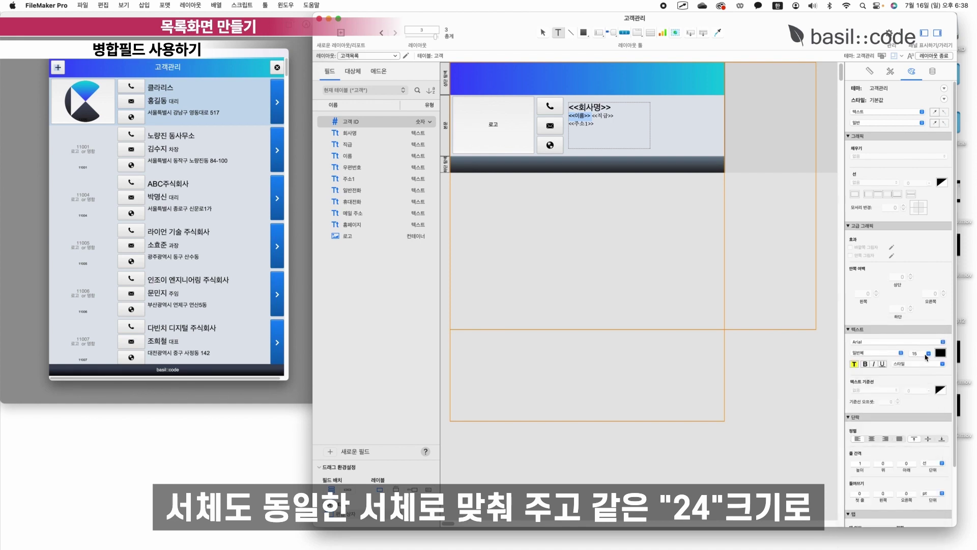
click(927, 353)
click(917, 420)
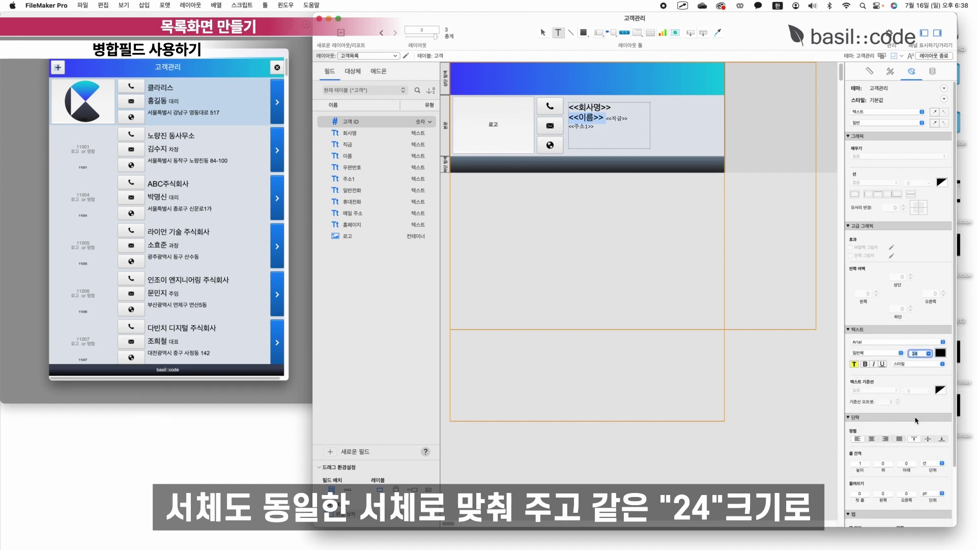
Set the <<직급>> and <<주소1>> merge-field text to Arial 18.
double_click(610, 118)
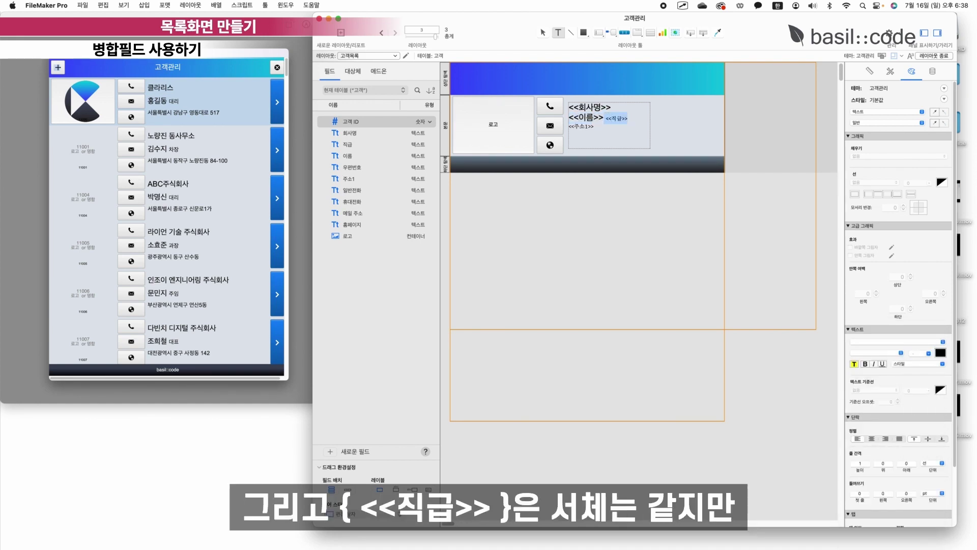
click(916, 341)
click(881, 344)
click(929, 353)
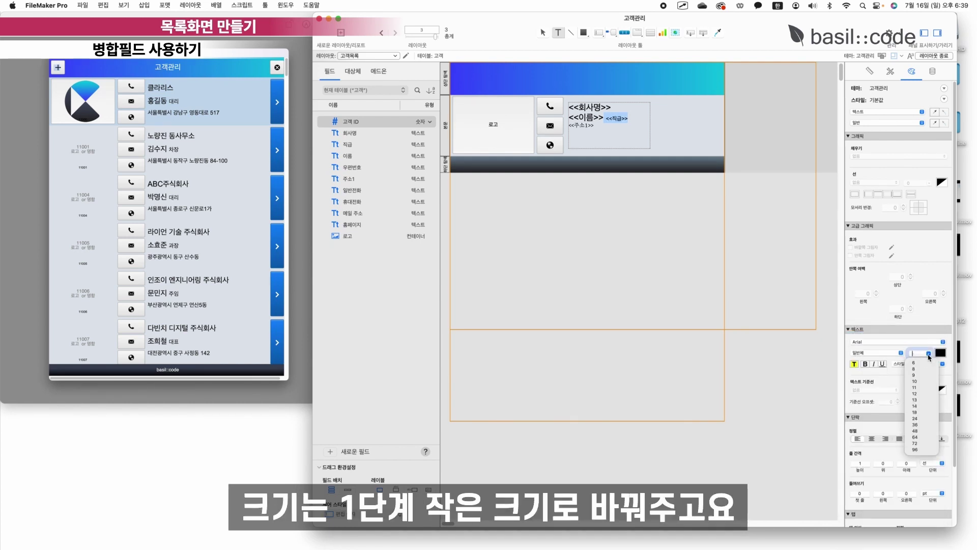
click(914, 411)
drag(621, 143, 501, 125)
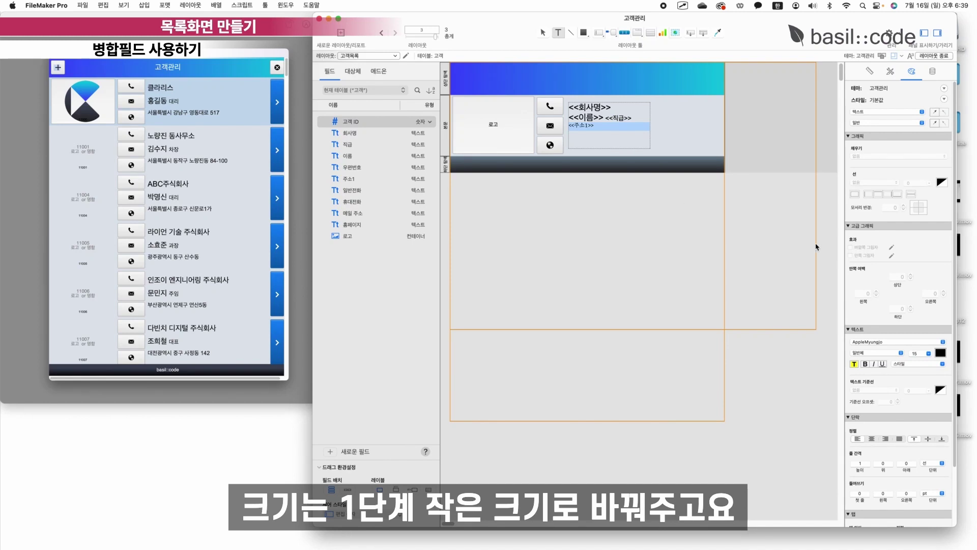
click(883, 343)
scroll(883, 173, up, 10)
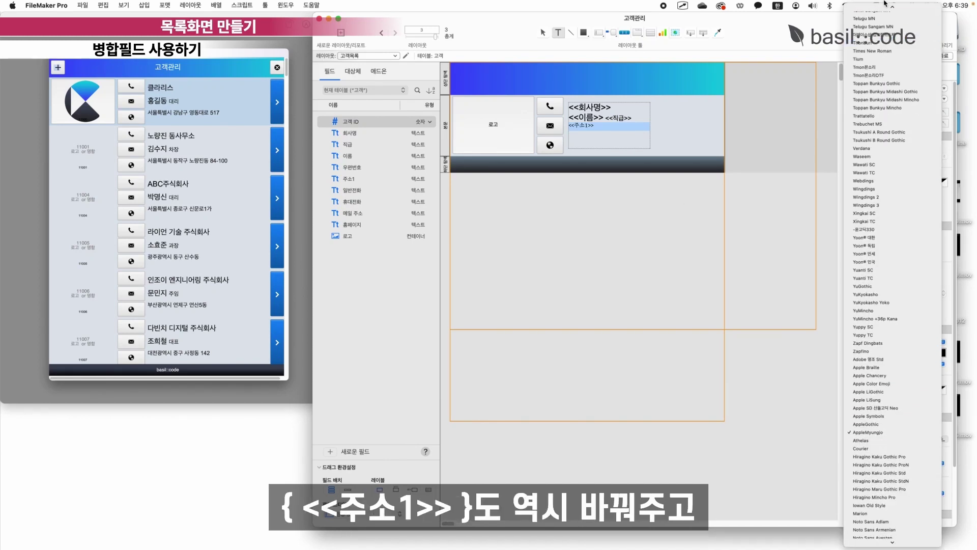
click(881, 10)
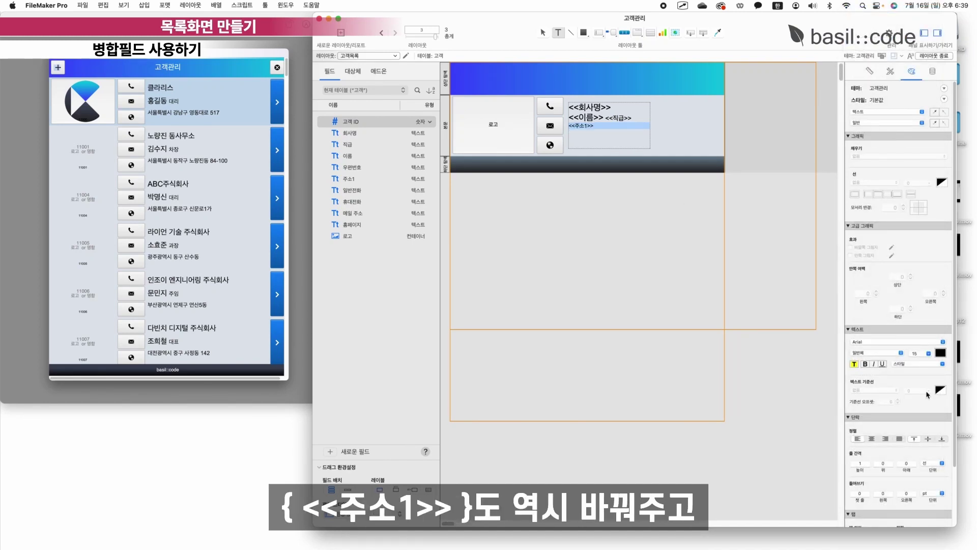
click(932, 364)
click(928, 353)
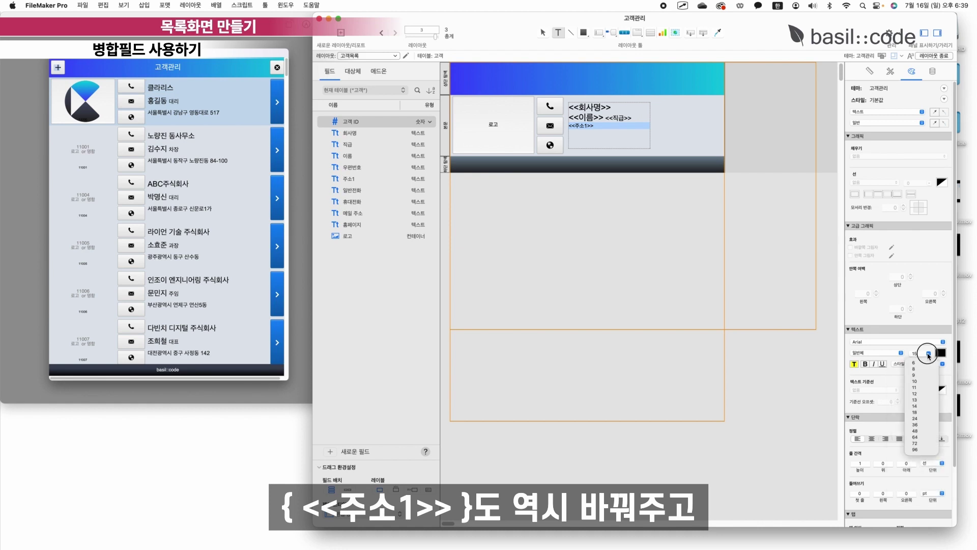
click(920, 413)
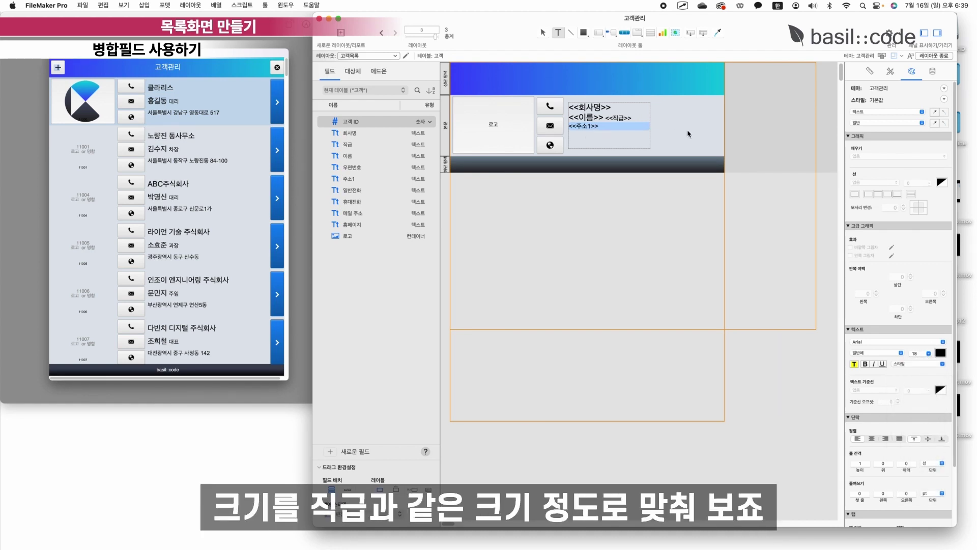
key(Escape)
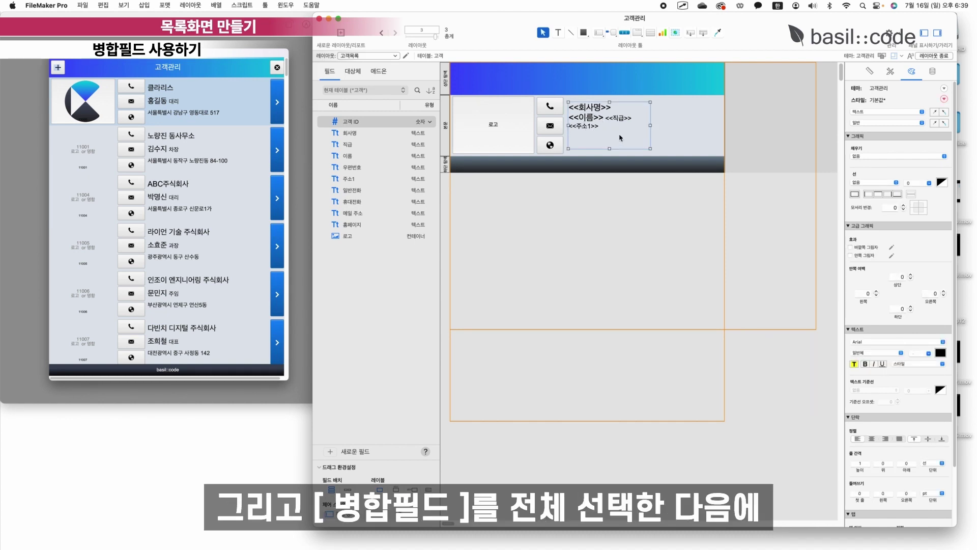
Centre the merge-field text vertically and set its line spacing height to 1.2.
click(928, 439)
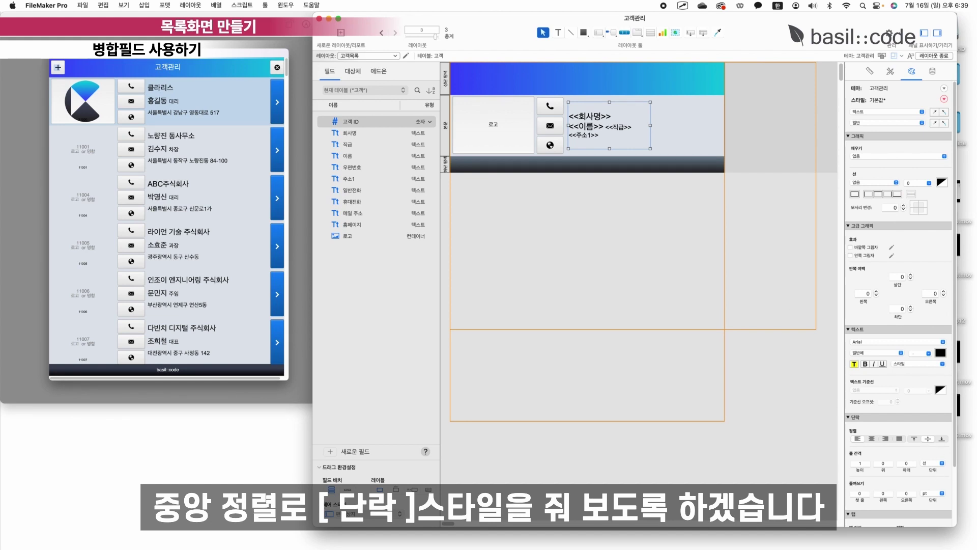
click(855, 463)
text(1.2)
key(Return)
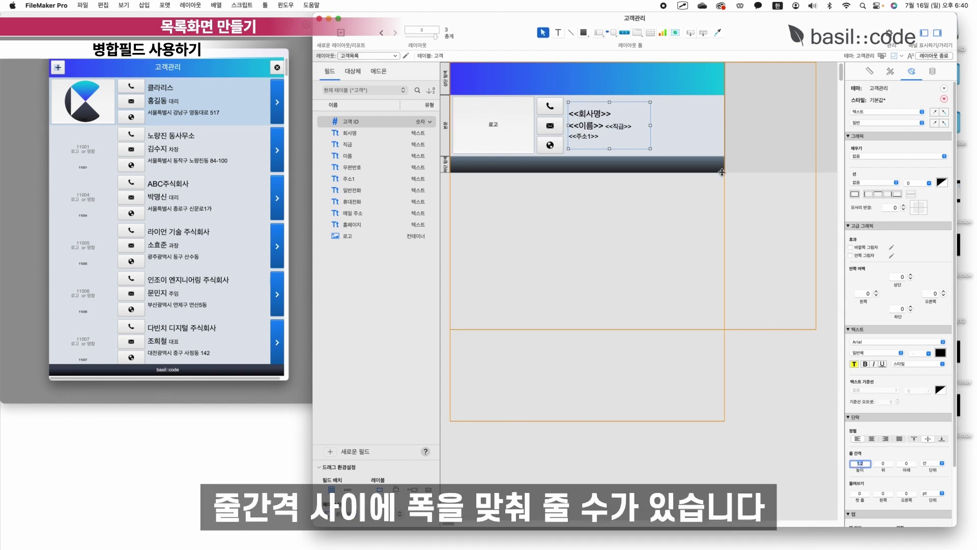
Nudge the merge-field box up-left, widen it, and exit layout editing.
drag(596, 121, 594, 117)
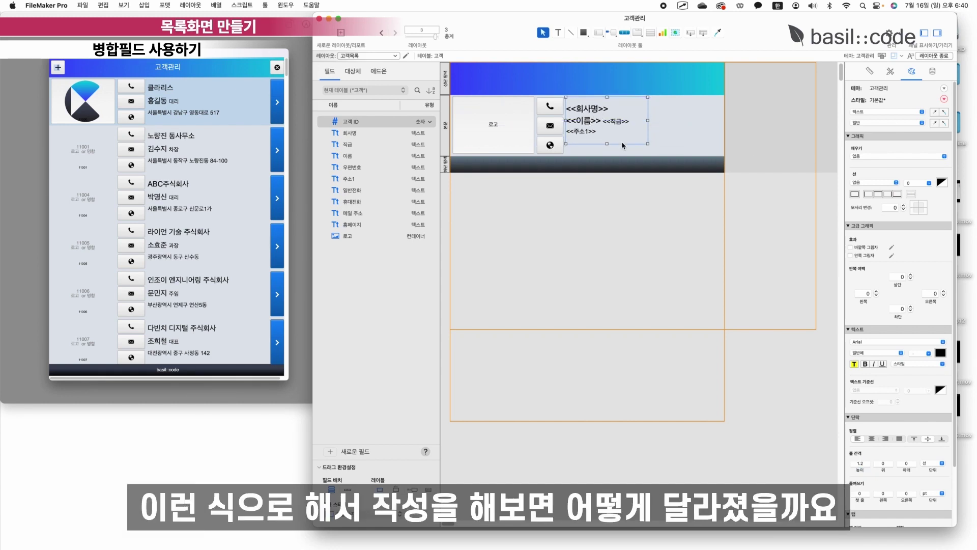
drag(647, 143, 694, 153)
click(701, 131)
click(934, 56)
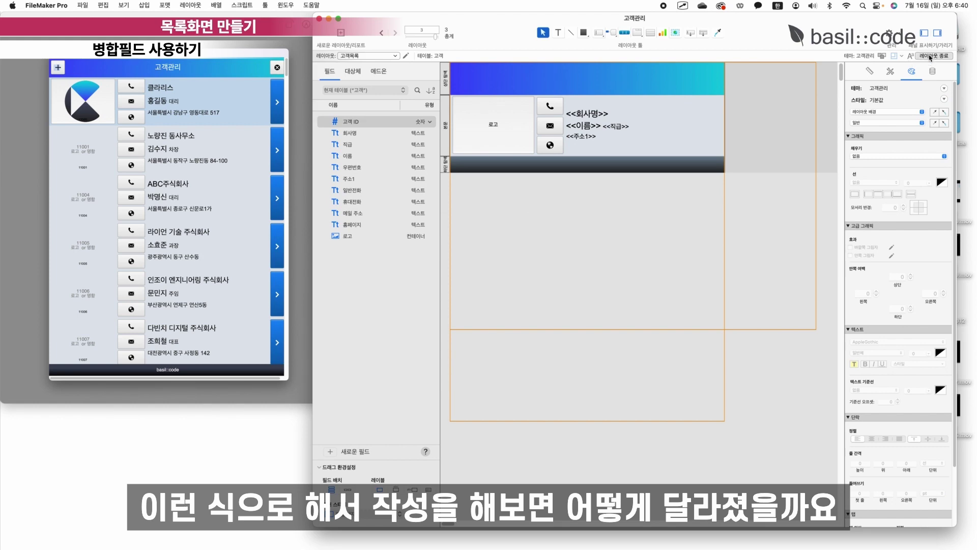
Save the layout and browse through the customer records back to 클라리스.
key(Return)
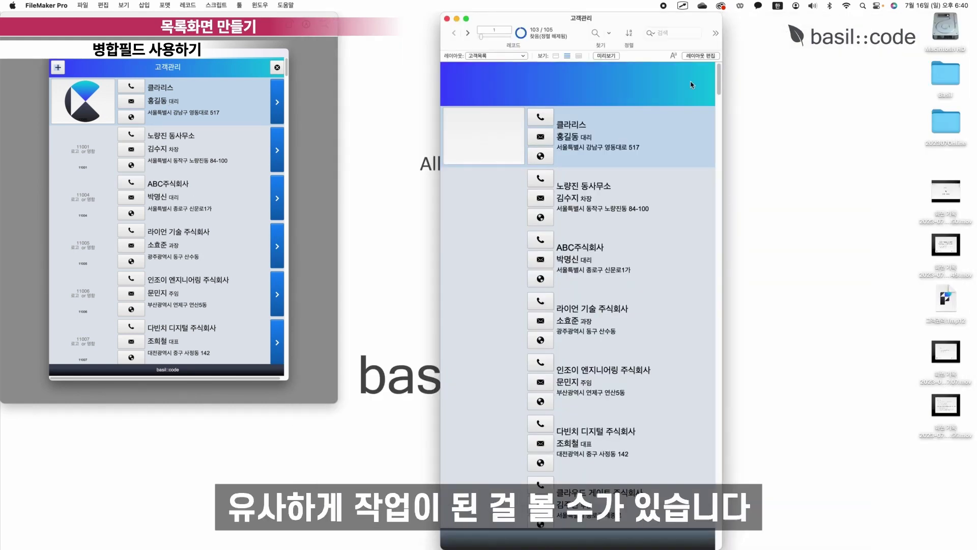
scroll(633, 154, down, 3)
scroll(620, 151, up, 3)
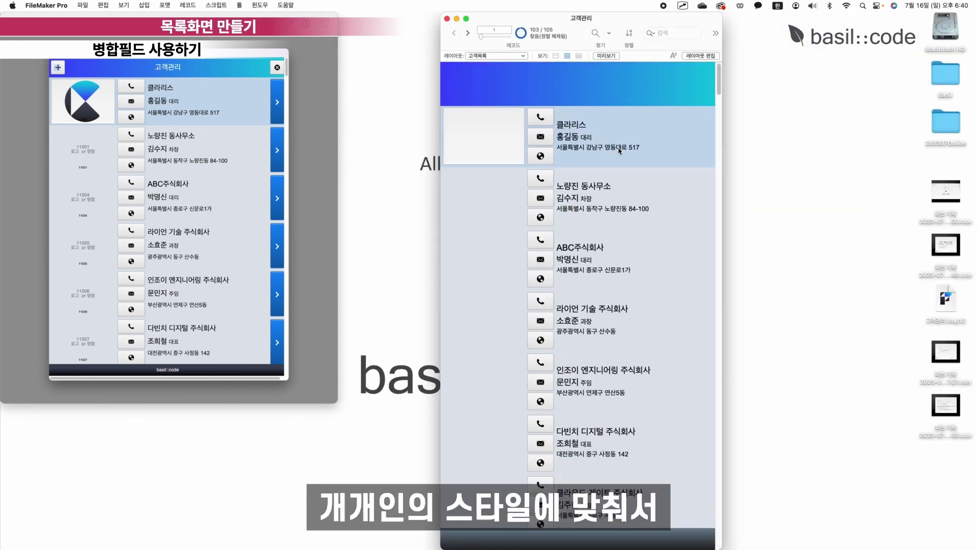
click(612, 182)
click(588, 154)
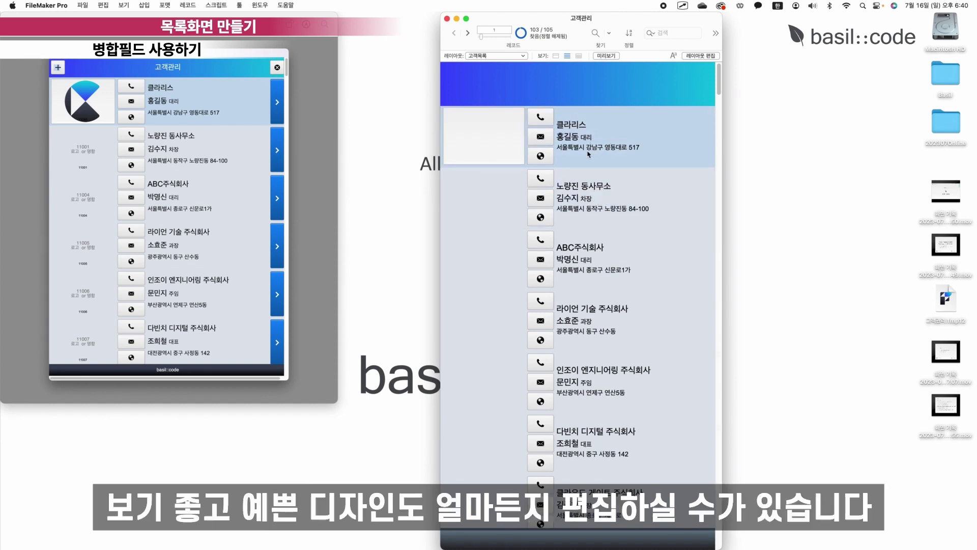
key(Down)
key(Down)
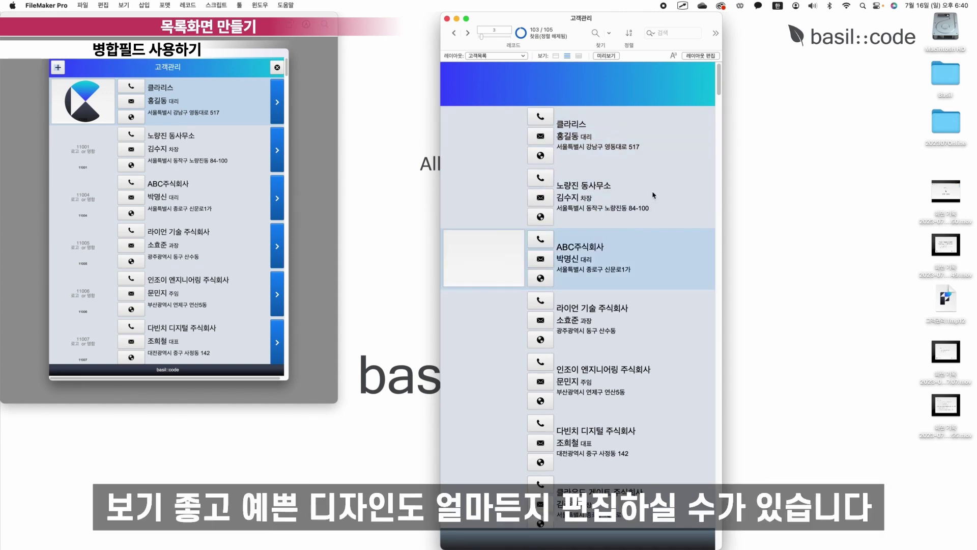
click(645, 162)
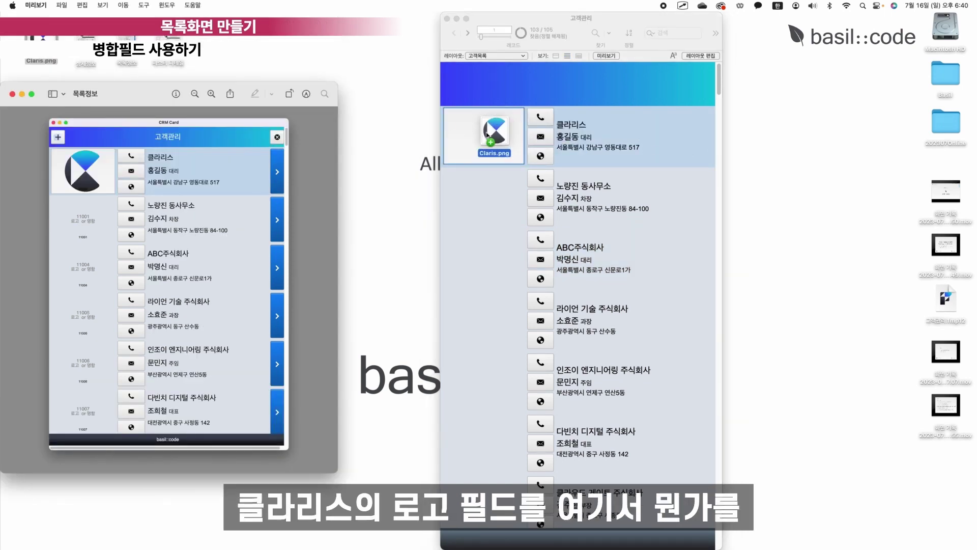
Select the 로고 container on the first 클라리스 record for the Claris.png logo.
click(499, 135)
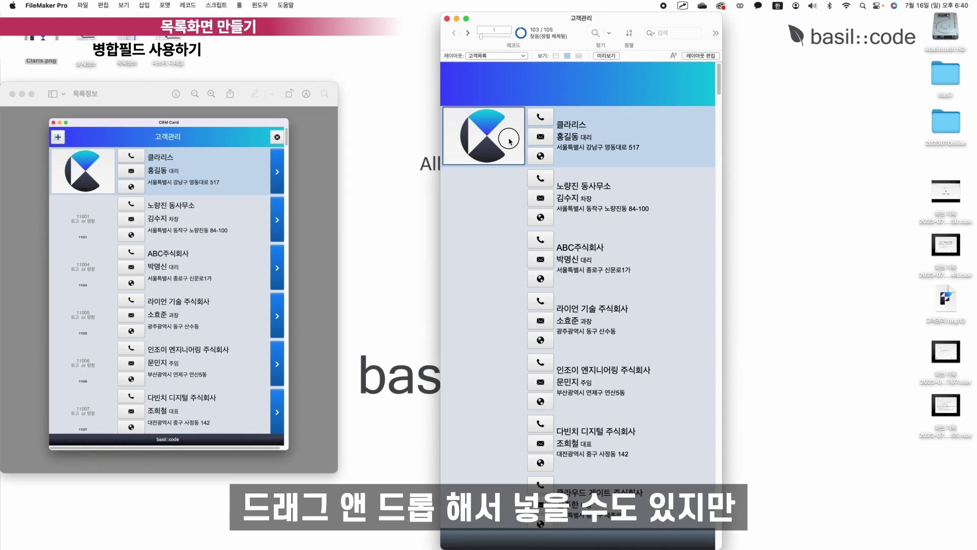
click(582, 129)
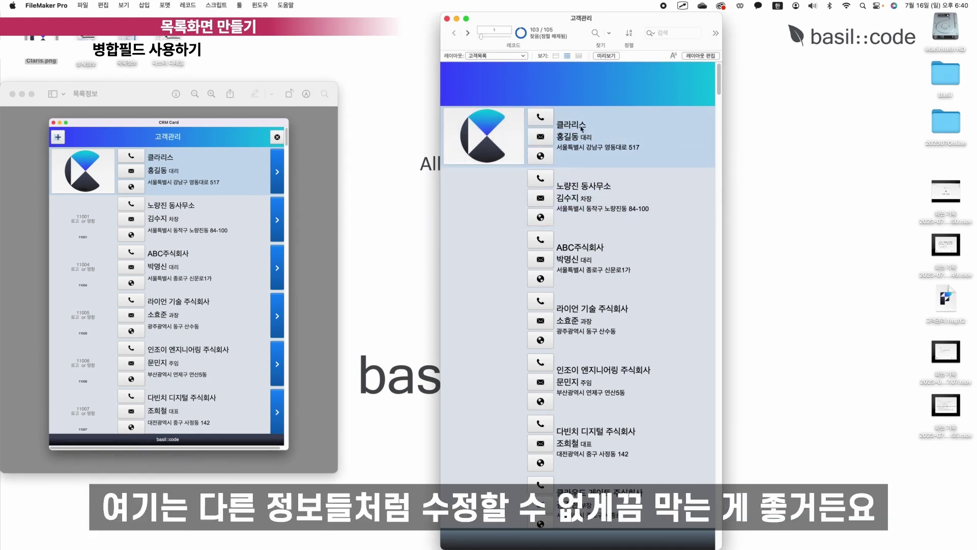
click(478, 146)
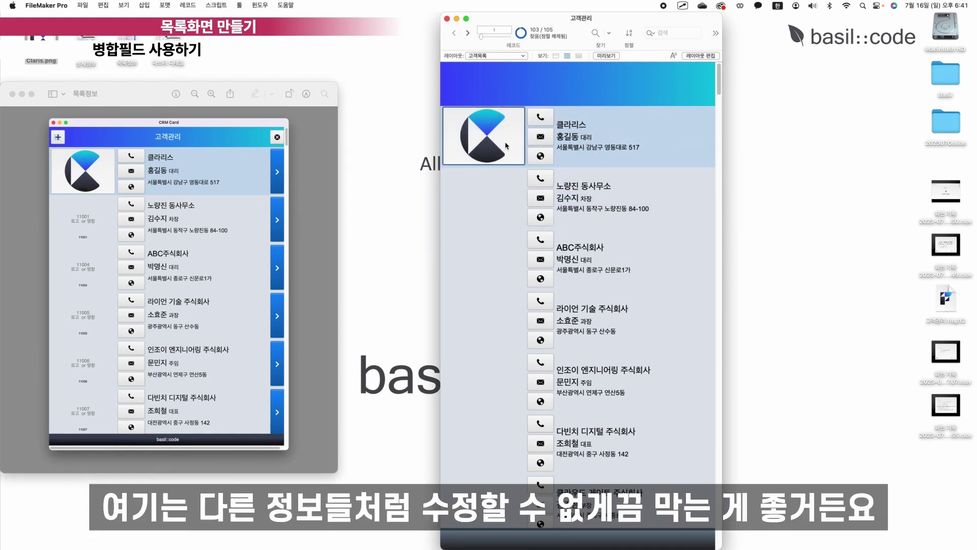
Turn off Browse-mode field entry for the 로고 container and save the layout.
click(701, 56)
click(490, 132)
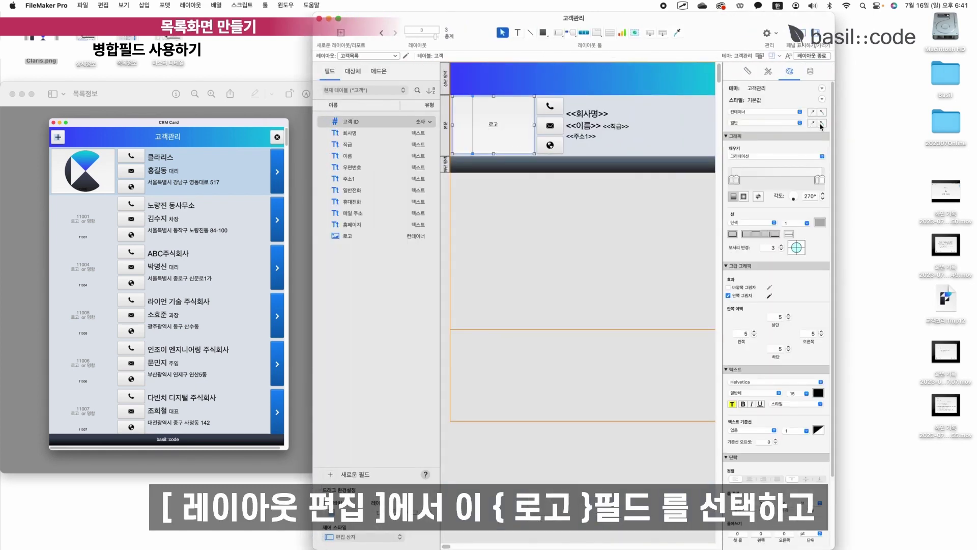
click(810, 71)
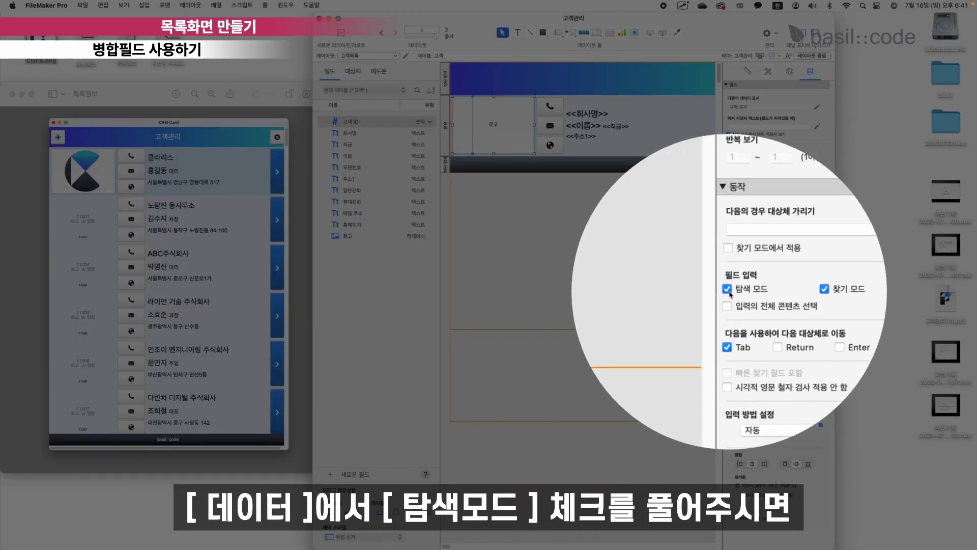
click(728, 289)
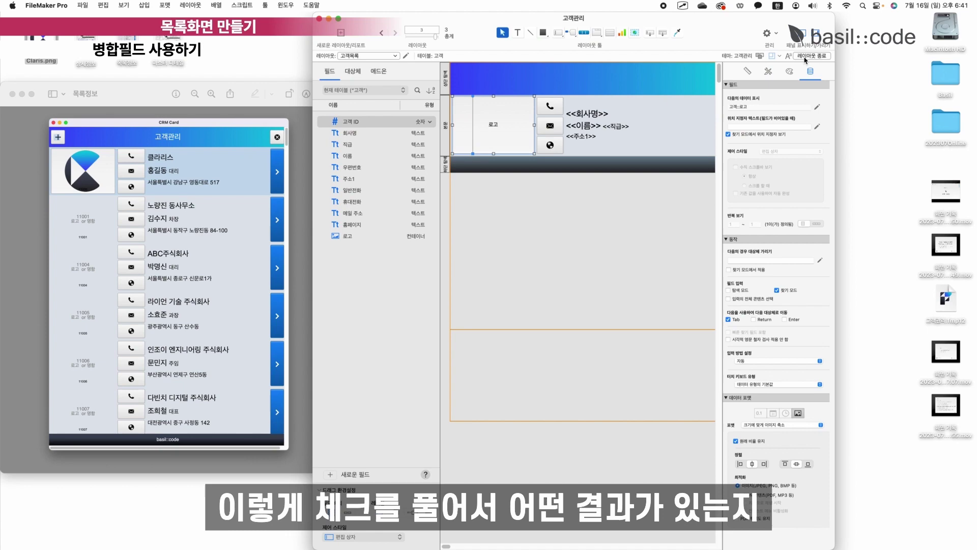
click(811, 56)
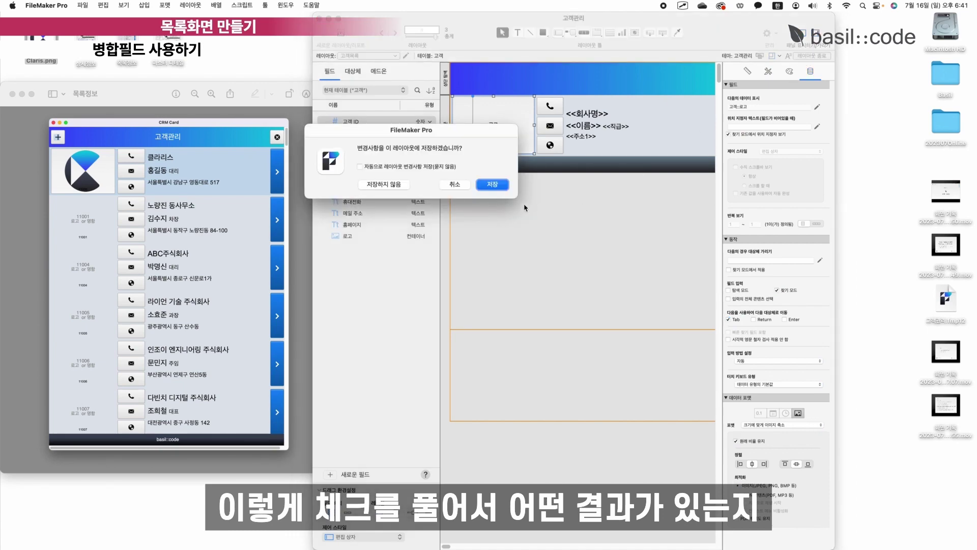
click(493, 184)
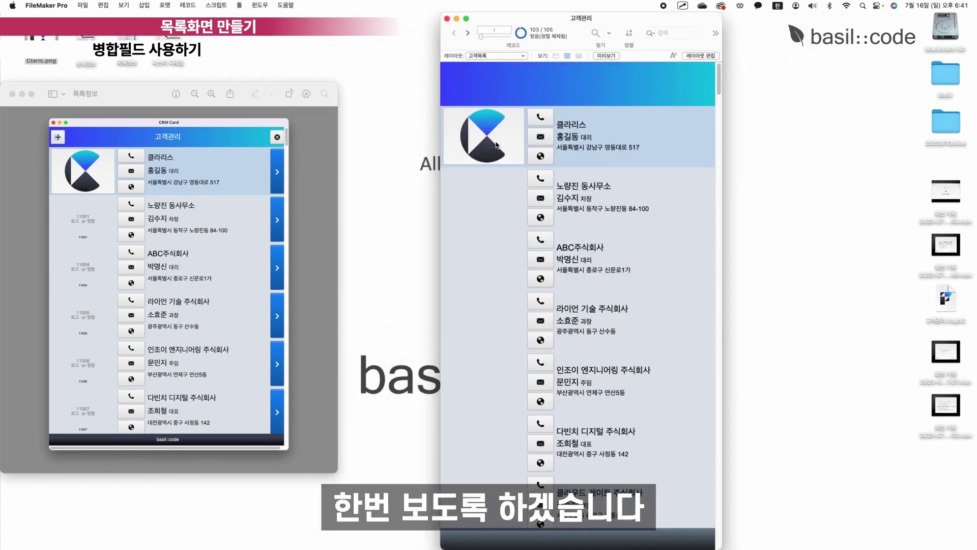
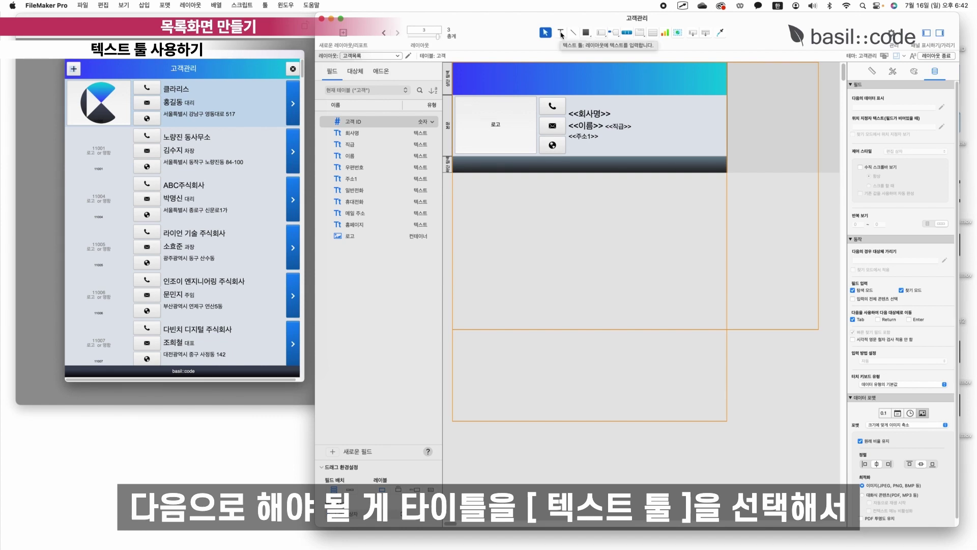
Add a 고객관리 title to the list layout's header and move it to the centre.
click(561, 33)
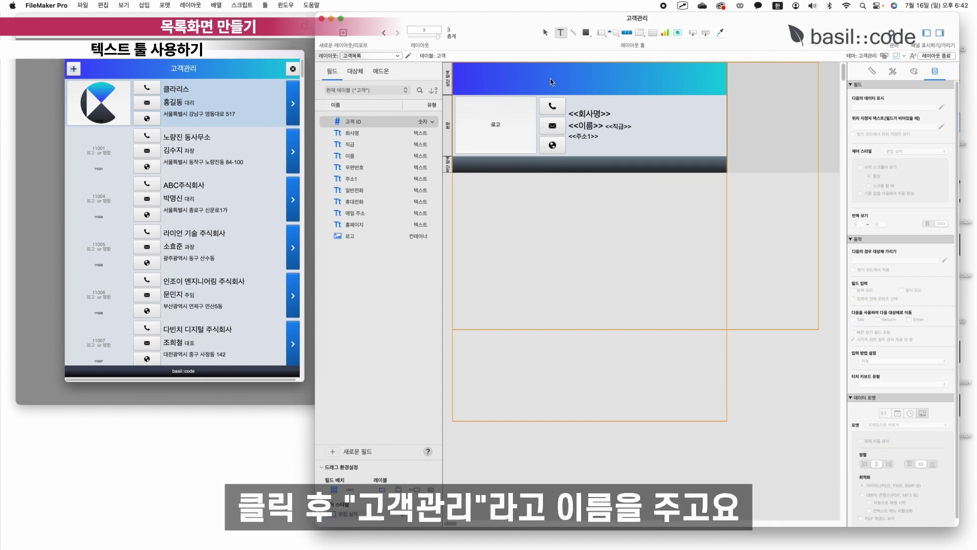
click(550, 78)
text(고객관리)
key(Escape)
drag(558, 82, 596, 157)
Duplicate the title into the footer and change the copy's text to 회사명.
key(super+d)
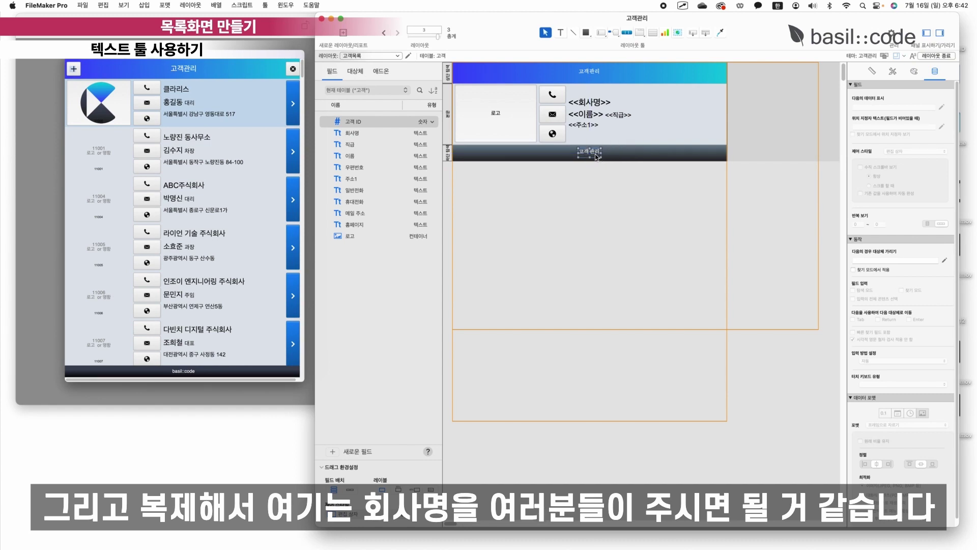
double_click(591, 152)
key(super+a)
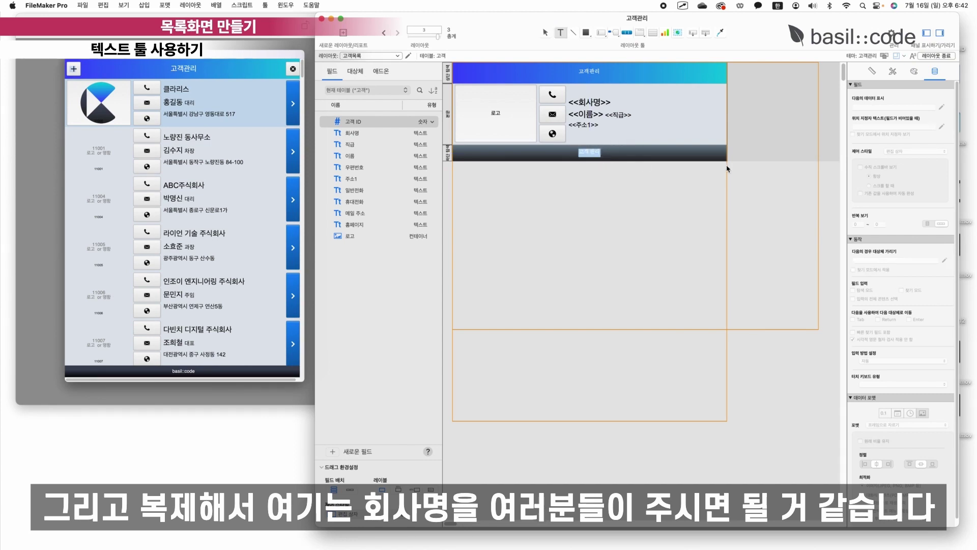
text(회사명)
key(Escape)
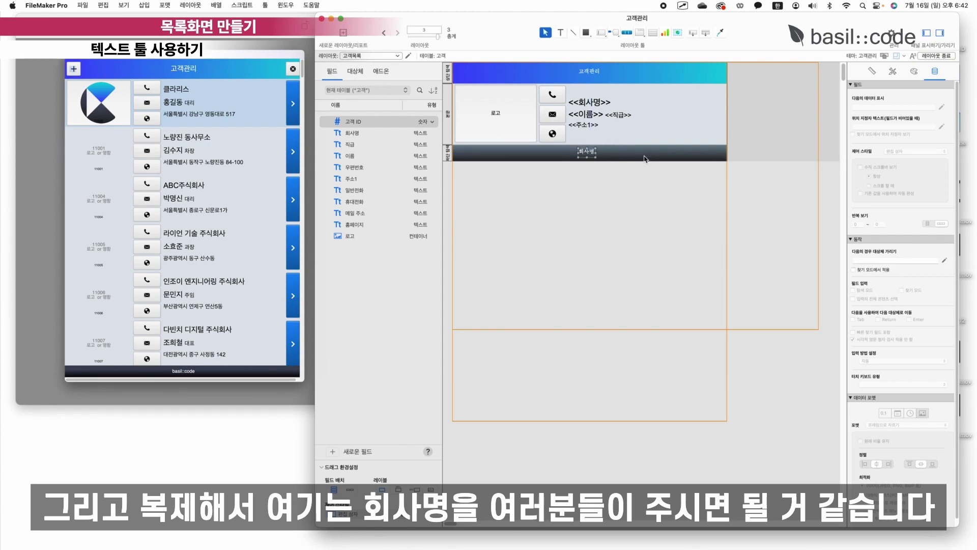
click(593, 76)
Change the 고객관리 header title's font to Arial, trying 24 pt before settling on 36 pt.
click(914, 72)
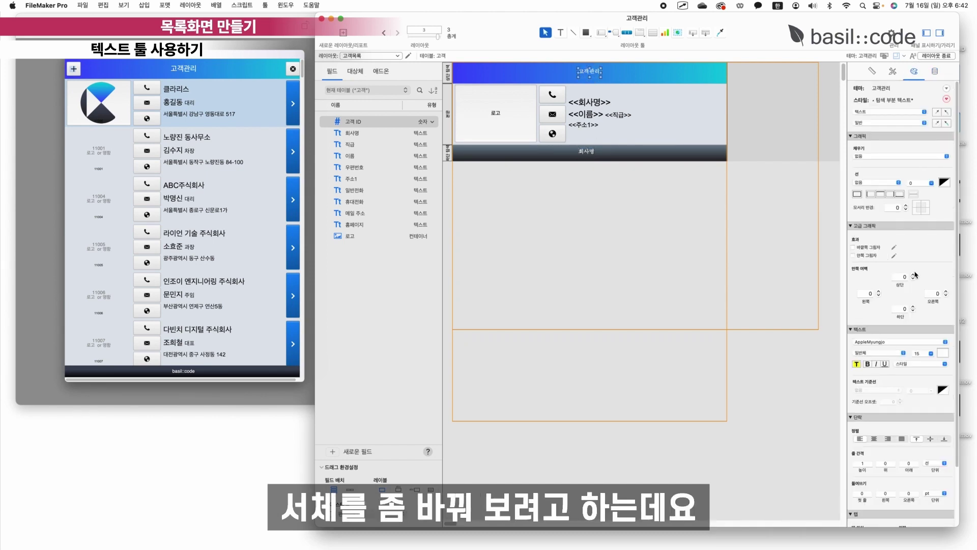
click(910, 346)
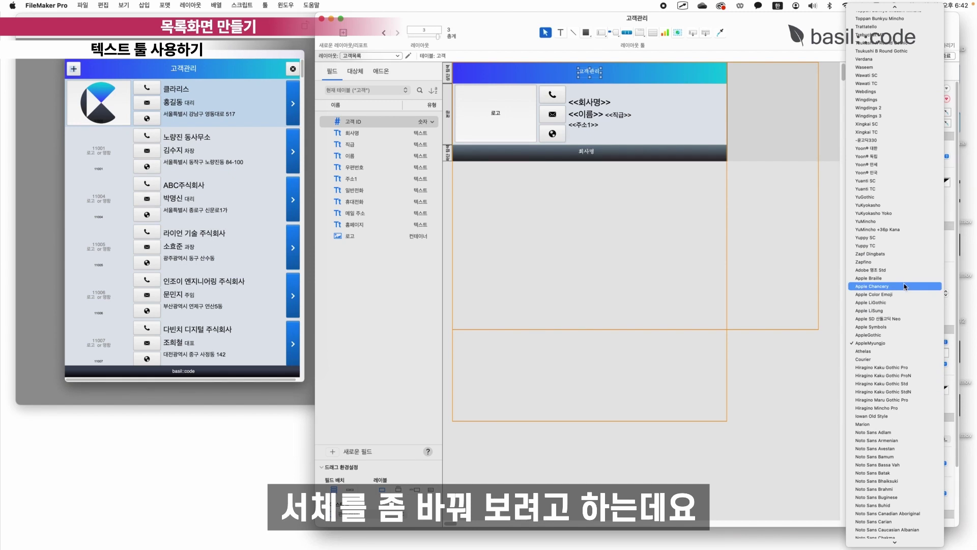
scroll(905, 286, up, 20)
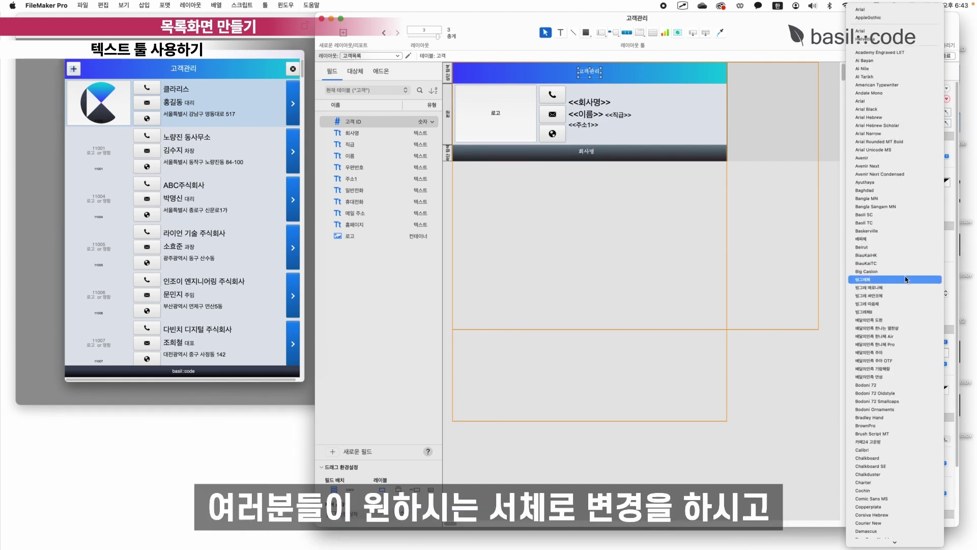
click(873, 9)
click(930, 353)
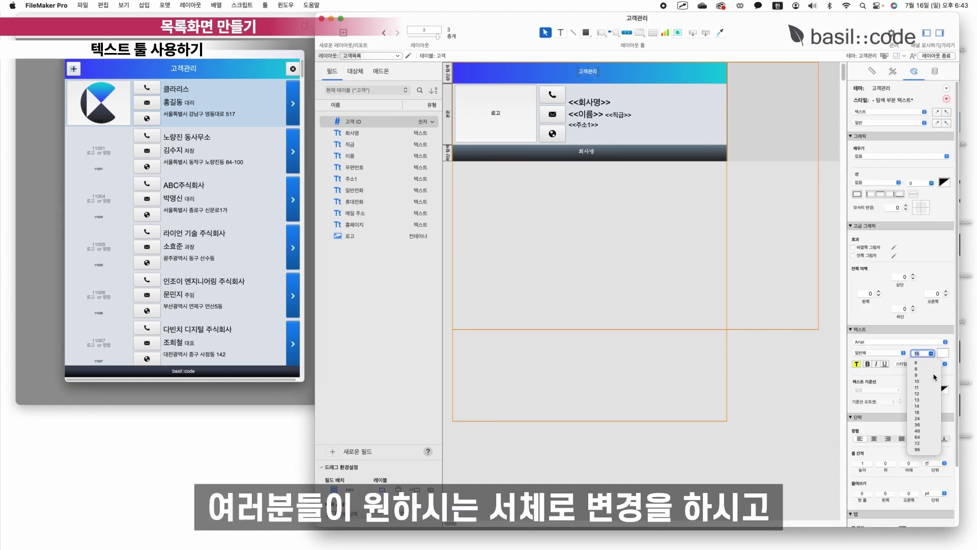
text(24)
key(Return)
click(935, 355)
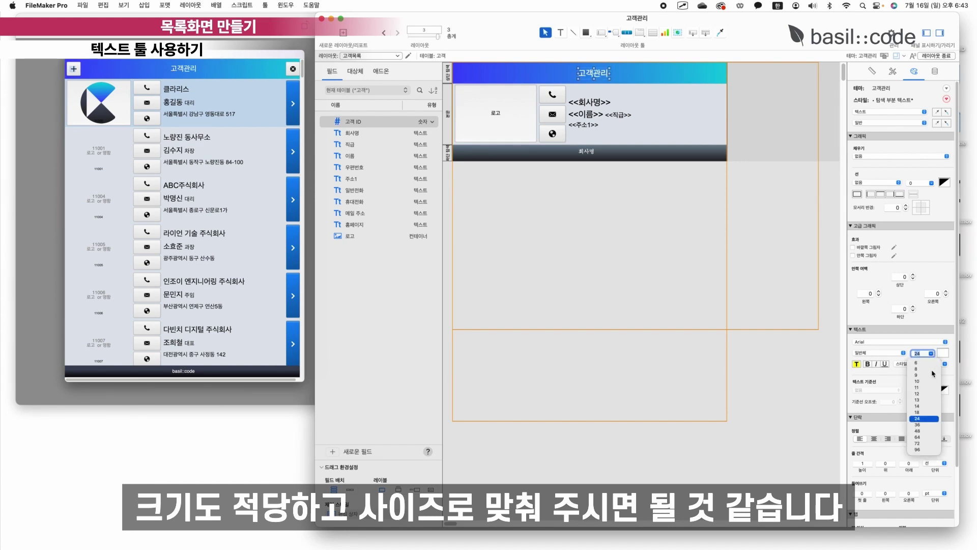
click(917, 424)
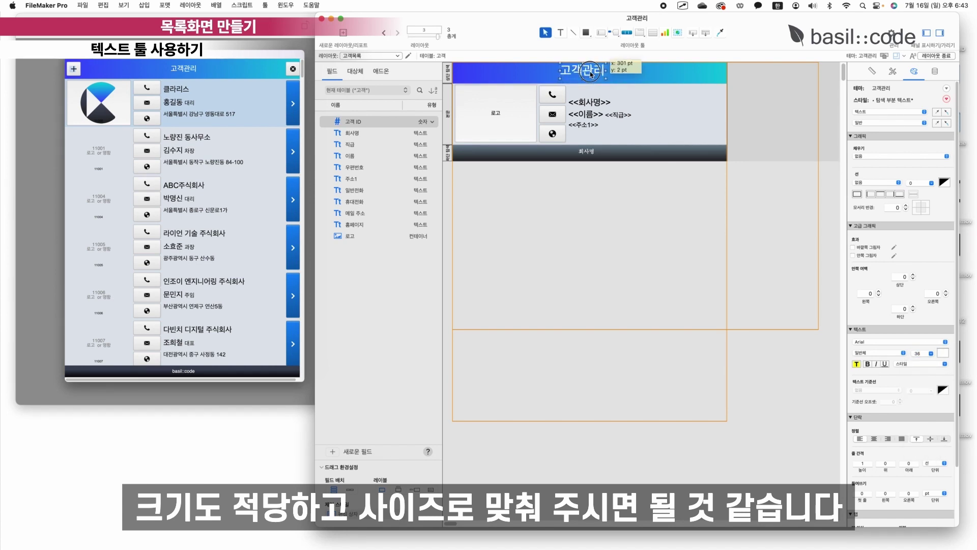
click(661, 277)
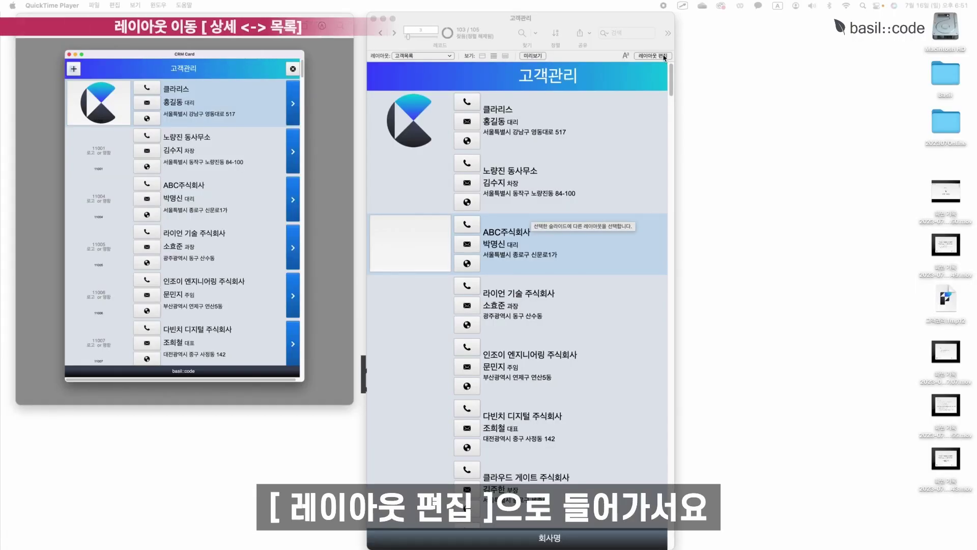
Draw an icon-only button at the customer row's right end with a 20 pt > arrow and a Single Step action.
click(663, 55)
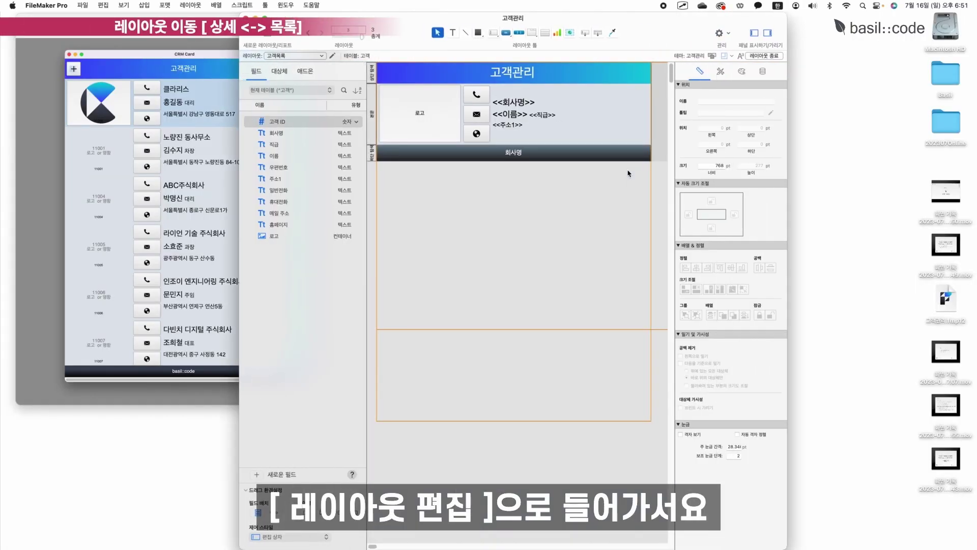
click(506, 32)
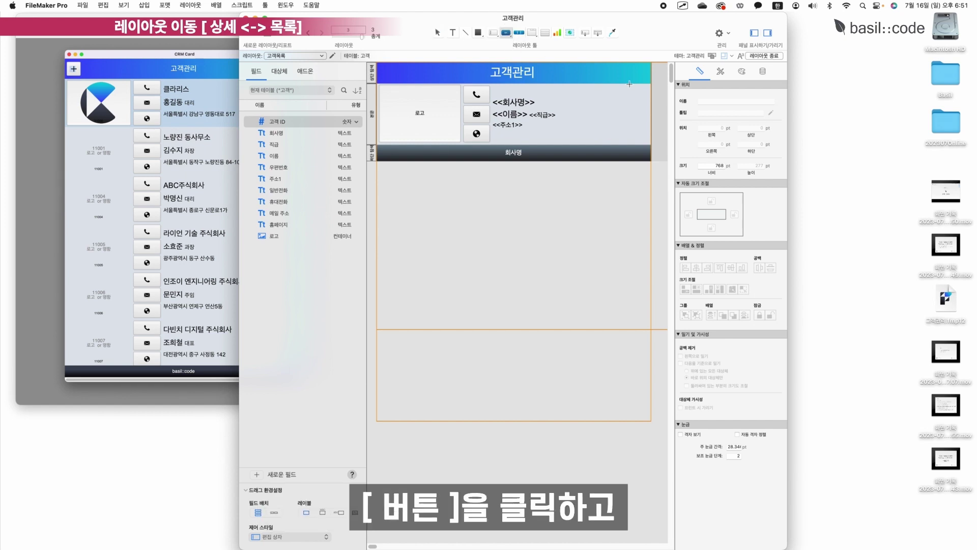
mouse_move(631, 87)
mouse_down()
mouse_move(650, 142)
mouse_move(636, 121)
mouse_up()
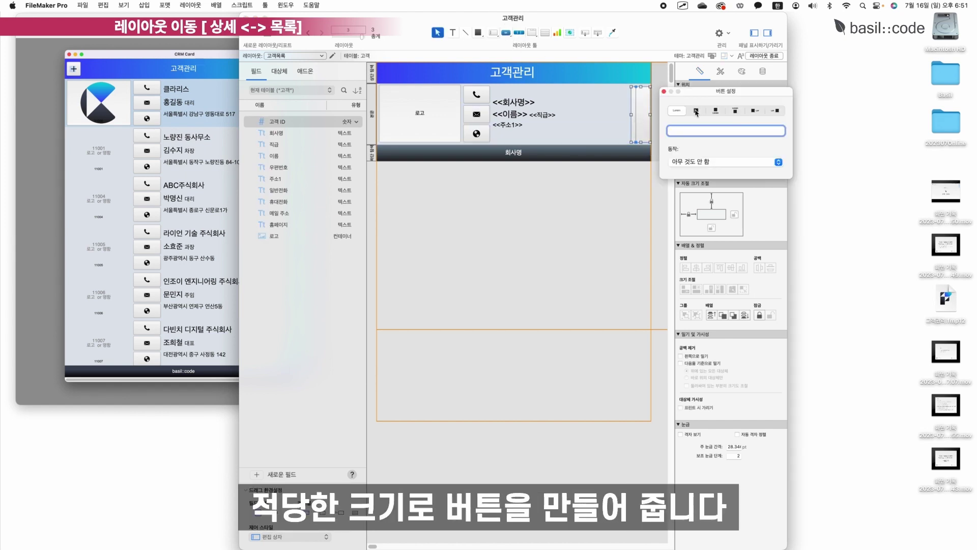
click(696, 111)
scroll(727, 157, down, 3)
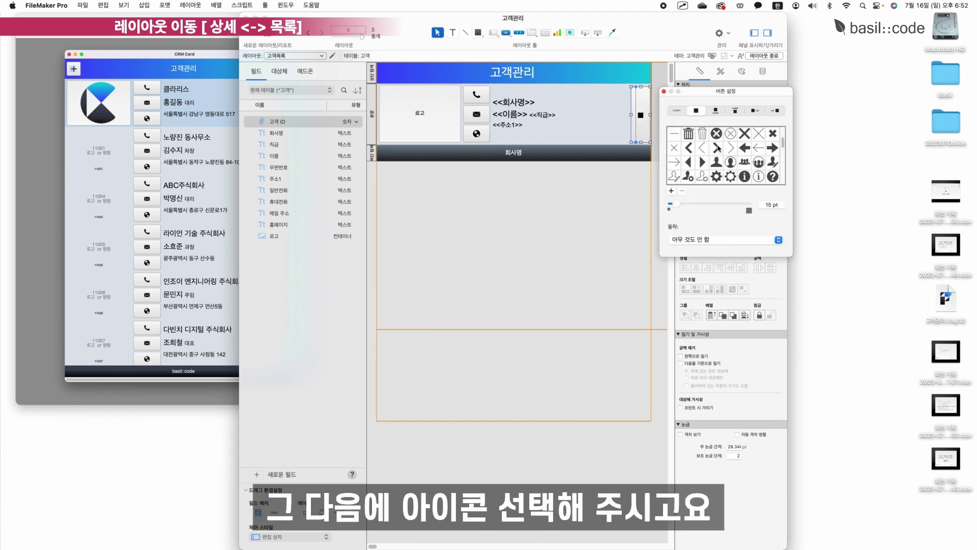
click(716, 148)
click(748, 210)
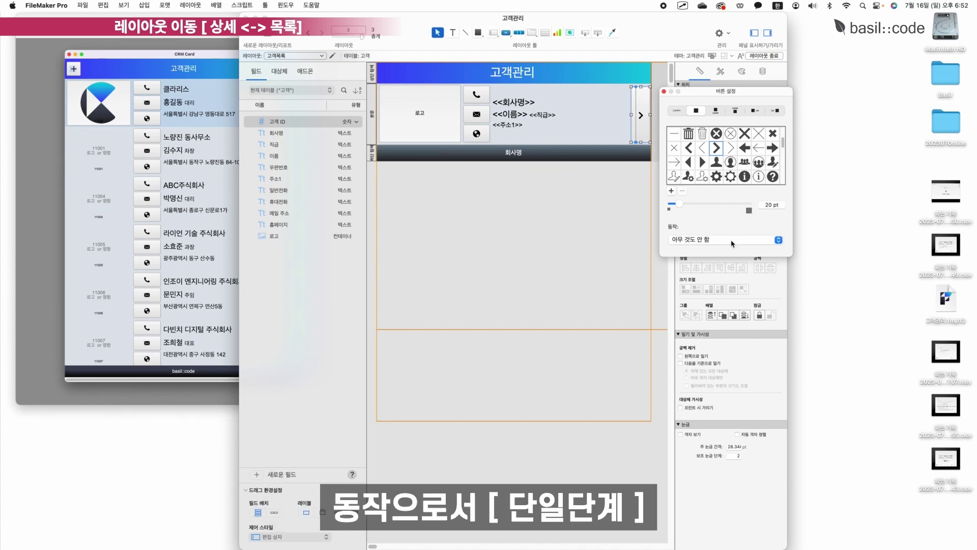
click(732, 244)
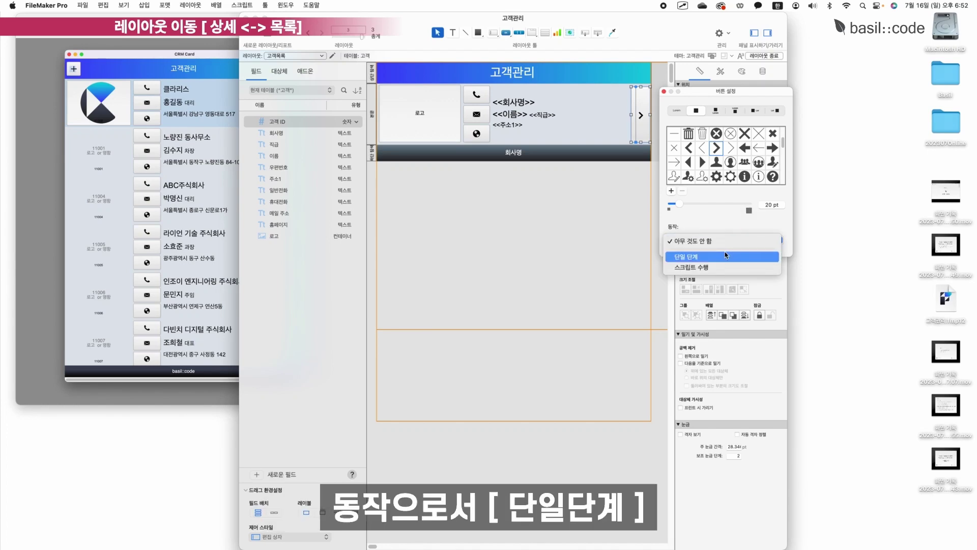
click(726, 256)
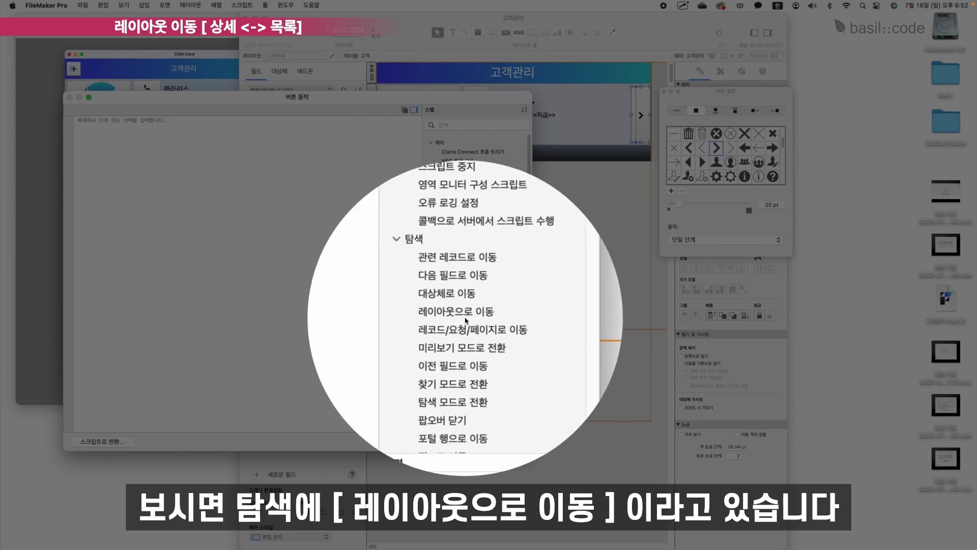
Set the arrow button's single step to Go to Layout, targeting the 고객상세 layout.
click(452, 317)
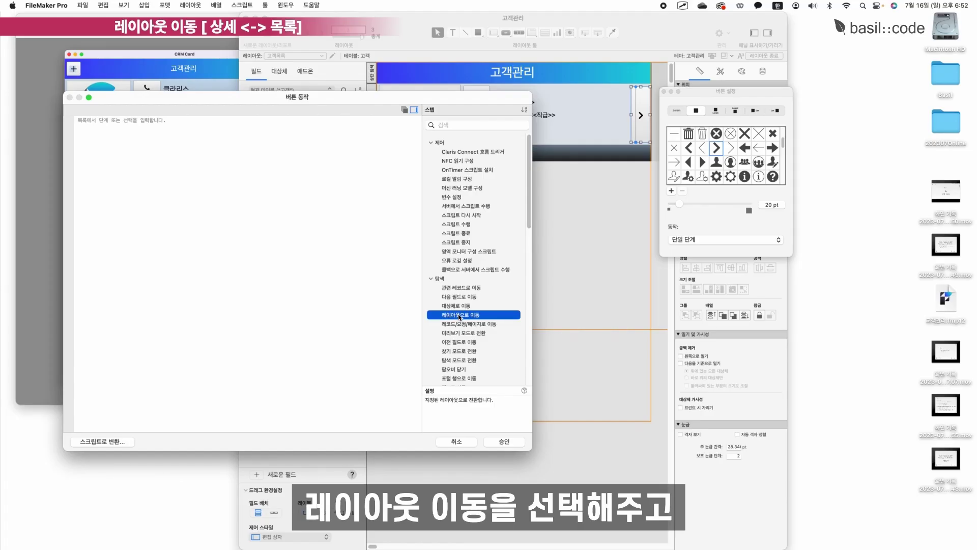
double_click(459, 315)
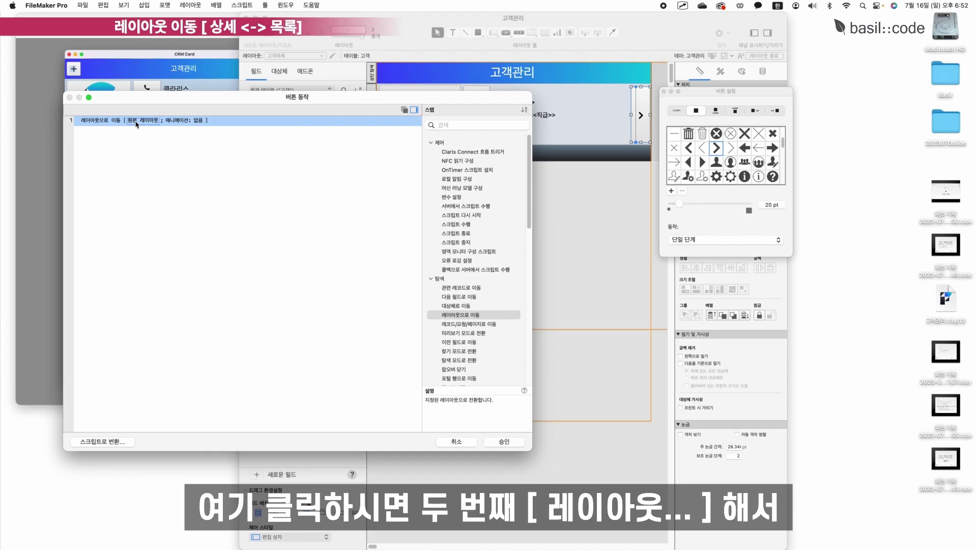
click(133, 121)
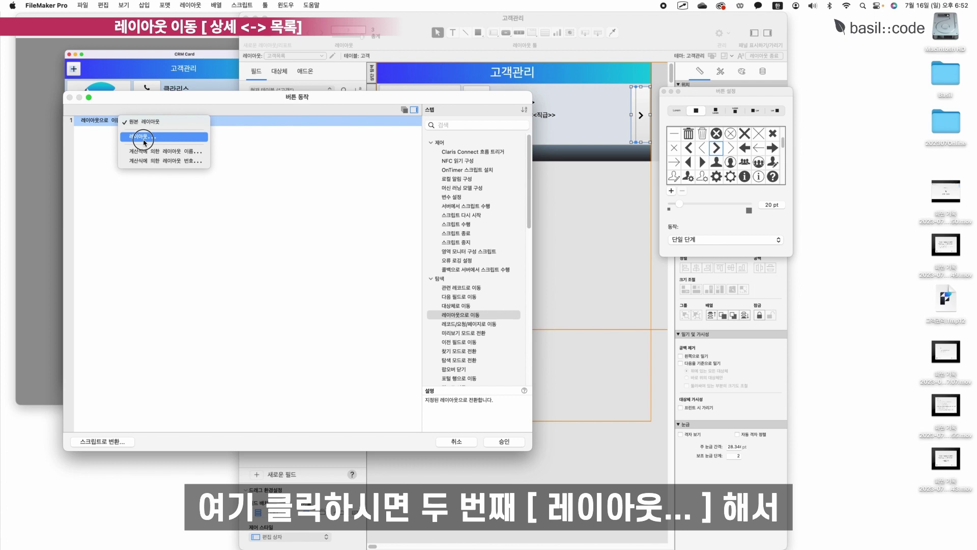
click(144, 139)
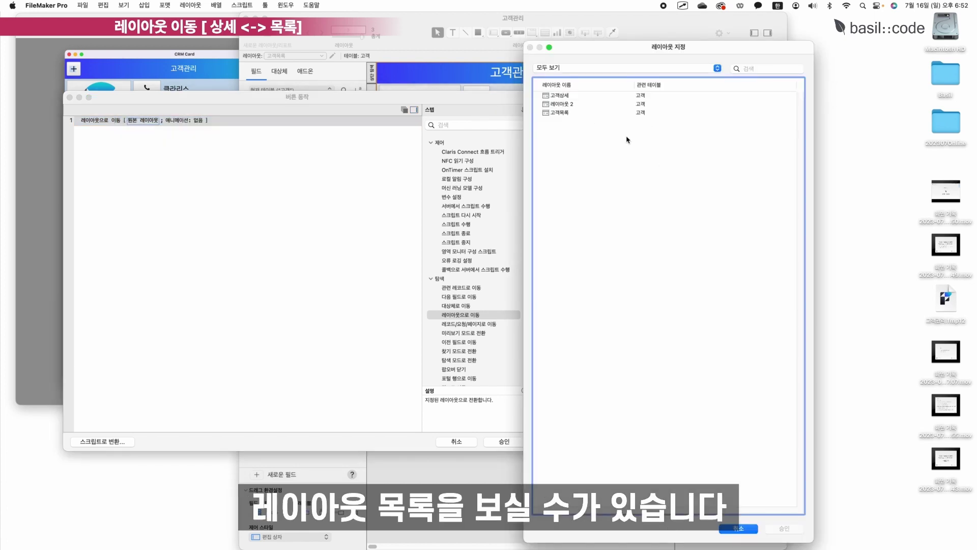
click(569, 98)
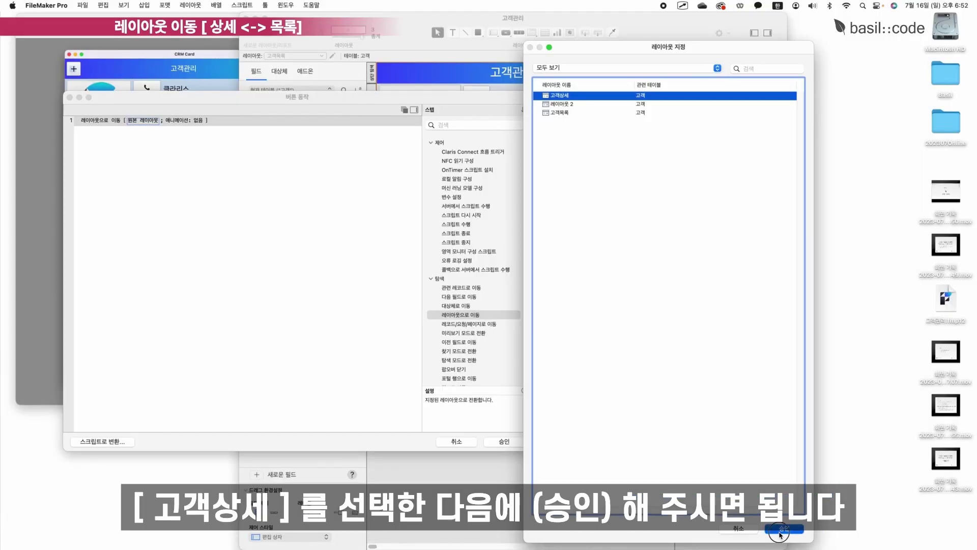
click(789, 533)
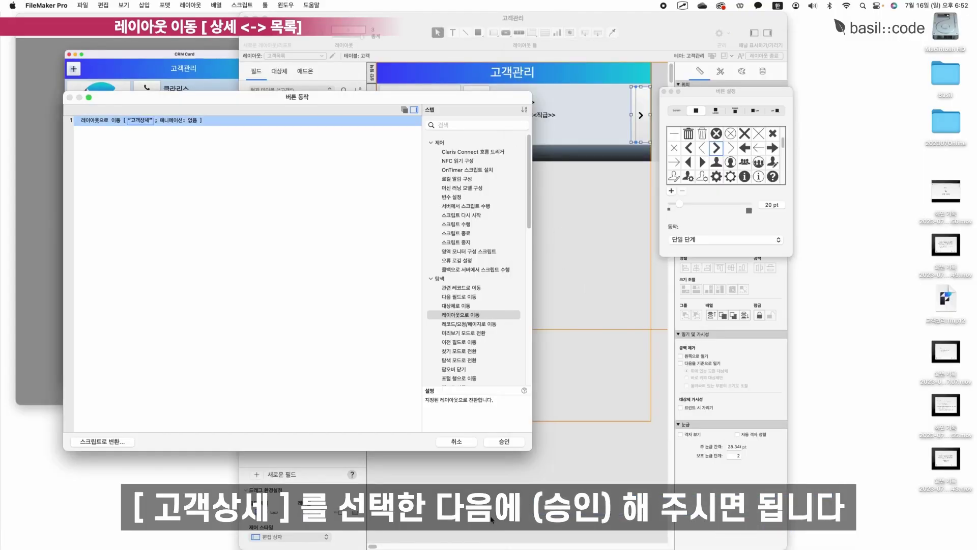
click(506, 441)
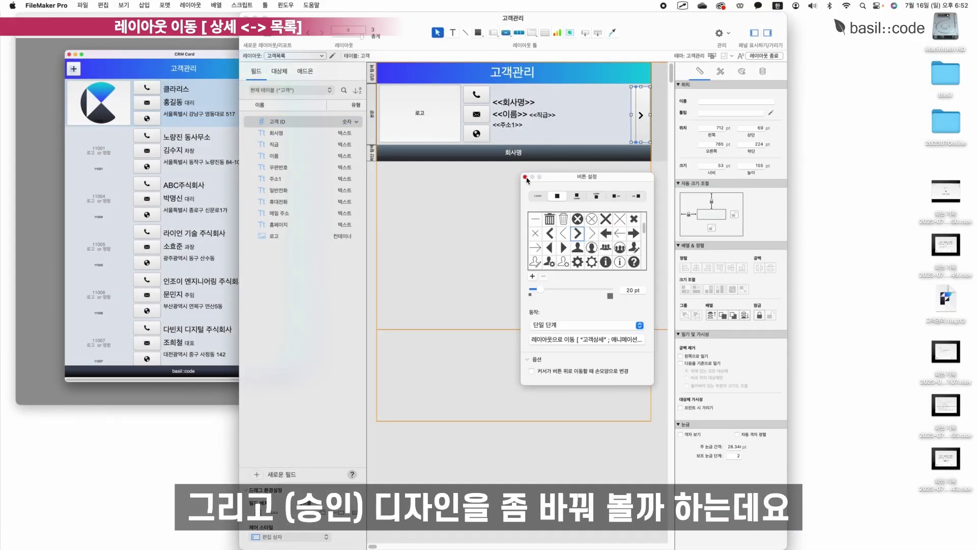
Nudge the arrow button and apply the 강조 버튼 1 style after comparing the other 강조 styles.
click(525, 178)
drag(640, 117, 643, 120)
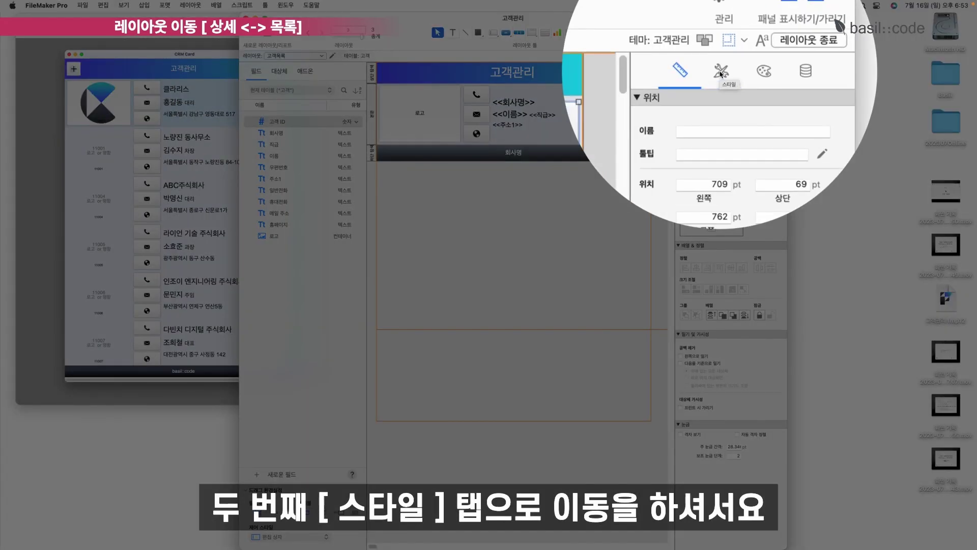
click(720, 72)
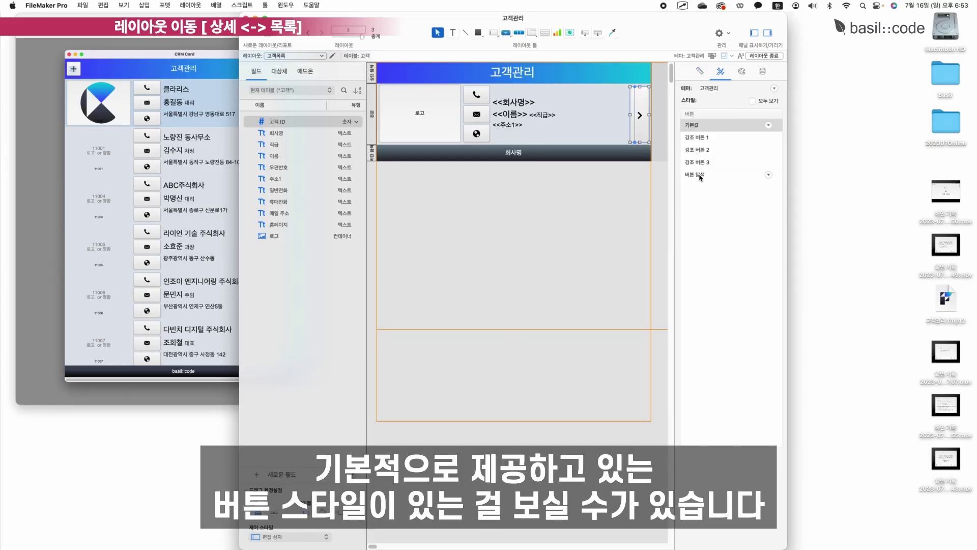
click(699, 137)
click(698, 149)
click(698, 162)
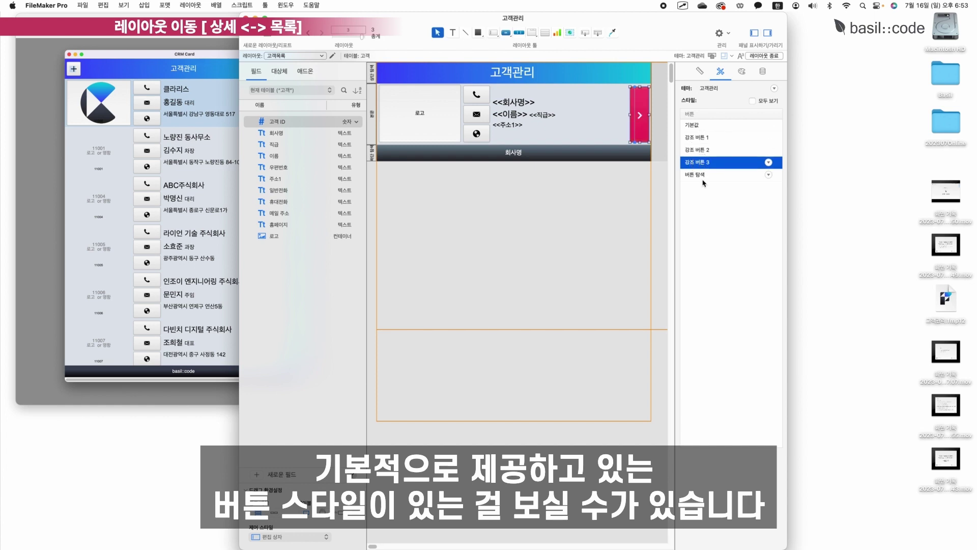
click(700, 138)
click(703, 124)
click(705, 151)
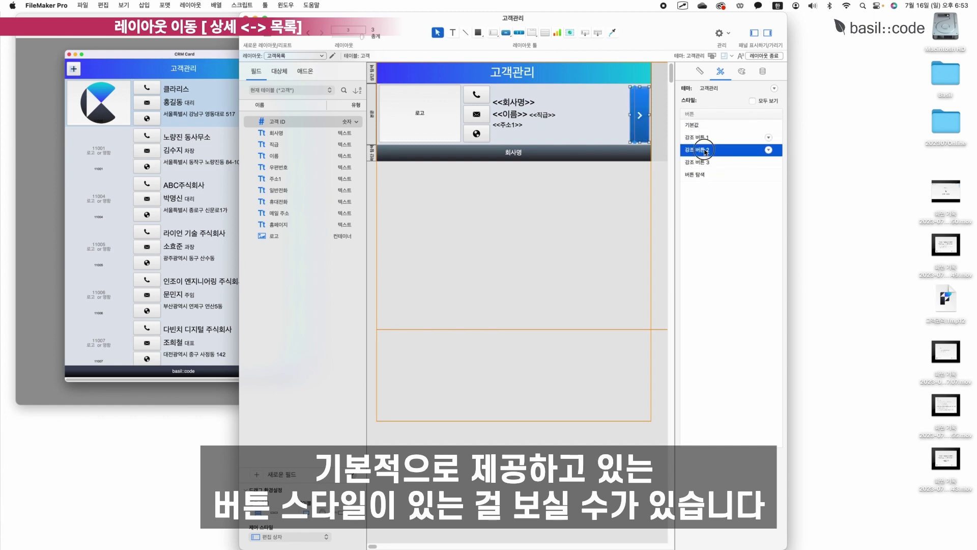
click(704, 161)
click(711, 138)
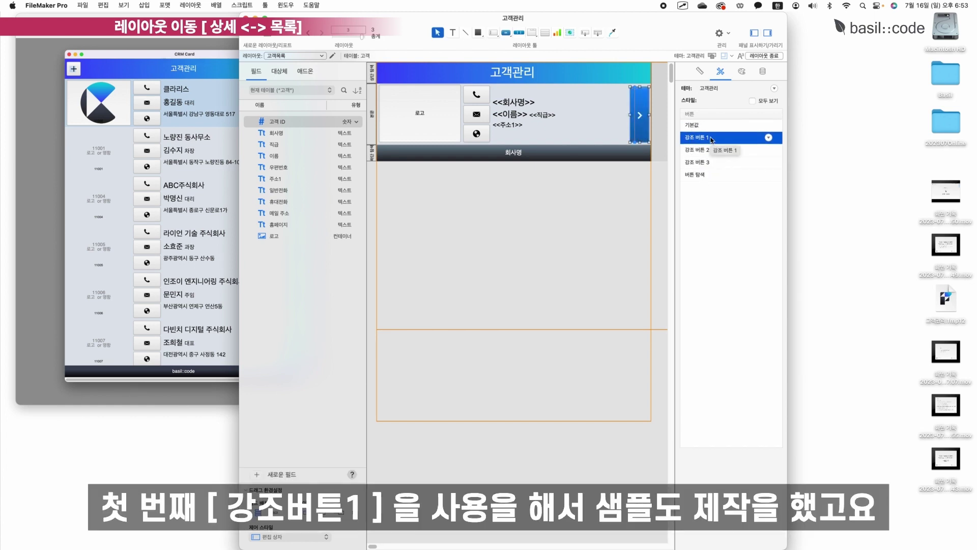
Anchor the arrow button to the right edge only, releasing the left anchor, and exit Layout mode.
drag(176, 18, 165, 7)
drag(417, 18, 487, 11)
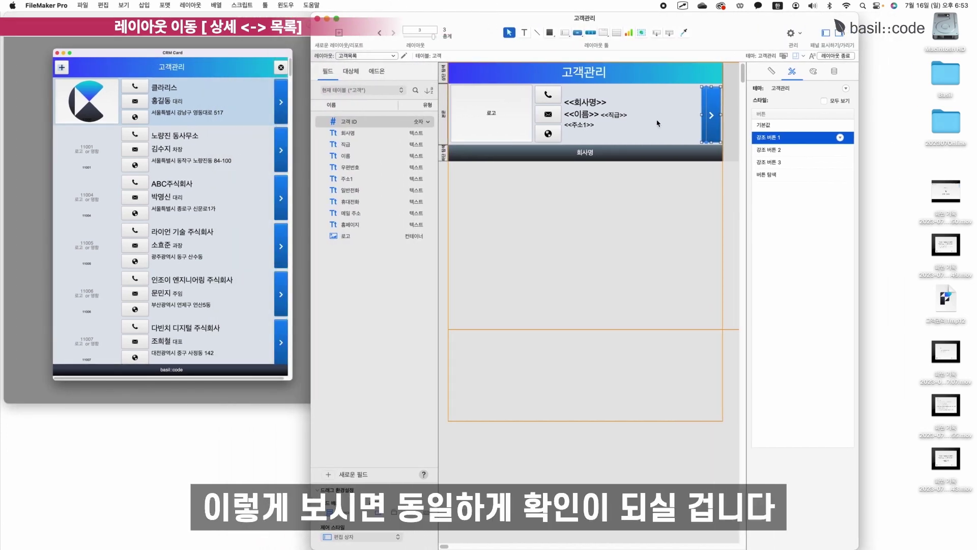
click(772, 71)
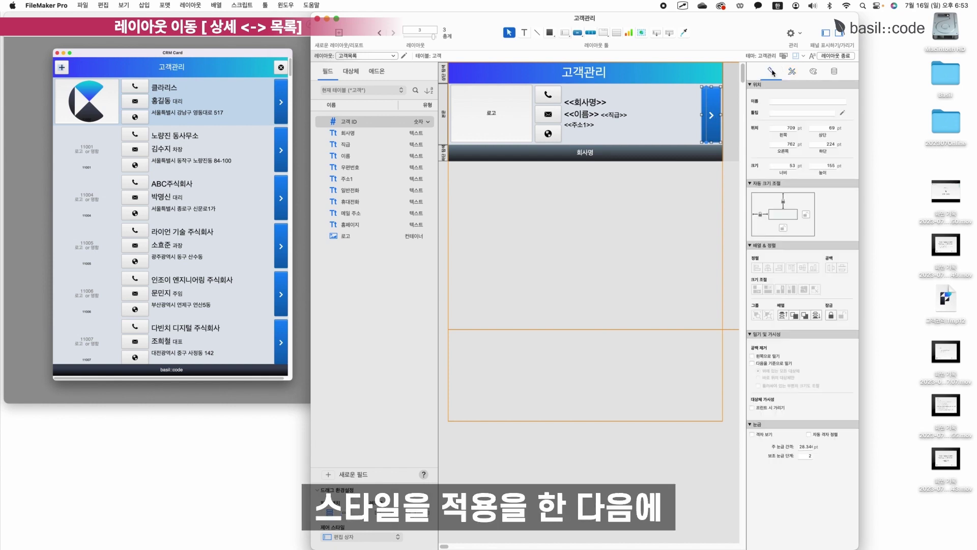
click(806, 216)
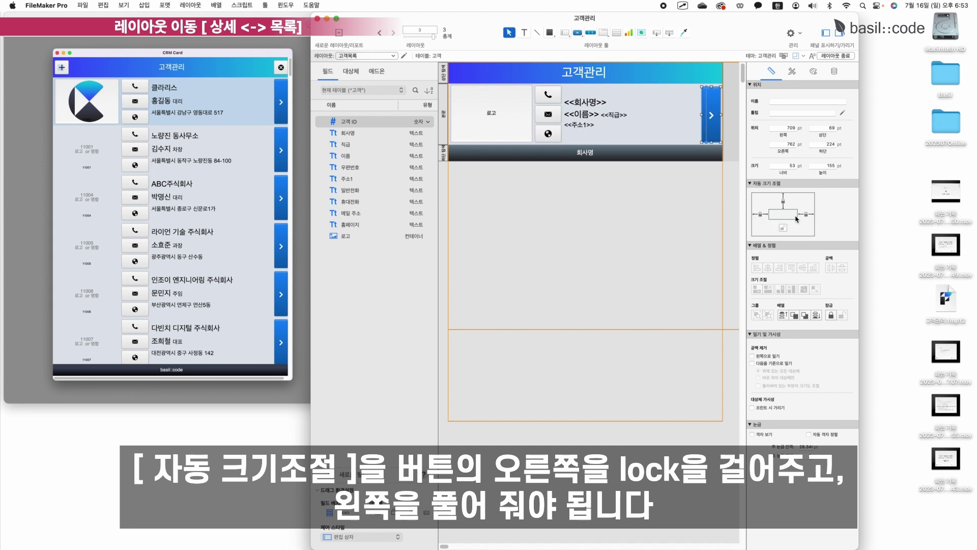
click(761, 215)
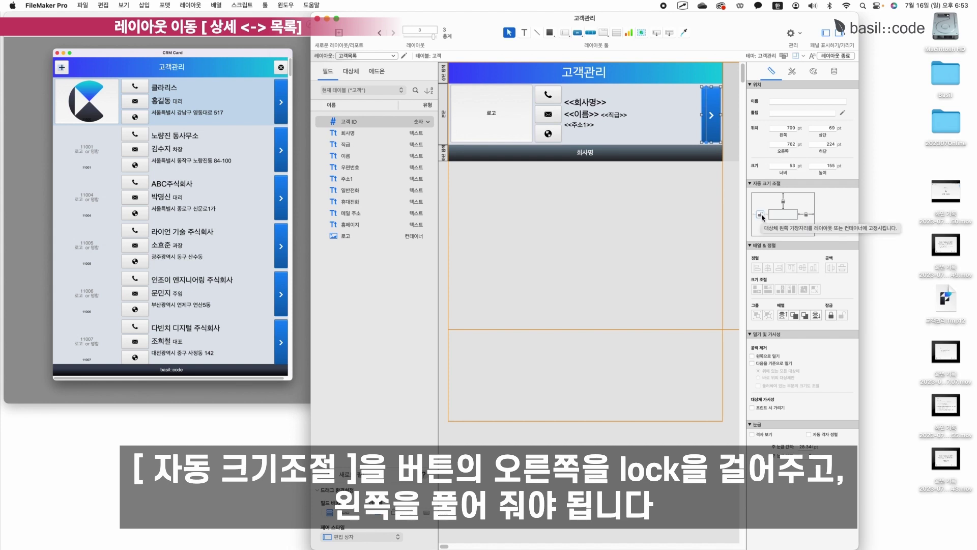
click(832, 56)
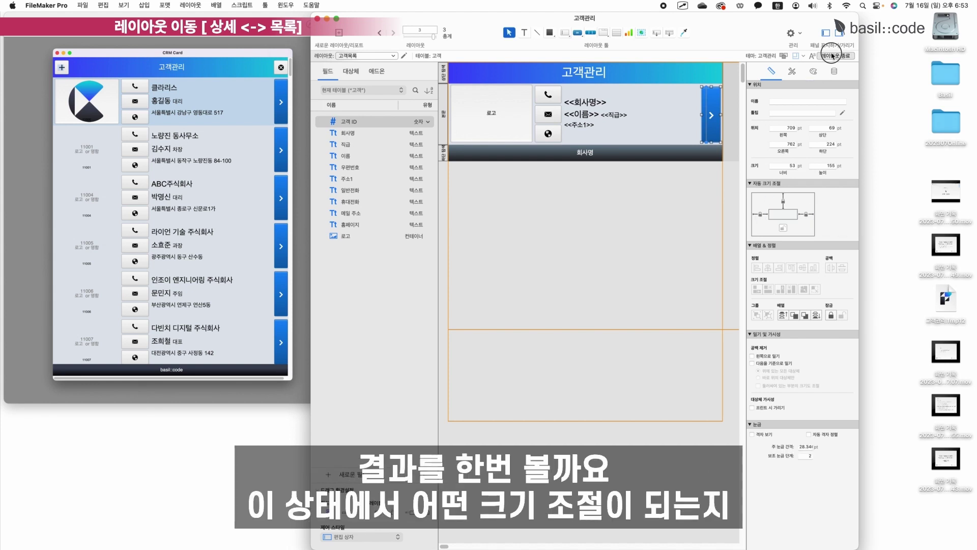
Save the layout and widen the window to test how the arrow button resizes.
click(833, 56)
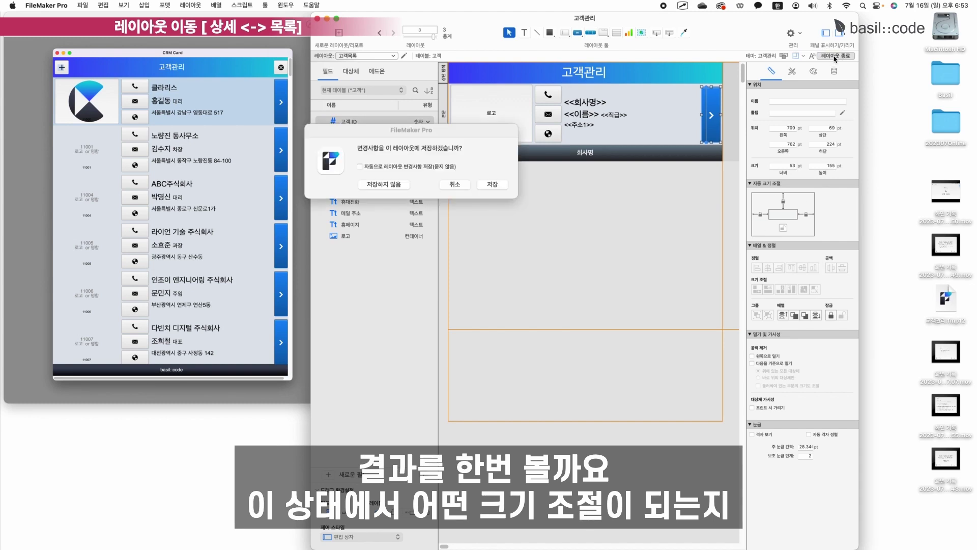
click(498, 184)
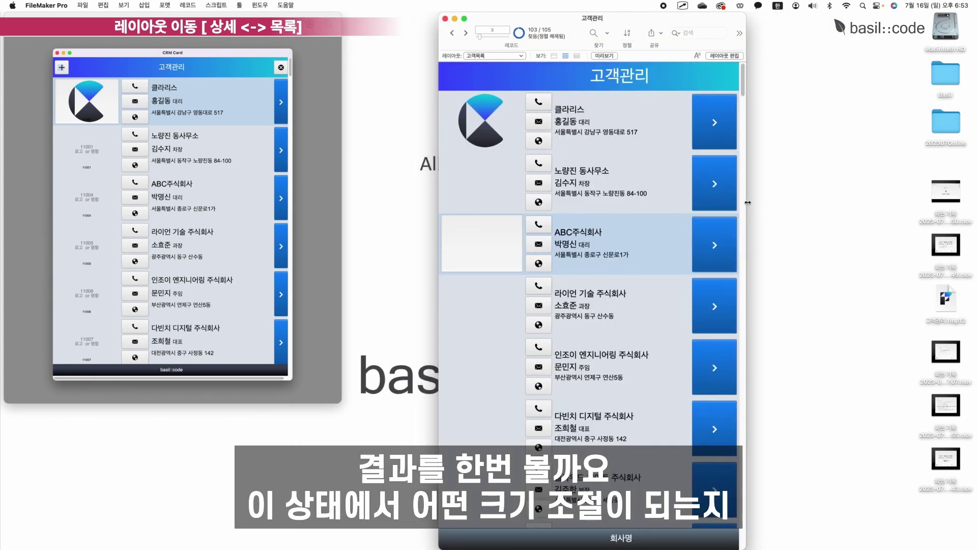
mouse_move(849, 176)
mouse_down()
mouse_move(891, 173)
mouse_move(864, 173)
mouse_up()
Re-anchor the arrow button to the right edge only, then exit and save the layout.
click(841, 56)
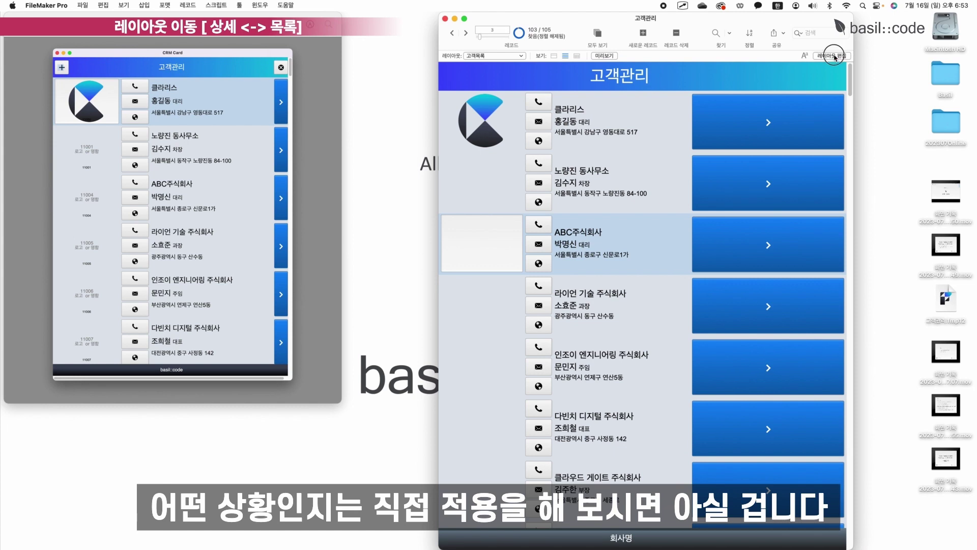
click(869, 218)
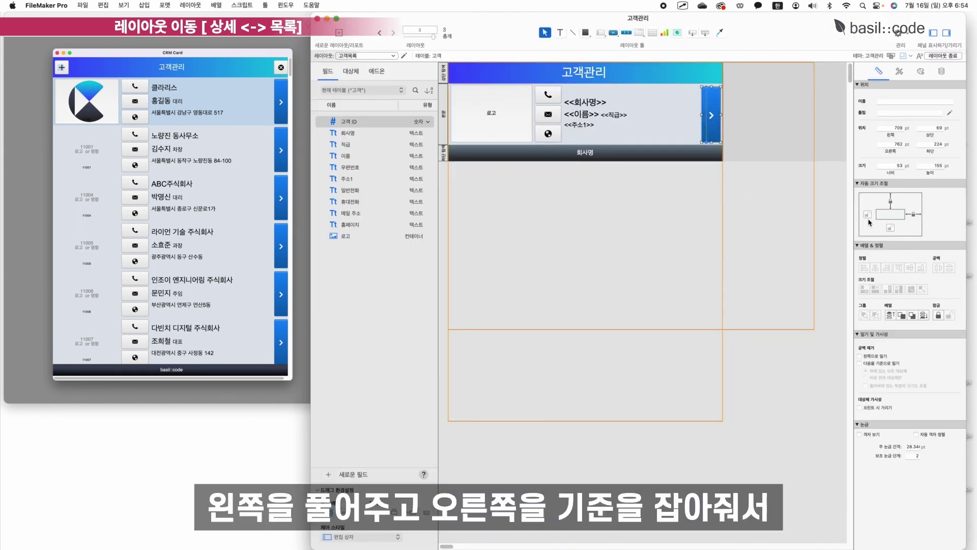
click(922, 218)
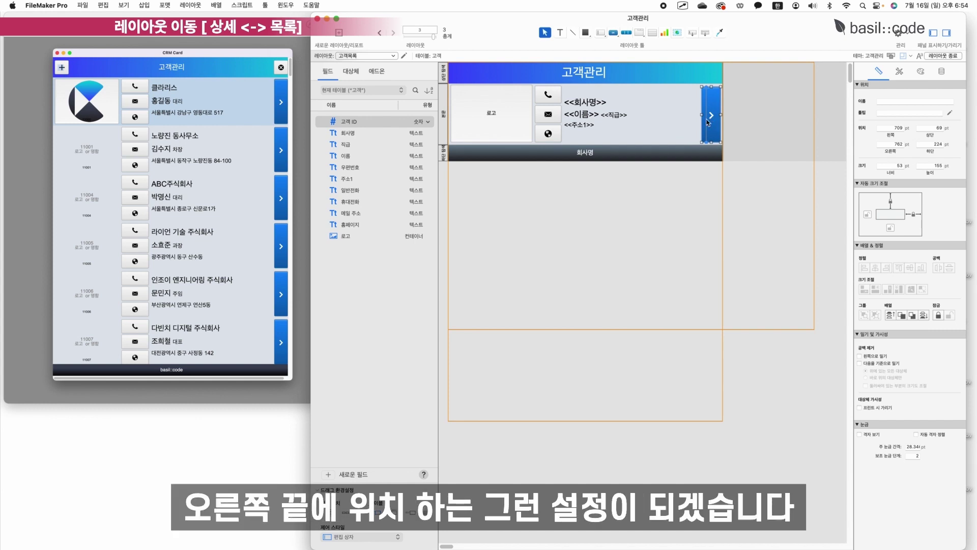
click(602, 122)
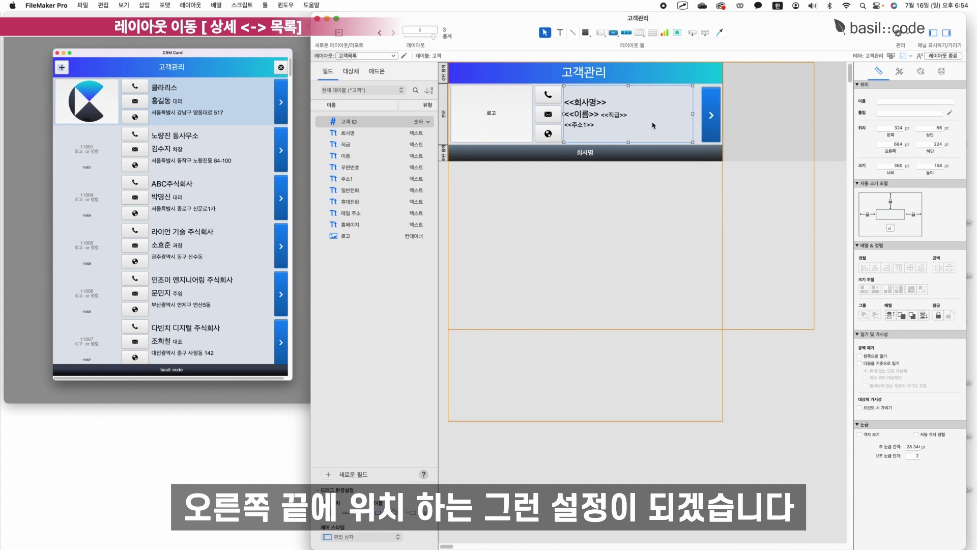
click(952, 57)
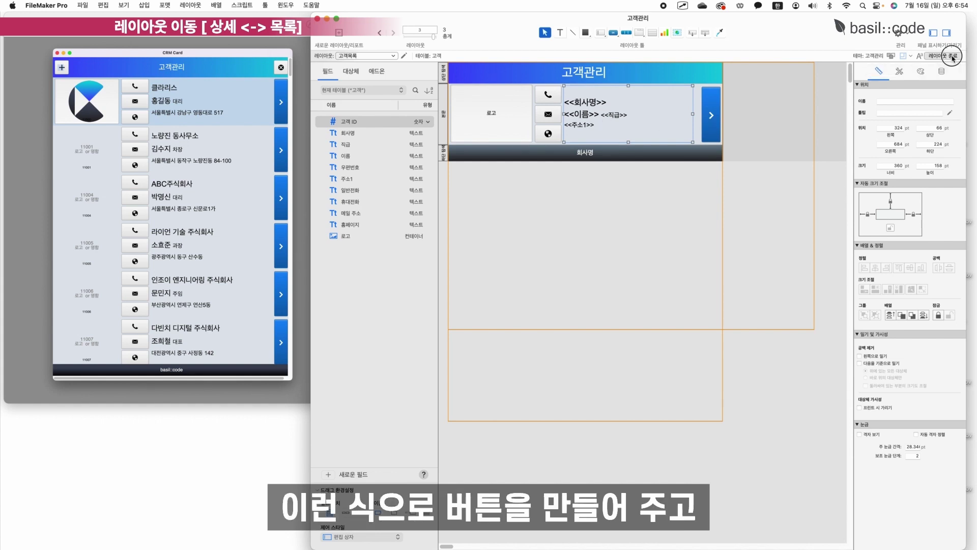
click(492, 185)
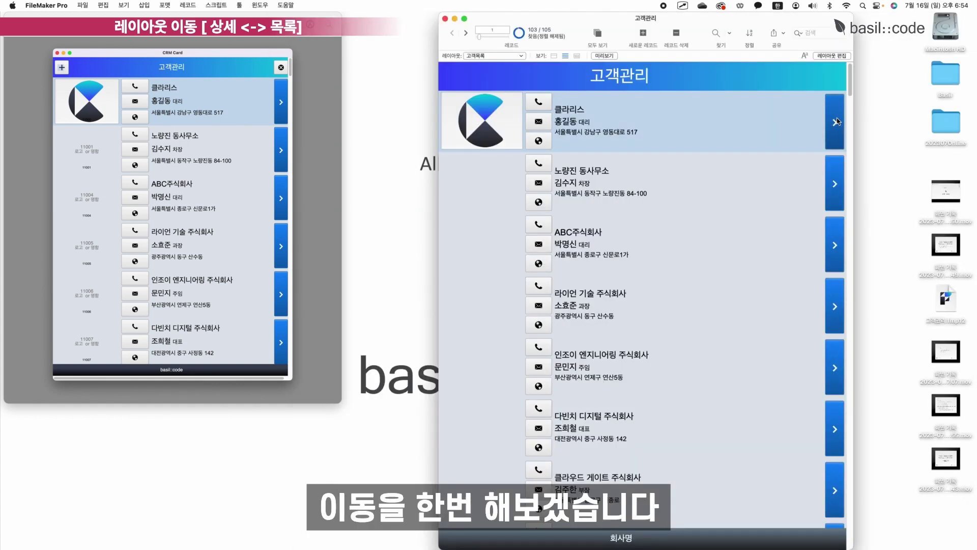
Open the first customer's 고객상세 layout via the arrow, show the CRM Card reference, and narrow the window.
click(840, 120)
double_click(591, 16)
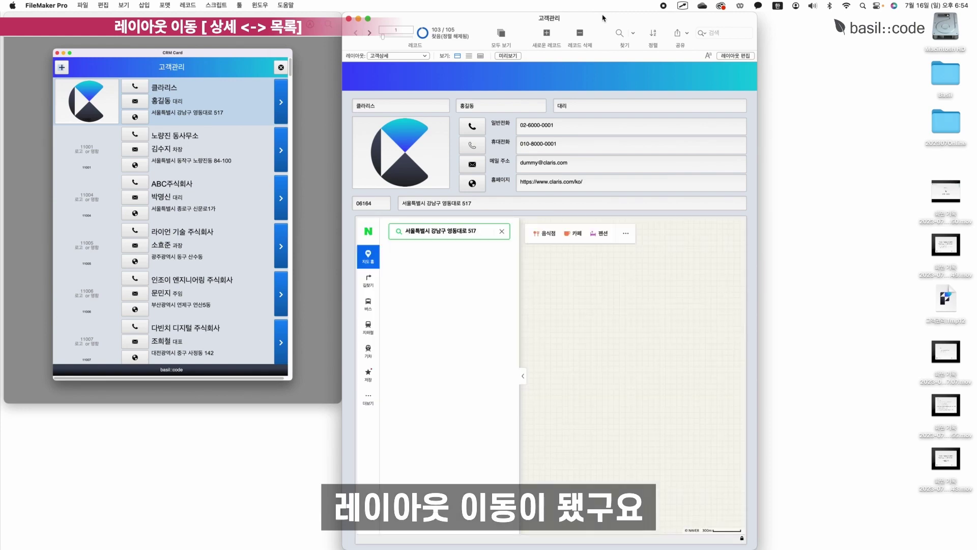
click(135, 25)
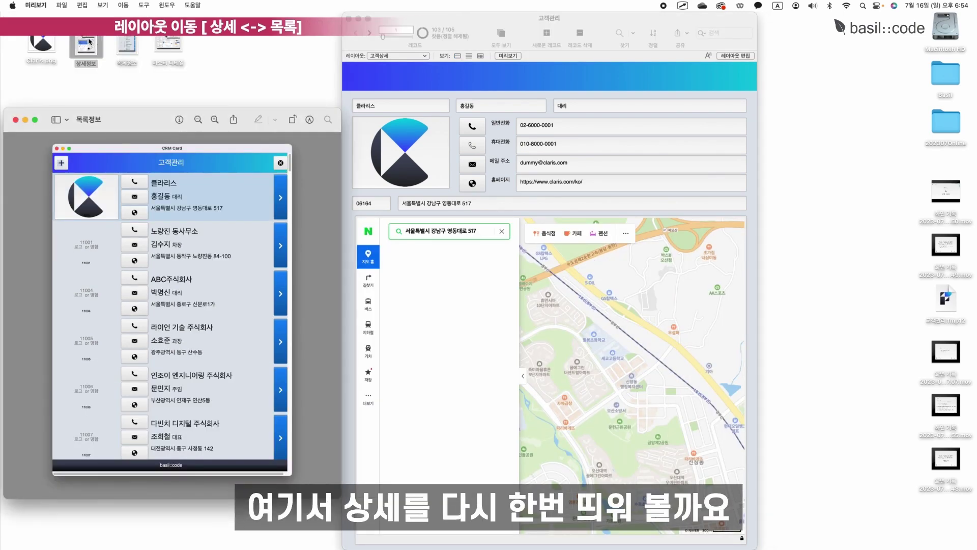
click(166, 23)
scroll(180, 77, down, 4)
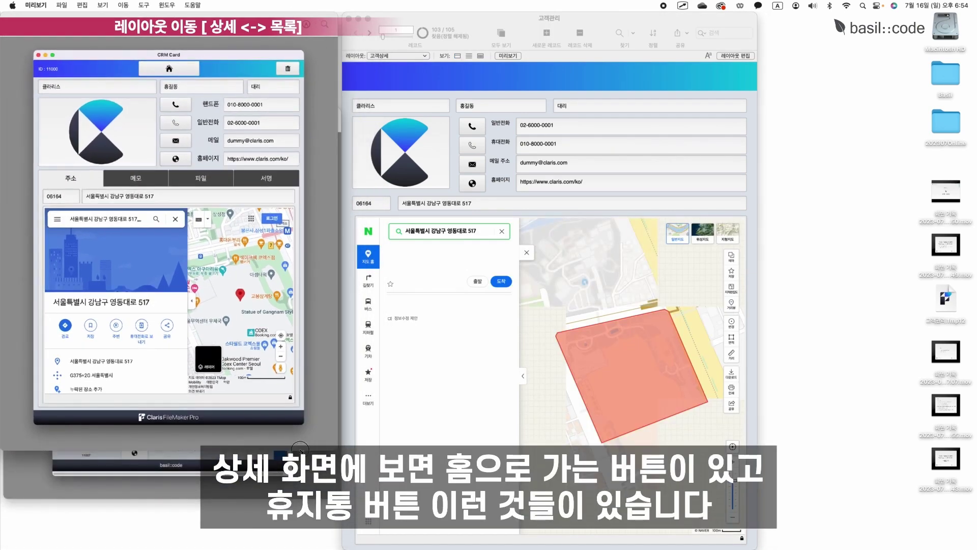
scroll(179, 77, up, 2)
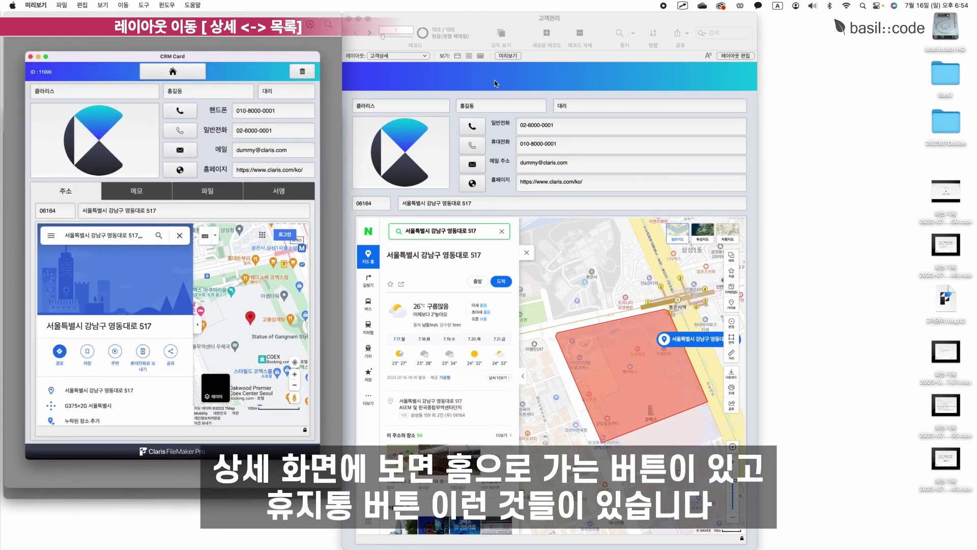
double_click(503, 20)
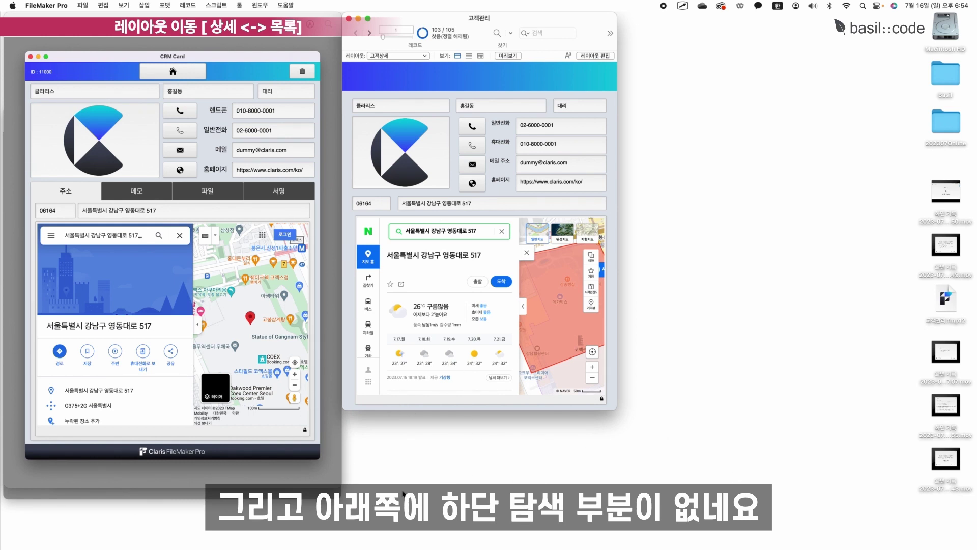
Draw an icon-only button across the top of 고객상세 with a 25 pt house icon and Single Step action.
click(604, 56)
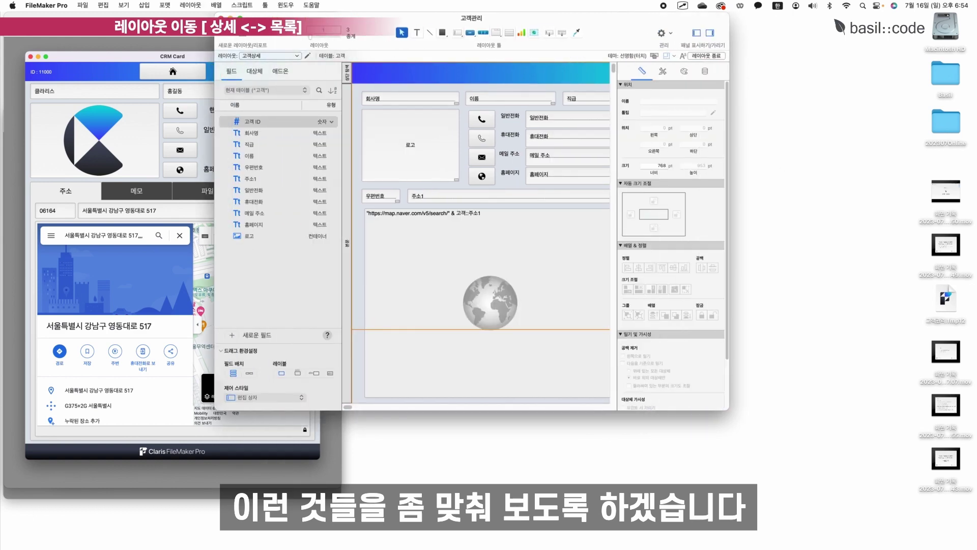
drag(445, 19, 580, 19)
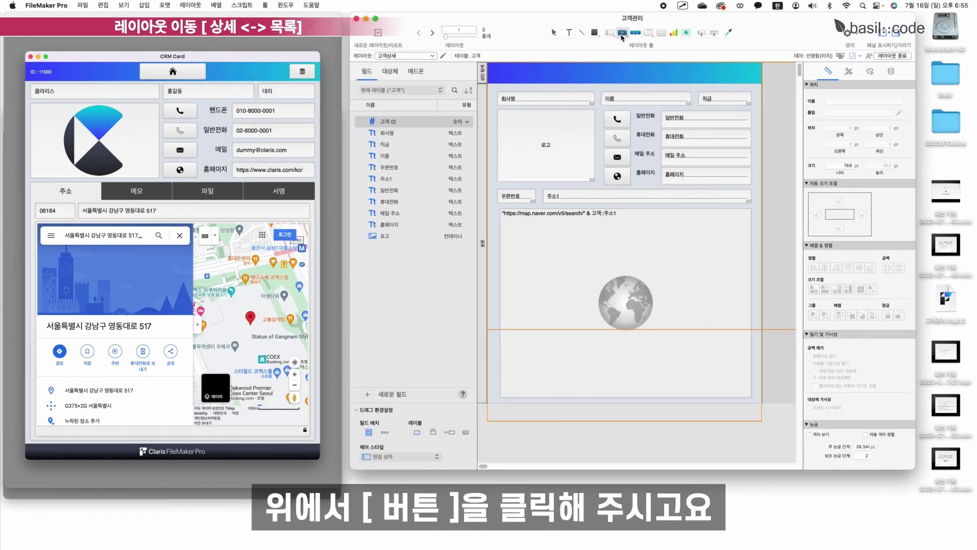
click(622, 34)
mouse_move(588, 65)
mouse_down()
mouse_move(656, 82)
mouse_move(636, 72)
mouse_move(644, 79)
mouse_up()
click(706, 89)
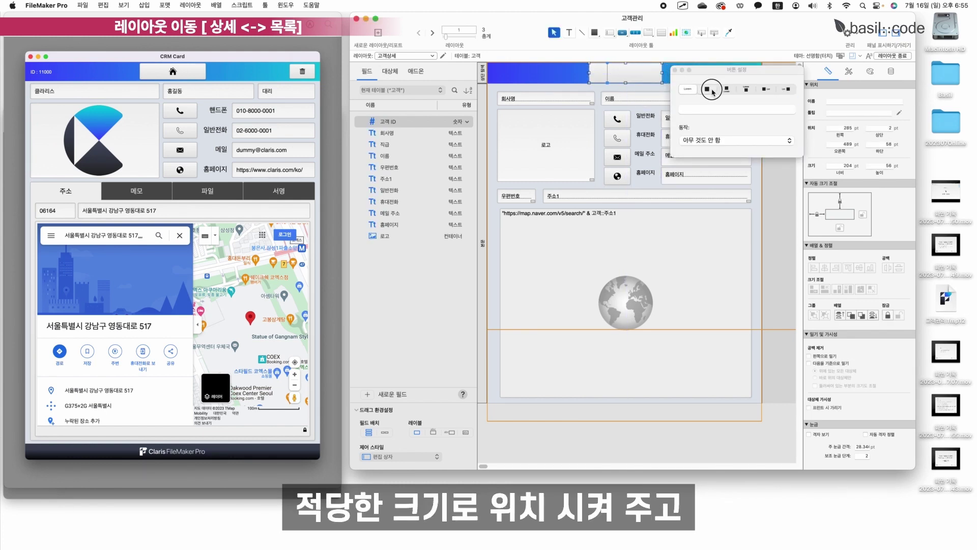
click(783, 126)
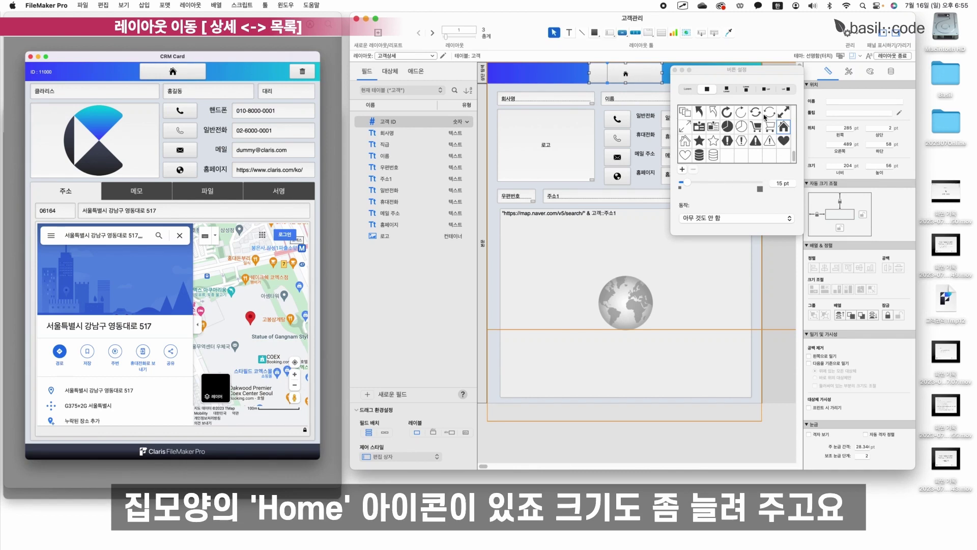
click(761, 189)
click(760, 189)
click(760, 190)
click(760, 189)
click(760, 190)
click(733, 218)
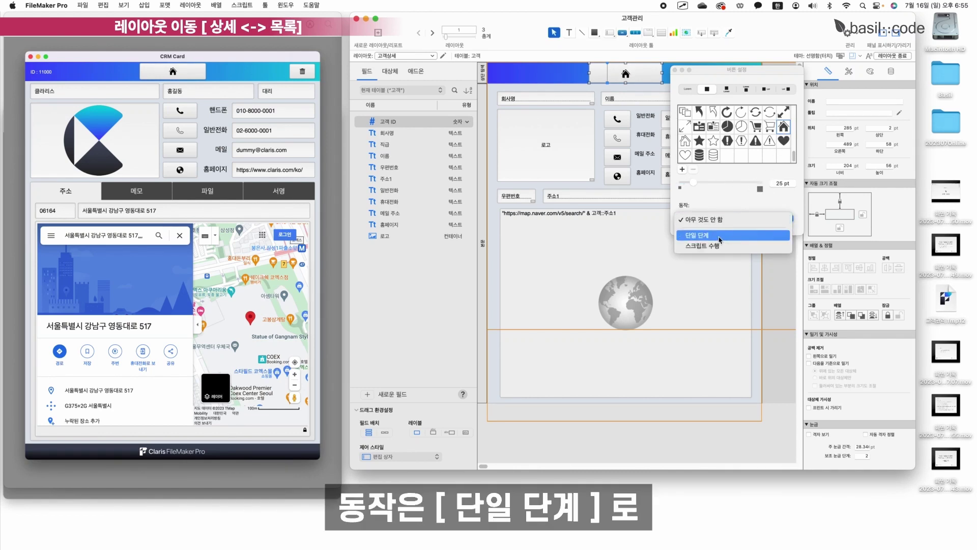
click(719, 237)
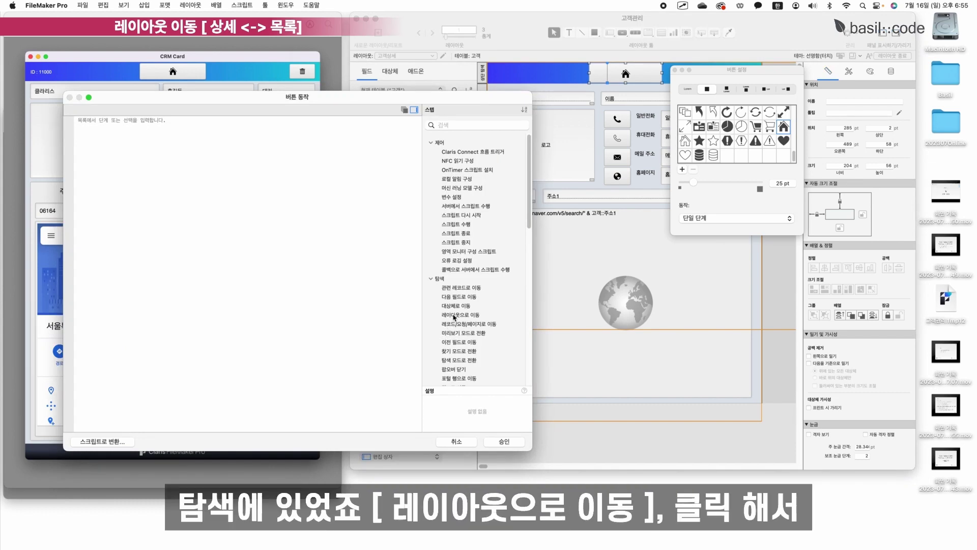
Set the home button's step to Go to Layout, targeting the 고객목록 layout.
click(458, 315)
double_click(459, 316)
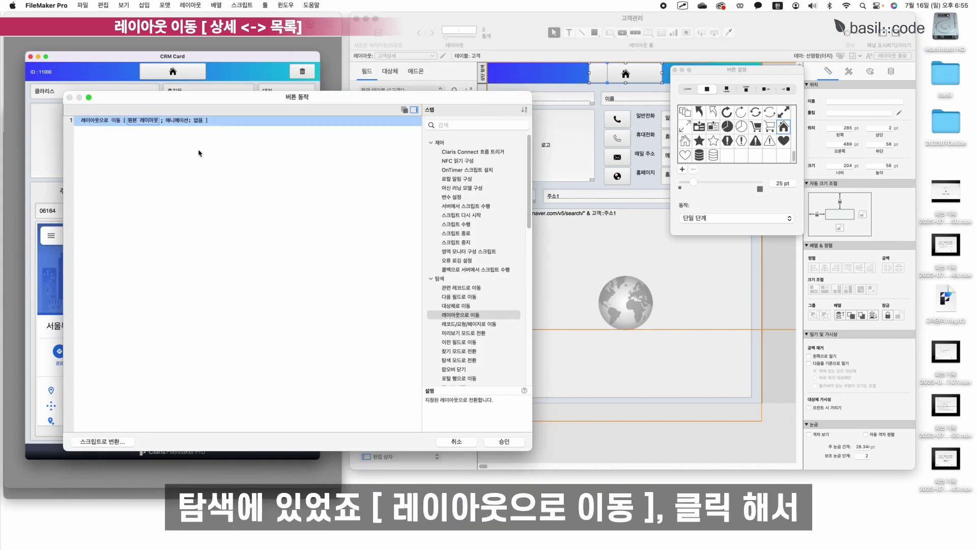
click(141, 123)
click(135, 136)
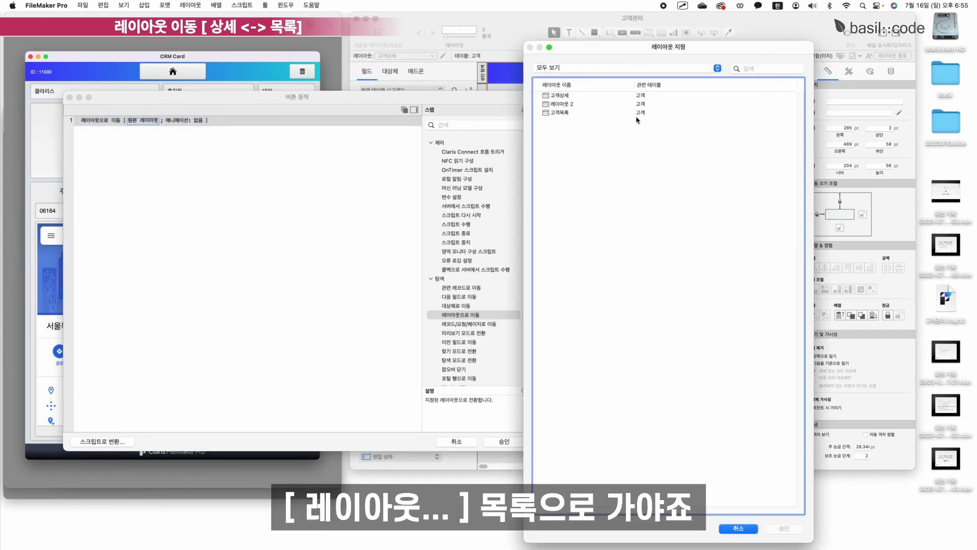
click(579, 112)
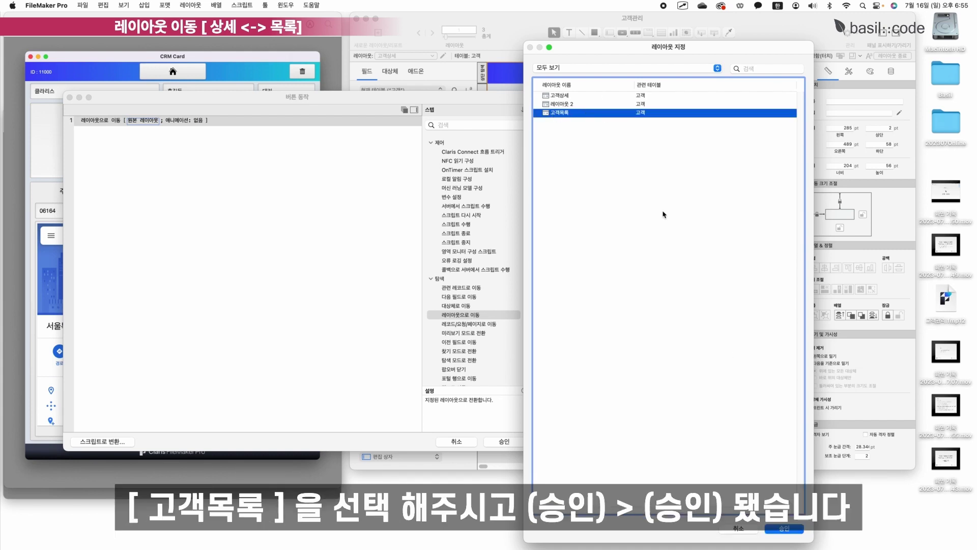
click(782, 529)
click(503, 441)
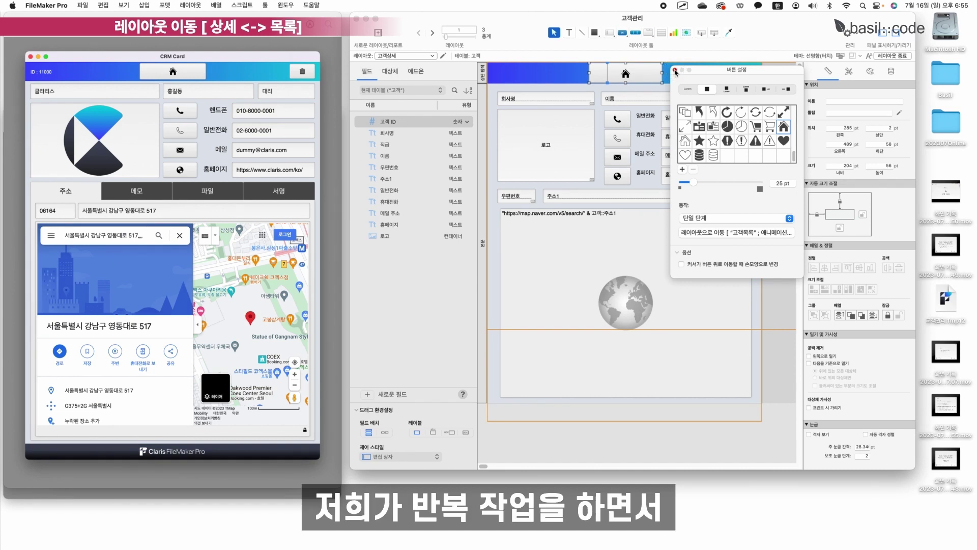
Release the home button's left anchor so it stays centred, then reopen 고객상세 in Layout mode.
click(675, 70)
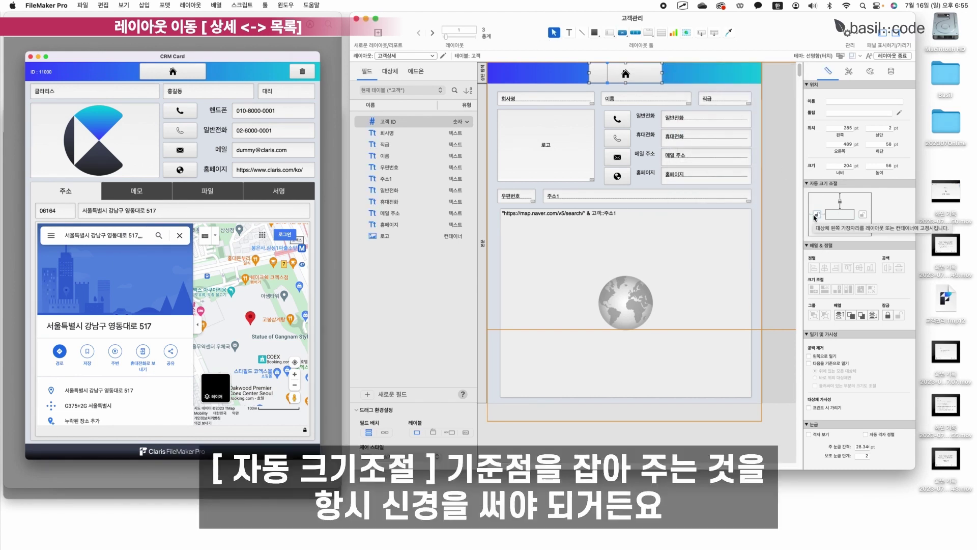
click(815, 215)
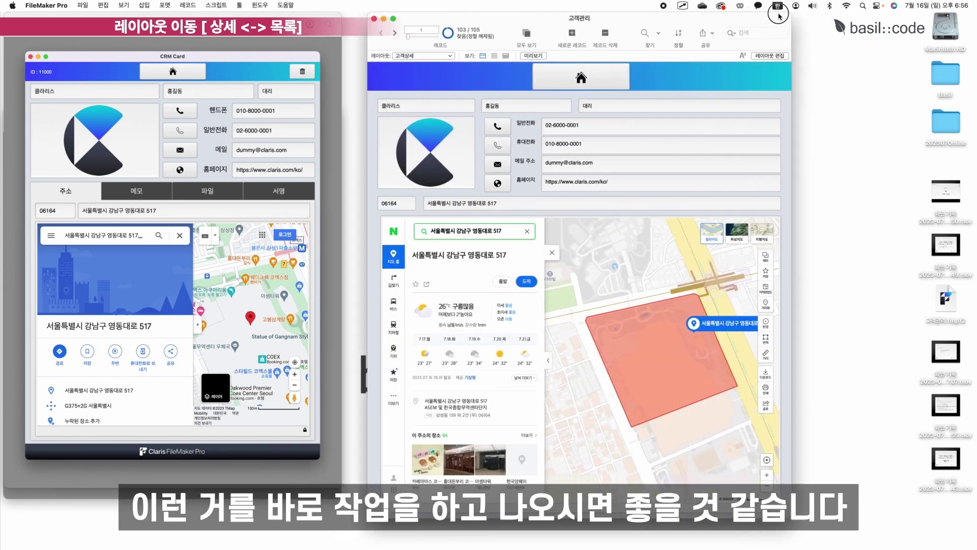
click(727, 56)
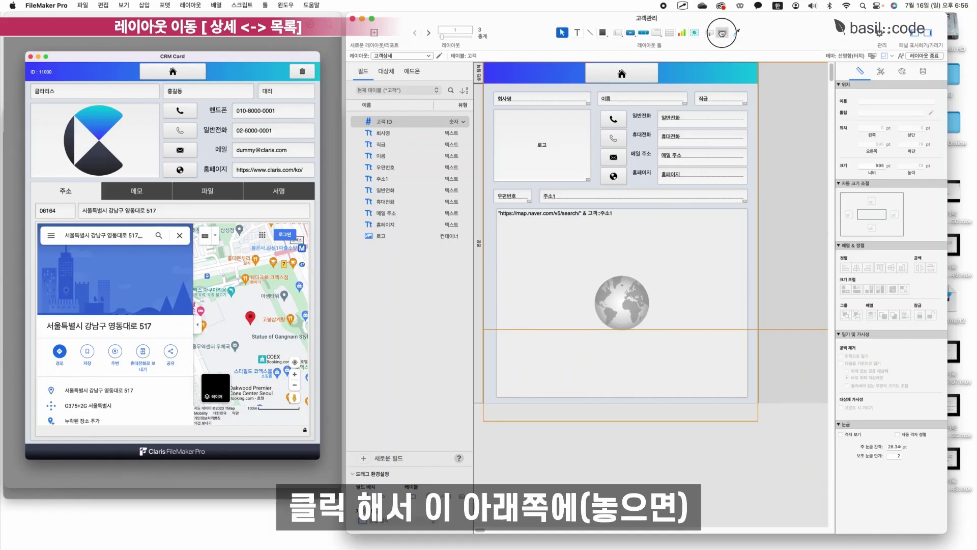
Add a 하단 탐색 footer navigation part at the bottom and try the 고객_상단탐색 style on it.
drag(722, 32, 670, 431)
click(434, 225)
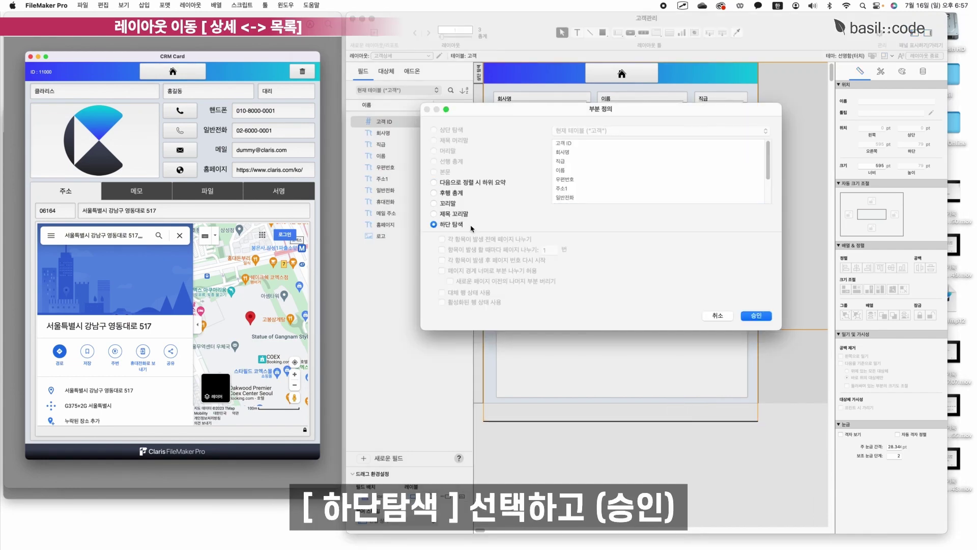
click(757, 316)
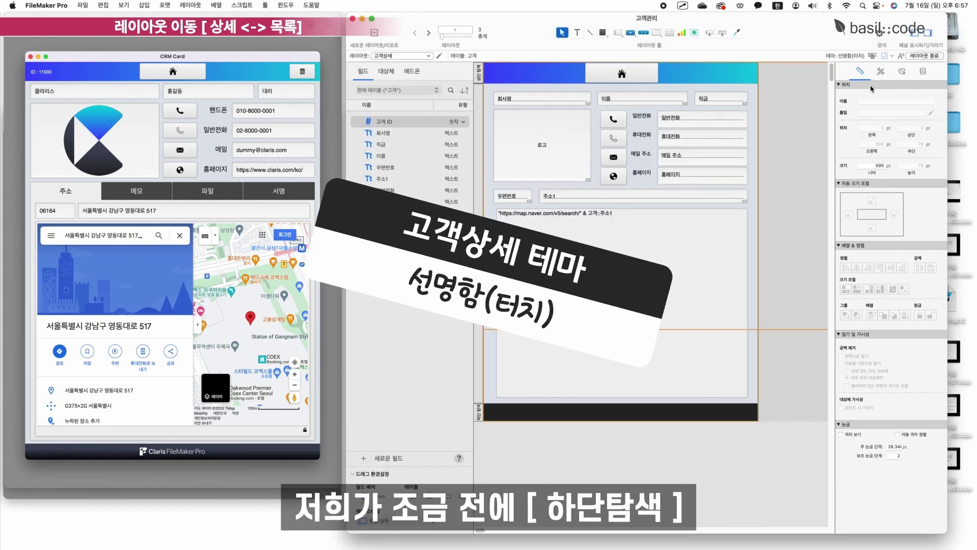
click(881, 72)
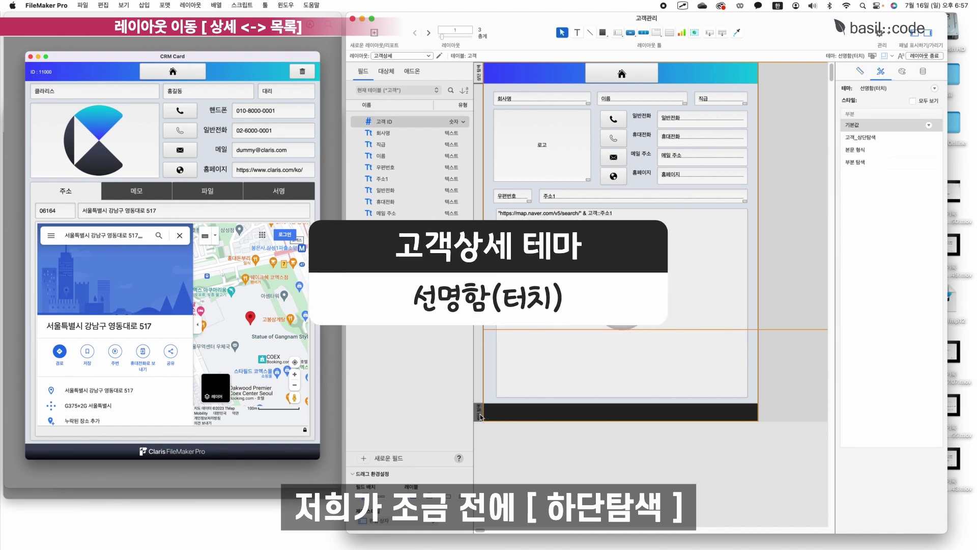
click(855, 137)
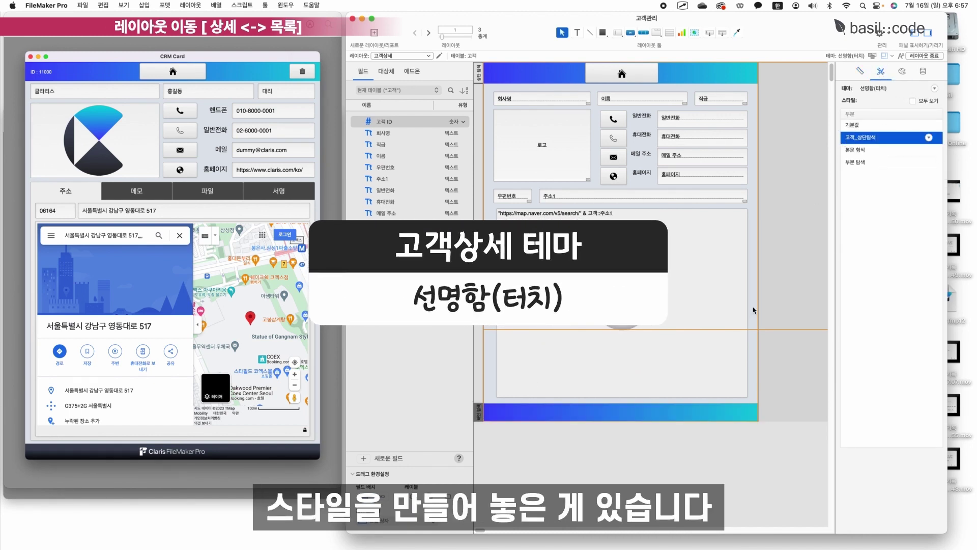
click(794, 214)
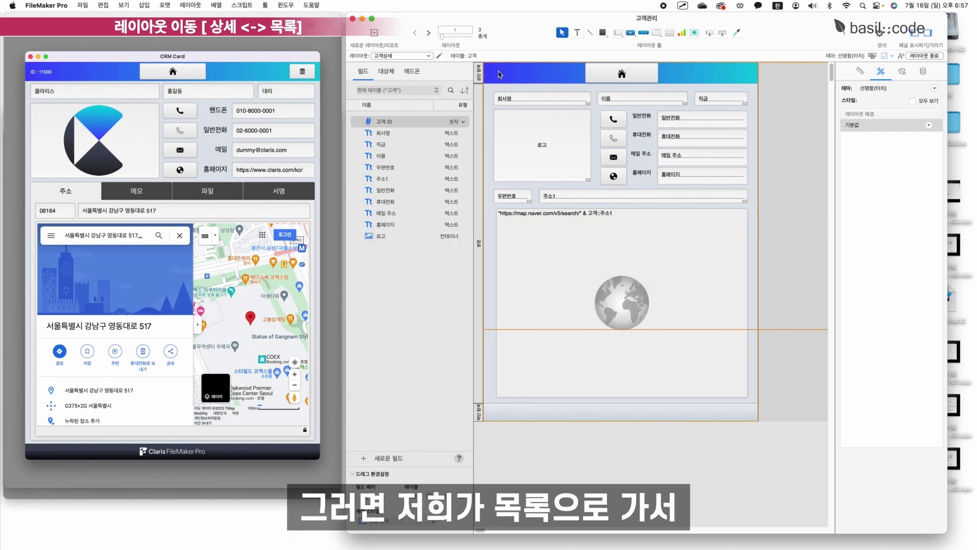
Save the layout changes, switch layouts, and select the 고객관리 theme.
click(392, 56)
click(397, 76)
click(492, 184)
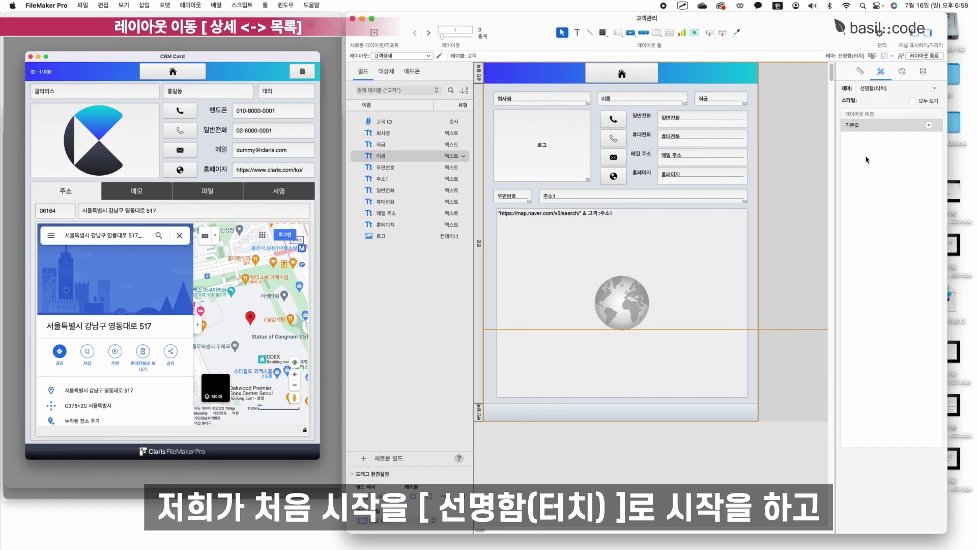
click(524, 138)
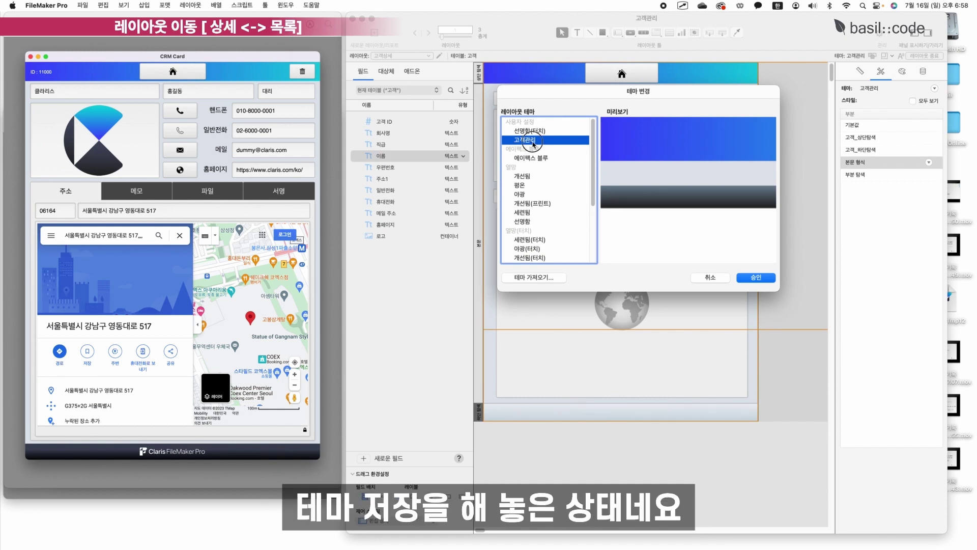
Apply the 고객관리 theme and give the footer the 고객_하단탐색 style.
click(764, 278)
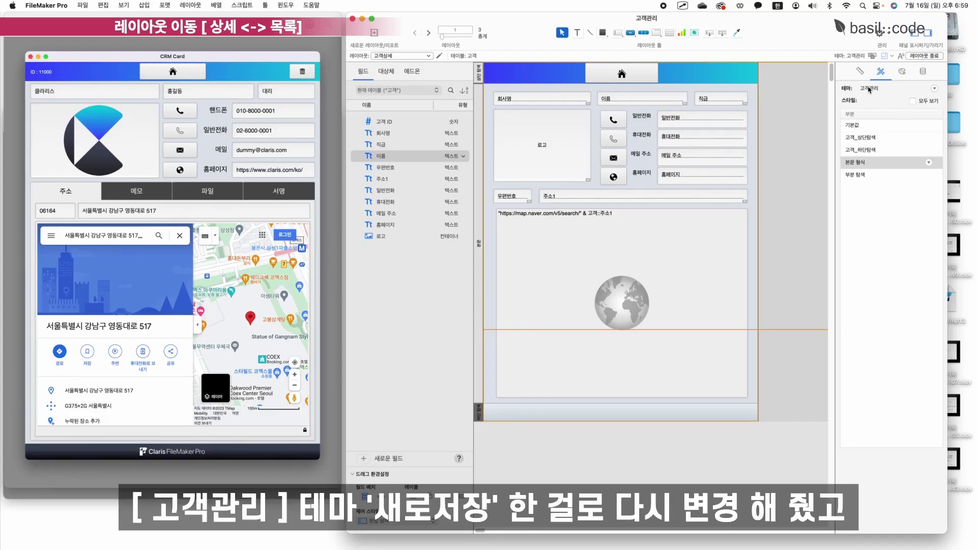
click(848, 151)
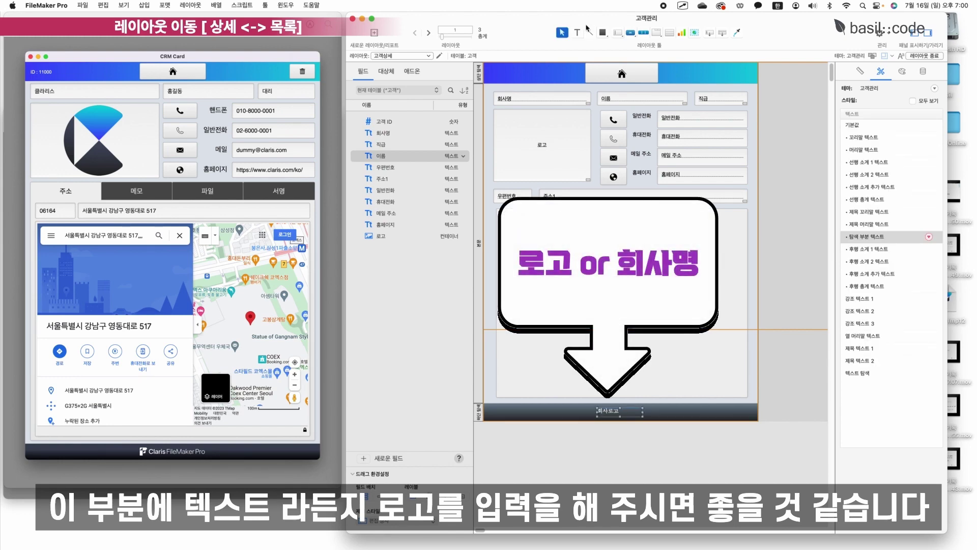
click(901, 71)
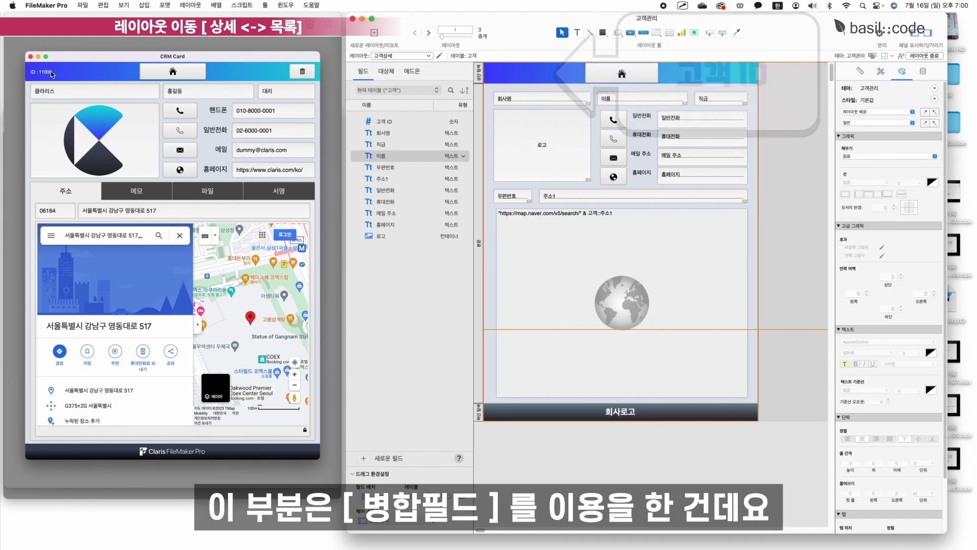
Insert a 고객 ID merge field in the header and type 'ID' before it.
click(145, 5)
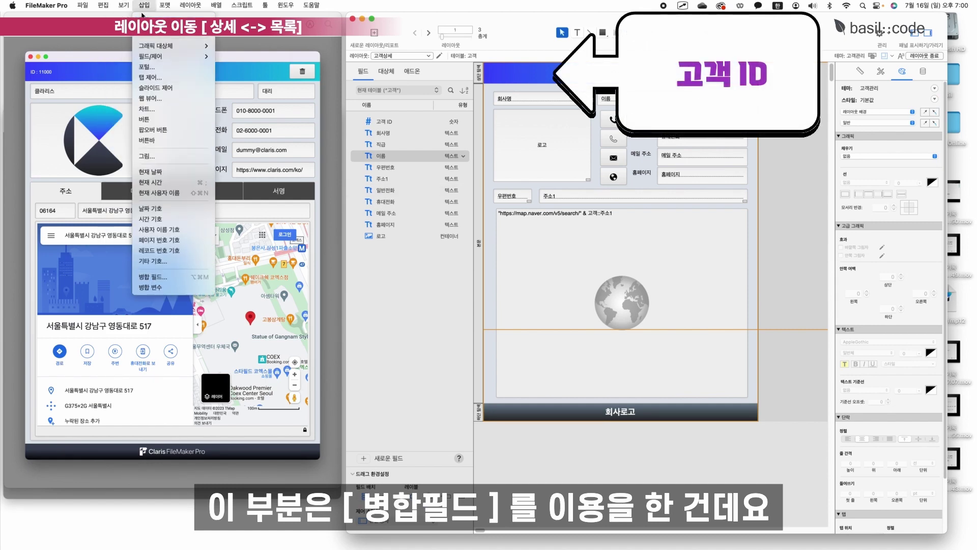
click(159, 278)
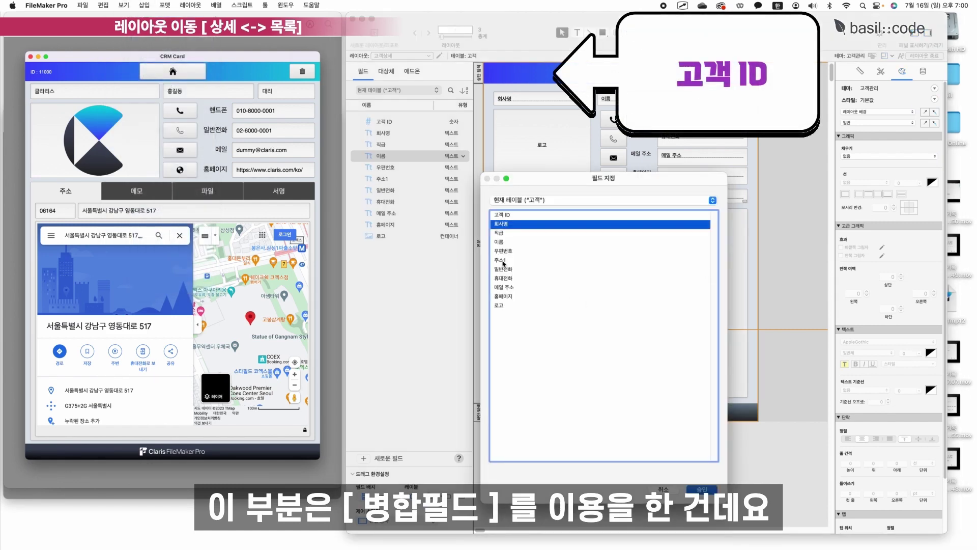
click(501, 214)
click(701, 489)
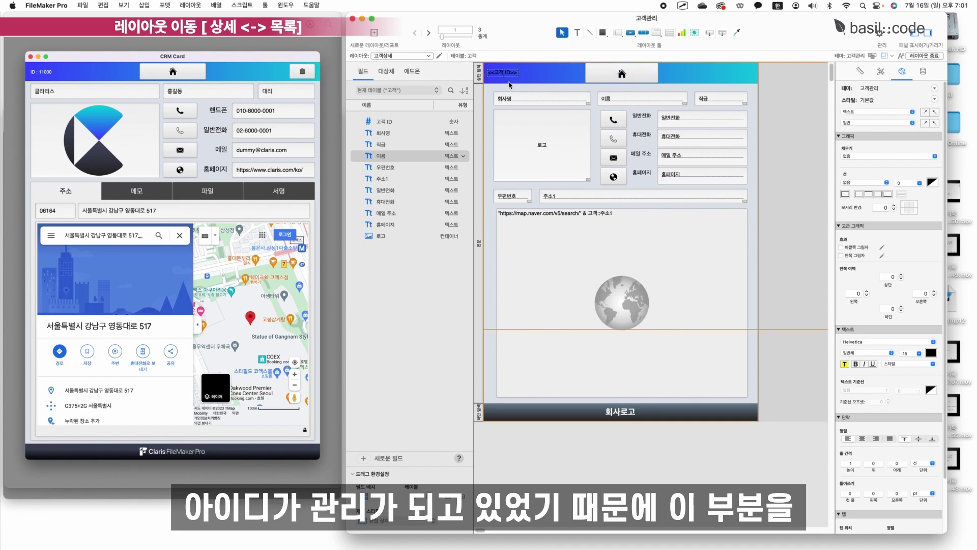
double_click(502, 78)
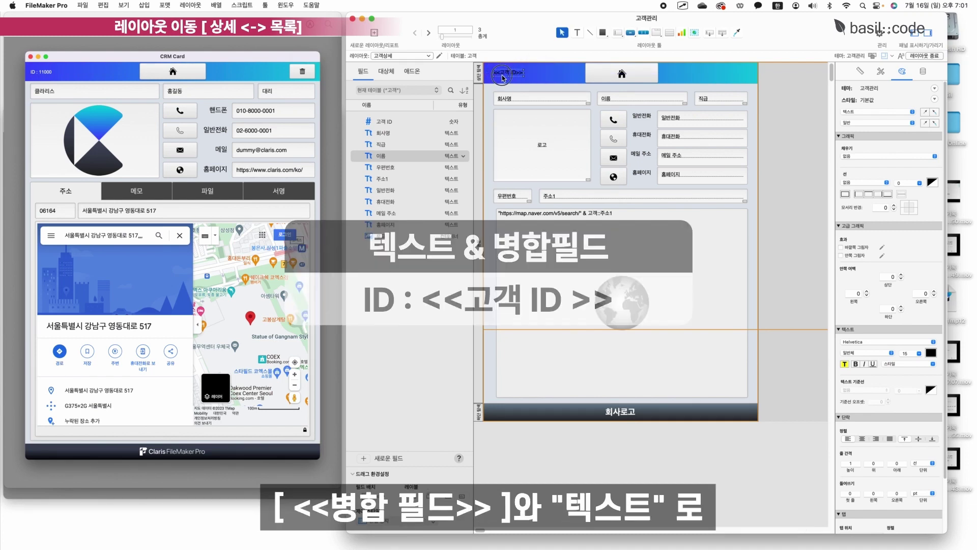
key(Left)
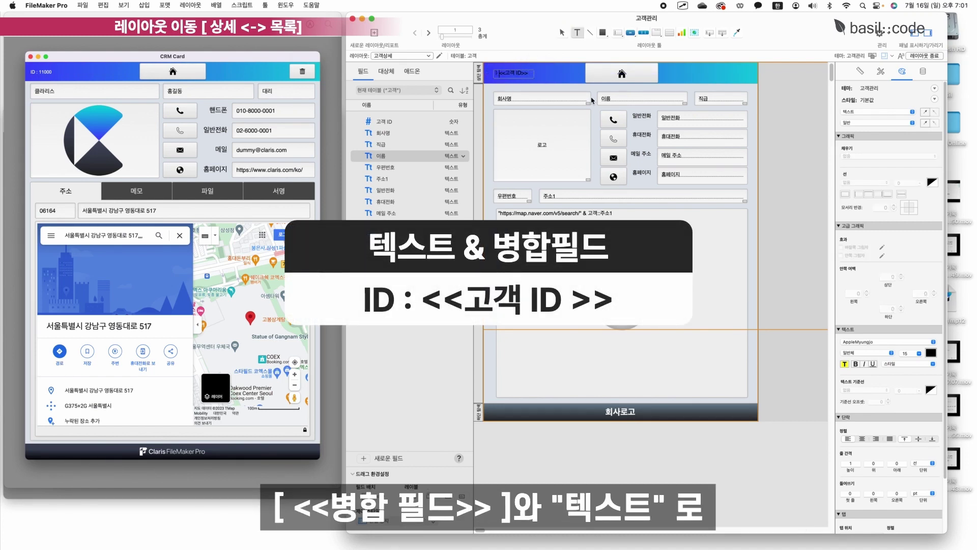
key(Caps_Lock)
text(ID:)
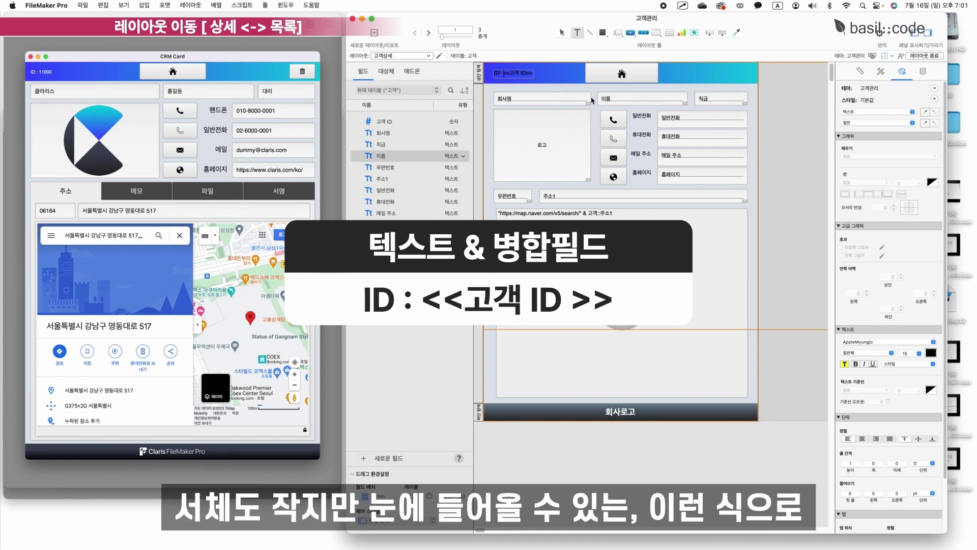
Make the ID header text white Arial, then save the layout and return to browsing.
key(super+a)
click(932, 342)
click(917, 357)
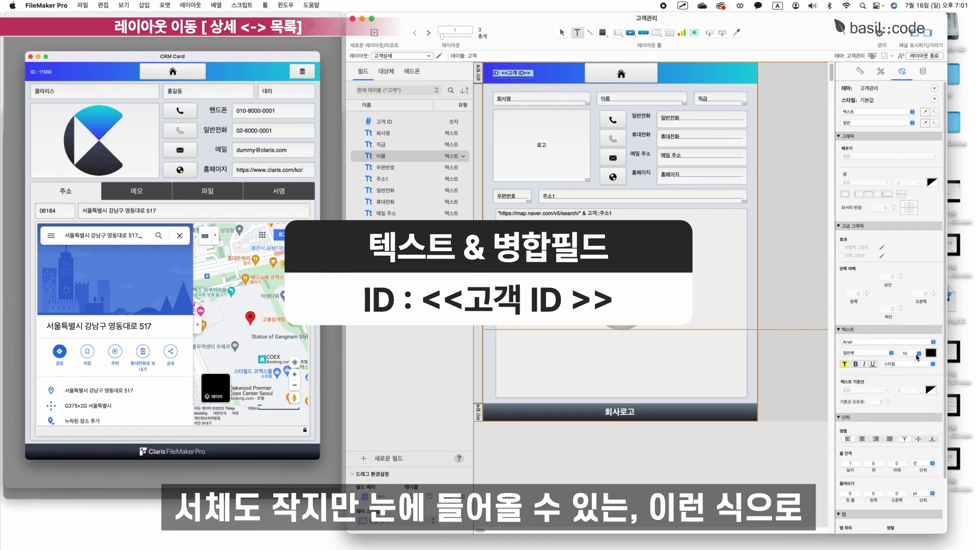
click(930, 352)
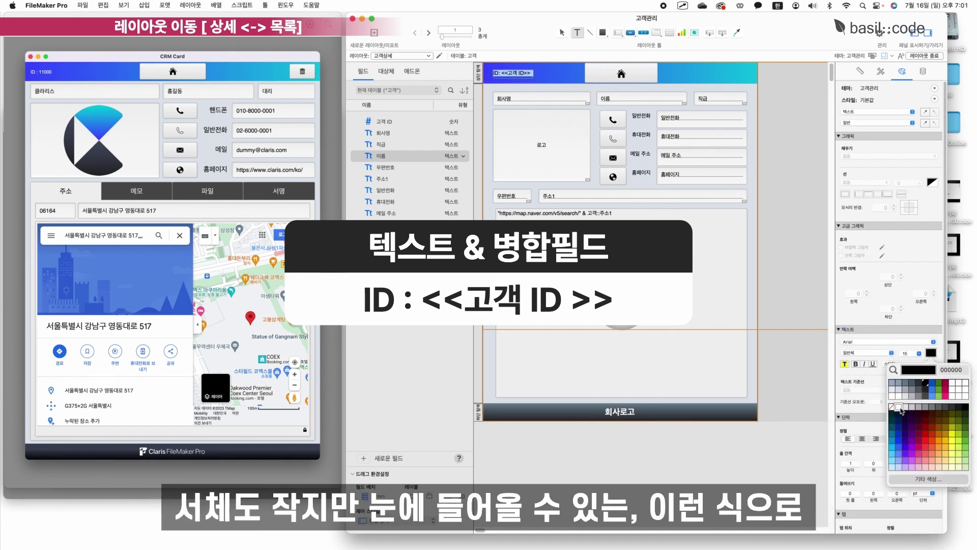
click(888, 362)
key(Escape)
click(864, 71)
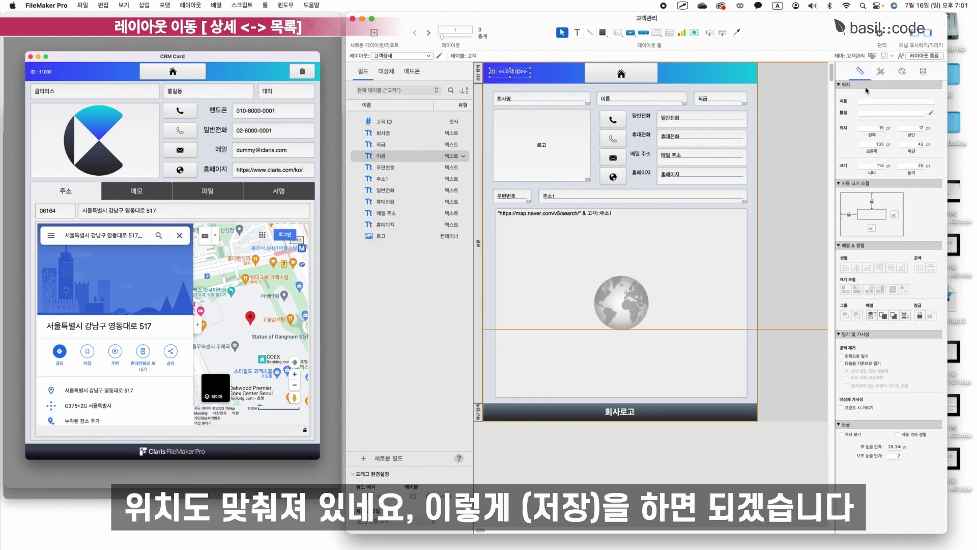
click(924, 55)
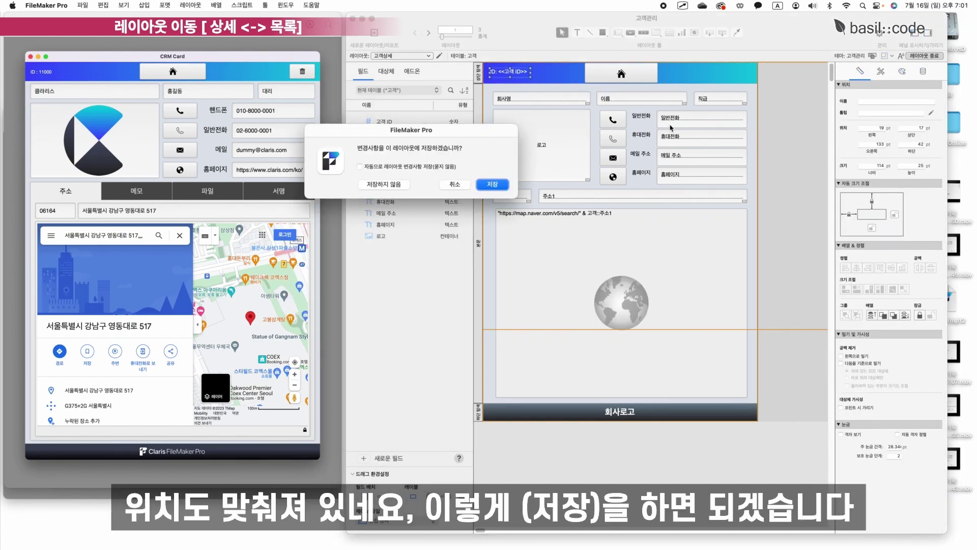
click(498, 185)
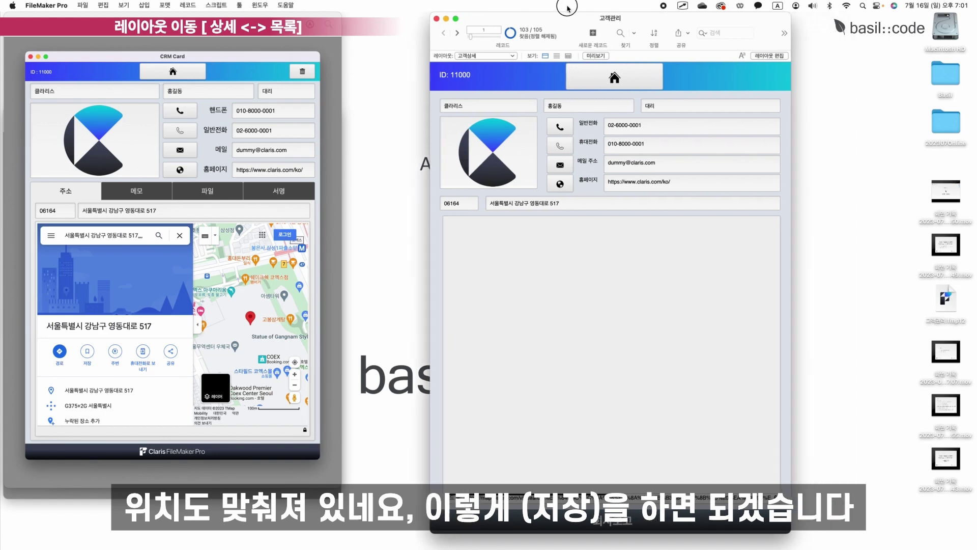
Open the 동해 엔지니어링S 주식회사 customer details from the list and return to the list.
click(623, 76)
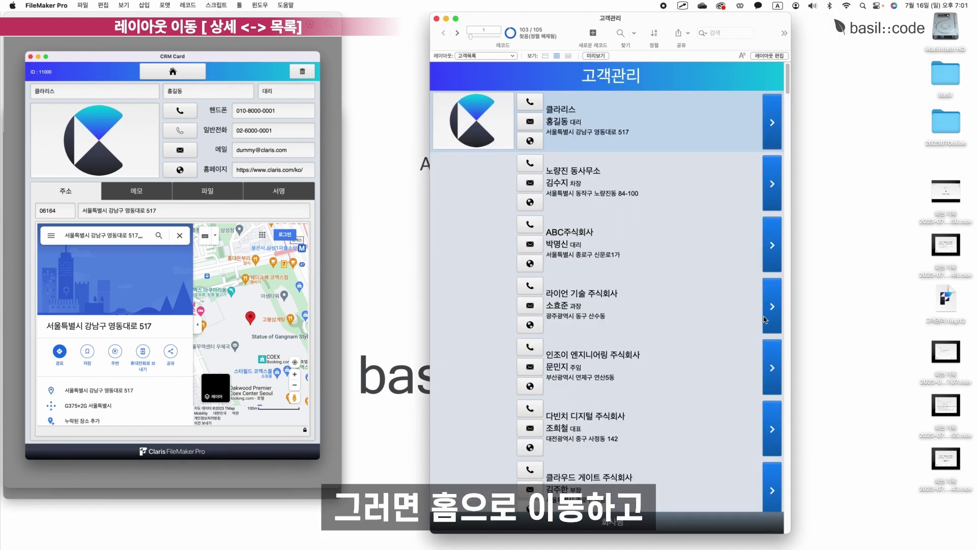
key(Down)
key(Down)
key(Down)
key(Down)
key(Down)
key(Down)
key(Down)
key(Down)
key(Down)
key(Down)
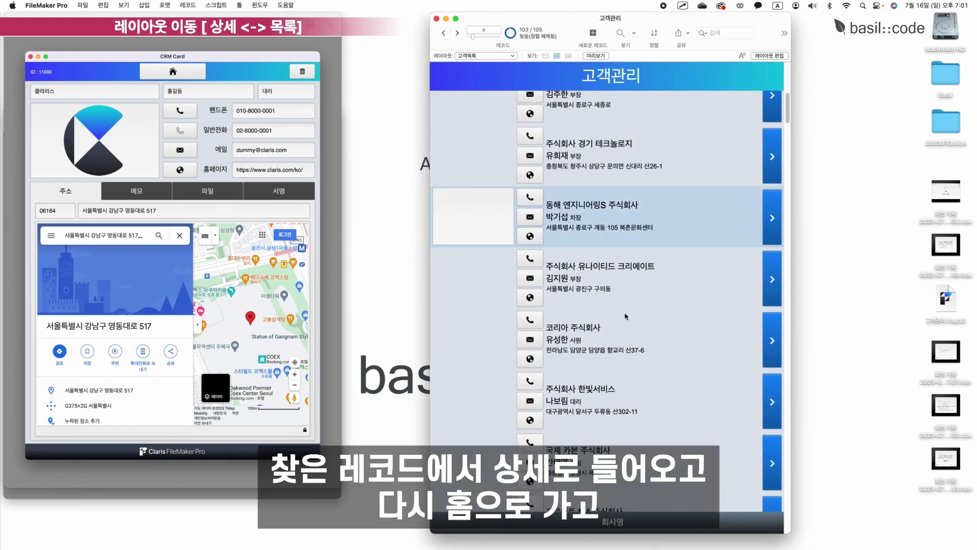
click(629, 226)
click(777, 221)
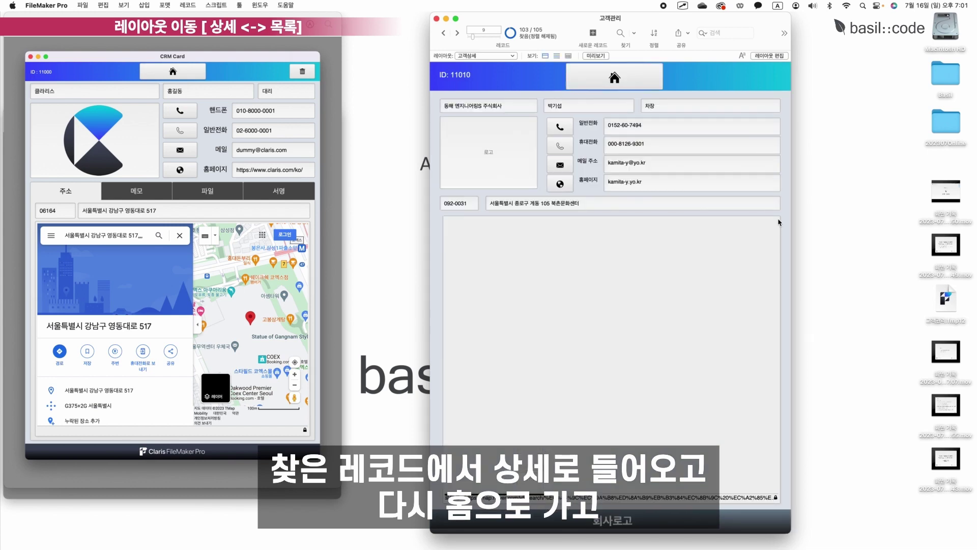
click(614, 77)
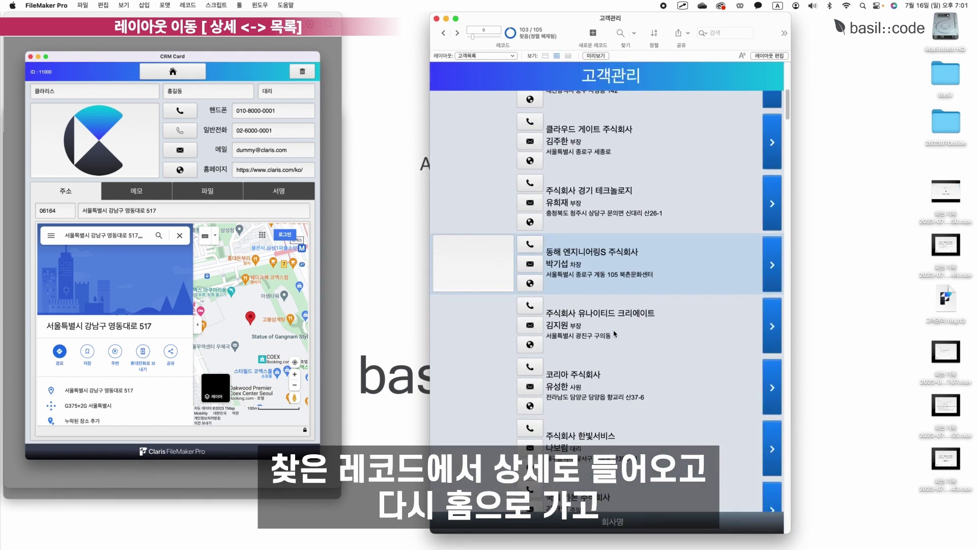
Open the ABC주식회사 customer details and go back to the 고객목록 list.
scroll(712, 305, up, 5)
click(770, 244)
click(771, 243)
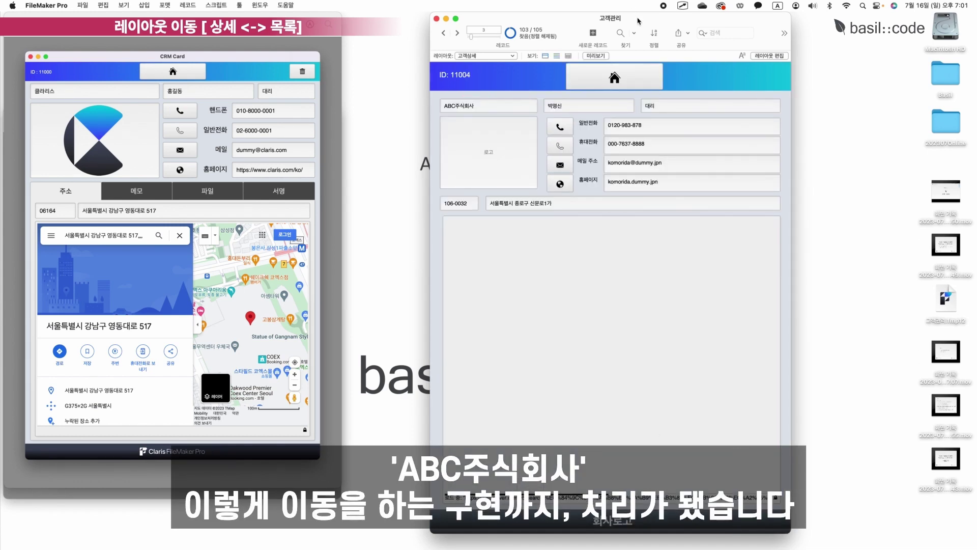
drag(637, 18, 565, 18)
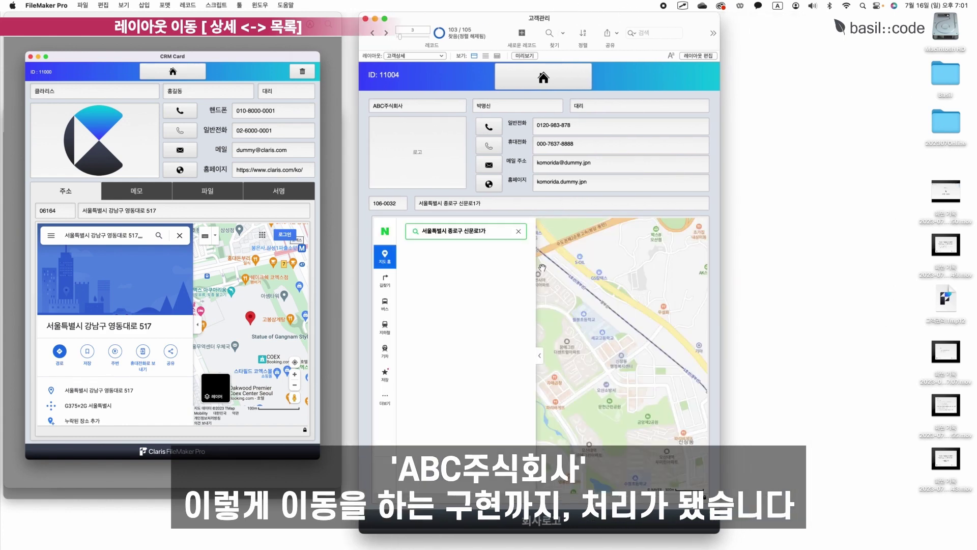
click(543, 77)
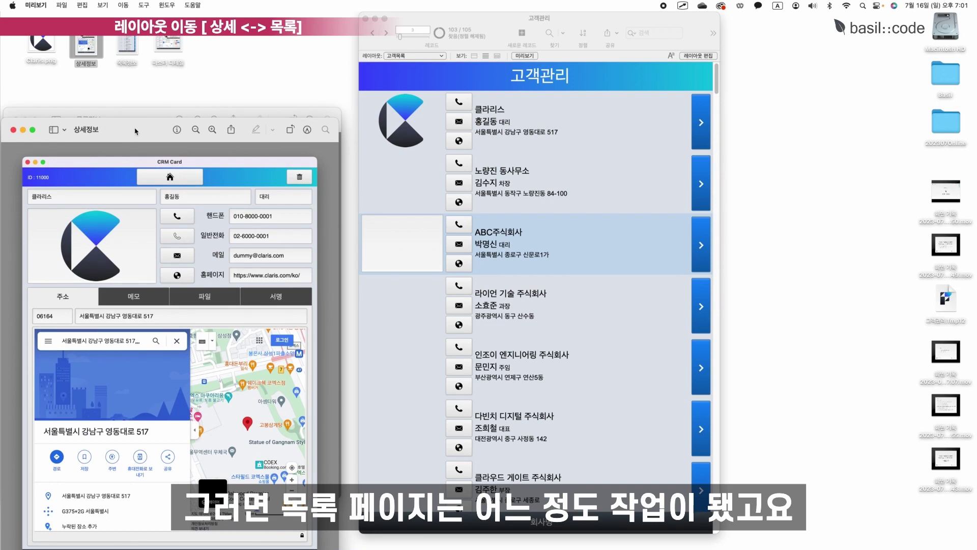
Put the customer form in Layout mode and move the zip code, address and map viewer right.
drag(137, 111, 147, 17)
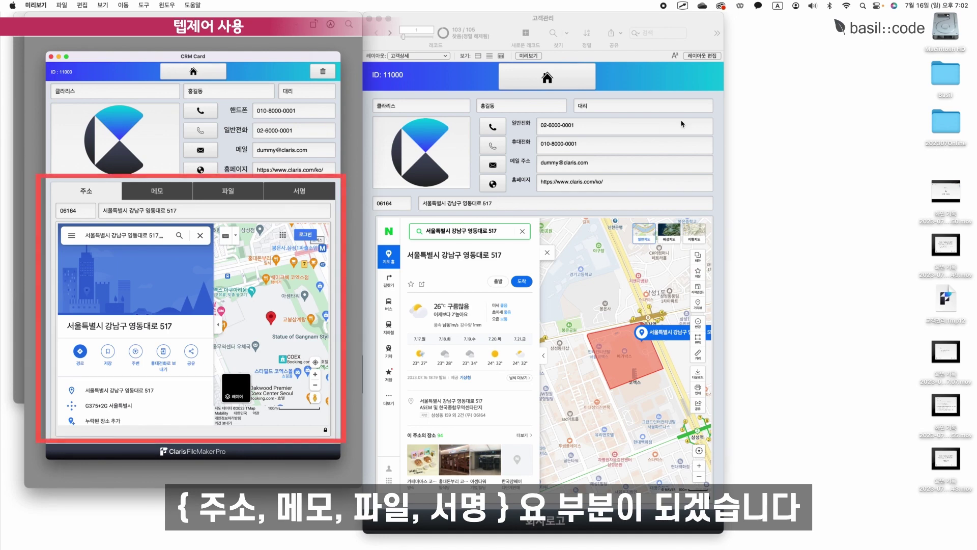
click(715, 56)
drag(728, 388, 738, 197)
click(707, 307)
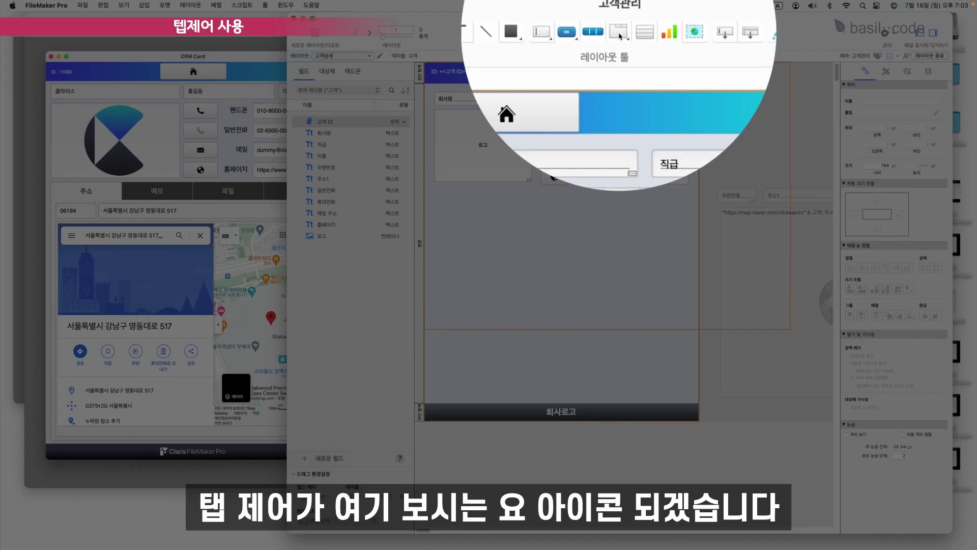
Draw a 703×593 pt tab control below the contact fields.
click(618, 34)
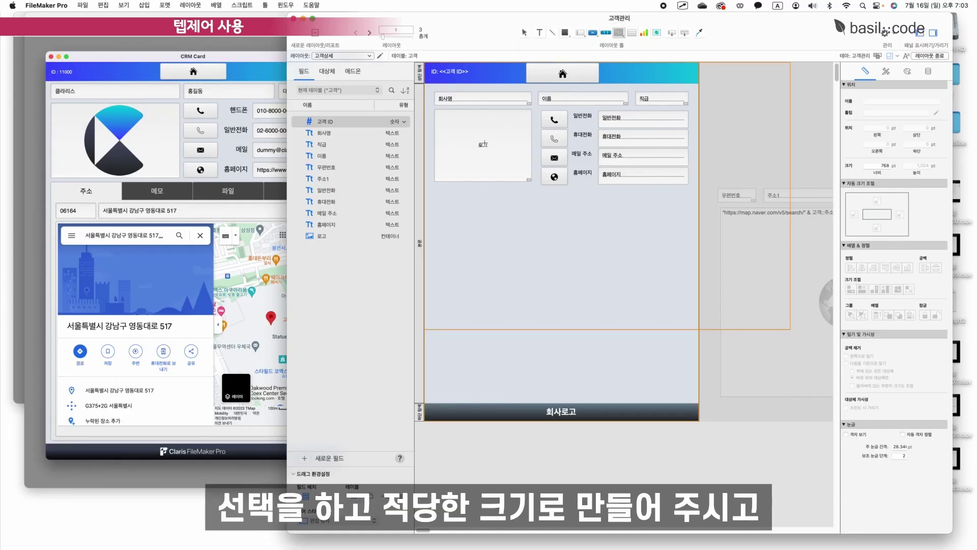
drag(436, 187, 693, 403)
drag(688, 400, 682, 384)
drag(466, 102, 518, 174)
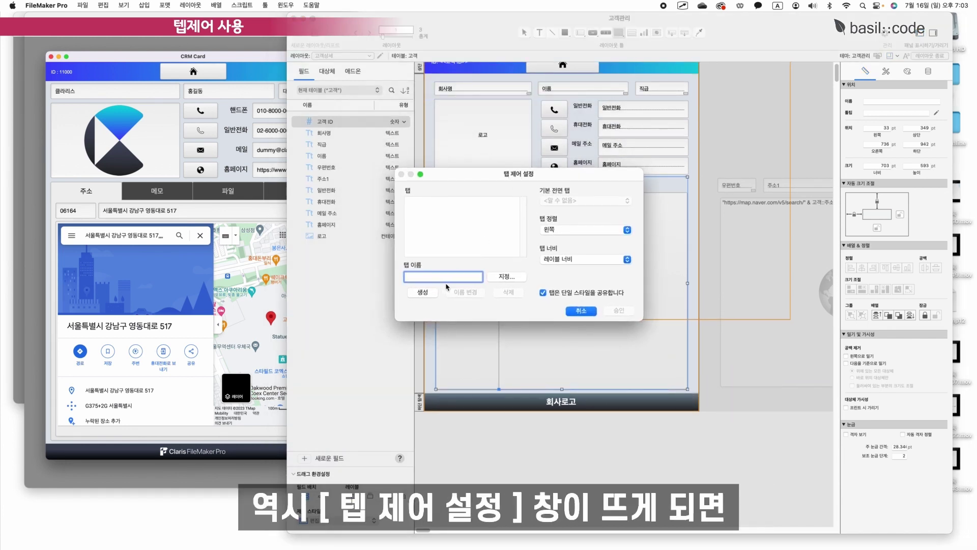
Create the tabs 주소, 메모, 파일 and 서명.
text(주소)
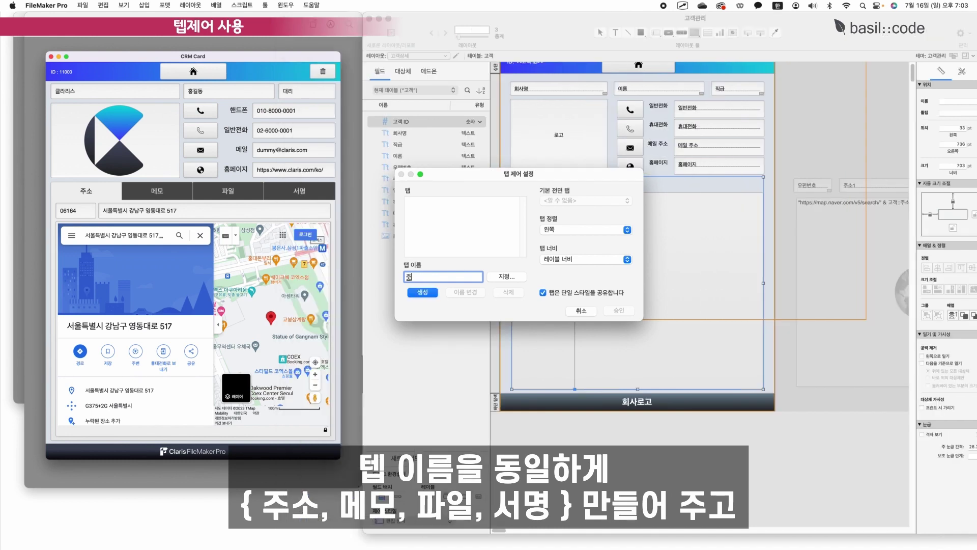
key(Return)
text(메모)
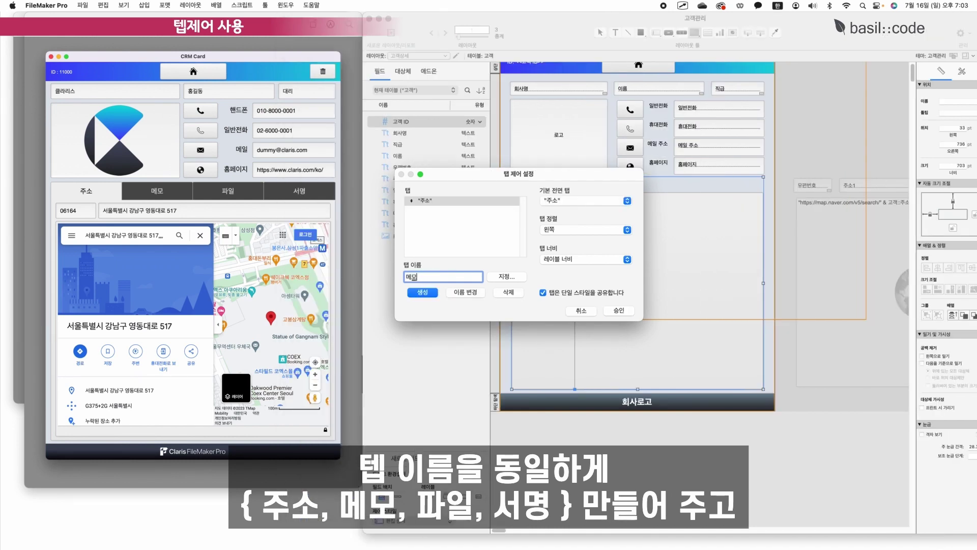
key(Return)
text(파일)
key(Return)
text(서ㅁ)
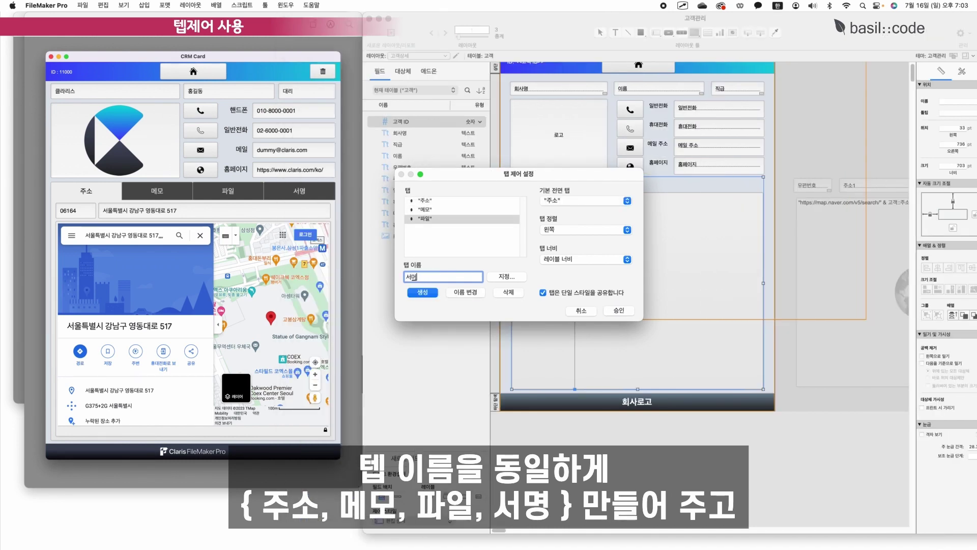
key(Return)
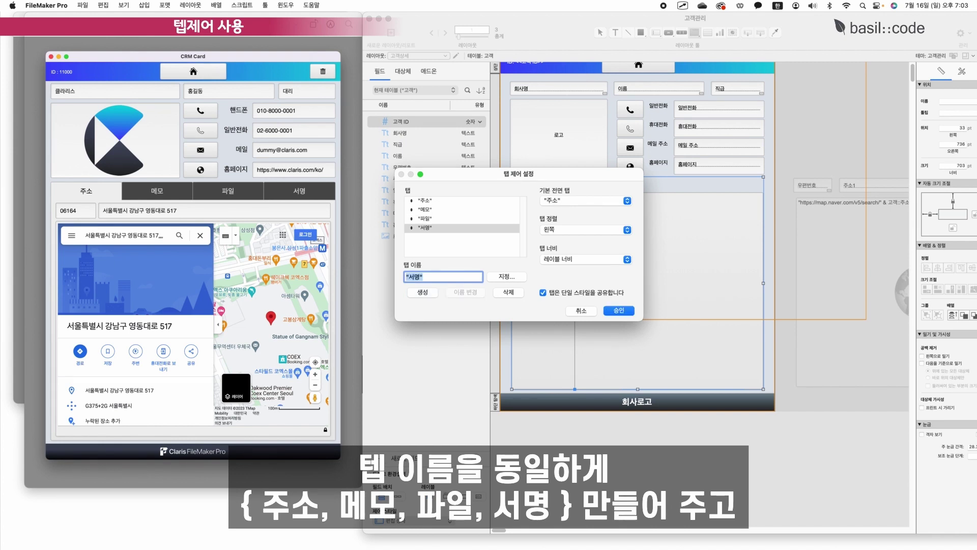
Set tab justification to Full, keep label-based tab width, and confirm the setup.
click(458, 201)
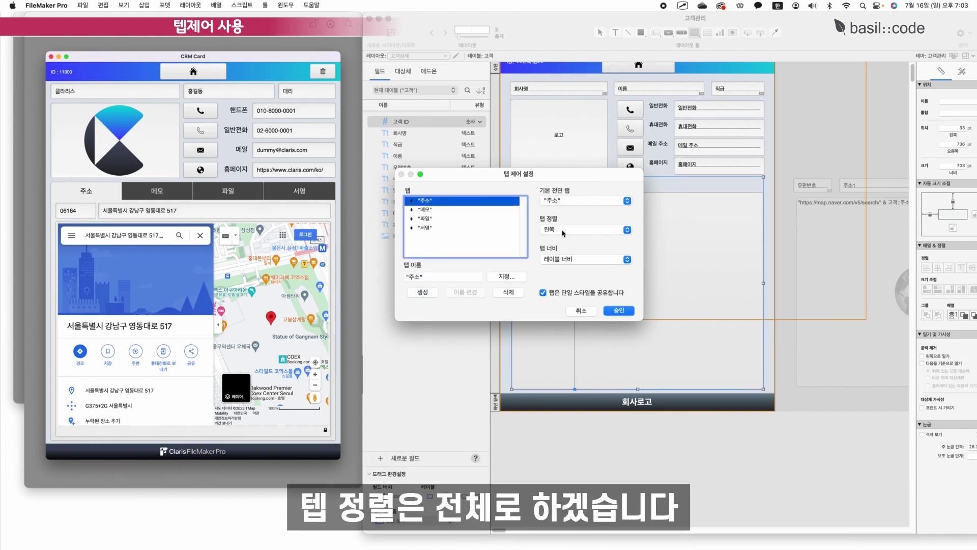
click(563, 233)
click(564, 262)
drag(549, 174, 543, 19)
click(577, 100)
click(576, 105)
click(613, 192)
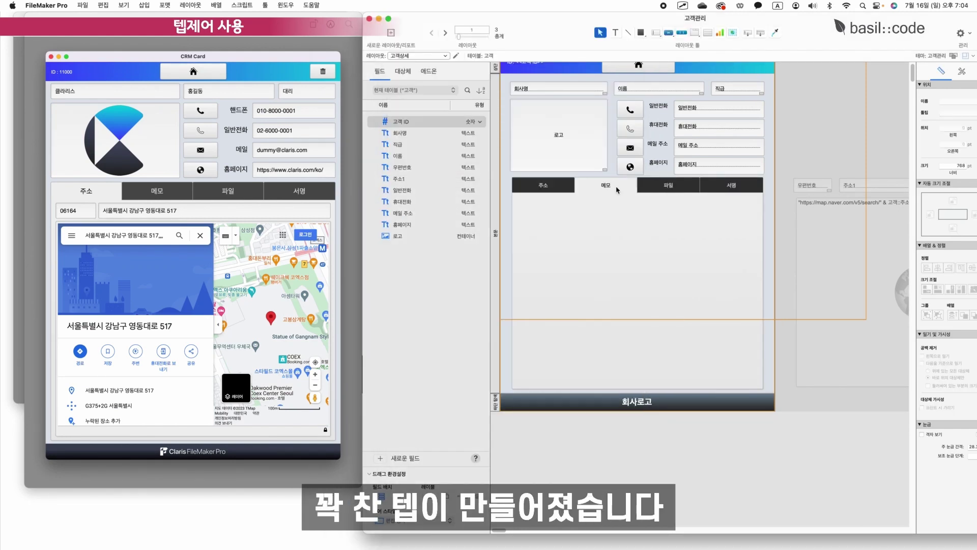
Select the tab control and enlarge its tab label text to 24 pt.
click(740, 187)
scroll(571, 246, up, 1)
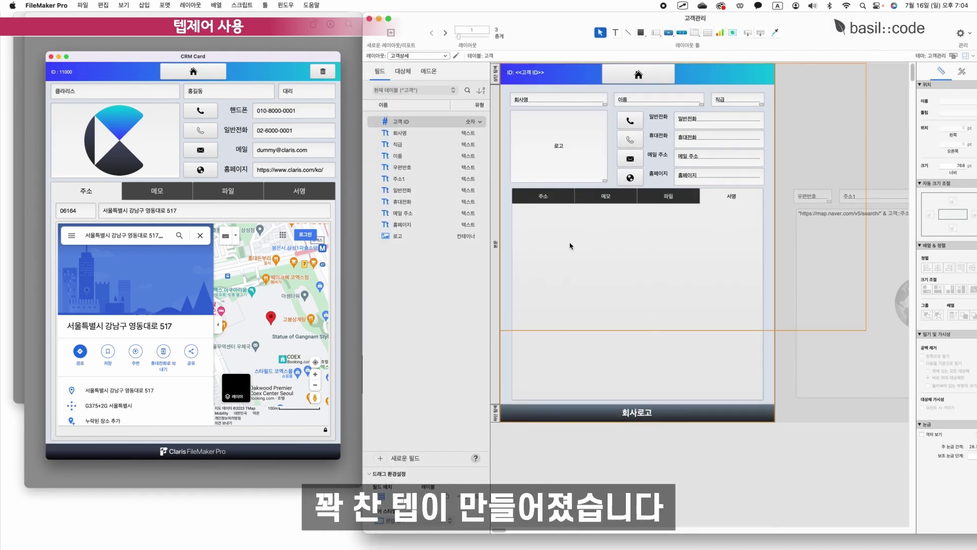
click(552, 199)
drag(845, 18, 794, 18)
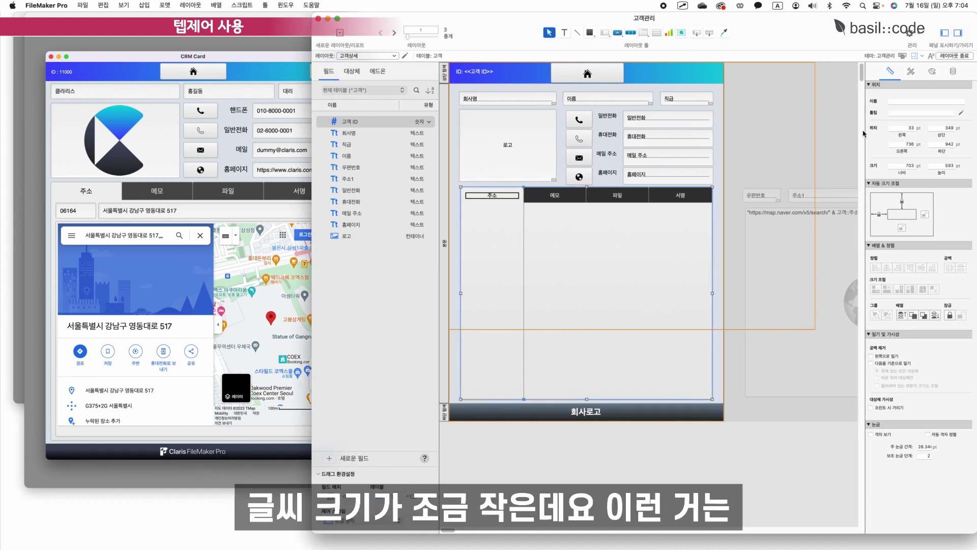
click(931, 72)
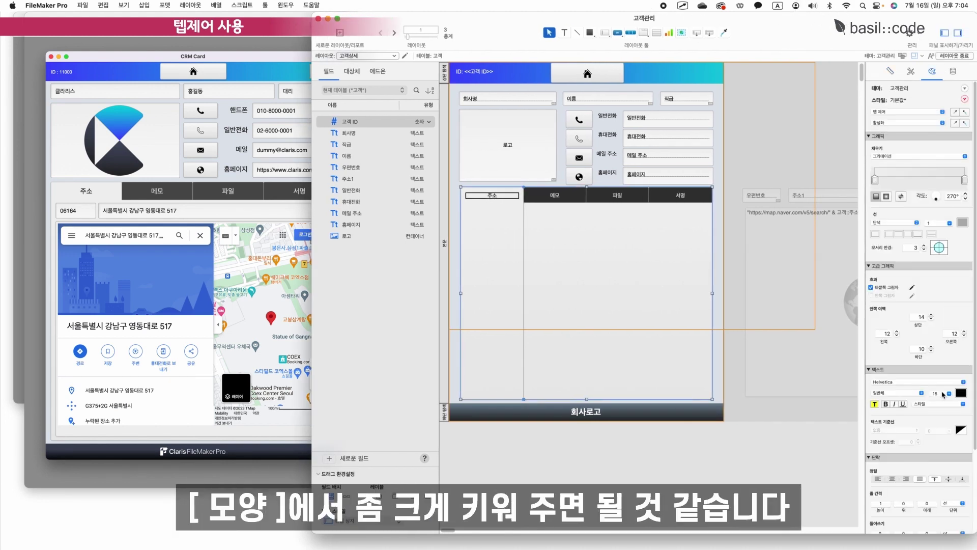
click(949, 393)
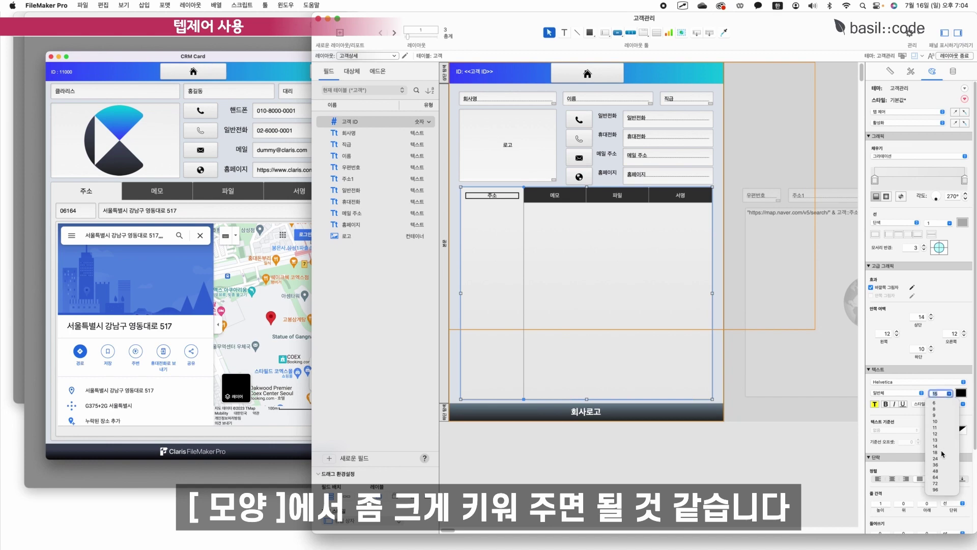
click(941, 454)
click(791, 227)
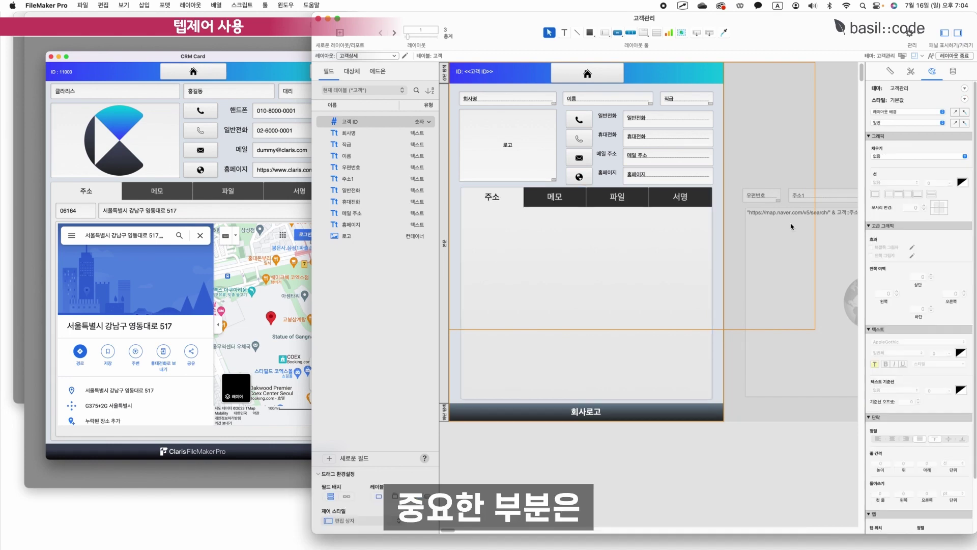
scroll(790, 226, right, 5)
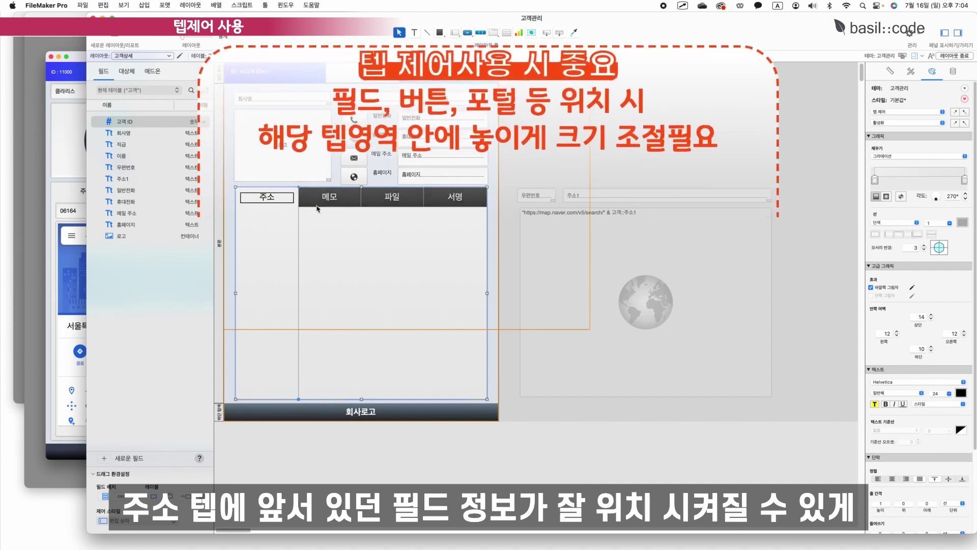
Move the zip code and 주소1 fields into the 주소 tab, narrowing 주소1 to fit.
drag(533, 197, 352, 222)
shift+click(597, 196)
click(518, 230)
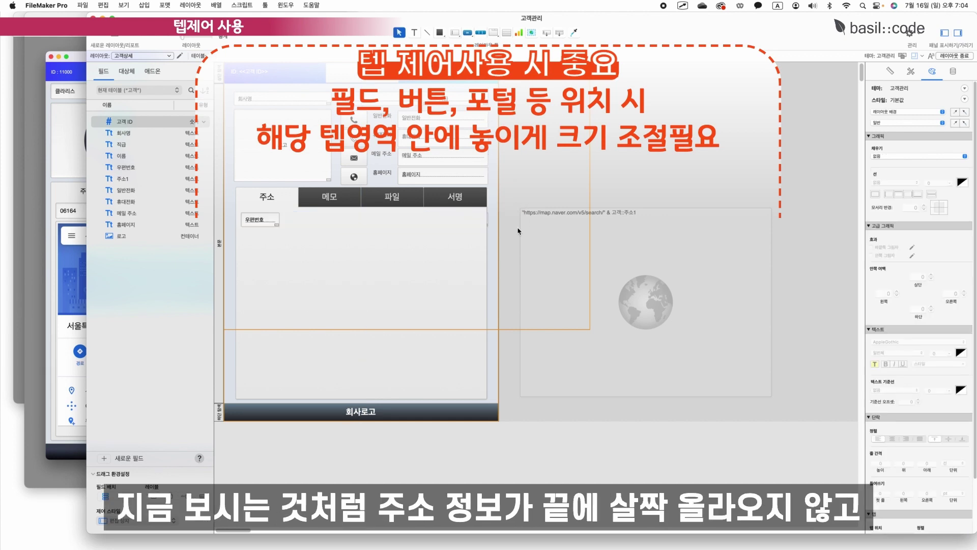
click(487, 225)
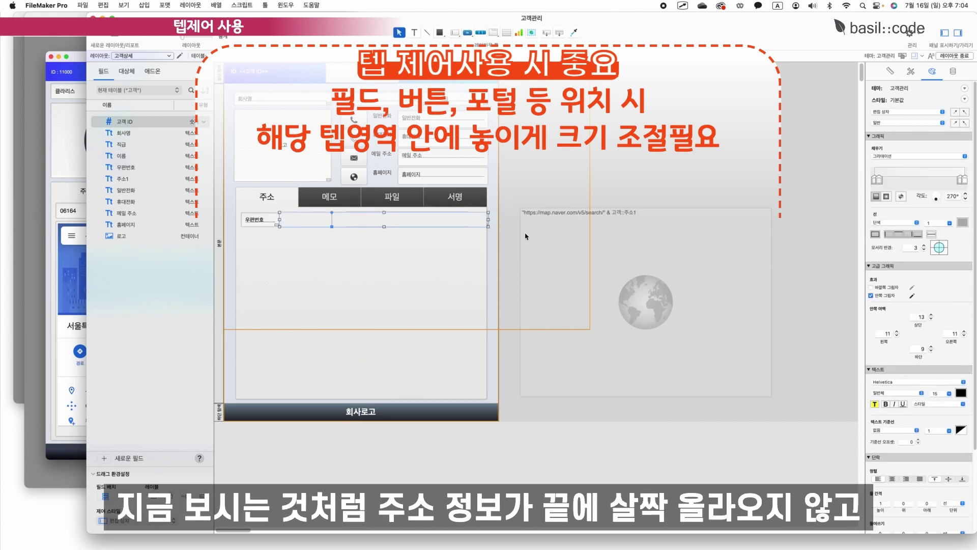
drag(488, 221, 682, 155)
drag(603, 155, 363, 219)
click(667, 111)
Check that other tabs hide the address fields, then drag the map web viewer into the panel.
click(301, 245)
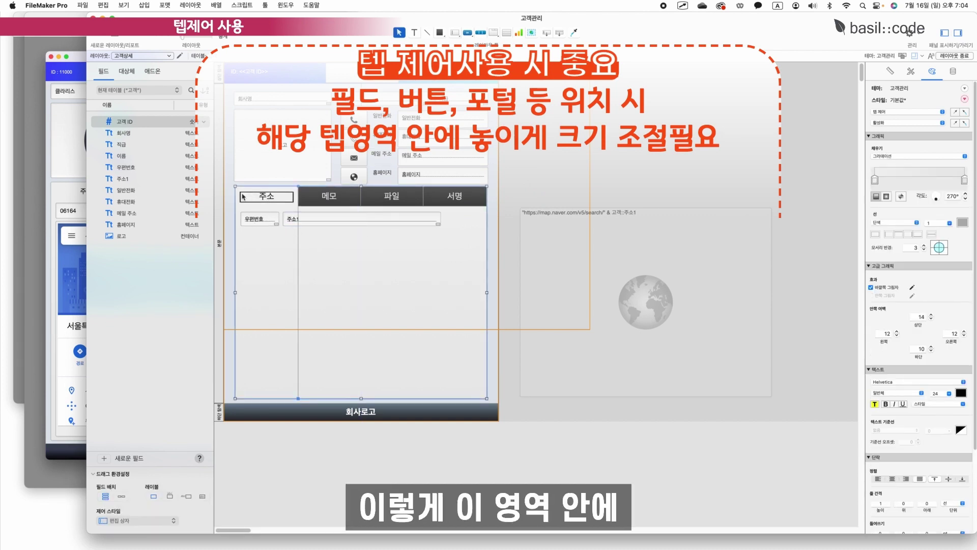
click(430, 391)
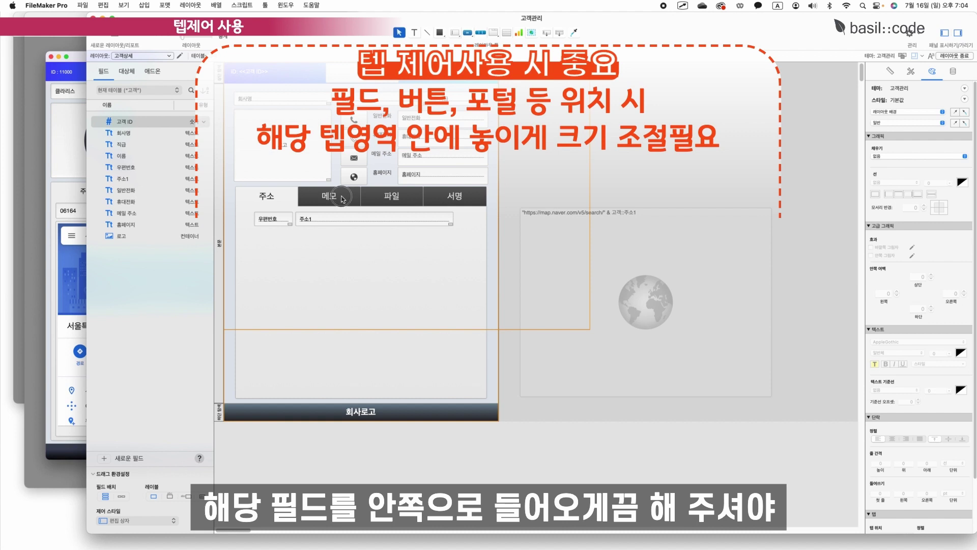
click(325, 199)
click(406, 203)
click(341, 202)
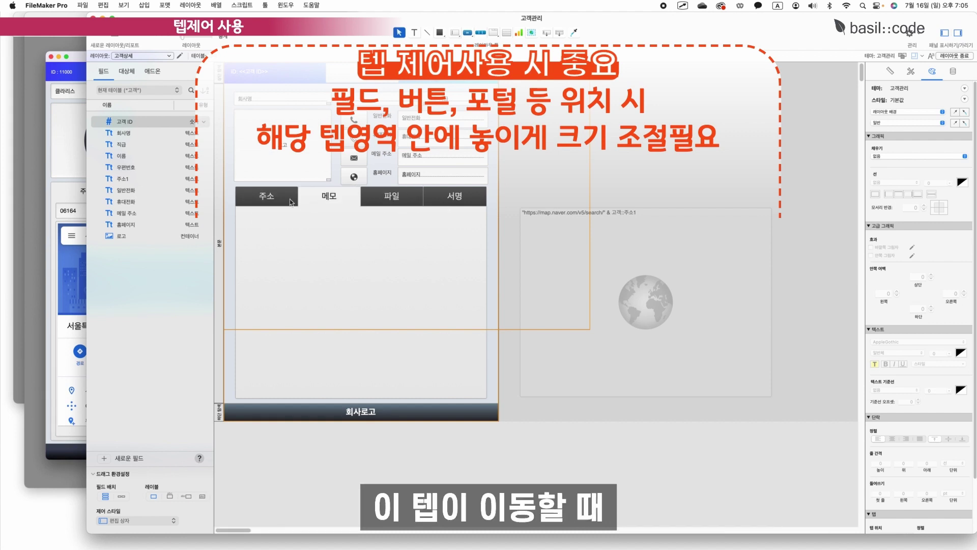
click(285, 200)
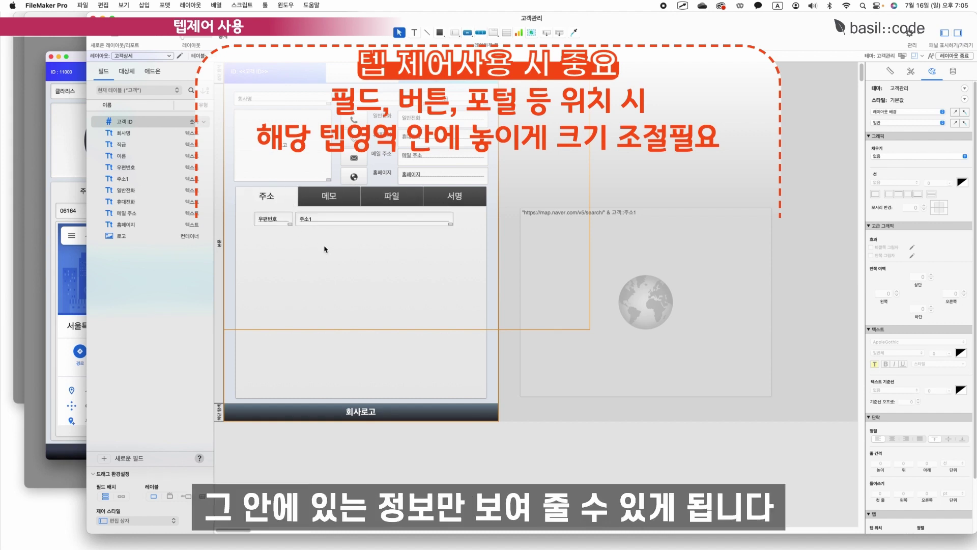
drag(639, 248, 407, 266)
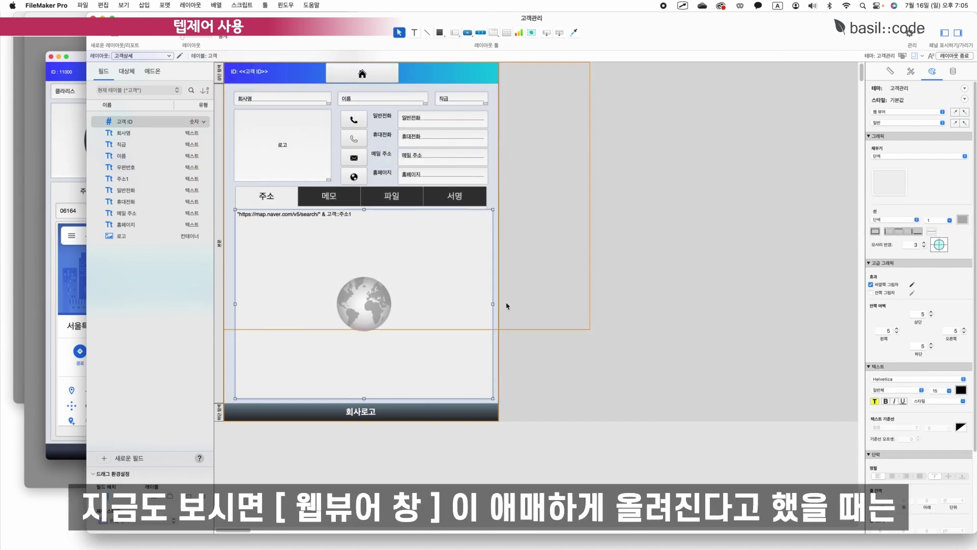
Resize and align the map web viewer to fit inside the 주소 tab.
click(329, 195)
click(392, 196)
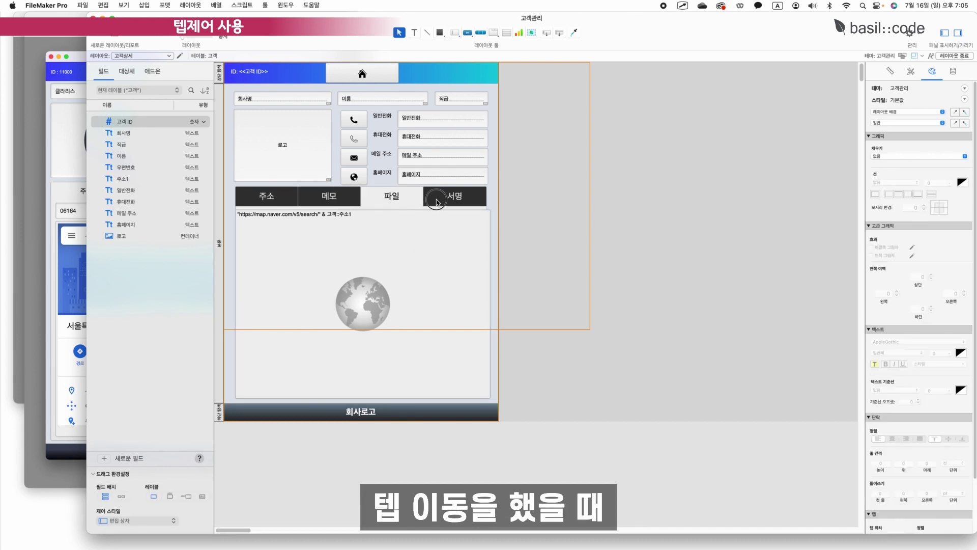
click(329, 196)
click(263, 196)
click(328, 195)
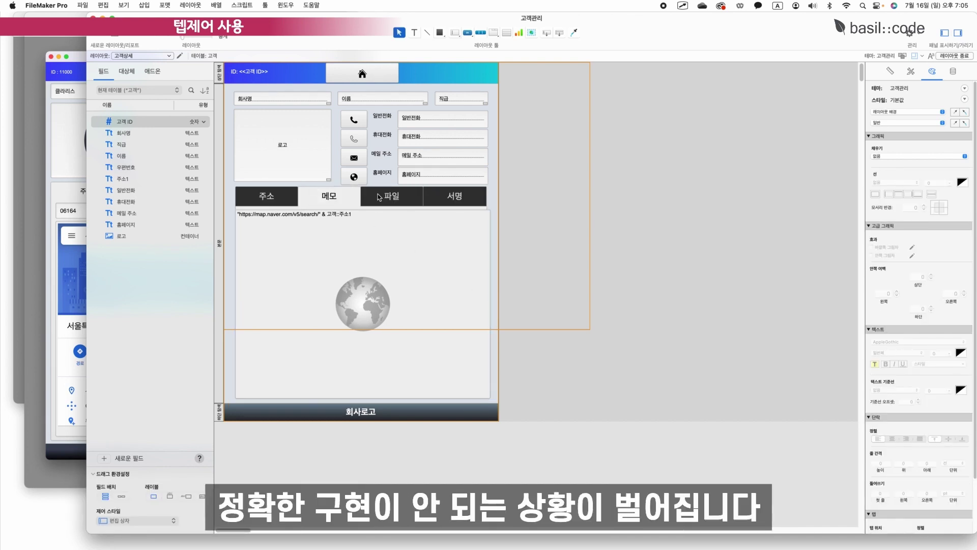
click(379, 196)
click(263, 197)
drag(321, 265, 340, 267)
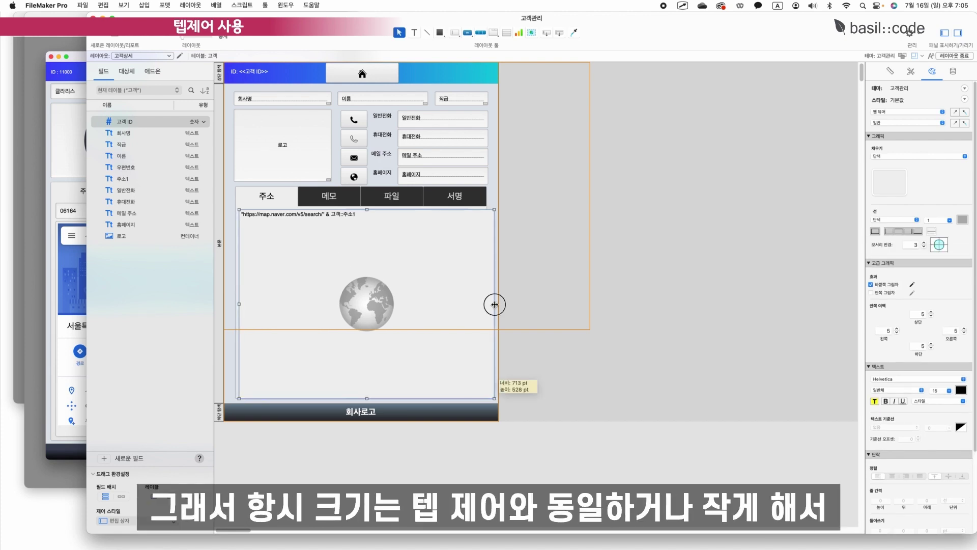
drag(493, 304, 484, 304)
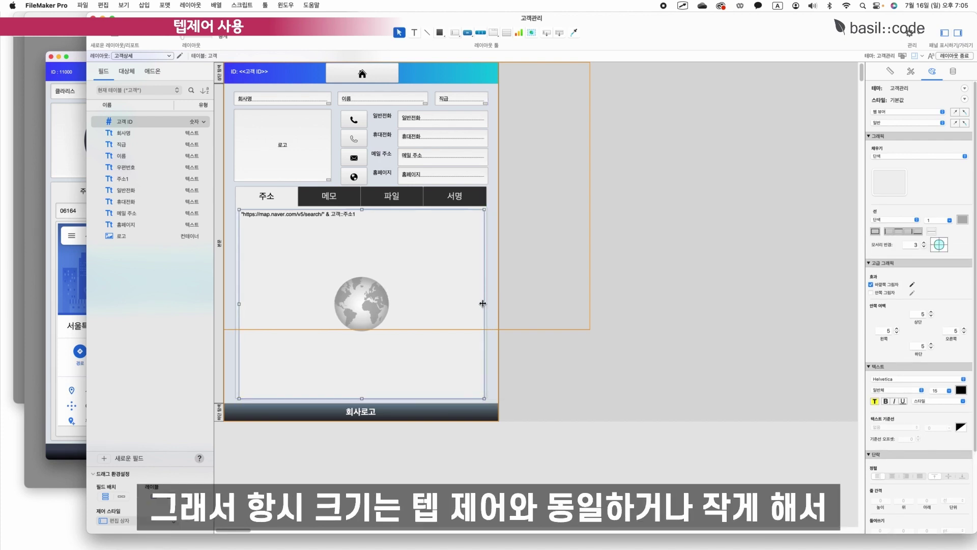
drag(364, 401, 392, 340)
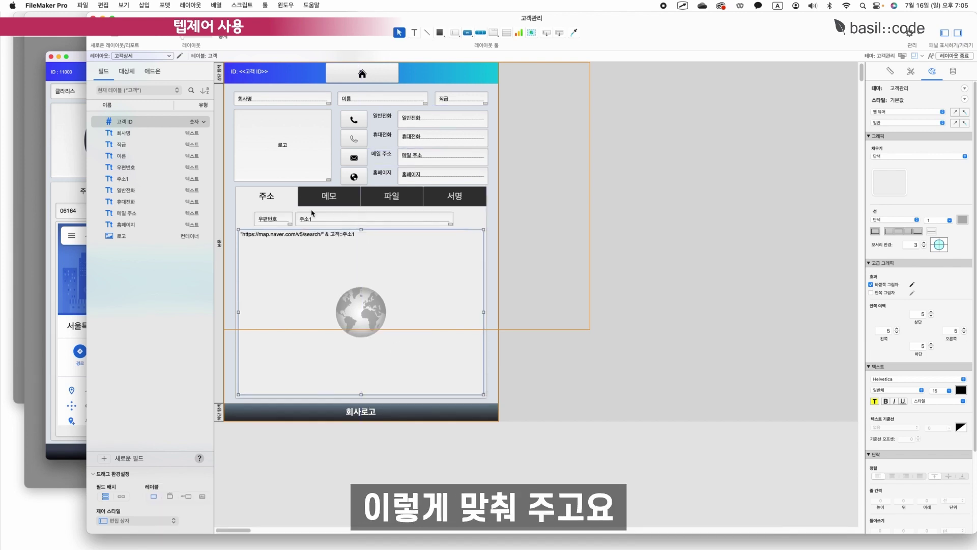
Place the zip code and 주소1 fields above the map and widen 주소1.
drag(361, 209, 335, 218)
click(387, 216)
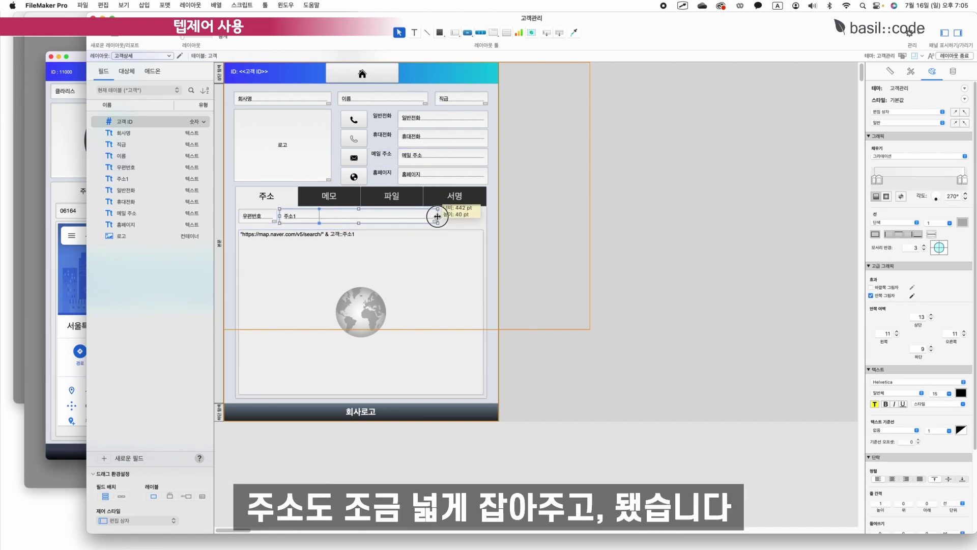
drag(437, 215, 483, 216)
click(560, 229)
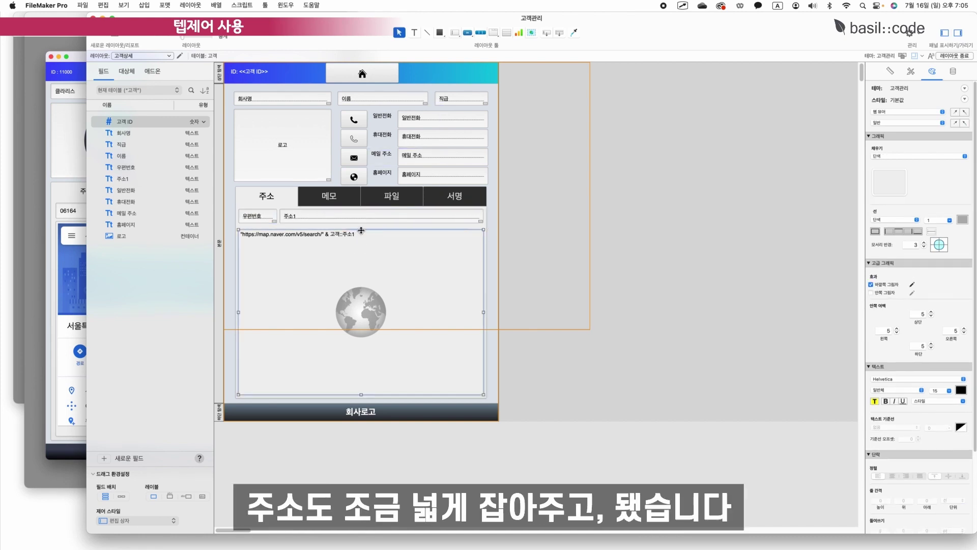
Save the layout changes and return to Browse mode to see the address map.
click(959, 55)
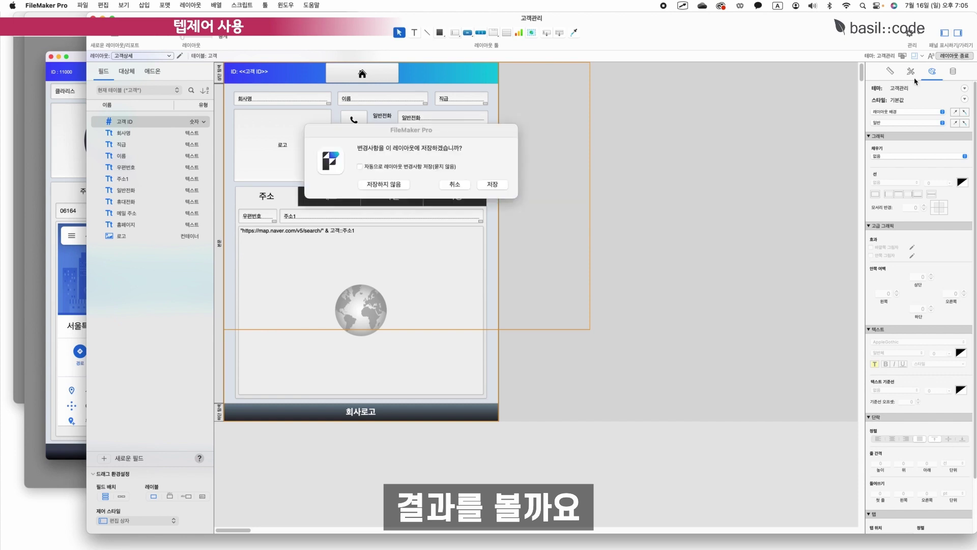
click(556, 244)
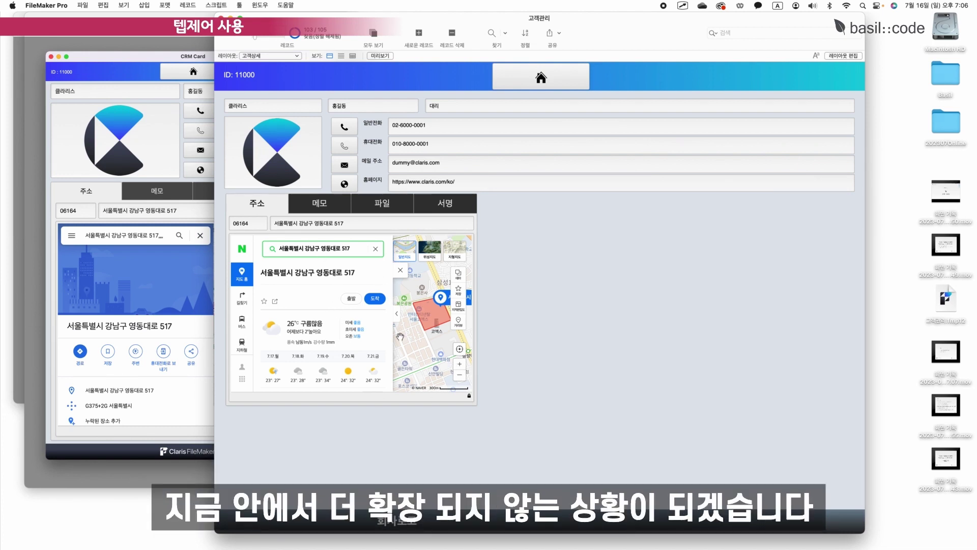
Anchor the tab control on all four sides so it stretches with the window.
click(847, 57)
click(278, 198)
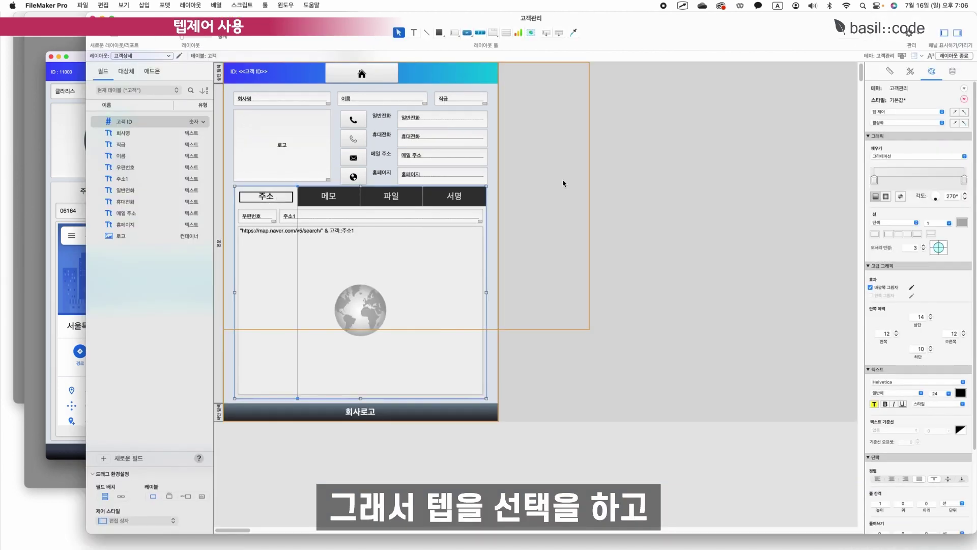
click(889, 74)
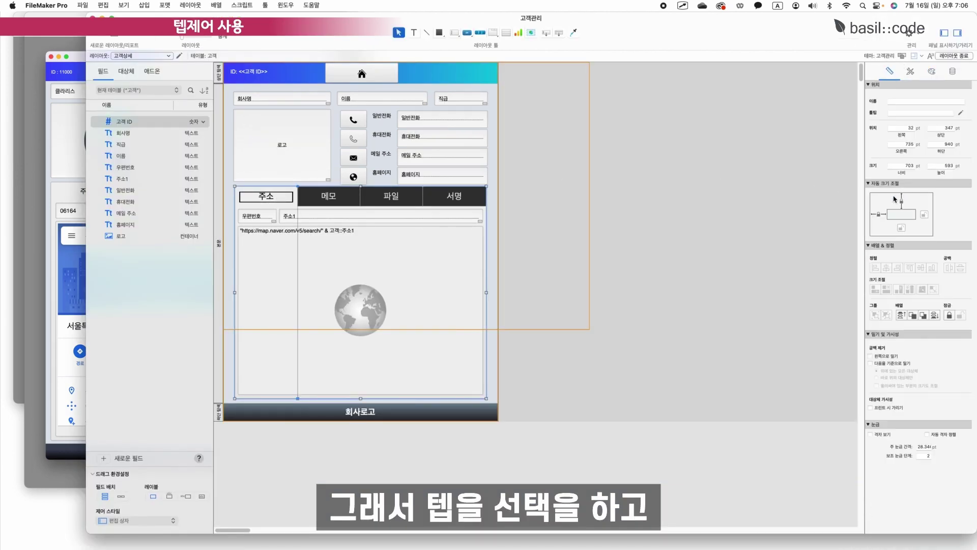
click(924, 214)
click(901, 228)
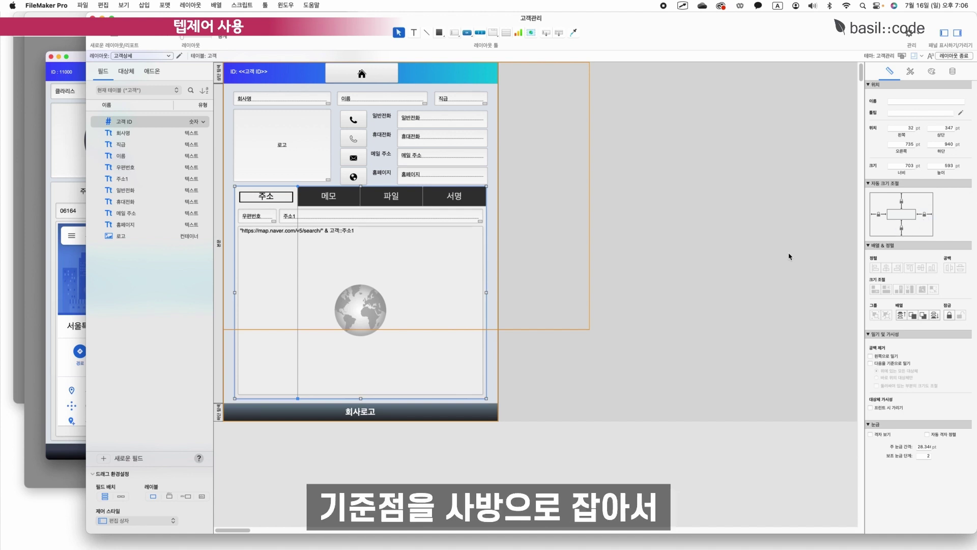
click(643, 230)
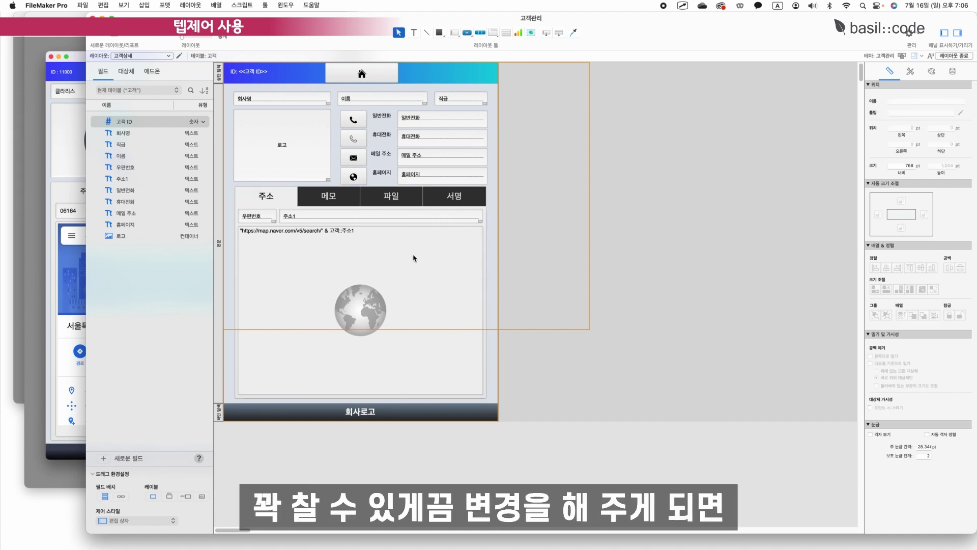
Save the layout, check each tab, and narrow the window to test resizing.
click(954, 55)
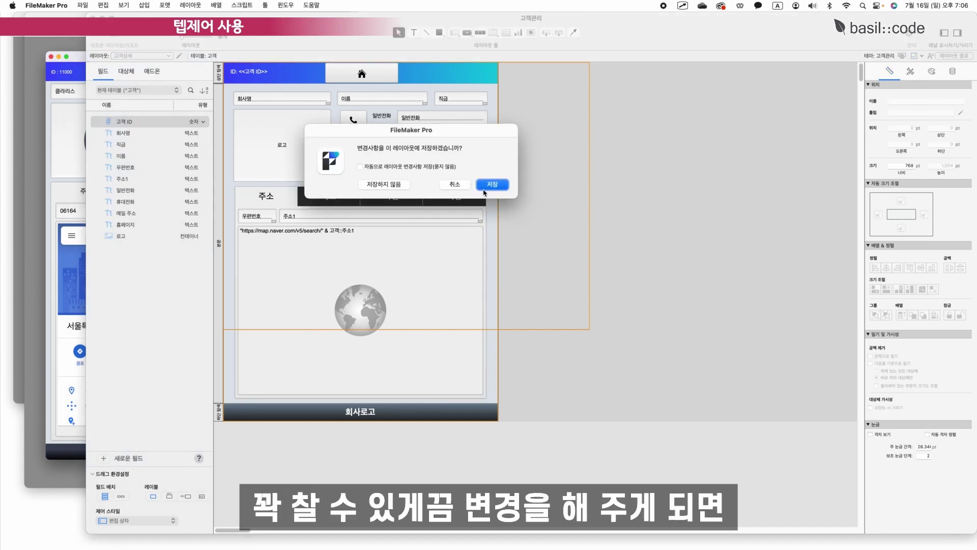
click(494, 185)
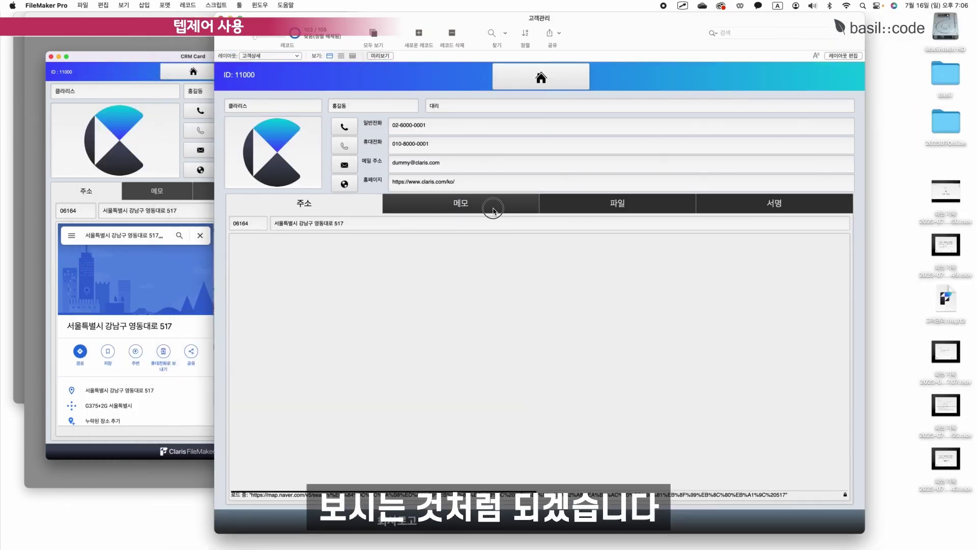
click(490, 204)
click(610, 204)
click(776, 205)
click(304, 202)
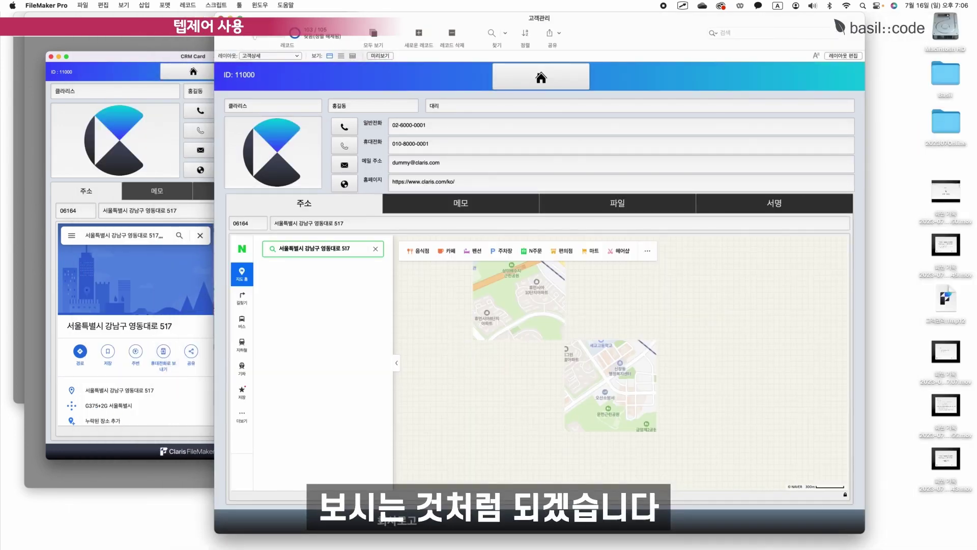
drag(864, 532, 585, 540)
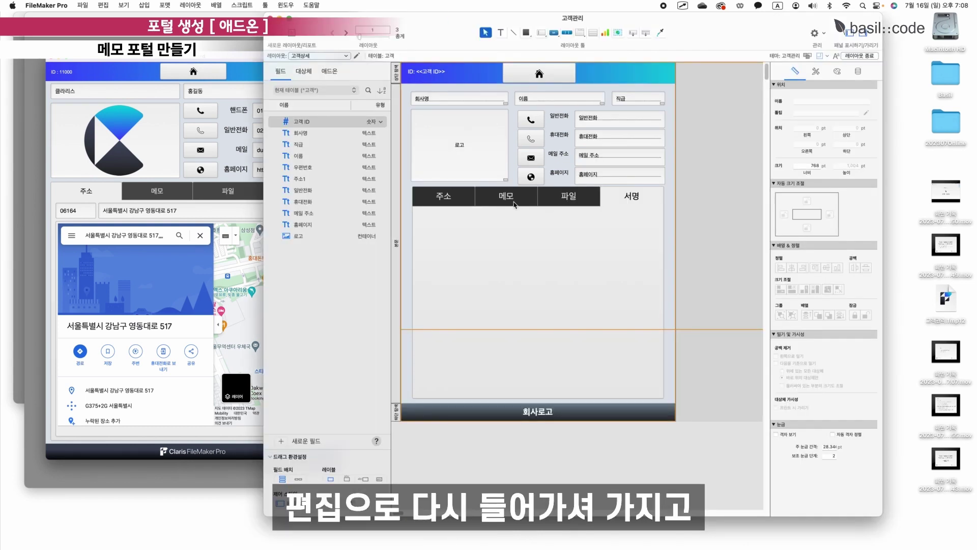
With the 메모 tab selected, install the 메모 add-on from the add-on library.
click(515, 205)
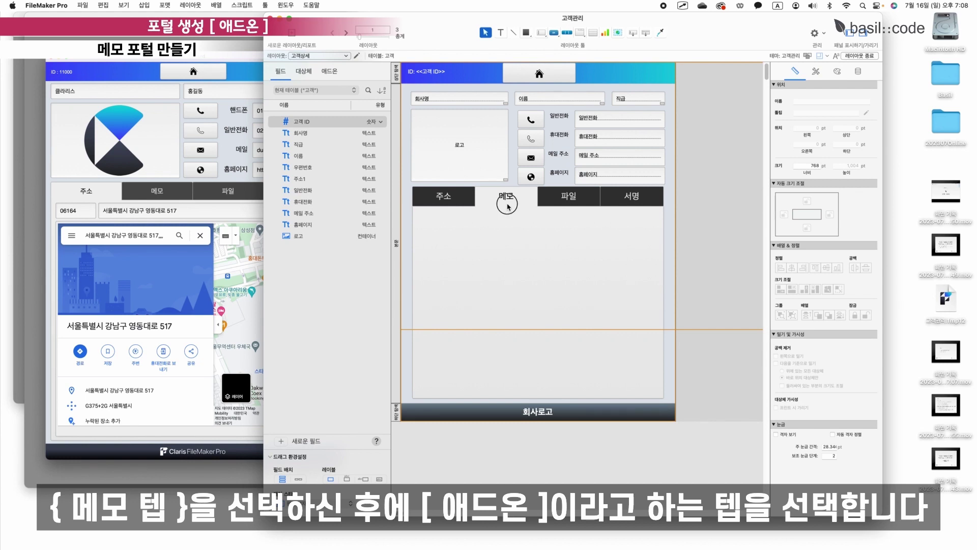
click(504, 203)
click(329, 71)
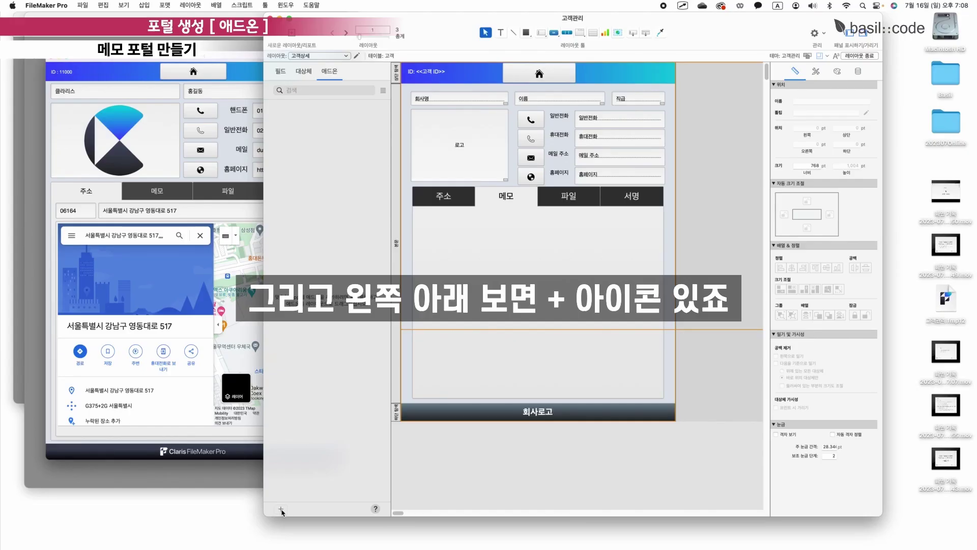
click(281, 509)
scroll(526, 278, down, 5)
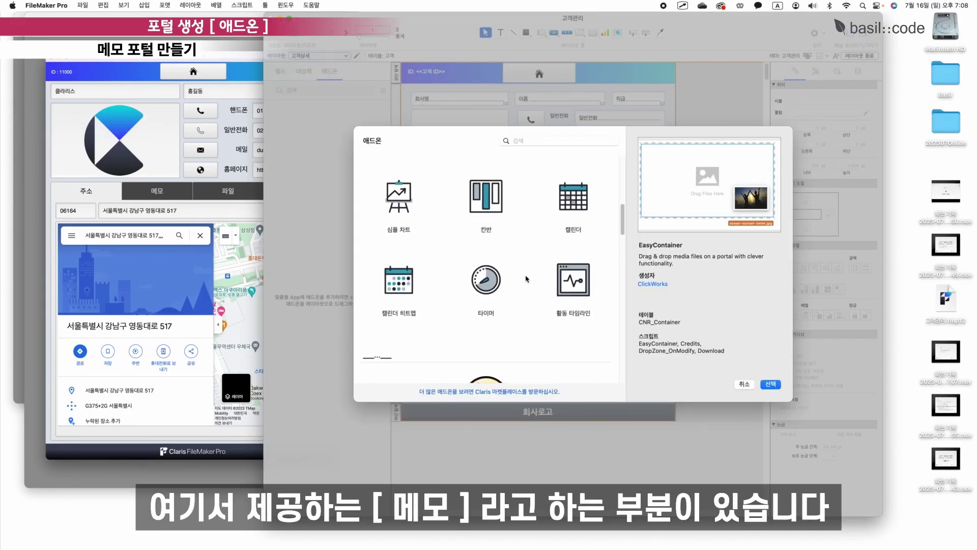
scroll(526, 278, down, 5)
click(392, 214)
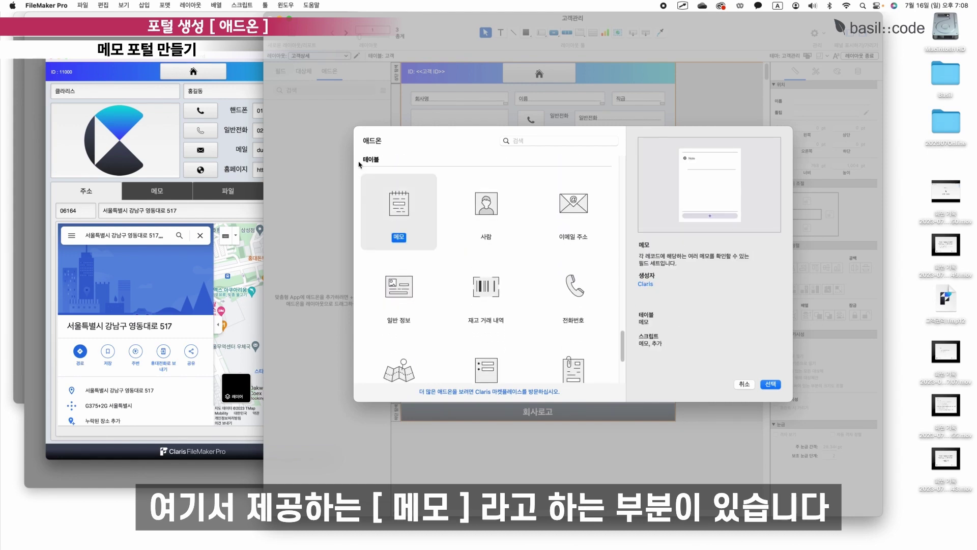
double_click(404, 208)
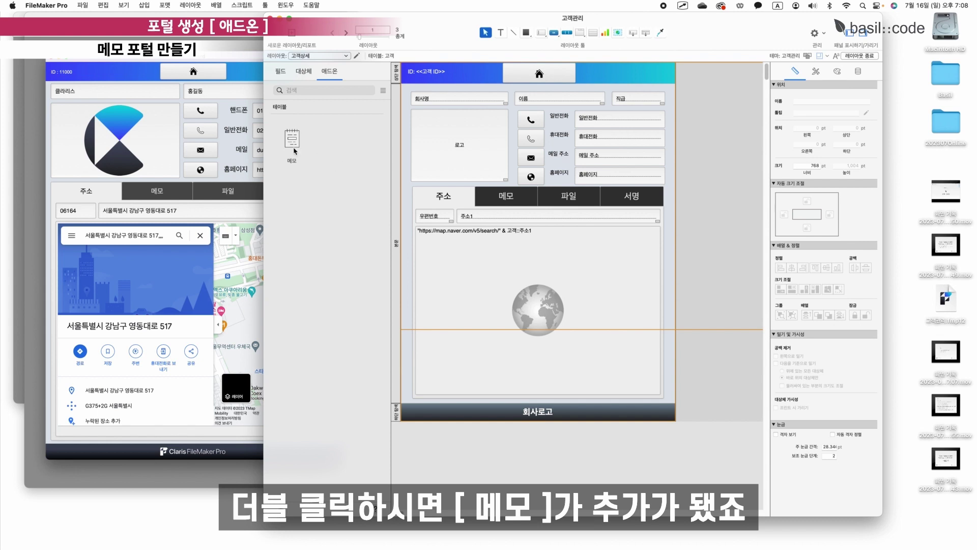
Drop the 메모 add-on onto the 메모 tab, dismiss the error alert, and go to the File menu.
click(293, 140)
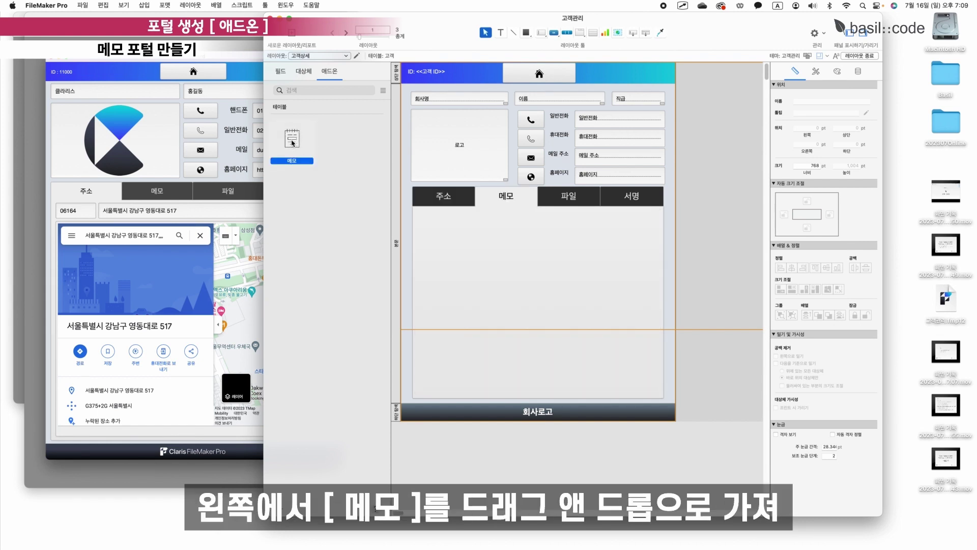
drag(293, 142, 445, 230)
click(515, 224)
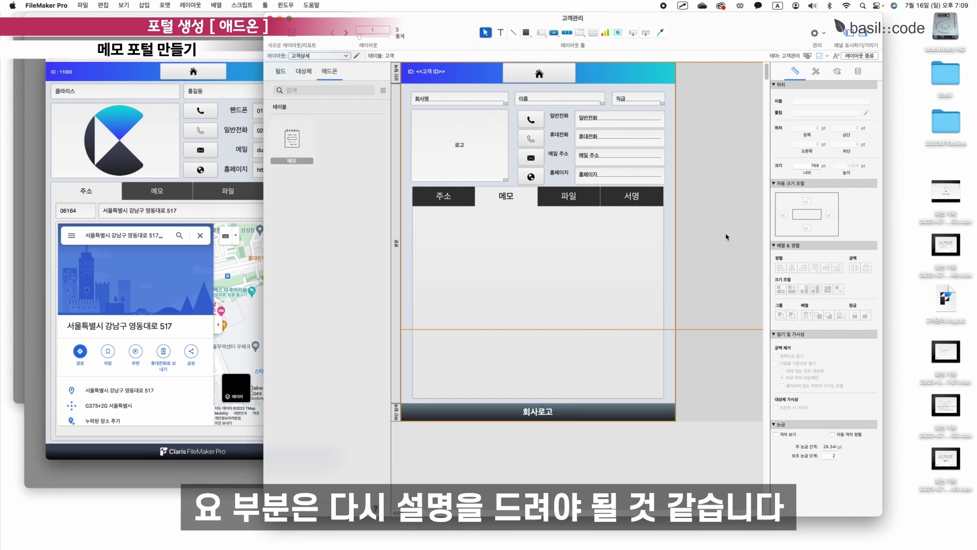
click(82, 5)
In Manage Database, separate the 고객 and 메모 tables in the graph and view 메모's fields.
mouse_move(122, 93)
click(213, 94)
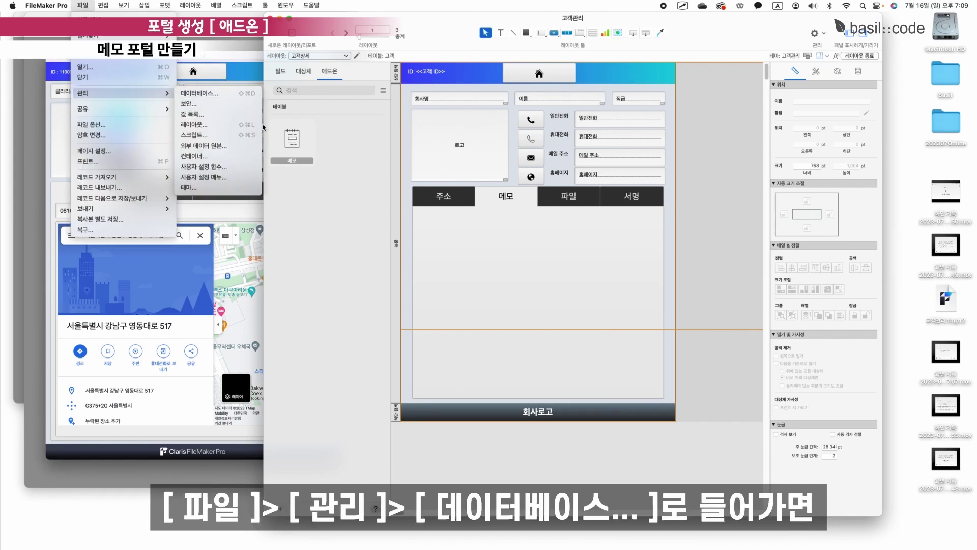
click(636, 69)
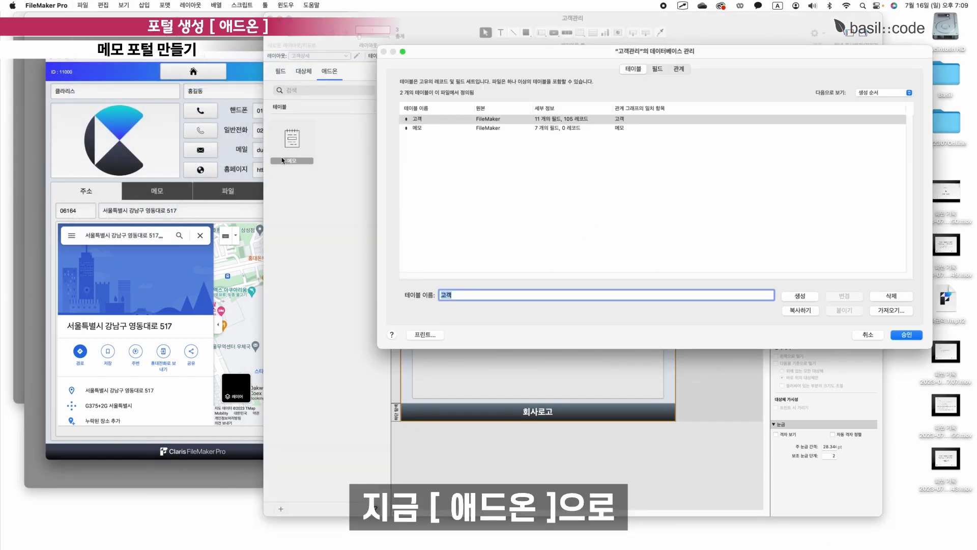
click(422, 128)
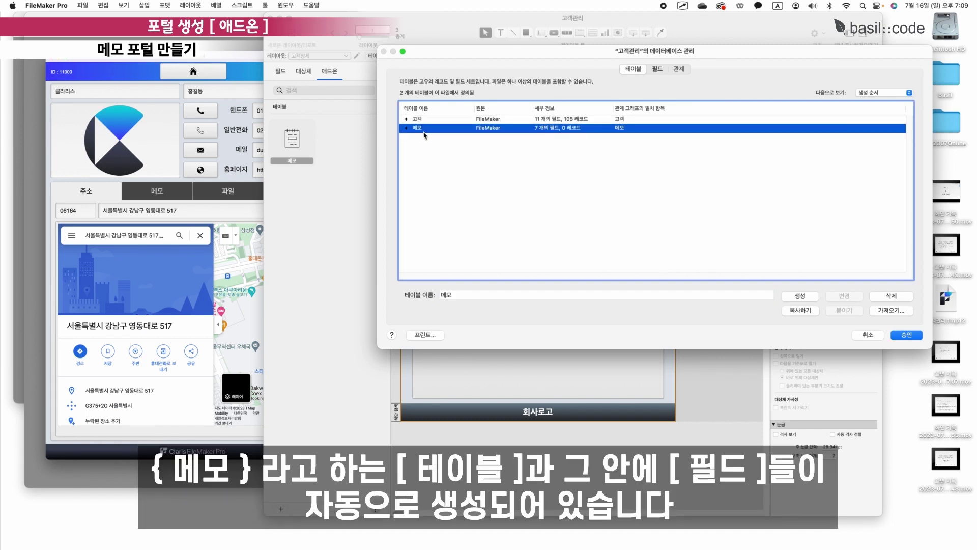
double_click(424, 130)
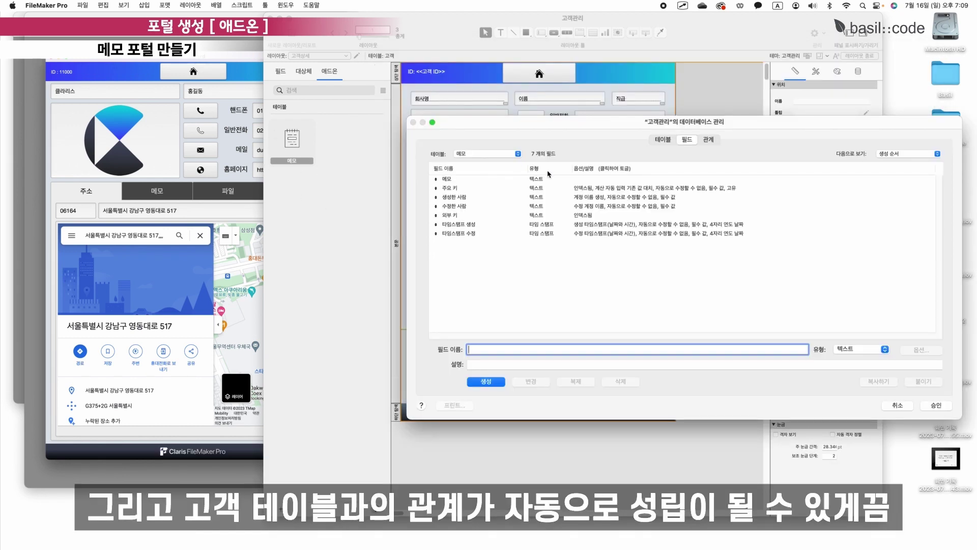
click(709, 139)
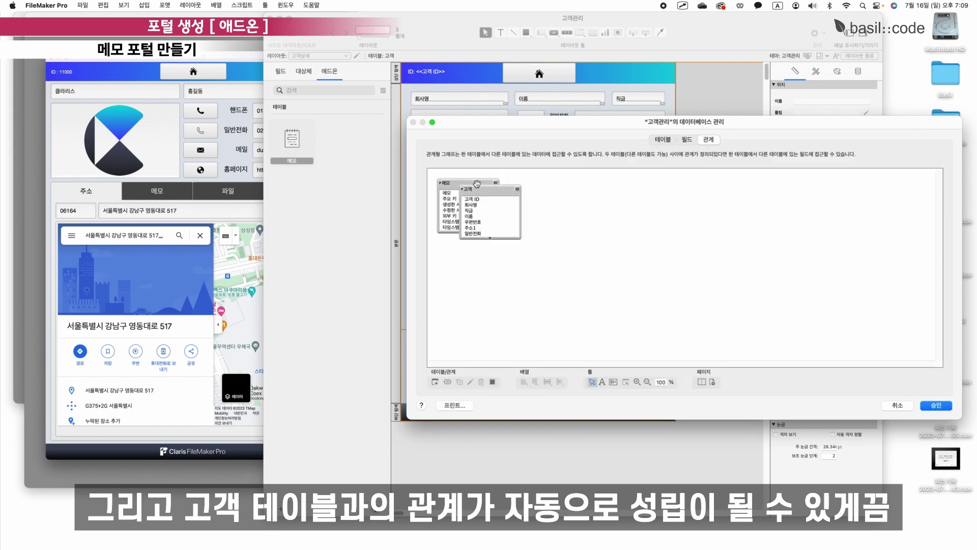
click(480, 191)
drag(480, 192, 551, 192)
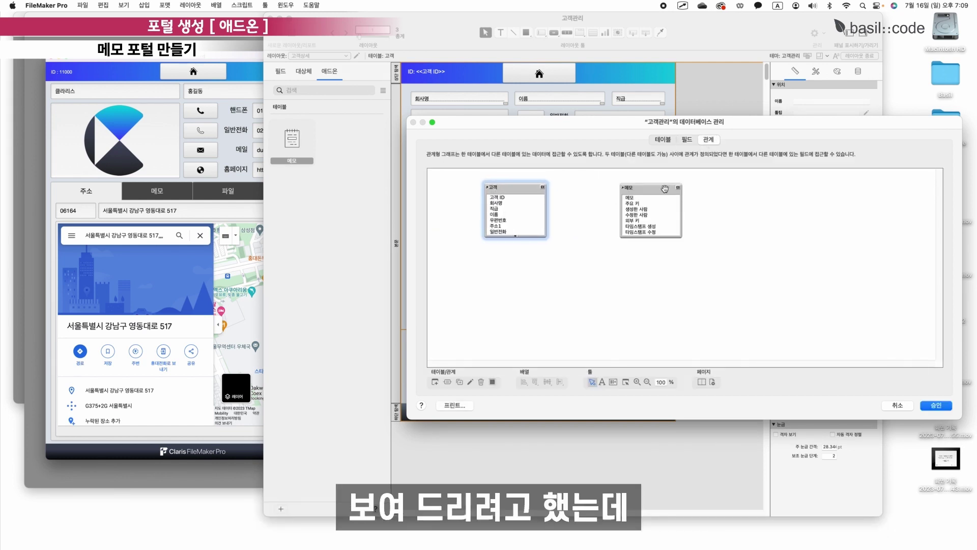
drag(664, 189, 630, 189)
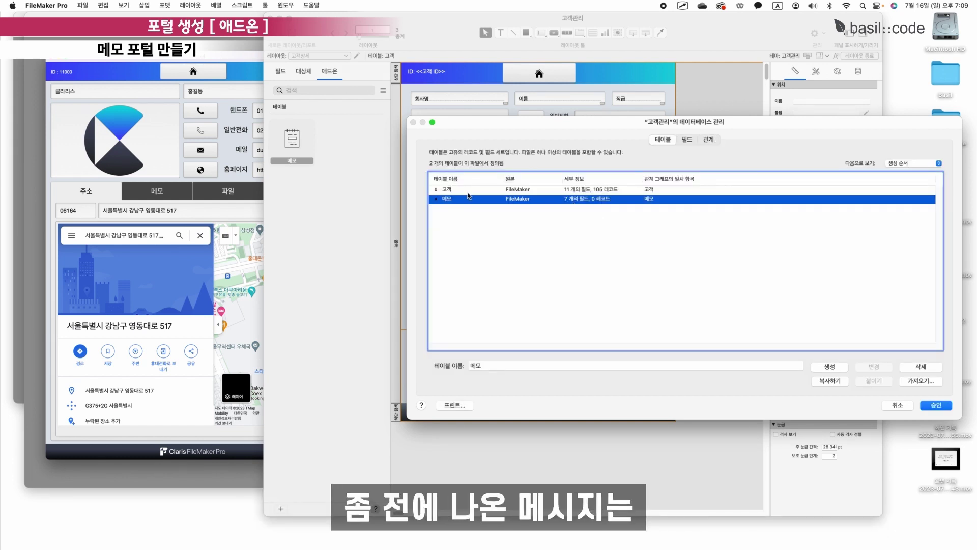
double_click(463, 199)
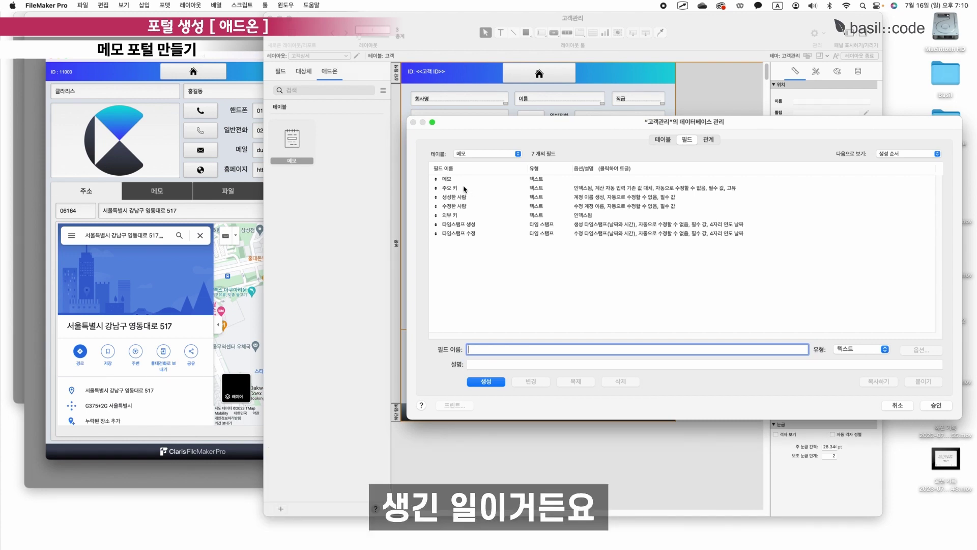
Copy the six fields 주요 키 through 타임스탬프 수정 from 메모 into 고객 and save.
click(472, 181)
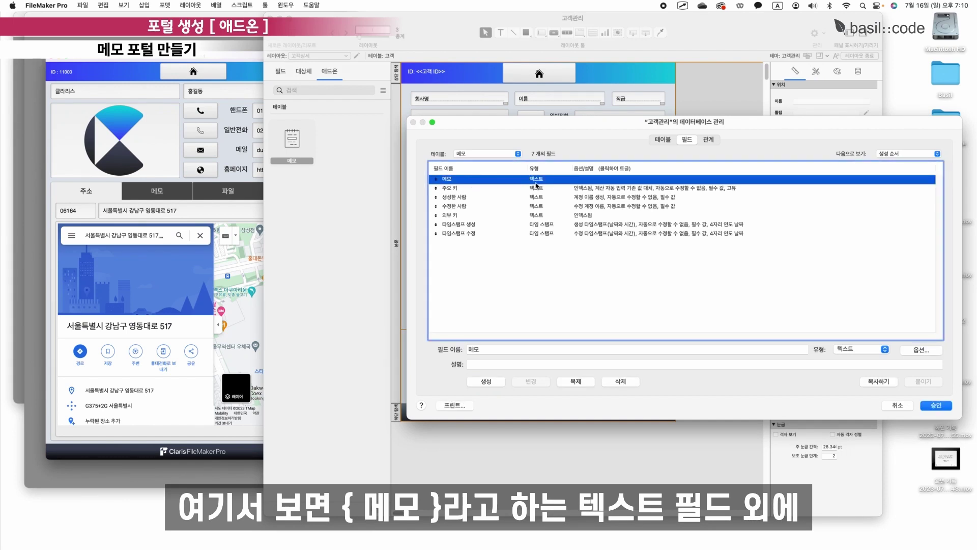
click(451, 188)
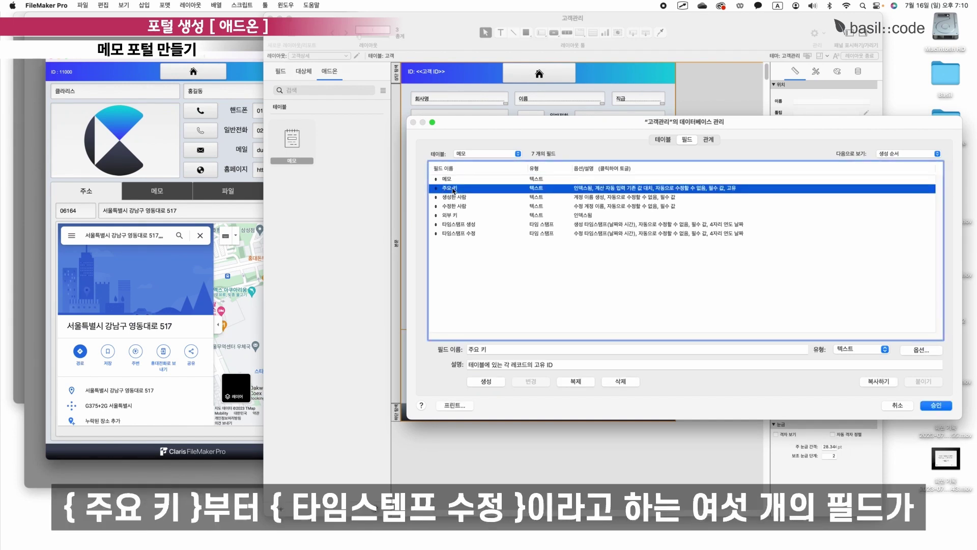
shift+click(451, 234)
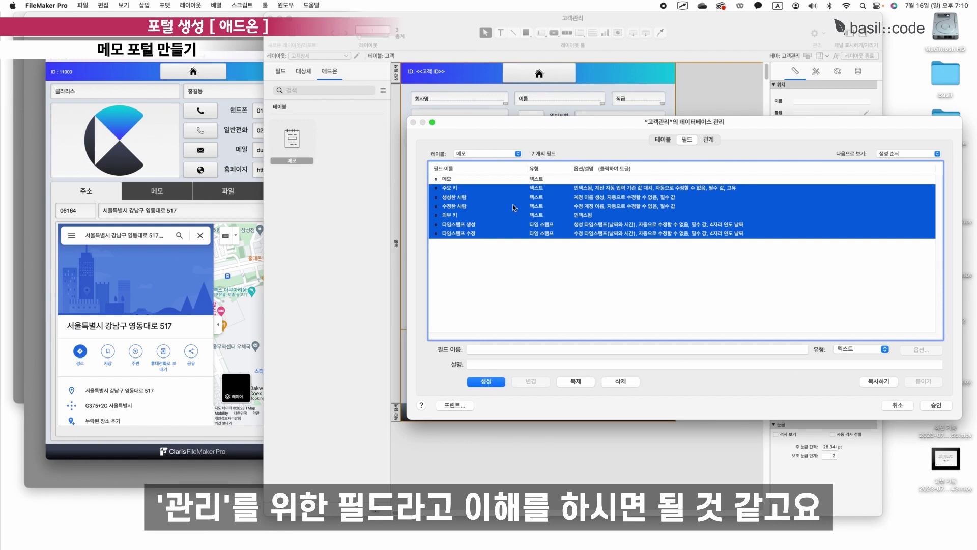
click(888, 386)
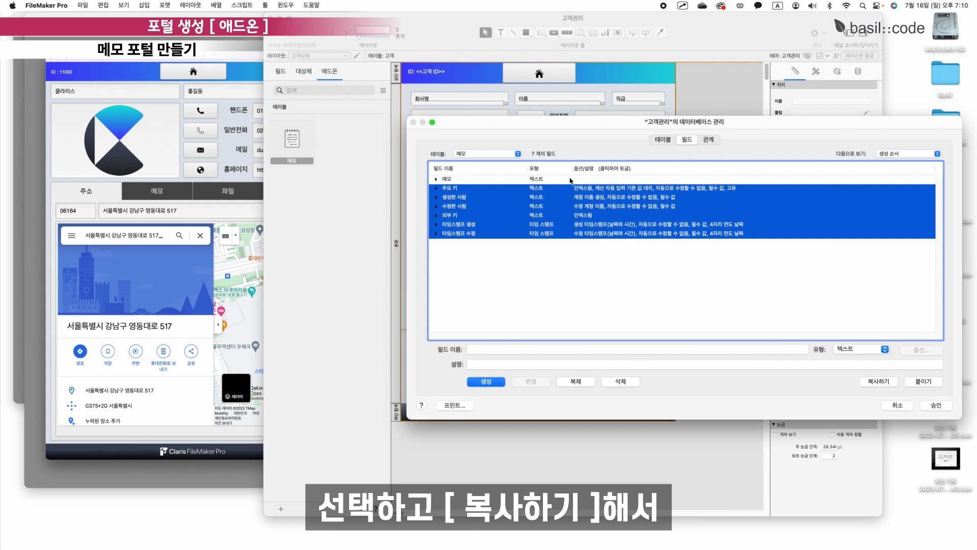
click(496, 154)
click(489, 145)
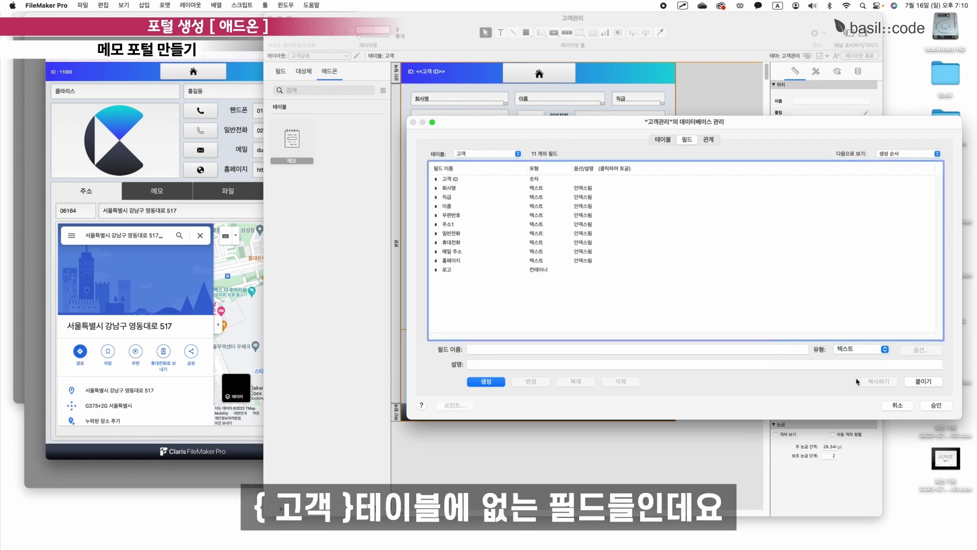
click(923, 381)
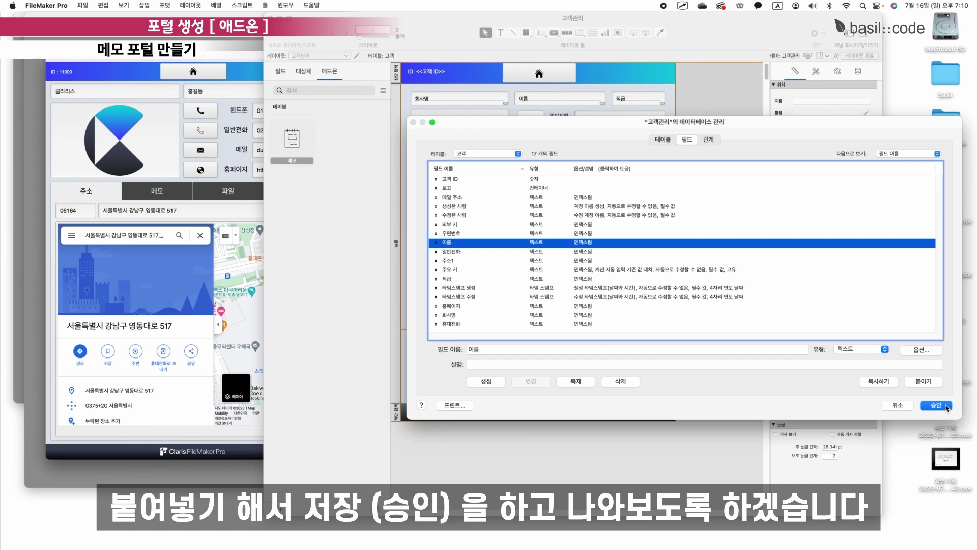
click(935, 406)
scroll(600, 409, down, 5)
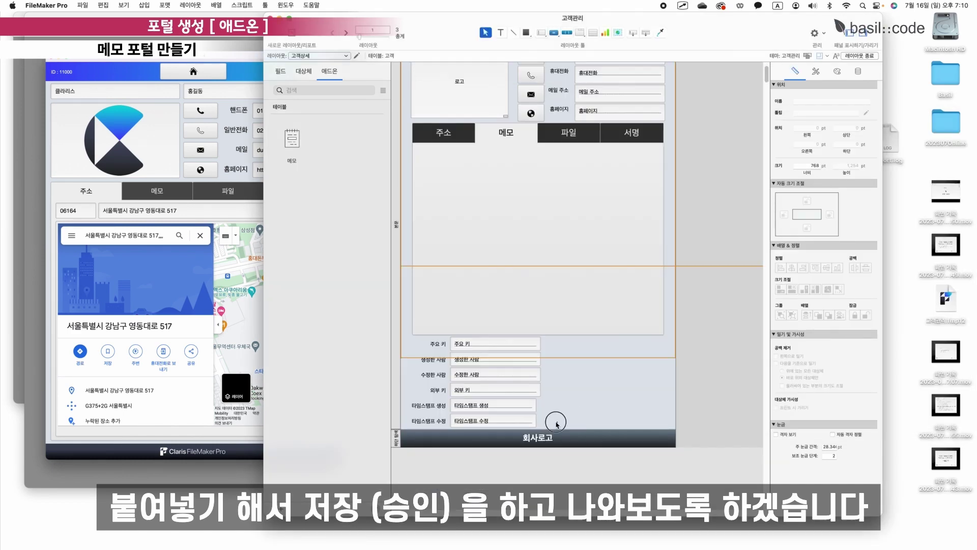
Delete the six auto-added fields and labels and shorten the layout body.
drag(556, 424, 409, 334)
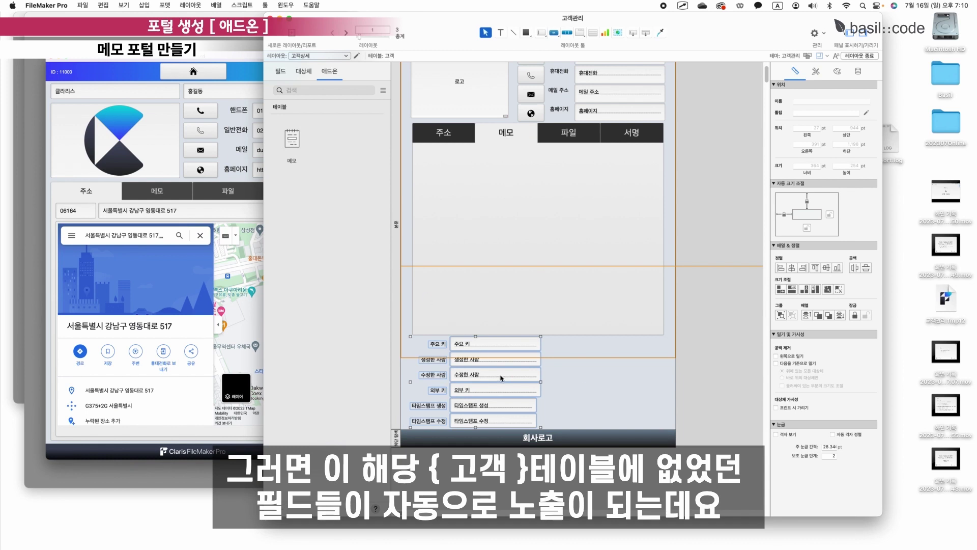
key(BackSpace)
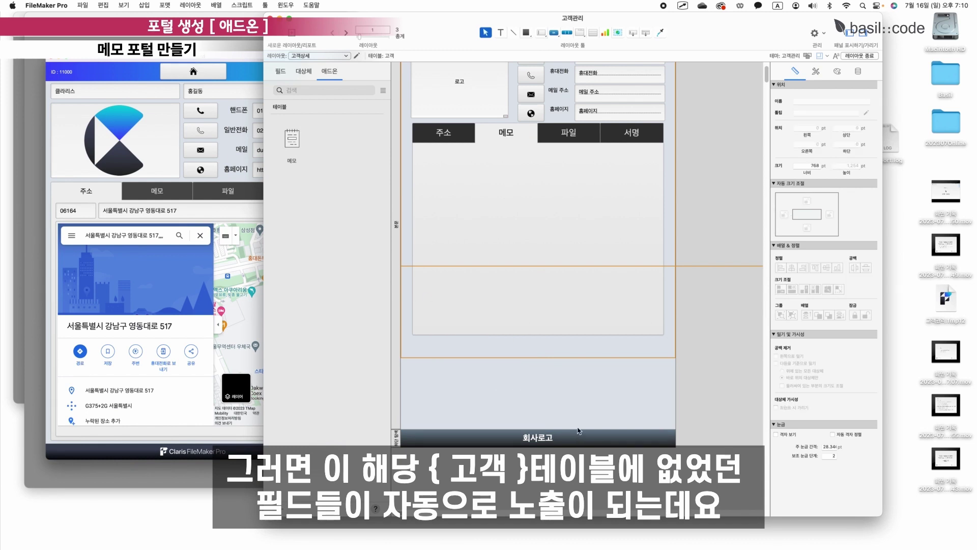
drag(577, 430, 399, 336)
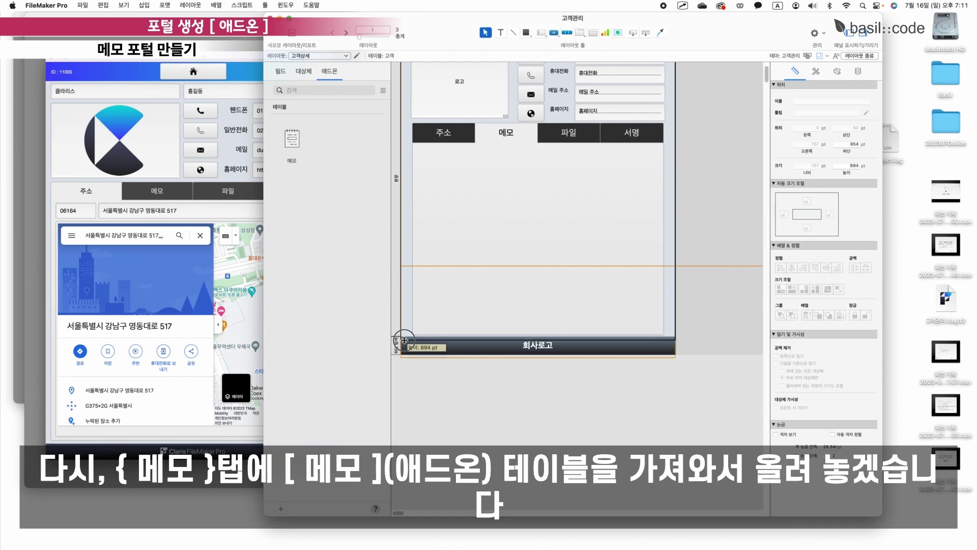
Place the 메모 add-on portal on the 메모 tab, return to Browse mode, and save the layout.
click(494, 200)
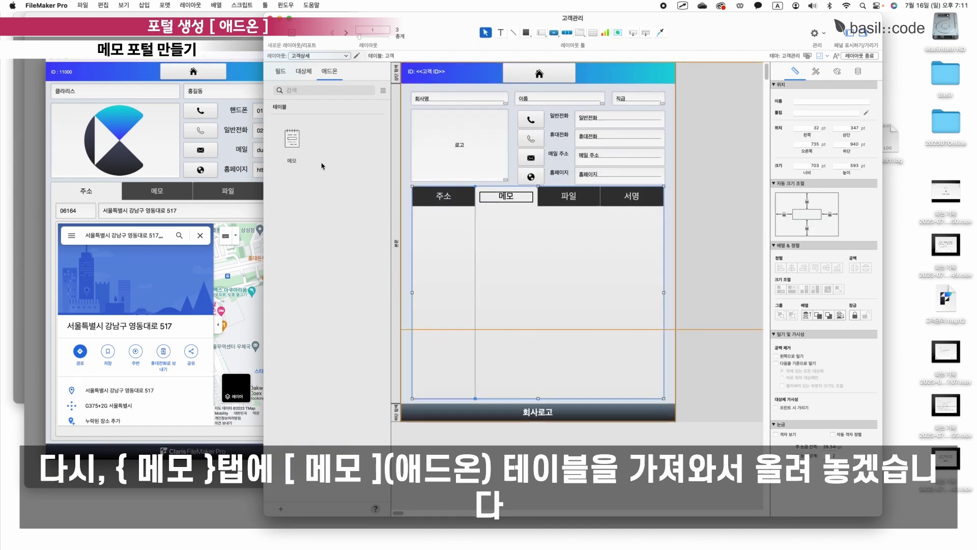
drag(292, 138, 439, 227)
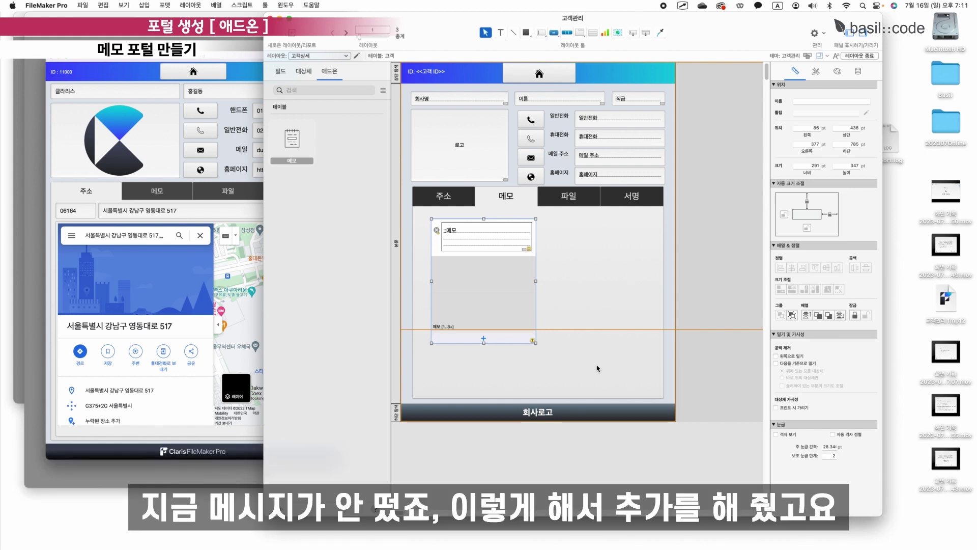
drag(498, 283, 486, 281)
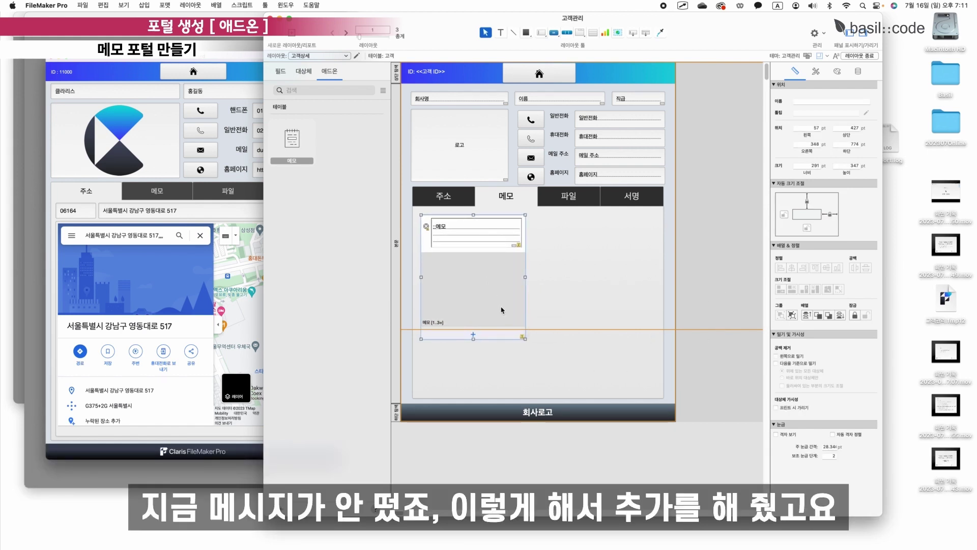
key(super+b)
click(448, 192)
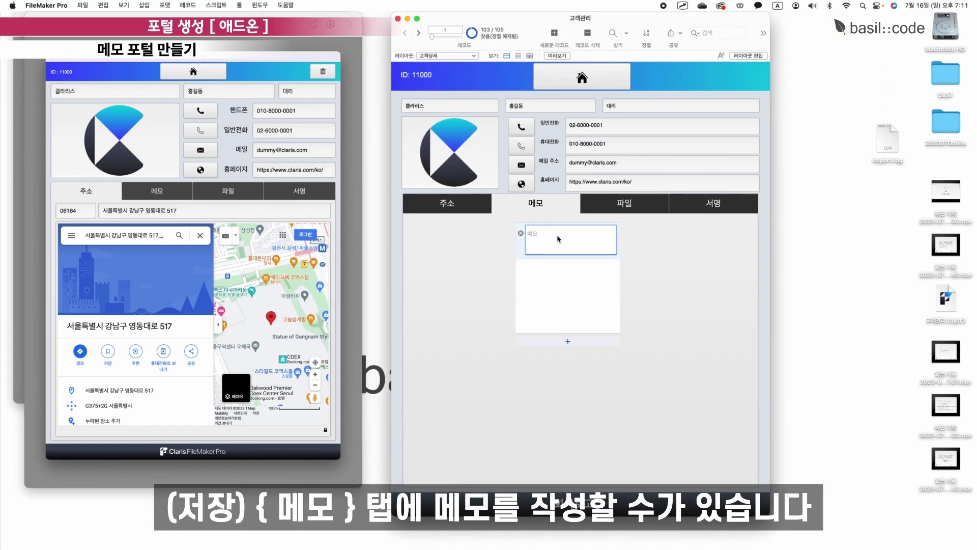
Revert the 'asdfasdf' test memo and show the relationships graph in Manage Database.
text(asdfasdfasd)
click(557, 260)
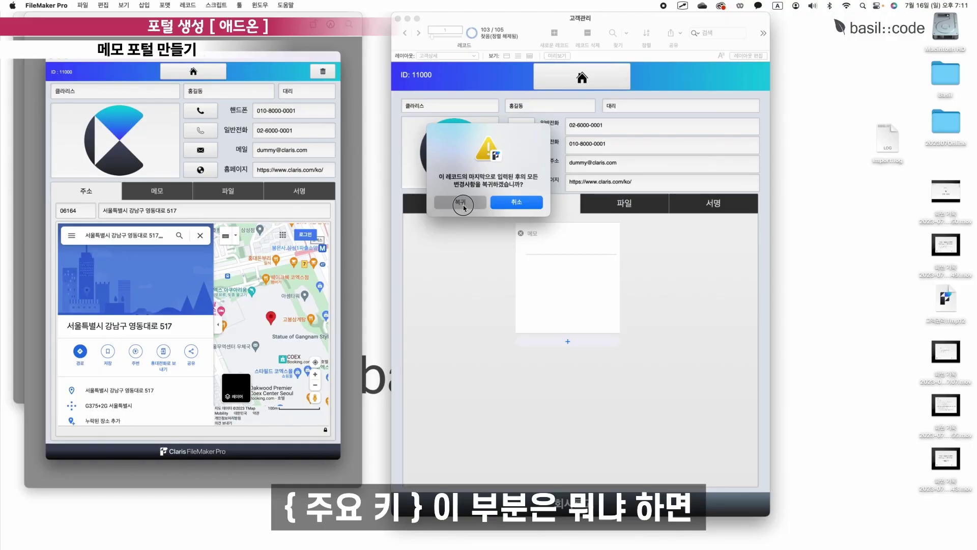
click(509, 205)
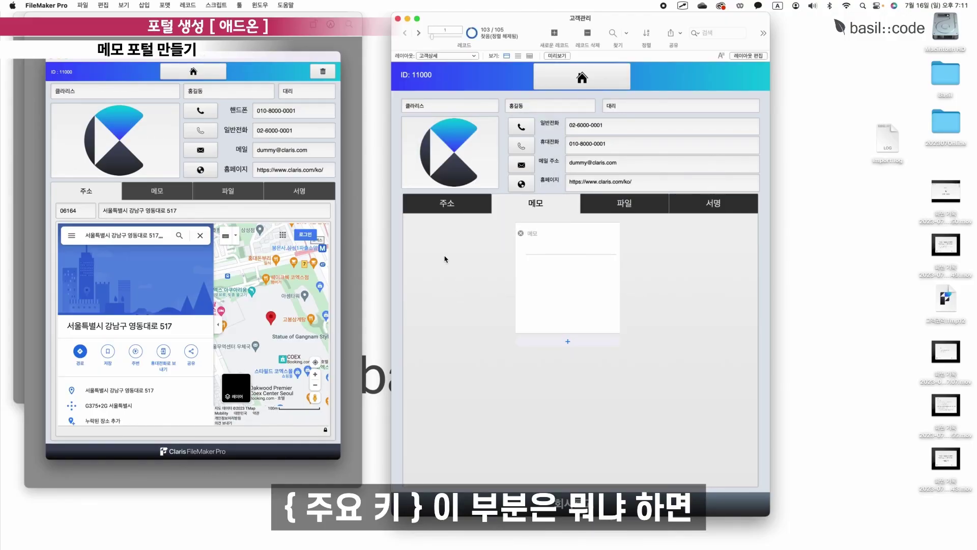
key(super+shift+d)
click(708, 139)
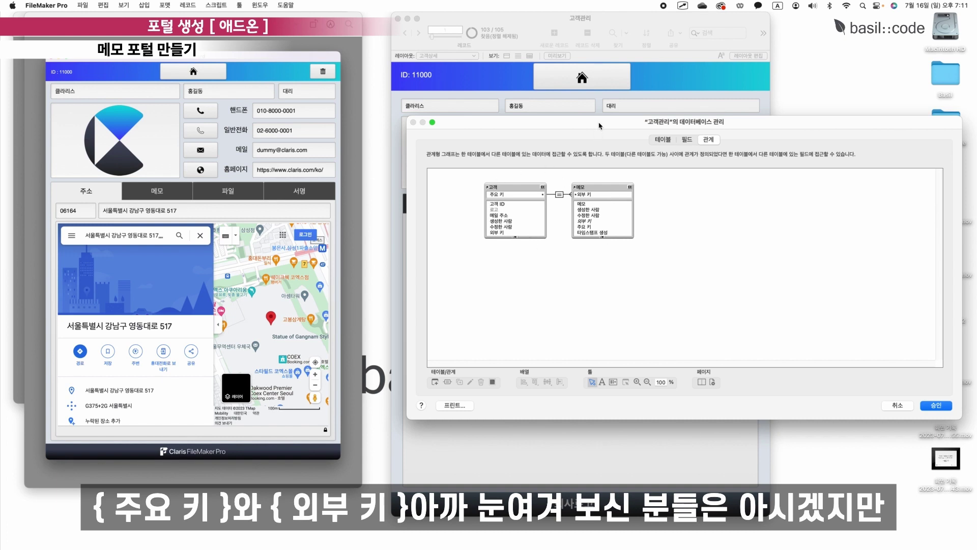
Enlarge the Manage Database dialog, inspect the 주요 키 = 외부 키 relationship, then cancel.
drag(599, 122, 487, 74)
drag(552, 372, 549, 391)
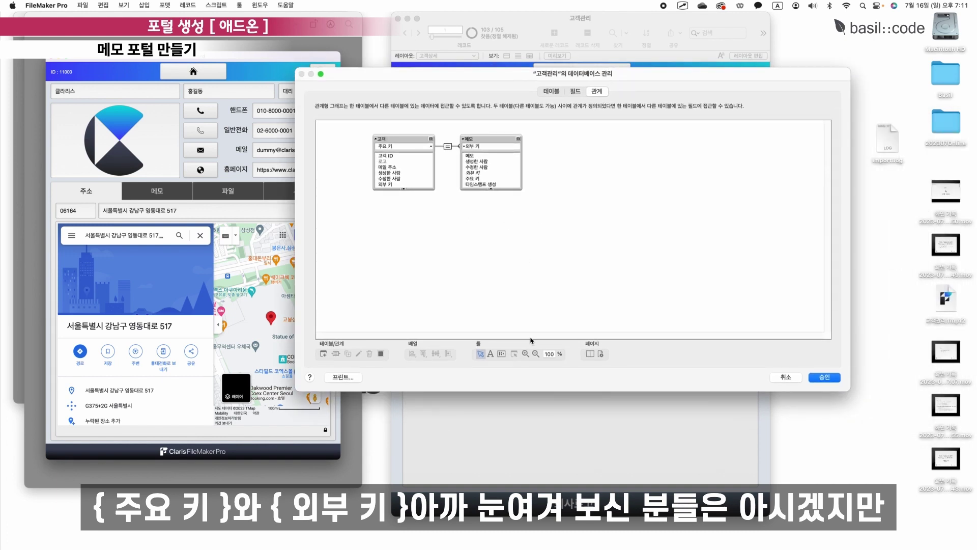
click(448, 147)
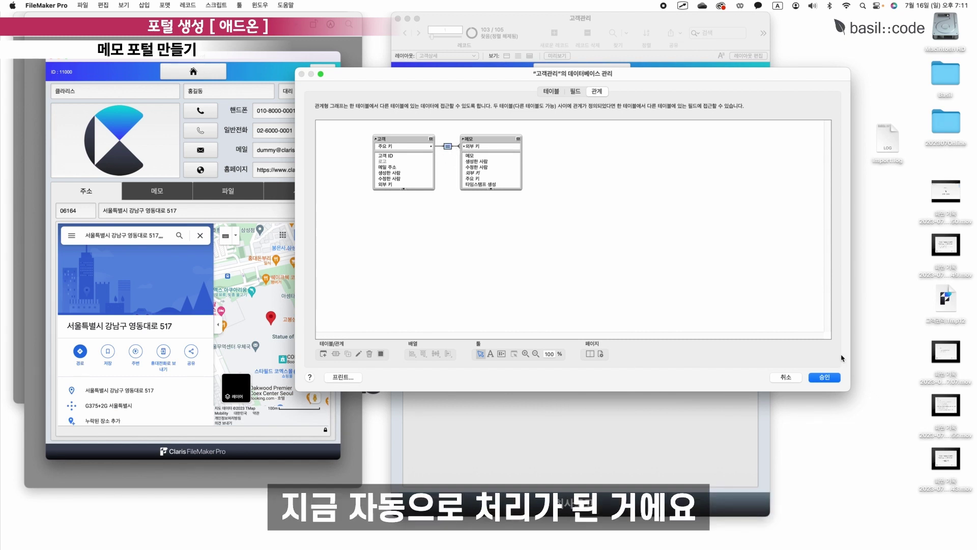
click(786, 377)
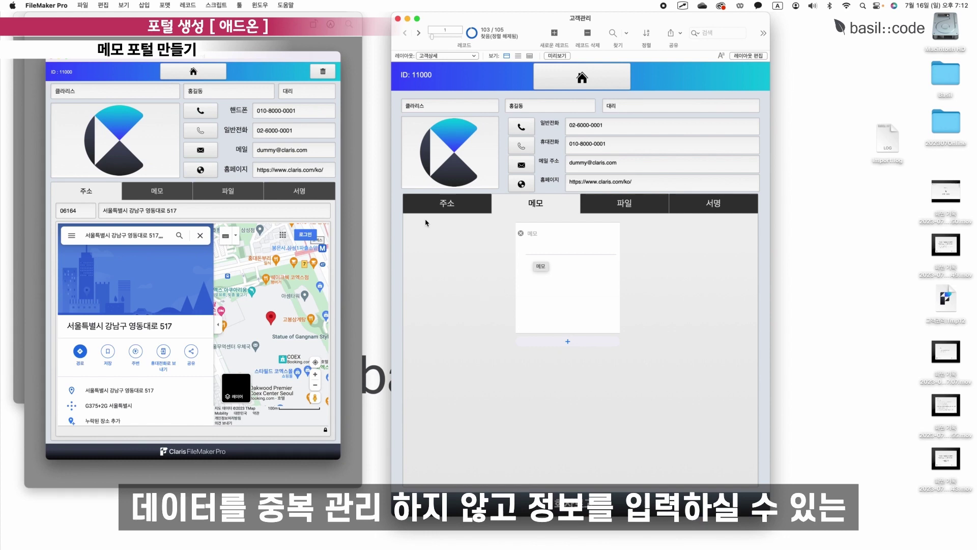
Add a 주요 키 column to the 레이아웃 2 table view.
click(442, 243)
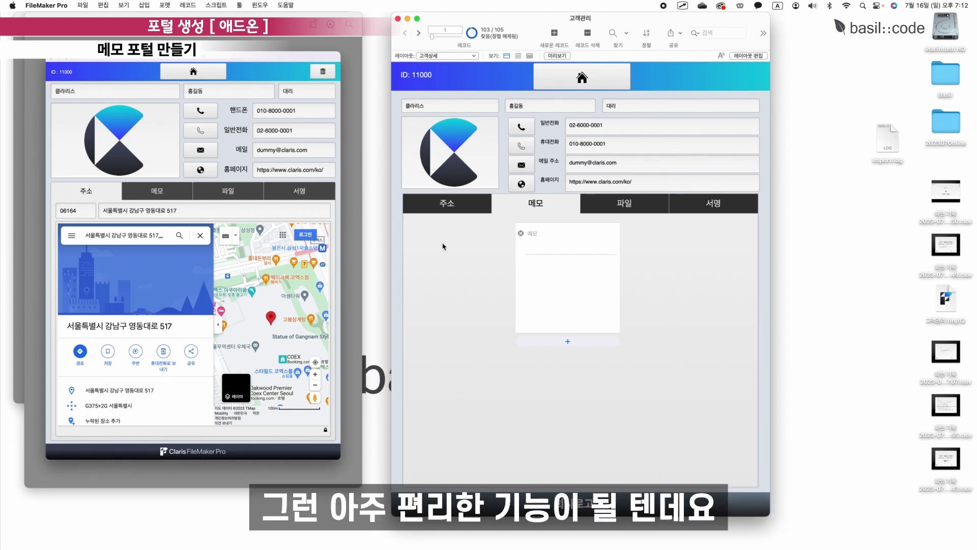
click(761, 57)
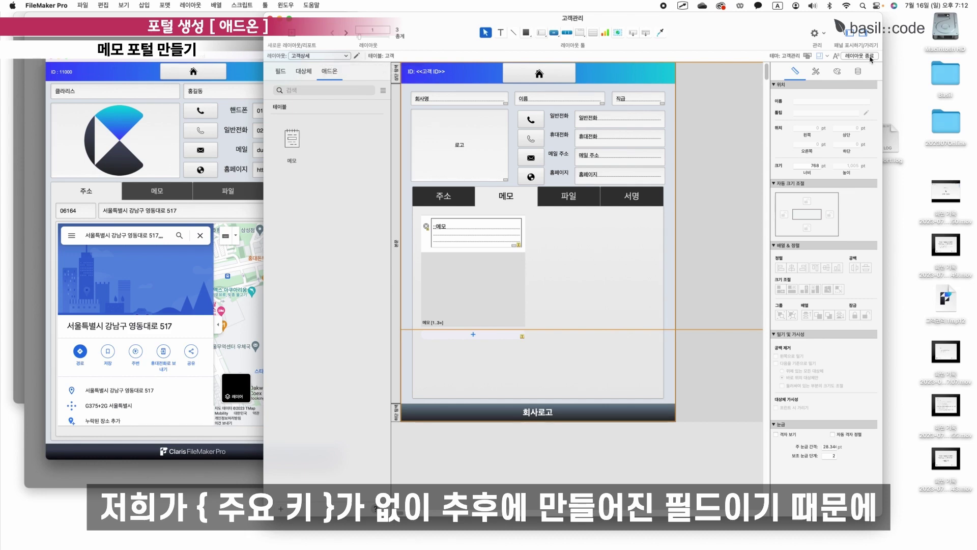
click(283, 75)
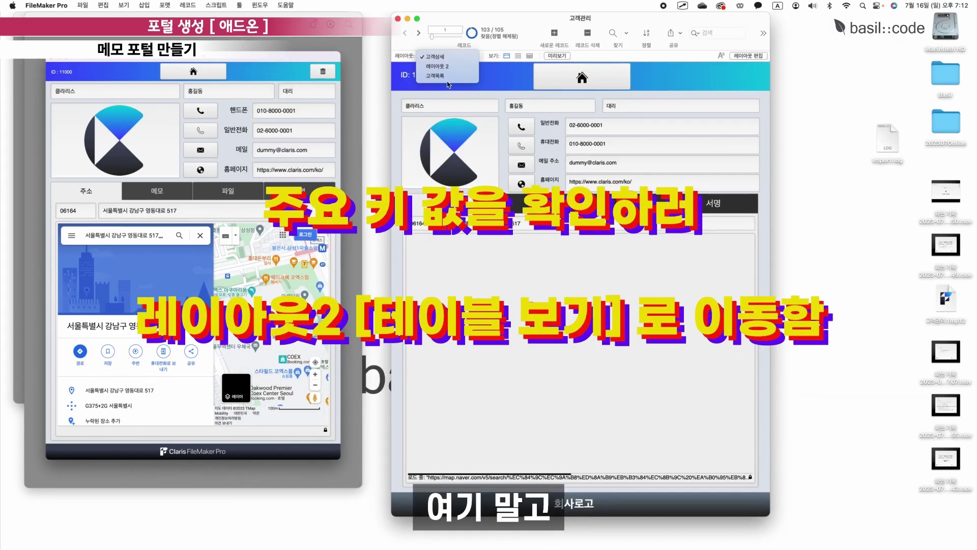
click(437, 66)
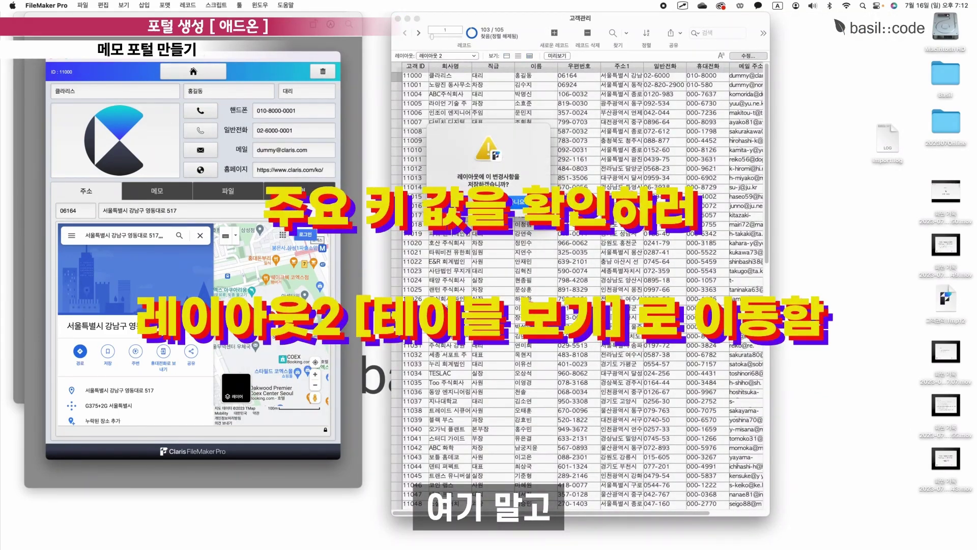
click(516, 201)
click(748, 55)
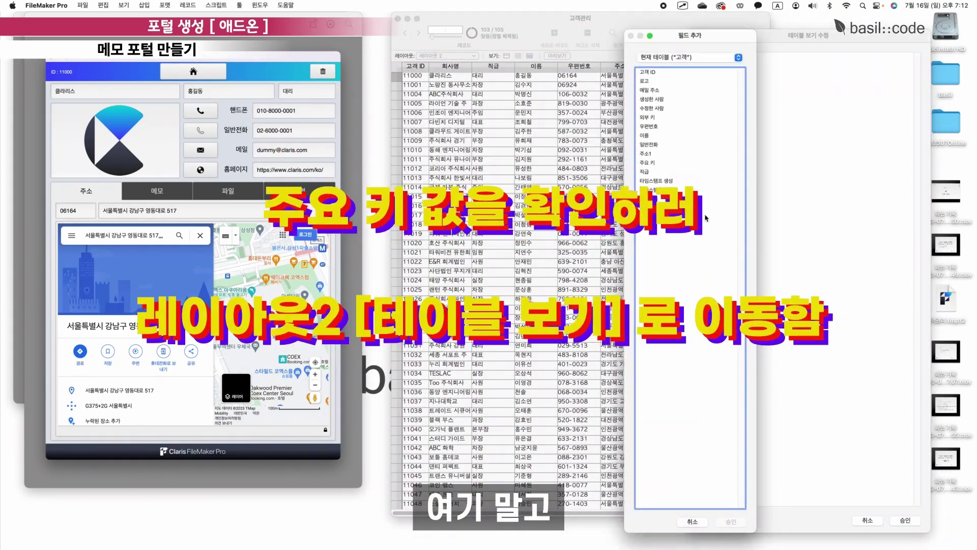
click(652, 163)
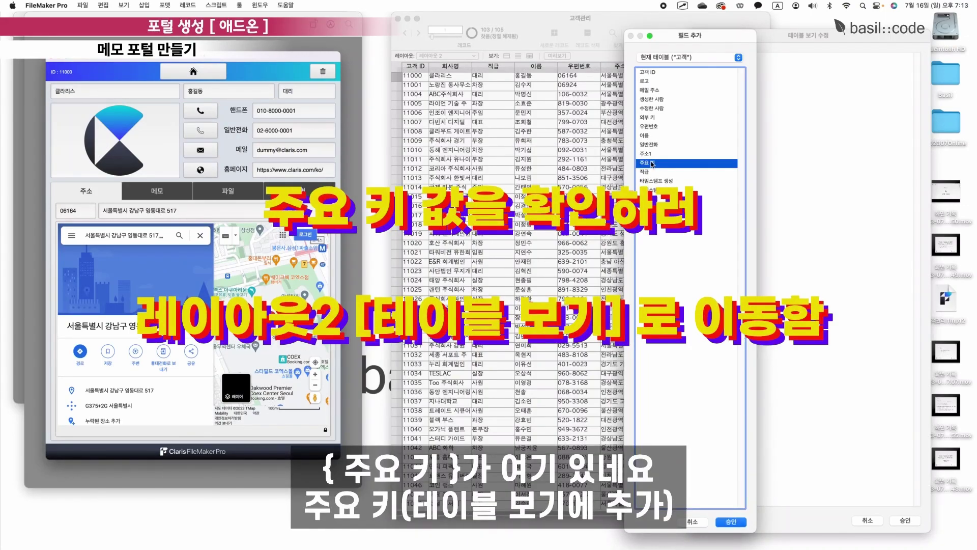
double_click(652, 163)
key(Return)
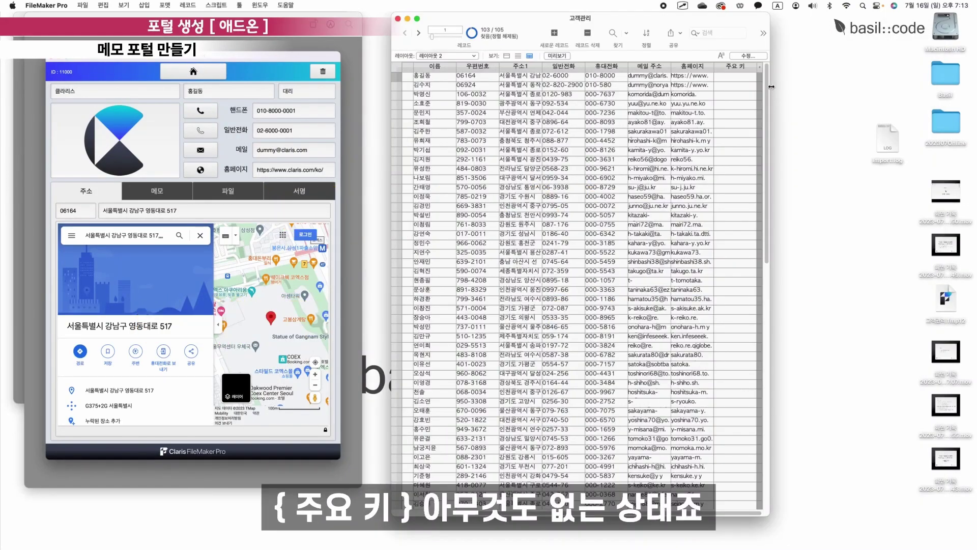
Create a new customer record and compare 주요 키 values across records 11000–11073.
drag(771, 87, 950, 87)
scroll(814, 192, down, 10)
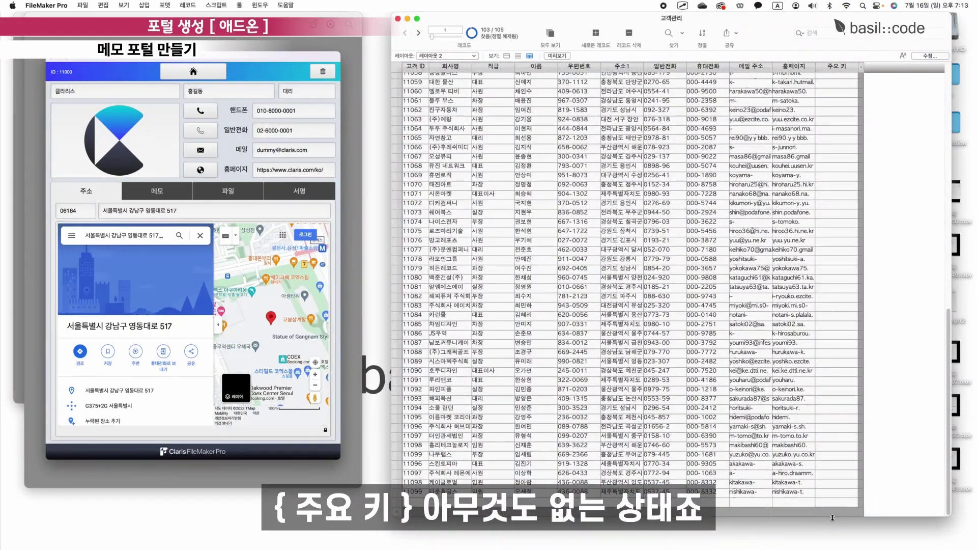
click(596, 34)
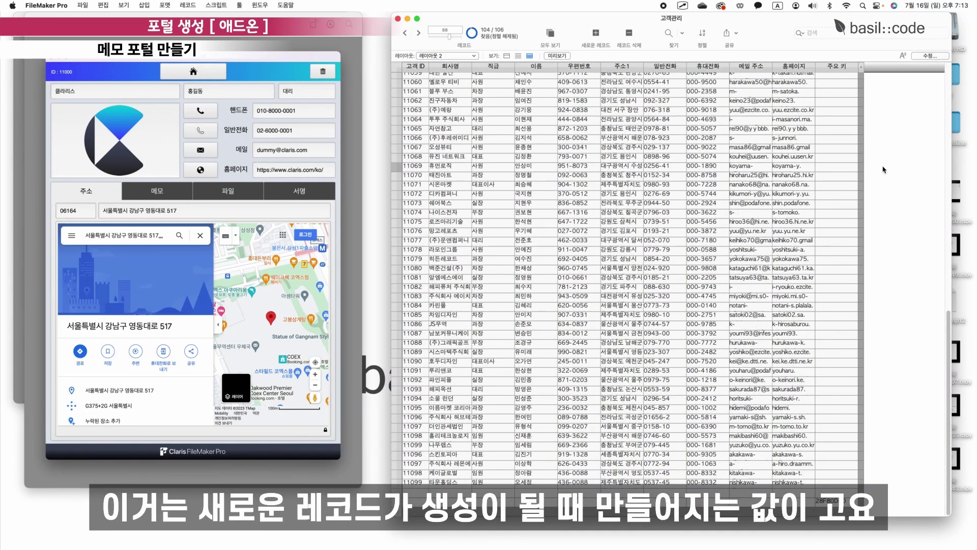
click(837, 506)
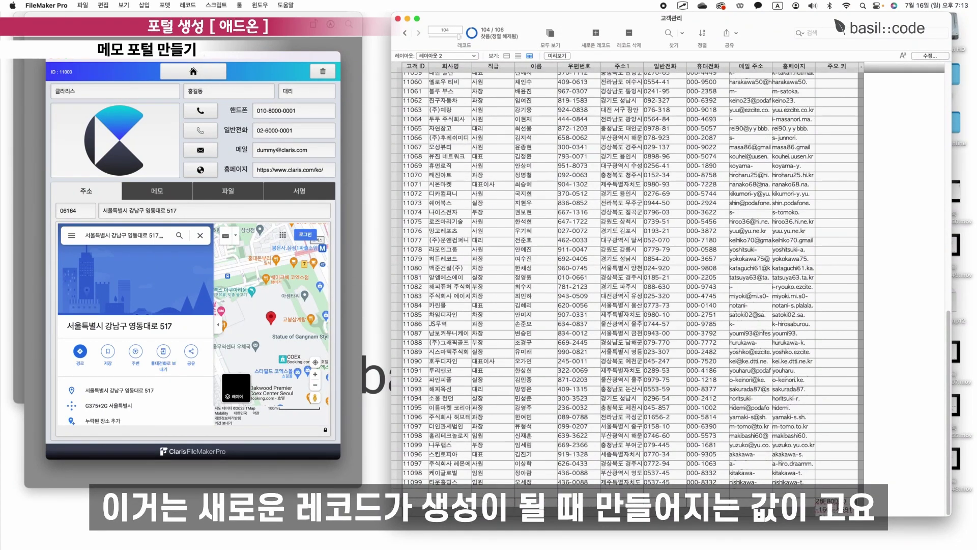
click(861, 512)
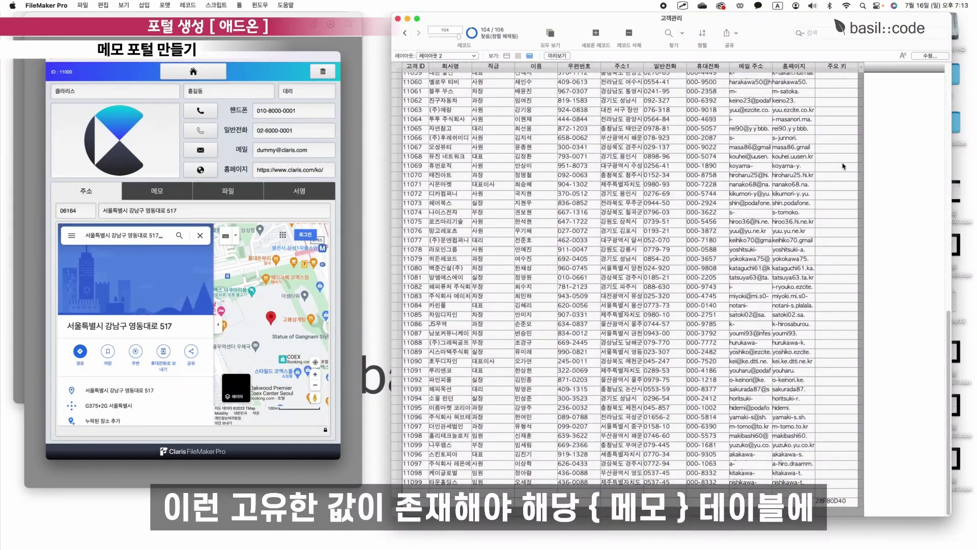
click(843, 166)
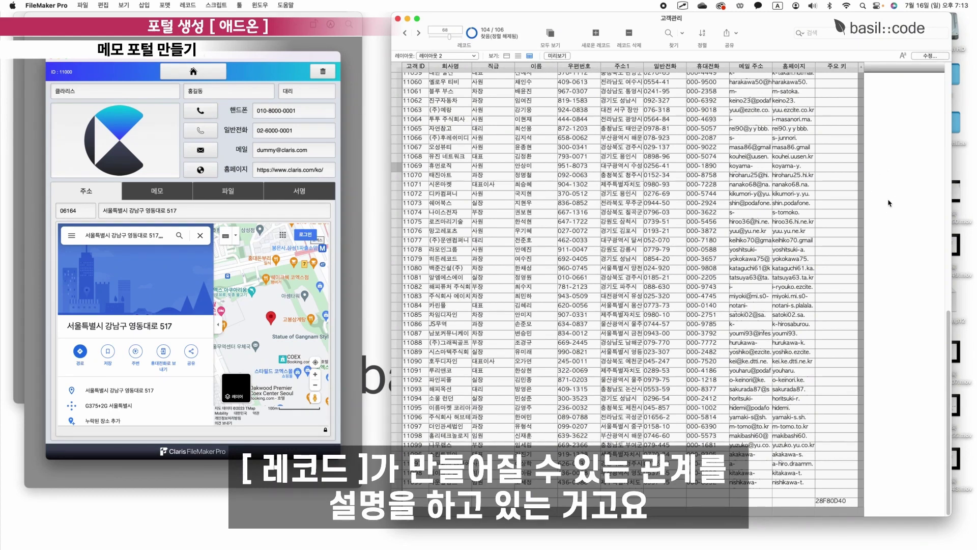
click(843, 149)
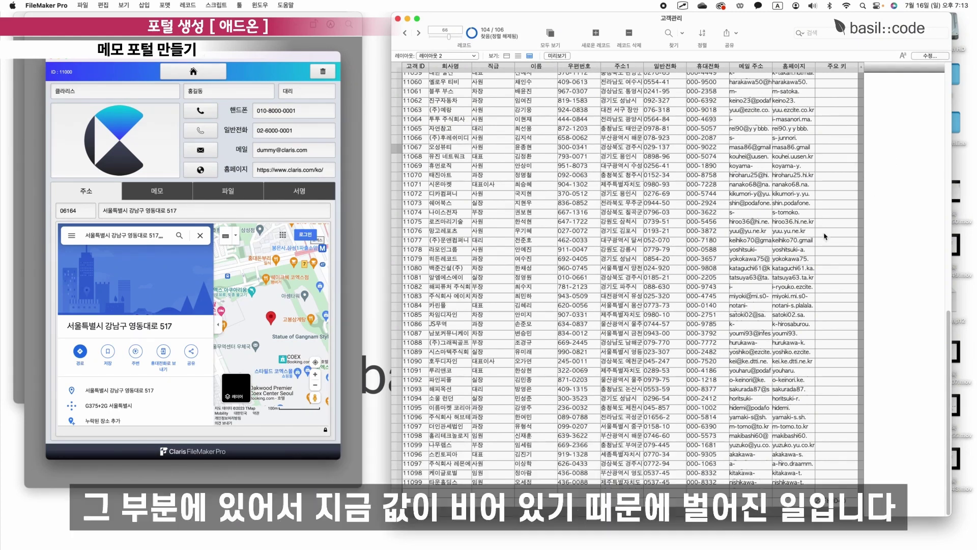
click(829, 203)
click(843, 280)
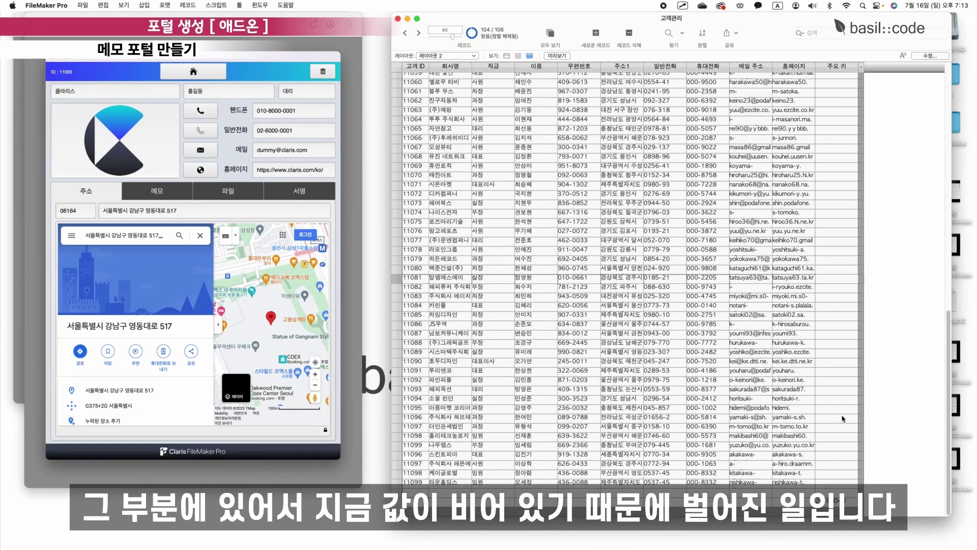
scroll(807, 217, up, 15)
click(849, 81)
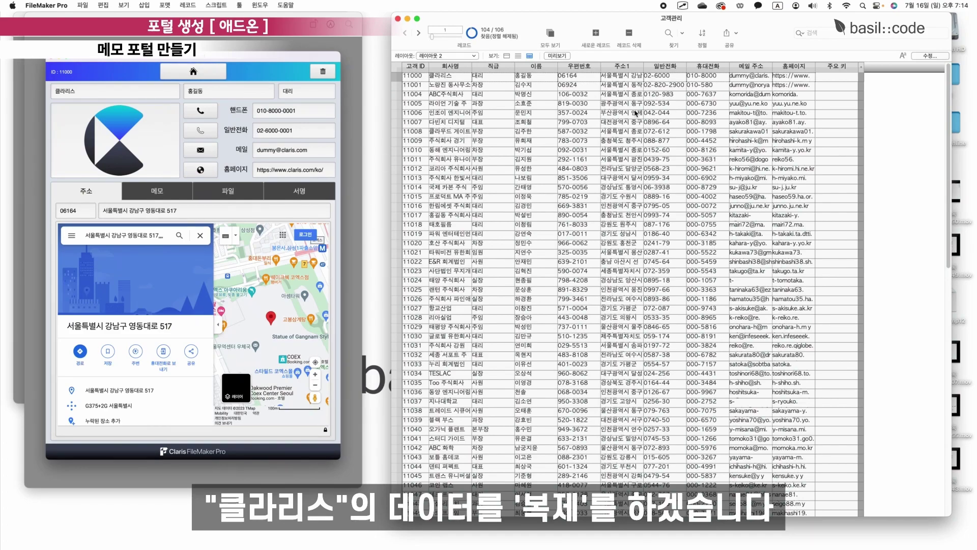
Duplicate the 클라리스 customer record and check its new 주요 키 value.
key(ctrl+d)
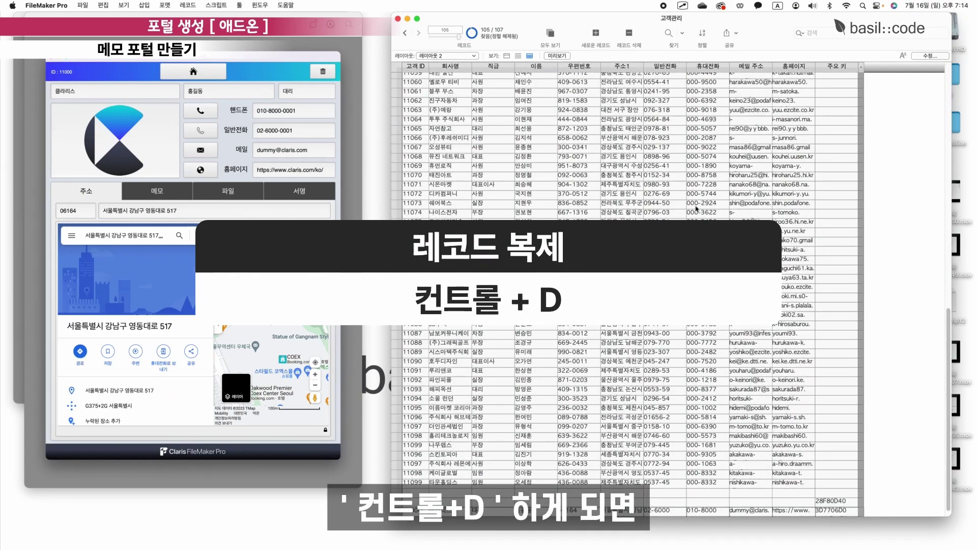
scroll(469, 291, up, 15)
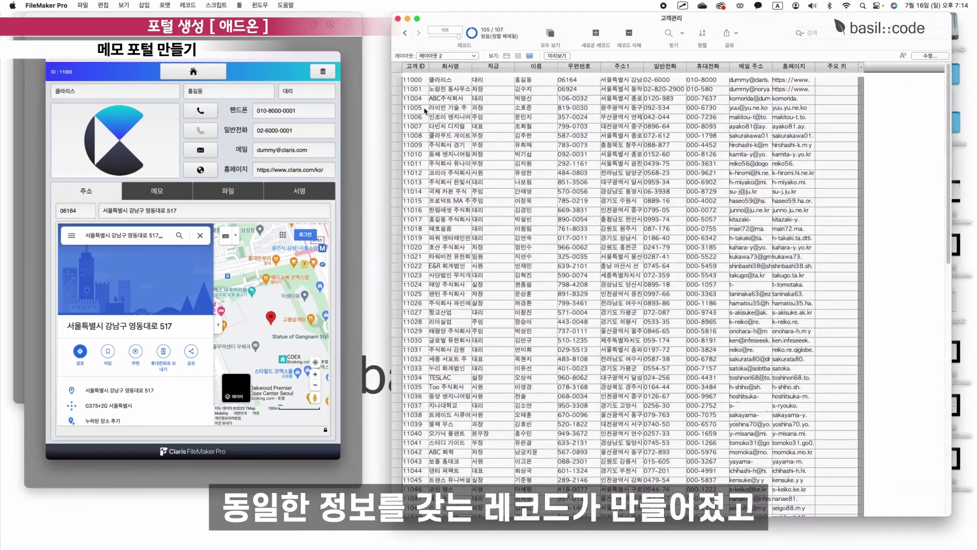
scroll(469, 291, down, 15)
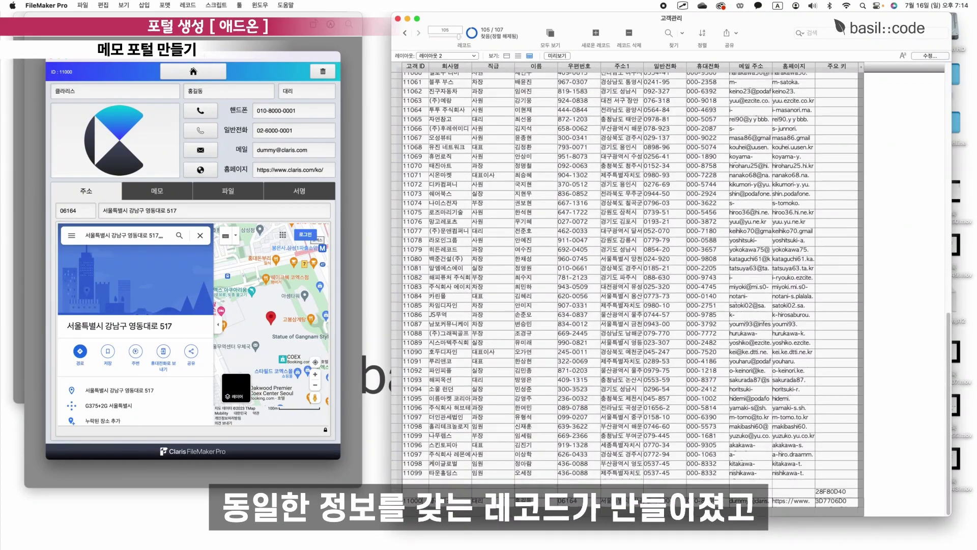
click(837, 502)
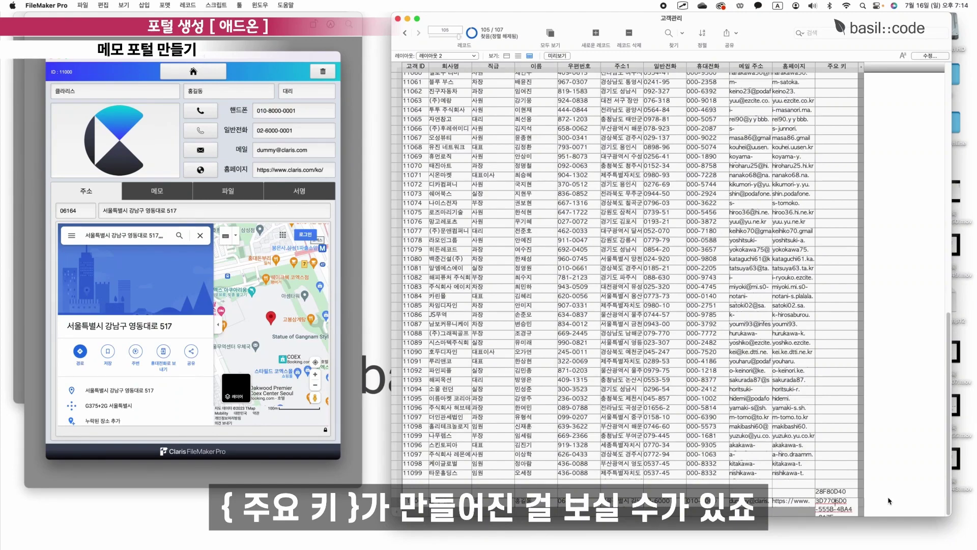
Delete the blank record and check the last record's primary key.
click(849, 493)
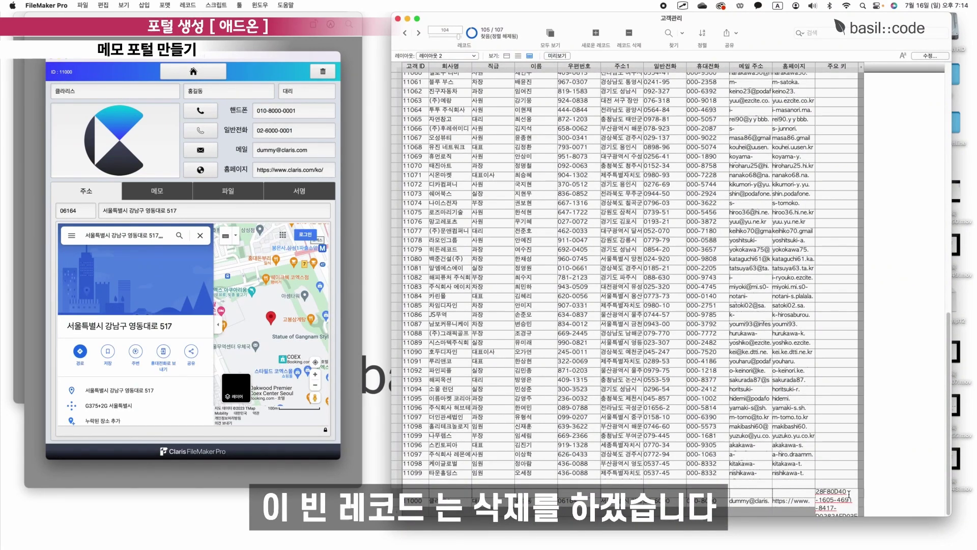
key(super+e)
key(Return)
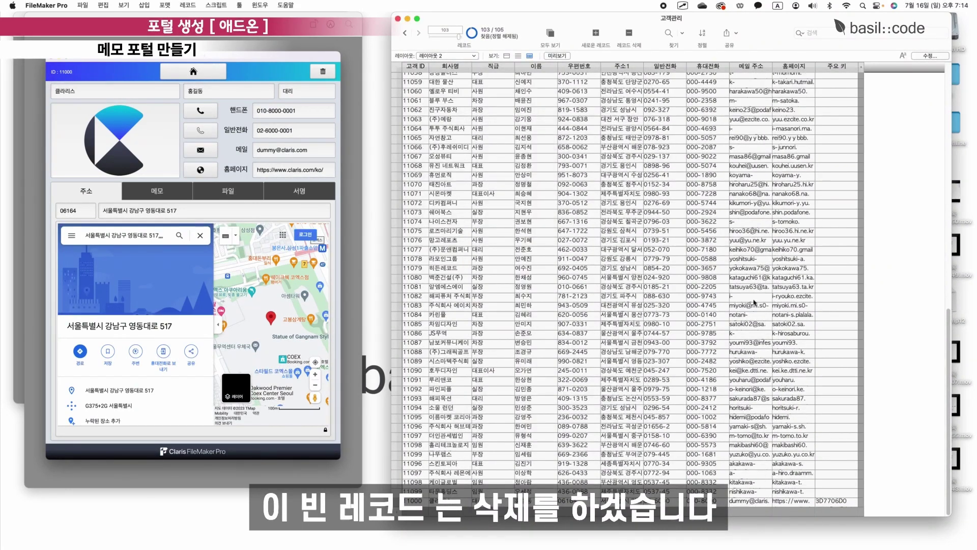
click(848, 504)
click(874, 501)
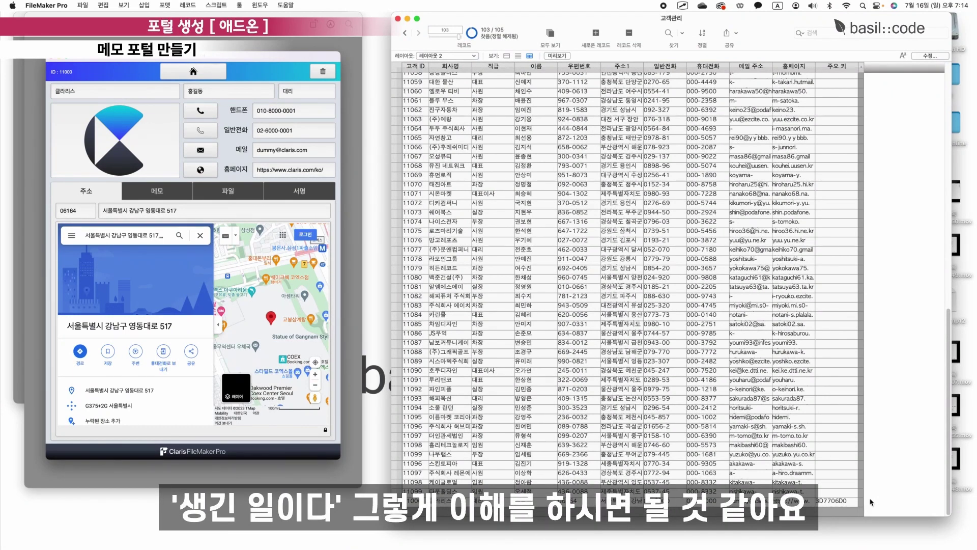
click(457, 56)
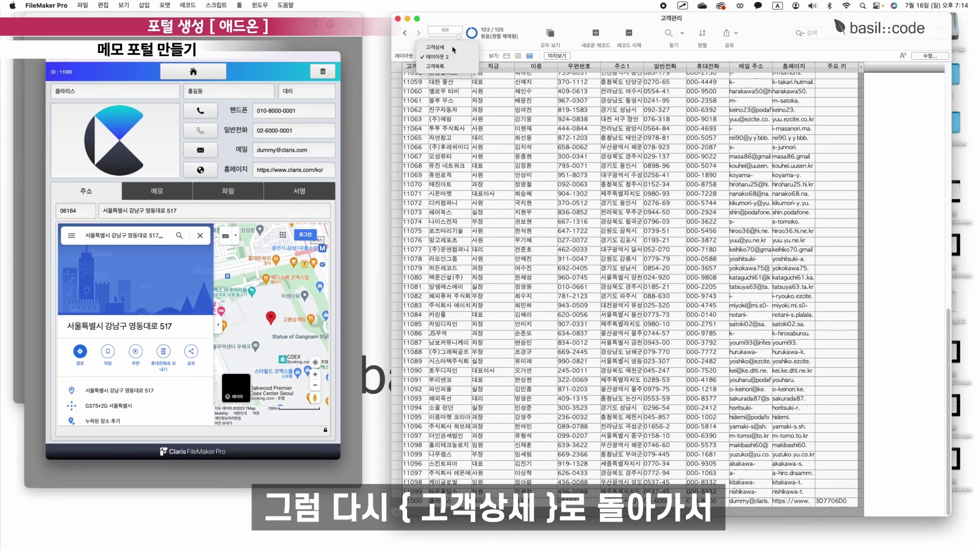
On the 고객상세 layout, enter the memo '온라인 강의' in the 메모 tab's portal.
click(435, 47)
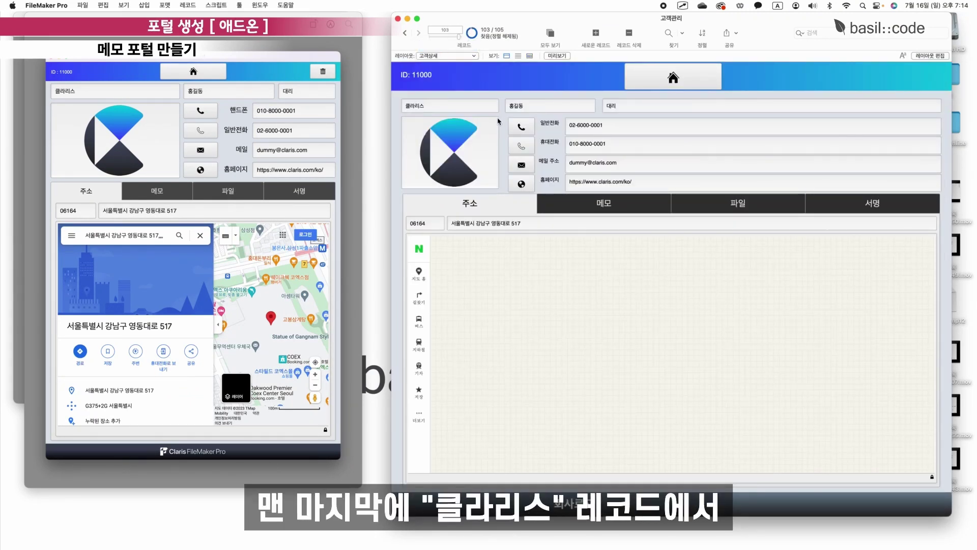
click(631, 202)
click(739, 239)
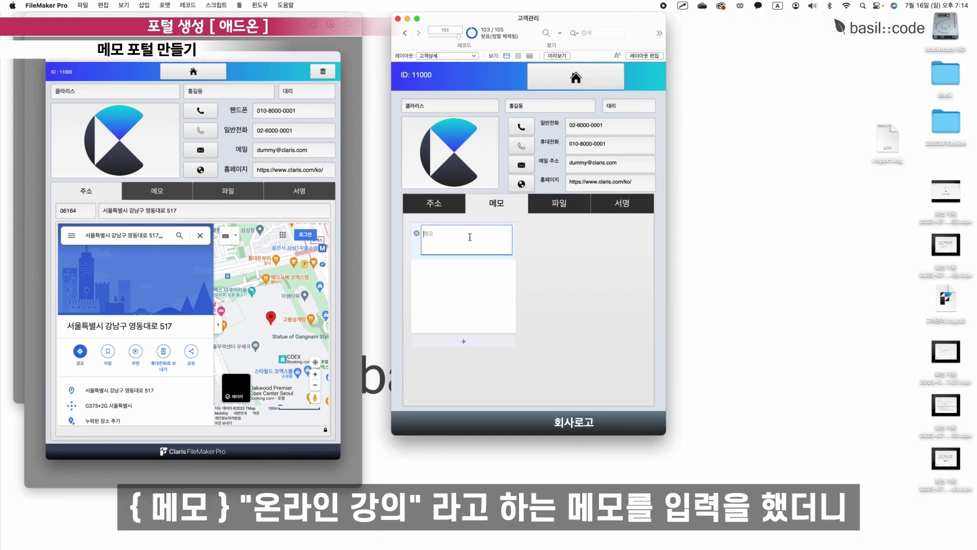
key(ctrl+space)
text(온라인 강의)
key(Tab)
click(526, 294)
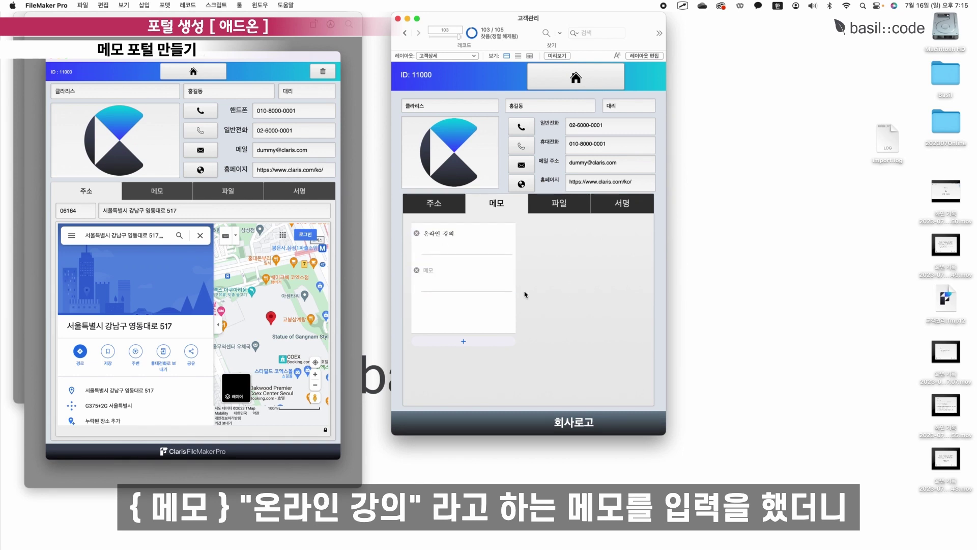
click(473, 285)
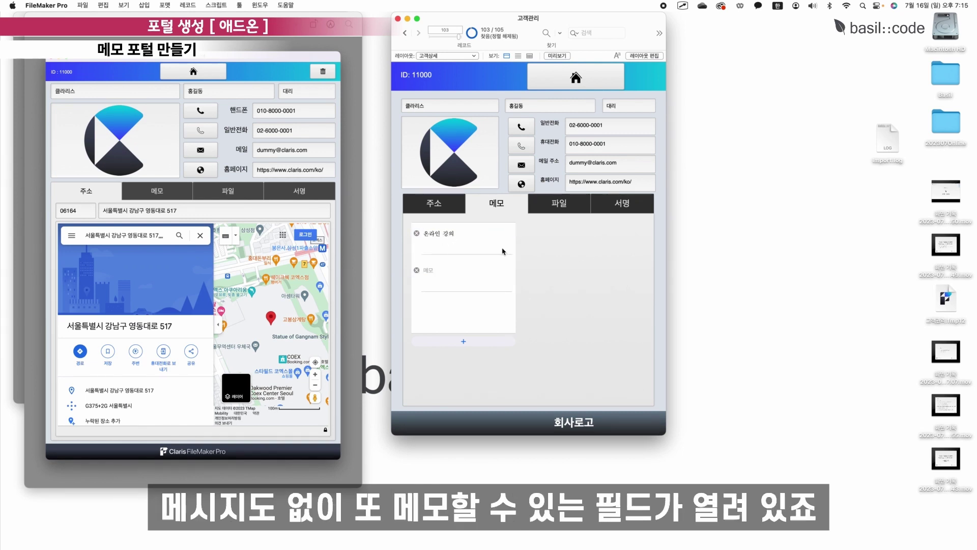
click(542, 310)
click(453, 282)
Enter Layout mode and start a new layout from Manage Layouts.
click(594, 321)
click(643, 55)
click(308, 55)
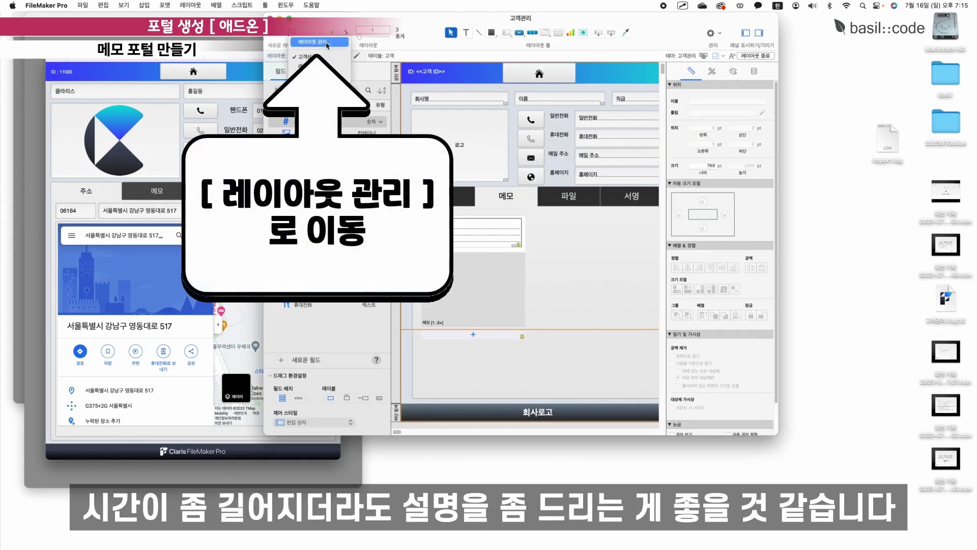
click(326, 42)
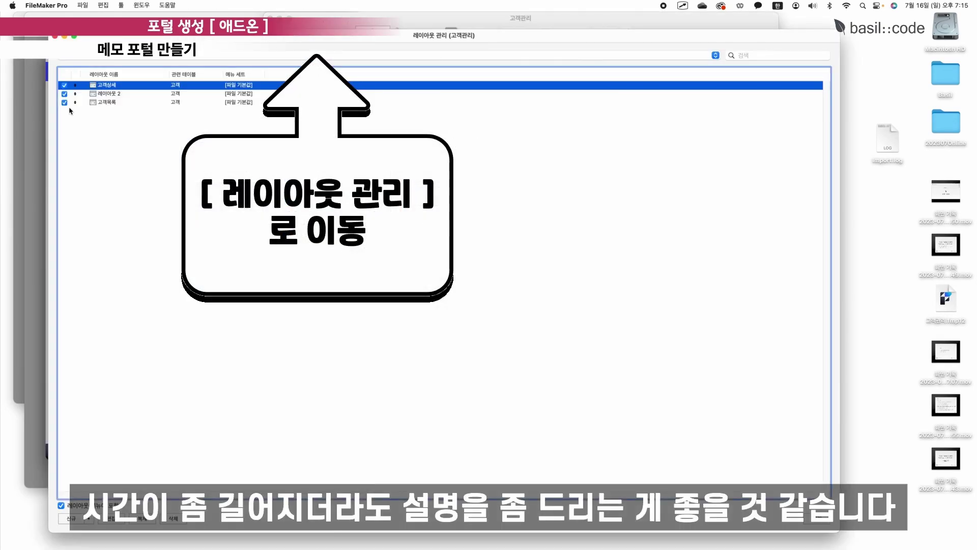
click(71, 518)
Create a computer table layout named 메모 showing records from the 메모 table.
click(463, 195)
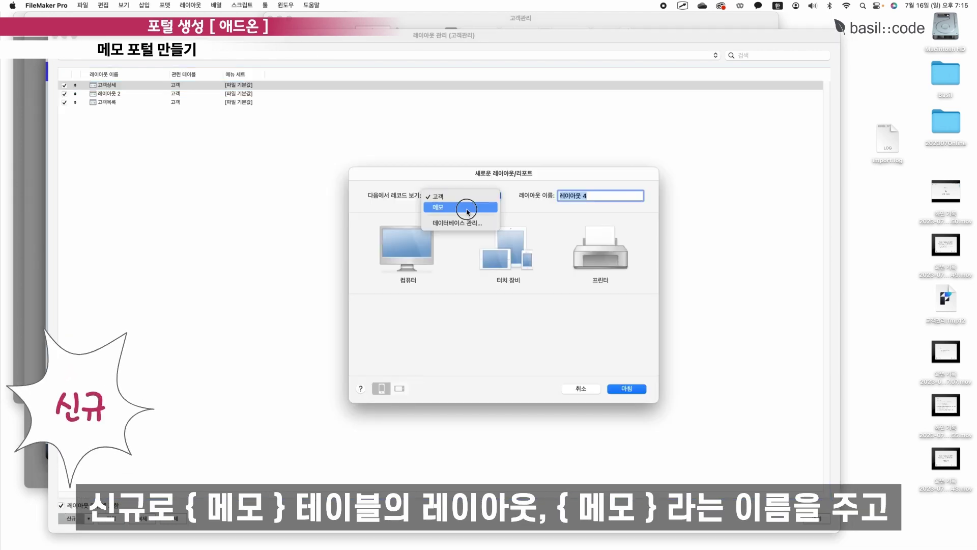
click(417, 210)
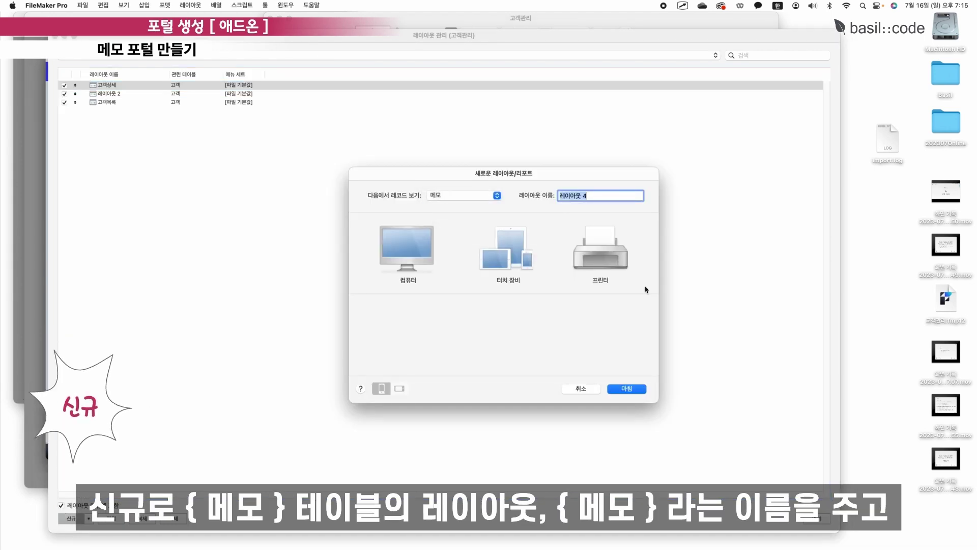
text(메모)
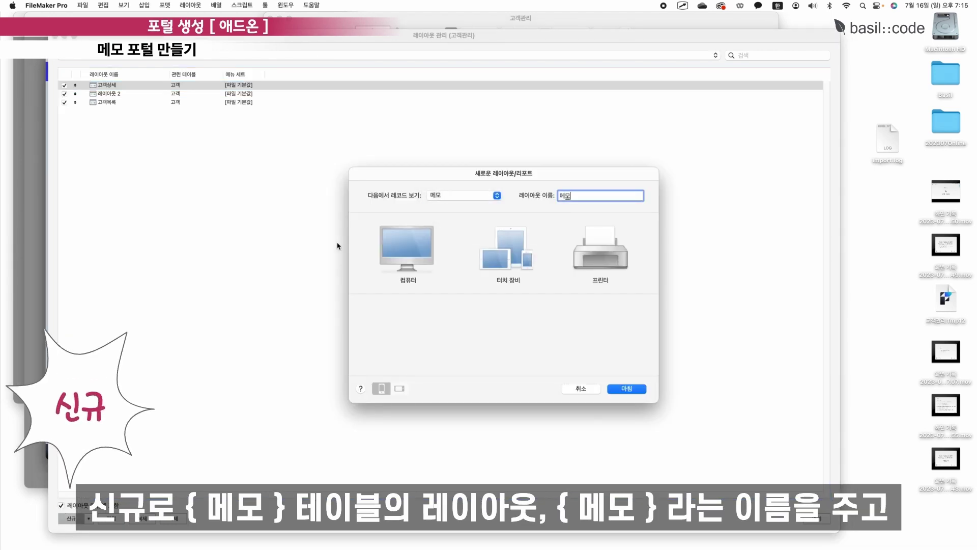
click(407, 247)
click(540, 329)
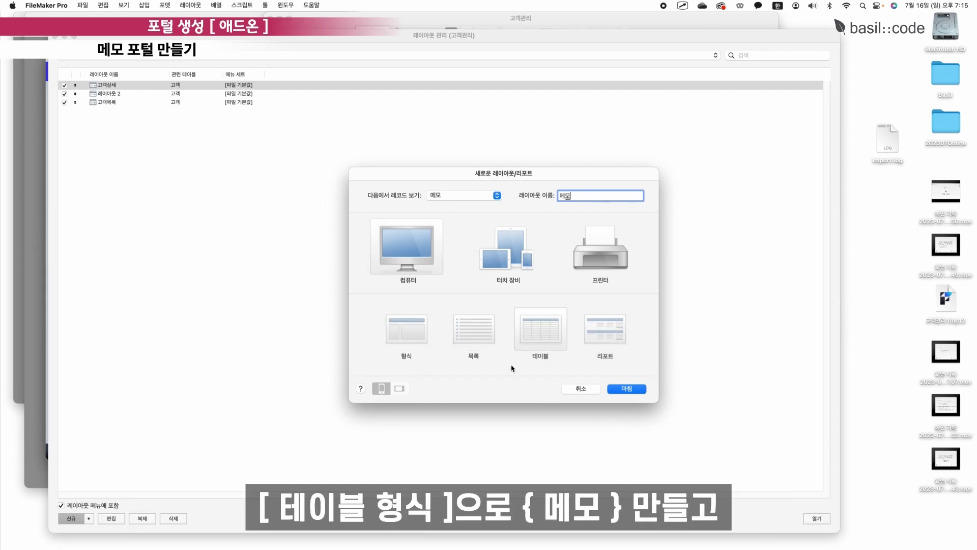
click(626, 389)
click(693, 522)
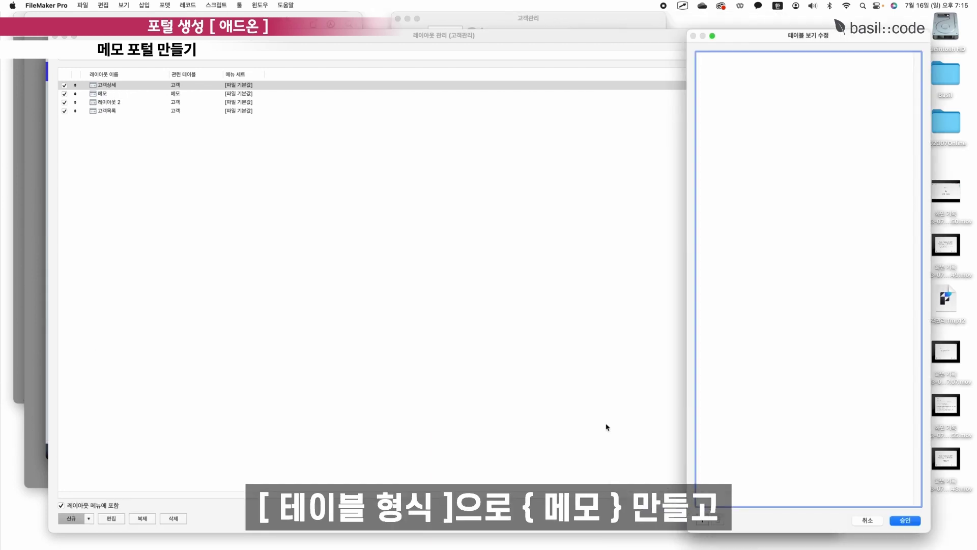
key(Return)
Add all seven 메모 table fields as columns in the 메모 table view.
click(816, 518)
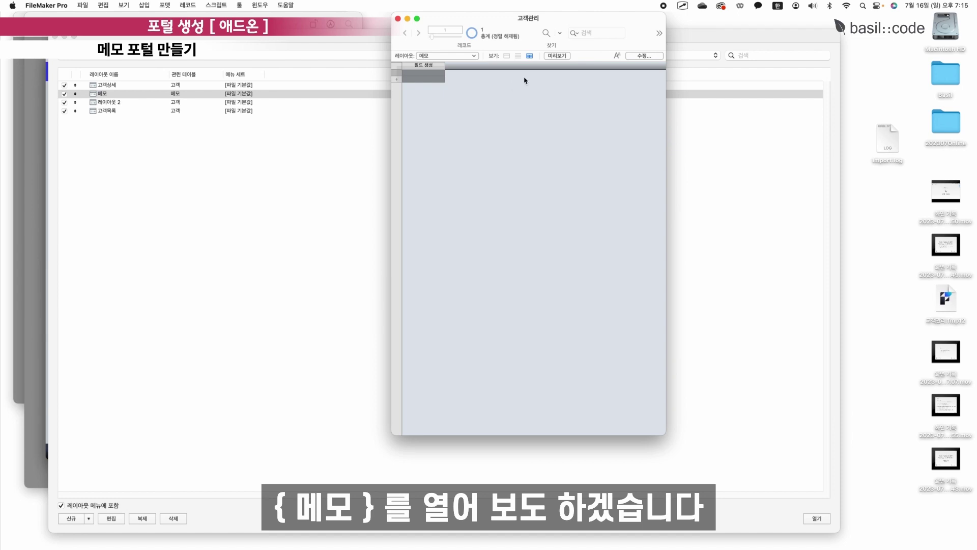
click(644, 56)
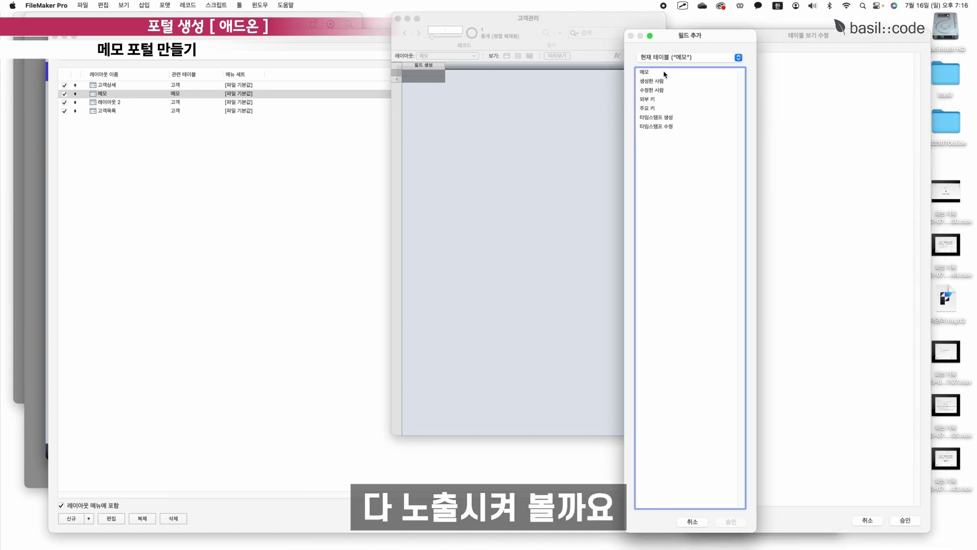
drag(664, 74, 671, 159)
click(729, 520)
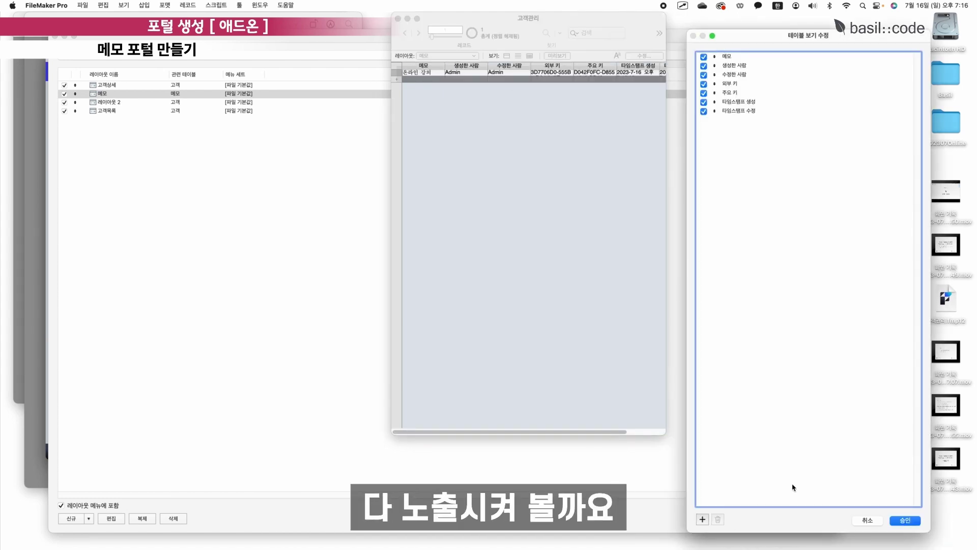
click(911, 520)
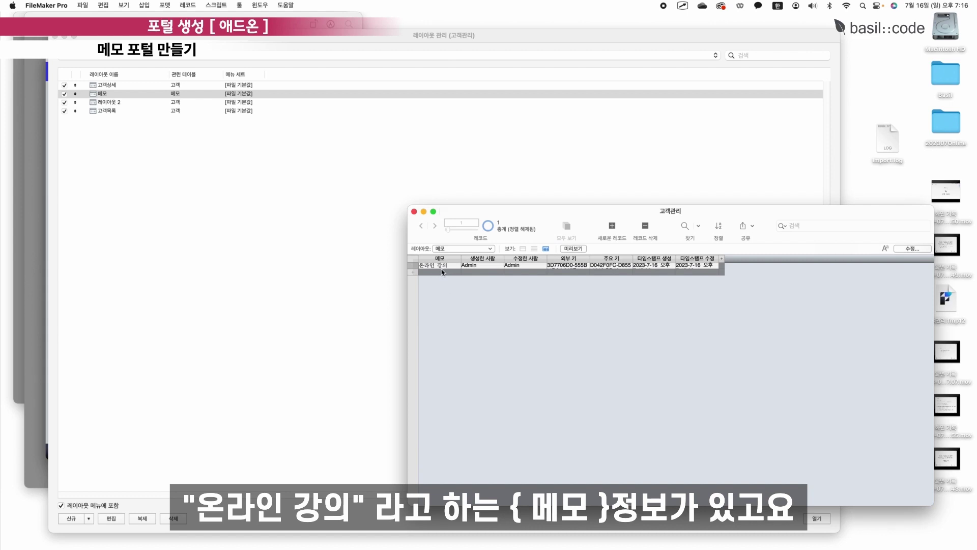
Inspect the 온라인 강의 memo's values and widen the 외부 키 column.
click(438, 269)
click(579, 267)
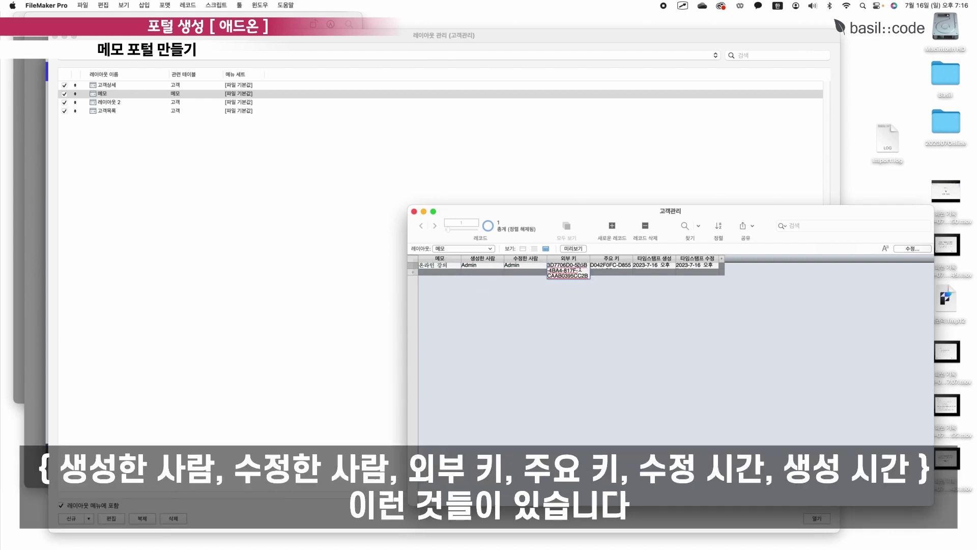
click(611, 269)
click(676, 273)
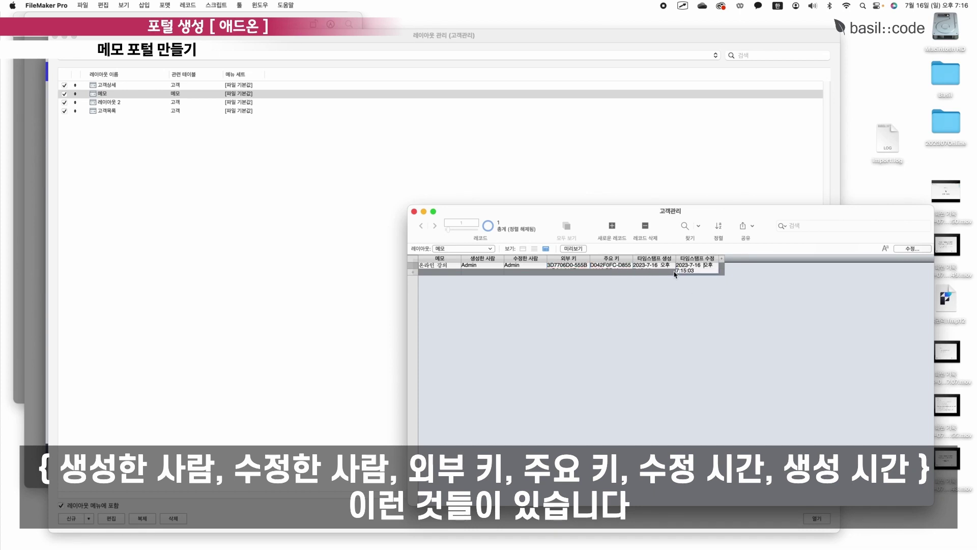
click(653, 306)
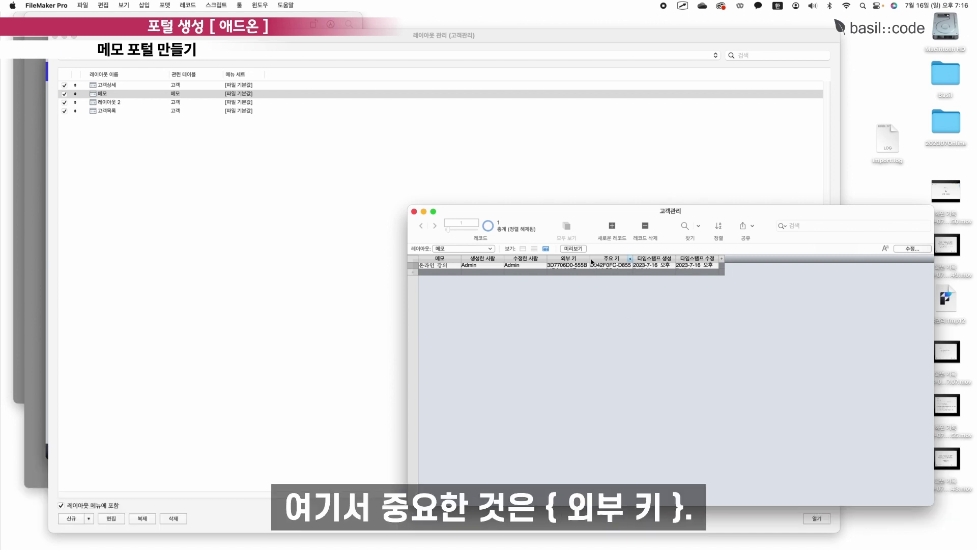
drag(589, 258, 631, 259)
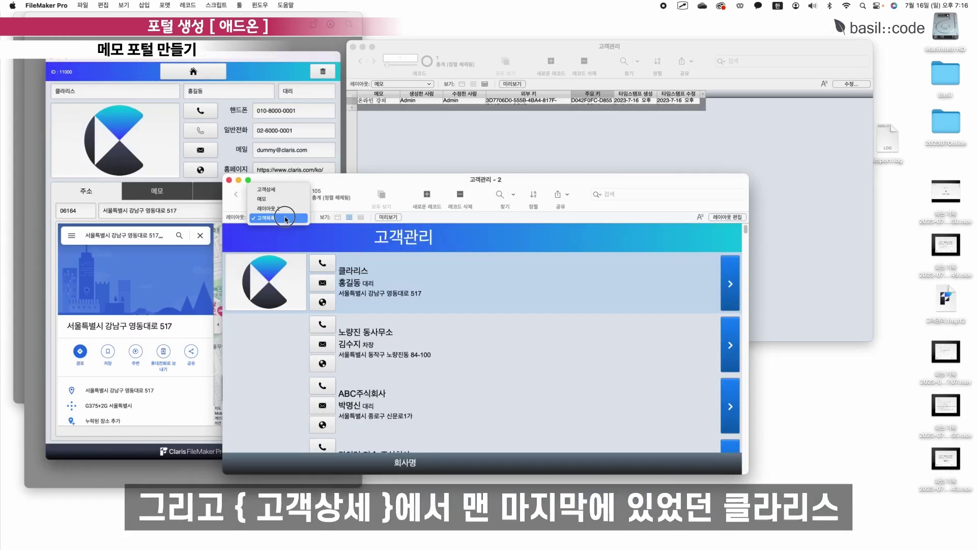
click(280, 216)
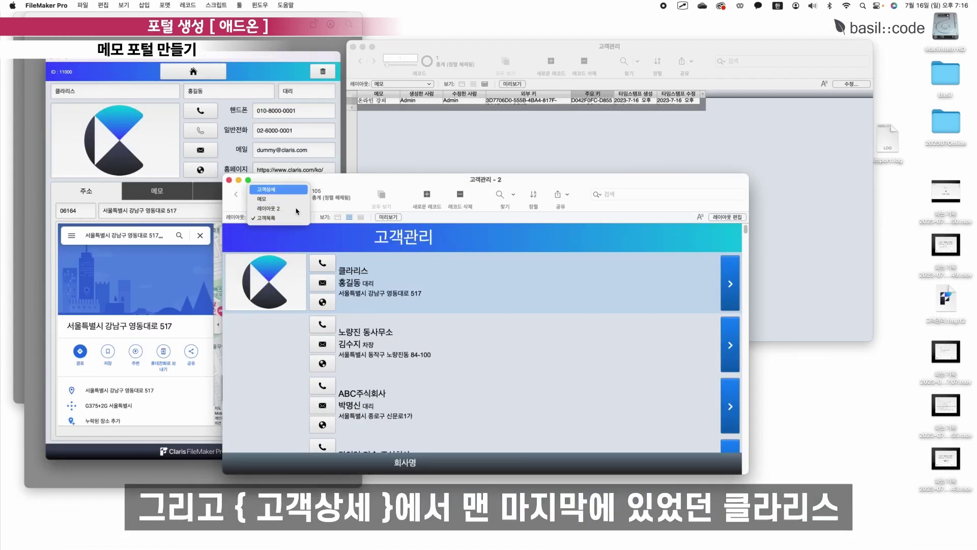
Go to customer record 105 and add a 주요 키 column to the customer table view.
click(264, 199)
drag(264, 198, 295, 189)
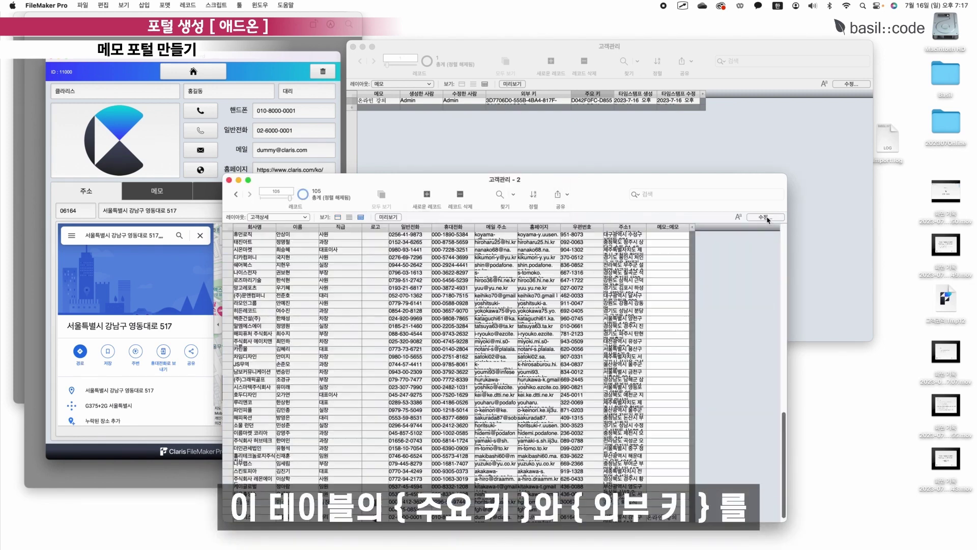
click(767, 218)
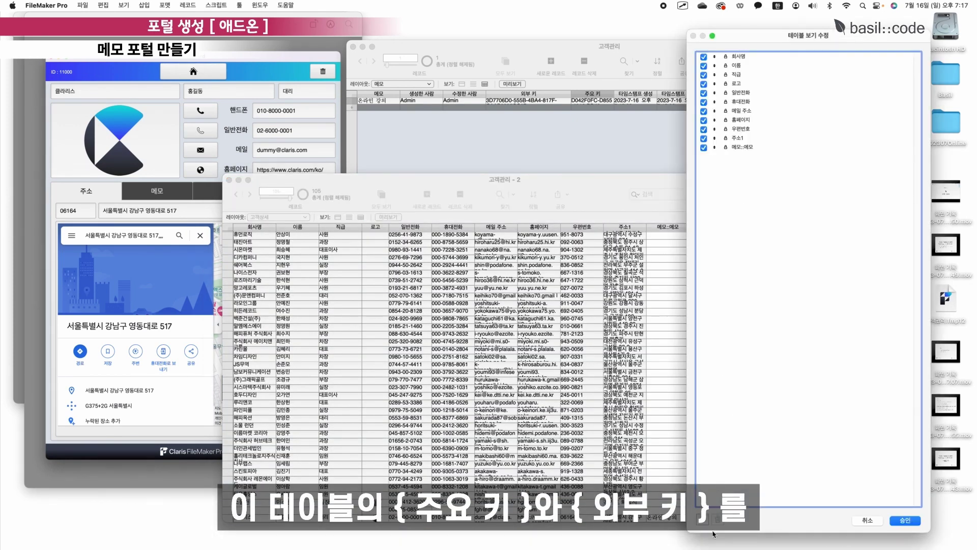
click(703, 519)
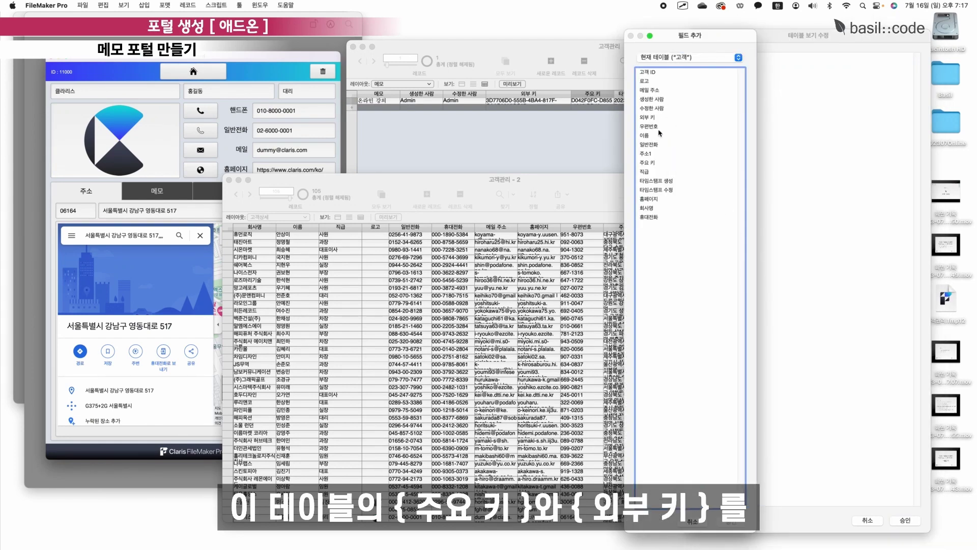
click(656, 163)
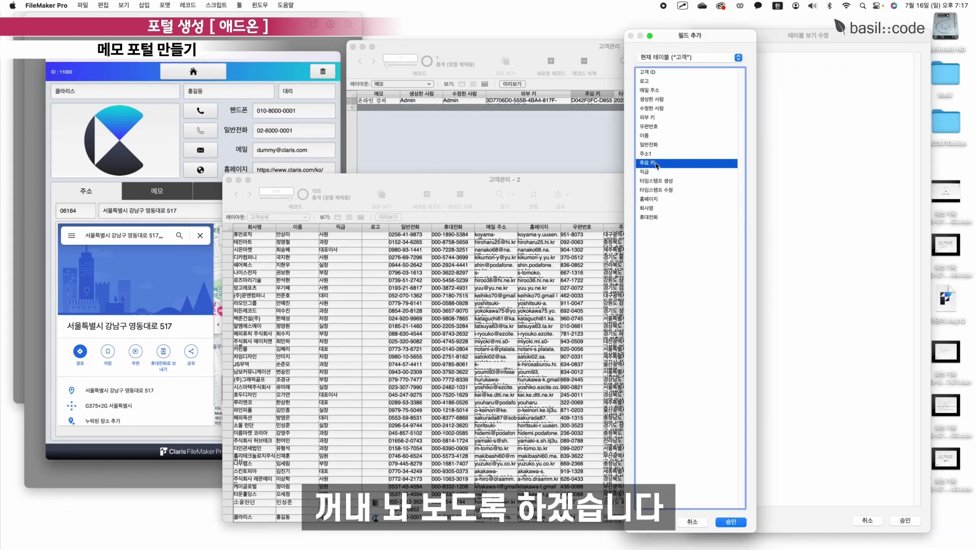
click(731, 521)
click(905, 519)
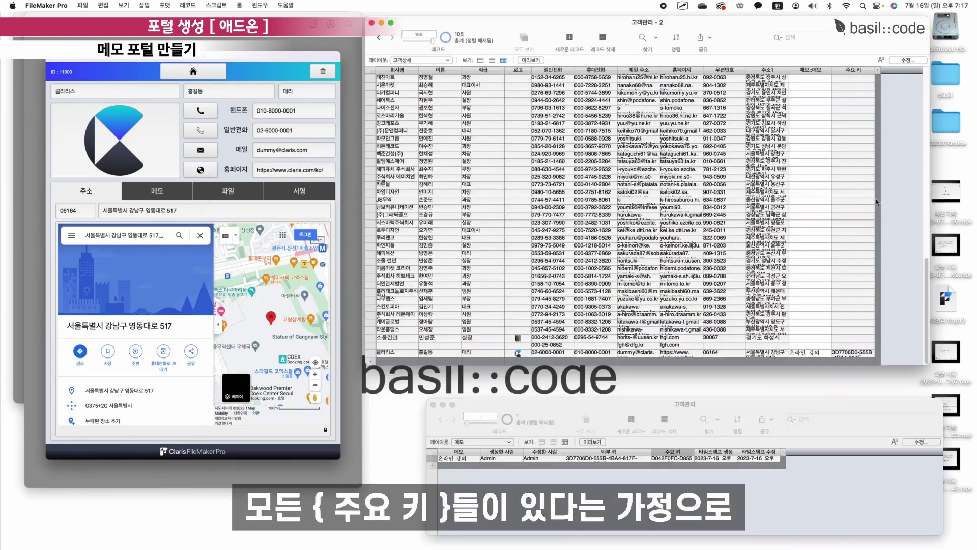
Compare the customer's 주요 키 with the memo's 외부 키 and open Manage Database.
click(854, 215)
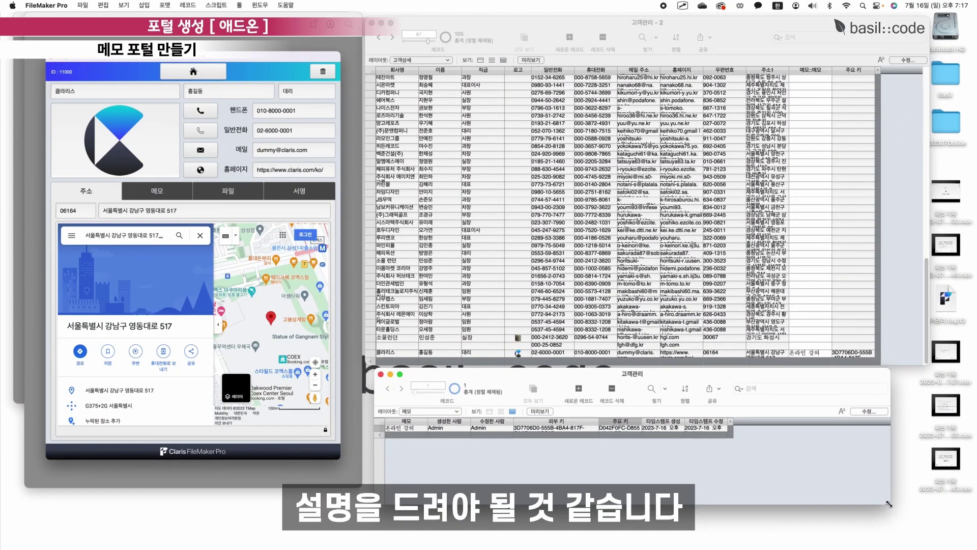
drag(880, 514, 934, 532)
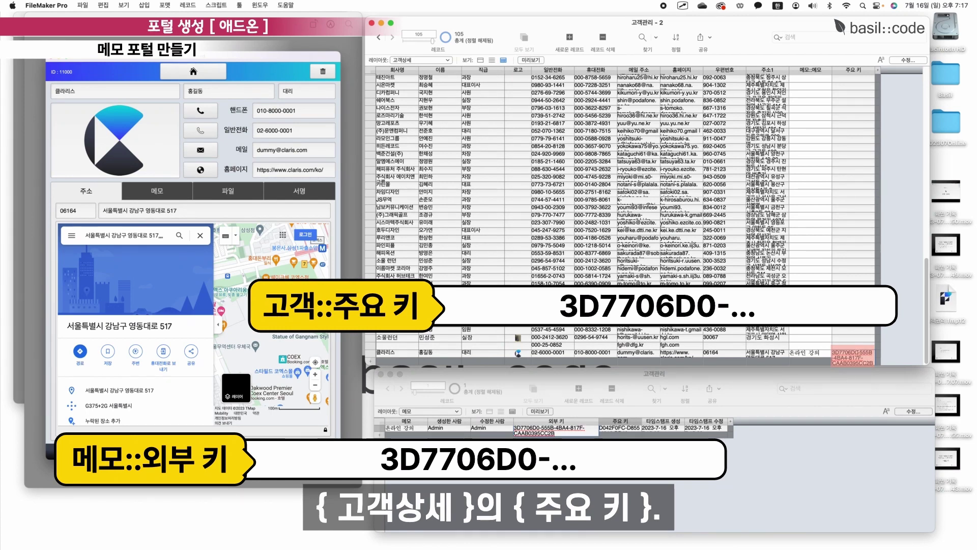
click(556, 429)
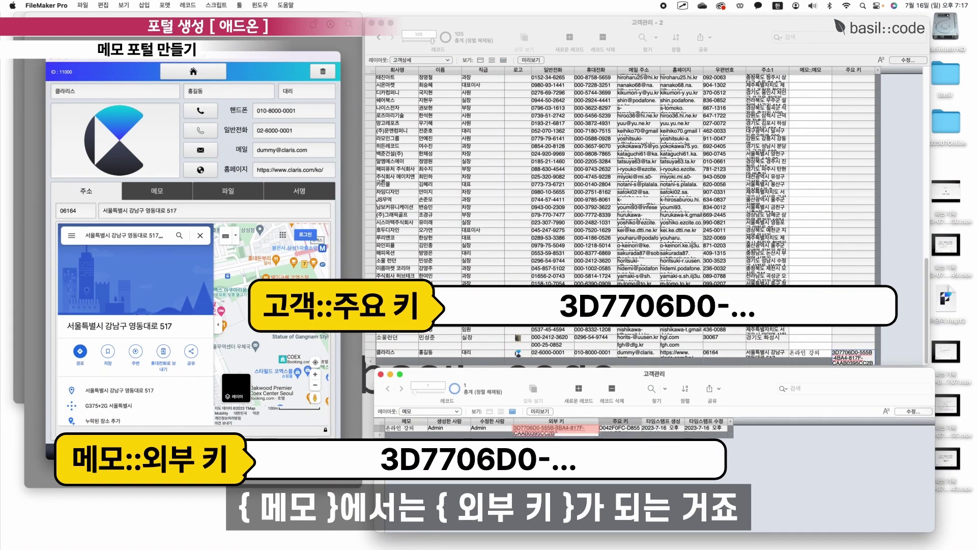
key(super+shift+d)
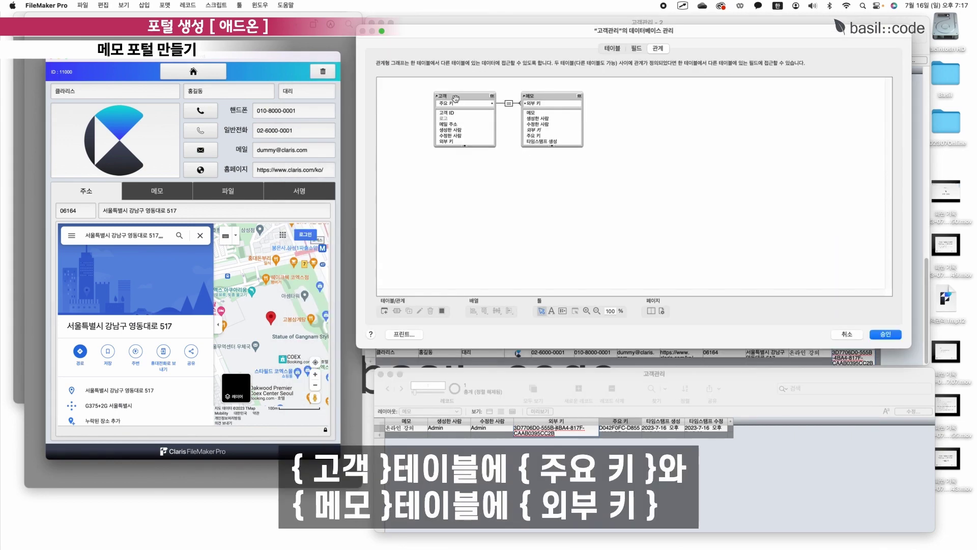
Drag 고객::주요 키 onto 메모::외부 키 in the relationships graph.
click(454, 104)
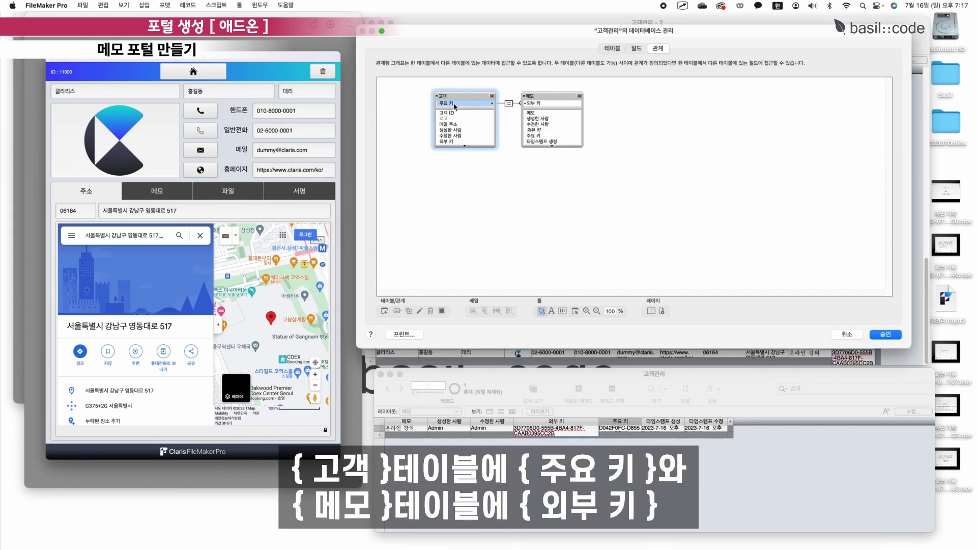
drag(453, 104, 541, 104)
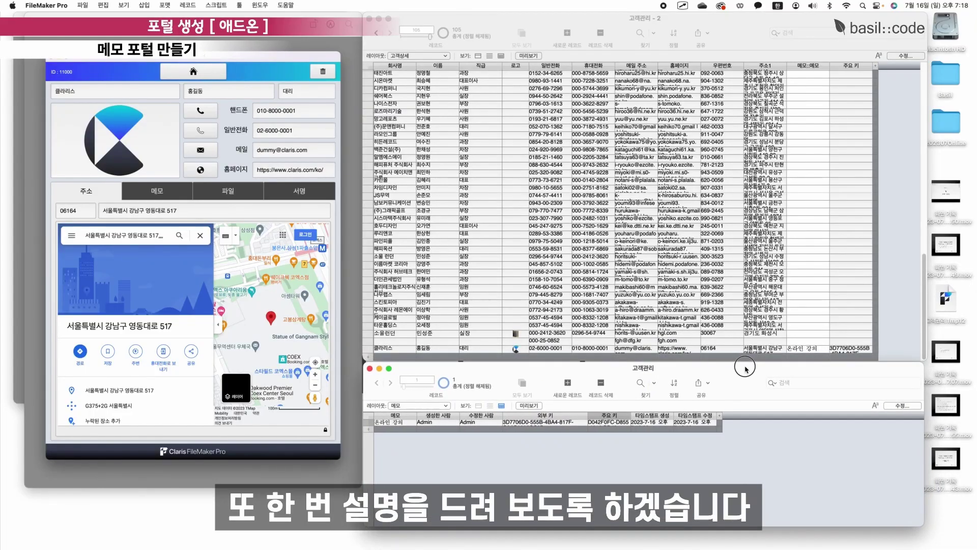
Open a third window on the customer file and dismiss the warning.
drag(923, 524, 937, 546)
click(895, 356)
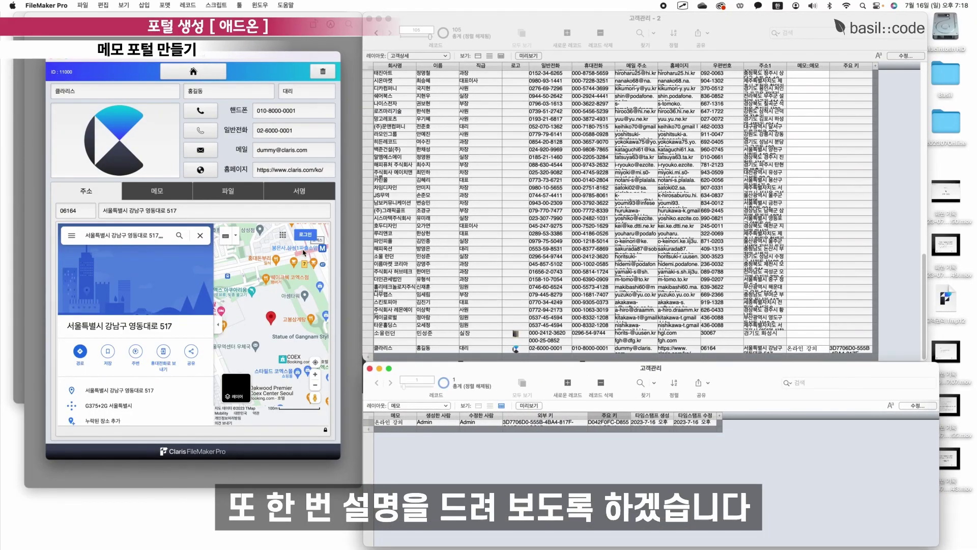
click(260, 5)
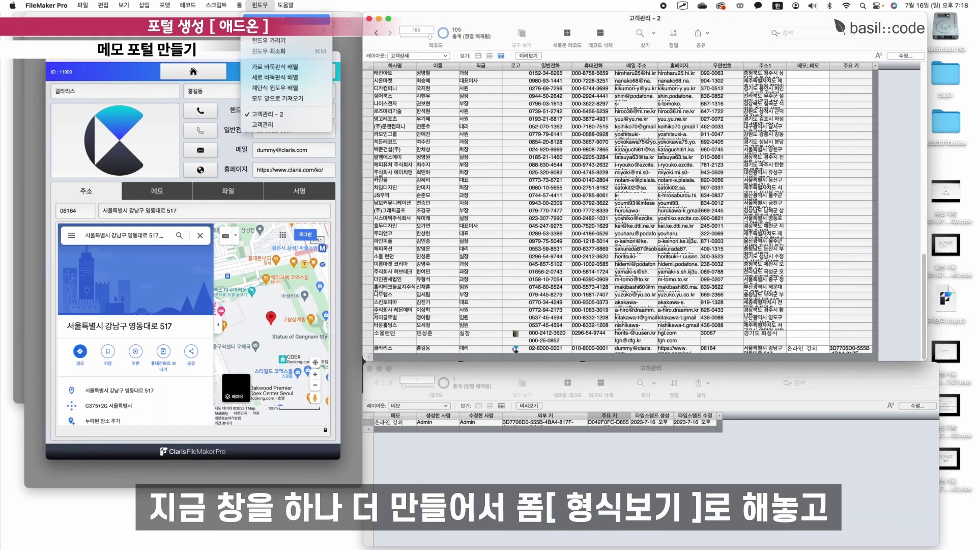
click(285, 20)
key(Return)
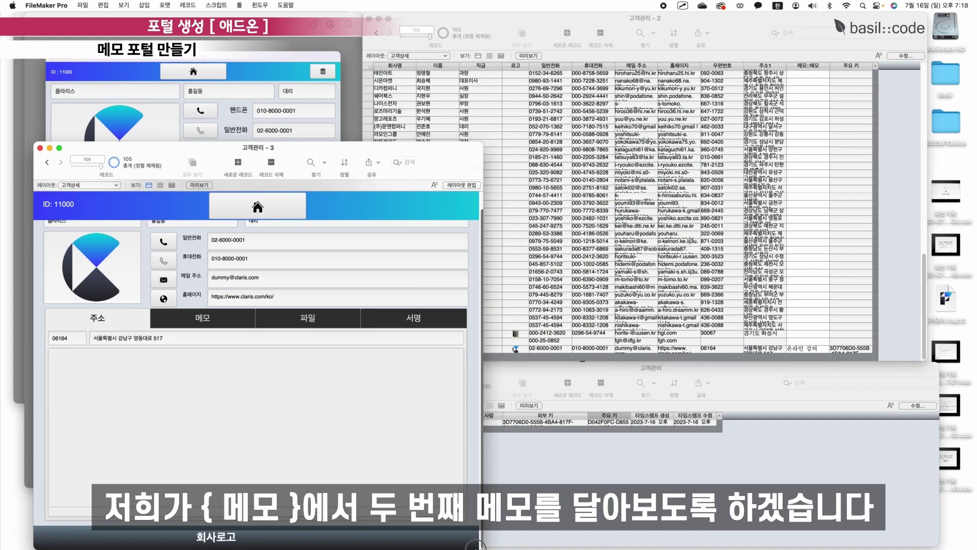
Add a second memo '포털 설명' in the customer's 메모 tab portal and commit it.
click(194, 320)
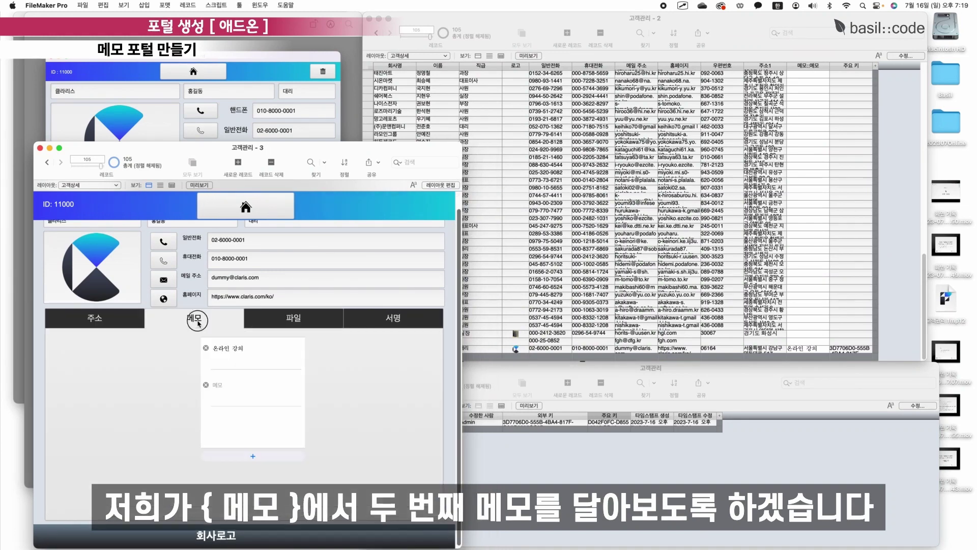
click(238, 392)
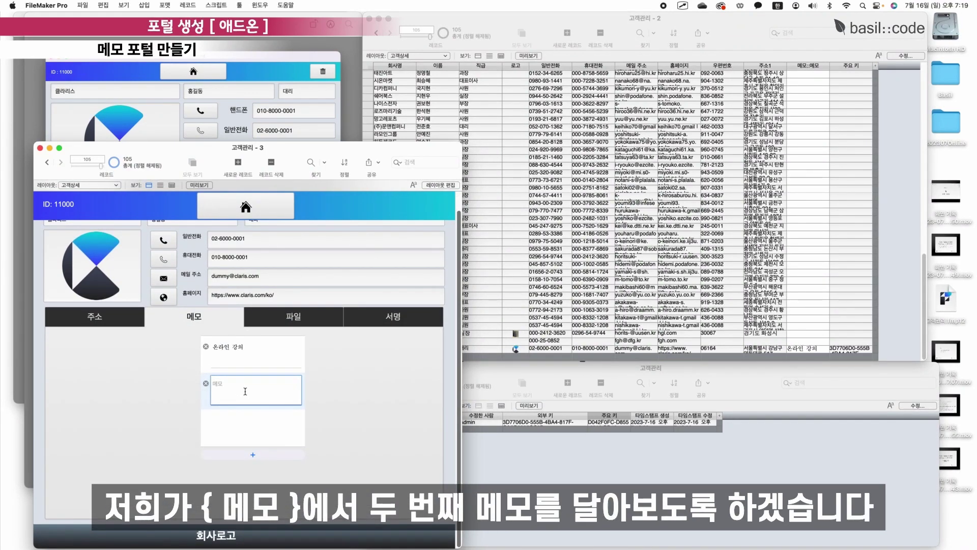
text(포털)
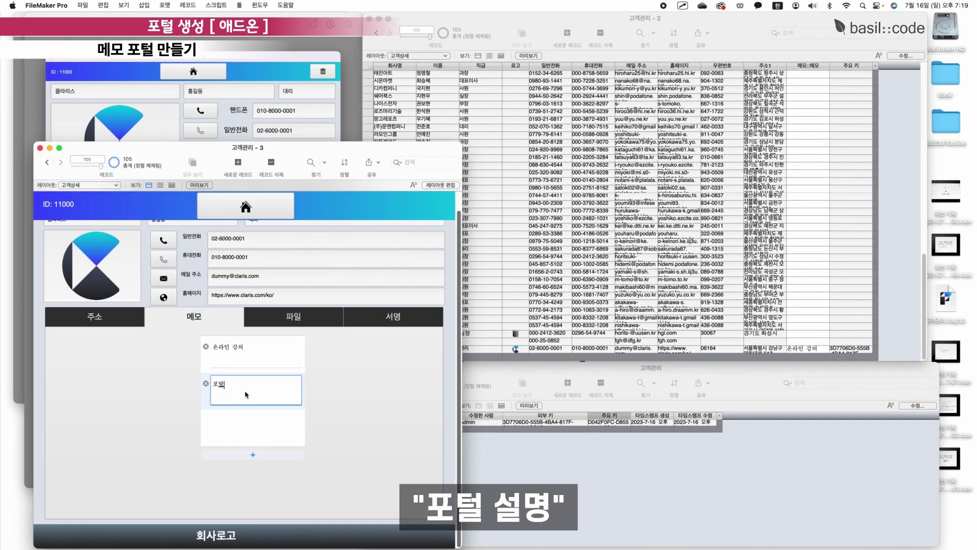
text( 설명)
click(611, 367)
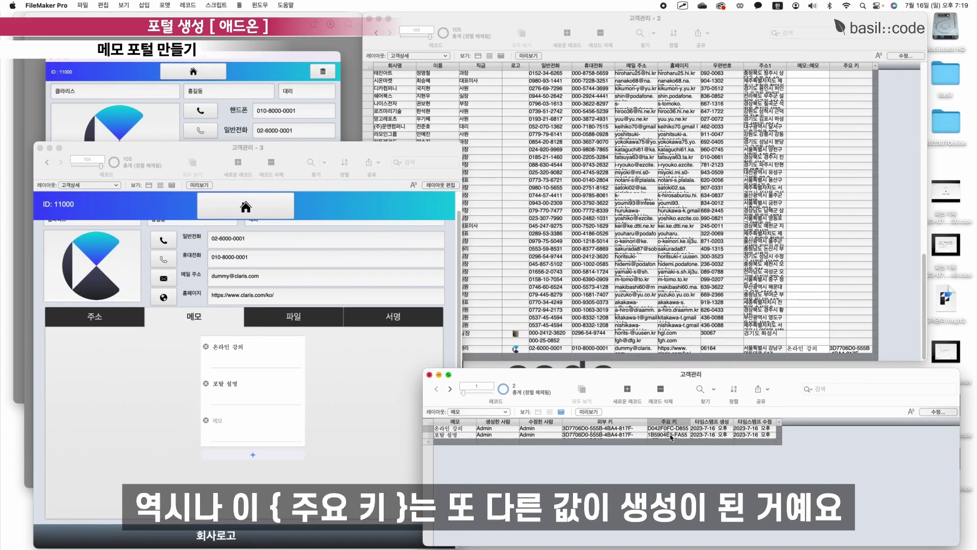
Check the new memo's 주요 키 and 외부 키 values in the memo table.
click(668, 437)
click(664, 429)
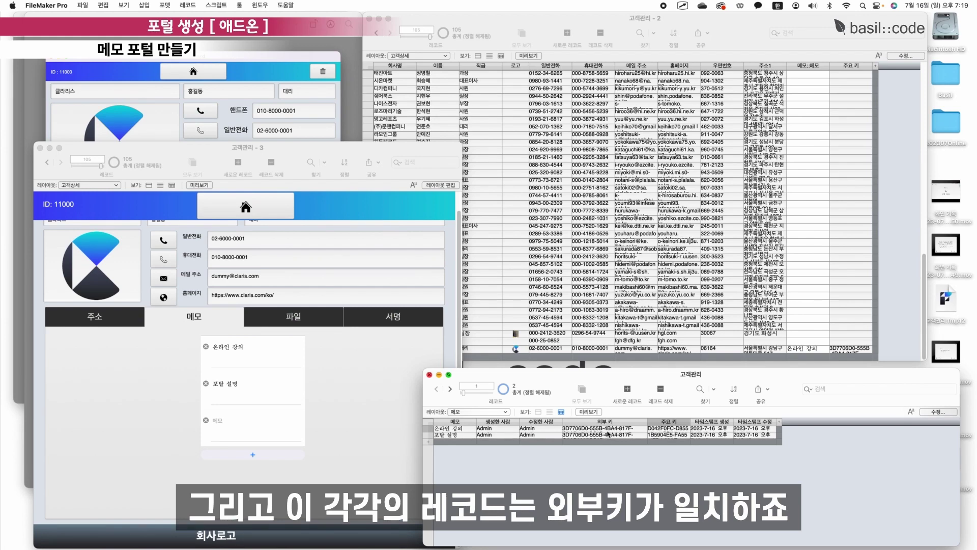
click(607, 434)
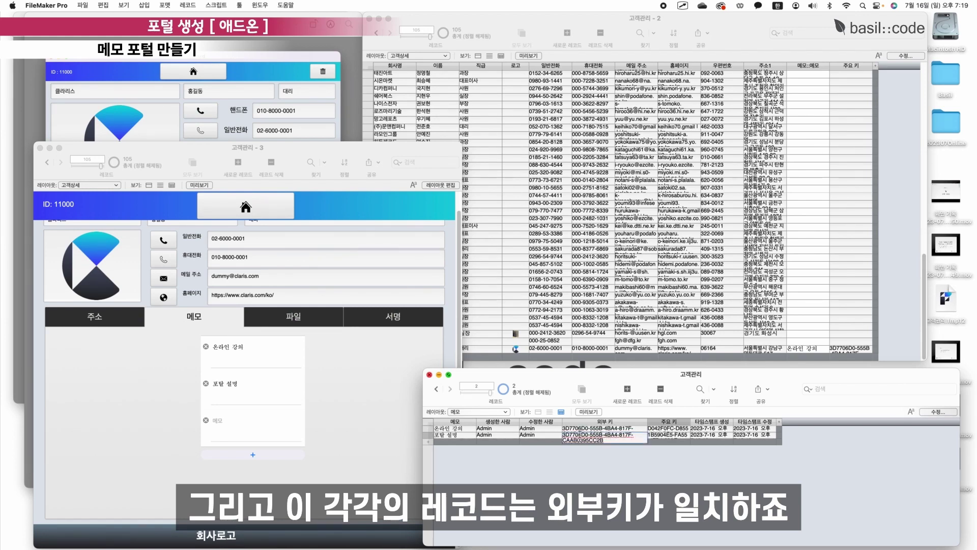
click(800, 350)
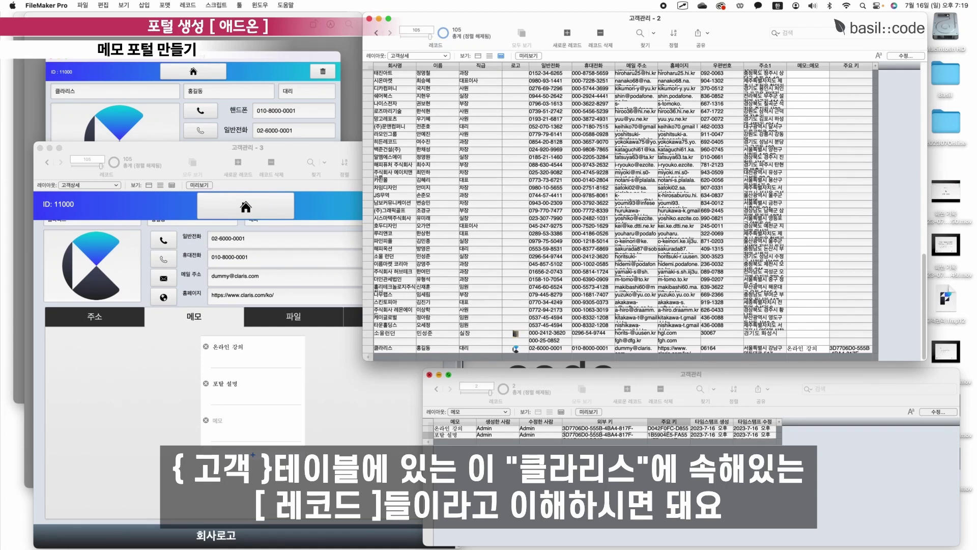
click(597, 429)
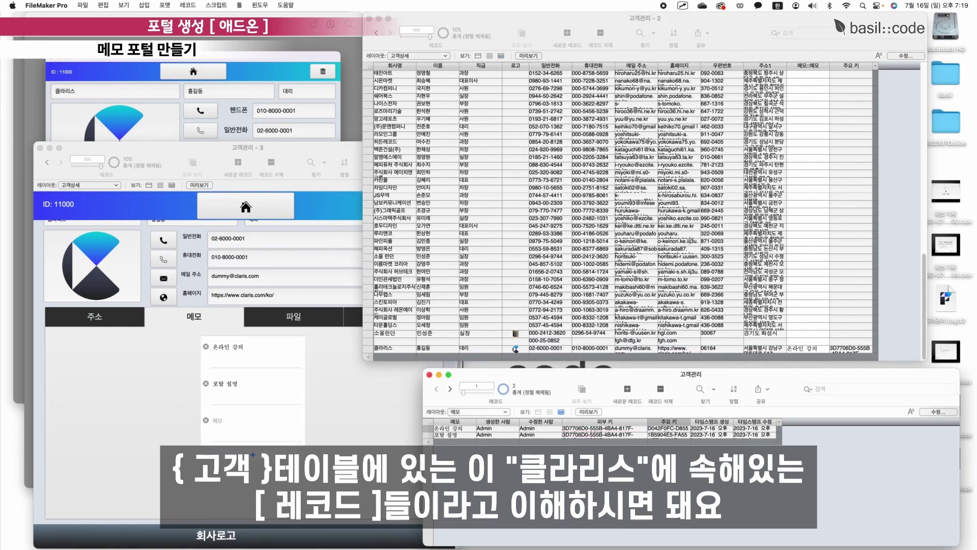
click(81, 406)
Duplicate the 타운홀딩스 customer record and delete the original.
click(46, 164)
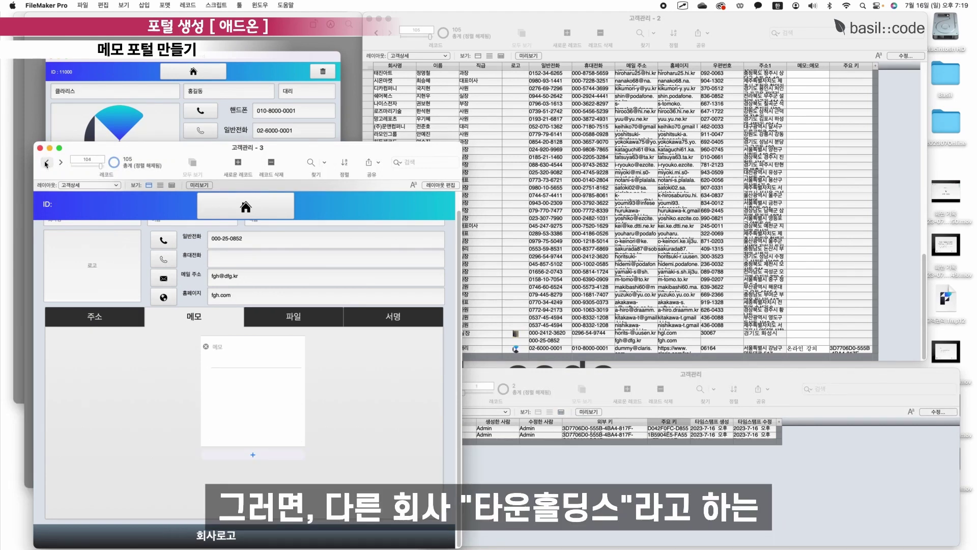
click(46, 163)
click(46, 163)
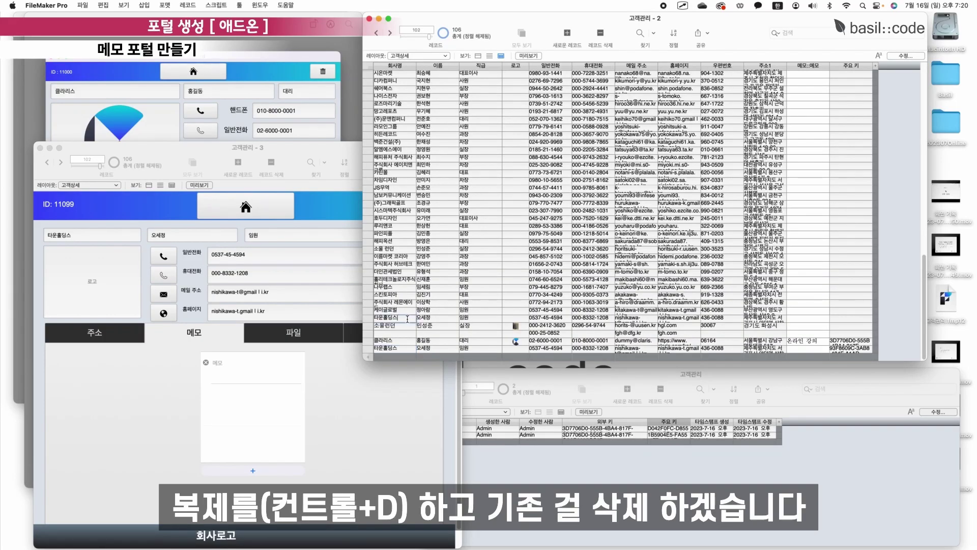
key(super+e)
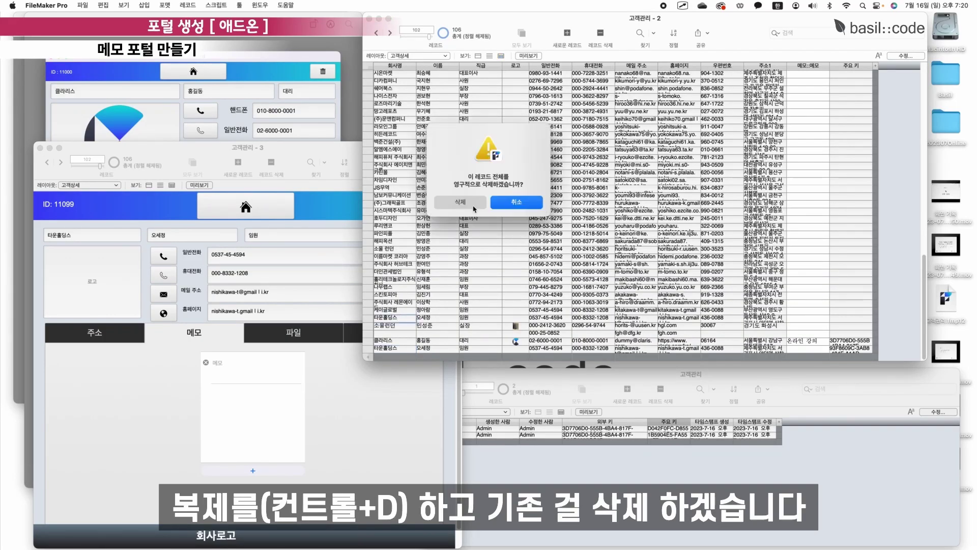
key(Return)
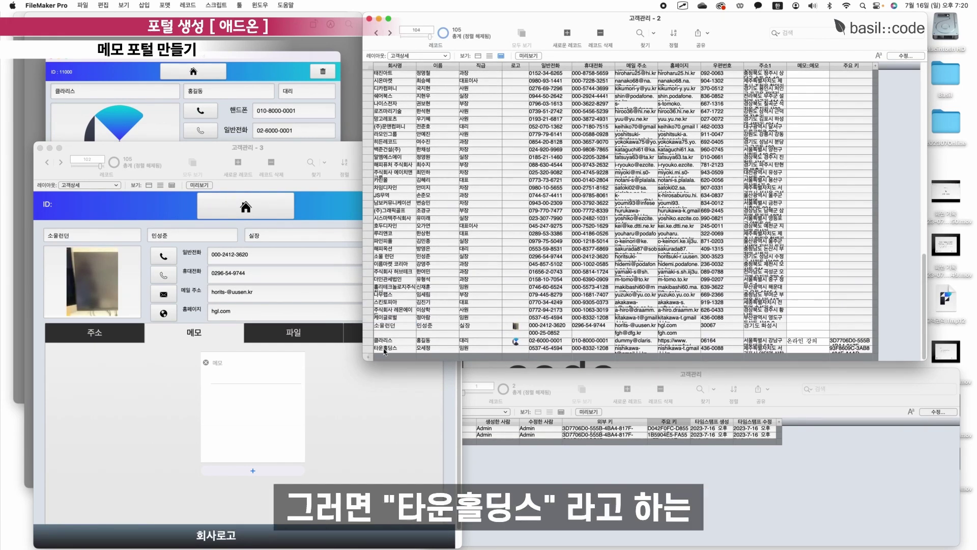
Check the copy's 주요 키 and add the memo '타운홀딩스 테스트' to its portal.
click(401, 348)
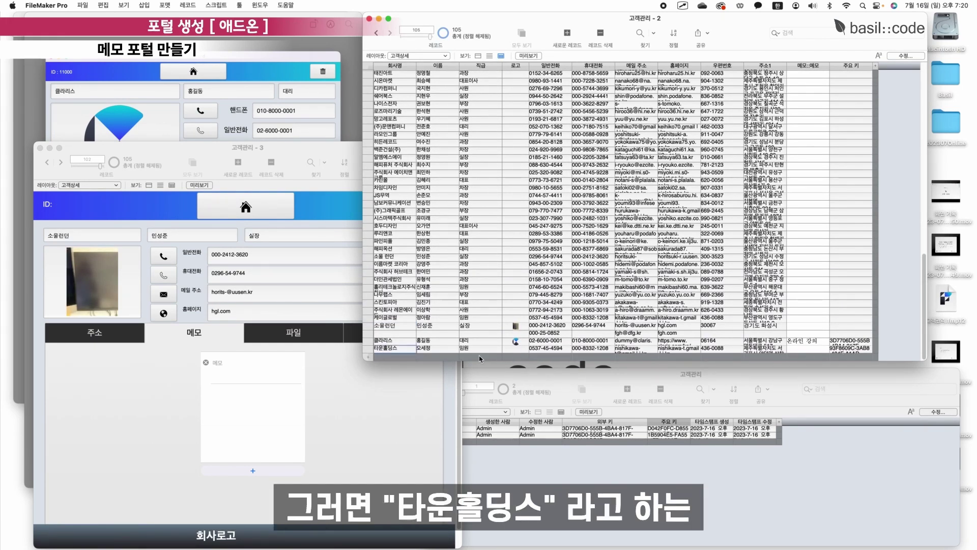
click(854, 350)
click(885, 351)
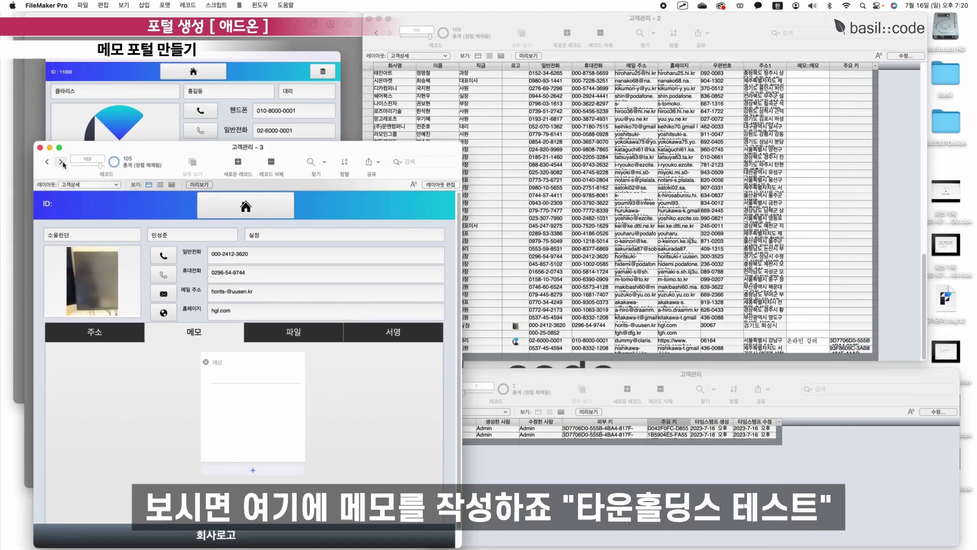
click(62, 163)
click(61, 162)
click(61, 162)
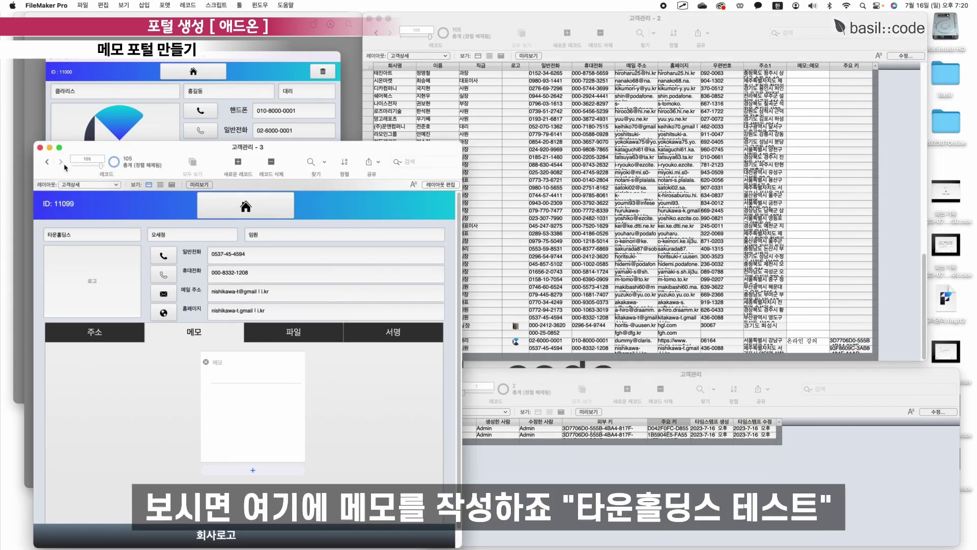
click(237, 375)
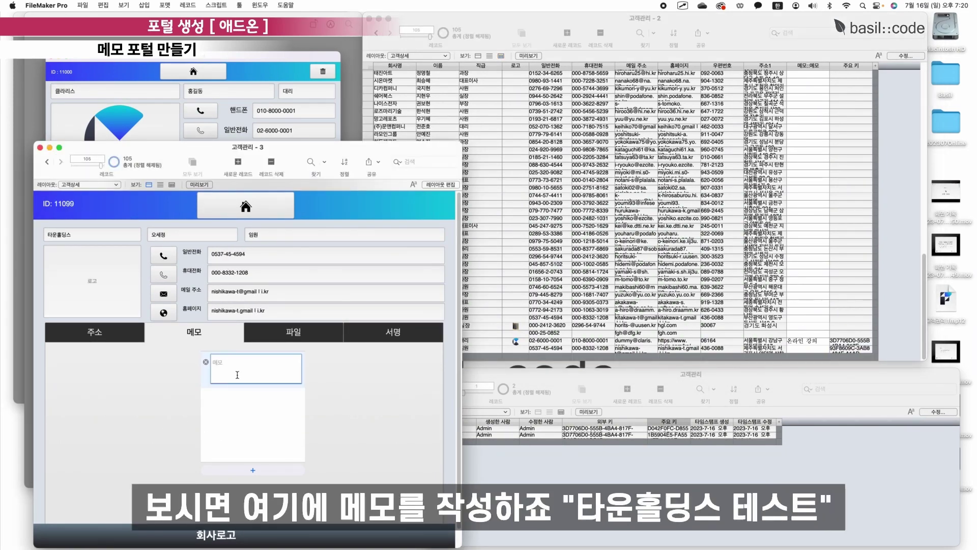
text(타운홀딩스 테스트)
click(355, 380)
Inspect the new memo's 외부 키 in the memo table and open Manage Database.
click(517, 456)
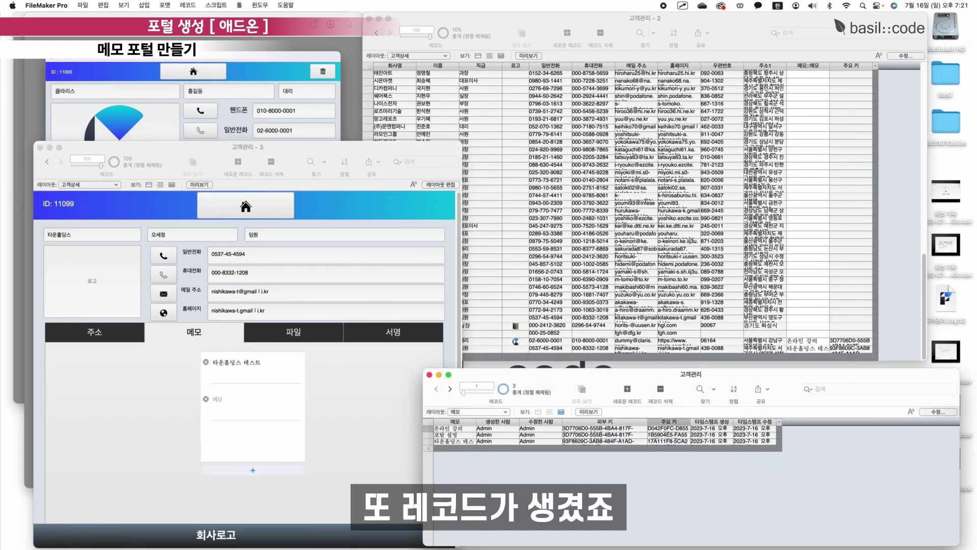
click(623, 442)
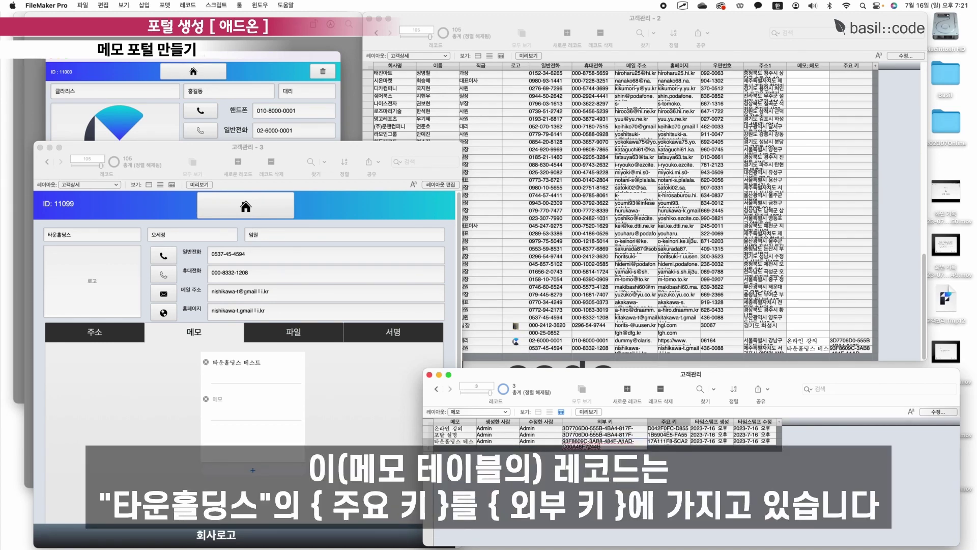
drag(607, 447, 552, 442)
click(552, 476)
key(ctrl+shift+d)
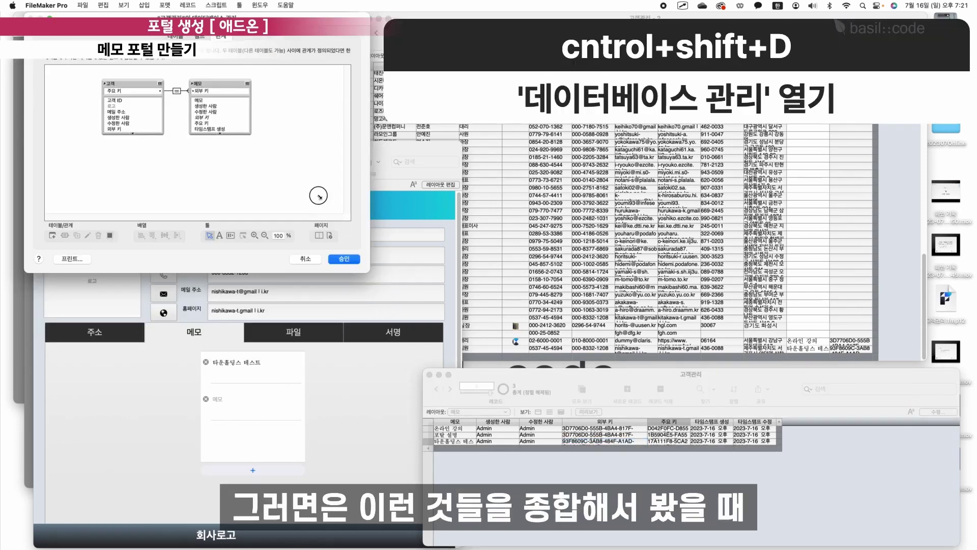
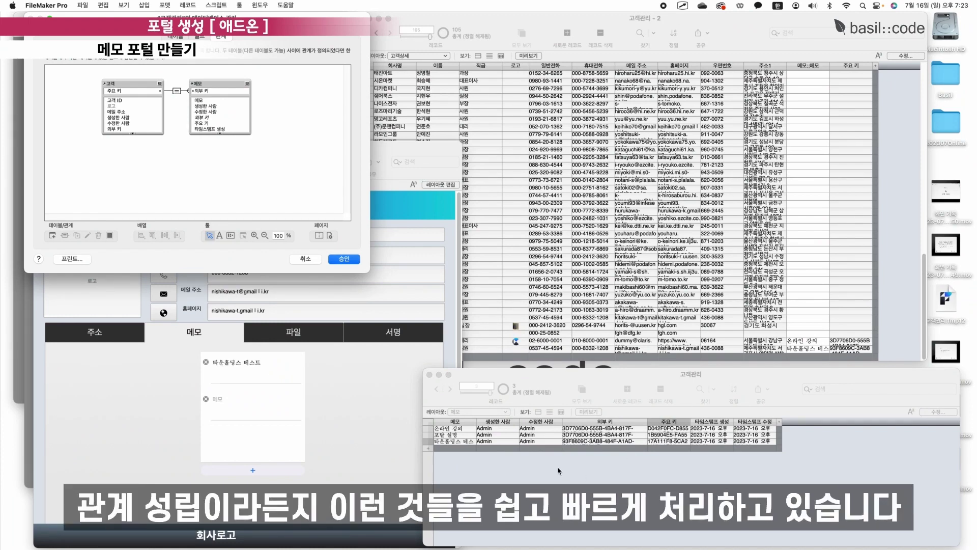
Cancel the relationship dialog, save the layout, view the new memo portal on 메모, and resume layout editing.
click(305, 259)
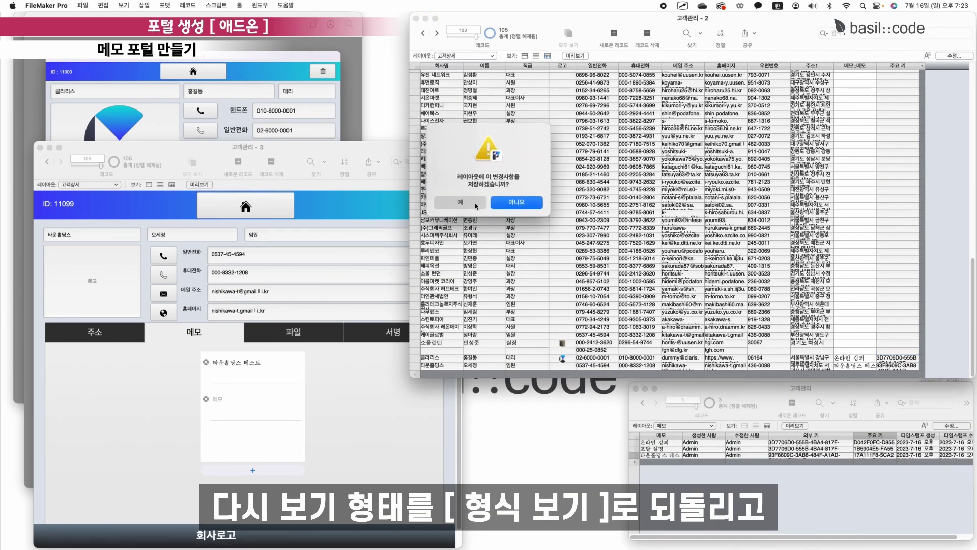
click(476, 205)
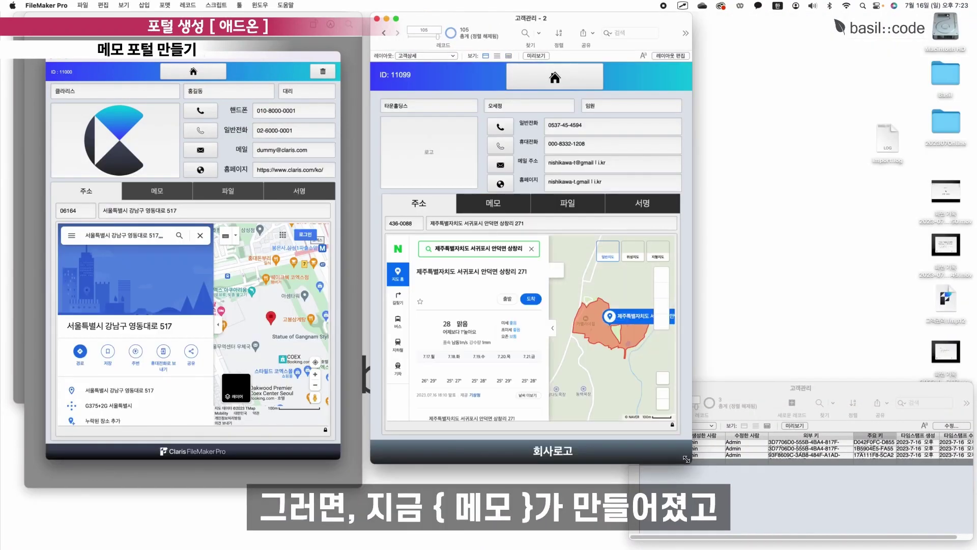
drag(687, 459, 707, 486)
click(501, 203)
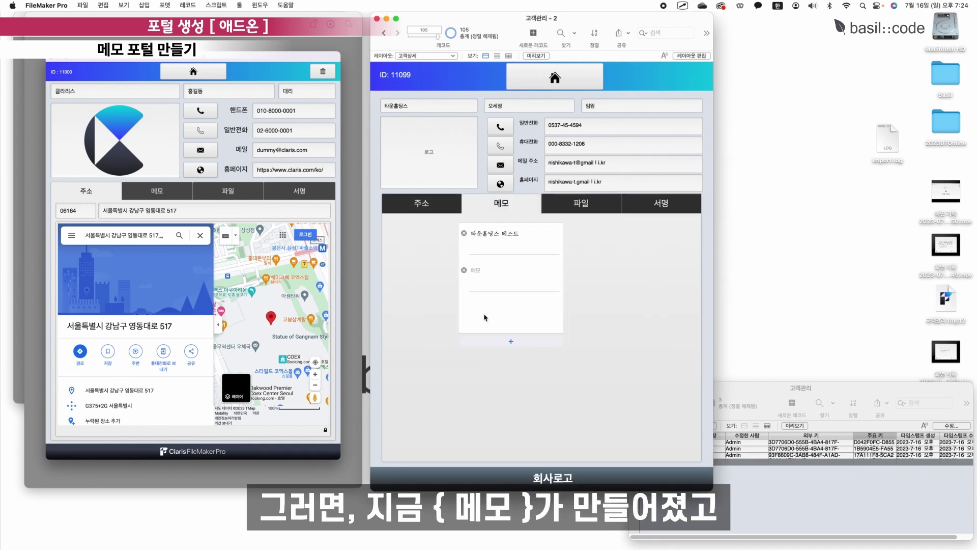
click(691, 56)
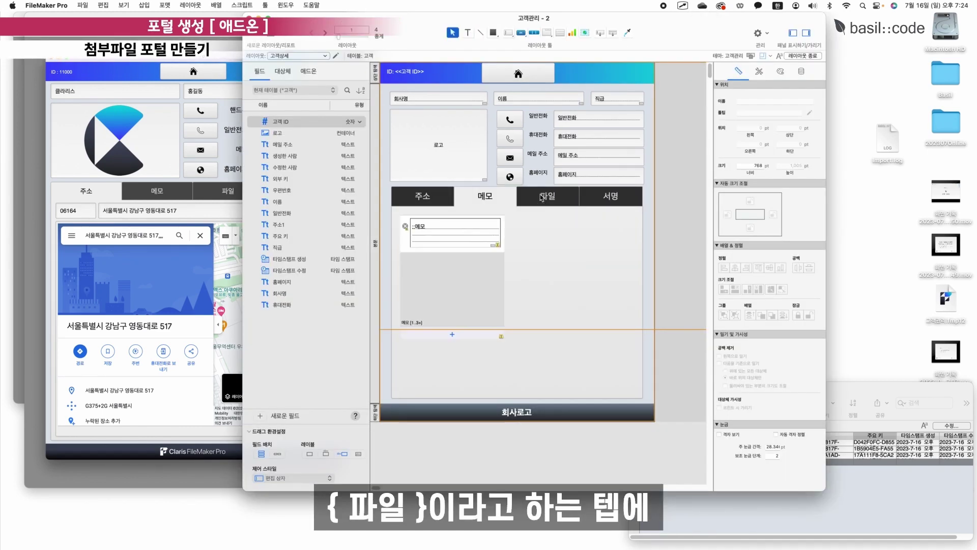
Install the 첨부 파일 add-on from the Add-ons panel.
click(542, 198)
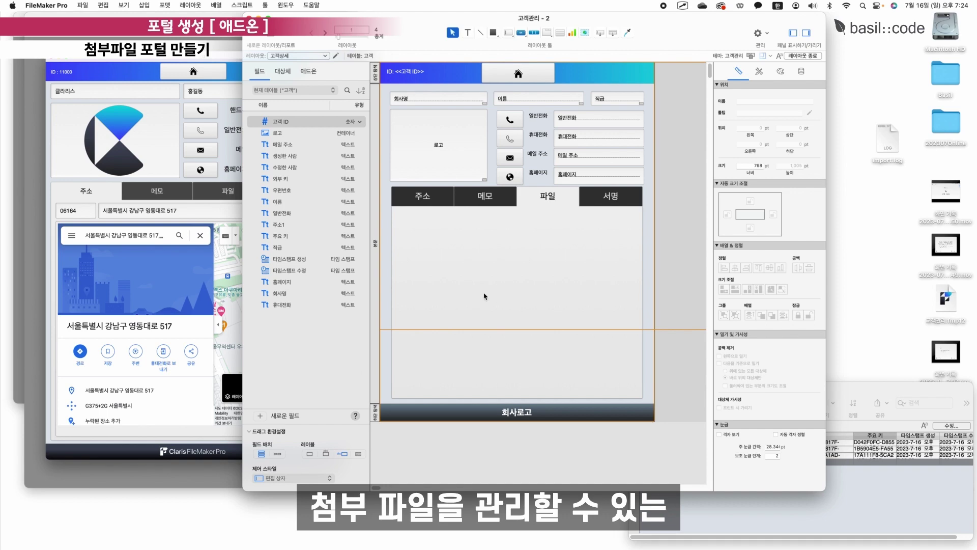
click(308, 71)
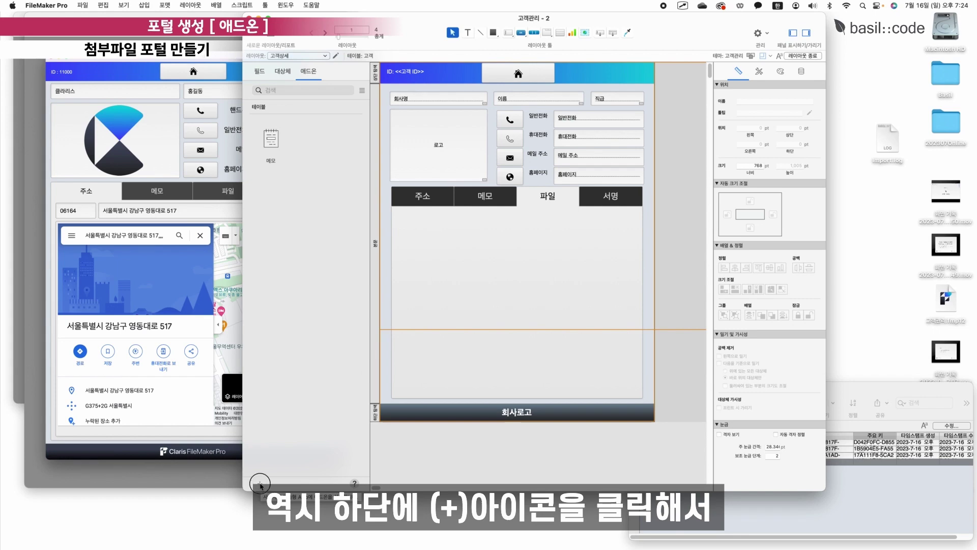
click(259, 482)
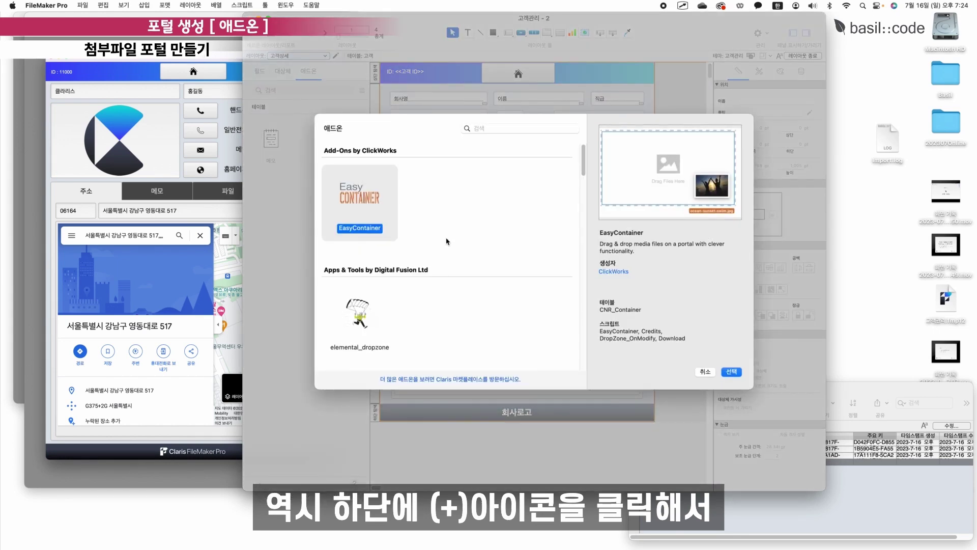
scroll(447, 242, down, 5)
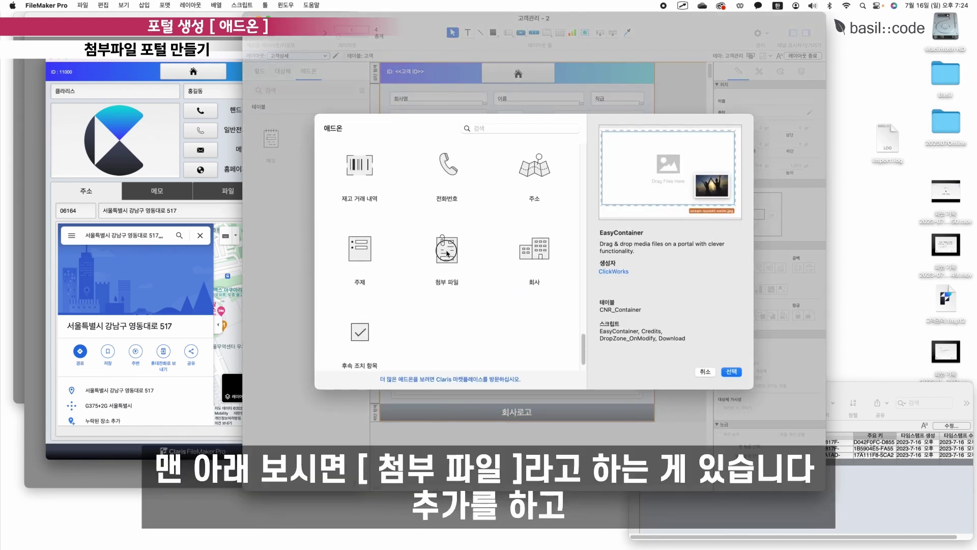
click(447, 253)
double_click(447, 252)
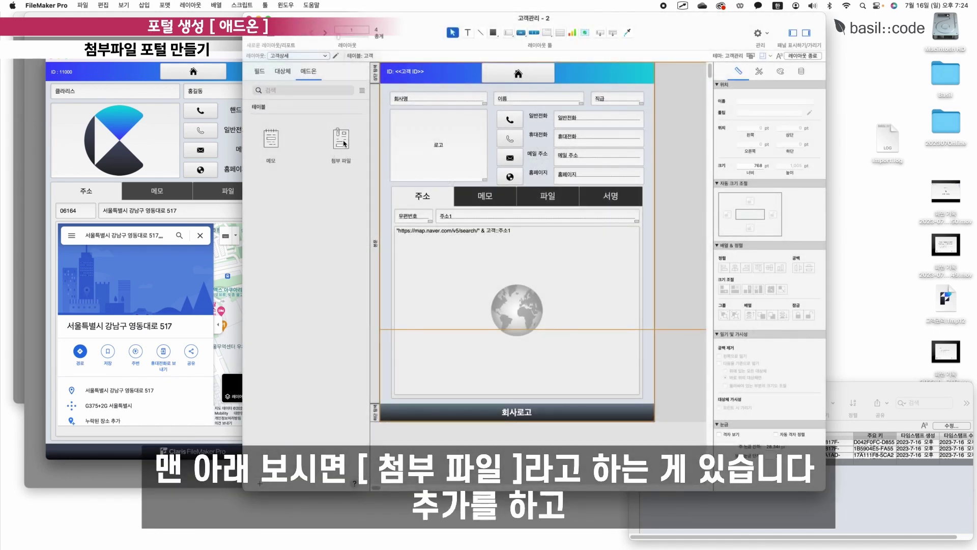
Place the 첨부 파일 portal on the 파일 tab, sized to fill it, with a widened 설명 field.
click(547, 200)
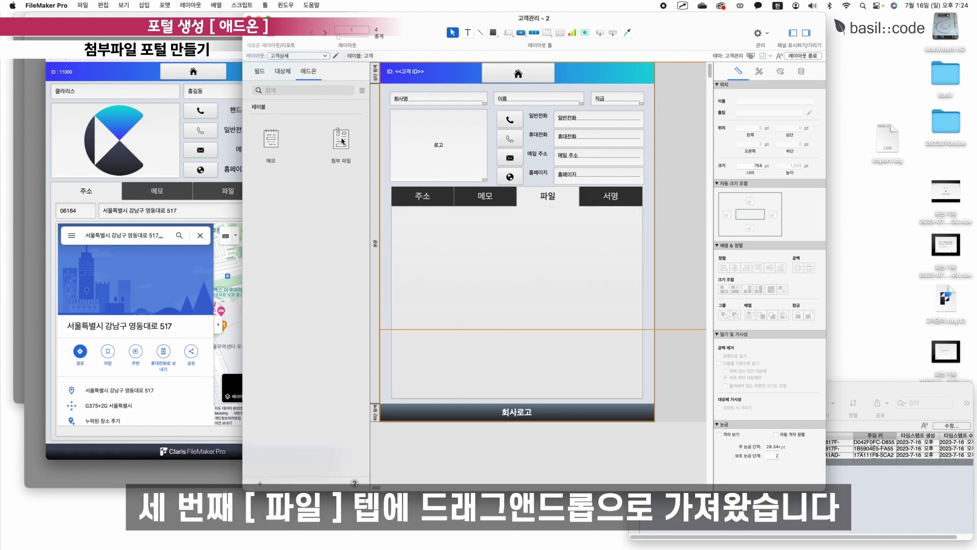
drag(342, 141, 427, 227)
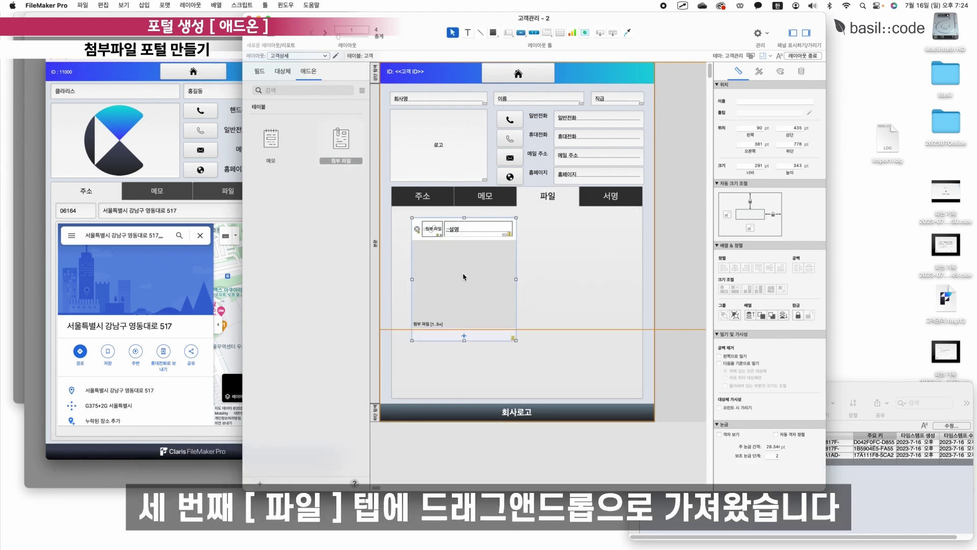
drag(463, 277, 450, 275)
drag(504, 338, 637, 395)
drag(466, 226, 477, 226)
drag(511, 227, 630, 227)
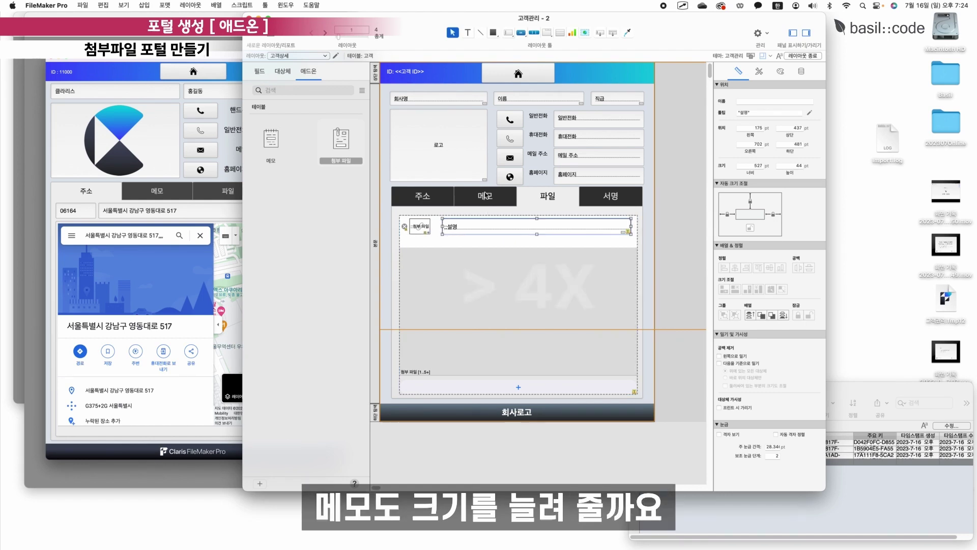
Enlarge the memo portal and its memo field to fill the 메모 tab.
click(485, 196)
drag(507, 342, 637, 394)
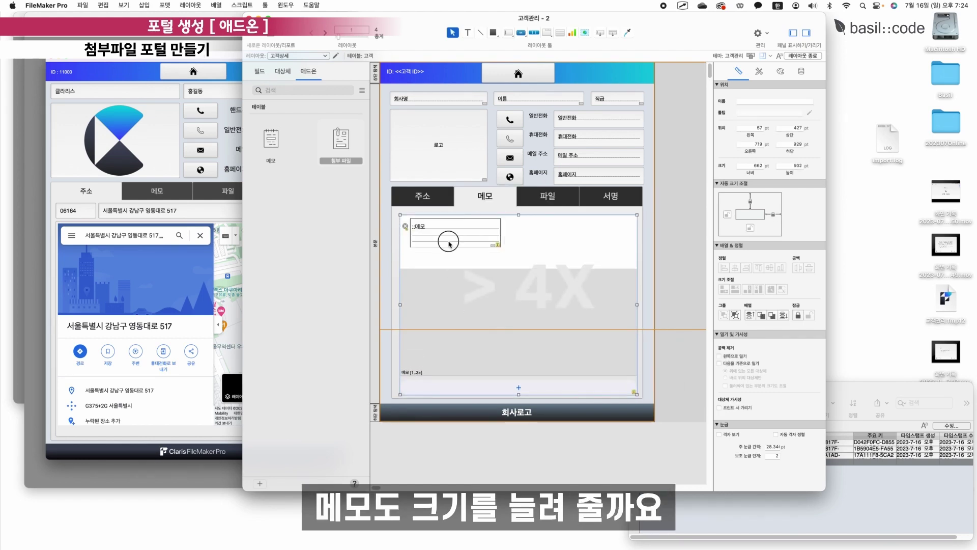
click(448, 244)
drag(500, 247, 634, 267)
click(695, 225)
Return to browsing and go to the 타운홀딩스 record's 파일 tab.
key(super+b)
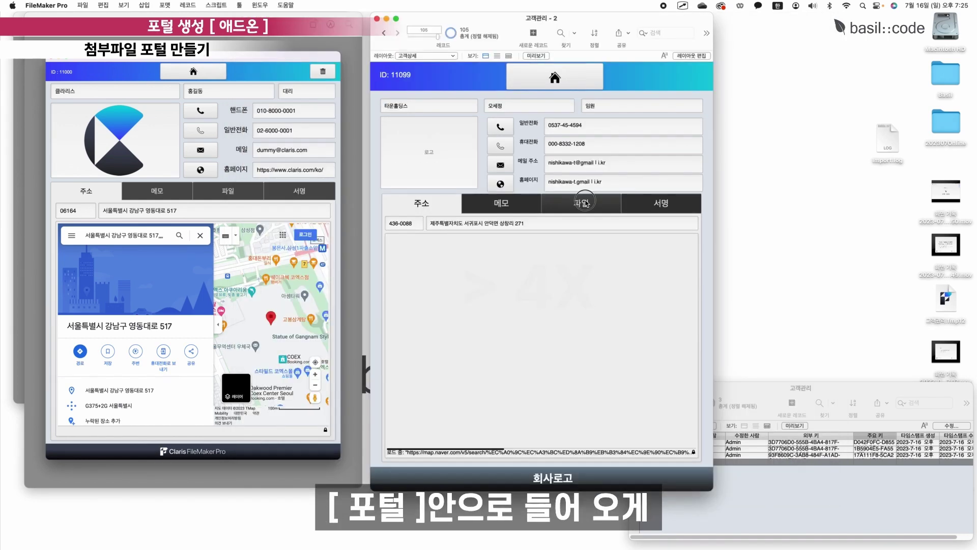
click(585, 202)
click(384, 33)
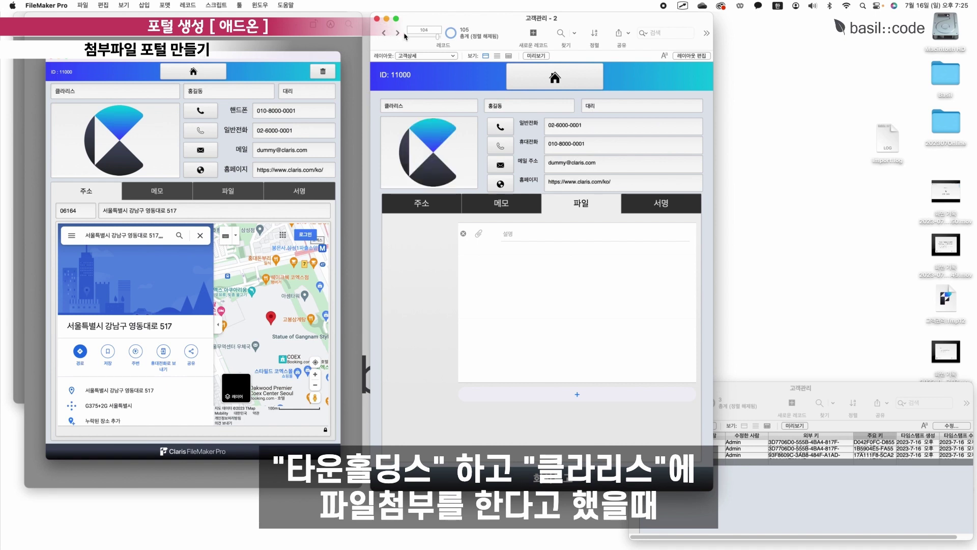
click(398, 33)
click(384, 33)
click(398, 32)
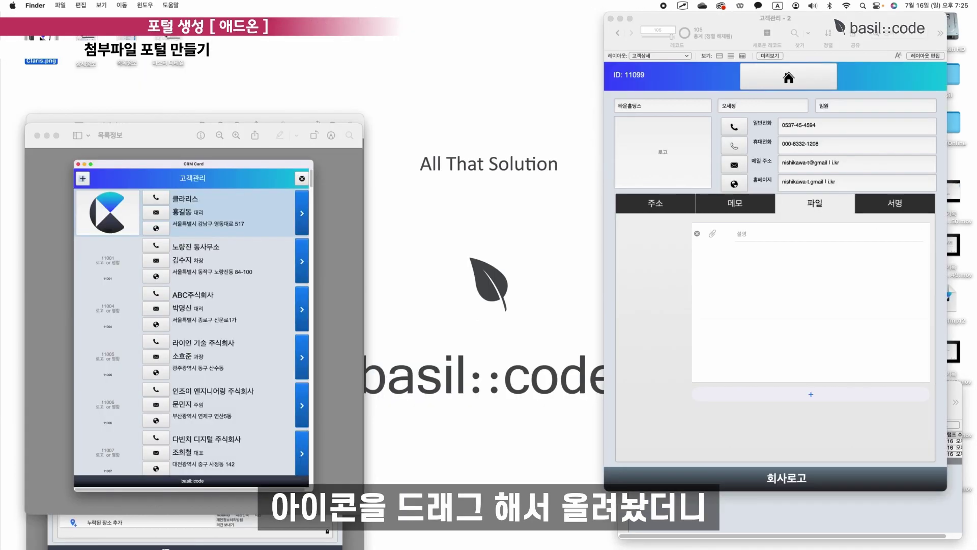
Attach Claris.png in the file portal with the description '클라리스 로고'.
drag(355, 188, 715, 234)
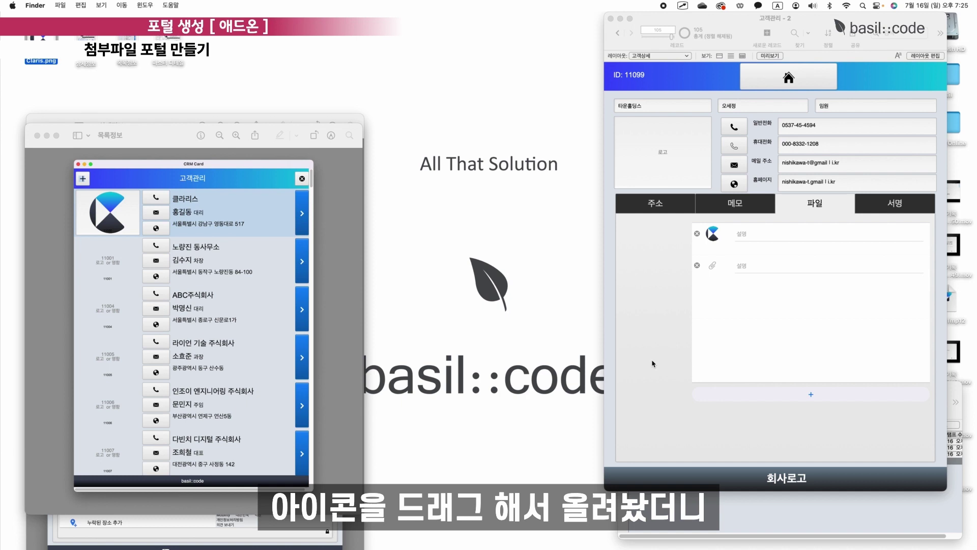
click(713, 236)
click(717, 236)
click(713, 265)
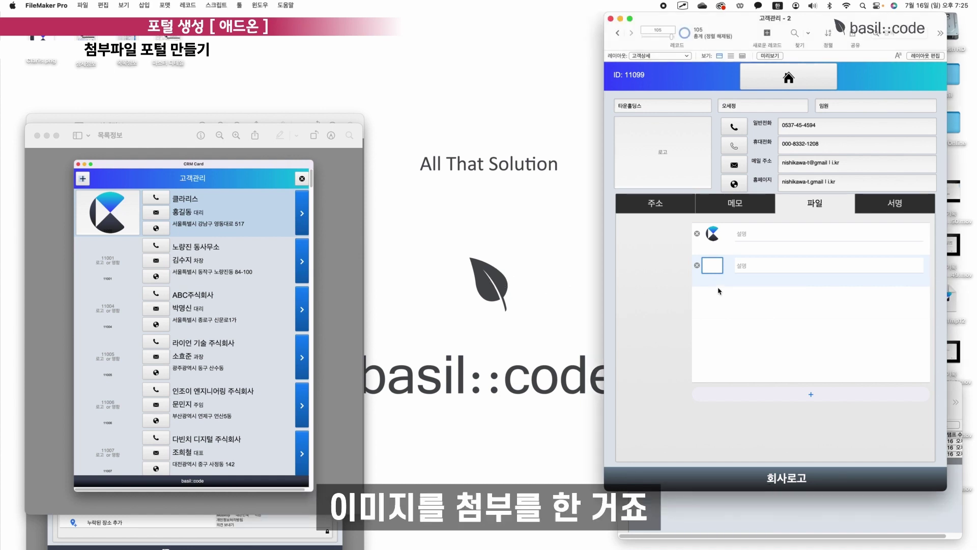
click(729, 247)
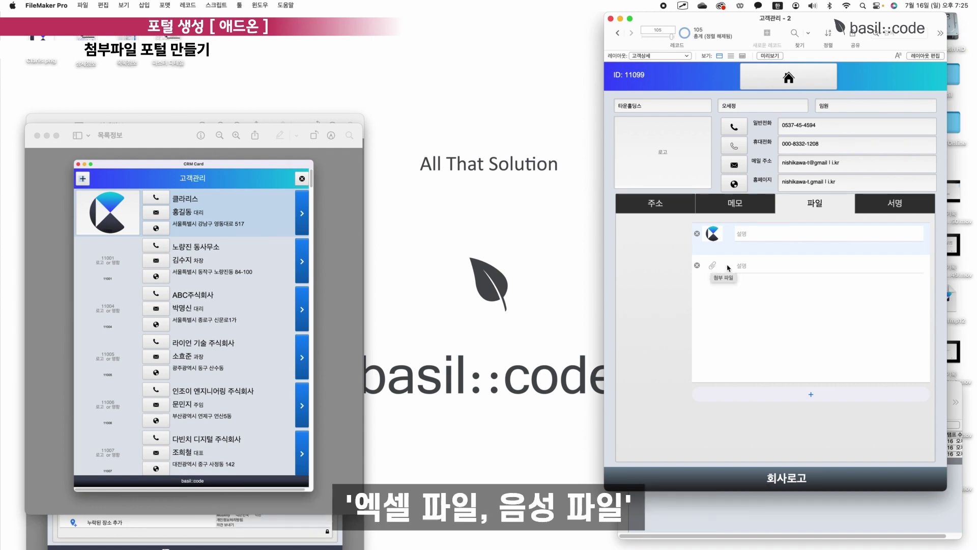
click(770, 236)
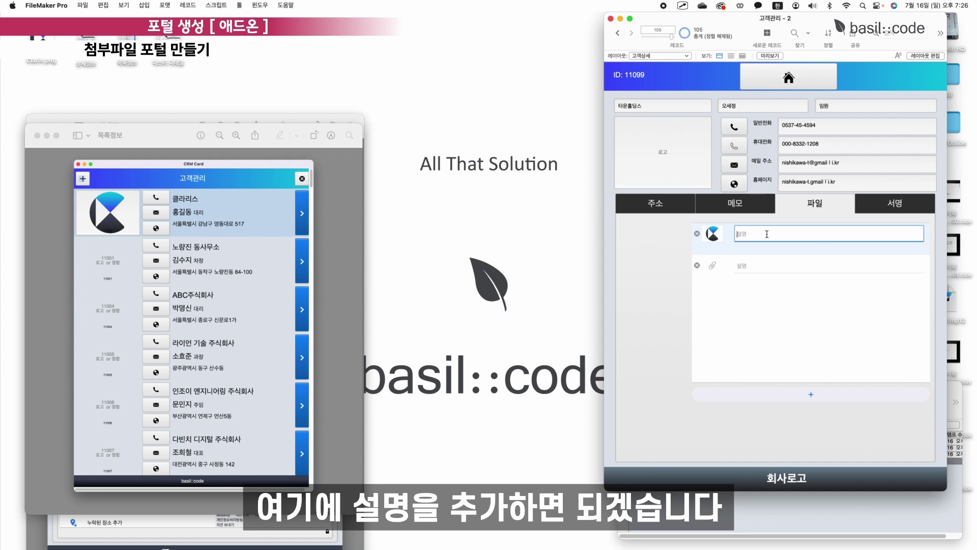
text(클라리스 로고)
click(734, 307)
Create a 첨부 파일 computer table layout from the 첨부 파일 table with all eight fields.
click(65, 519)
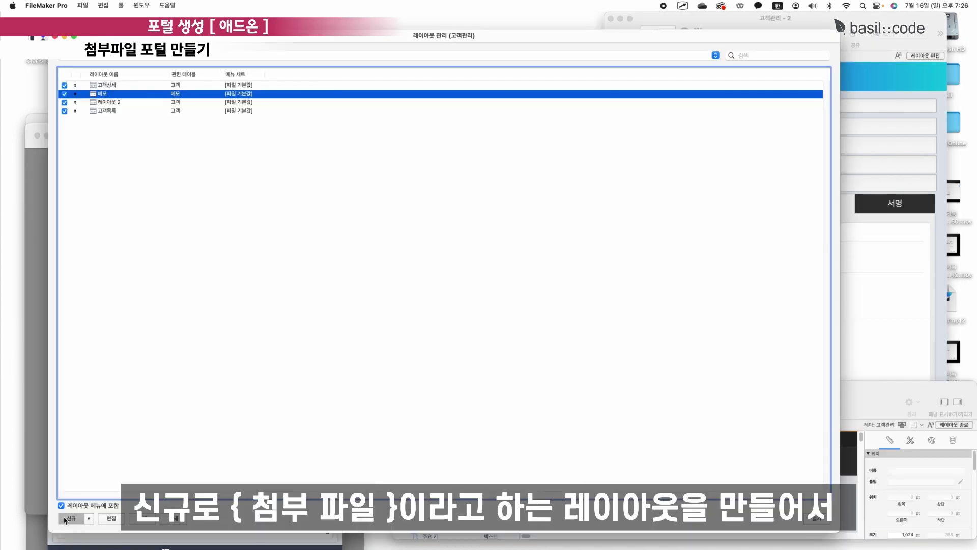
click(497, 196)
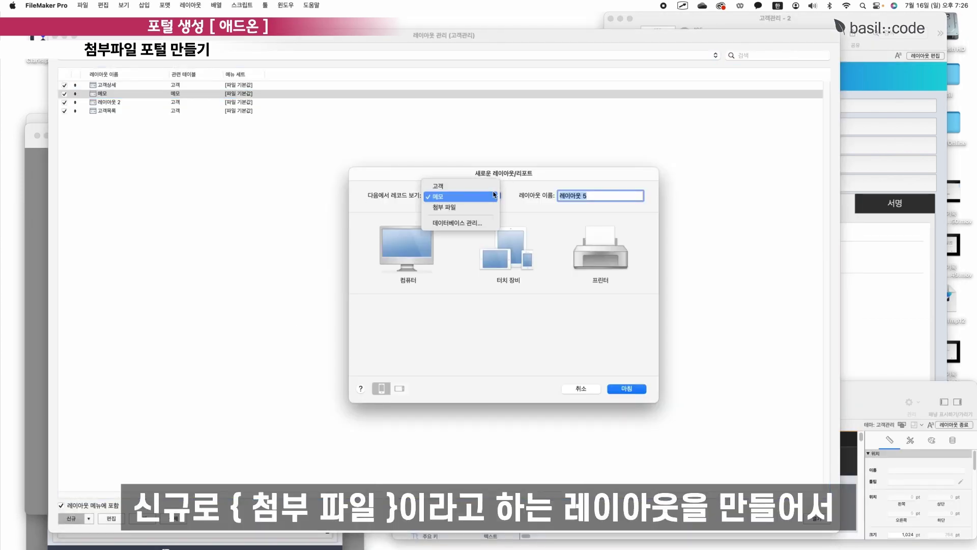
click(447, 205)
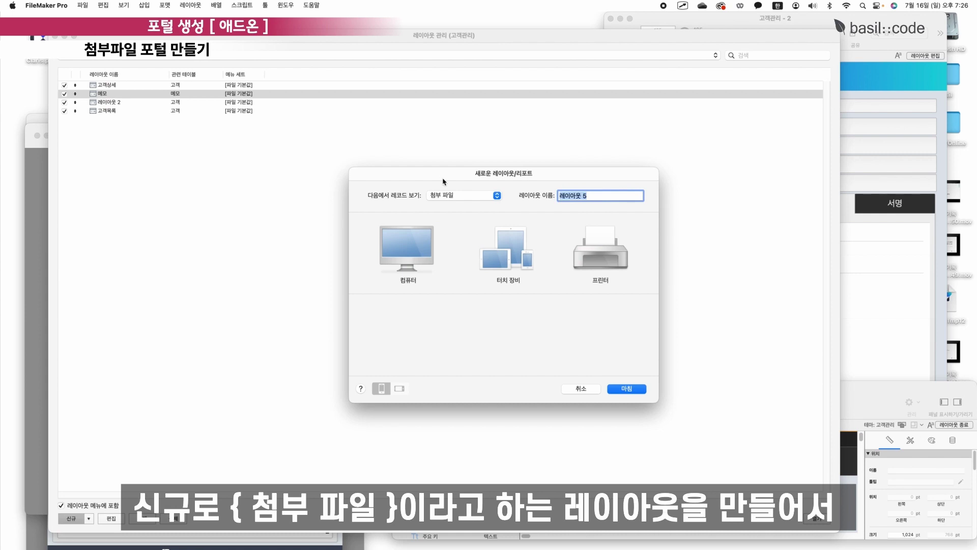
text(첨)
text(부 파일)
click(406, 248)
click(541, 329)
click(627, 388)
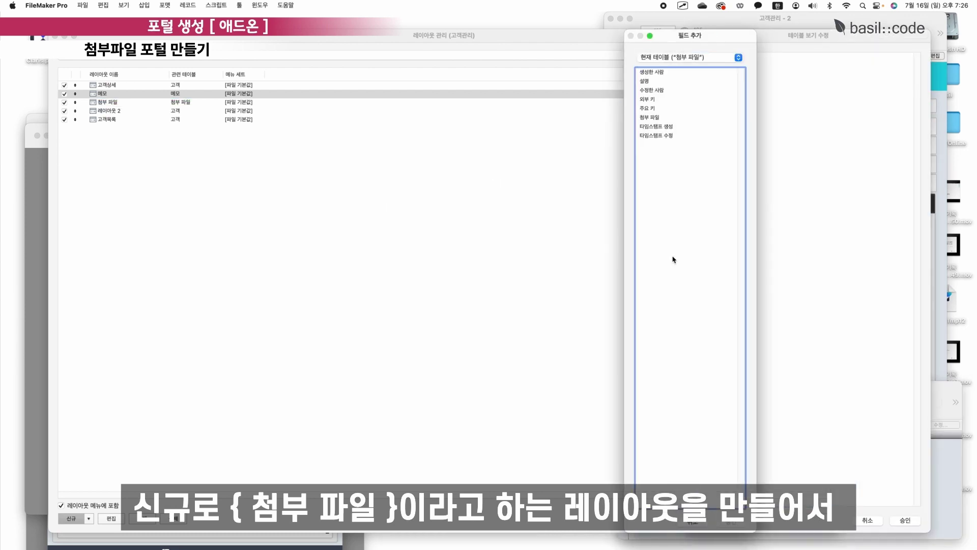
click(656, 72)
shift+click(672, 136)
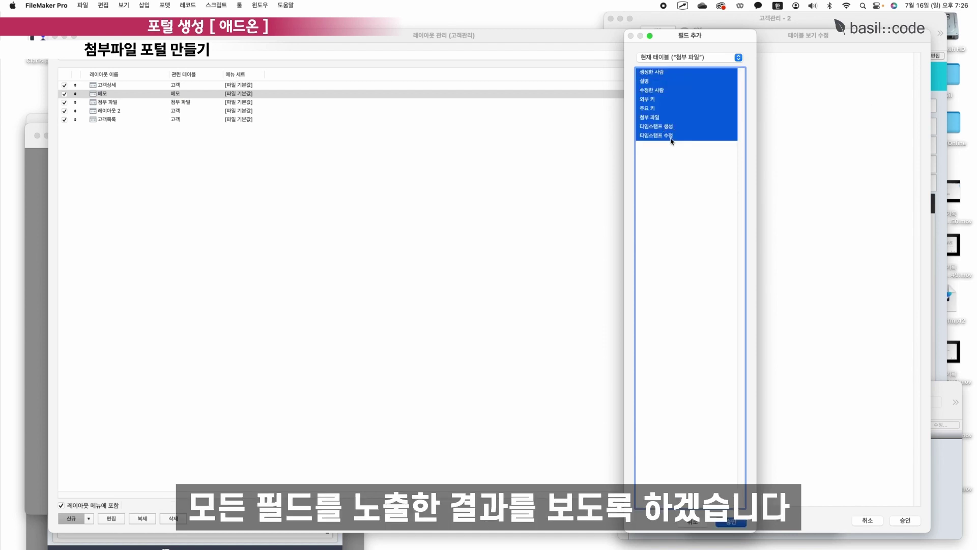
click(732, 523)
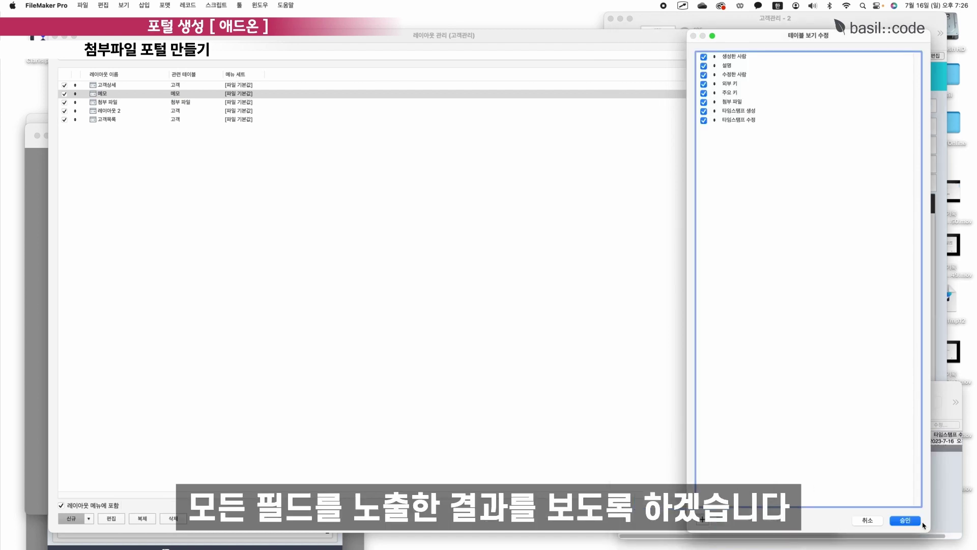
Close the layout list, view customers as a table, and widen the 첨부 파일 window.
click(54, 37)
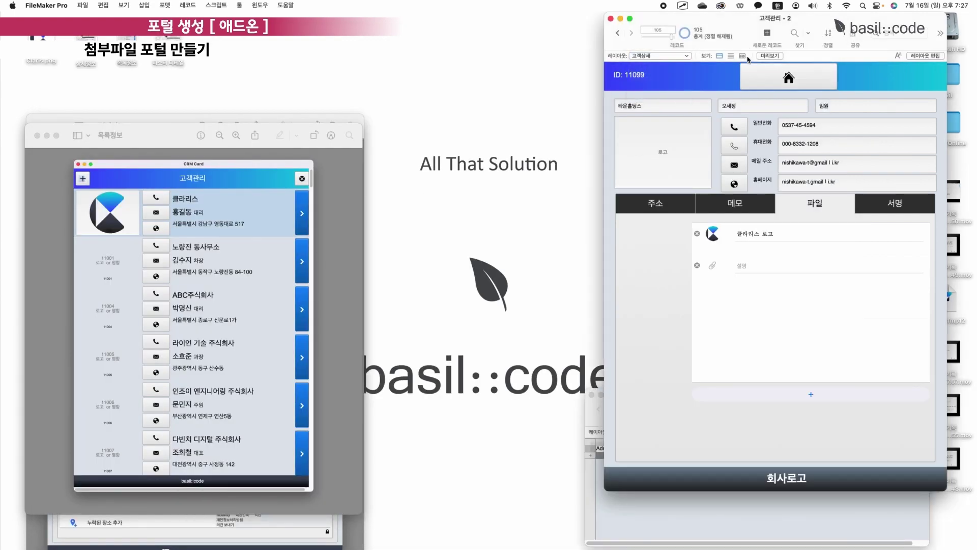
click(742, 56)
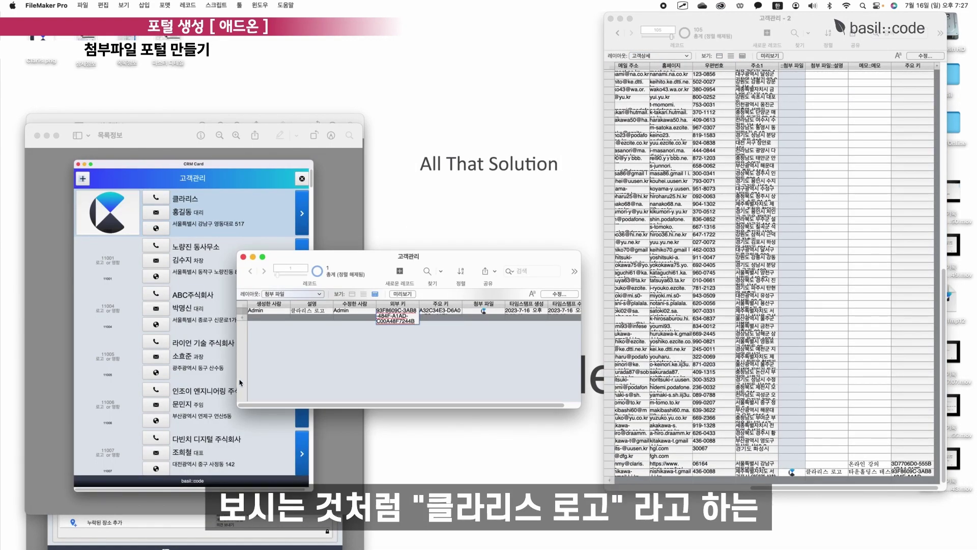
drag(240, 383, 139, 383)
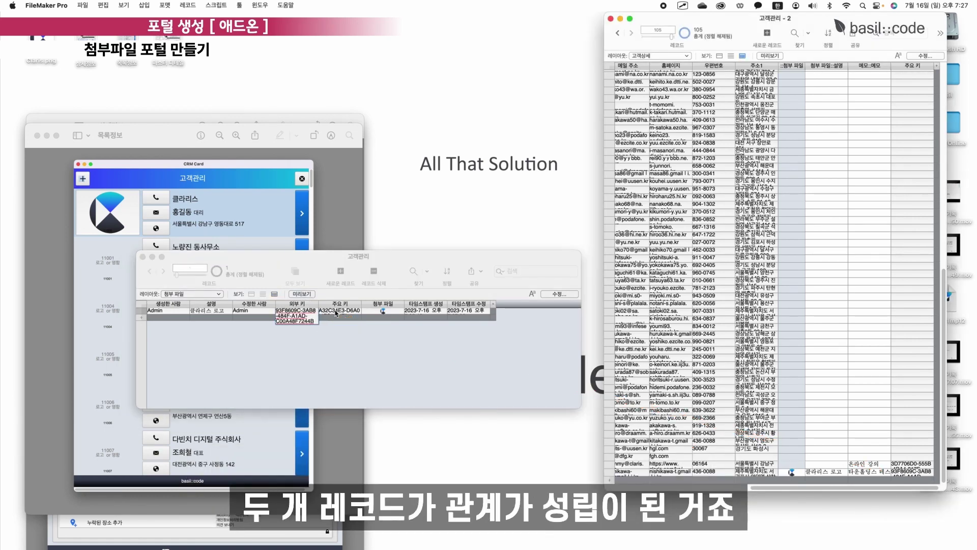
click(322, 321)
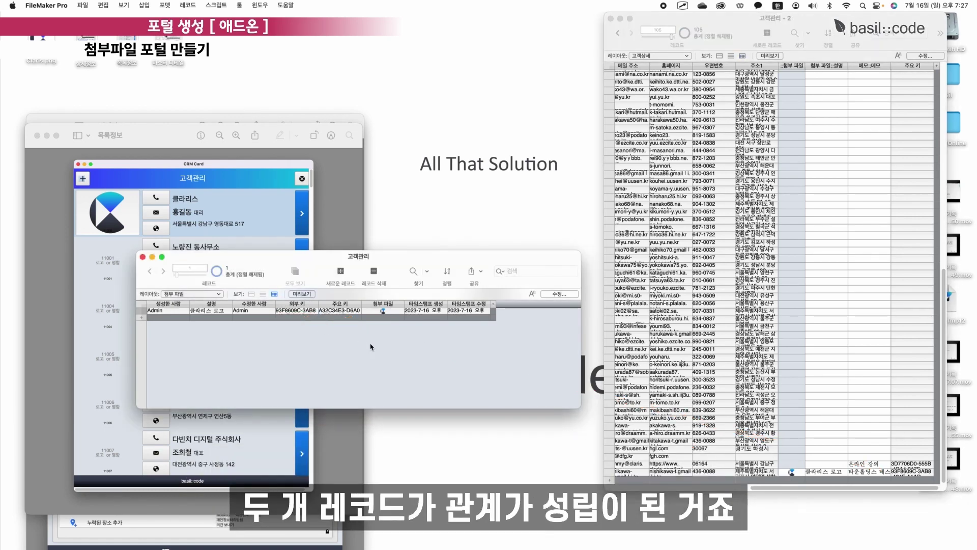
key(super+shift+d)
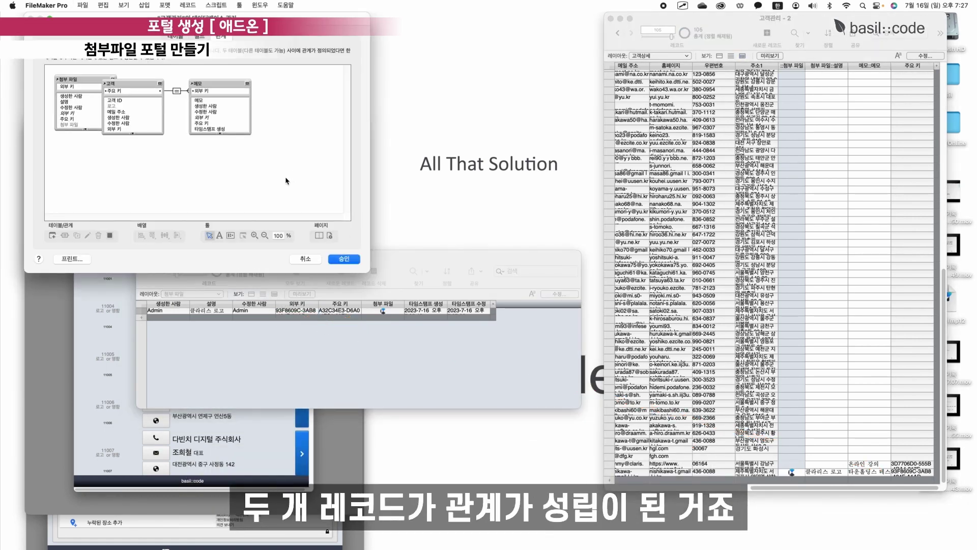
Arrange 첨부 파일 below 메모 in the graph and review its relationship to 고객.
drag(83, 79, 216, 149)
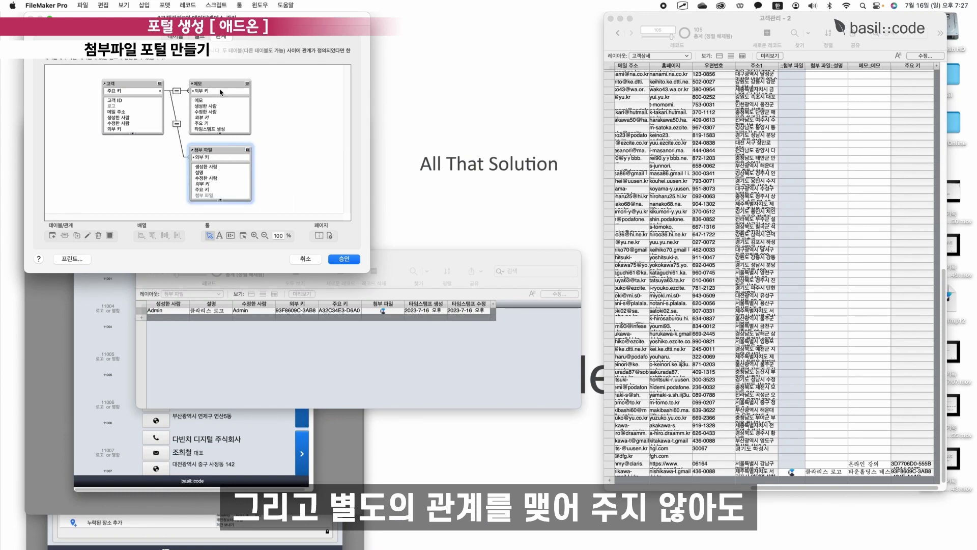
drag(219, 84, 222, 80)
drag(130, 84, 127, 114)
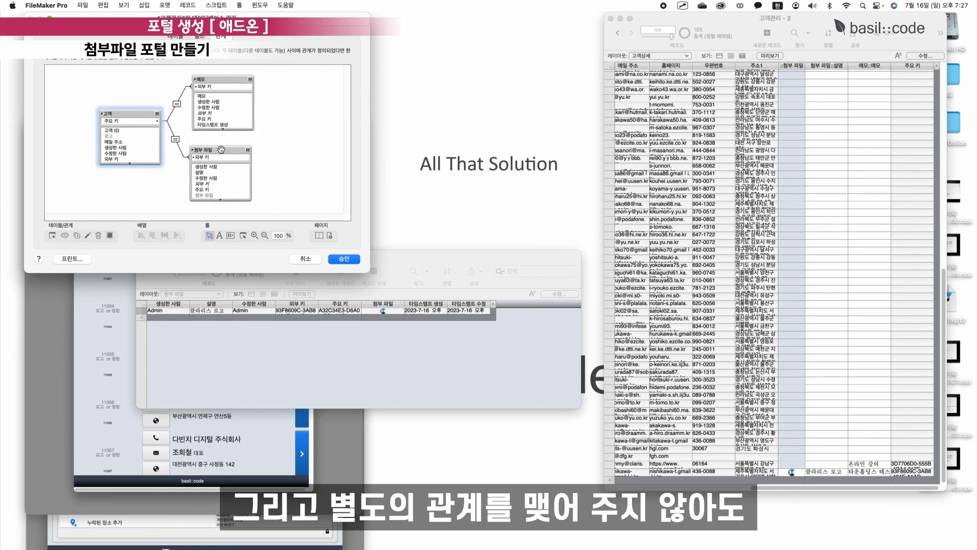
drag(221, 149, 222, 147)
click(176, 141)
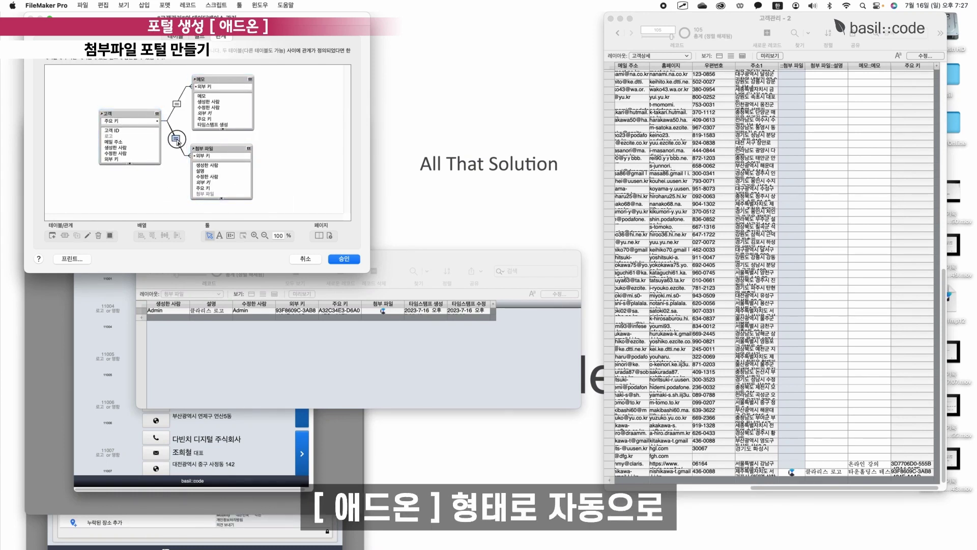
double_click(177, 140)
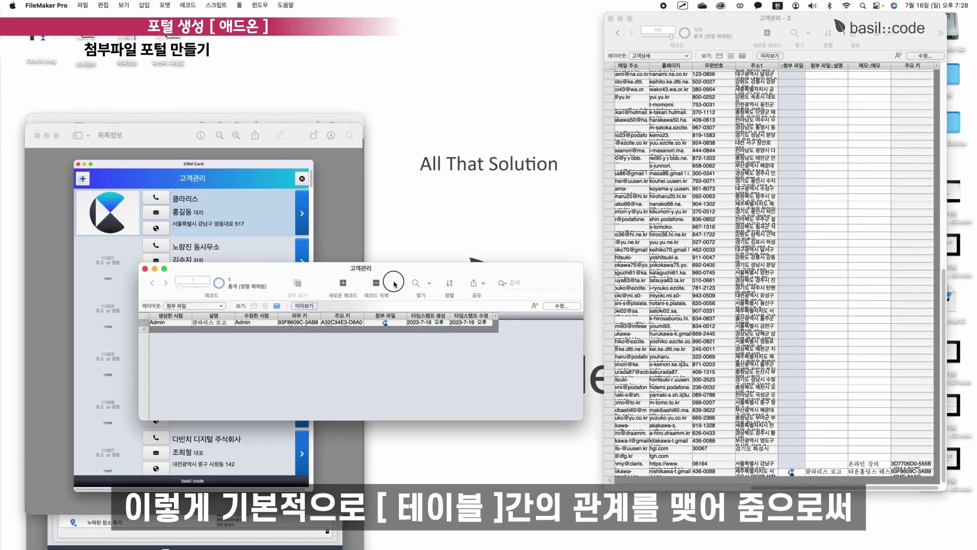
Check the customer's attached file on the 파일 tab, then the memo on 메모.
drag(335, 261, 406, 342)
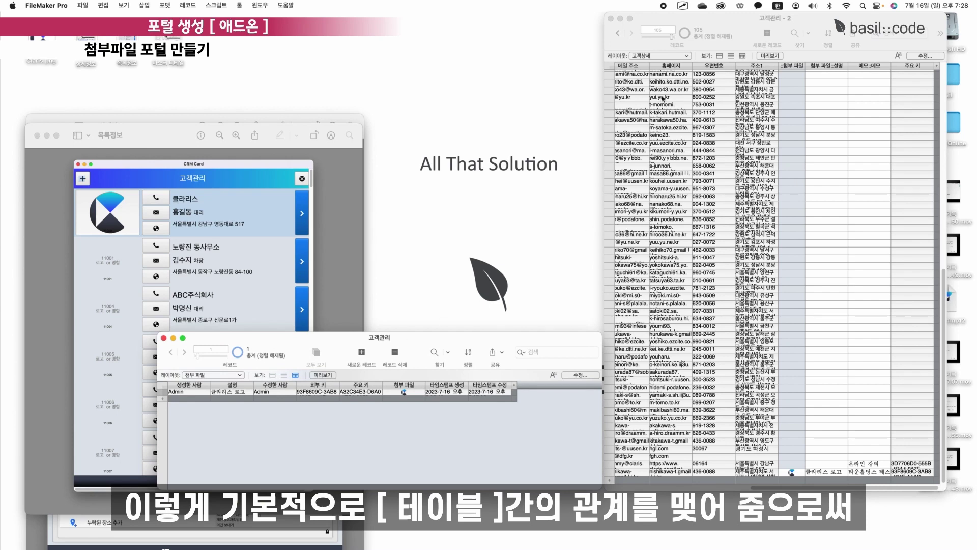
click(464, 204)
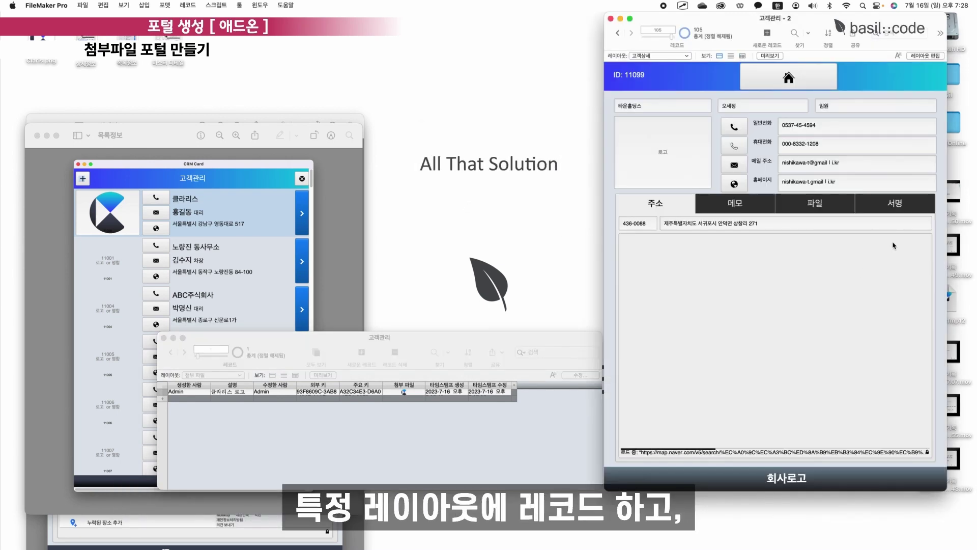
click(819, 206)
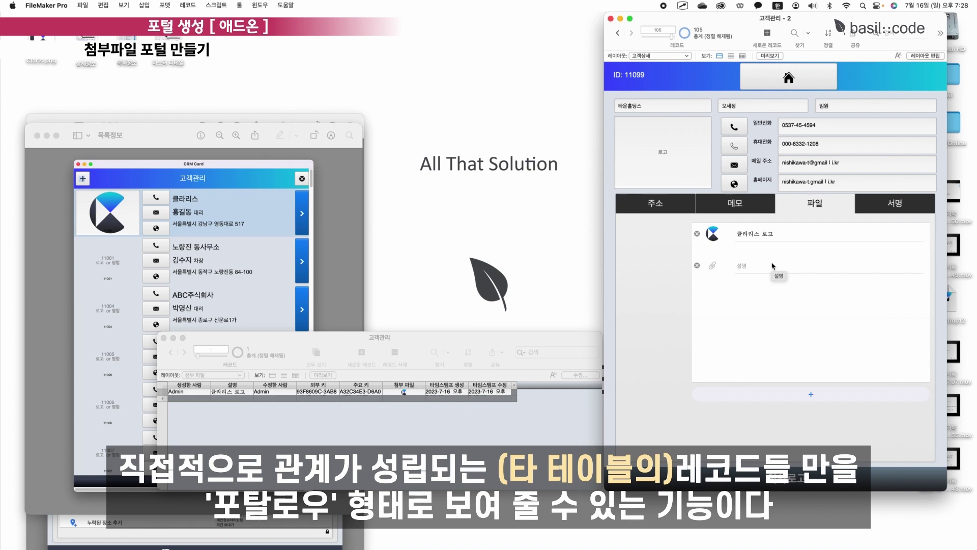
click(780, 314)
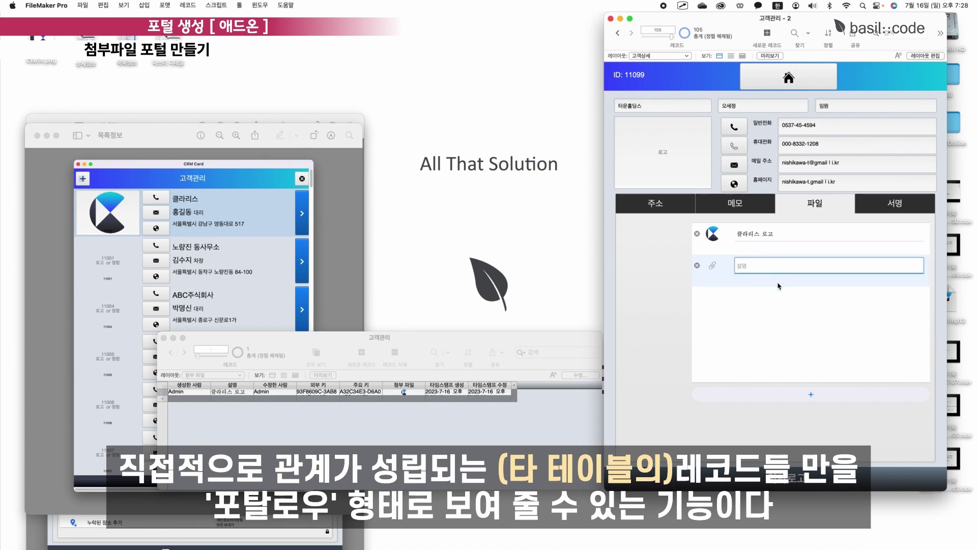
click(775, 240)
click(778, 265)
click(777, 337)
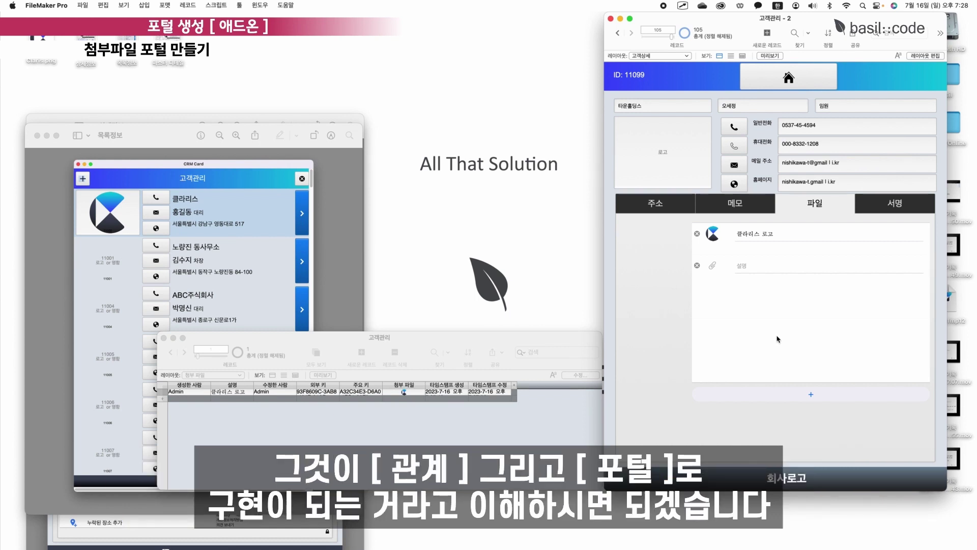
click(744, 201)
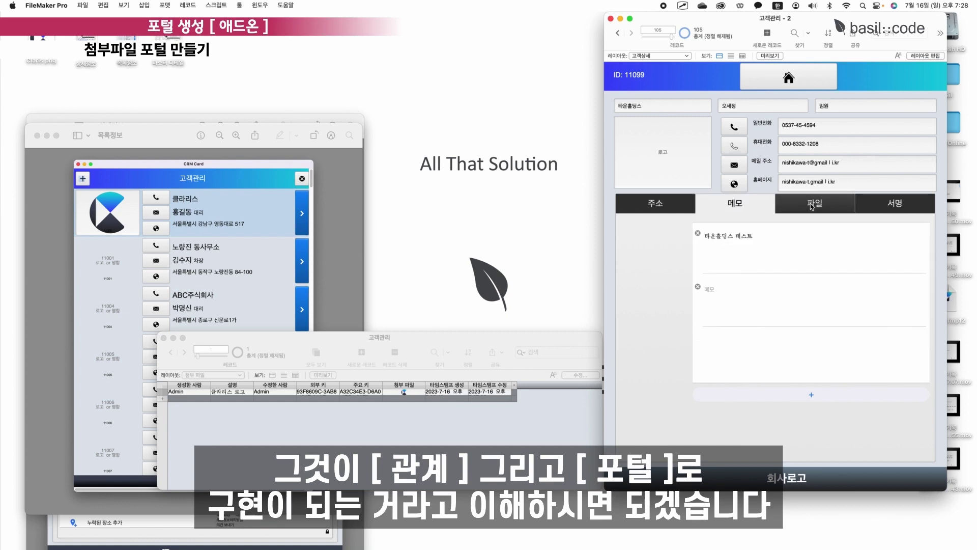
Select the memo tab's group in the Objects pane and lock its auto-resize on all four sides.
click(916, 54)
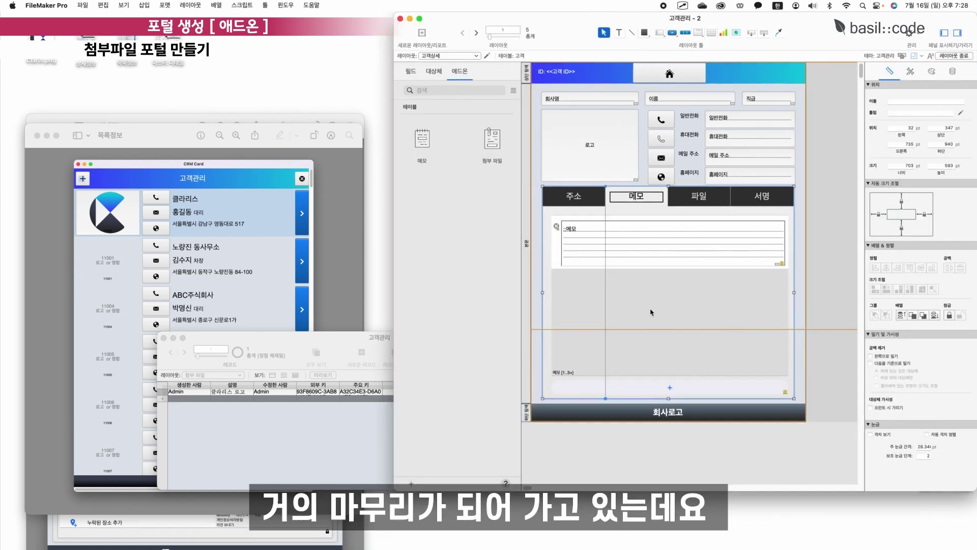
click(648, 304)
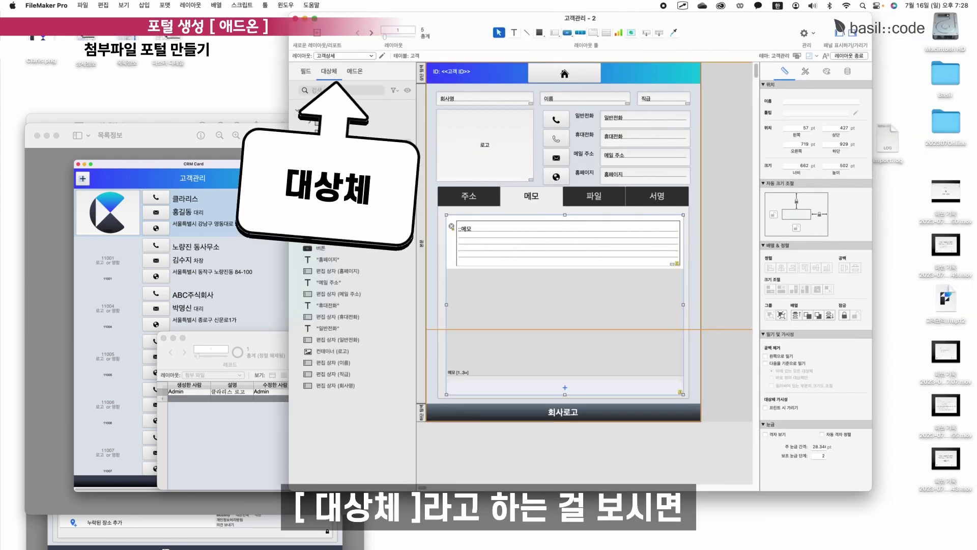
click(563, 335)
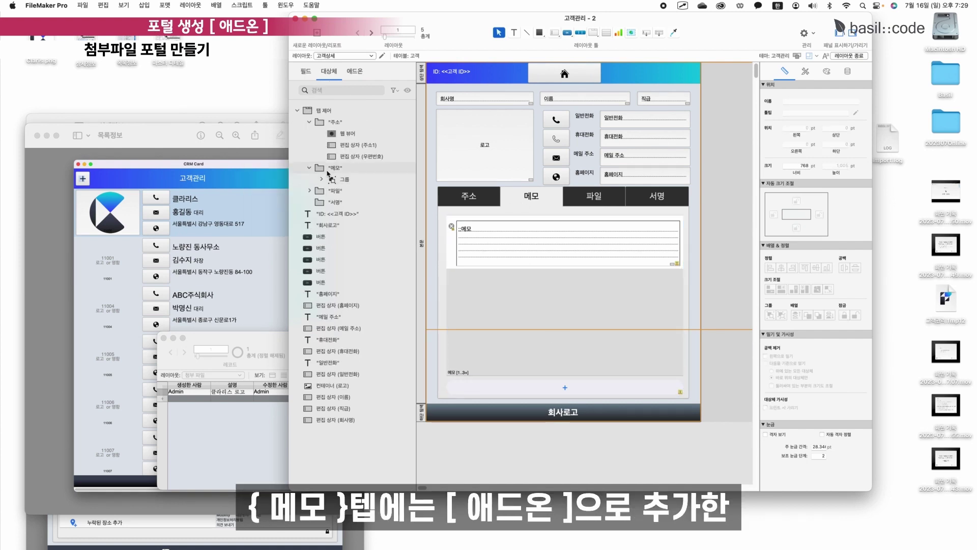
click(494, 310)
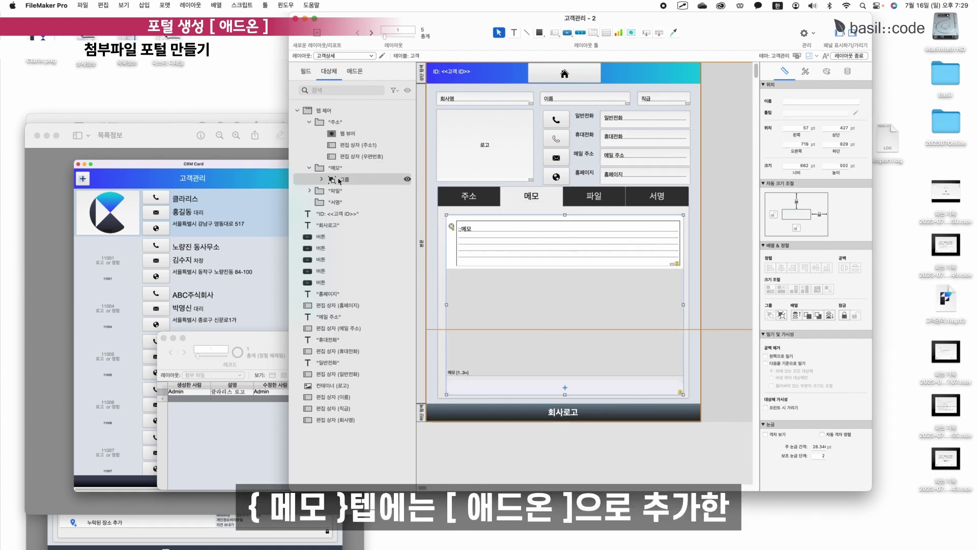
click(322, 179)
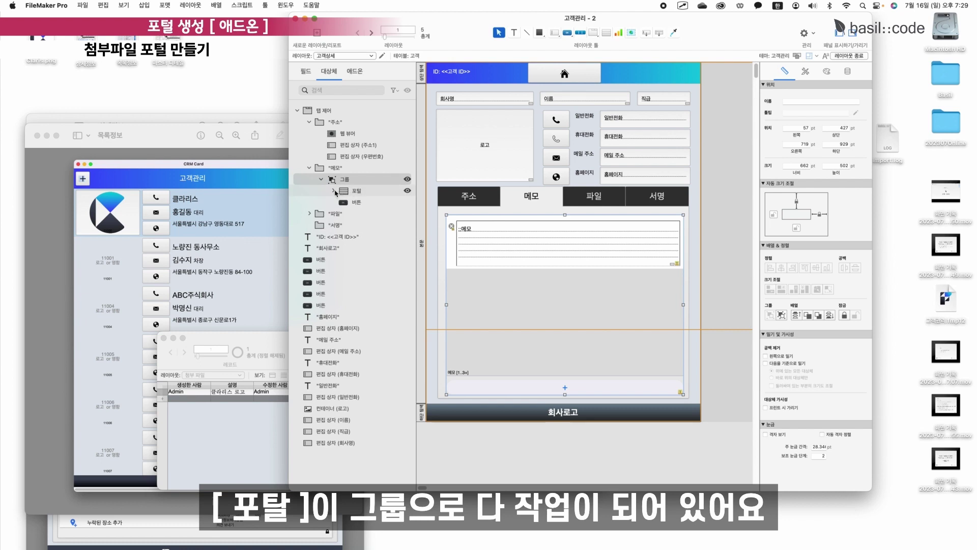
click(333, 191)
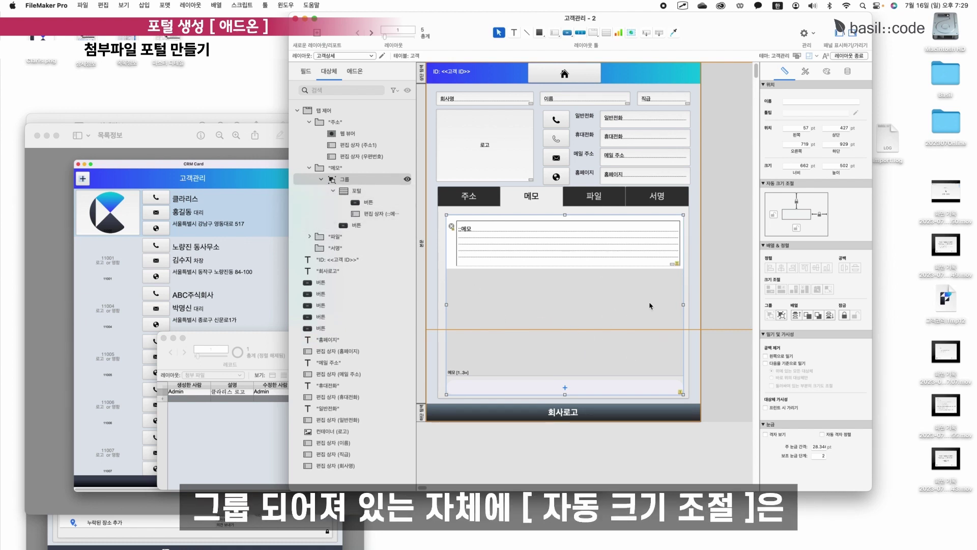
click(773, 216)
click(796, 228)
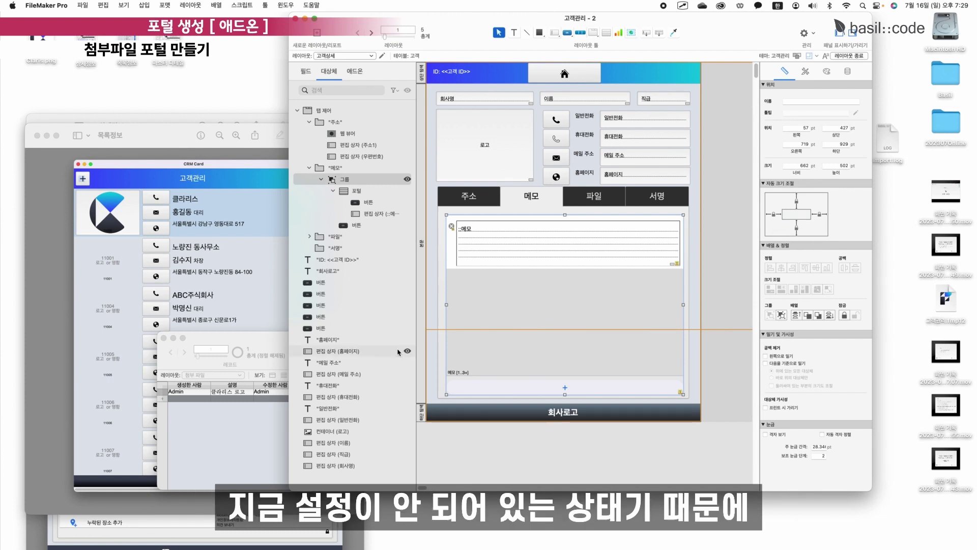
Anchor the memo portal's + button to the left, right and bottom.
double_click(549, 386)
click(559, 367)
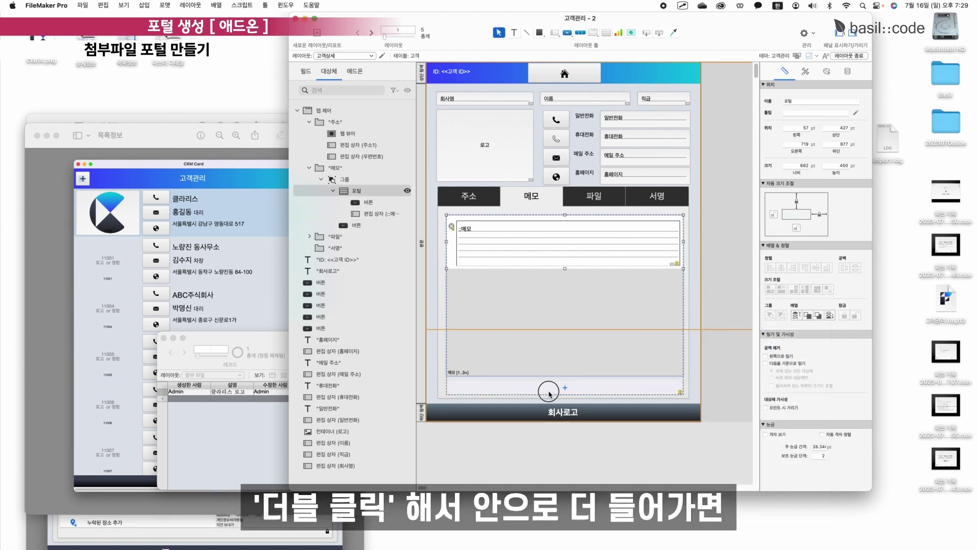
click(549, 392)
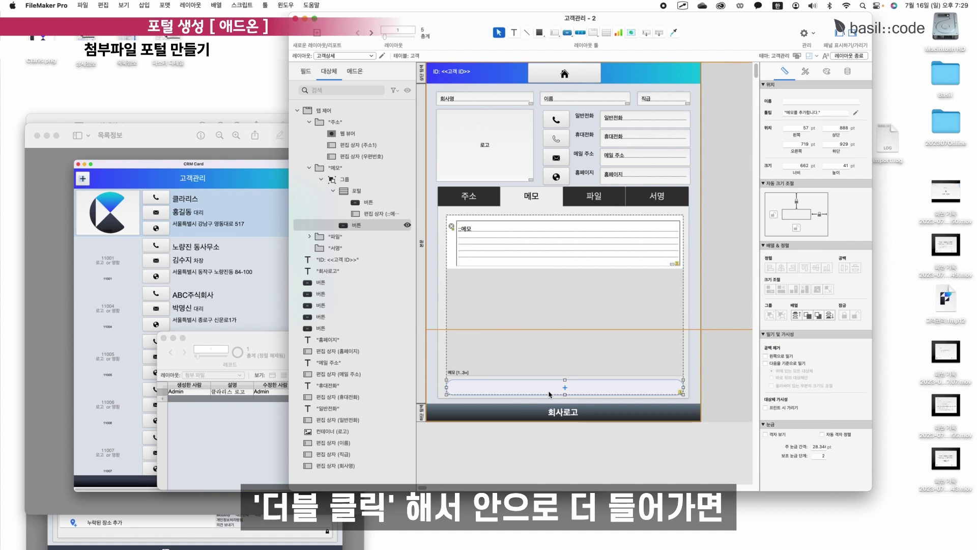
click(375, 214)
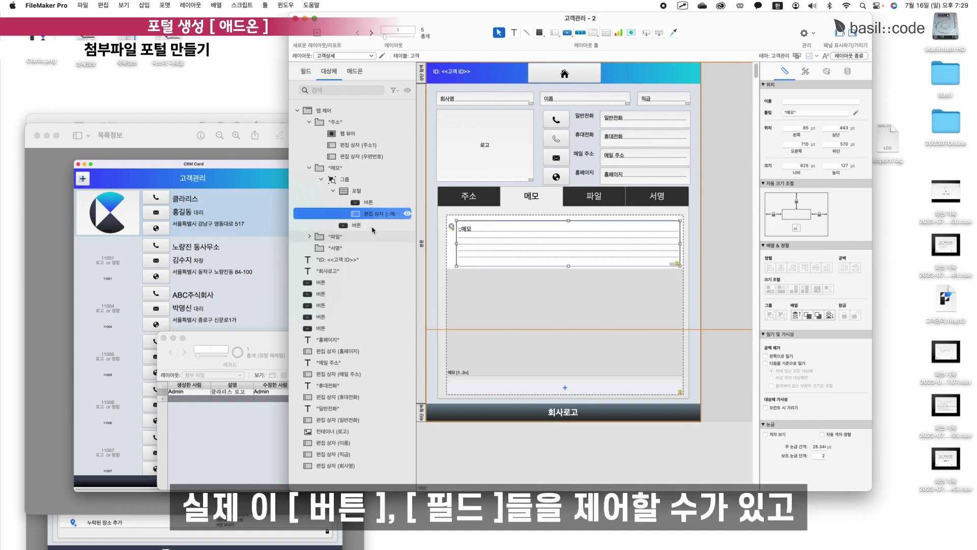
click(373, 226)
scroll(471, 365, down, 1)
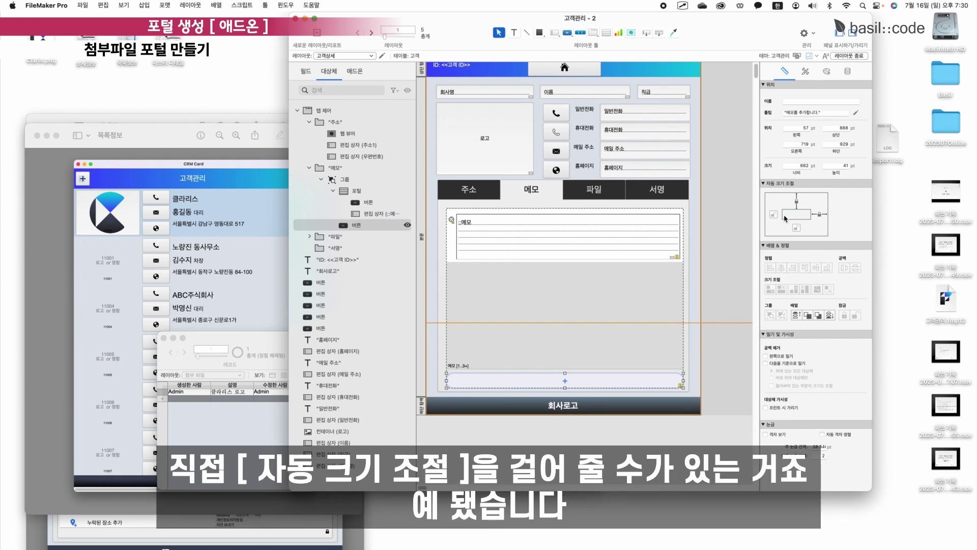
click(796, 229)
click(796, 200)
click(773, 214)
click(820, 214)
click(820, 215)
click(581, 255)
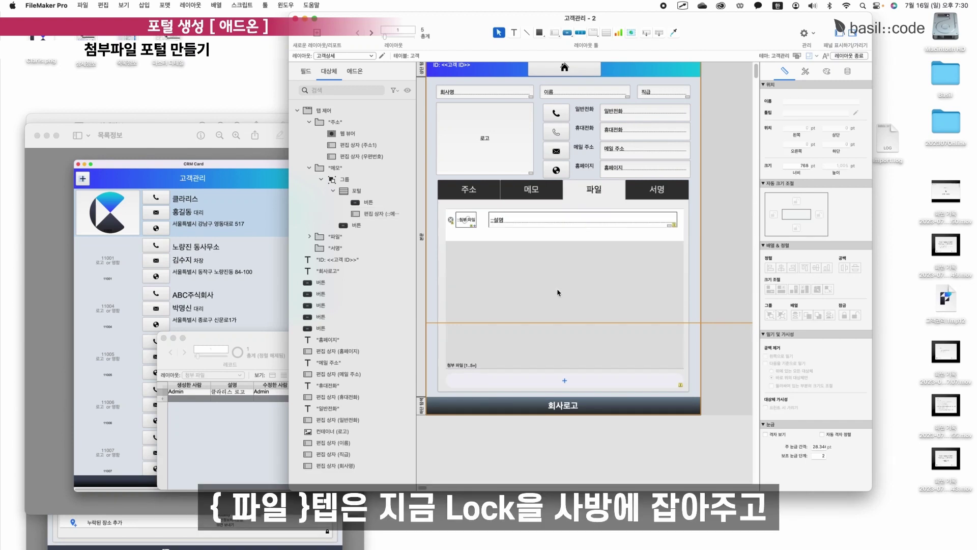
Lock the 파일 group's auto-resize on all sides and release the add button's top anchor.
click(559, 293)
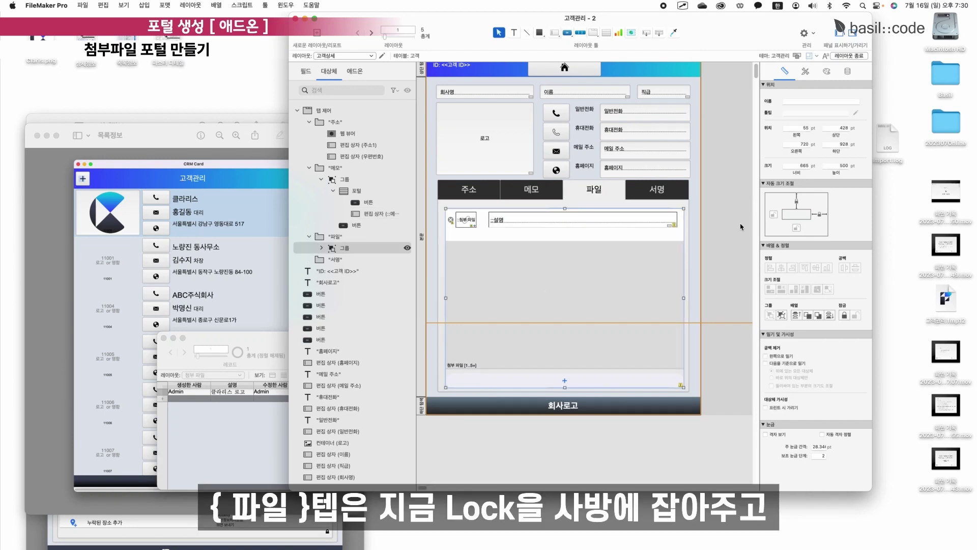
click(773, 214)
click(796, 227)
click(321, 248)
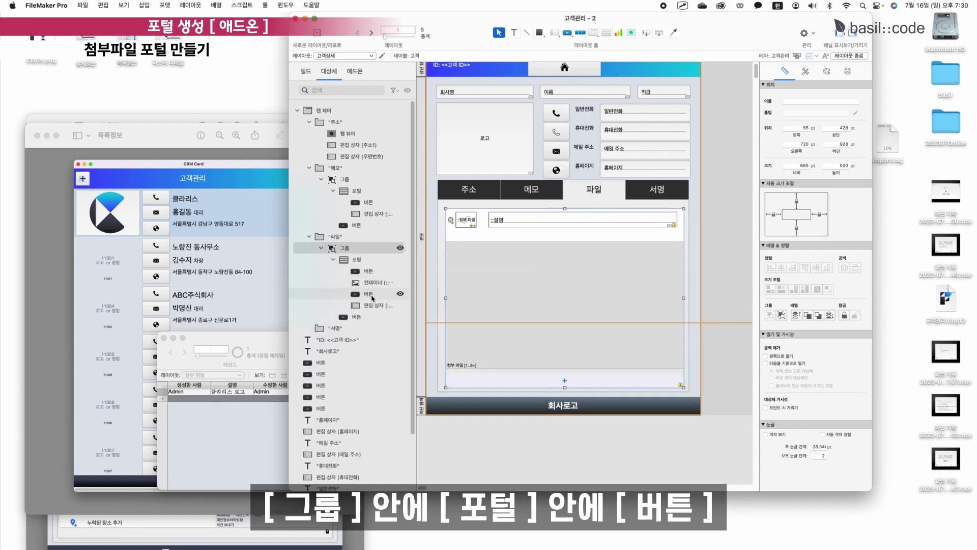
click(356, 316)
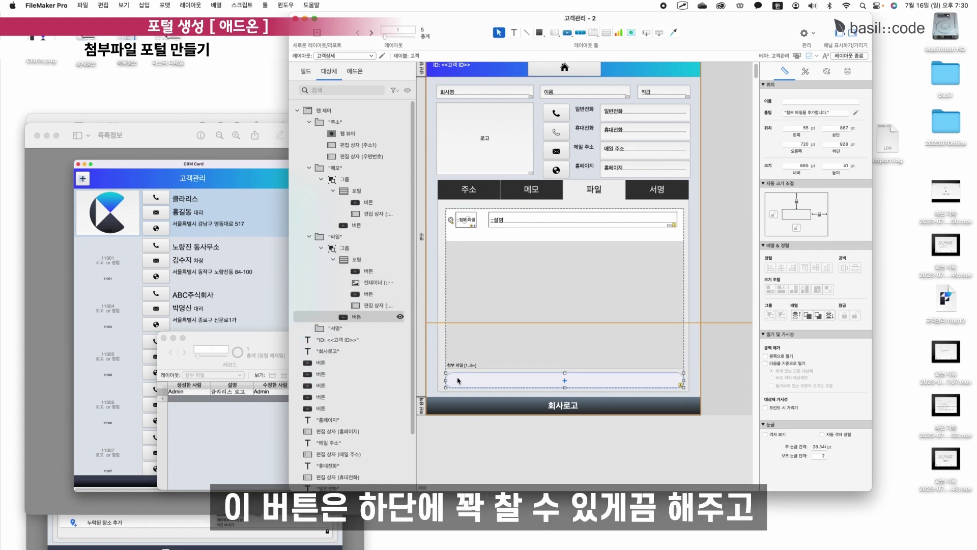
click(797, 201)
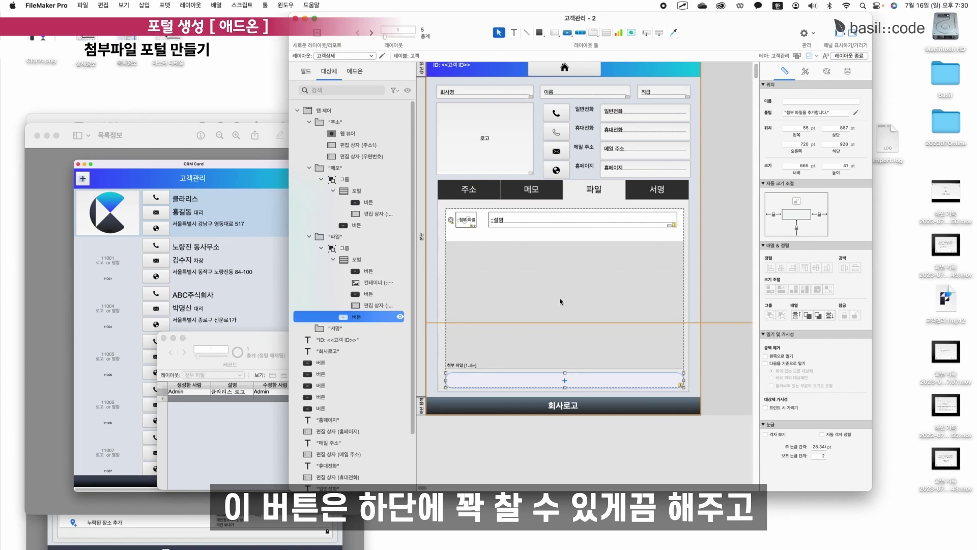
Resize the attachment container field to about 80 × 71 pt.
click(550, 223)
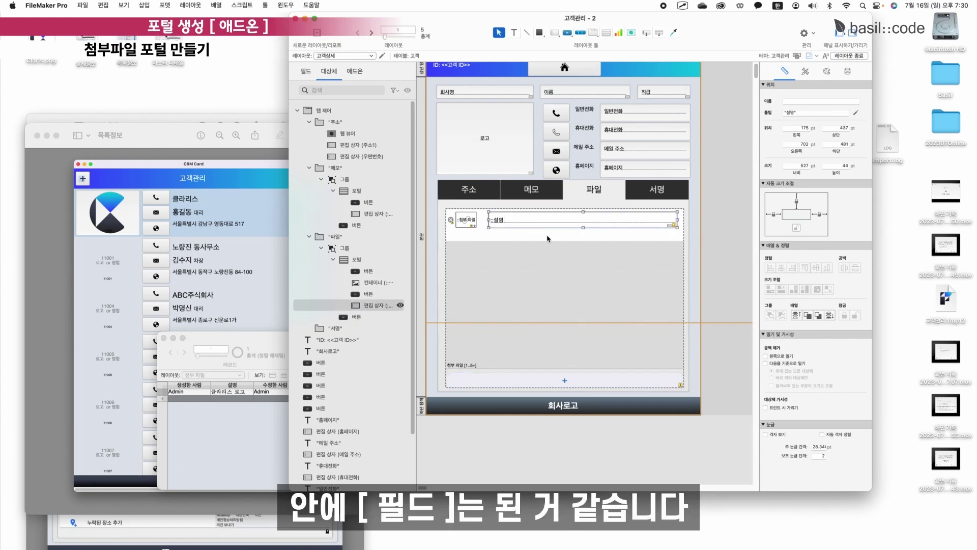
click(581, 236)
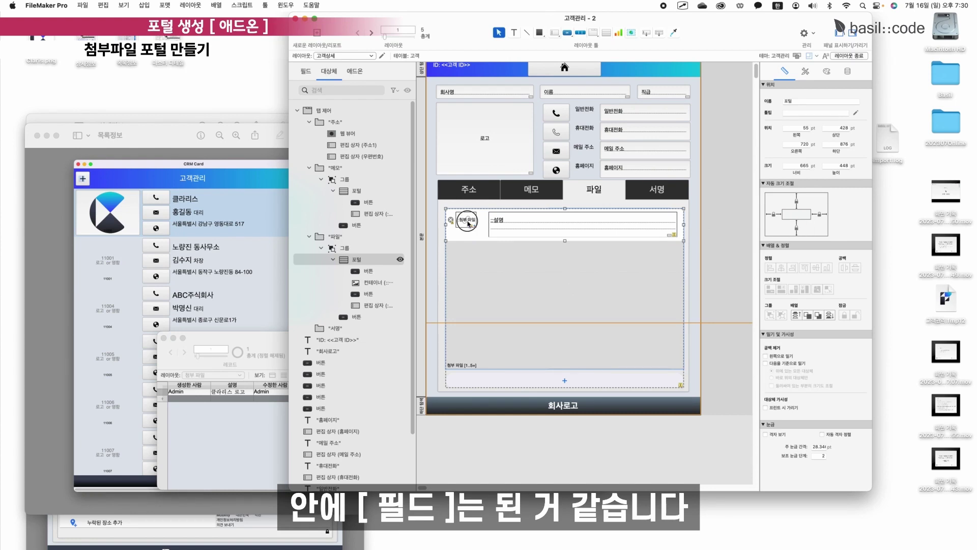
click(465, 219)
drag(476, 227, 488, 237)
click(554, 273)
click(531, 189)
click(573, 273)
click(573, 273)
Return to browsing, check the 메모 and 파일 tabs, and widen the customer window.
key(super+b)
click(519, 196)
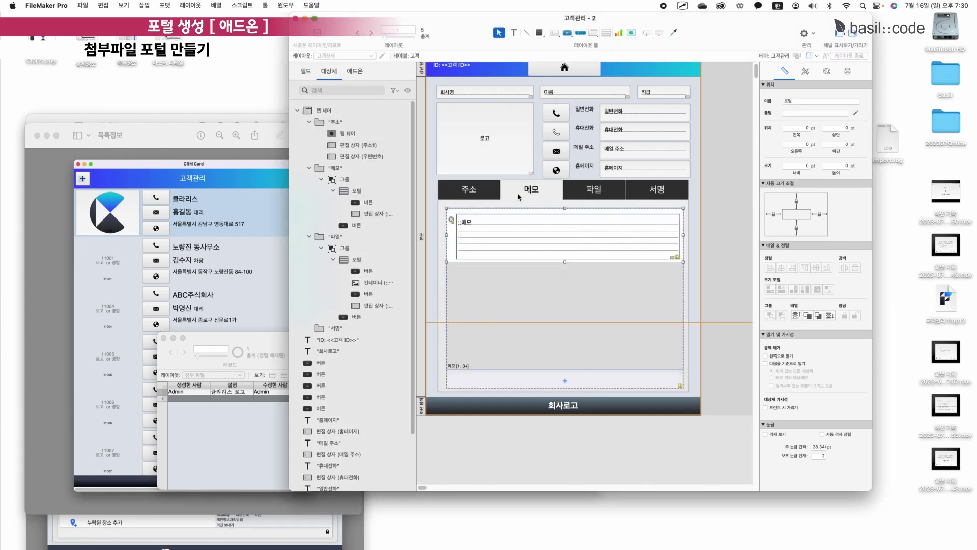
click(522, 197)
click(654, 203)
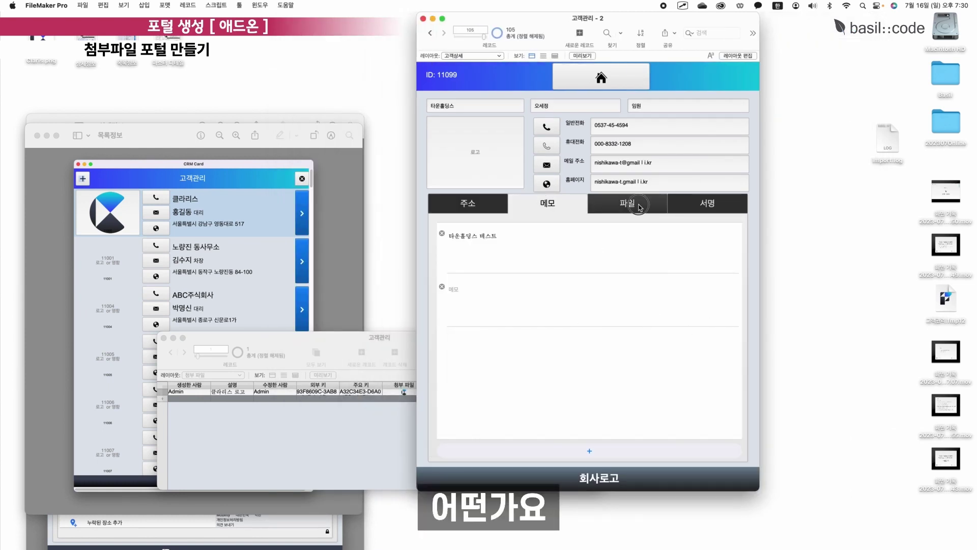
drag(761, 178, 976, 178)
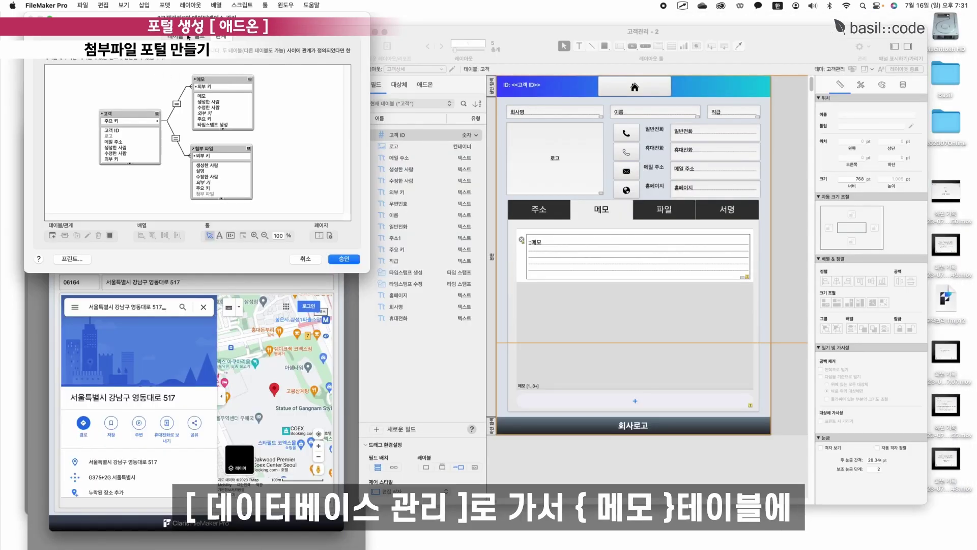
Add a 날짜 field of type Date to the 메모 table.
click(188, 37)
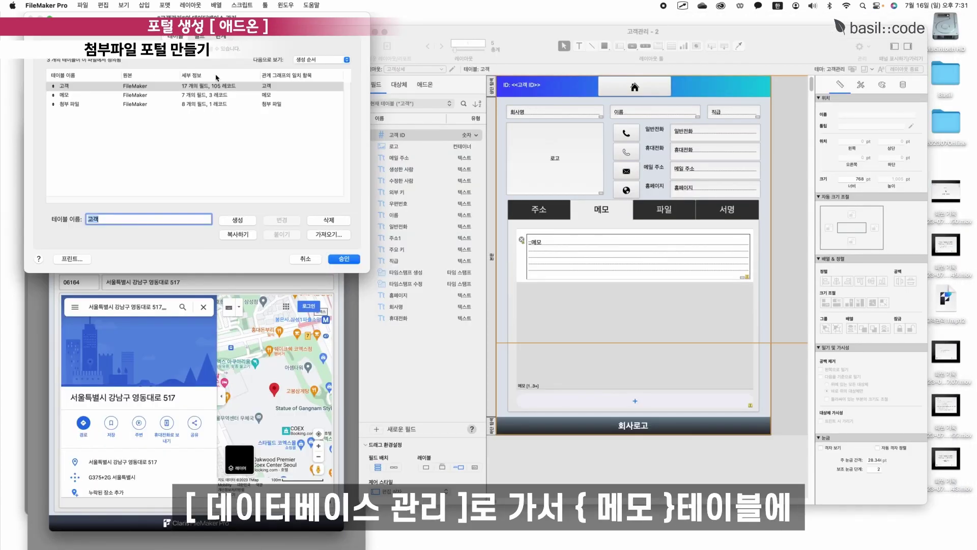
double_click(75, 95)
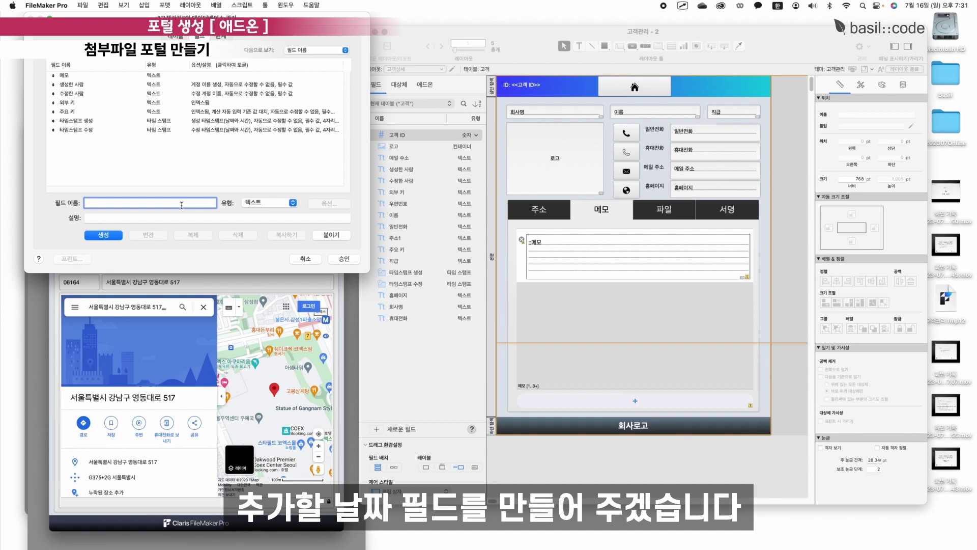
text(날찌)
key(BackSpace)
text(짜)
key(Return)
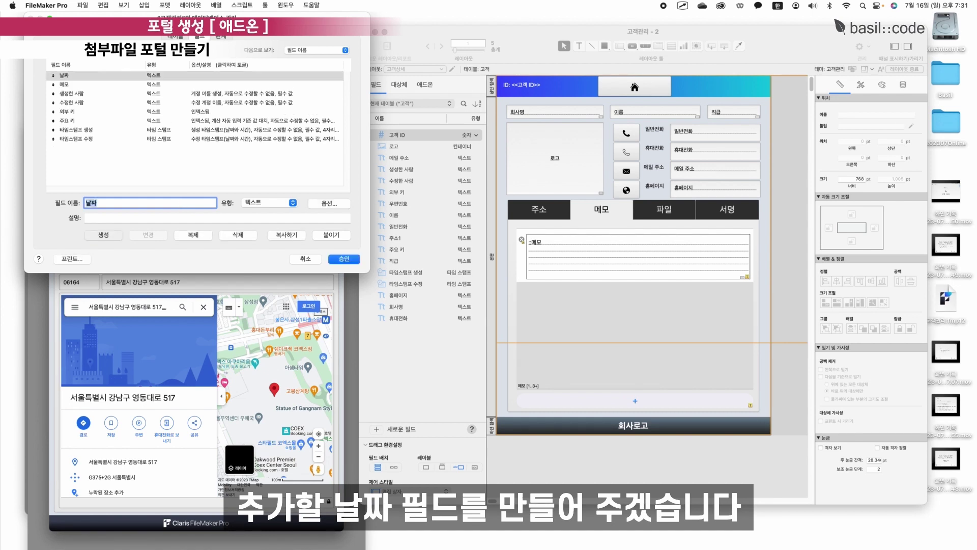
click(269, 203)
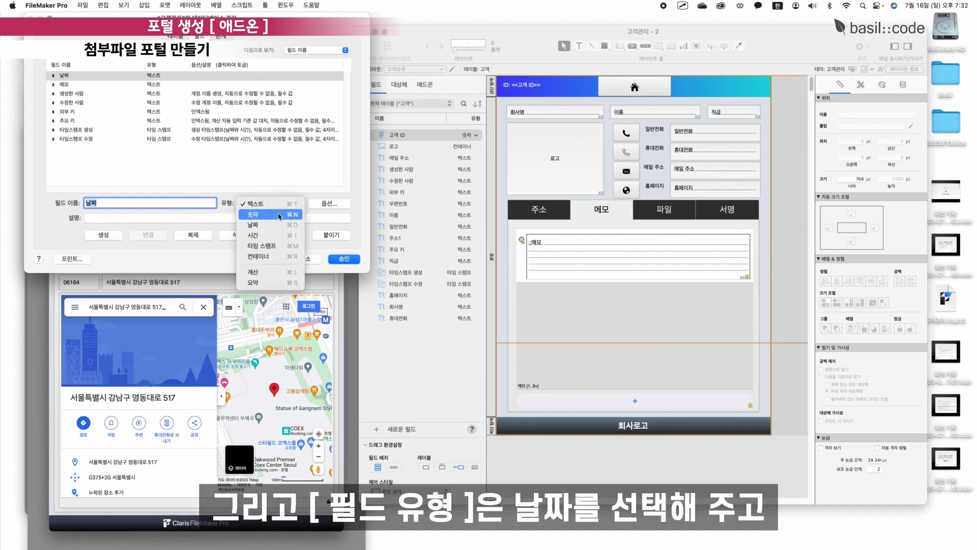
click(279, 225)
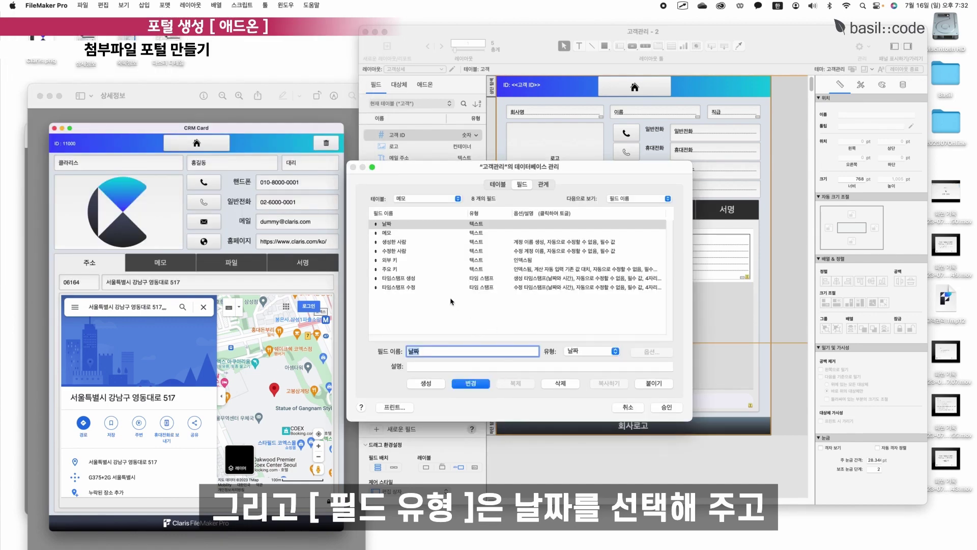
key(Return)
Make 날짜 auto-enter the creation date, then list the 첨부 파일 table's fields.
click(652, 351)
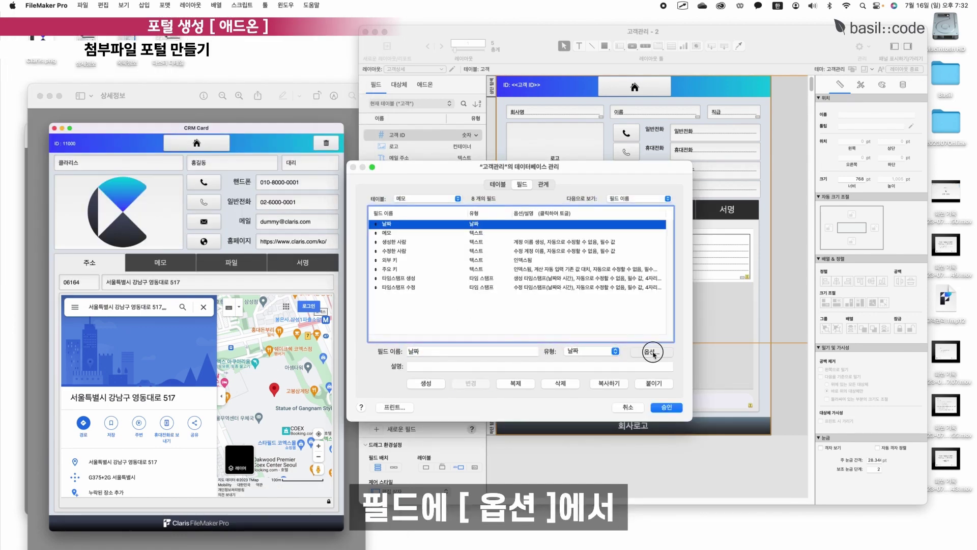
click(578, 254)
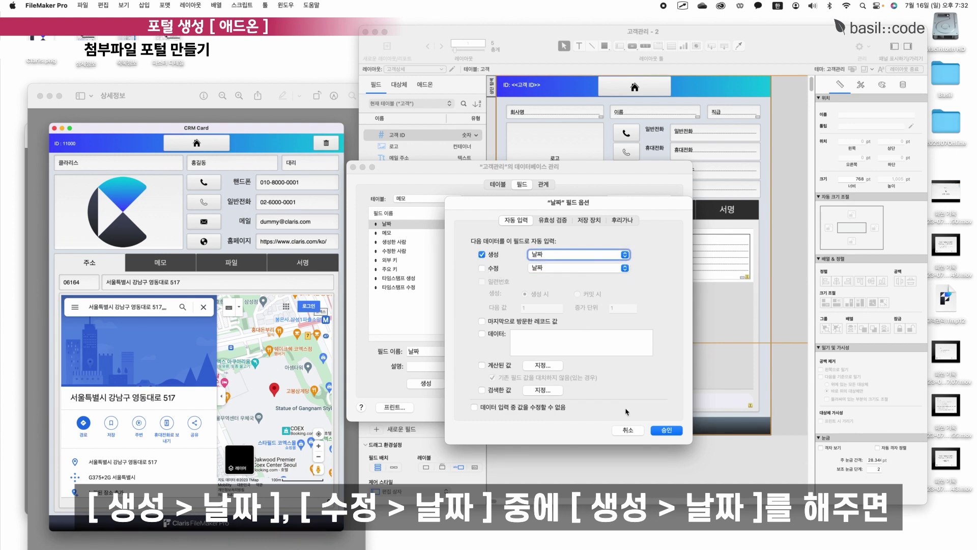
click(666, 430)
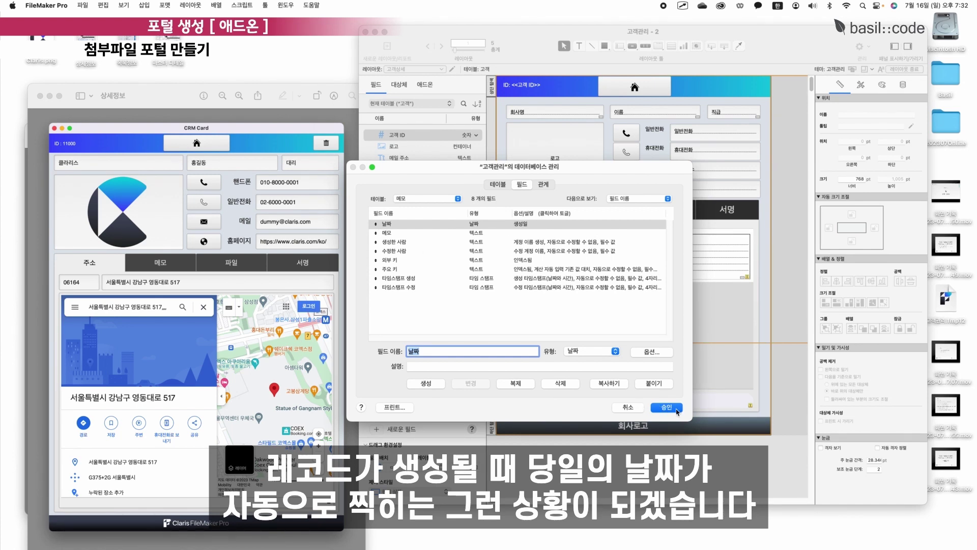
click(428, 199)
click(427, 208)
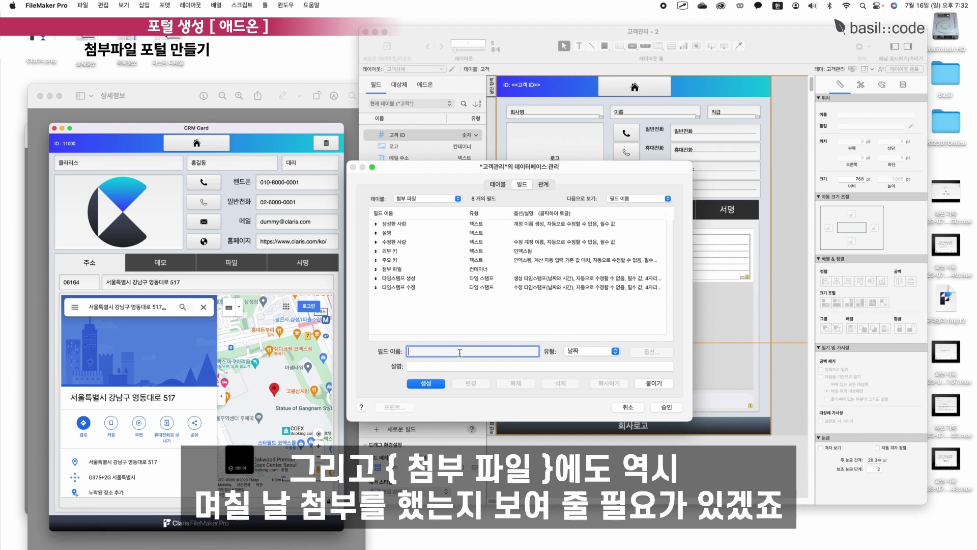
Create 첨부 파일's 날짜 date field with Auto-Enter Creation Date and close Manage Database.
text(ㄴ)
text(짜)
key(Return)
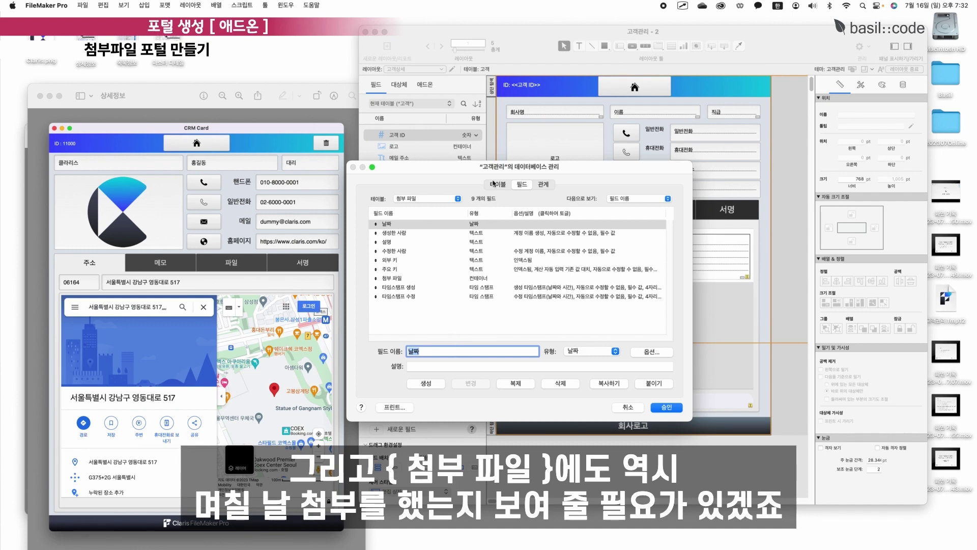
double_click(486, 224)
click(482, 254)
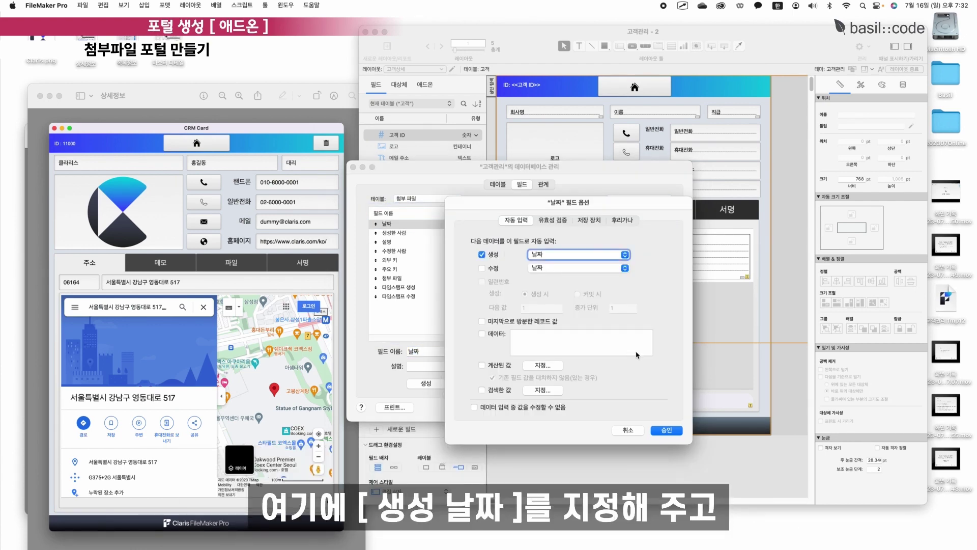
click(666, 430)
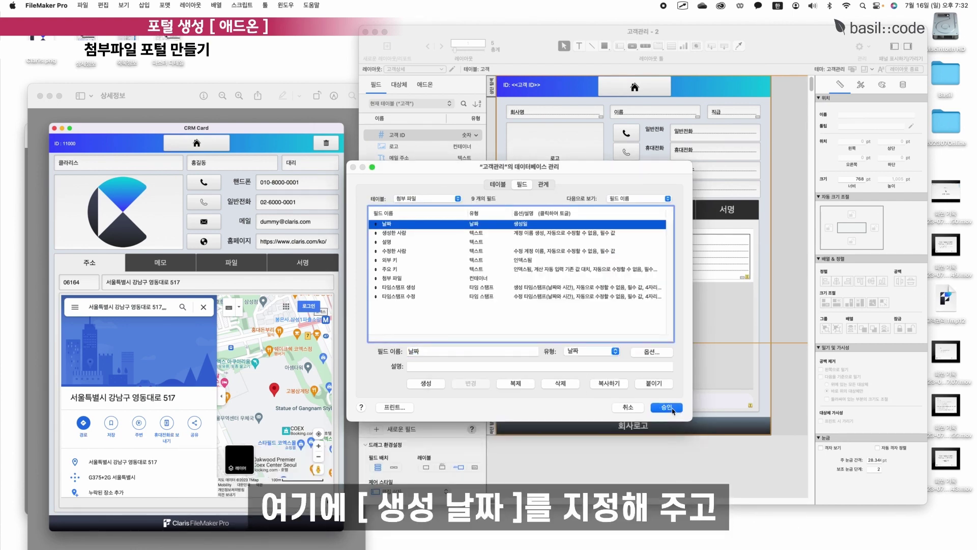
click(666, 407)
Shorten the memo field and place 메모::날짜 above it in the portal.
click(602, 212)
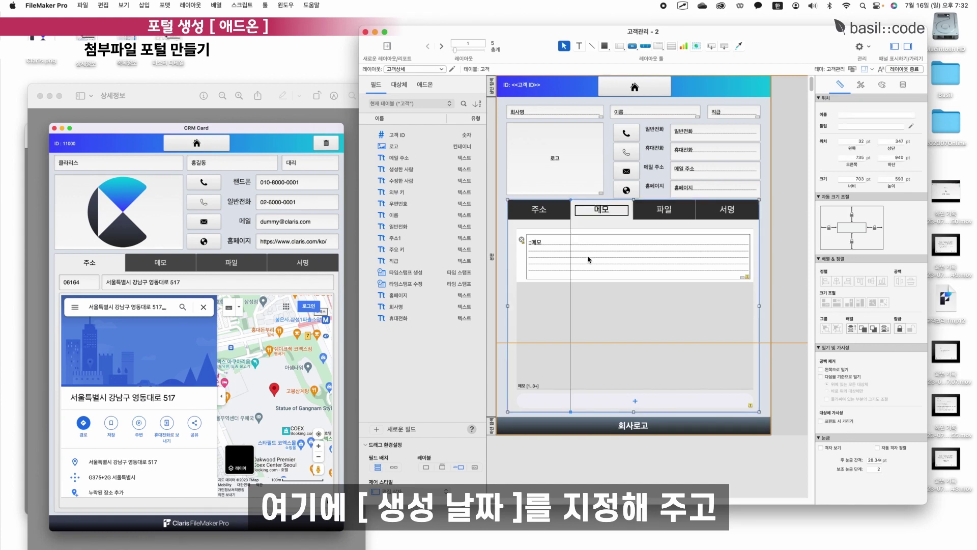
click(589, 259)
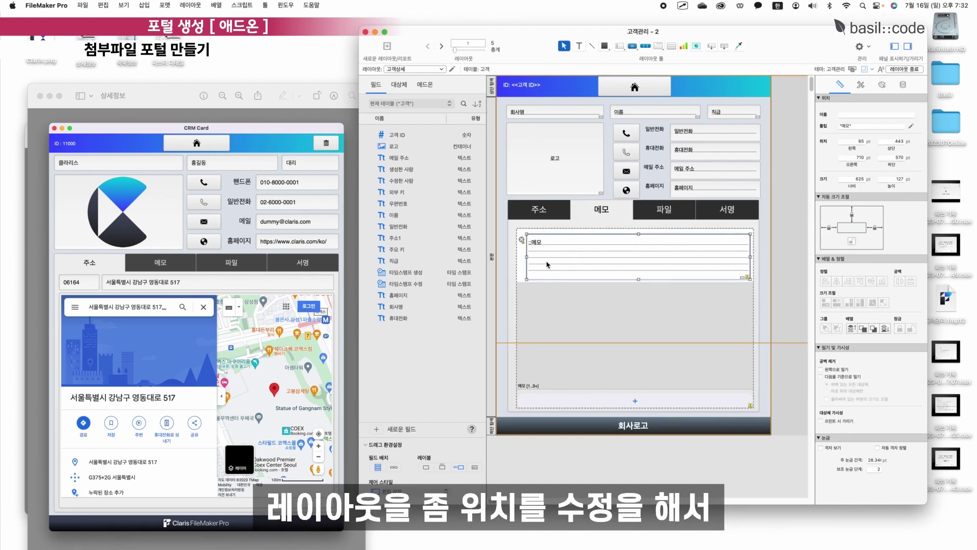
click(525, 260)
drag(638, 235, 638, 248)
click(410, 104)
click(399, 129)
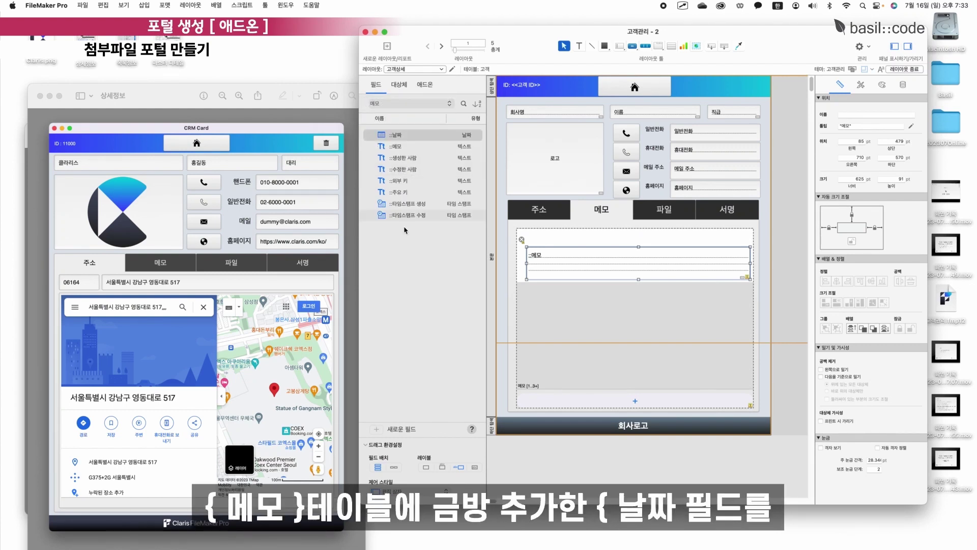
drag(397, 135, 751, 237)
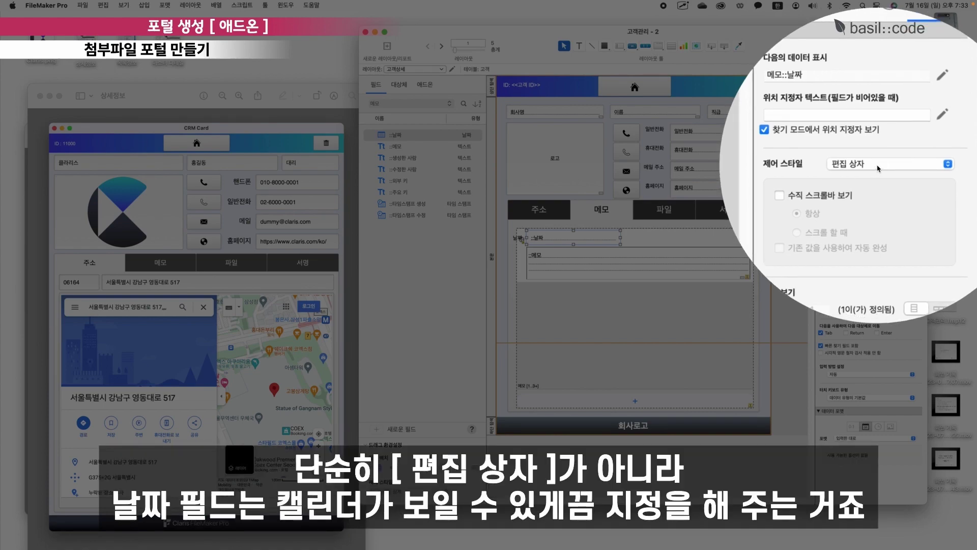
Style 날짜 as a Drop-down Calendar with icon, then check the 파일 and 메모 tabs.
click(876, 167)
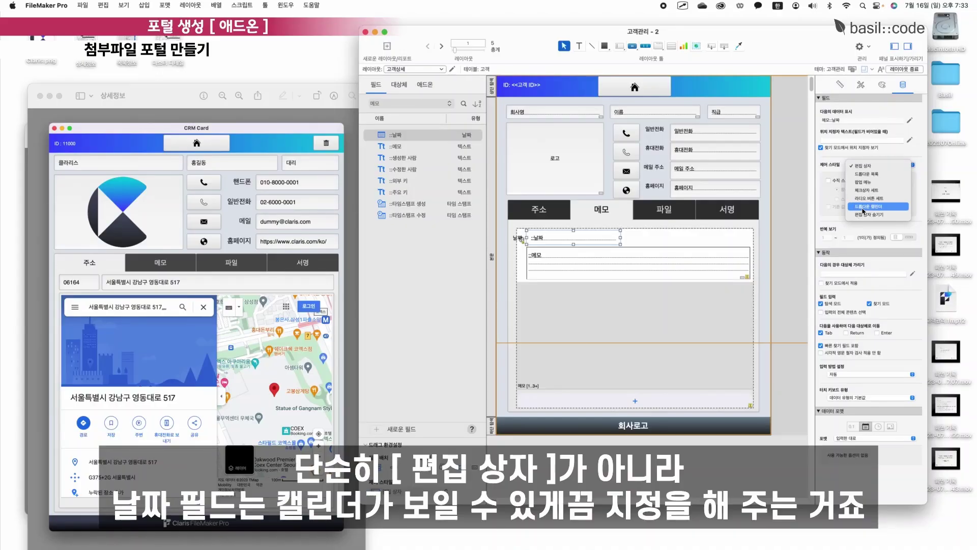
click(864, 207)
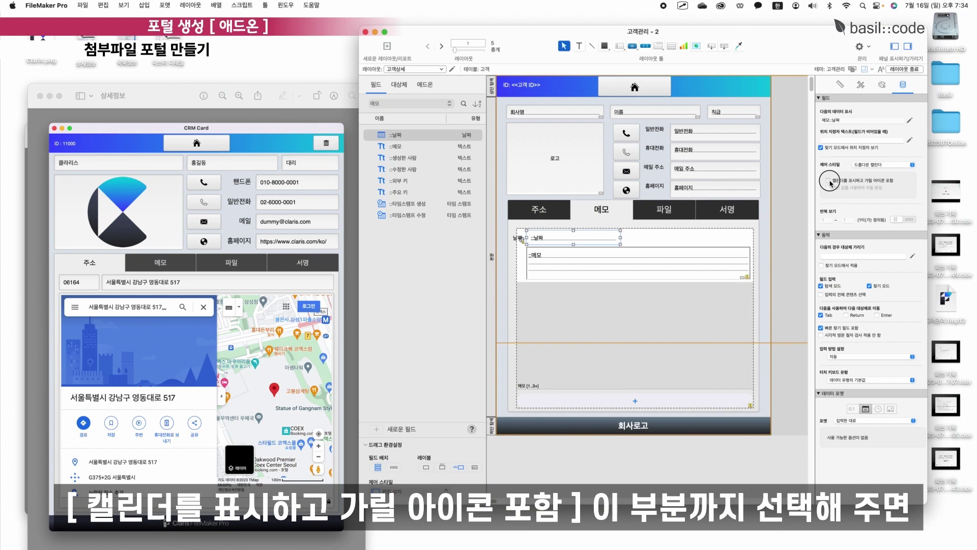
click(830, 181)
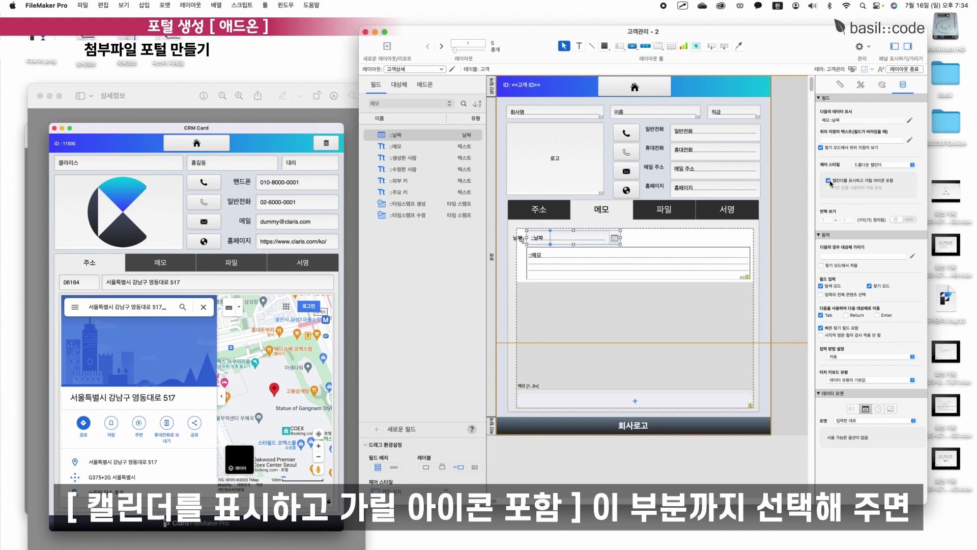
click(774, 251)
click(664, 209)
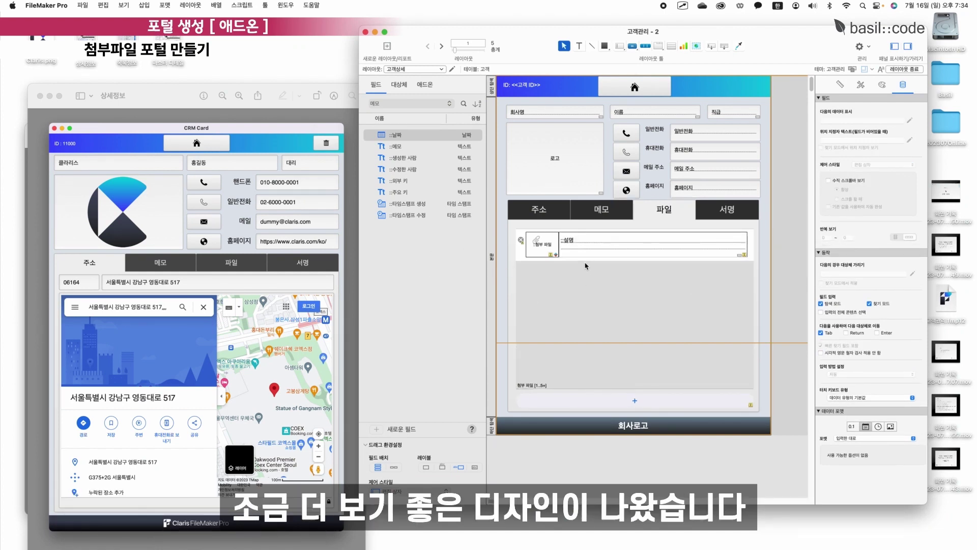
click(611, 218)
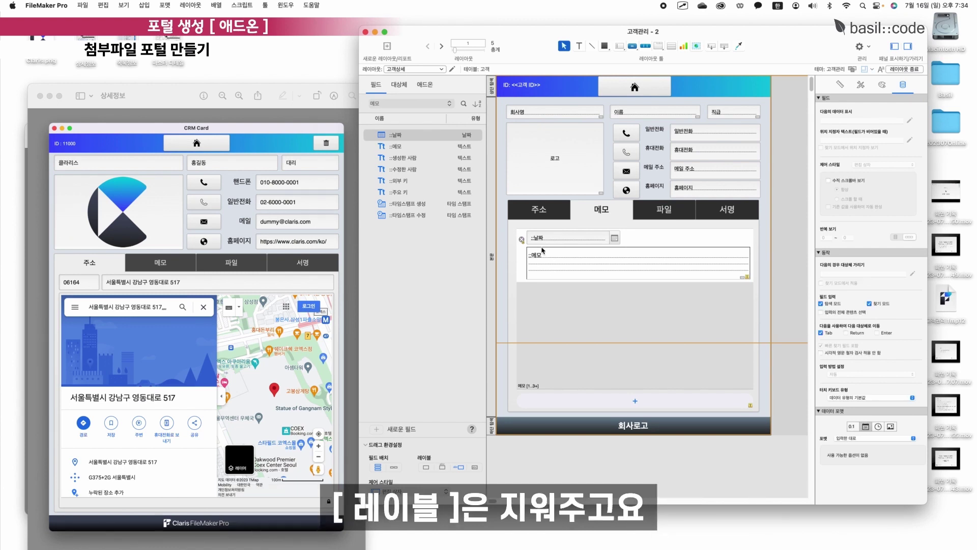
click(653, 209)
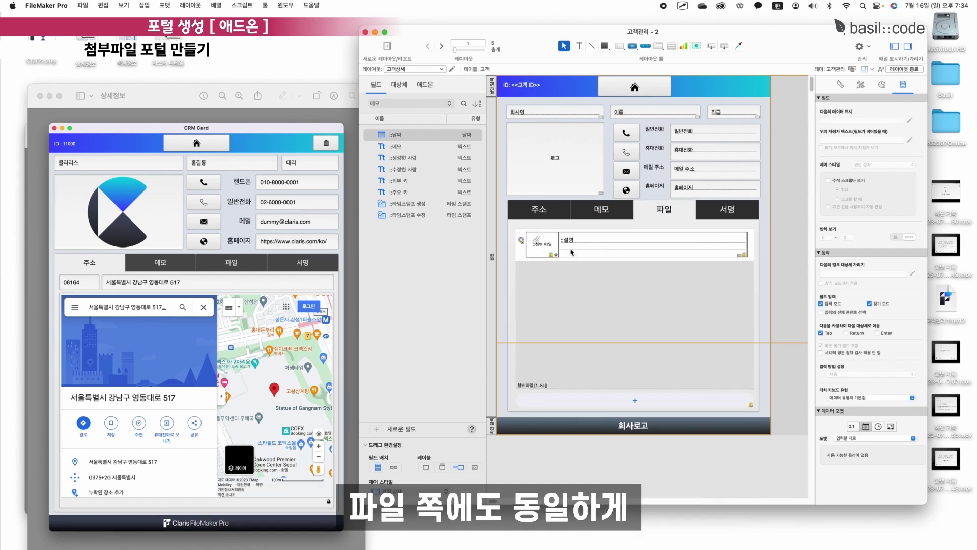
click(566, 251)
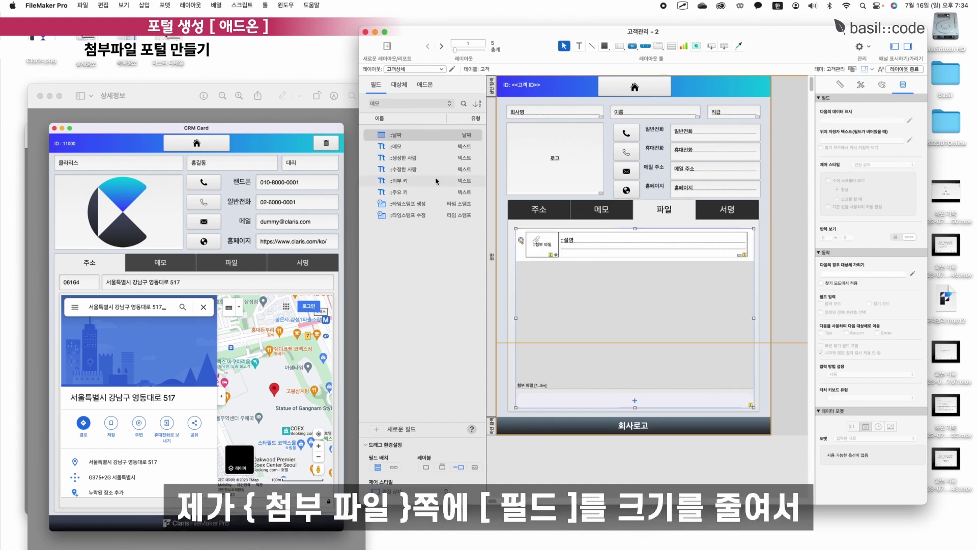
Shrink the 첨부 파일 field and place the 날짜 field at the start of the portal row.
click(405, 106)
click(386, 147)
click(579, 248)
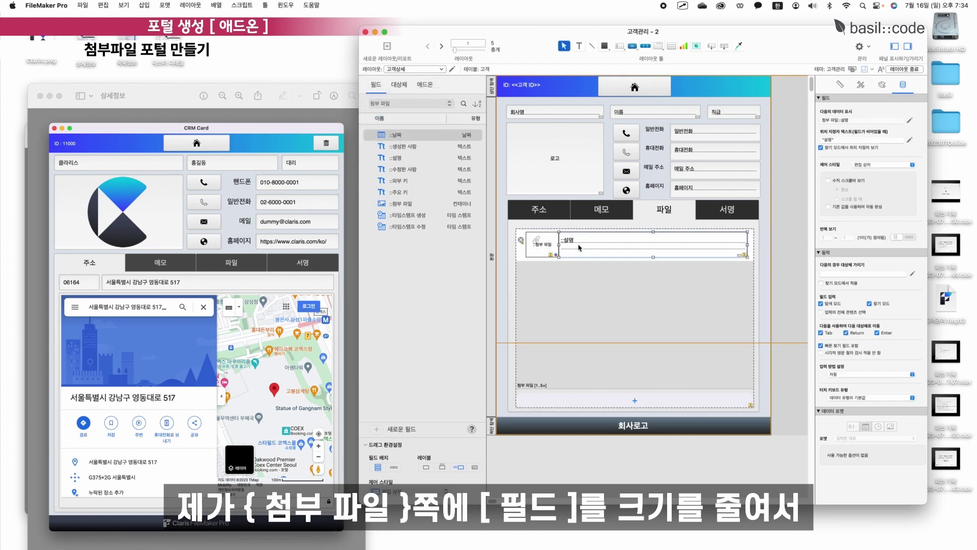
double_click(579, 248)
double_click(578, 295)
drag(558, 248, 585, 248)
click(405, 135)
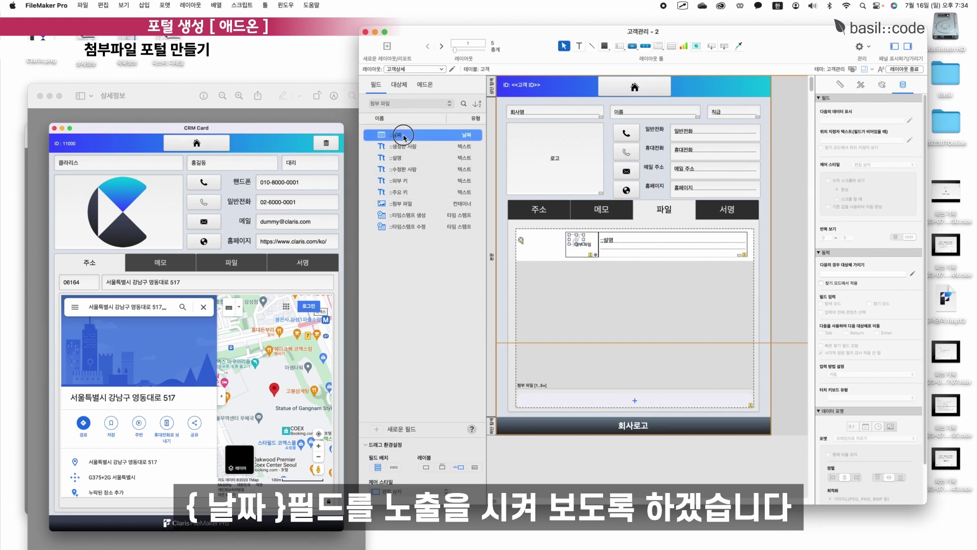
drag(405, 136, 551, 238)
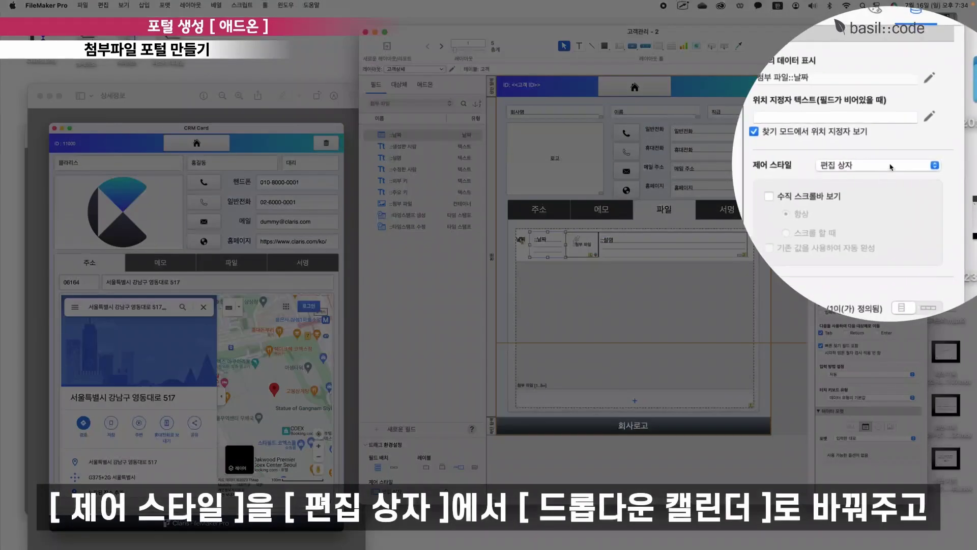
Show 날짜 as a drop-down calendar with an icon and narrow the 설명 field.
click(888, 165)
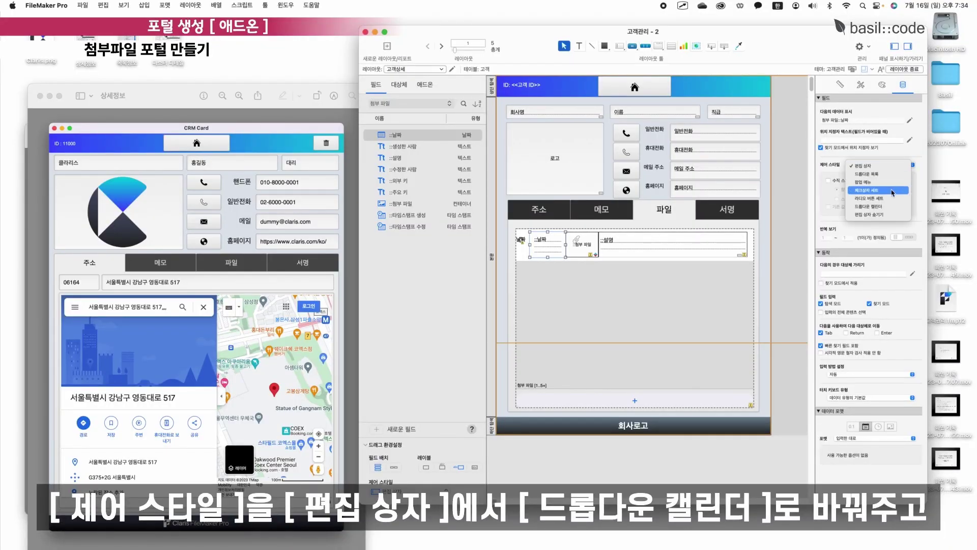
click(887, 207)
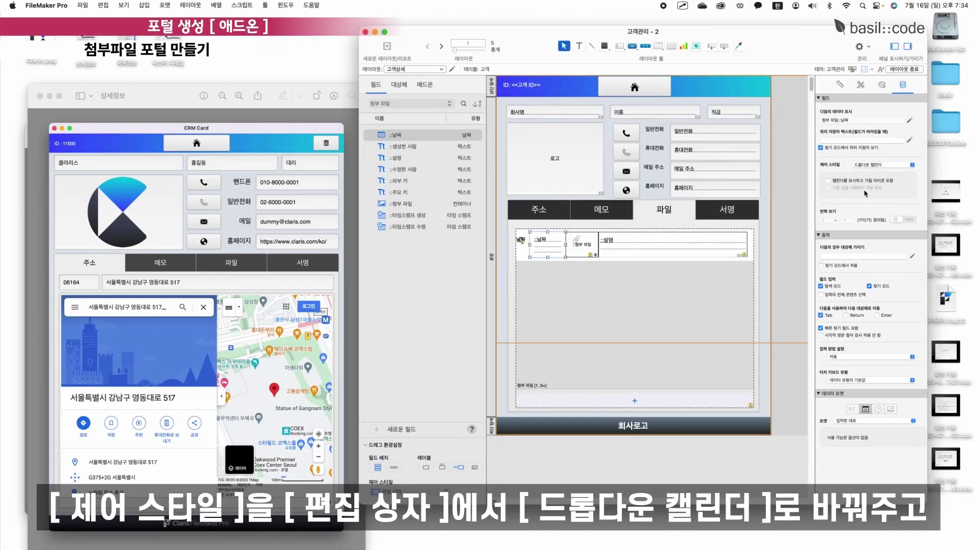
click(843, 184)
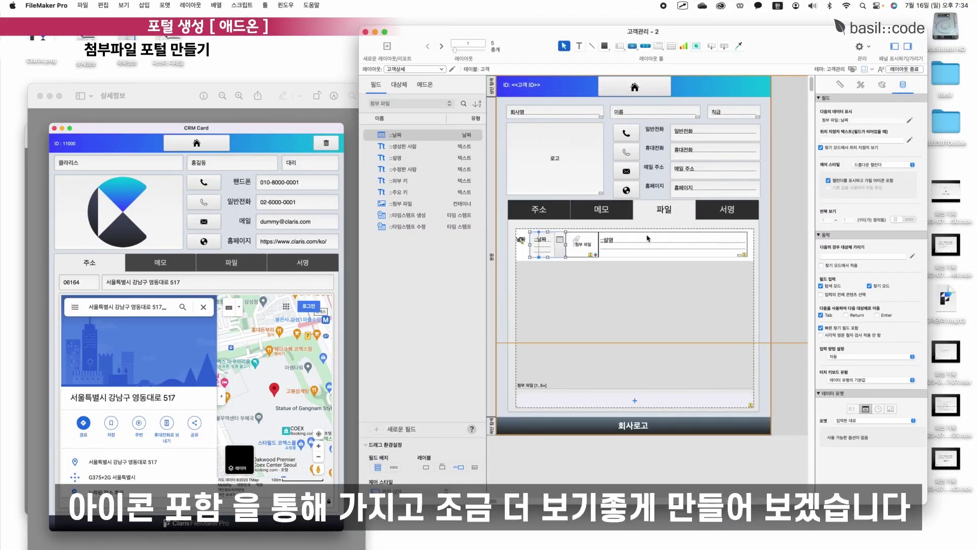
click(615, 250)
mouse_move(599, 244)
mouse_down()
mouse_move(613, 245)
mouse_move(593, 242)
mouse_up()
click(579, 244)
click(567, 245)
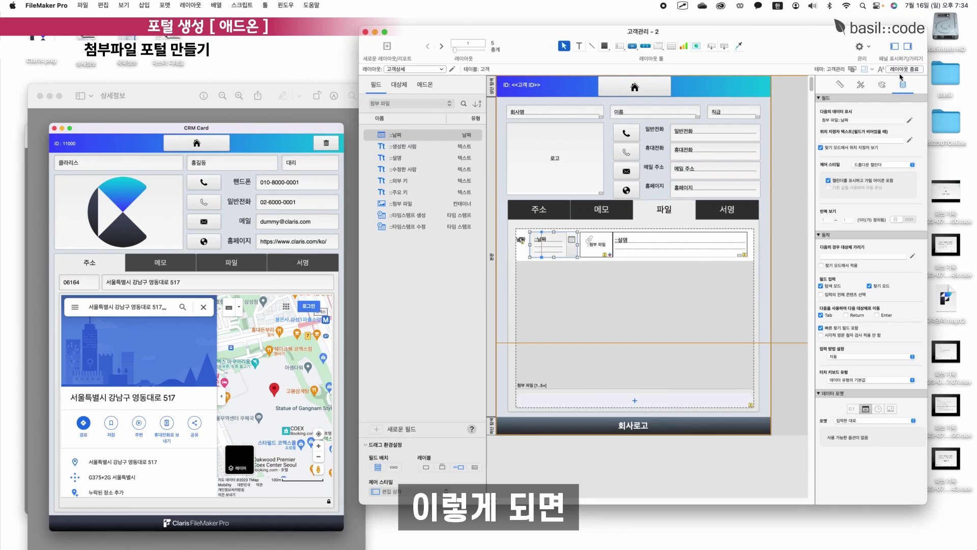
Save the layout and add the memo 온라인 교육 참석 to the customer record.
click(904, 69)
click(493, 185)
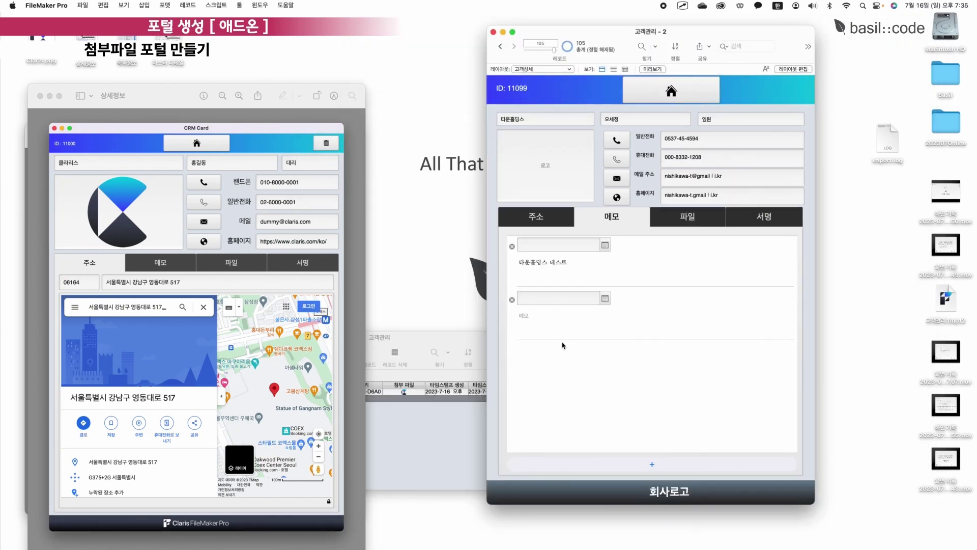
click(524, 312)
scroll(588, 273, down, 1)
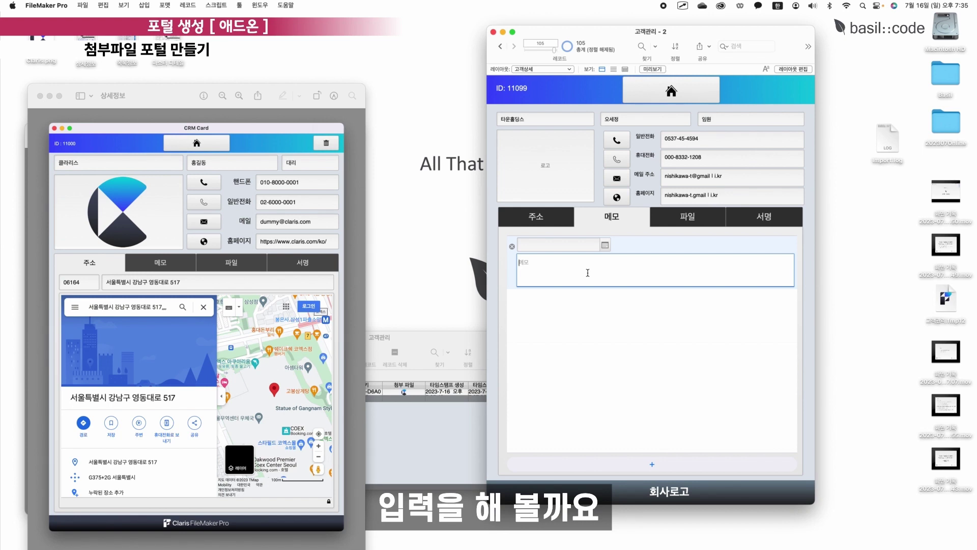
text(온라인 )
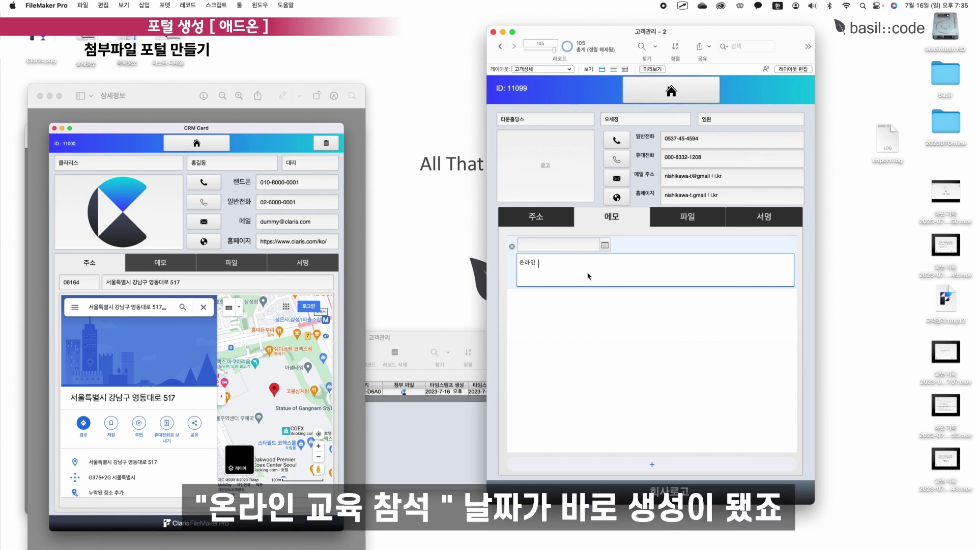
text(교육 참석)
click(588, 310)
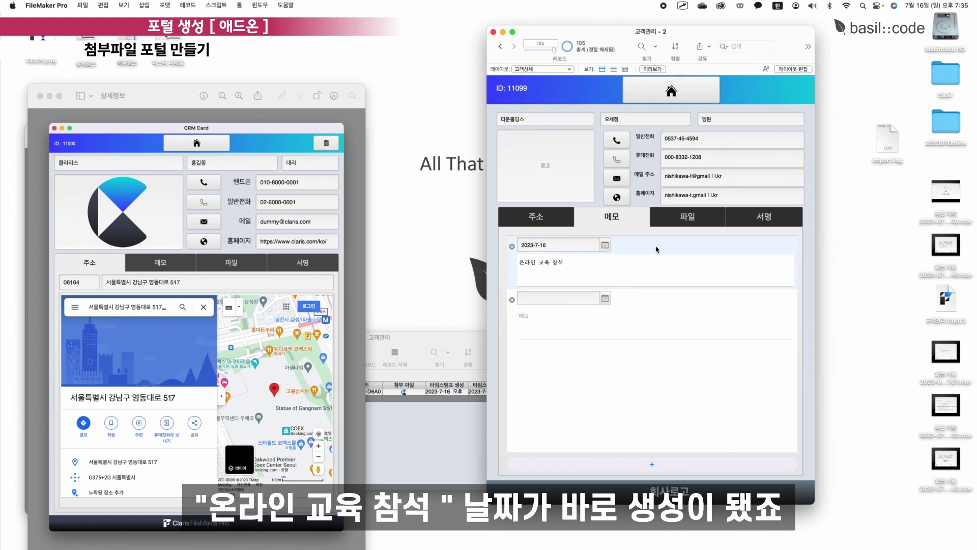
Replace the old logo attachment with Claris.png described as 회사 로고 전달.
click(687, 216)
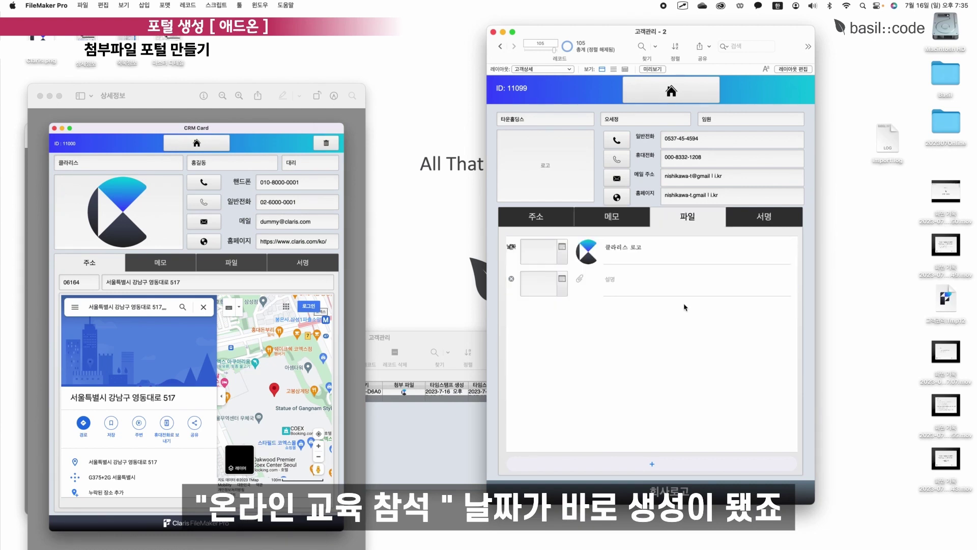
click(511, 247)
click(573, 209)
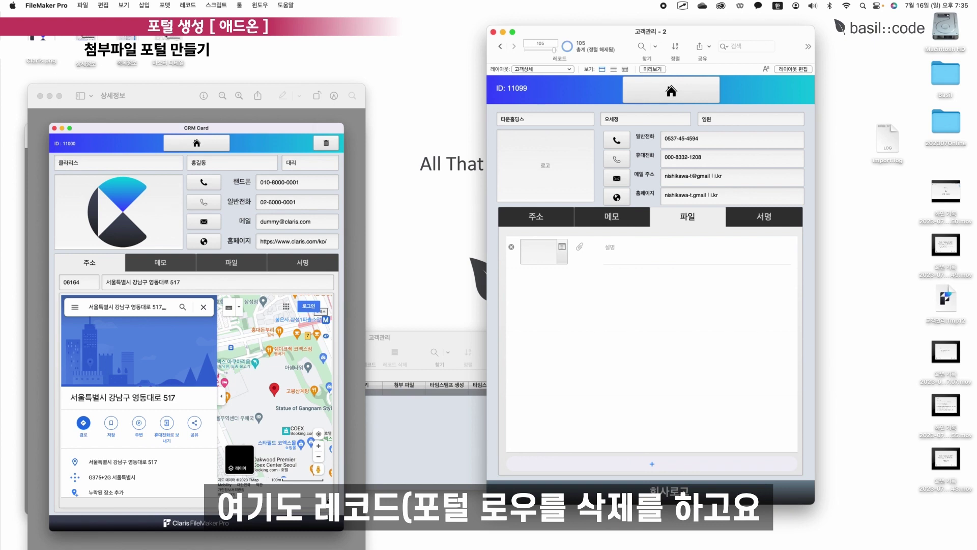
drag(39, 63, 585, 252)
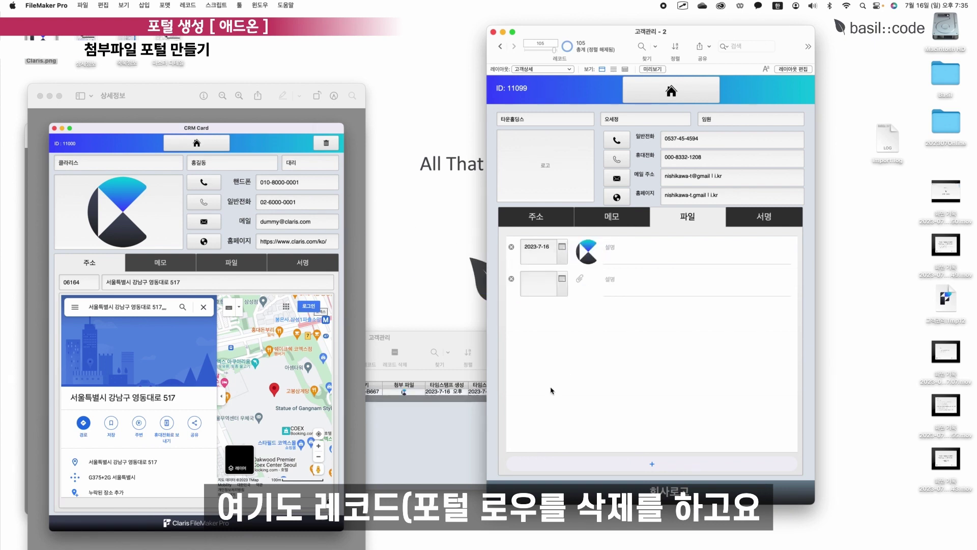
click(635, 252)
text(회)
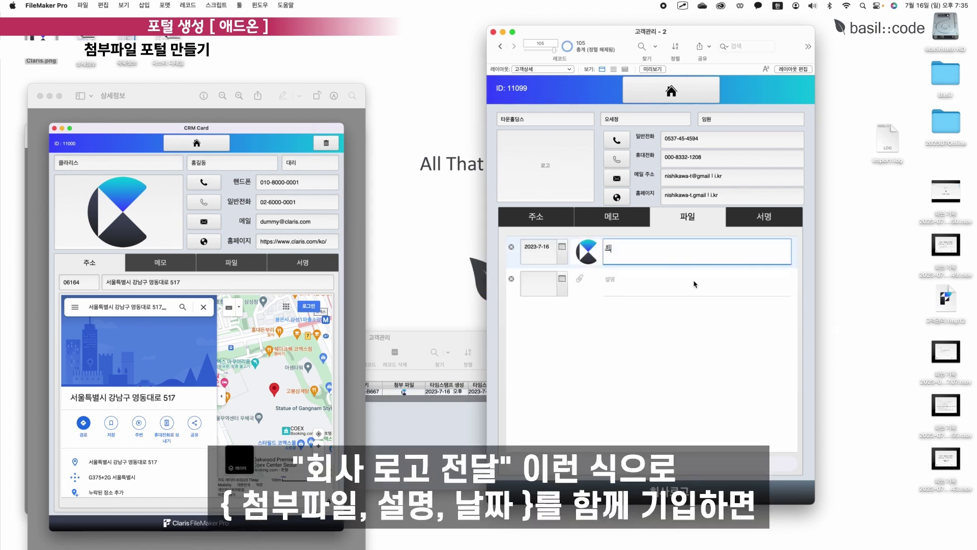
text(사 로고 전달)
click(646, 358)
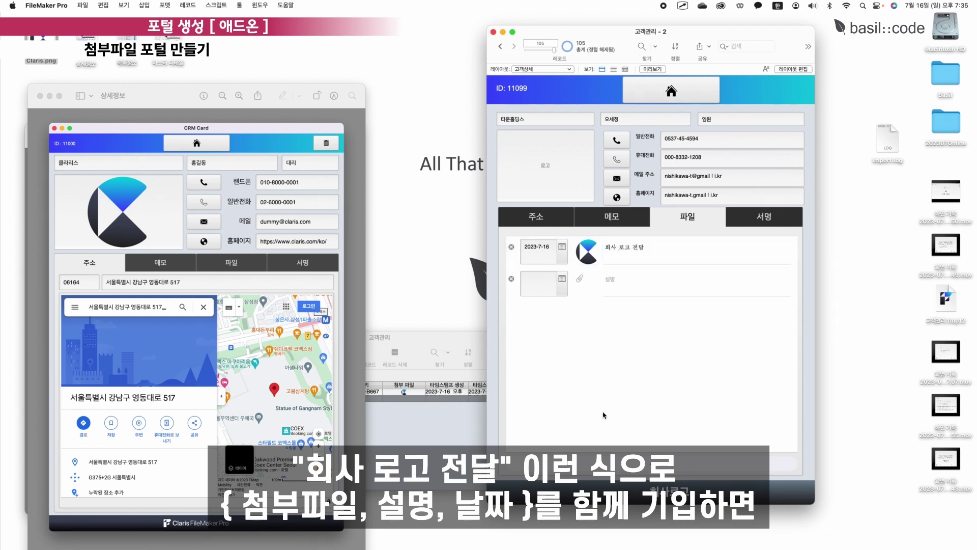
Keep the attachment date 2023-7-16 and review the memo and file tabs.
click(657, 252)
click(543, 252)
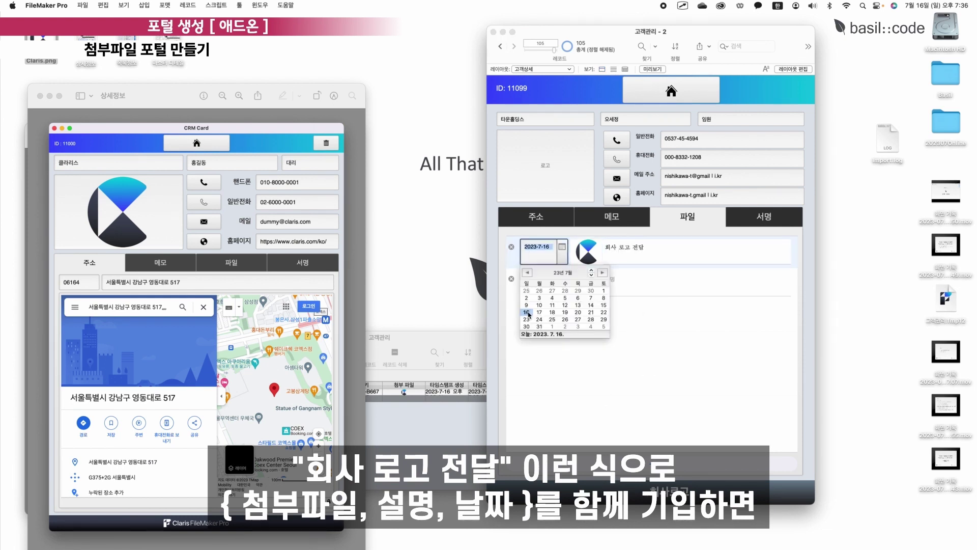
click(694, 312)
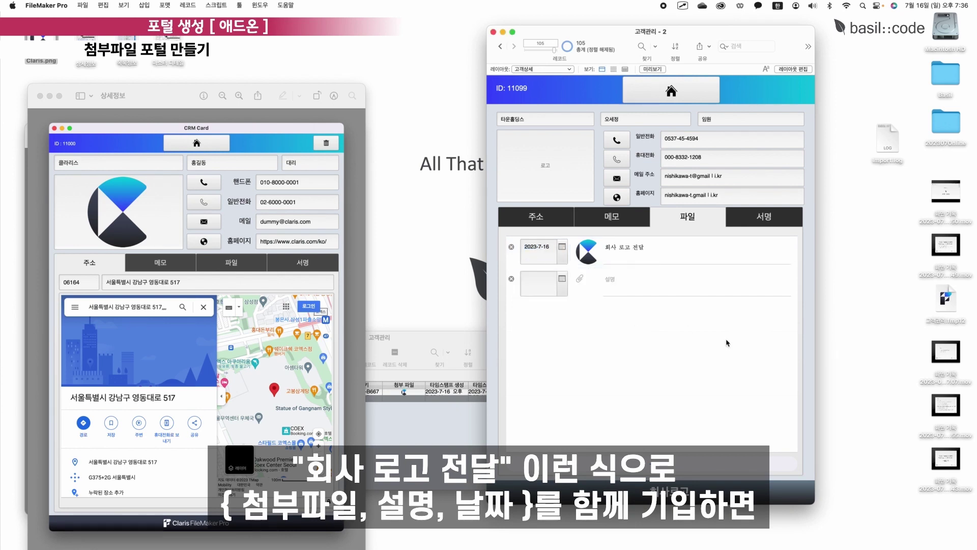
click(624, 218)
click(688, 217)
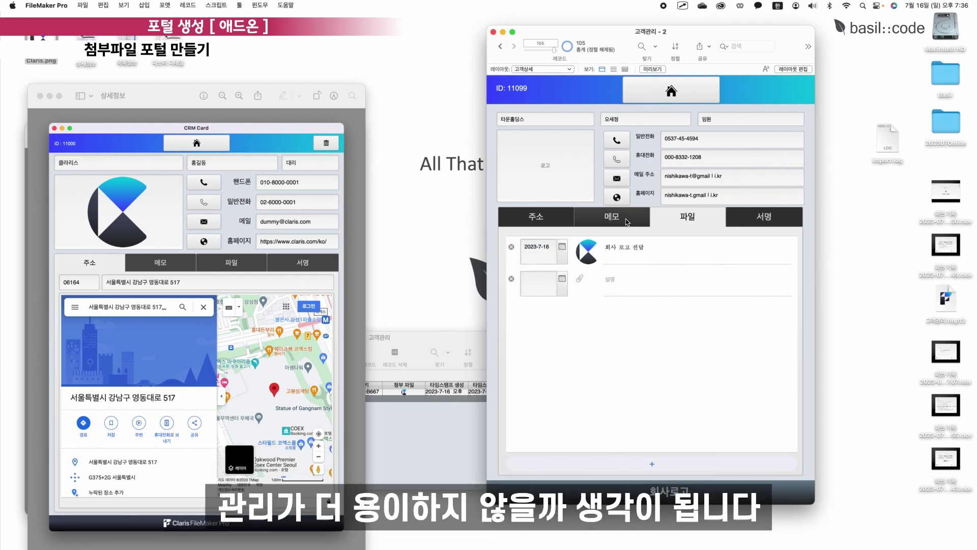
click(627, 222)
click(540, 218)
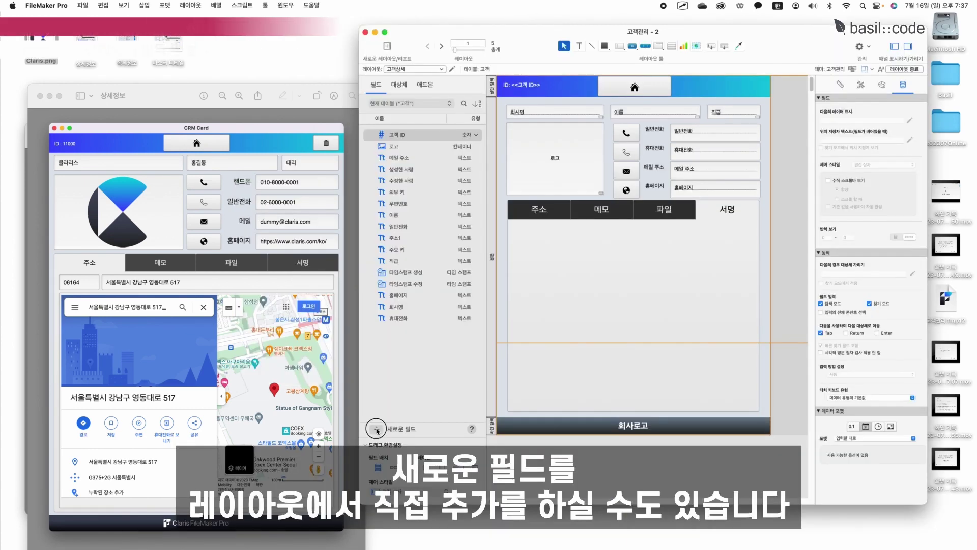
Create a new container field named 서명 in the customer table.
click(377, 429)
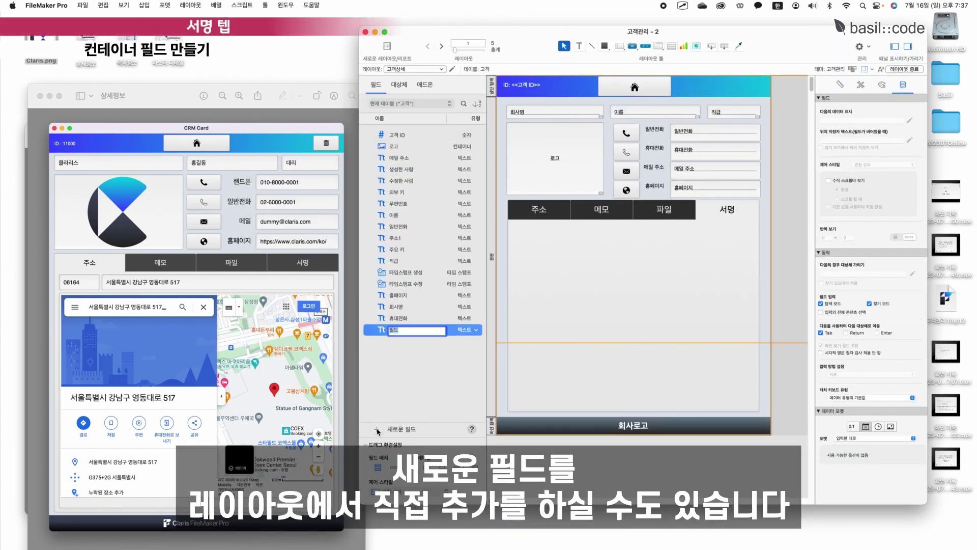
text(서)
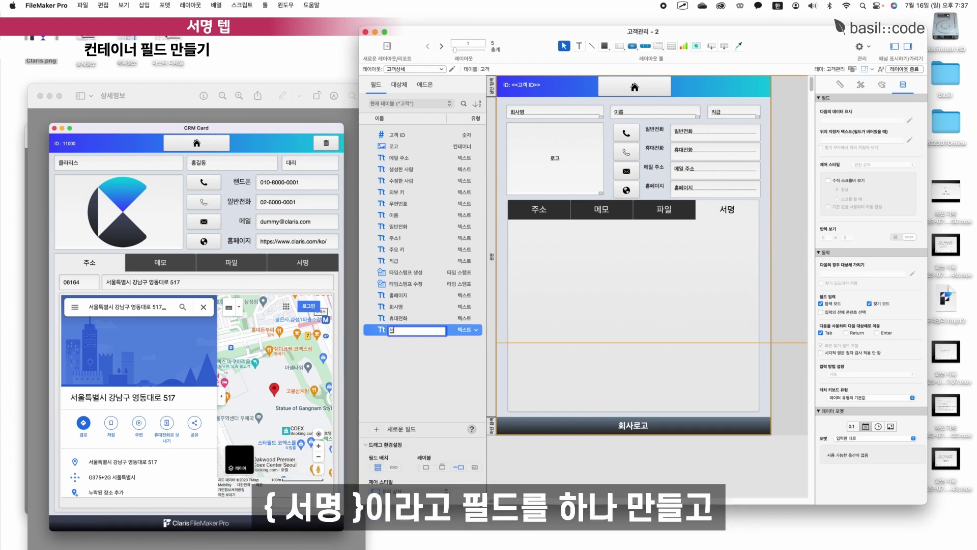
text(명)
key(Return)
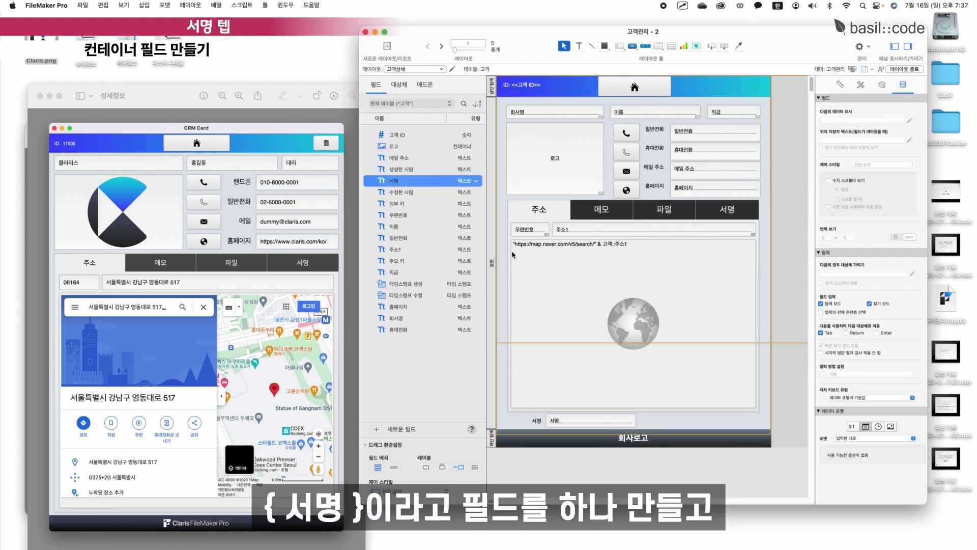
click(469, 181)
click(473, 237)
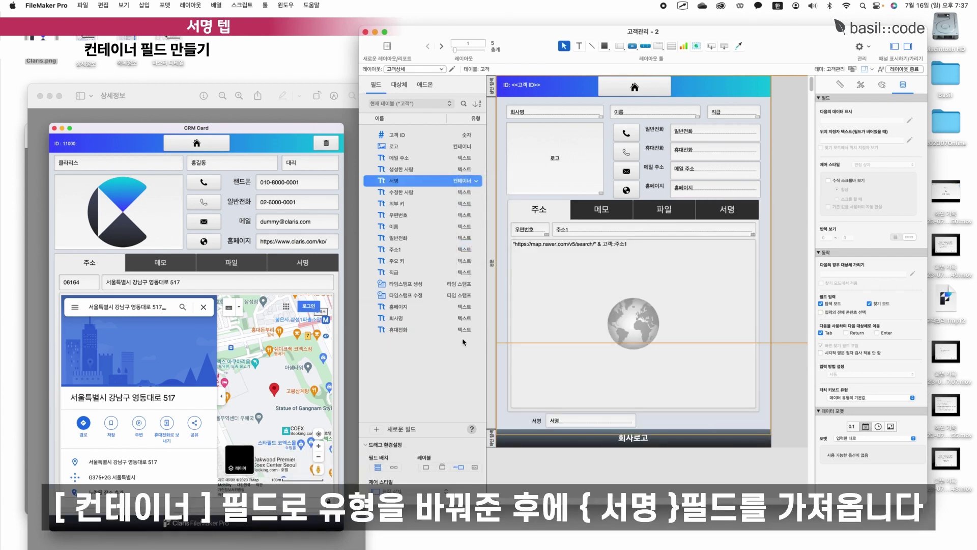
Place the 서명 field without a label on the 서명 tab and enlarge it to fill the panel.
click(731, 215)
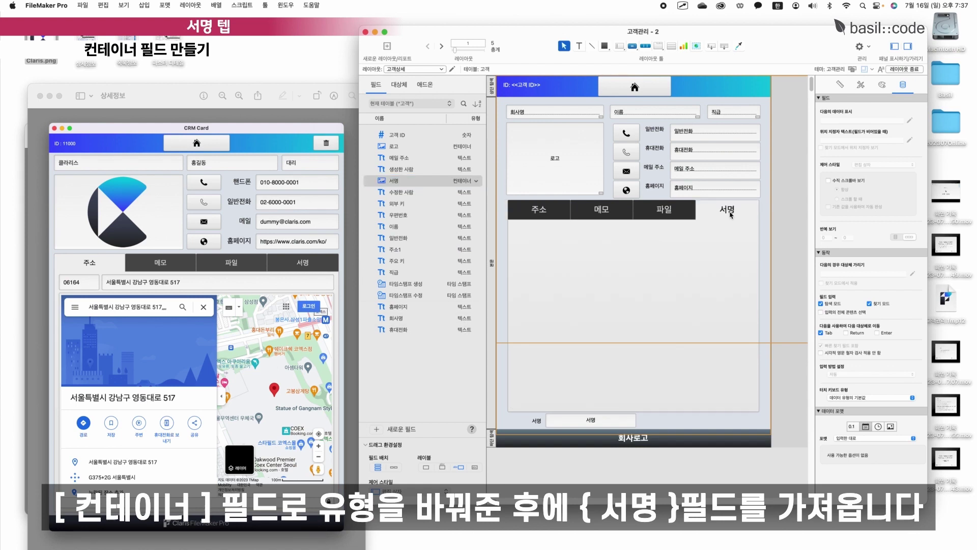
drag(392, 180, 538, 235)
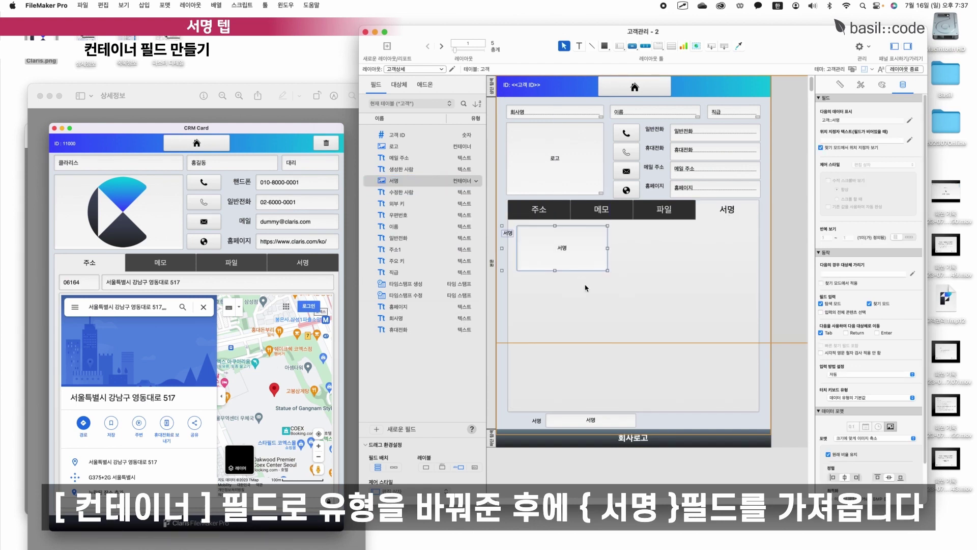
click(474, 467)
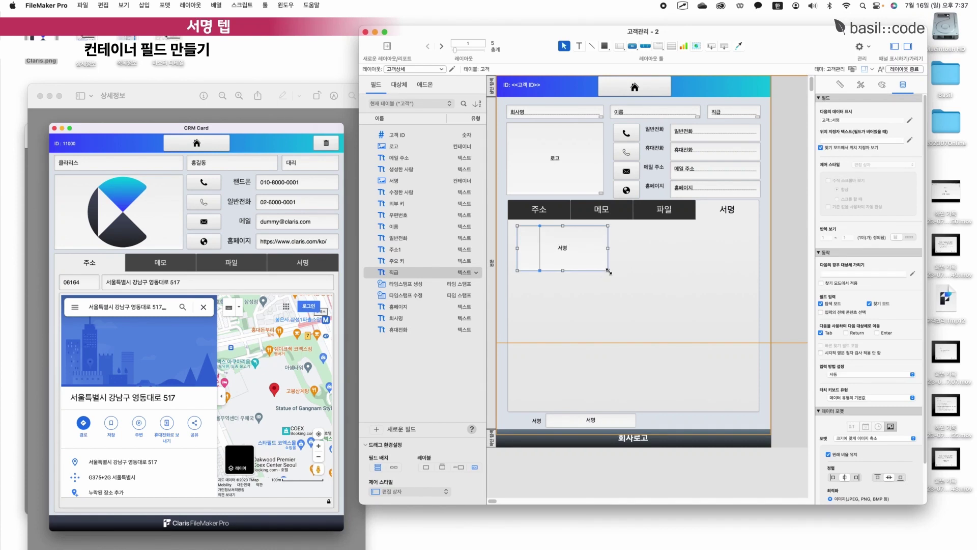
drag(609, 271, 755, 397)
Delete the duplicate 서명 field and label, shorten the layout body, and exit Layout mode.
click(591, 422)
key(Delete)
click(538, 421)
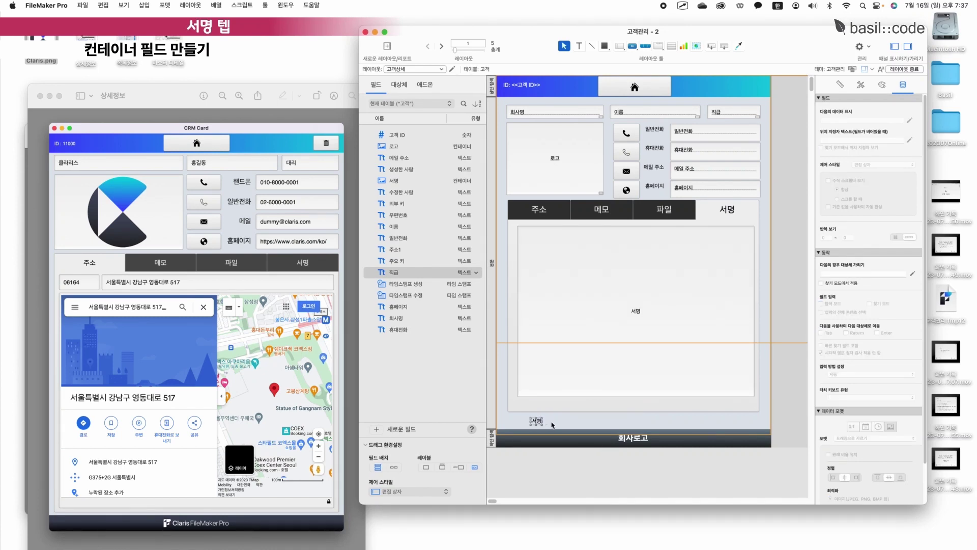
key(Delete)
drag(551, 429, 551, 415)
drag(634, 293, 633, 294)
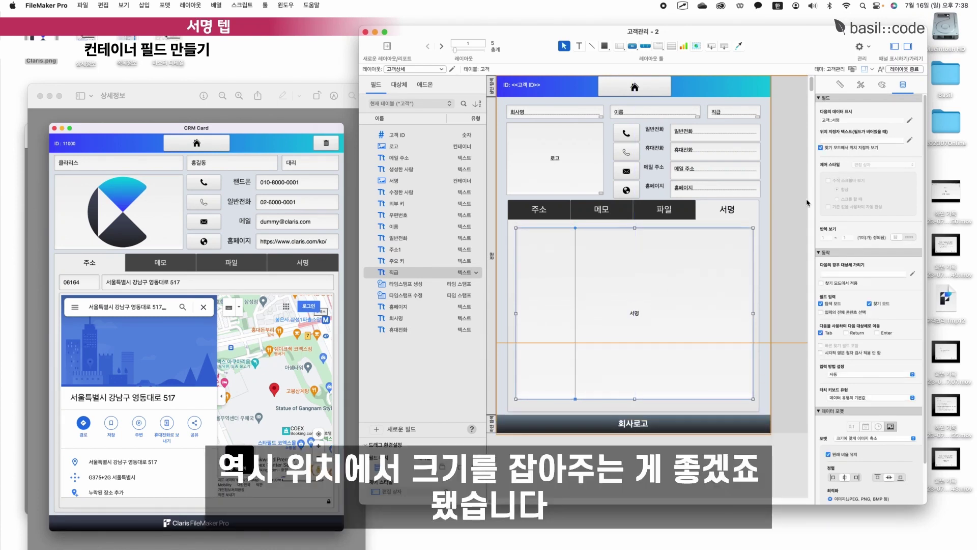
click(841, 85)
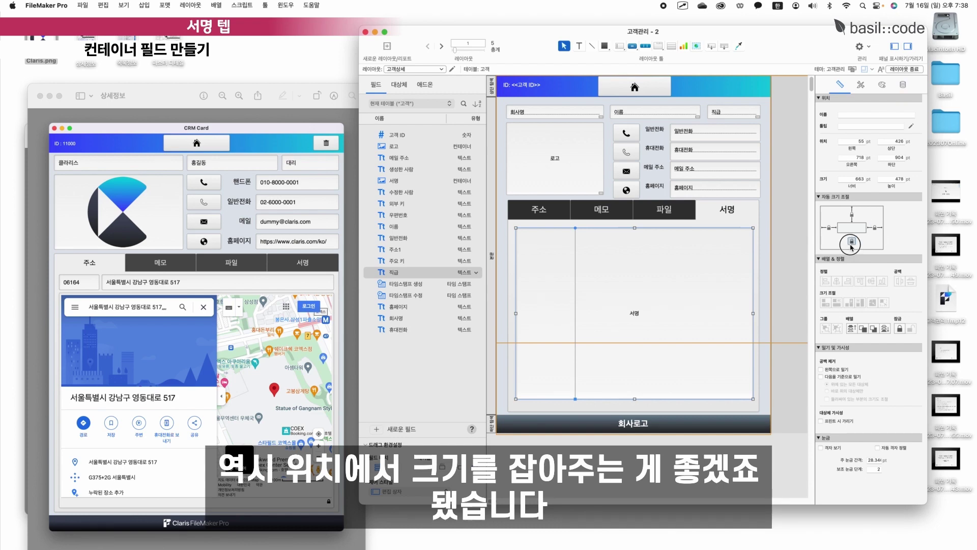
click(904, 70)
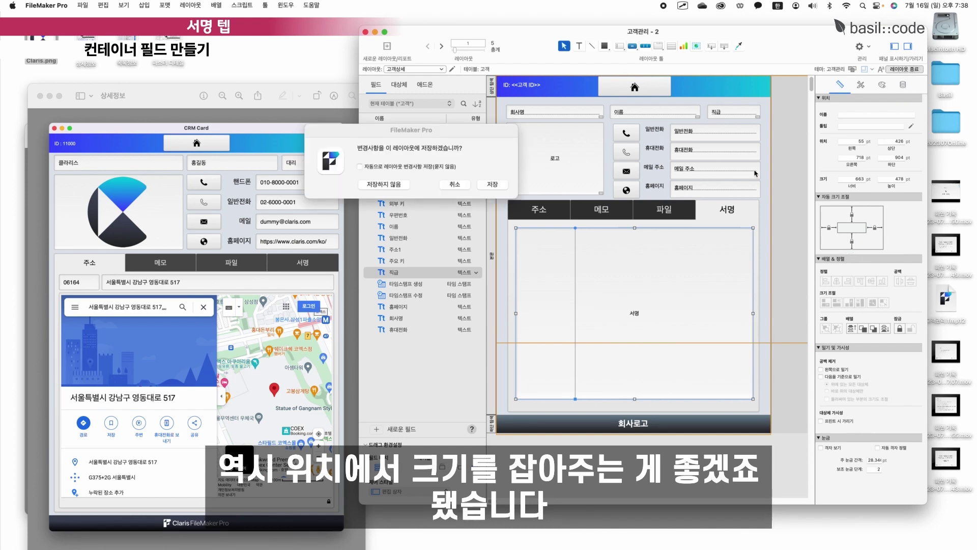
Save the layout changes and check the attachment options on the 파일 tab.
click(498, 245)
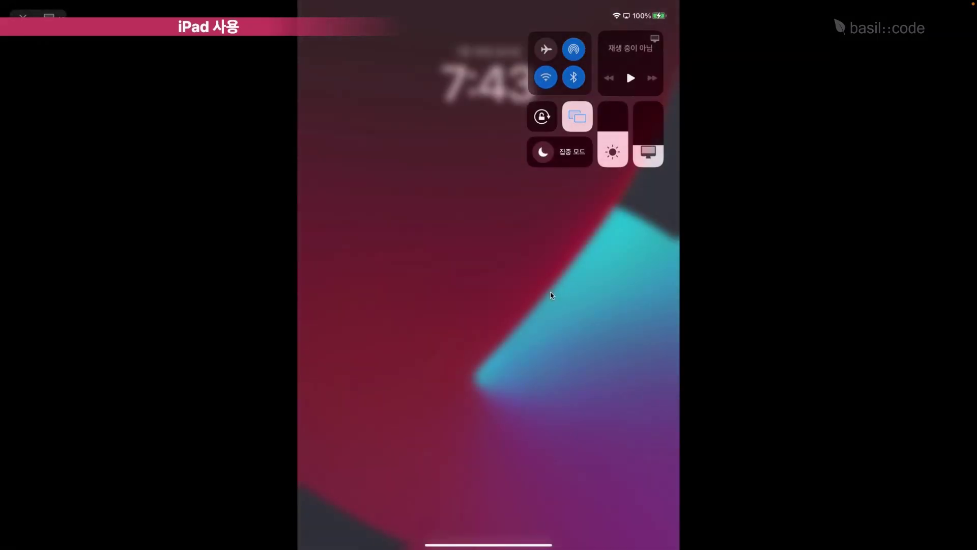
click(550, 295)
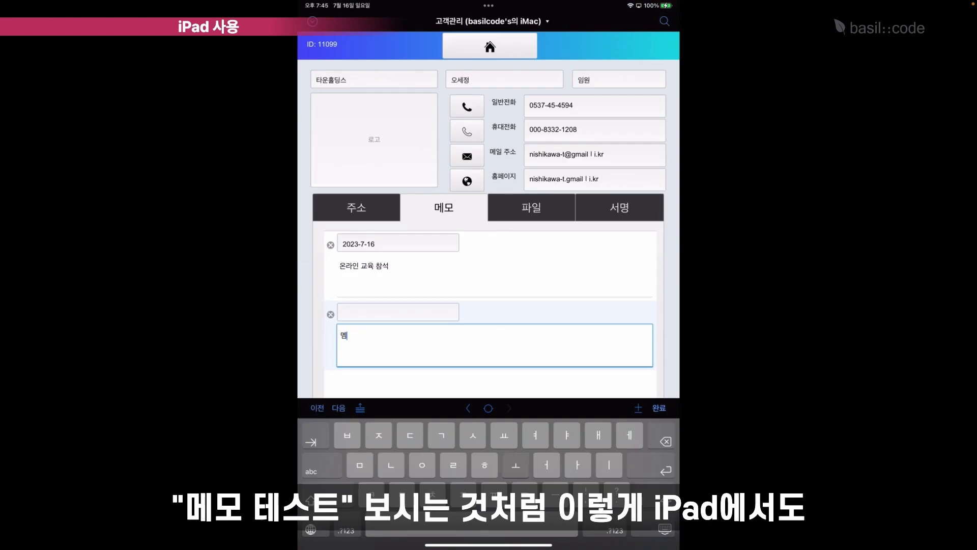
text(모테스트)
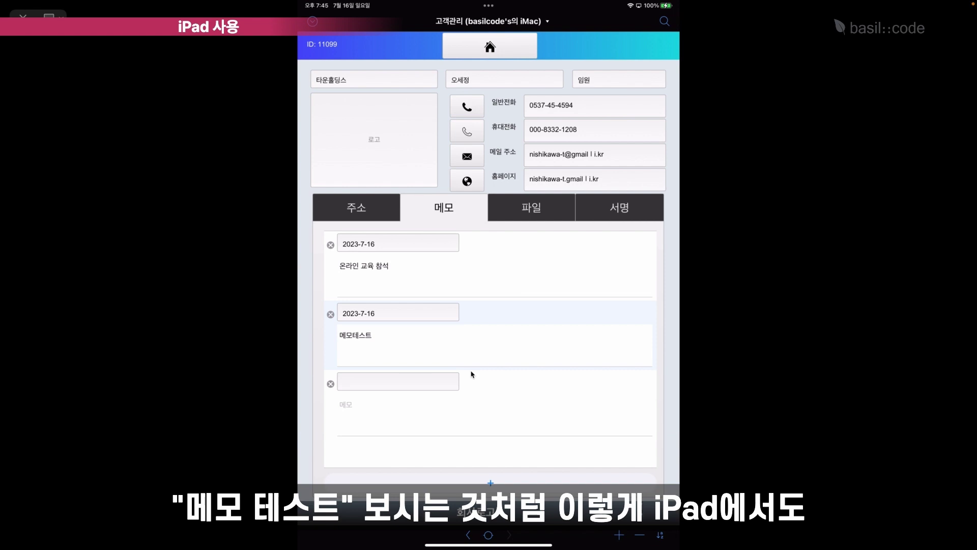
click(532, 207)
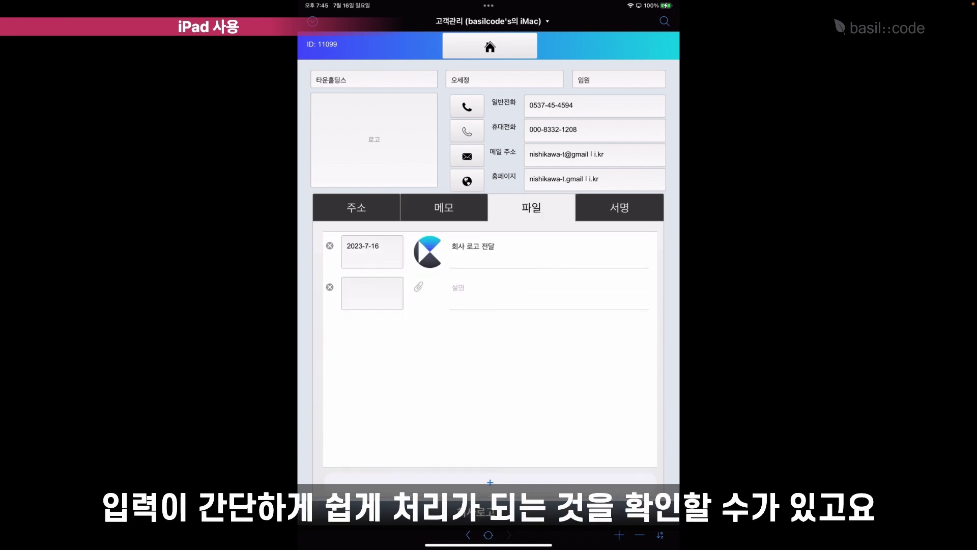
click(419, 287)
click(619, 207)
On the 서명 tab, handwrite 온라인 테스트 on the signature pad and accept it.
click(619, 207)
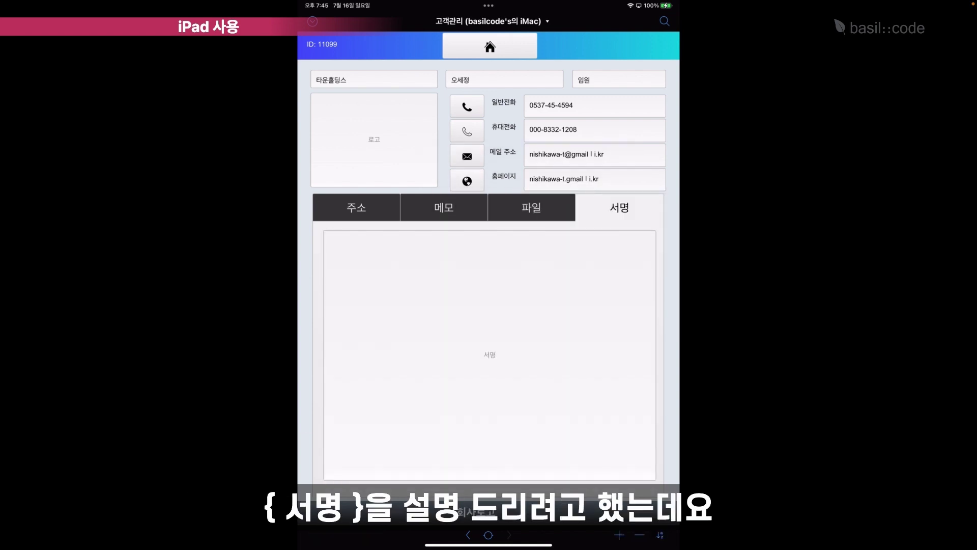
click(465, 354)
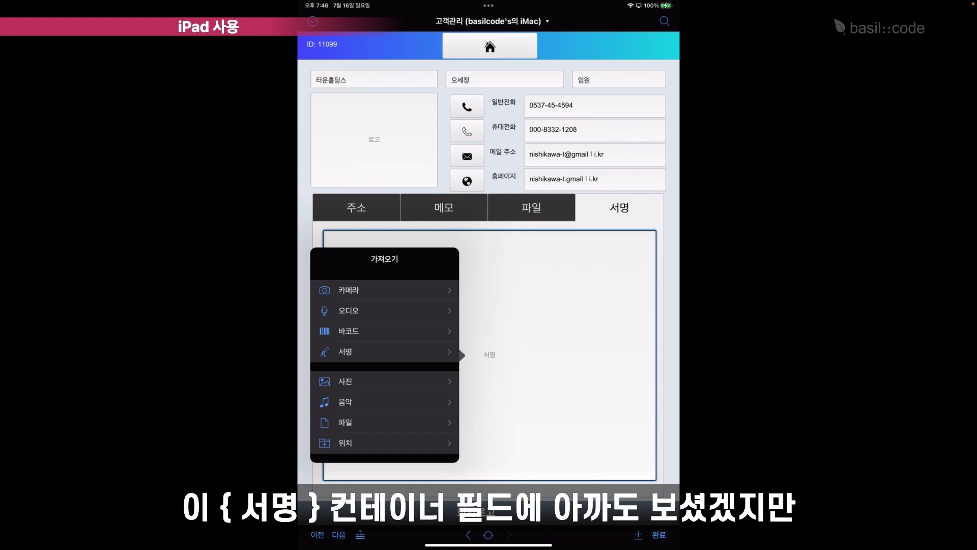
click(345, 351)
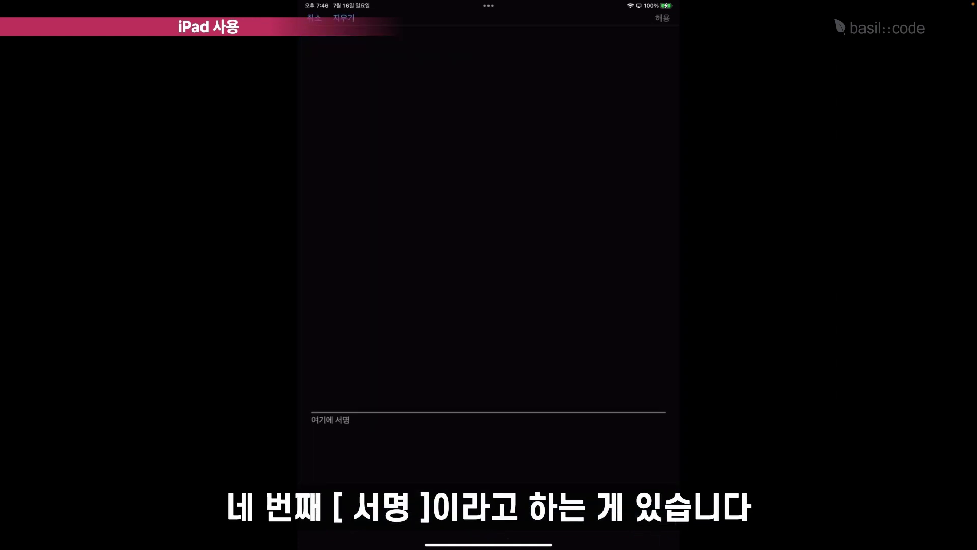
drag(356, 188, 539, 127)
drag(494, 99, 483, 190)
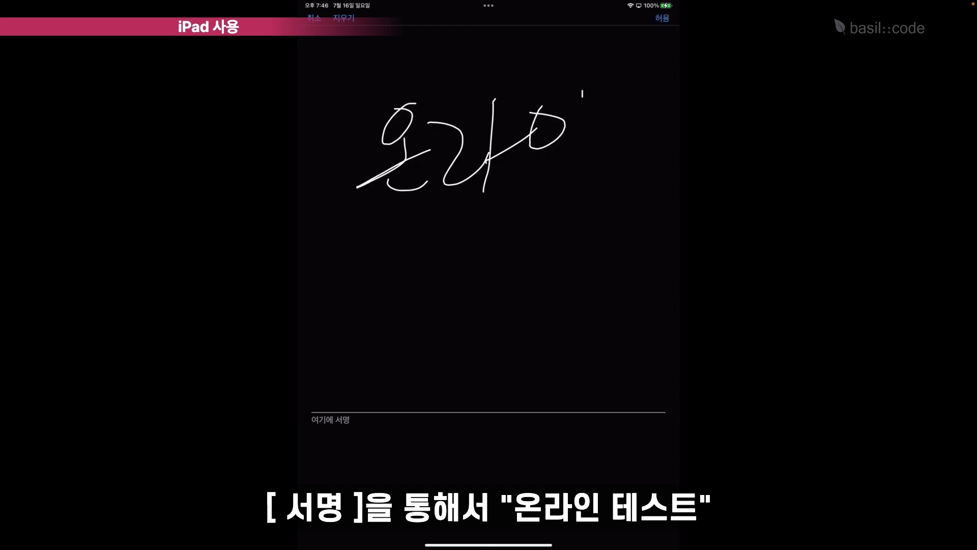
drag(582, 91, 580, 137)
drag(552, 162, 588, 172)
drag(422, 228, 402, 300)
drag(382, 291, 430, 263)
drag(512, 220, 469, 296)
drag(495, 246, 527, 267)
drag(476, 306, 530, 283)
drag(528, 234, 578, 256)
drag(526, 263, 608, 252)
drag(510, 314, 640, 277)
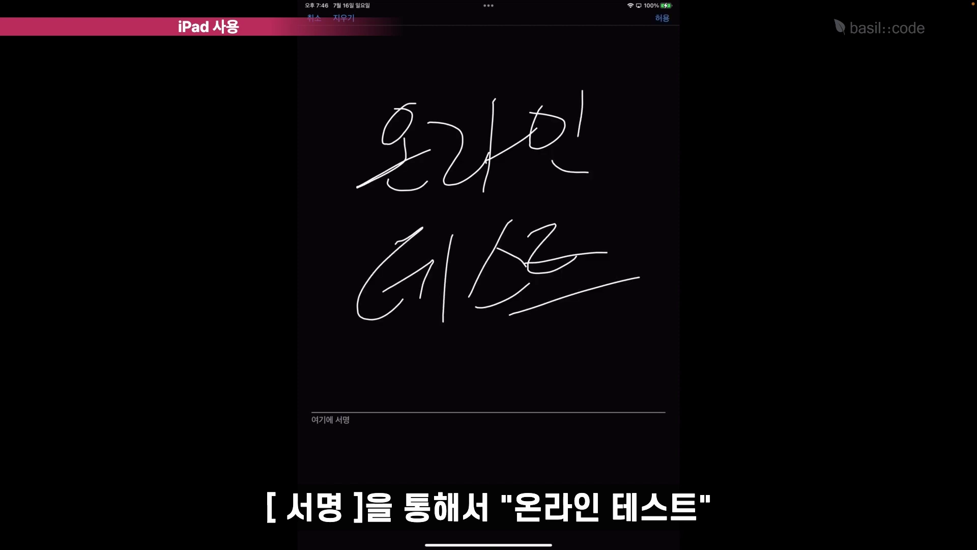
drag(349, 502, 623, 424)
click(662, 18)
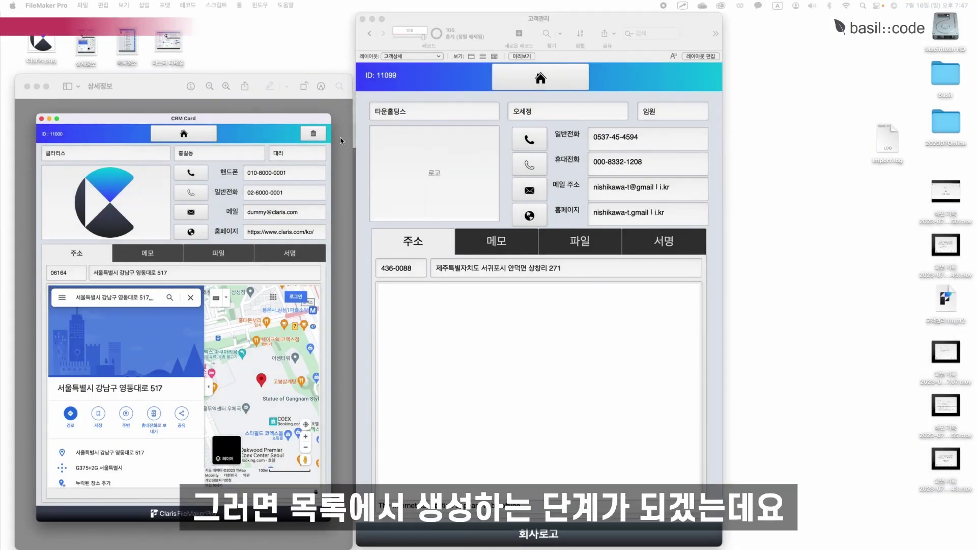
Return to the 고객목록 list layout and enter Layout mode.
double_click(124, 41)
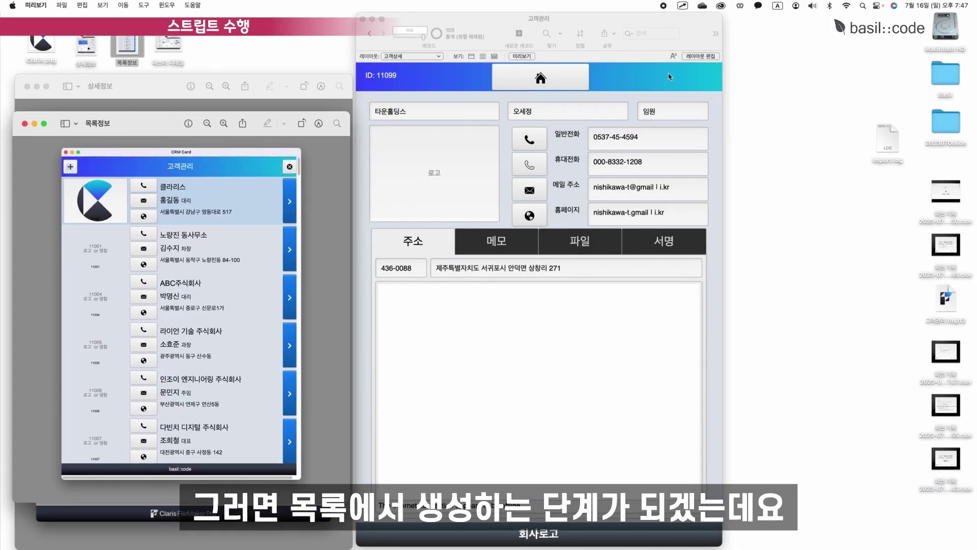
click(563, 79)
click(562, 80)
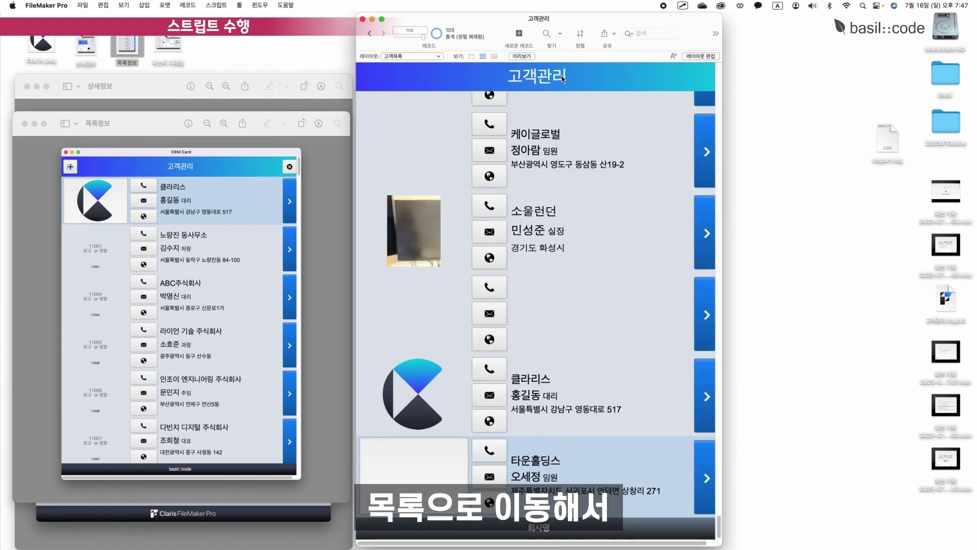
click(701, 56)
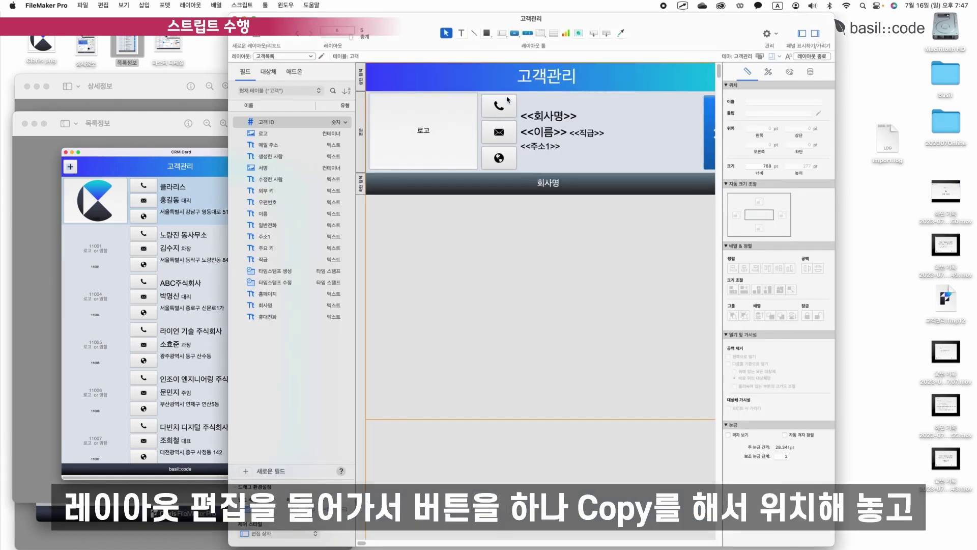
Copy the email button to the header's top-left and give the copy a + icon.
click(502, 132)
key(super+c)
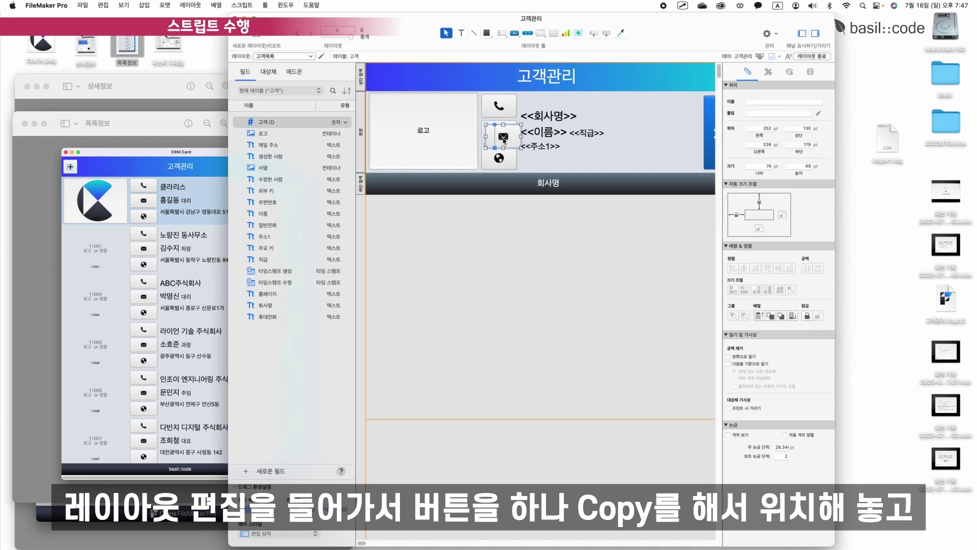
key(super+v)
drag(502, 133, 396, 84)
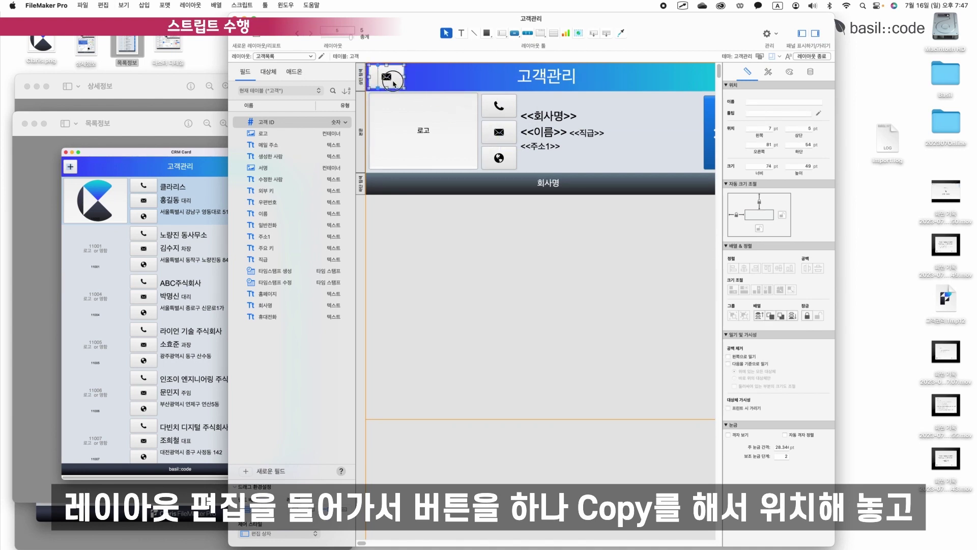
double_click(396, 84)
click(499, 126)
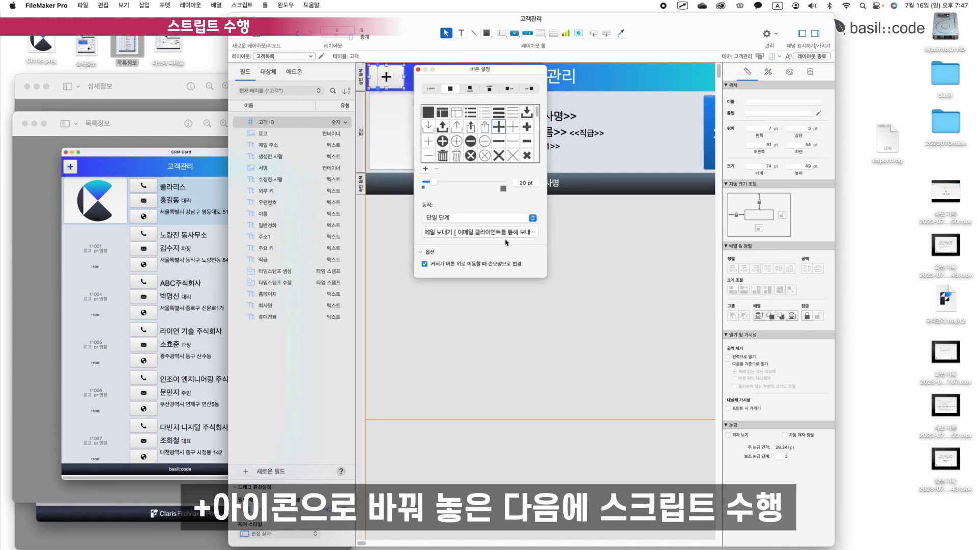
Set the plus button's action to 스크립트 수행 and start a new script in 스크립트 지정.
click(489, 217)
click(478, 230)
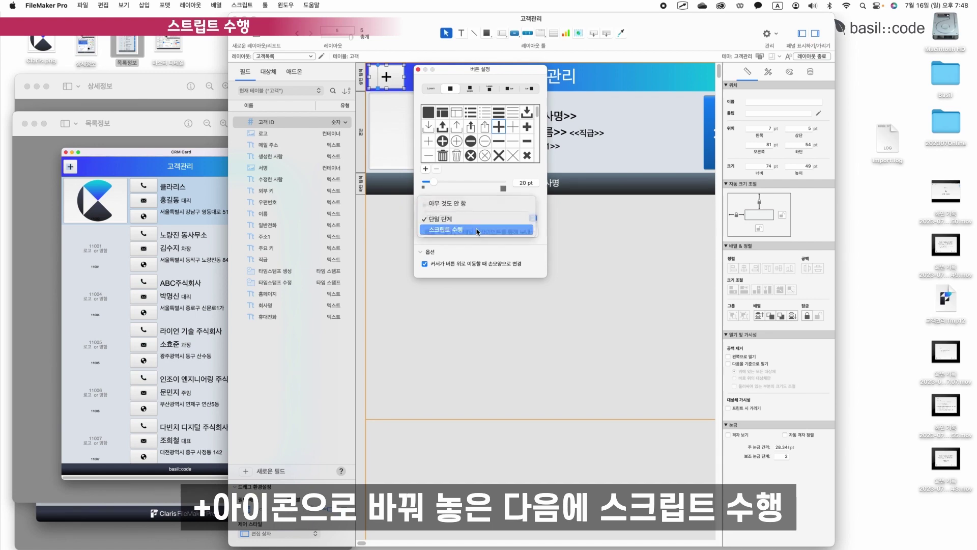
drag(345, 50, 516, 151)
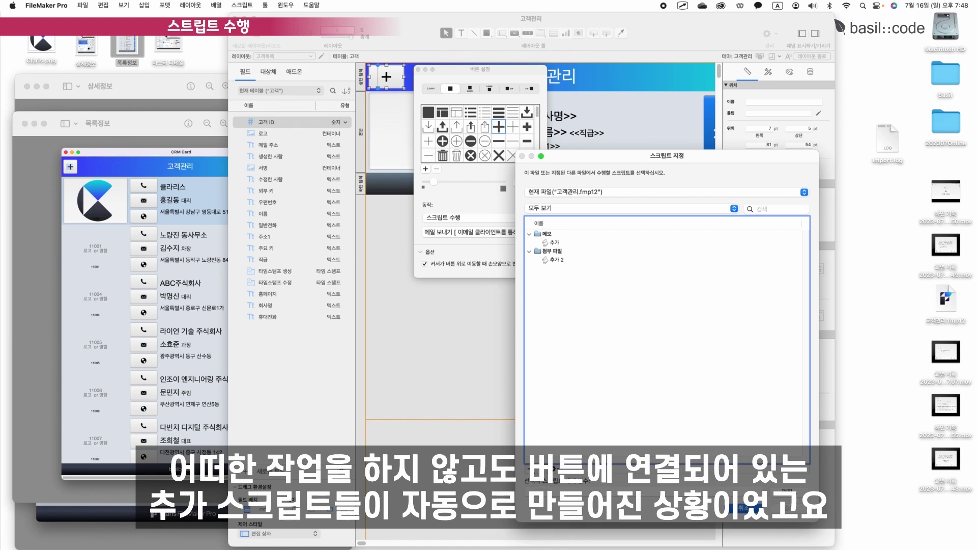
click(530, 468)
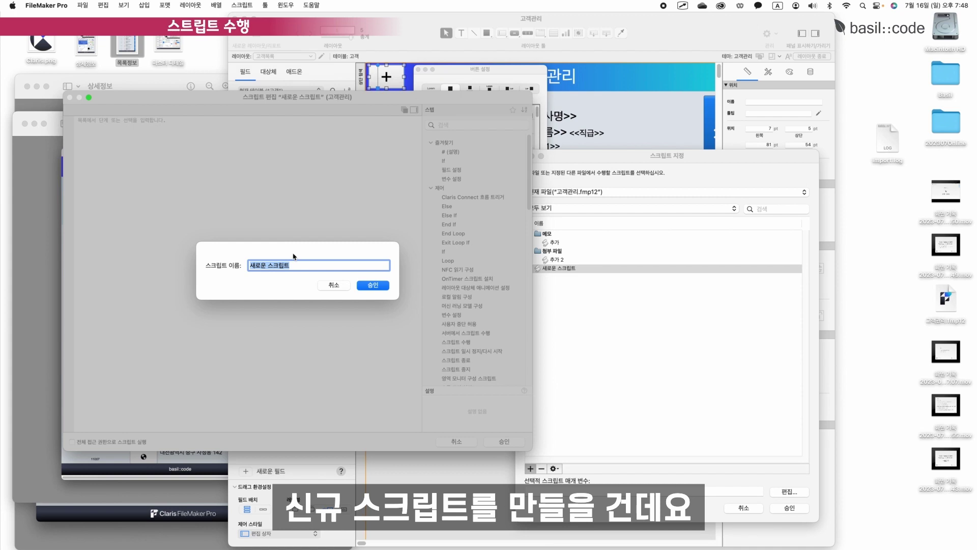
Name the new script 신규고객 in Korean input.
text(t)
key(ctrl+space)
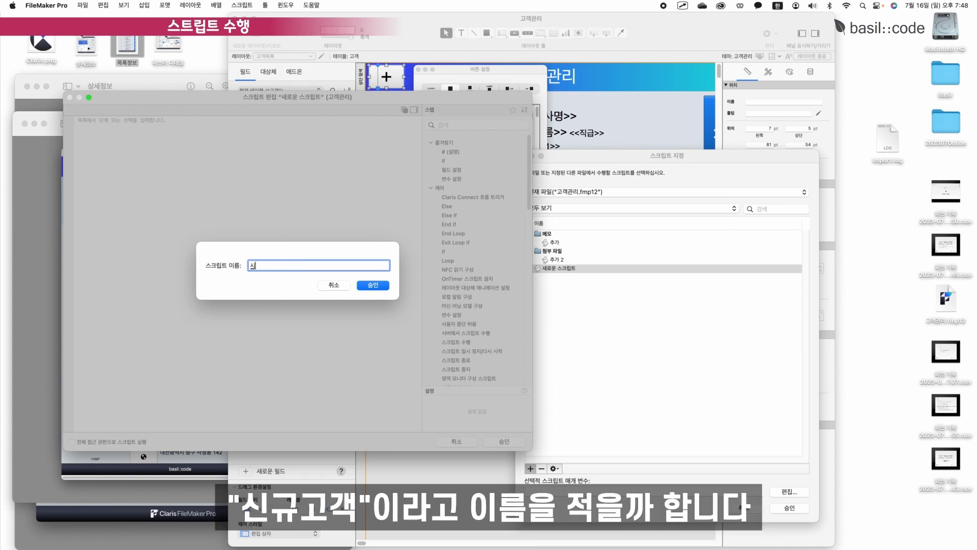
text(신규고개)
click(365, 284)
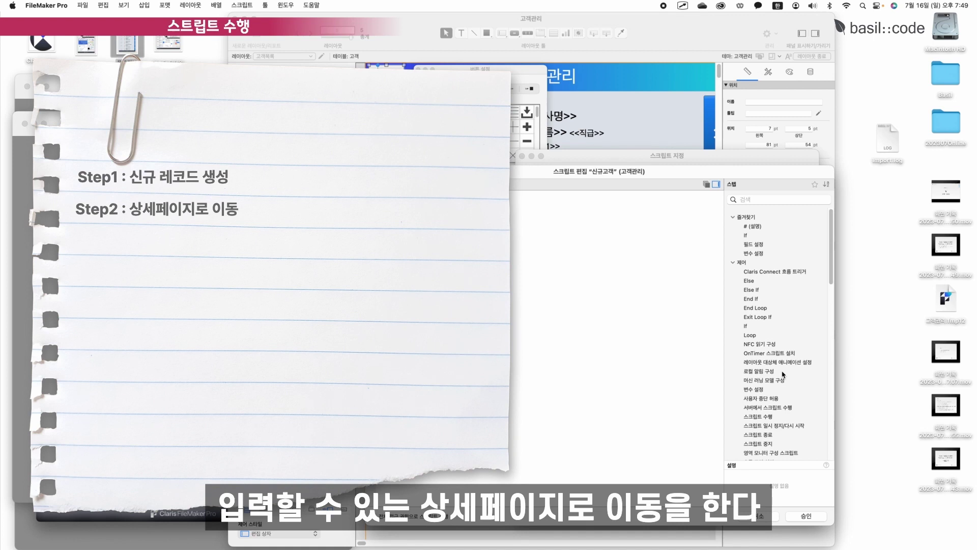
Add the 새로운 레코드/요청 and 레이아웃으로 이동 steps to the script.
click(566, 198)
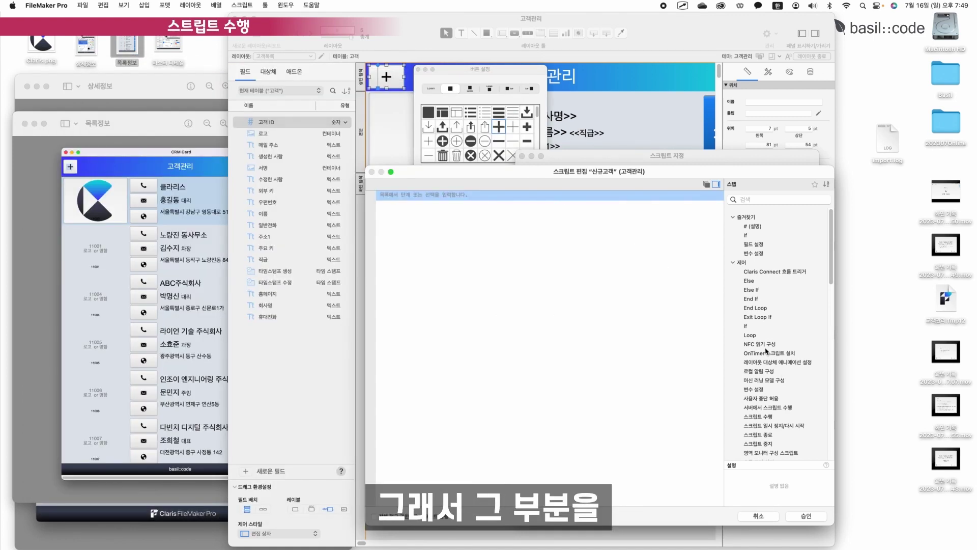
scroll(769, 351, down, 2)
scroll(769, 351, down, 8)
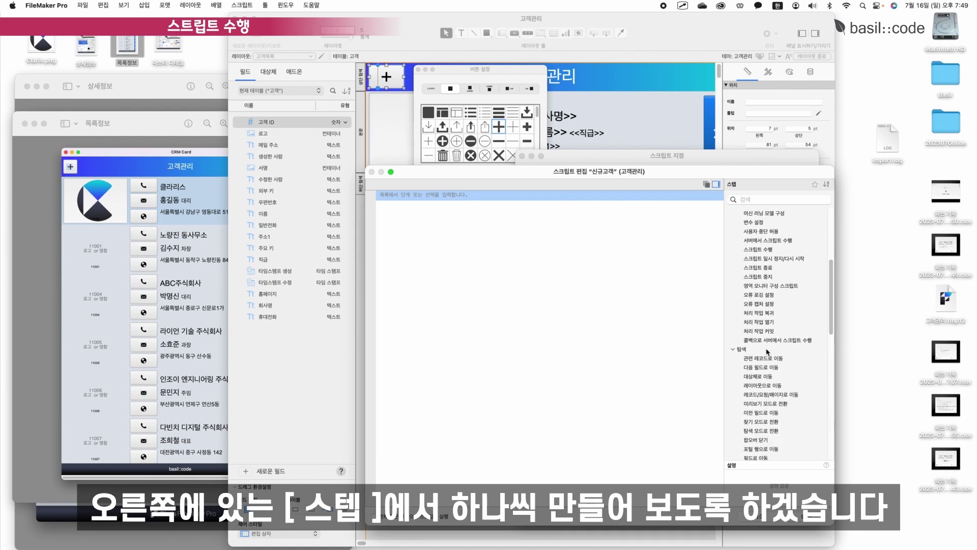
scroll(779, 349, down, 3)
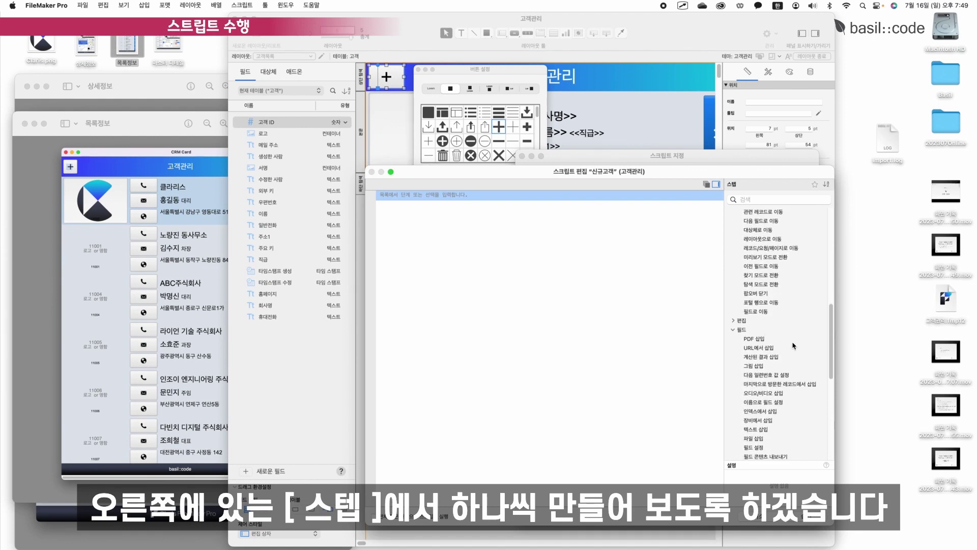
scroll(793, 346, up, 2)
scroll(771, 311, down, 10)
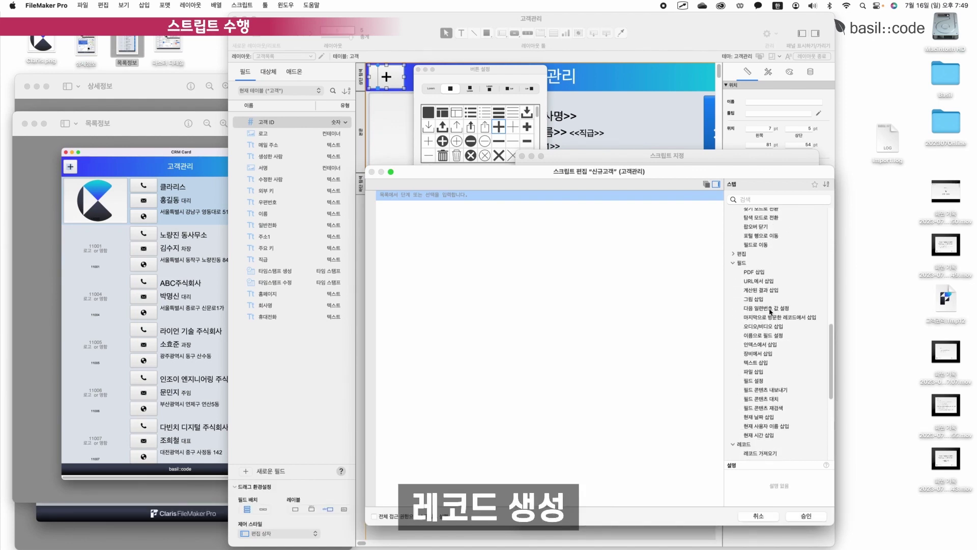
click(758, 417)
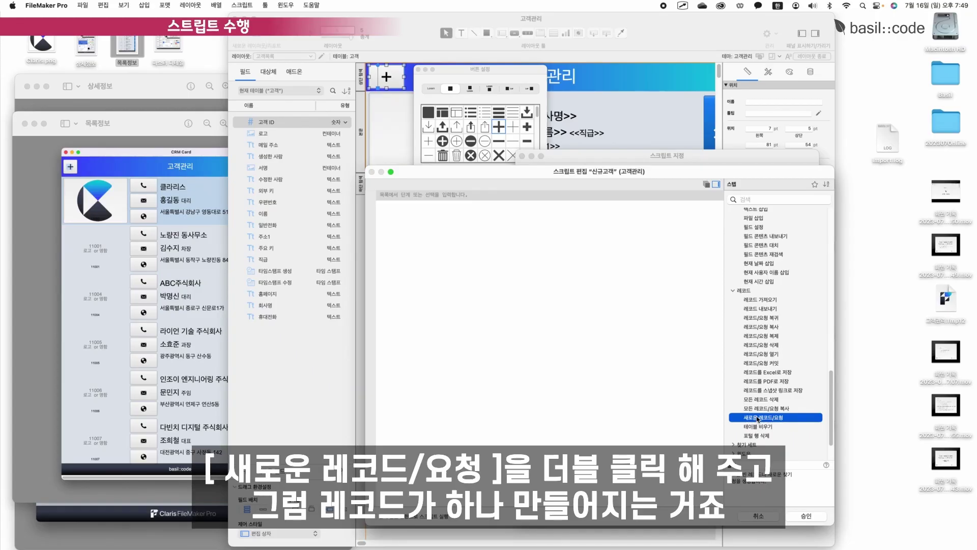
double_click(758, 417)
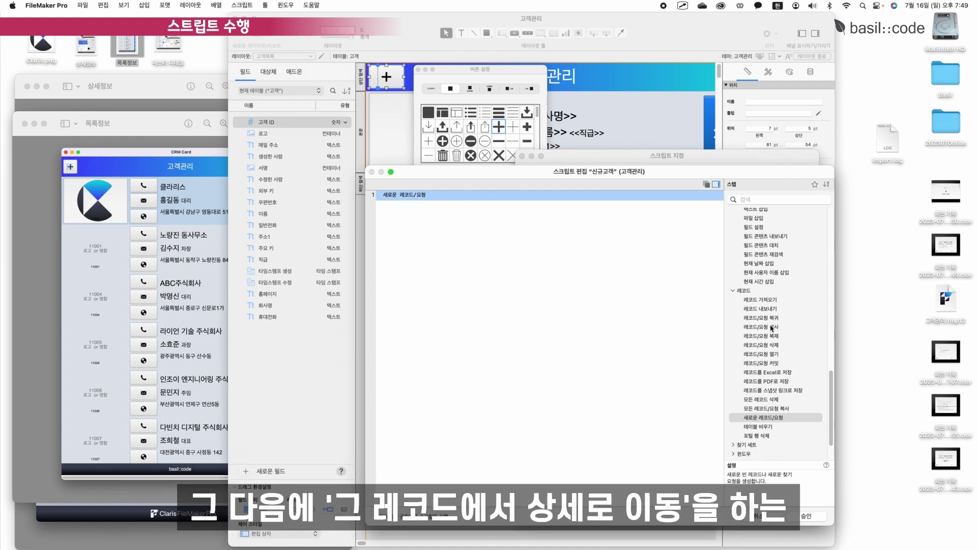
scroll(770, 326, up, 10)
click(759, 339)
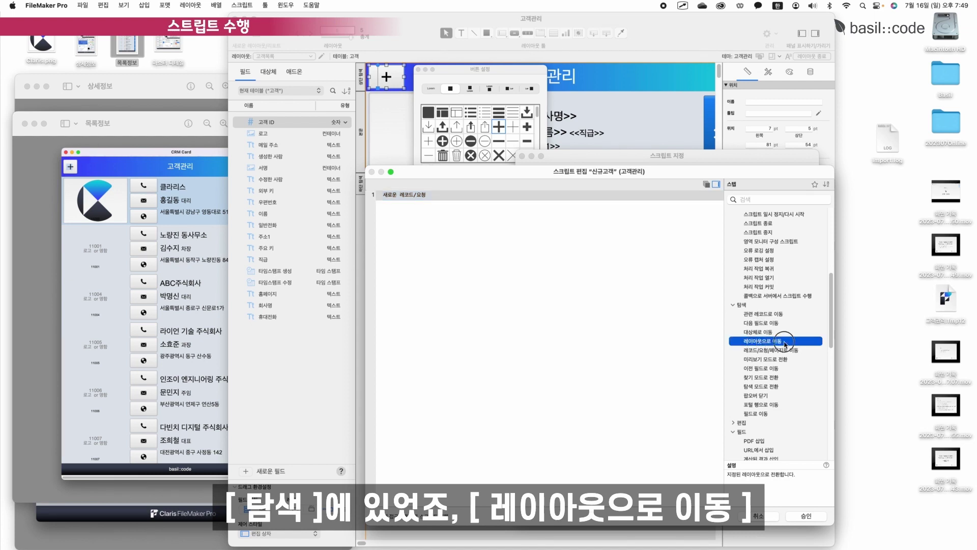
double_click(774, 341)
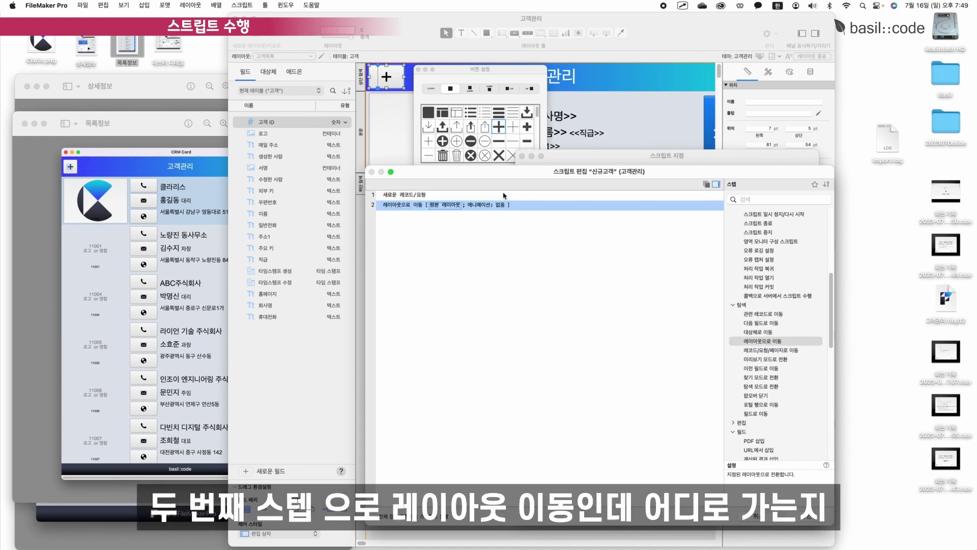
Target the 고객상세 layout, save the script, and assign it to the button.
click(431, 210)
click(448, 226)
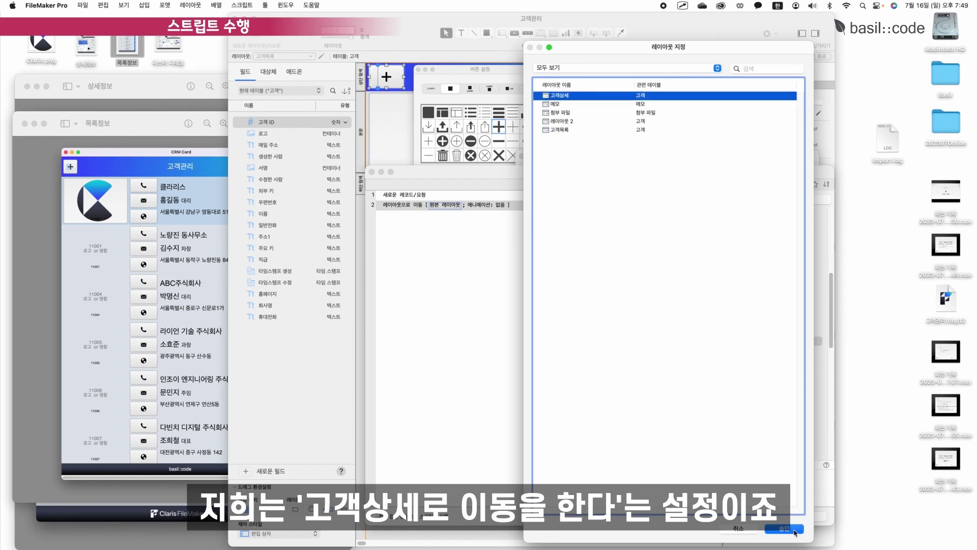
click(796, 530)
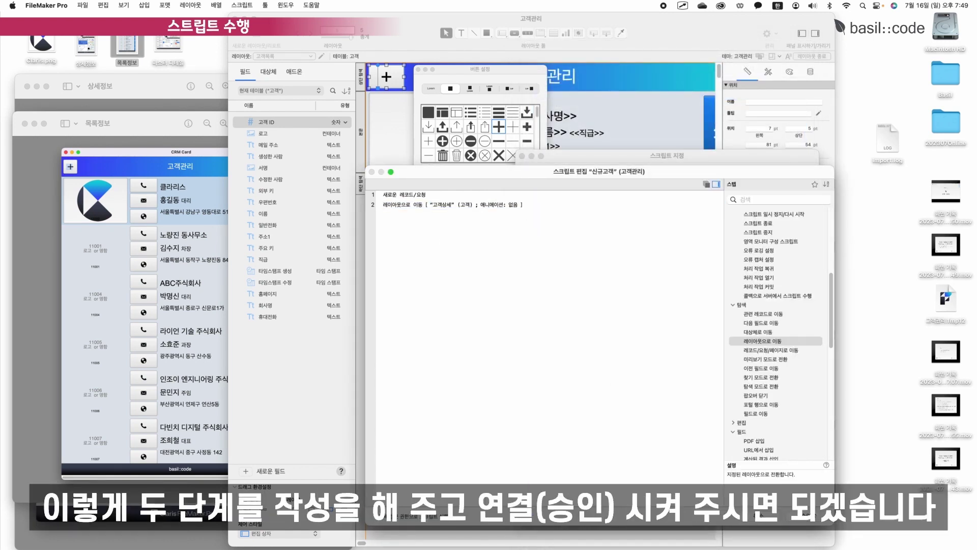
click(812, 523)
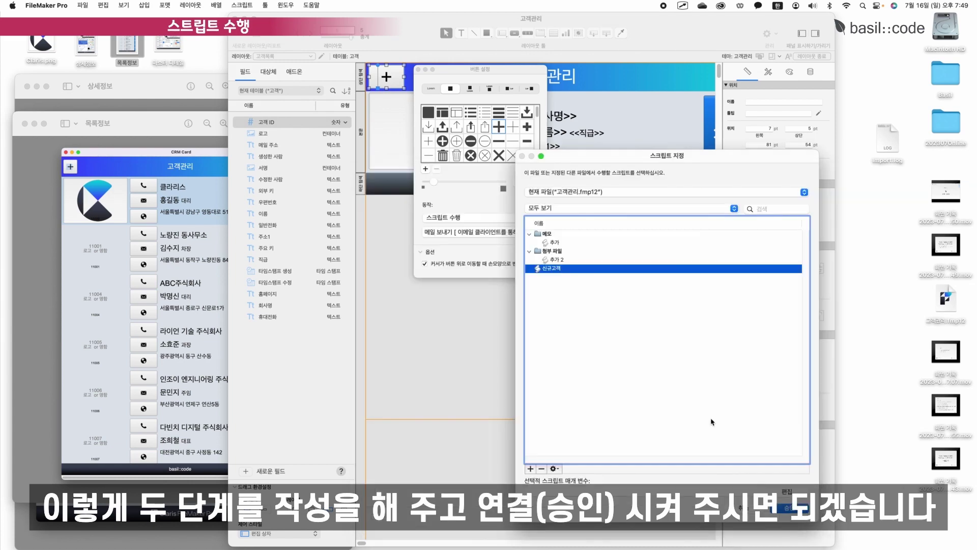
double_click(548, 272)
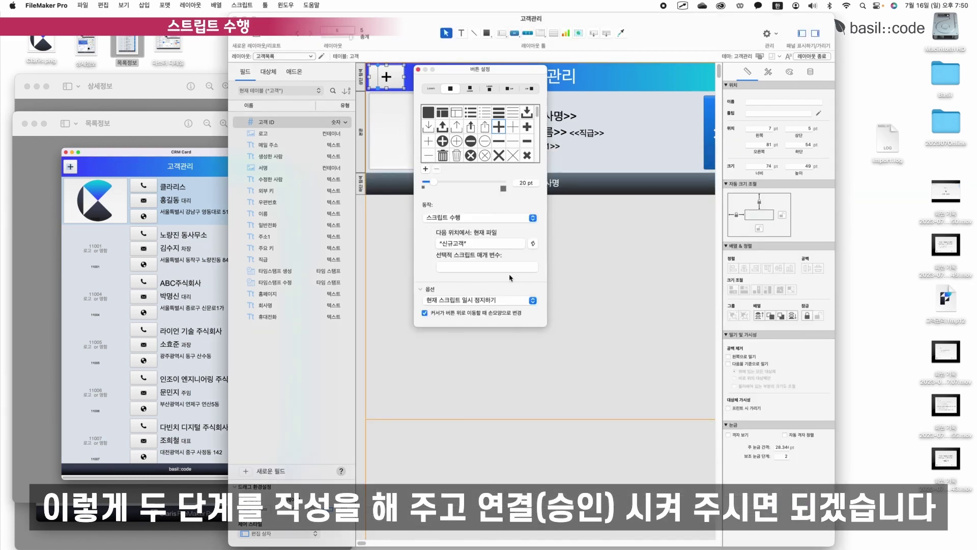
Test the plus button in Browse mode, creating a blank record and opening its details.
click(813, 56)
click(377, 74)
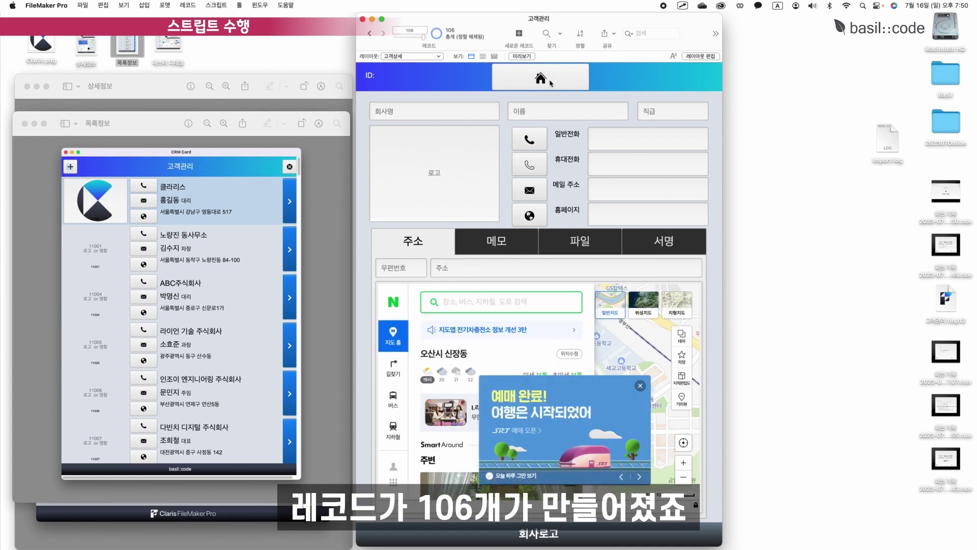
click(552, 81)
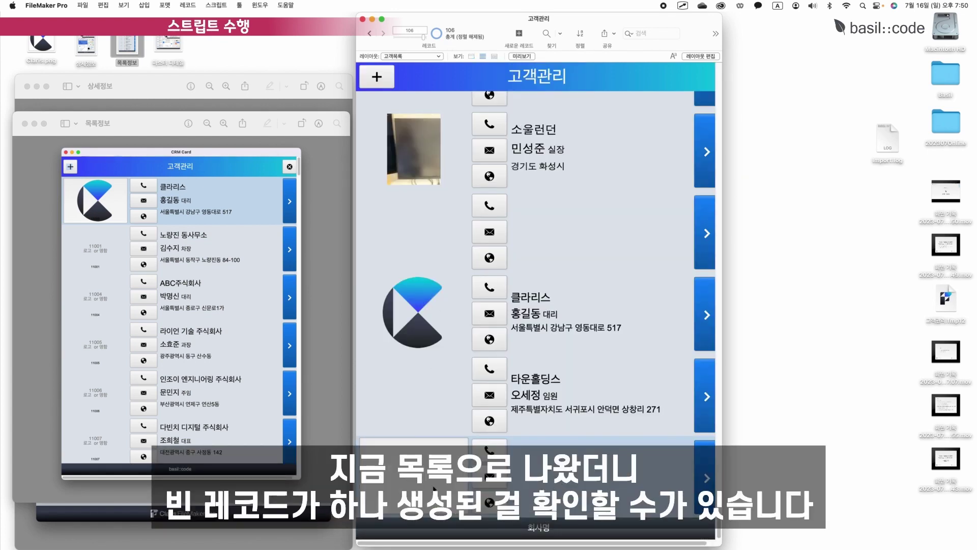
click(707, 478)
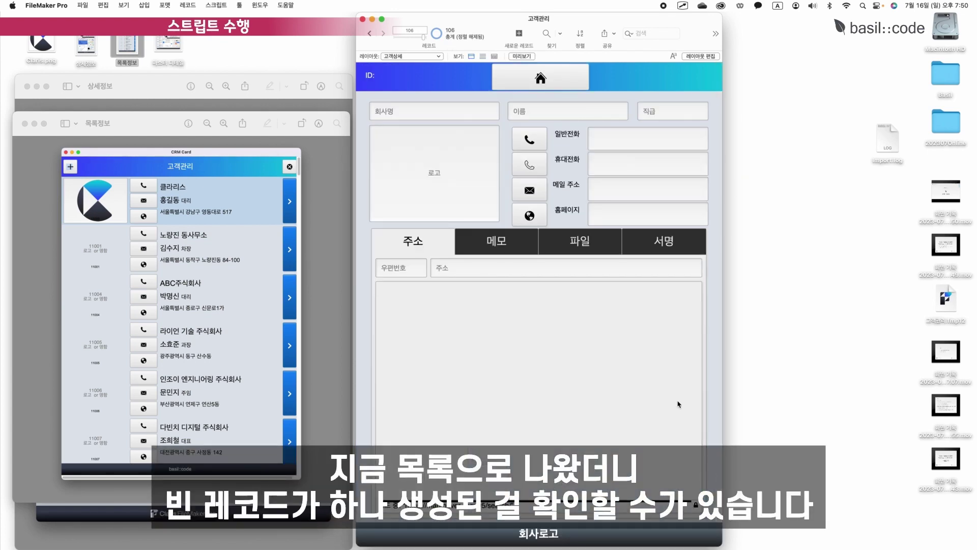
Create another new record, then step back to the customer record with ID 11099.
click(511, 81)
click(376, 77)
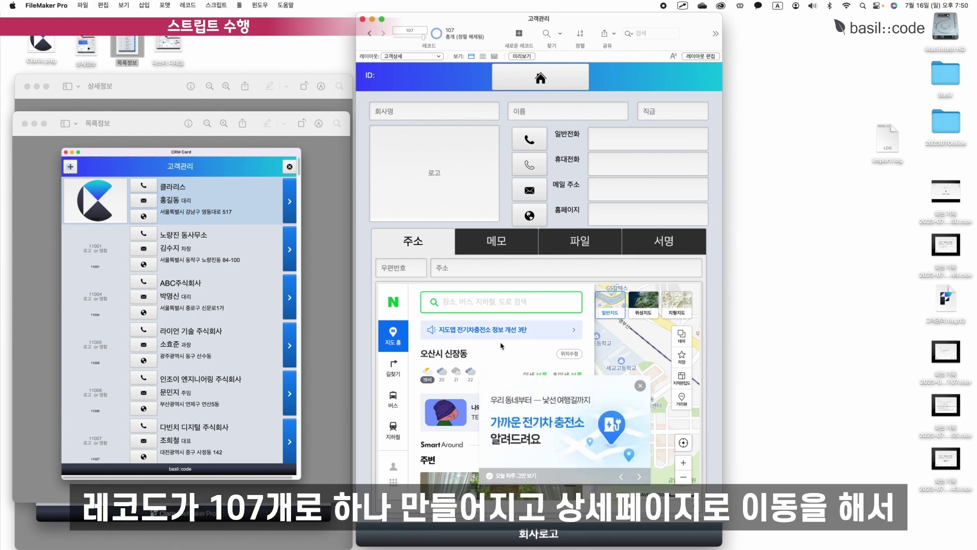
click(424, 110)
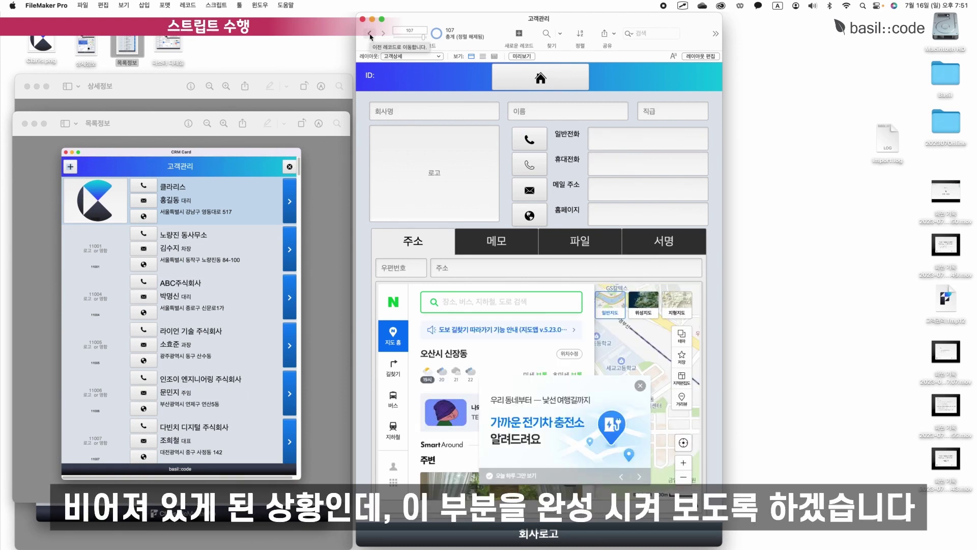
click(370, 33)
click(370, 34)
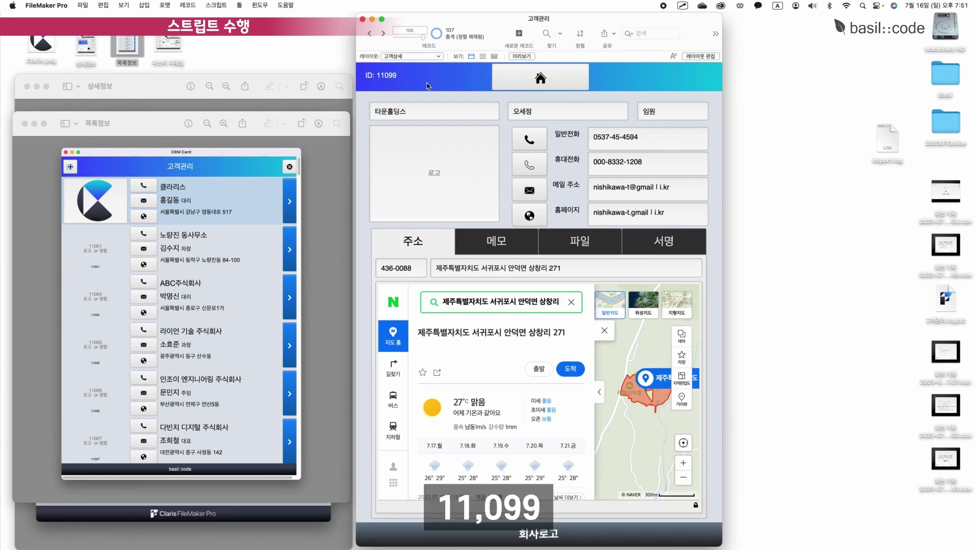
Make the 고객 ID field auto-enter a serial number in Manage Database.
key(super+shift+d)
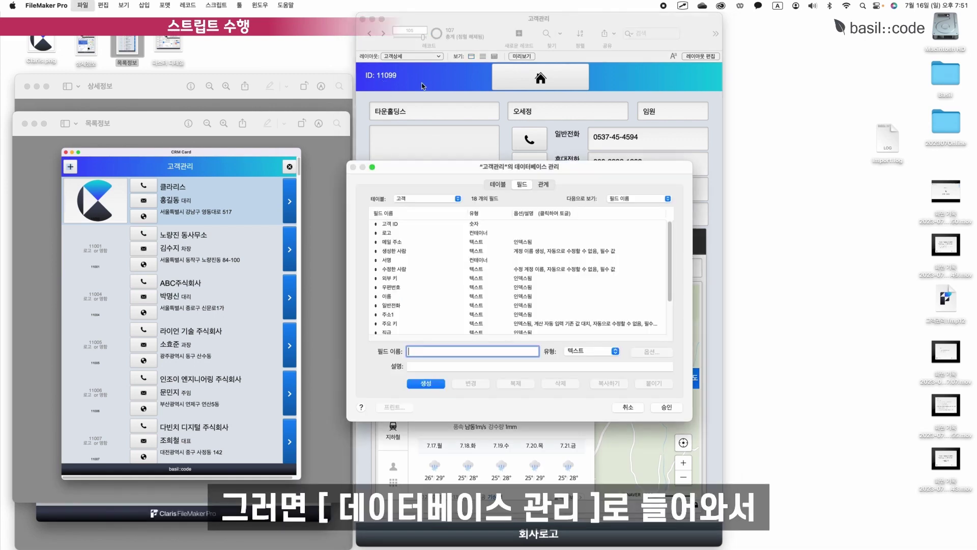
drag(416, 127, 416, 125)
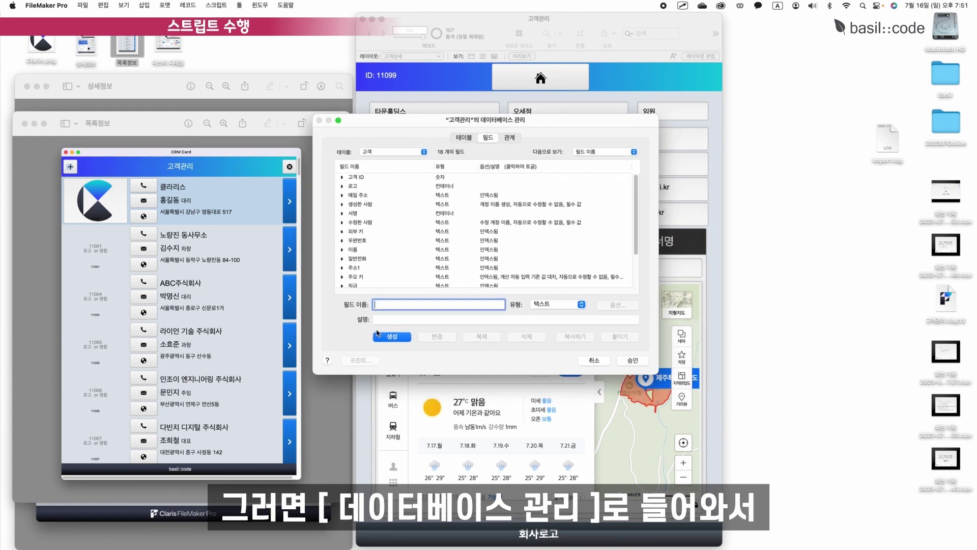
click(362, 178)
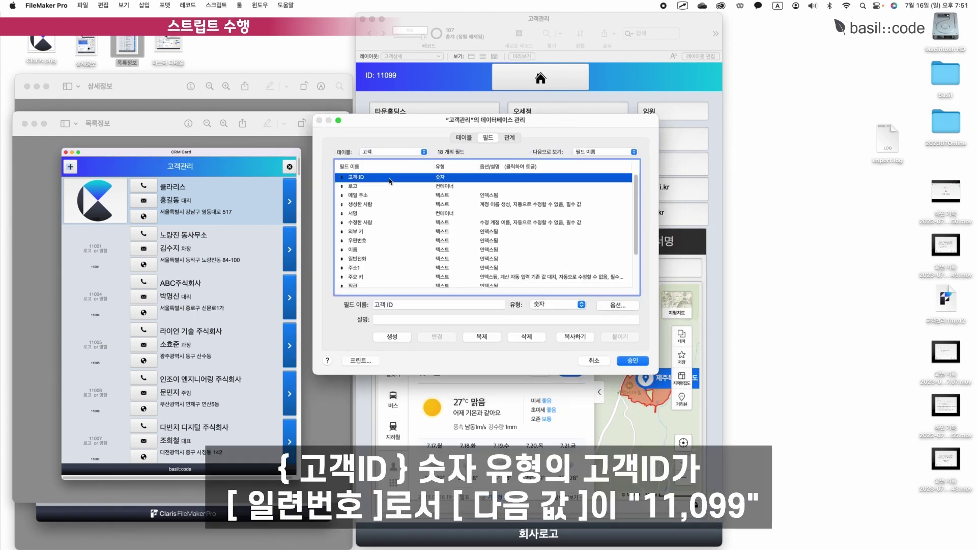
double_click(450, 180)
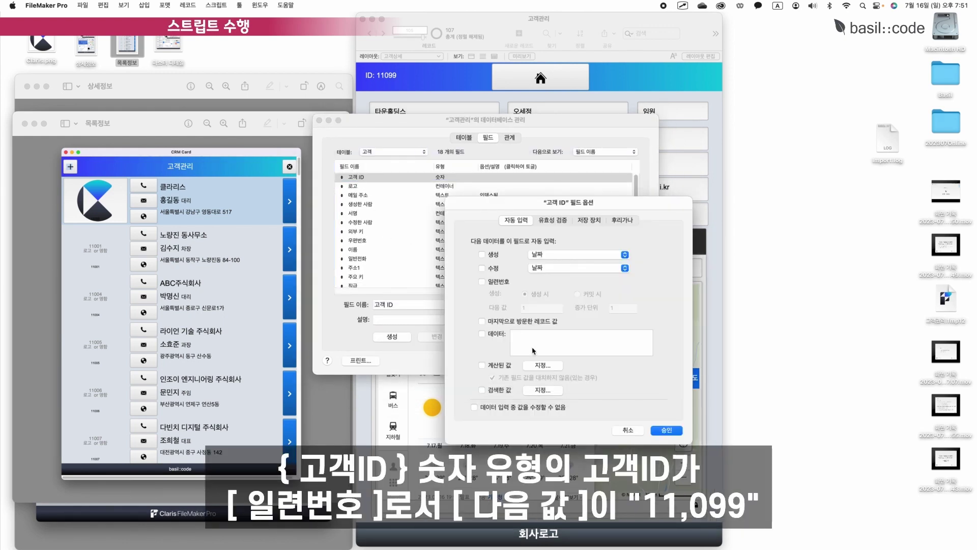
click(482, 281)
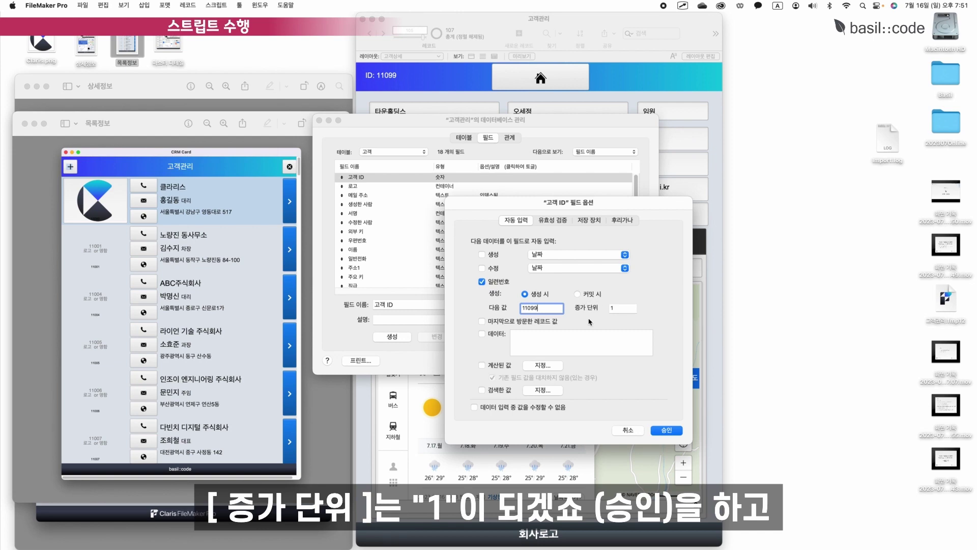
click(670, 431)
click(633, 361)
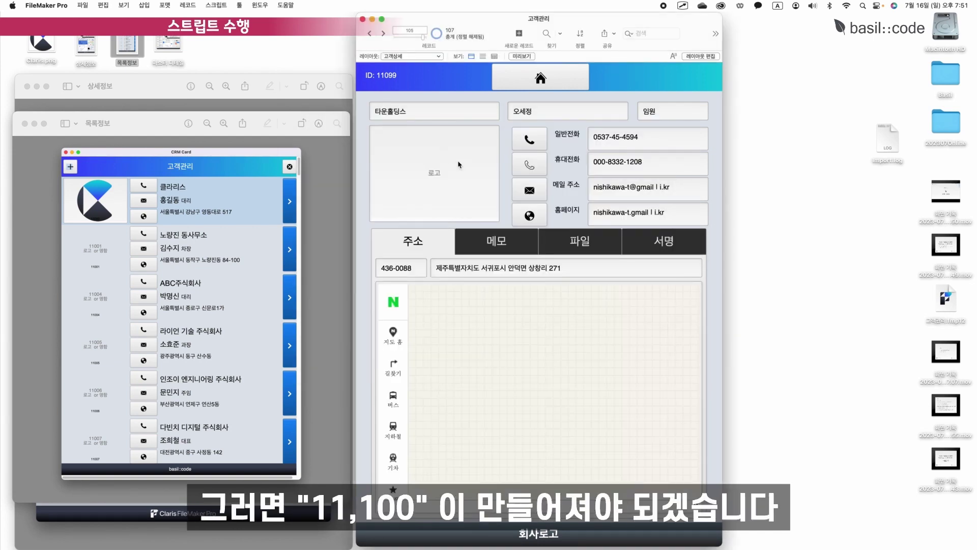
Add a blank customer record, then set 고객 ID's next serial value to 11100.
click(540, 78)
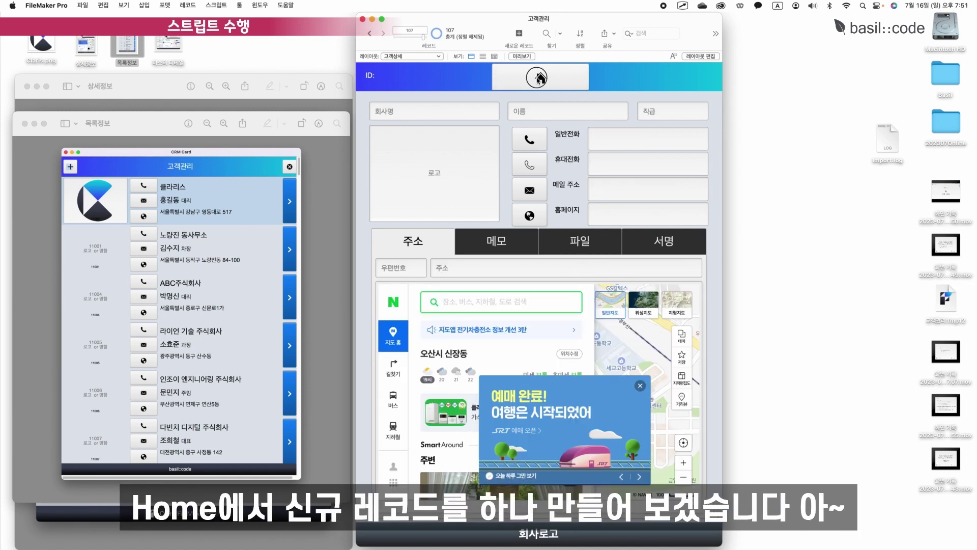
click(377, 77)
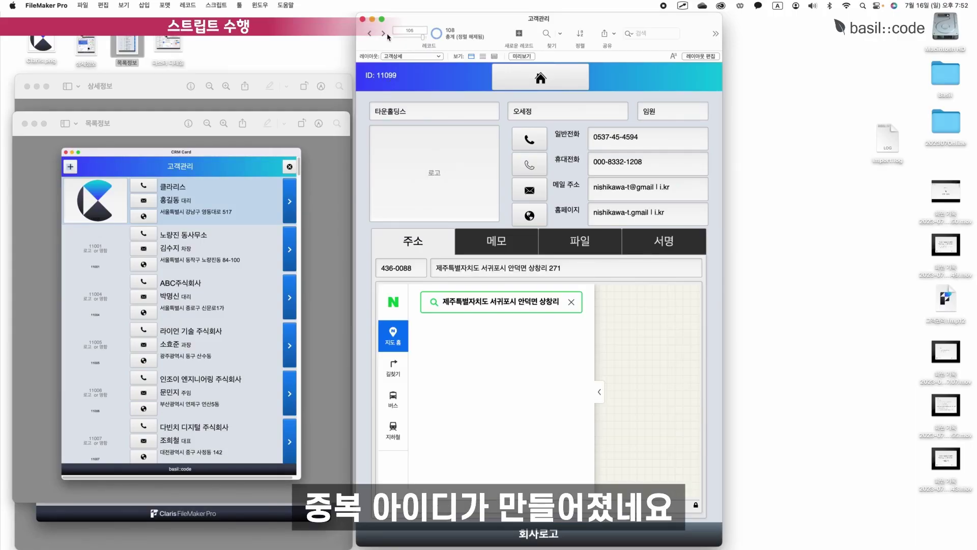
click(383, 33)
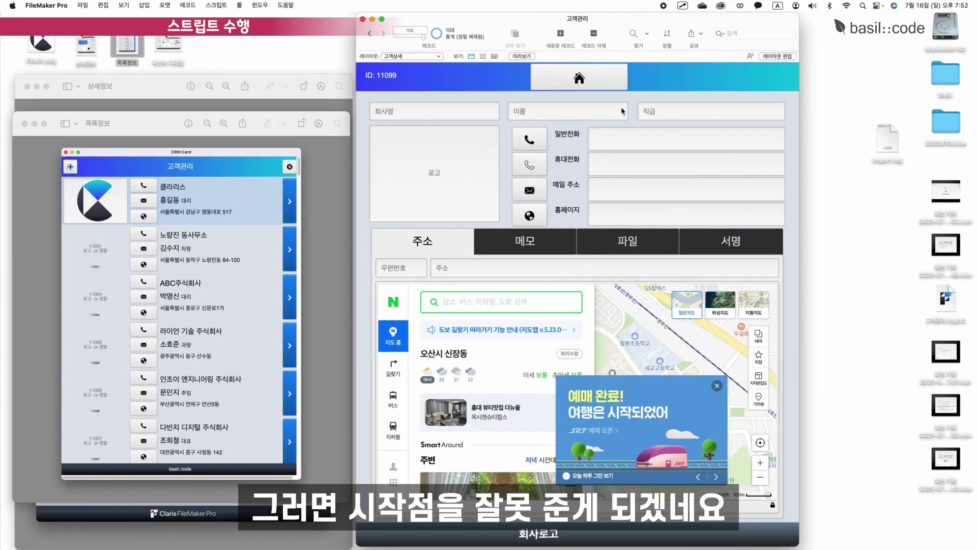
key(super+shift+d)
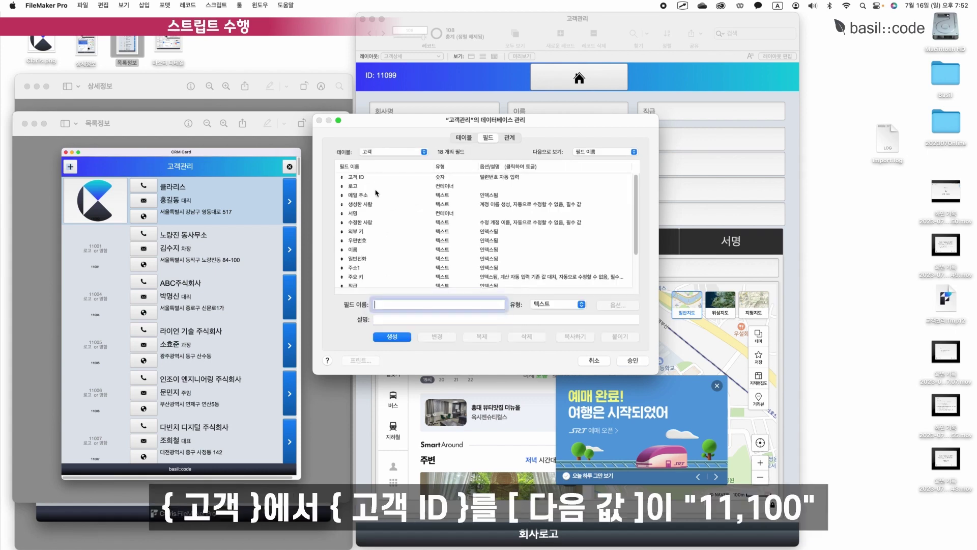
double_click(378, 177)
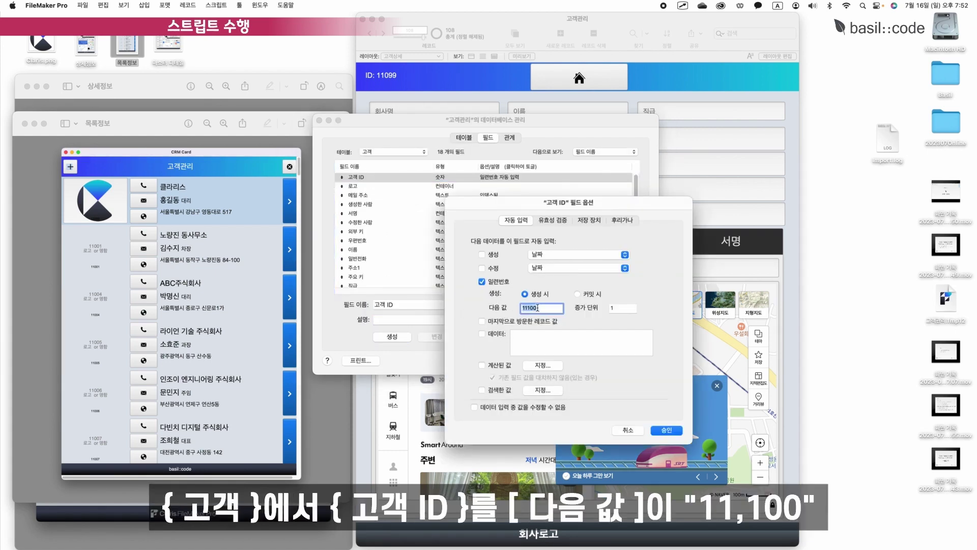
click(676, 433)
click(638, 362)
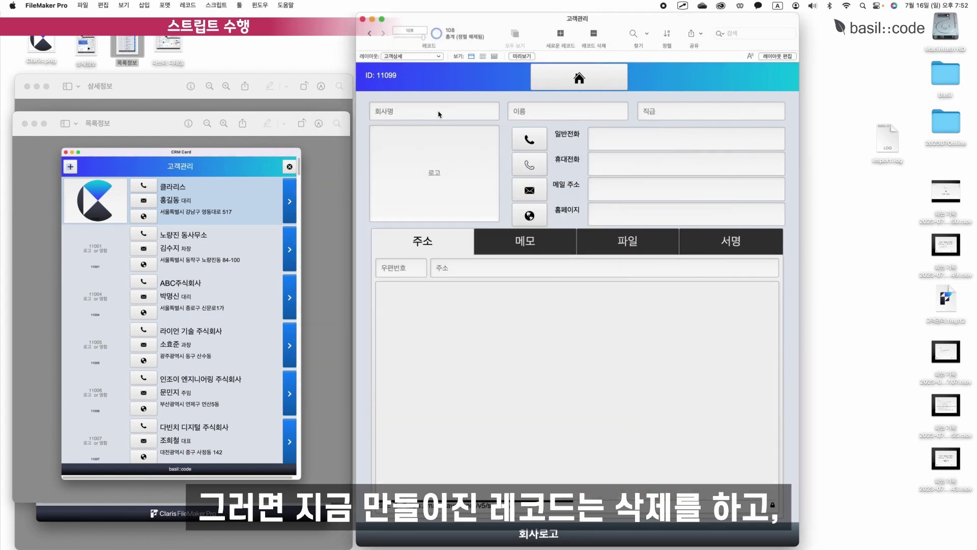
Delete the three leftover test records, confirming each deletion.
key(super+e)
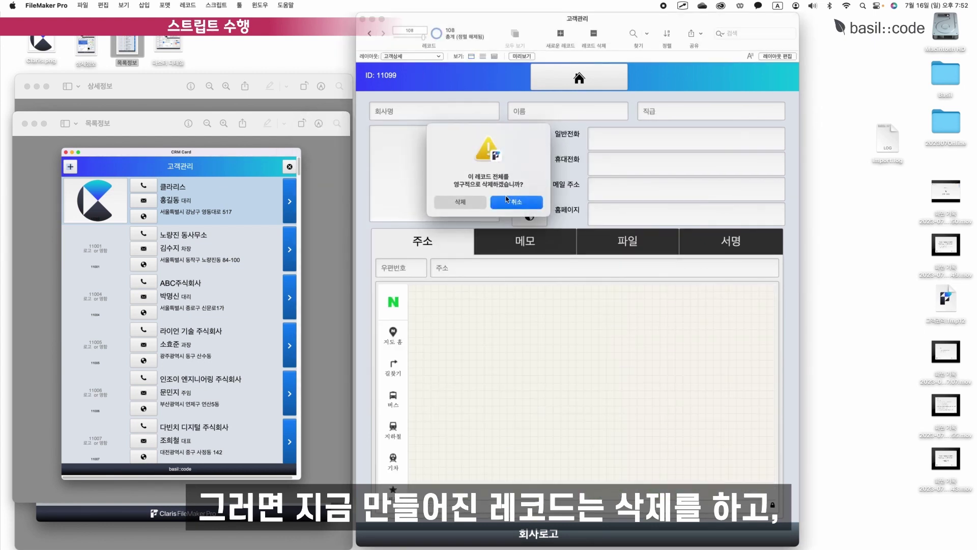
key(Return)
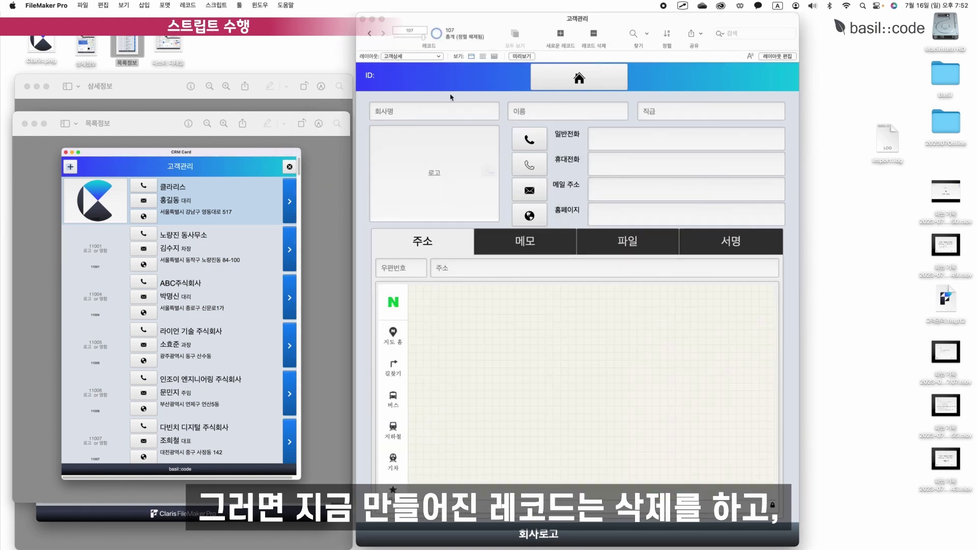
key(super+e)
key(Return)
key(super+e)
key(Return)
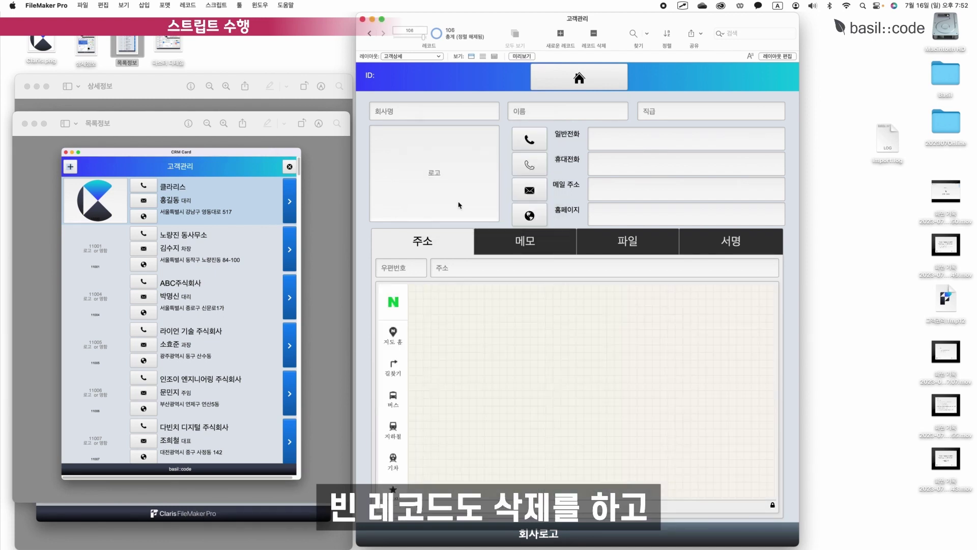
Add a new record from the list to check it gets ID 11100, then enter Layout mode.
click(449, 71)
click(377, 79)
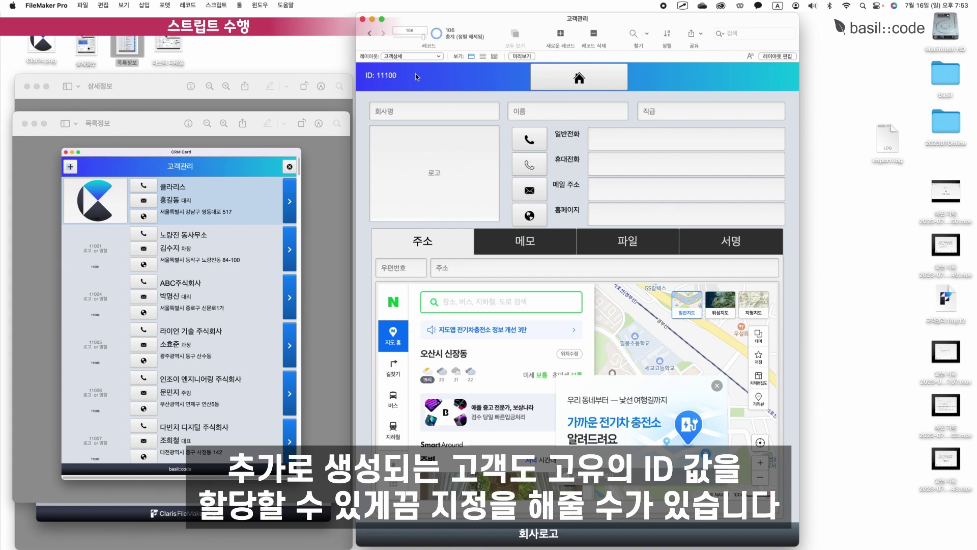
drag(479, 17, 526, 15)
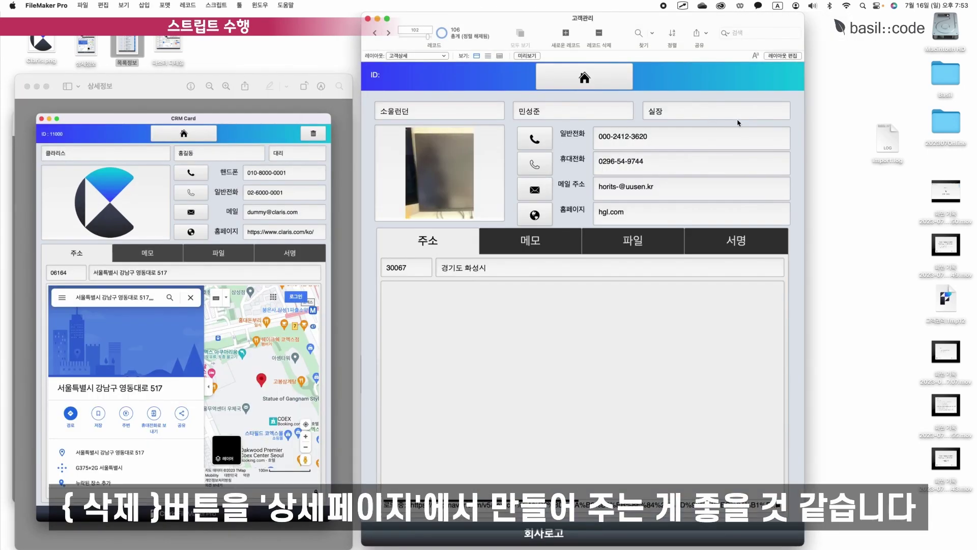
key(ctrl+l)
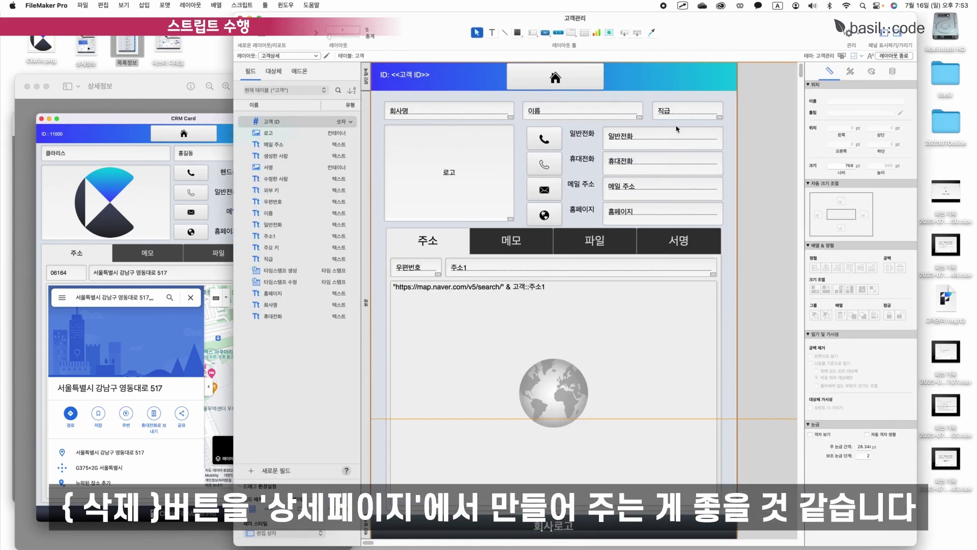
Draw a header-height button at the header's right with a trash can icon.
click(544, 33)
drag(729, 87, 709, 63)
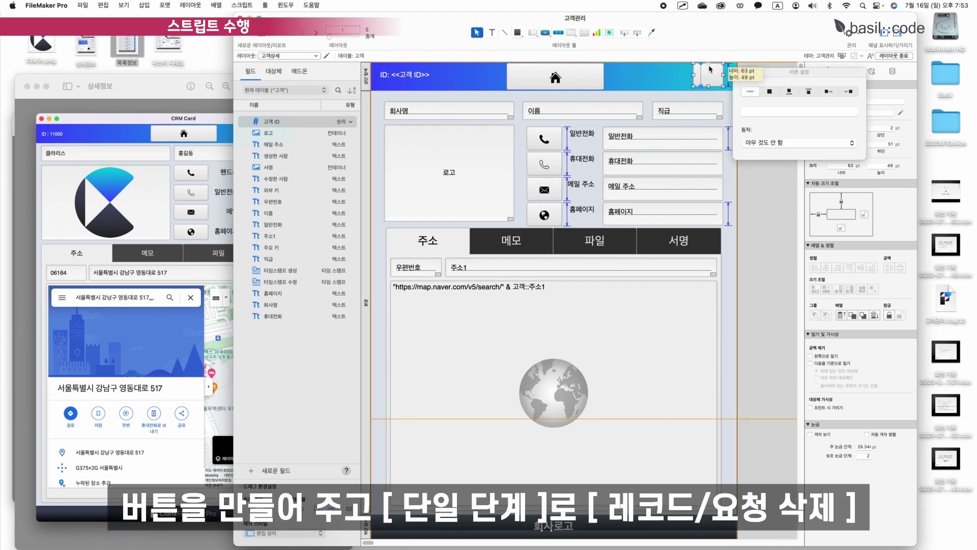
click(769, 91)
click(761, 159)
Make the button a single step 레코드/요청 삭제 with the confirmation dialog on.
click(768, 221)
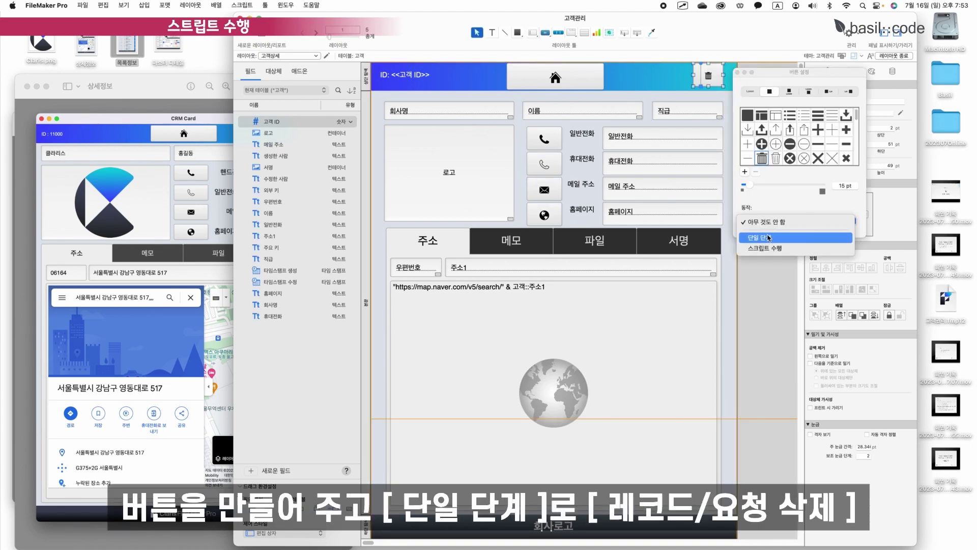
click(768, 237)
scroll(772, 314, down, 5)
scroll(773, 311, down, 5)
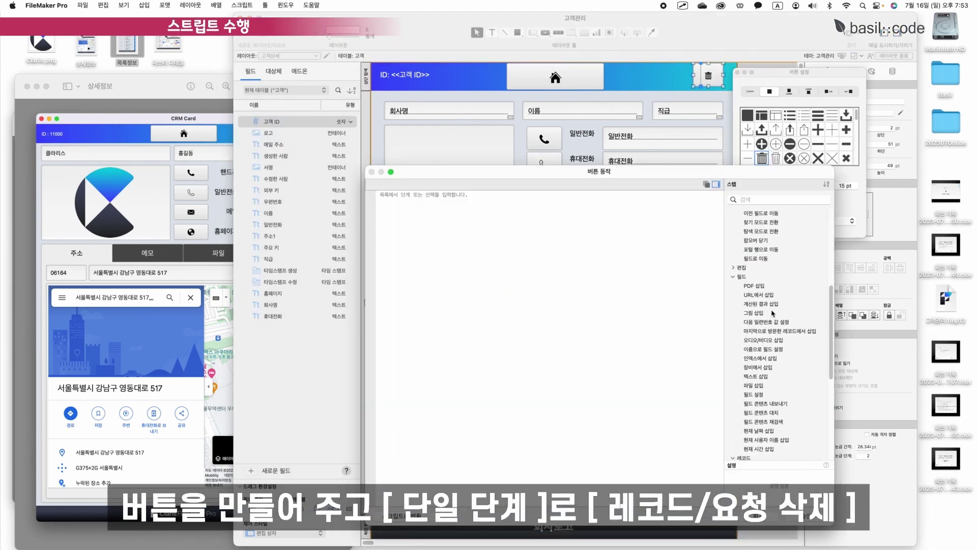
double_click(776, 320)
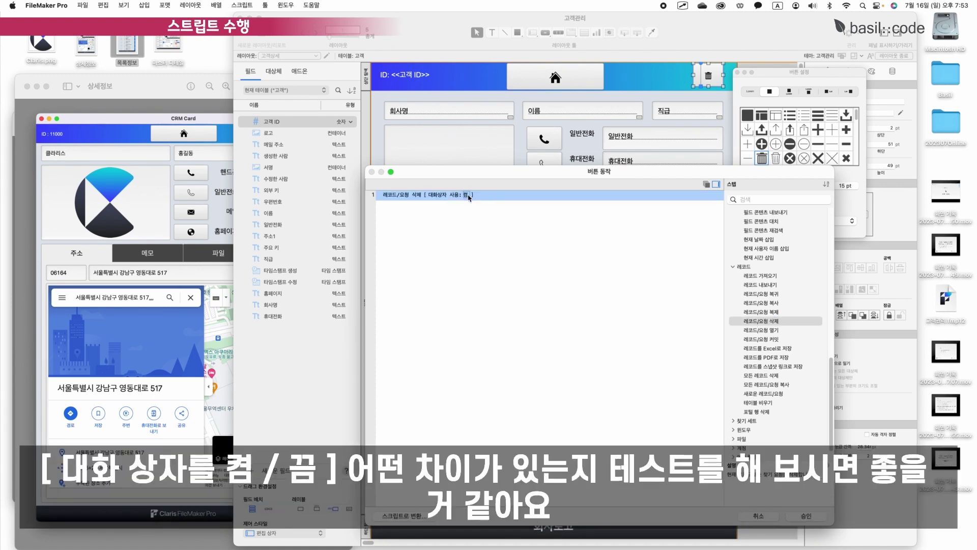
click(466, 195)
click(806, 515)
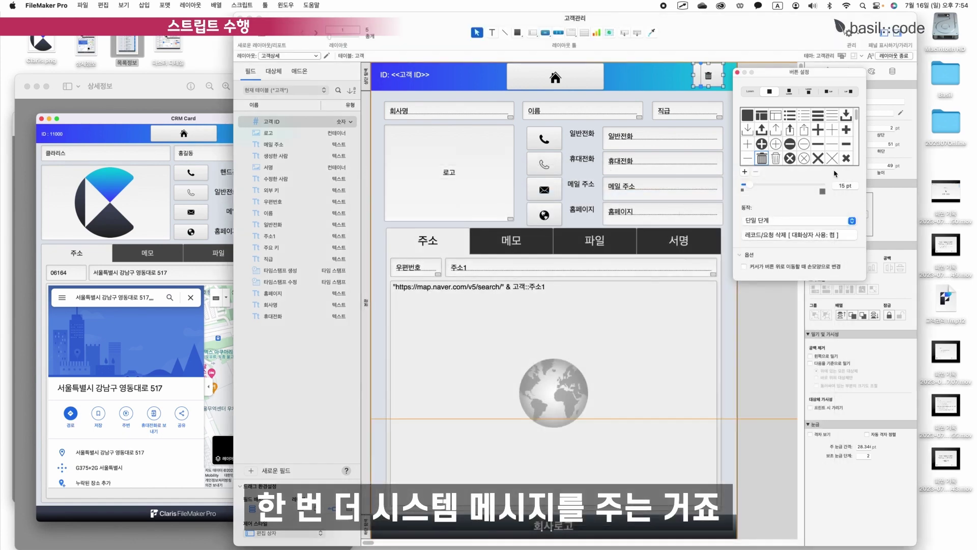
click(737, 72)
Anchor the trash button to the right only and place it at the header's right end.
click(863, 214)
click(819, 214)
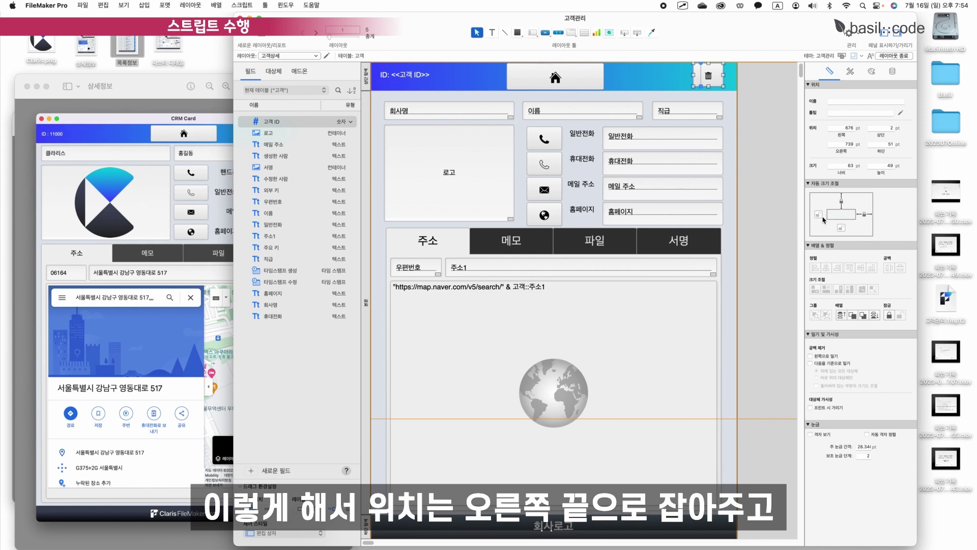
drag(715, 79, 715, 80)
Save the layout, press the trash button on a record, cancel the prompt, and widen the window.
key(super+b)
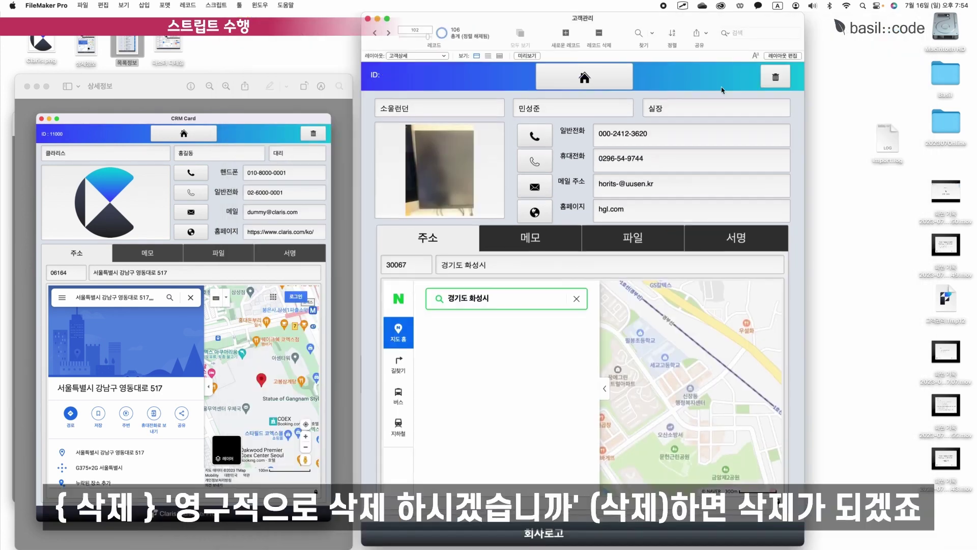
click(776, 77)
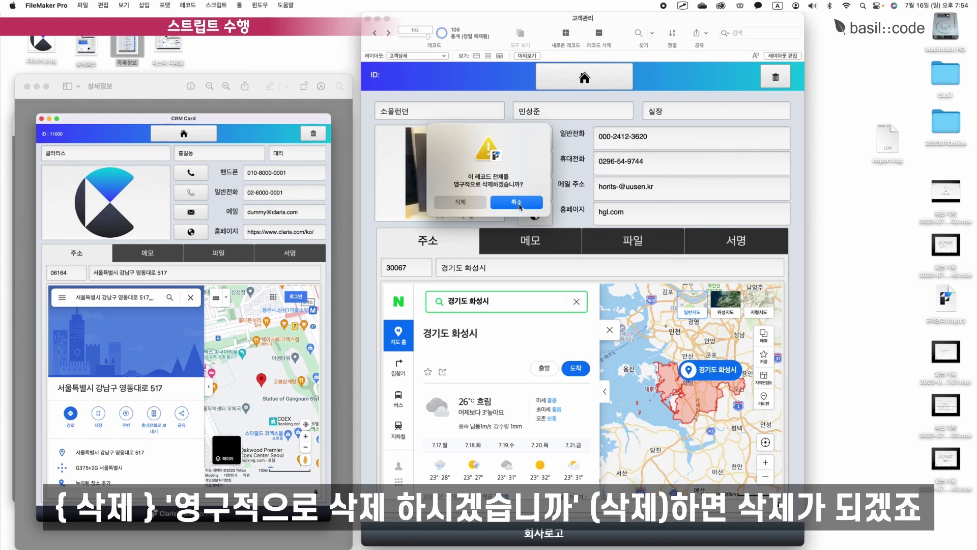
click(519, 206)
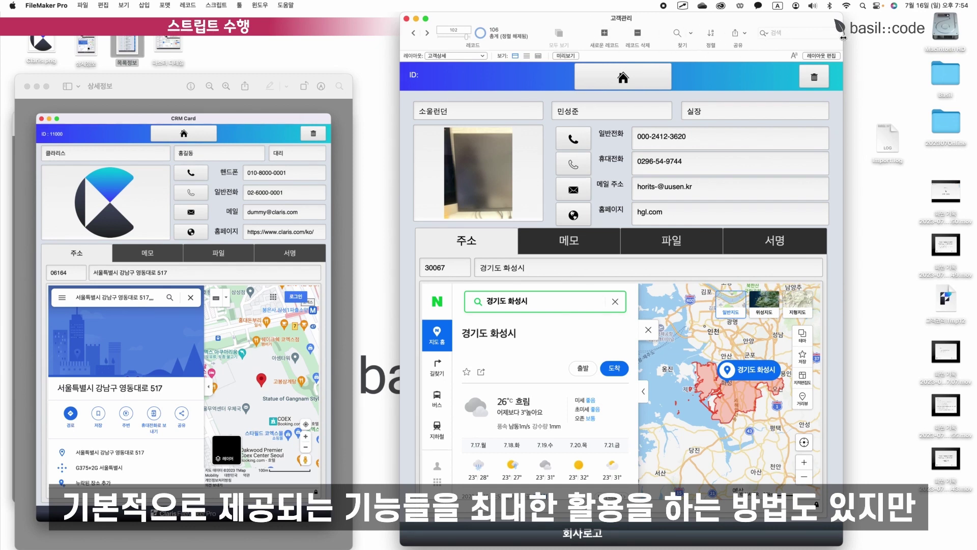
drag(843, 37, 891, 37)
click(541, 100)
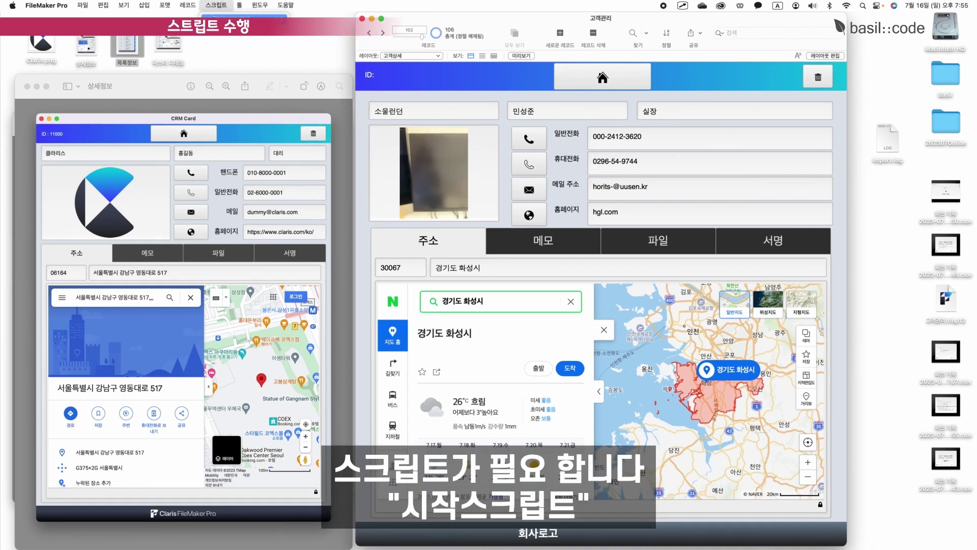
Create a new script named 시작스크립트 in the Script Workspace.
key(super+shift+s)
click(401, 120)
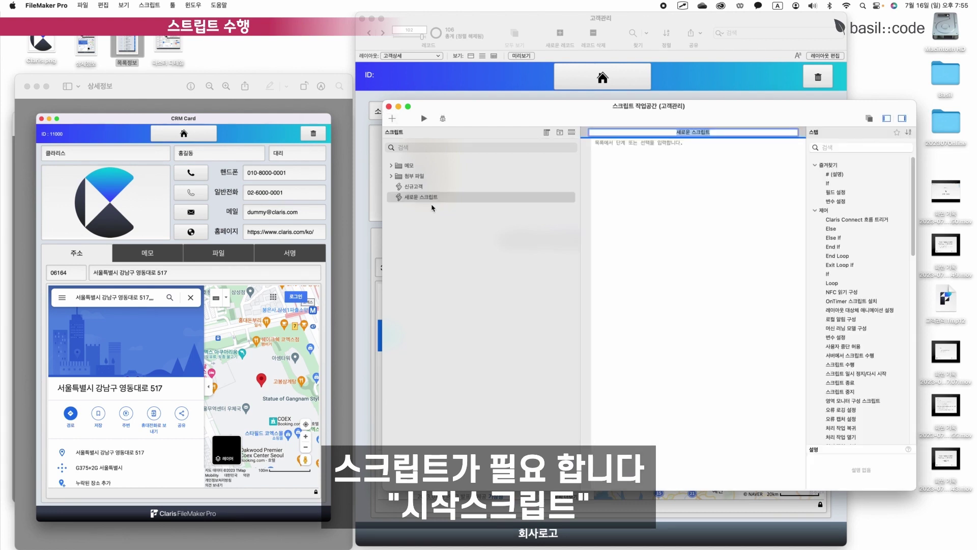
text(t)
key(ctrl+space)
text(ㅅㅣ작스크립트)
key(Return)
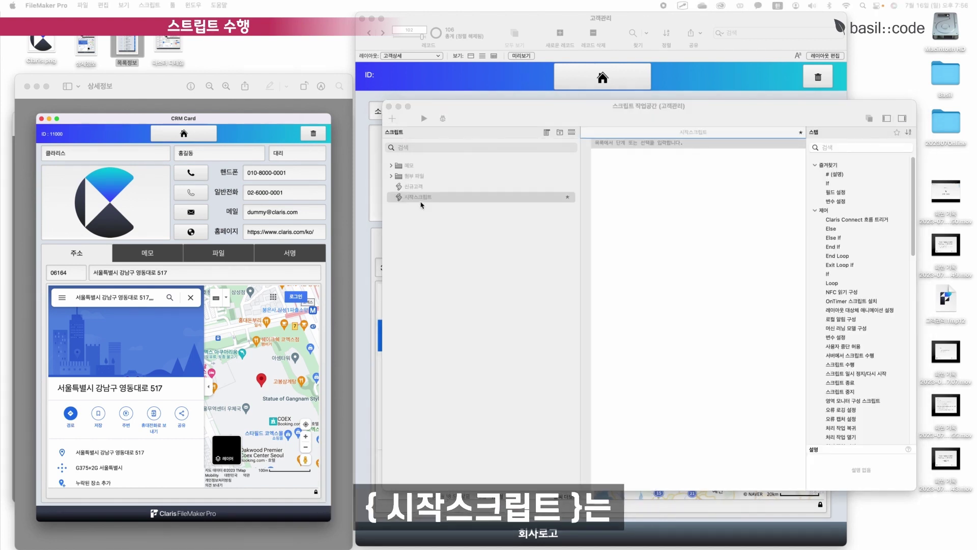
Add Show/Hide Menubar and Show/Hide Toolbars steps, both set to Hide.
text(메)
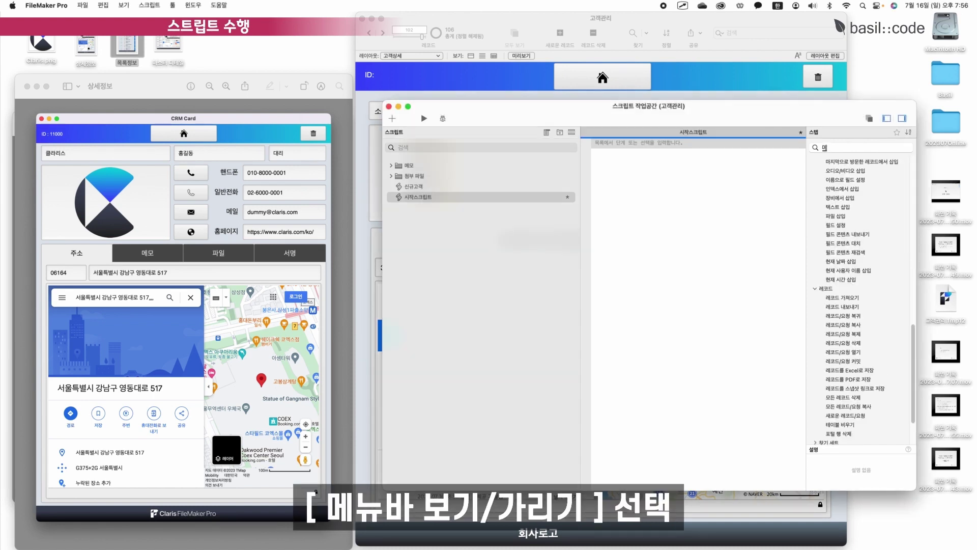
text(뉴배)
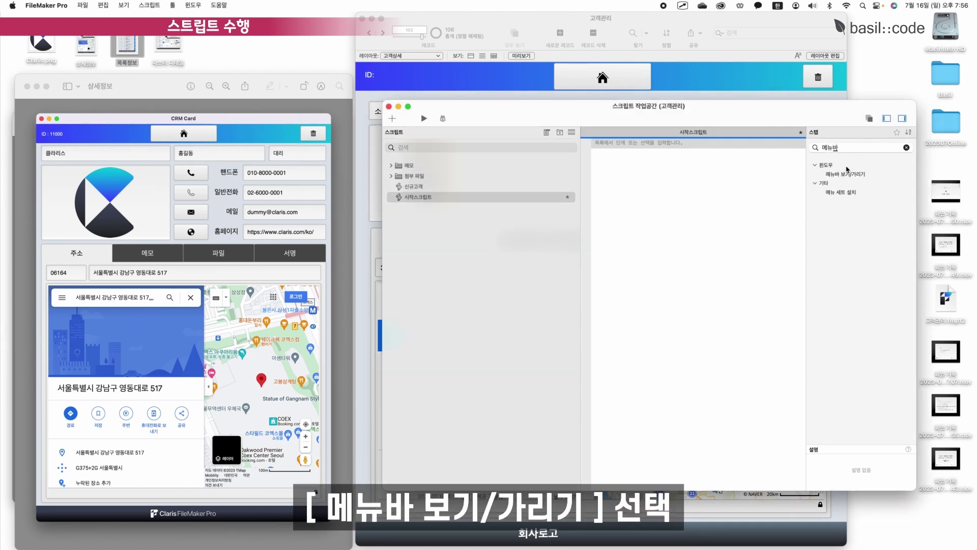
double_click(852, 178)
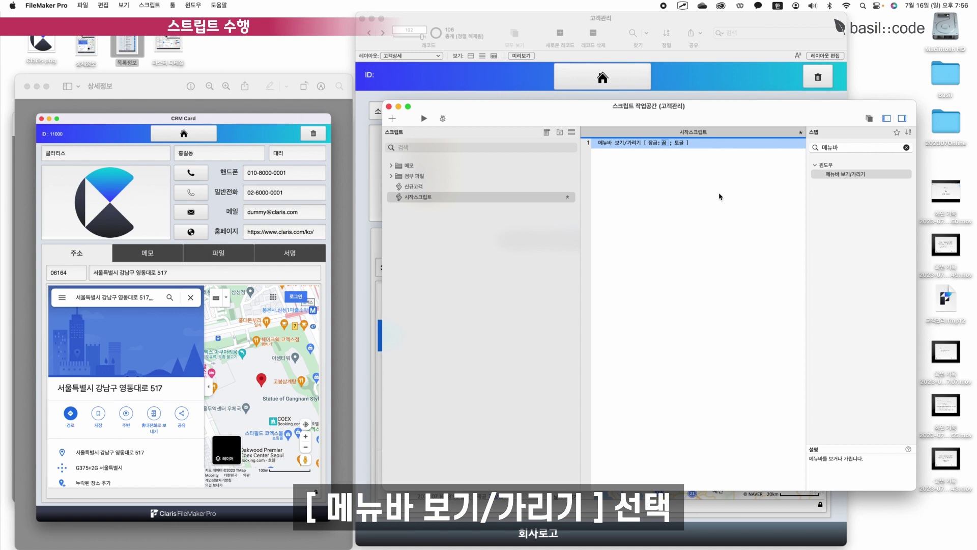
double_click(848, 149)
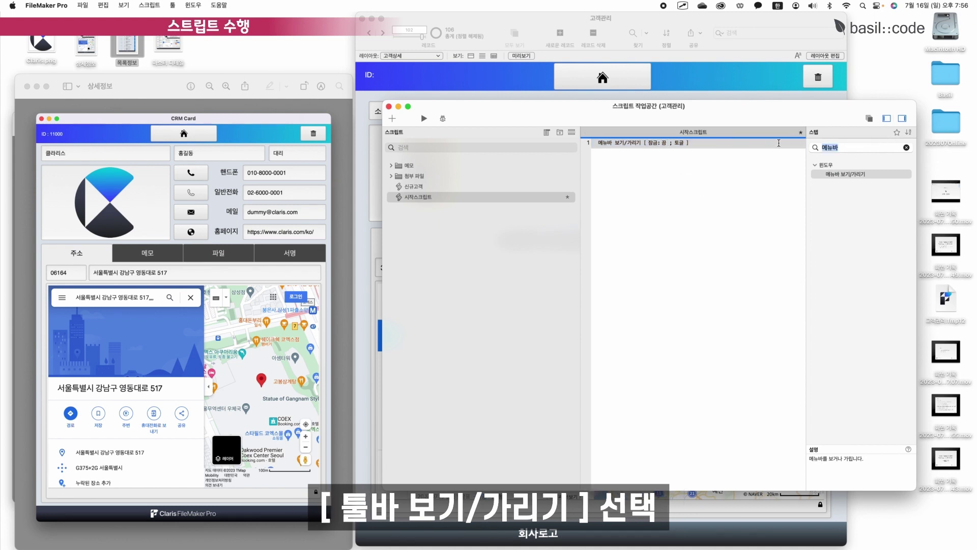
text(투)
text(바)
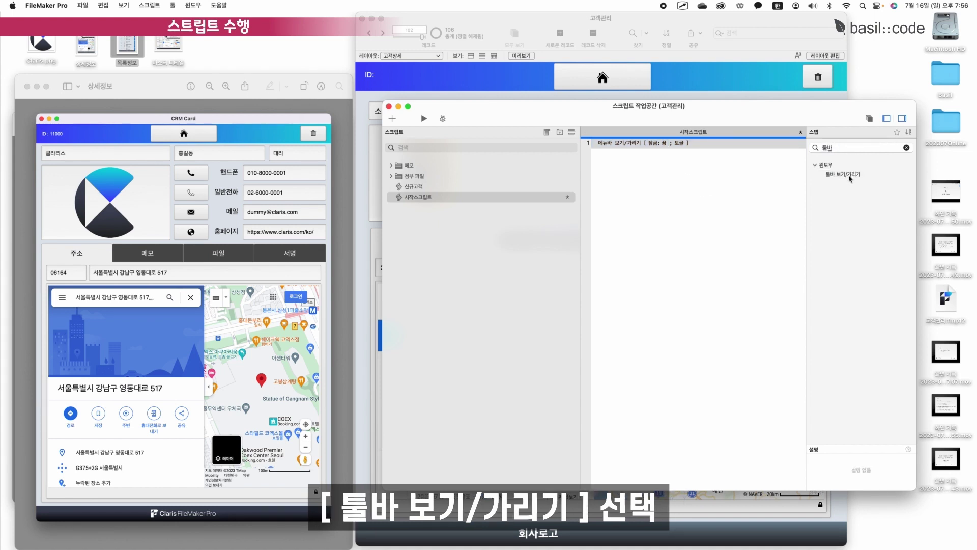
double_click(848, 175)
click(680, 214)
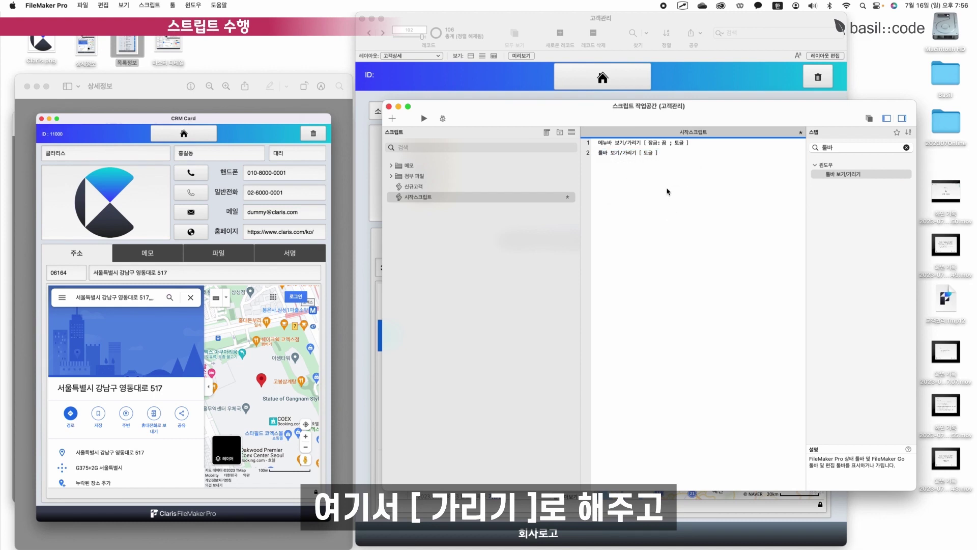
click(681, 143)
click(681, 135)
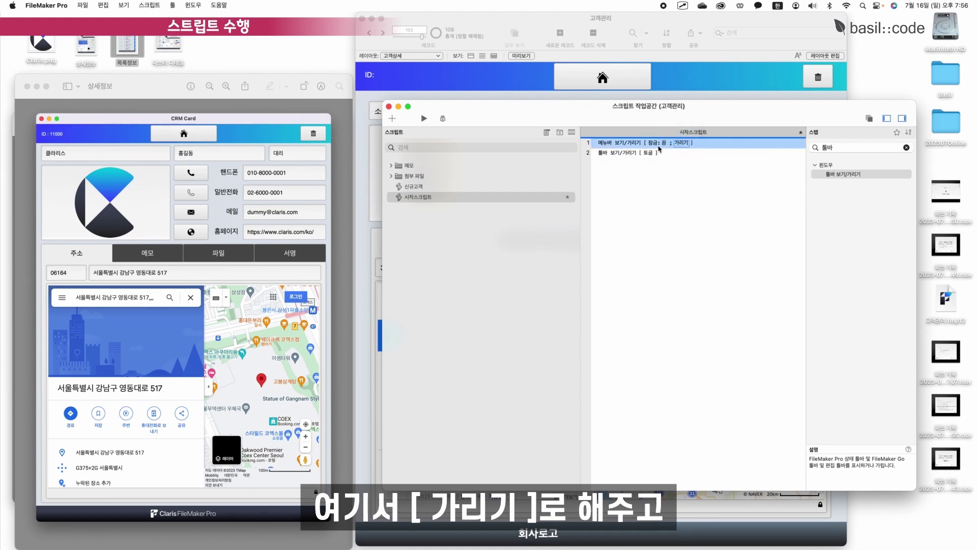
click(649, 153)
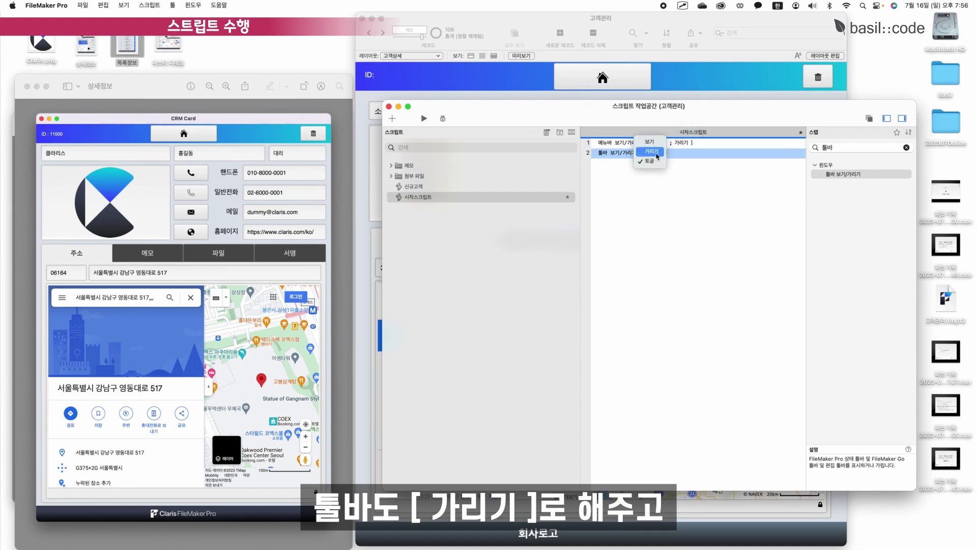
click(651, 152)
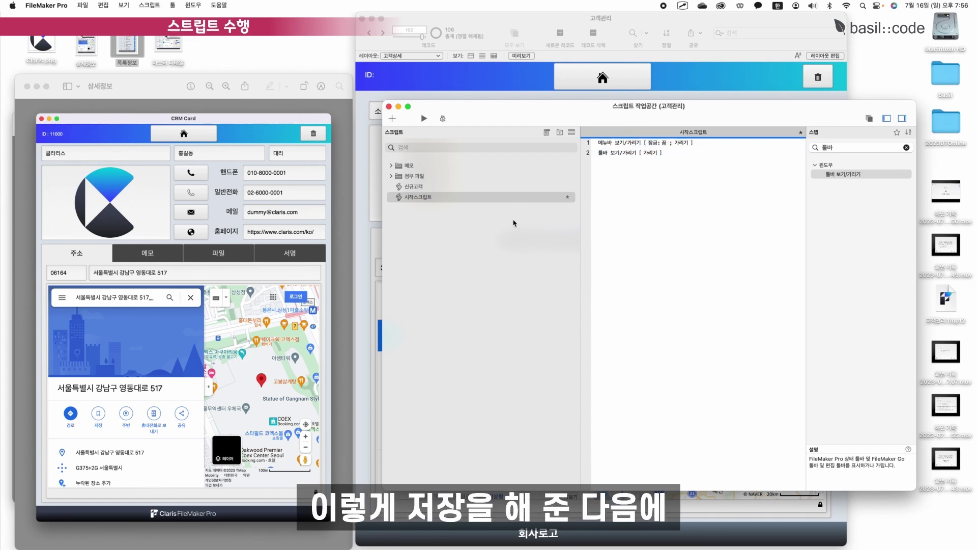
Save and close 시작스크립트, then bring up the file's Script Triggers options.
key(super+w)
drag(420, 15, 406, 15)
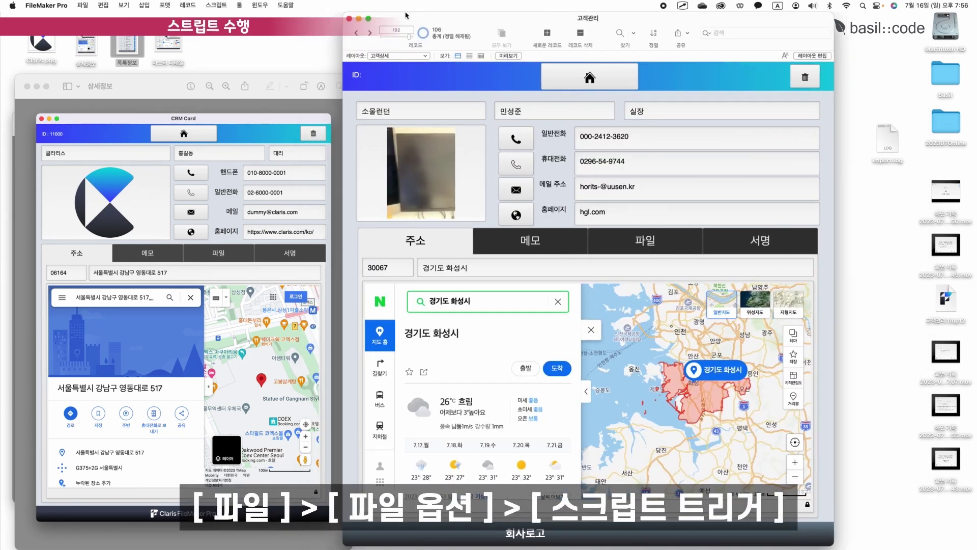
click(83, 5)
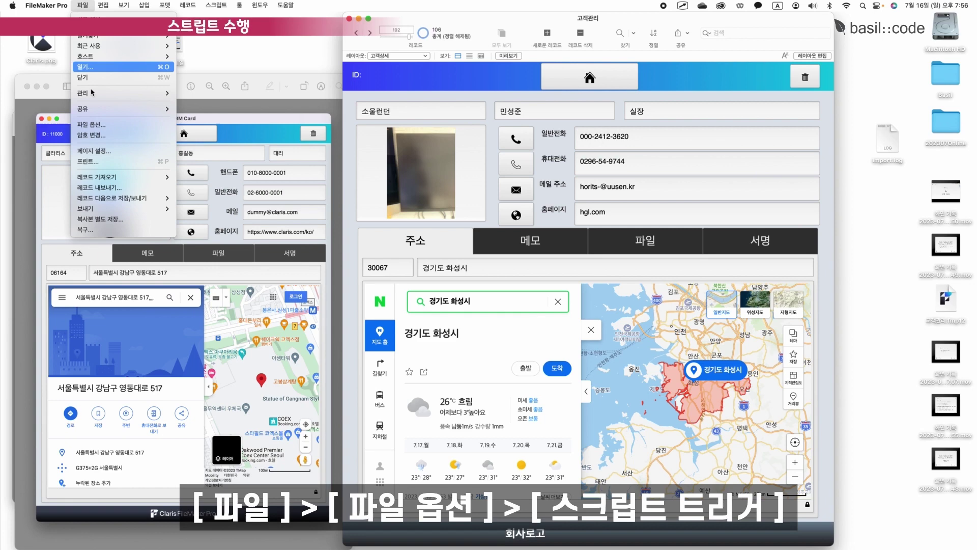
click(93, 124)
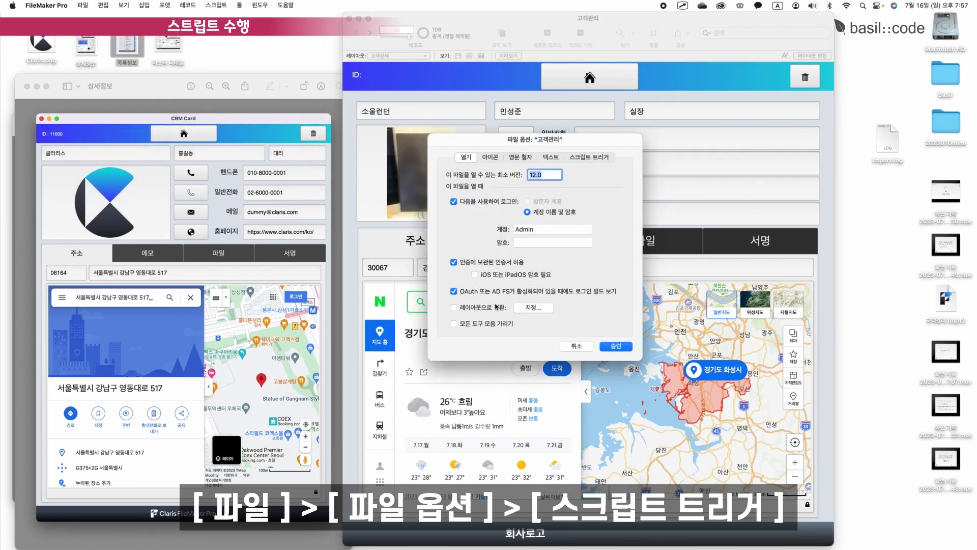
click(602, 158)
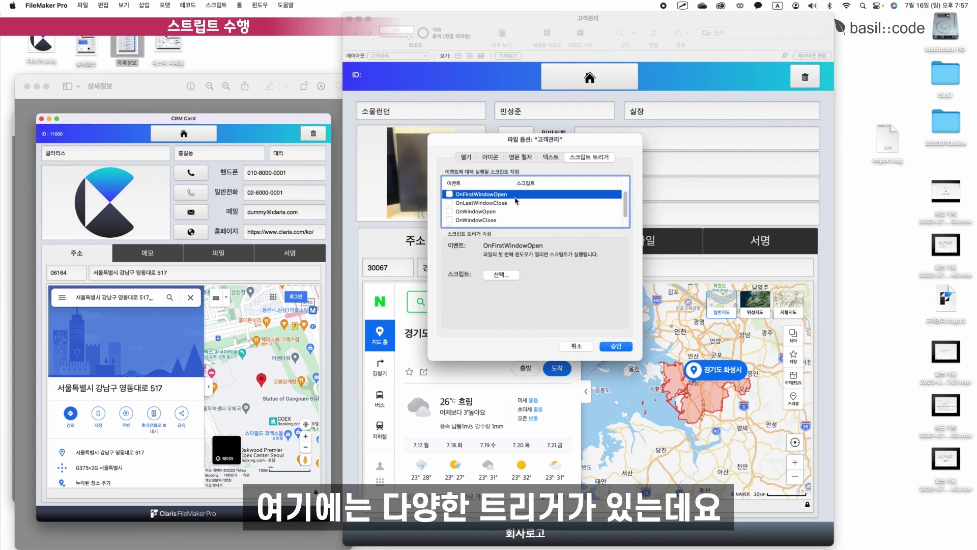
Set OnFirstWindowOpen to run 시작스크립트, then show the 고객목록 list layout.
key(Down)
key(Down)
key(Down)
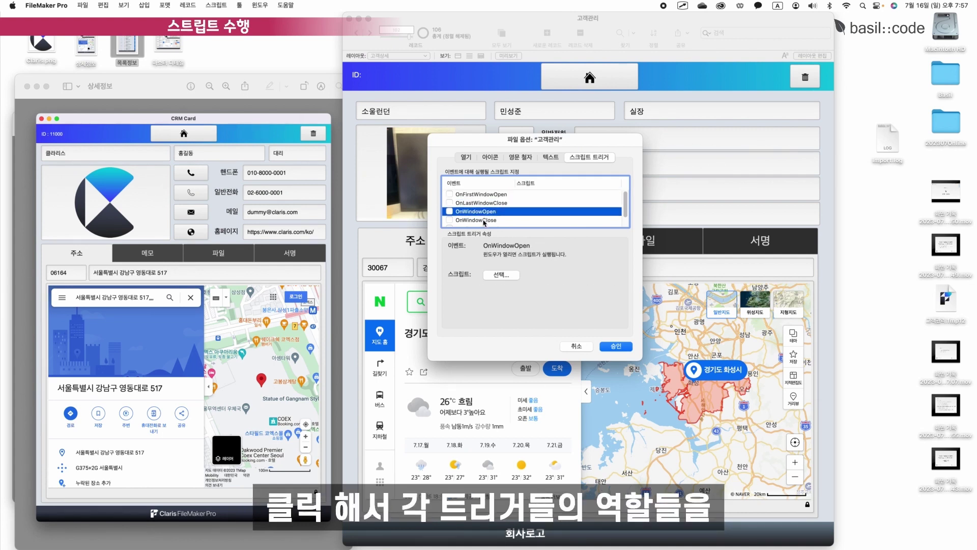
key(Down)
key(Down)
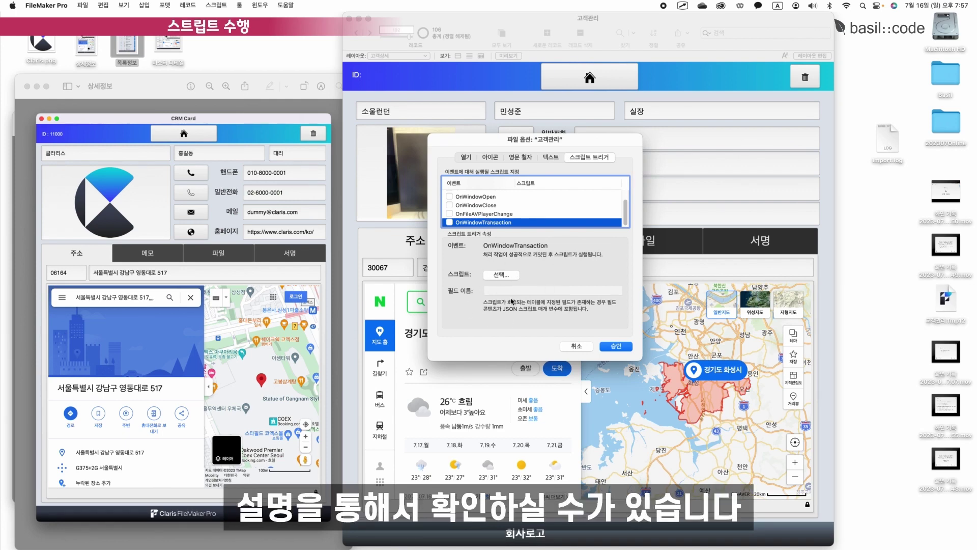
scroll(478, 209, up, 3)
click(458, 195)
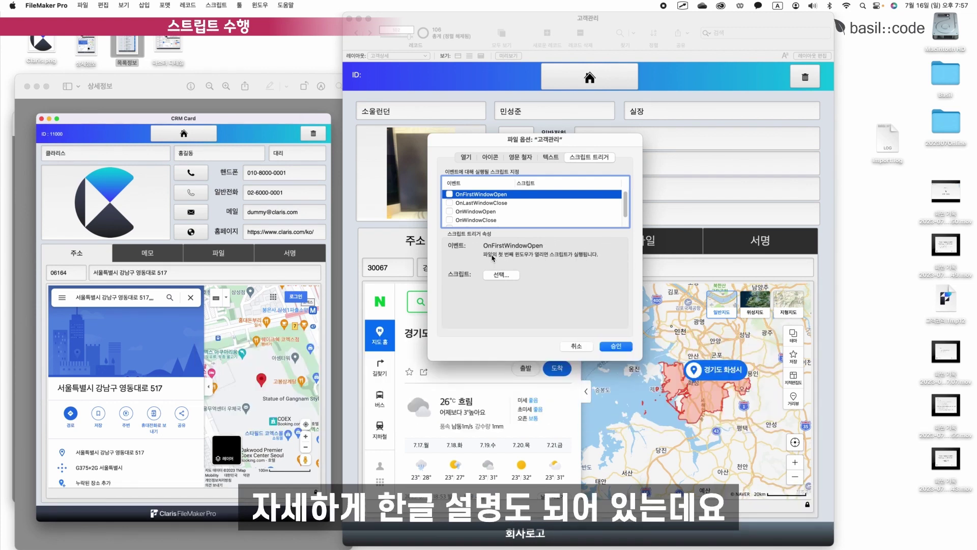
click(450, 194)
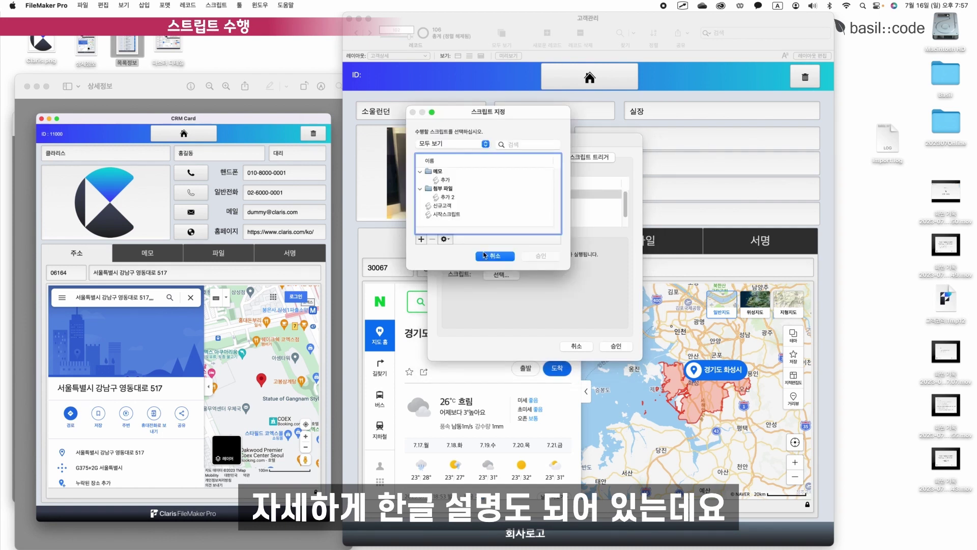
click(450, 214)
click(548, 259)
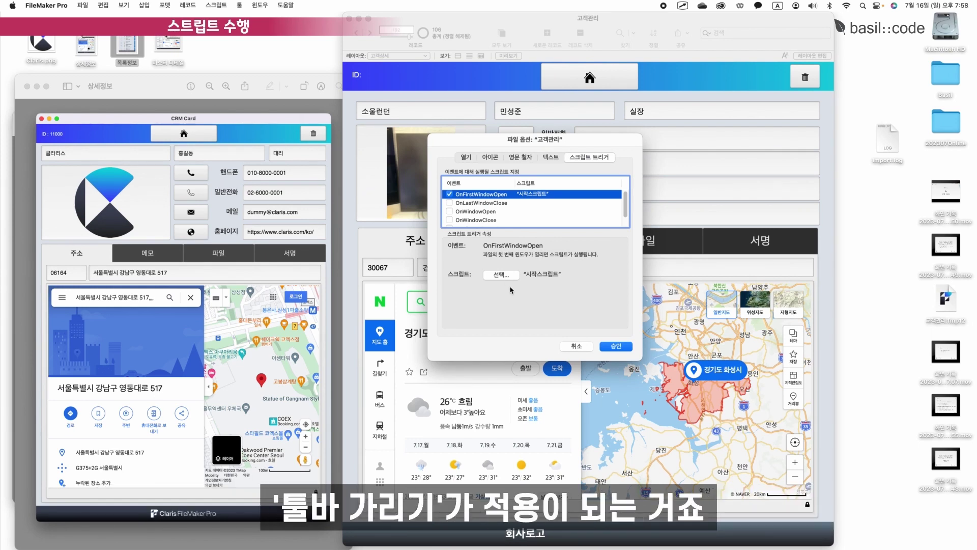
click(623, 346)
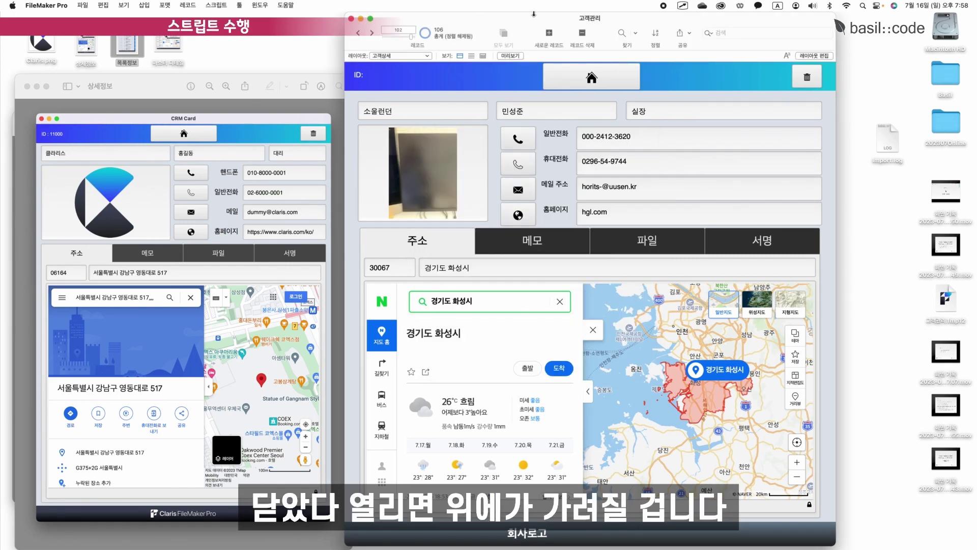
click(591, 77)
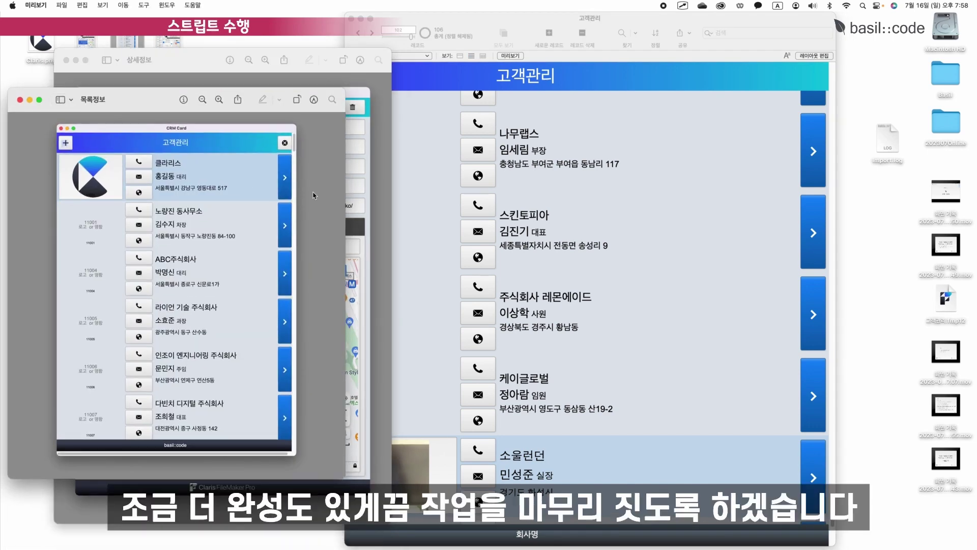
Copy the add button to the header's right end, 5 pt from top, anchored right.
click(814, 56)
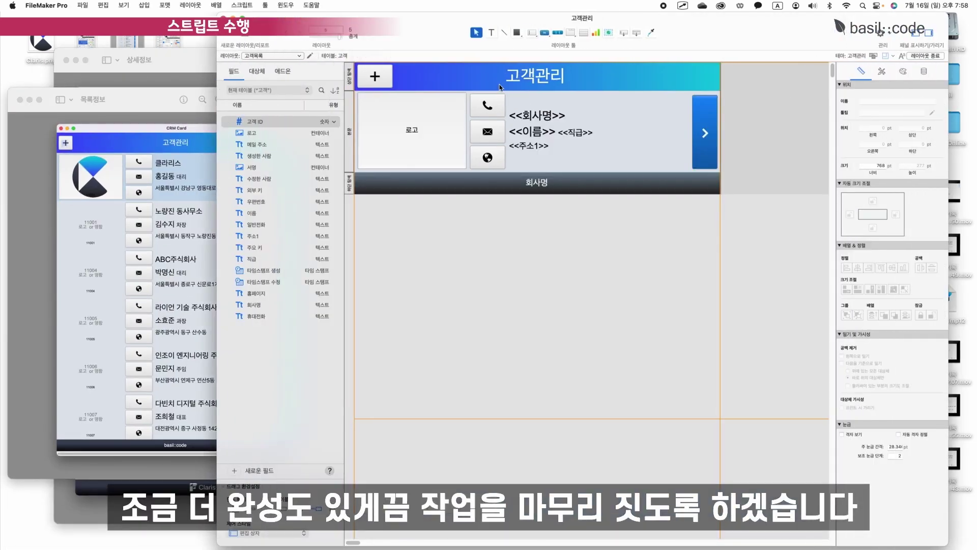
click(379, 83)
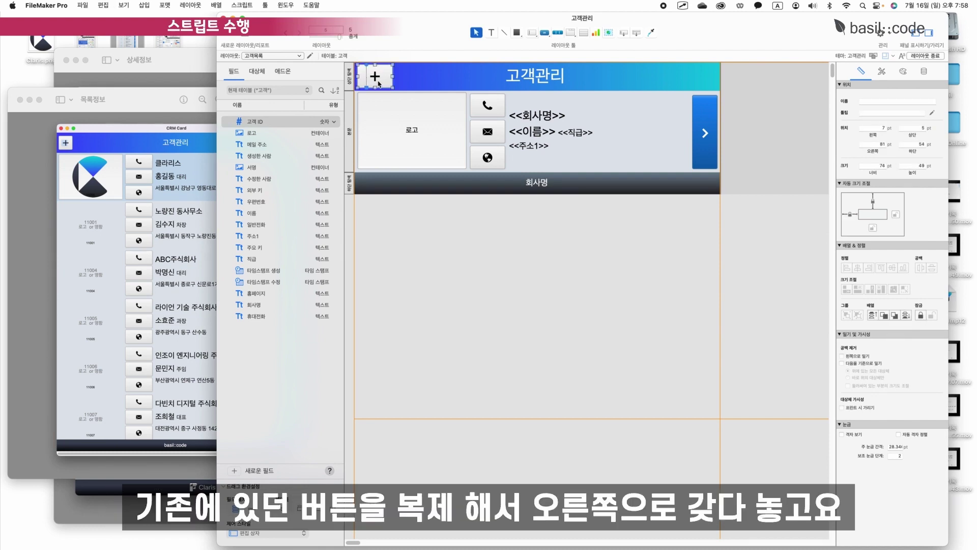
drag(398, 118, 703, 87)
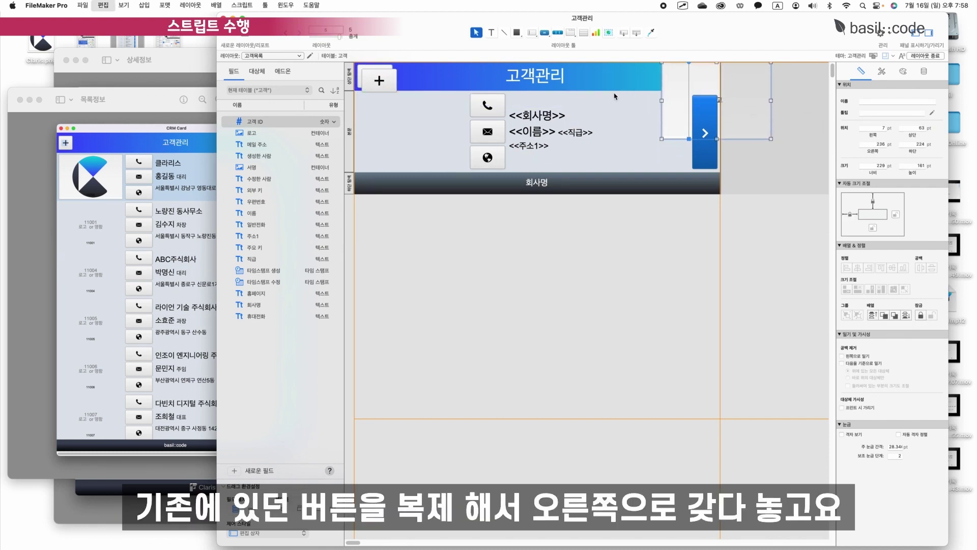
key(super+z)
drag(384, 81, 705, 78)
click(895, 214)
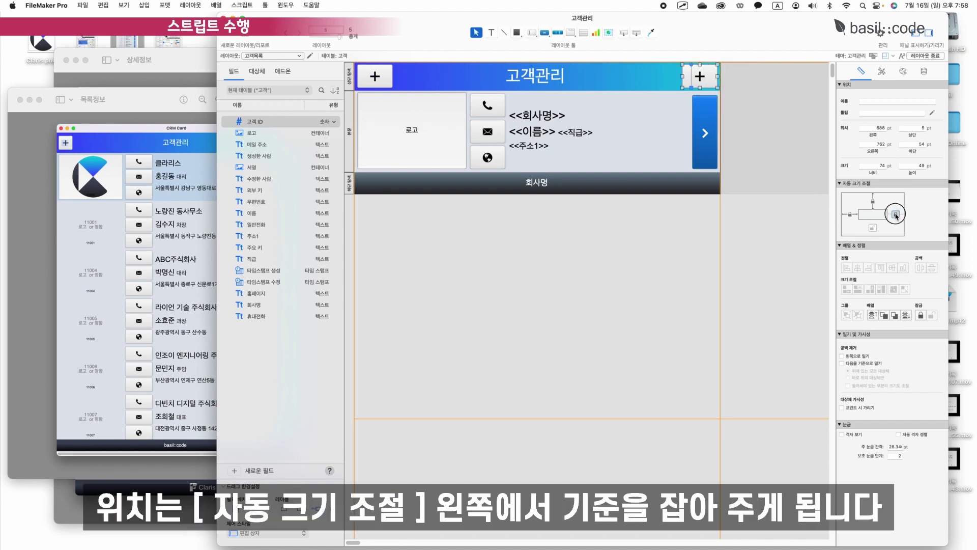
click(850, 216)
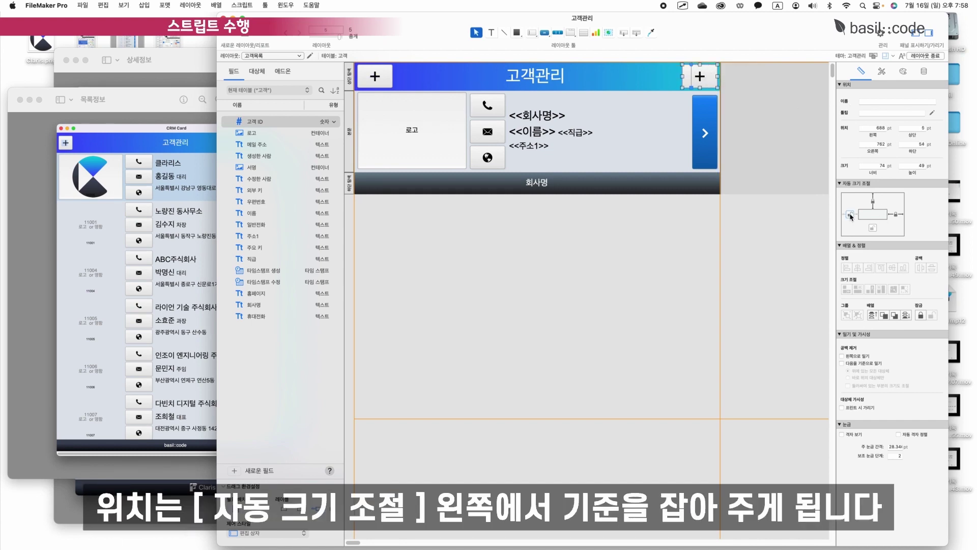
Give the copied button a circled X icon and make it slightly narrower.
double_click(704, 76)
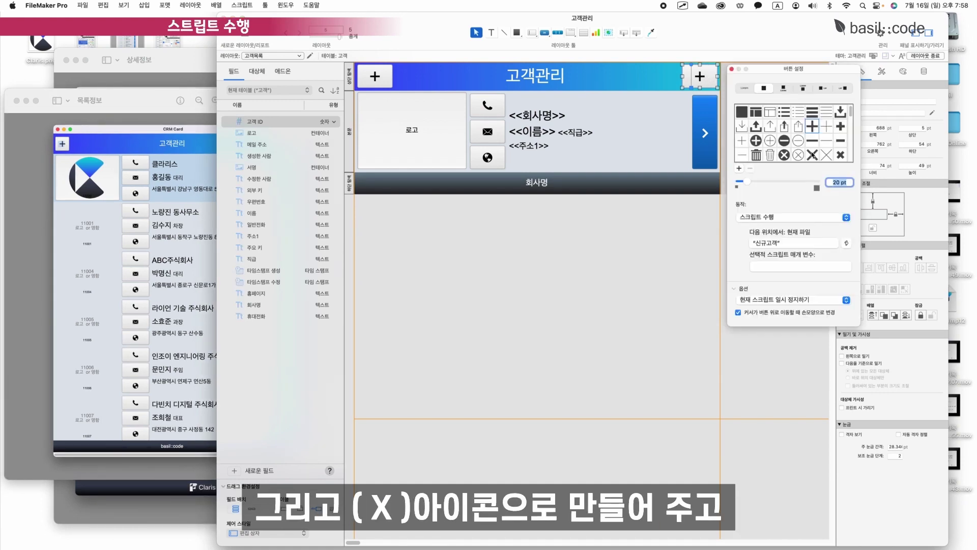
click(784, 154)
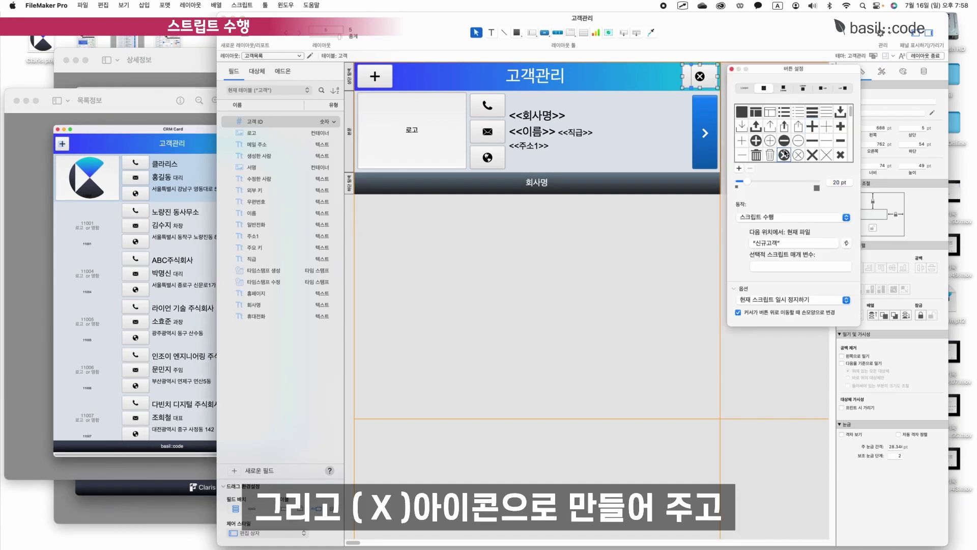
drag(683, 76, 687, 77)
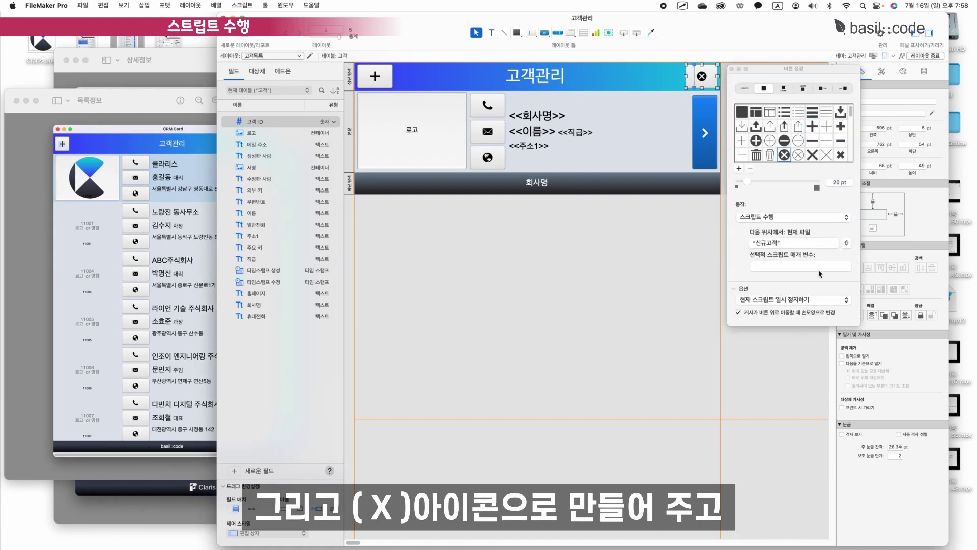
Make the ⊗ button run single step 파일 닫기 [ 현재 파일 ] and save the layout.
click(821, 301)
click(820, 300)
click(770, 217)
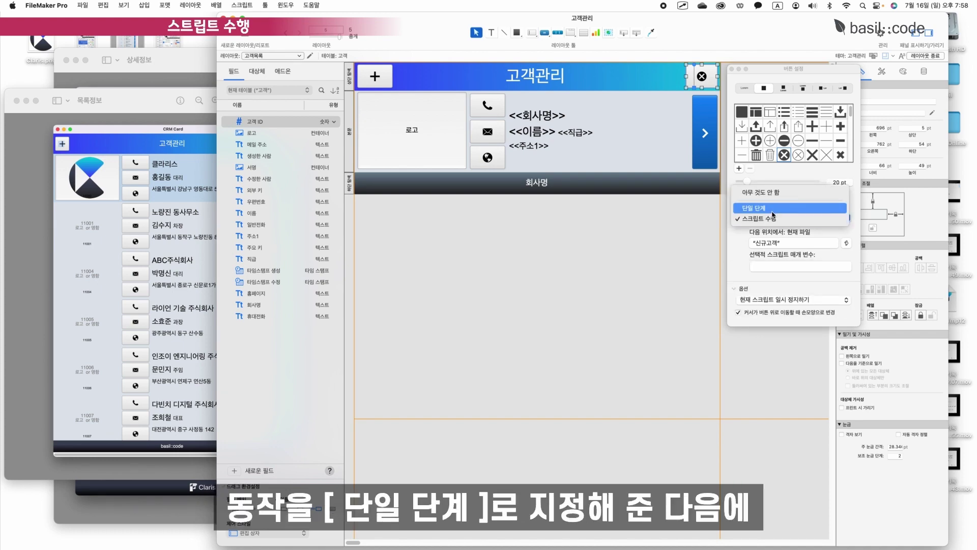
click(768, 208)
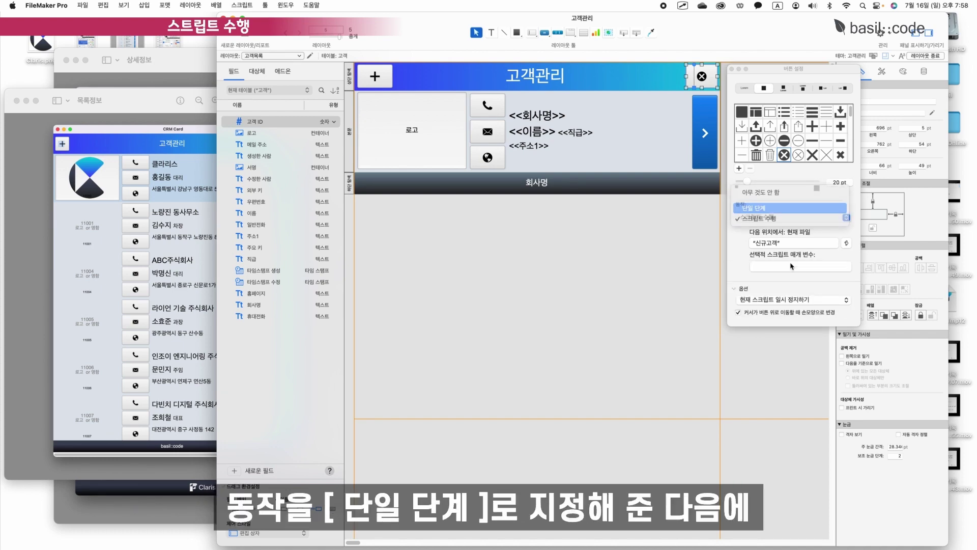
scroll(775, 359, down, 10)
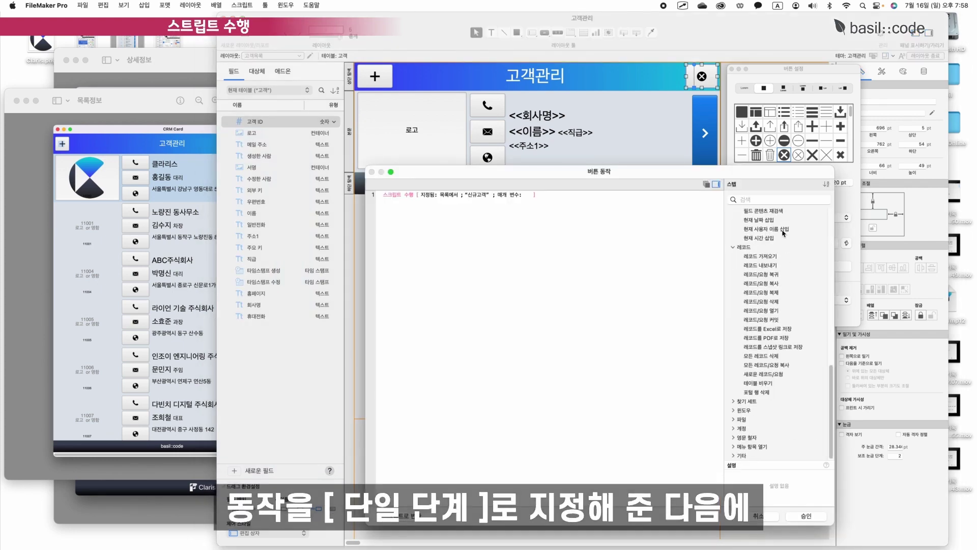
scroll(783, 232, up, 10)
click(753, 200)
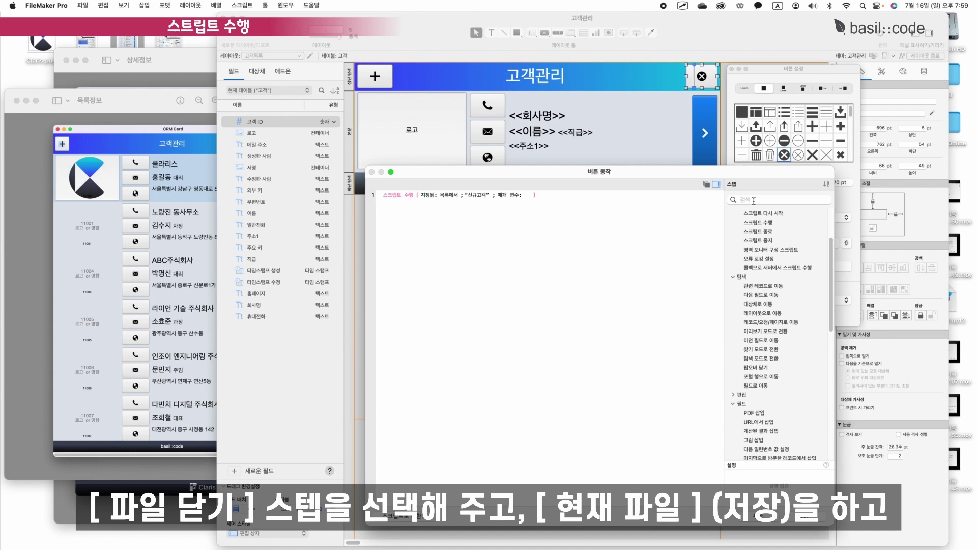
key(ctrl+space)
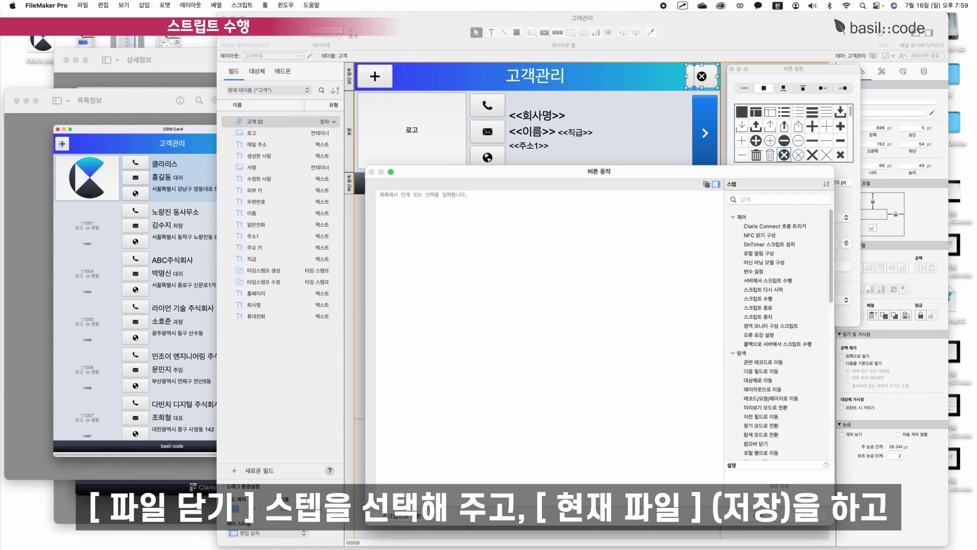
text(패일)
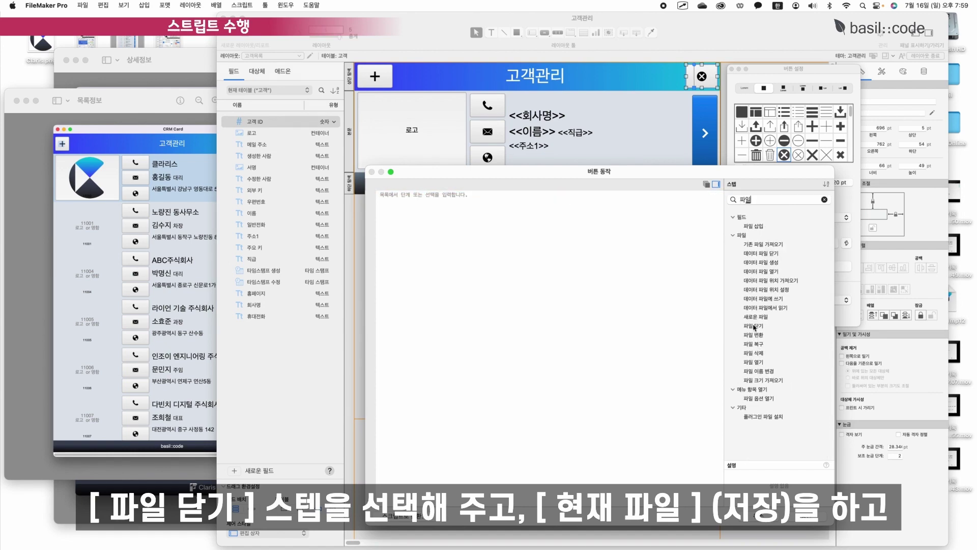
click(755, 327)
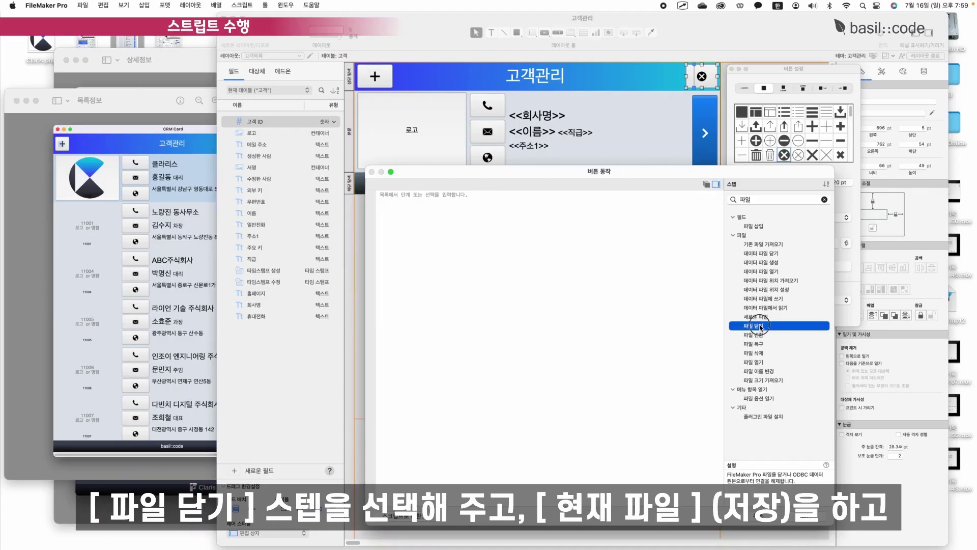
double_click(755, 326)
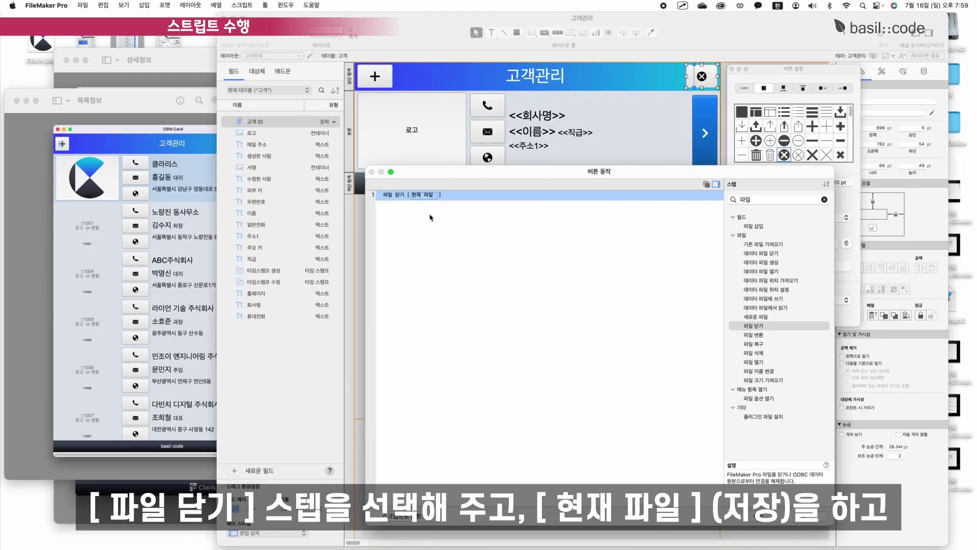
click(780, 520)
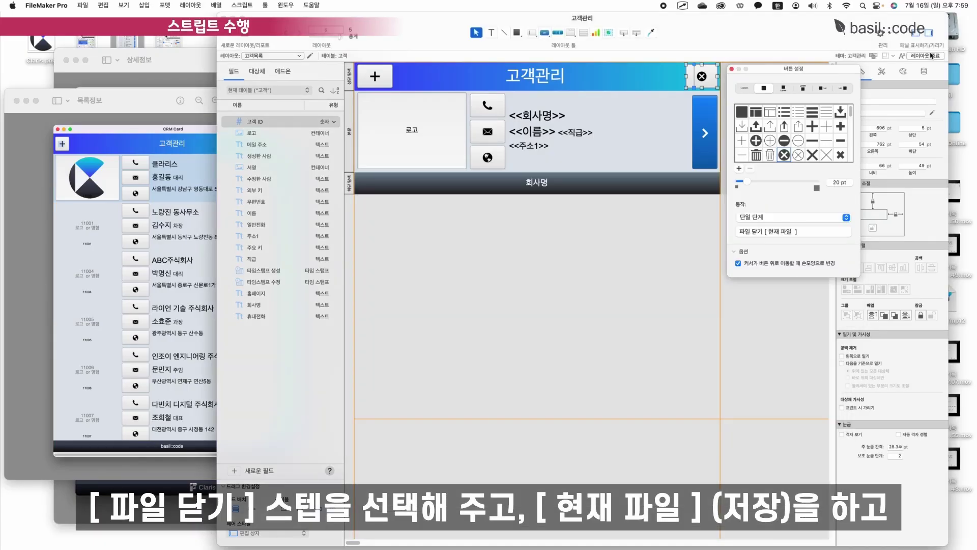
click(927, 55)
key(Return)
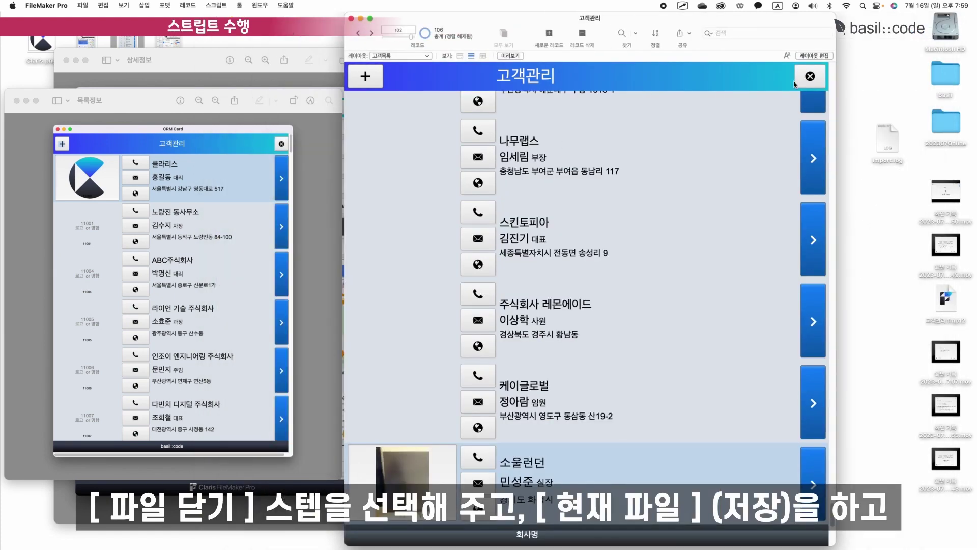
Go back to the customer list, close the 고객관리 file, and reopen it from the host.
drag(672, 24, 712, 24)
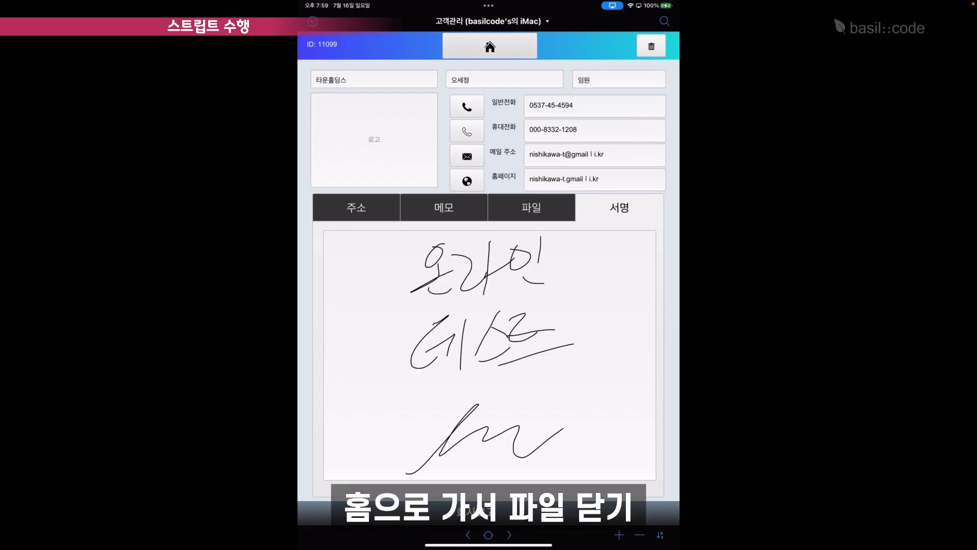
click(490, 47)
scroll(489, 279, up, 3)
click(661, 45)
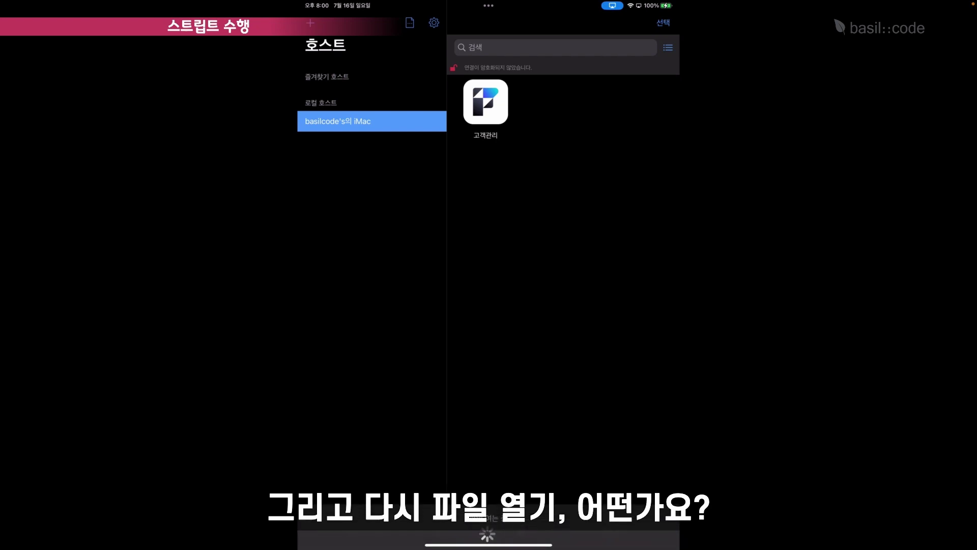
click(485, 102)
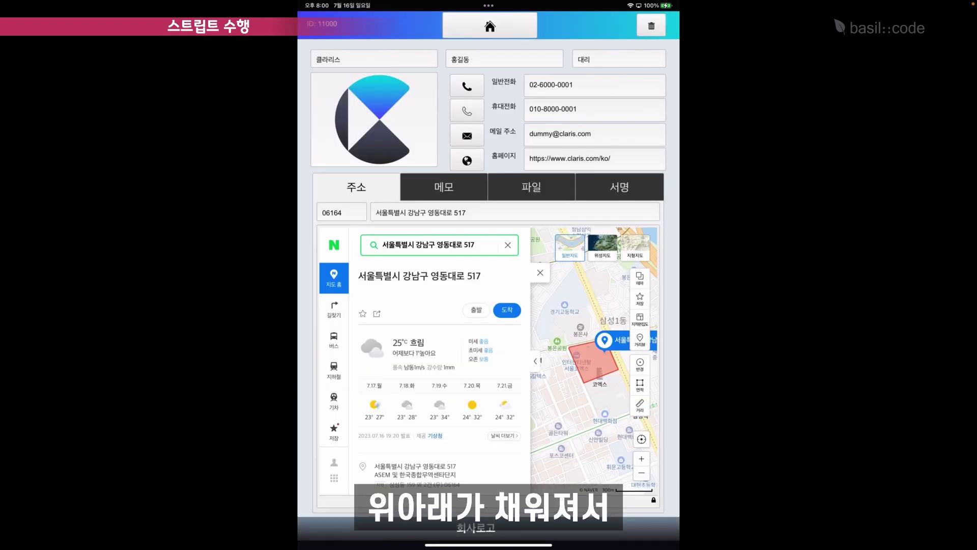
Quit and relaunch the app, then return to the customer list.
drag(489, 544, 489, 356)
click(426, 60)
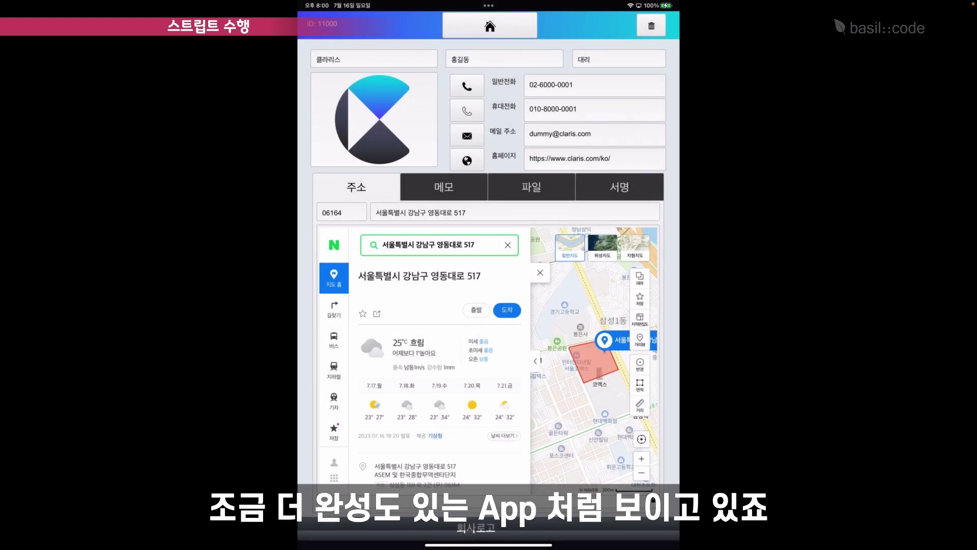
click(490, 26)
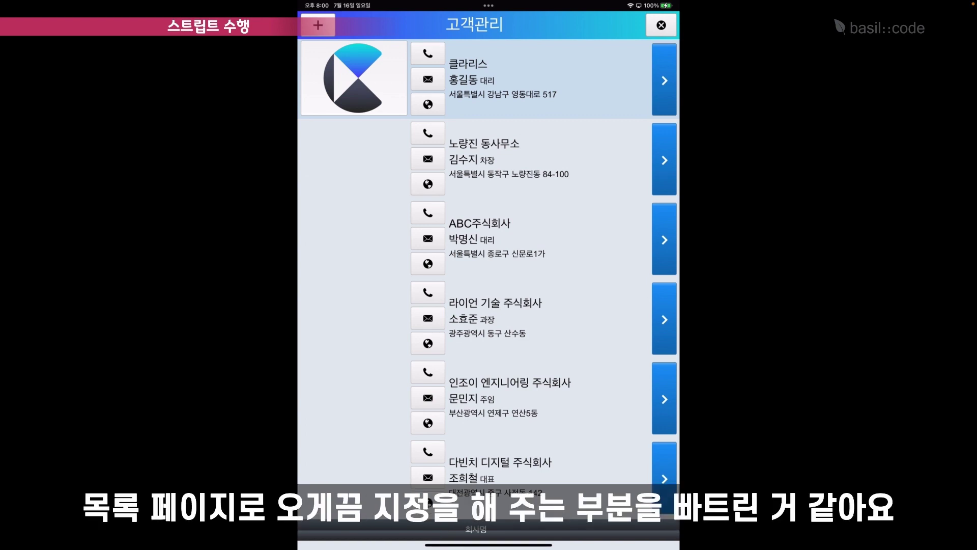
click(508, 159)
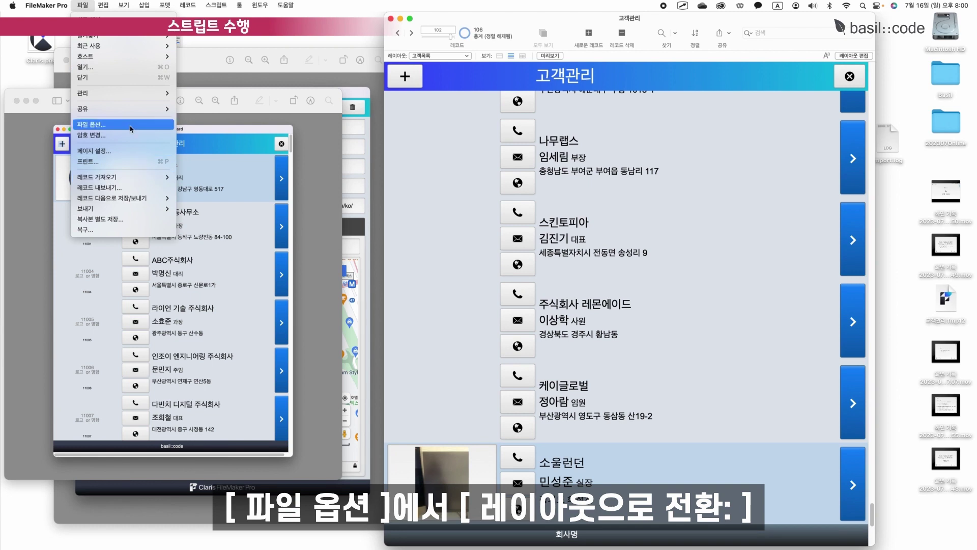
Set File Options so the file switches to the 고객목록 layout when opened.
click(131, 124)
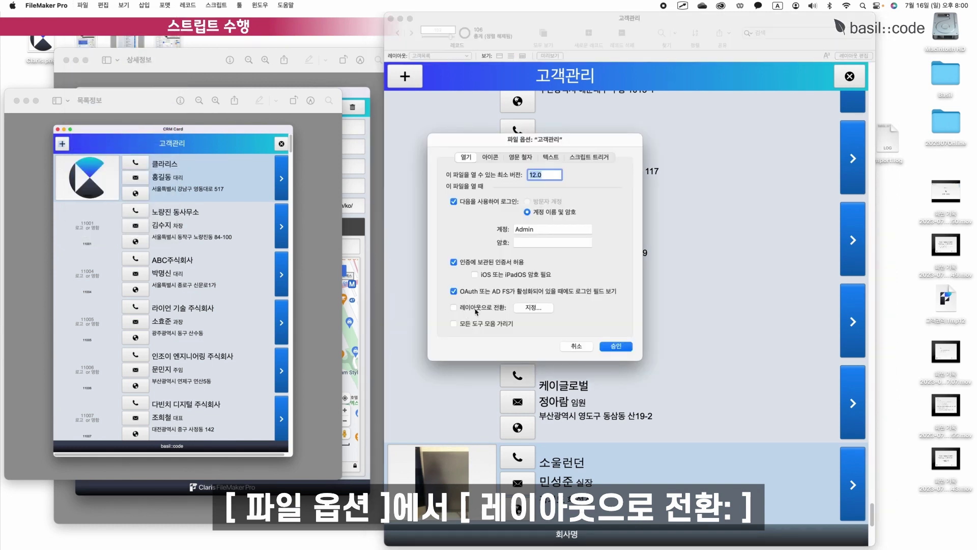
click(491, 311)
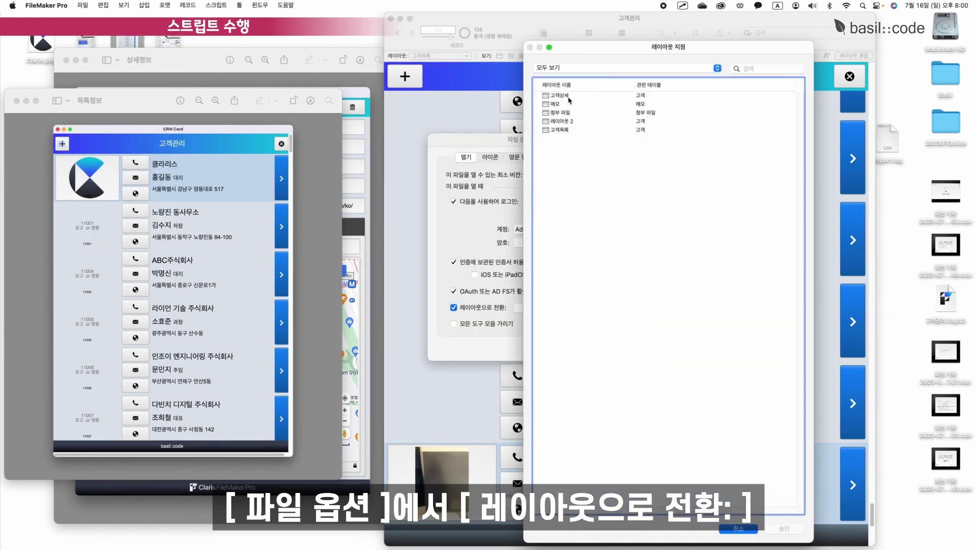
click(558, 130)
click(777, 529)
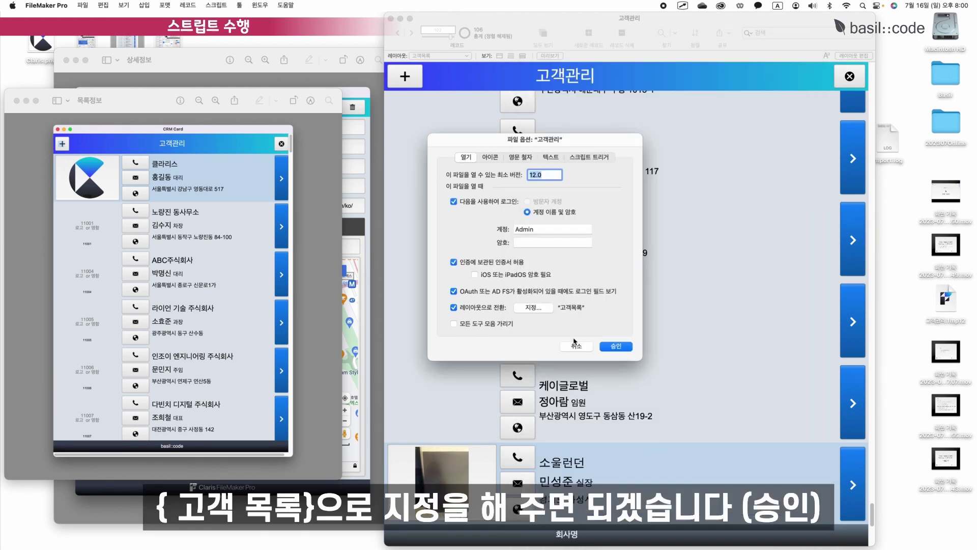
click(618, 348)
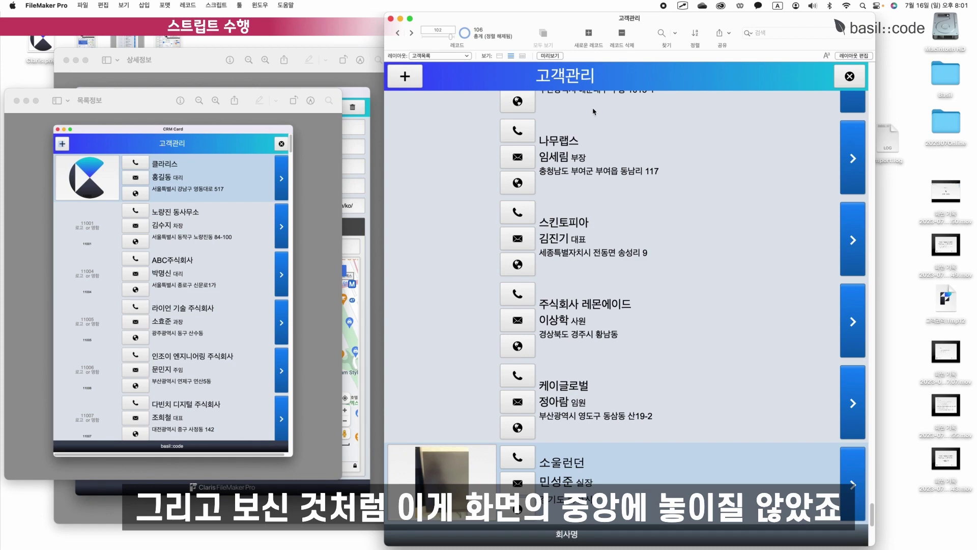
Turn 고객목록's top part into a Header and 회사명 bottom part into a Footer, then save.
scroll(607, 103, up, 5)
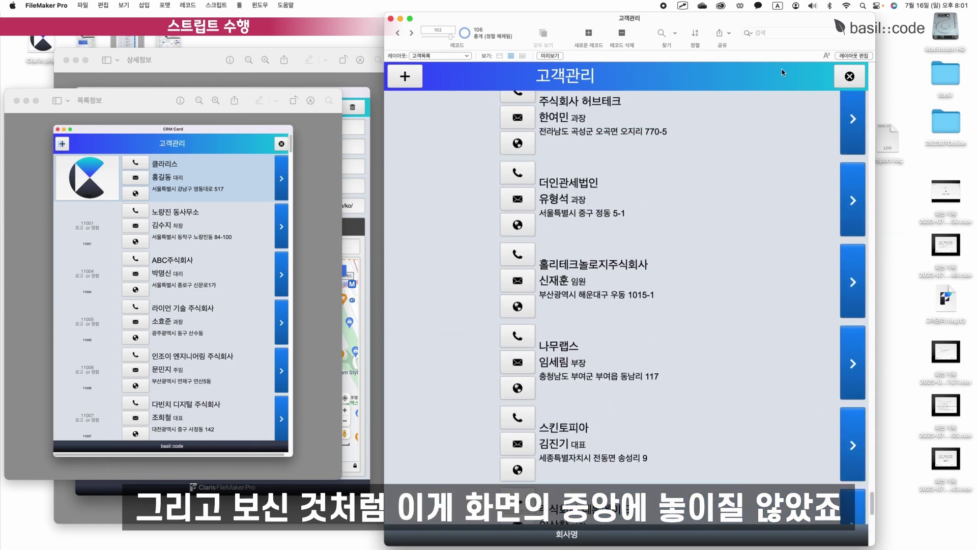
click(864, 59)
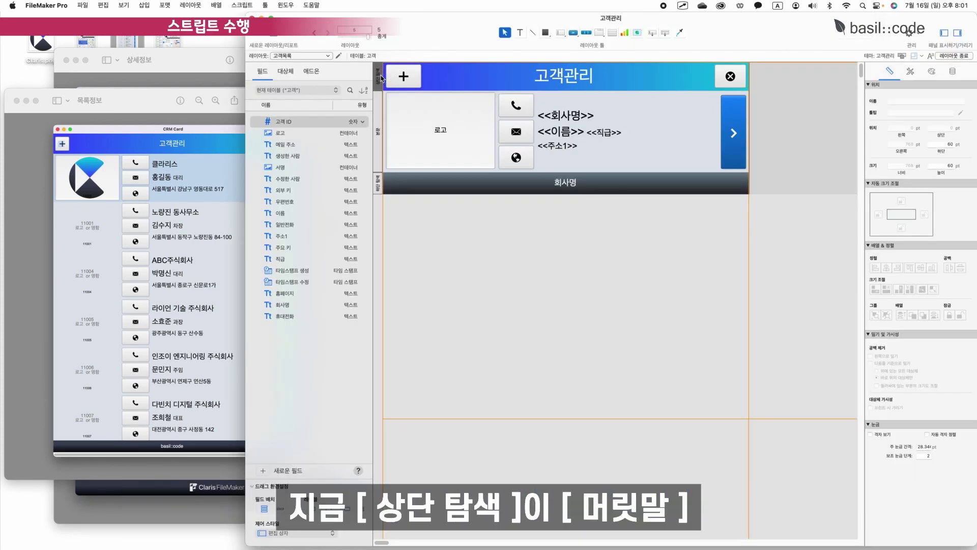
double_click(380, 75)
click(427, 169)
click(770, 314)
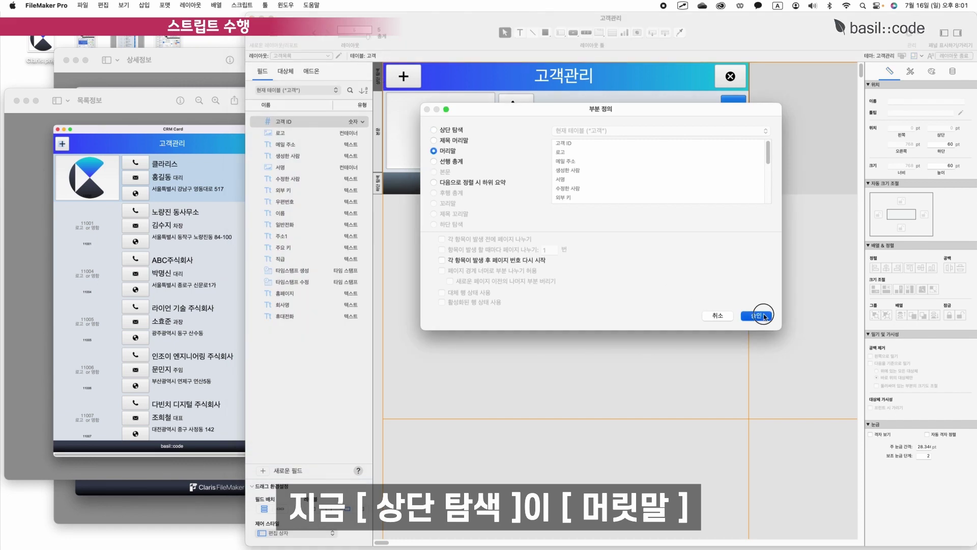
double_click(377, 186)
click(441, 208)
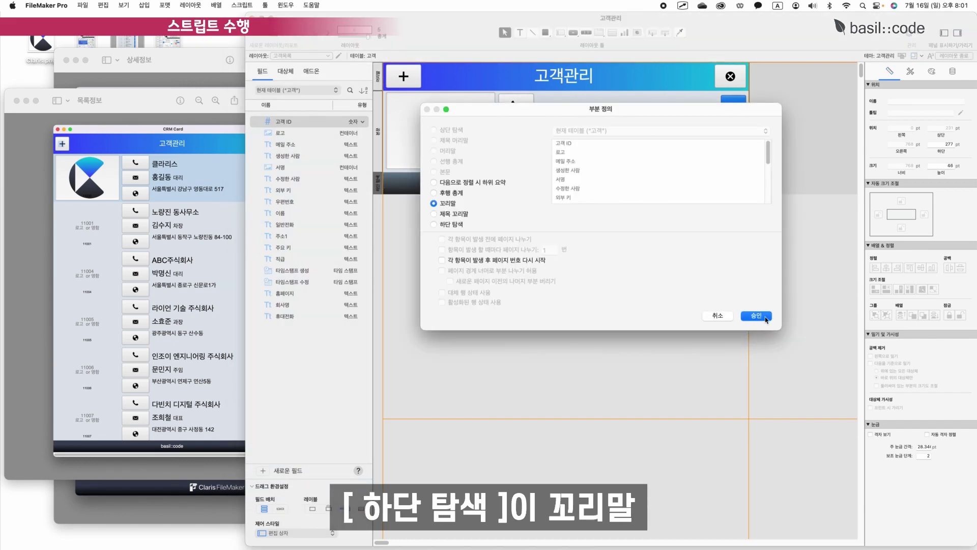
click(770, 319)
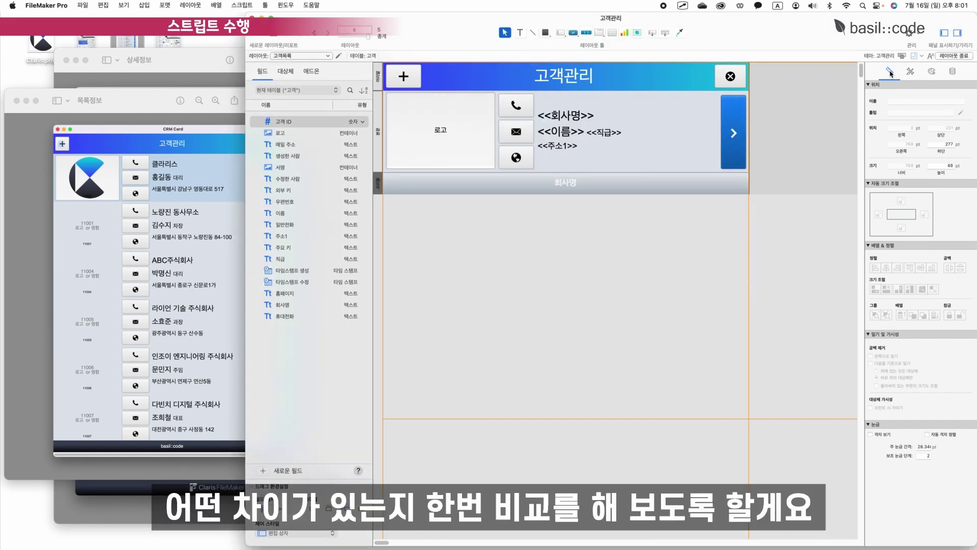
click(931, 71)
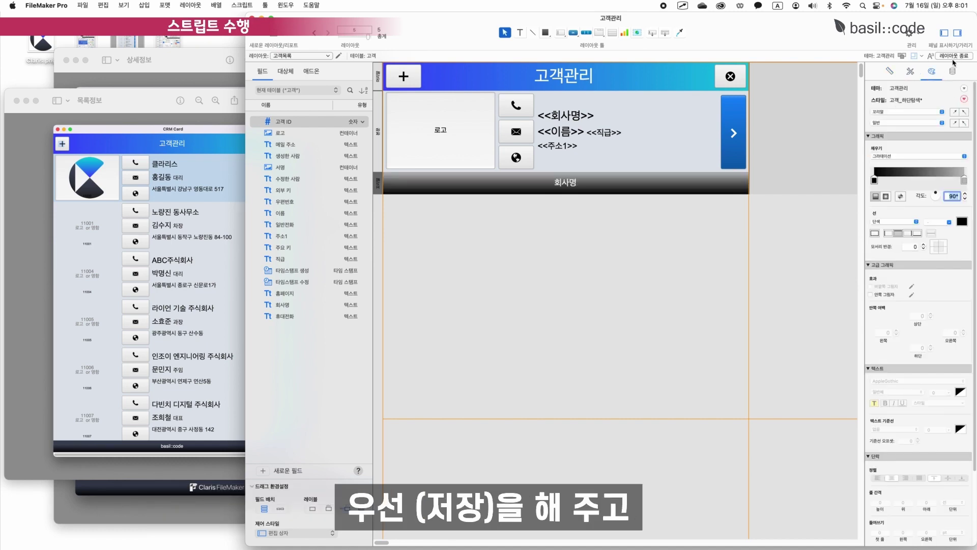
click(953, 56)
click(492, 185)
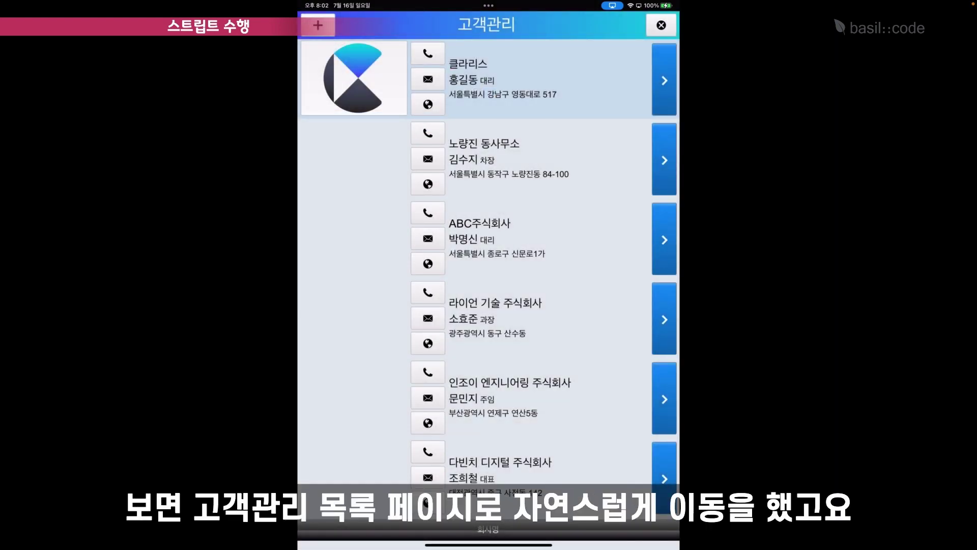
Scroll the list and view the customer's 파일, 서명, 메모 and 주소 sections in turn.
scroll(487, 280, down, 20)
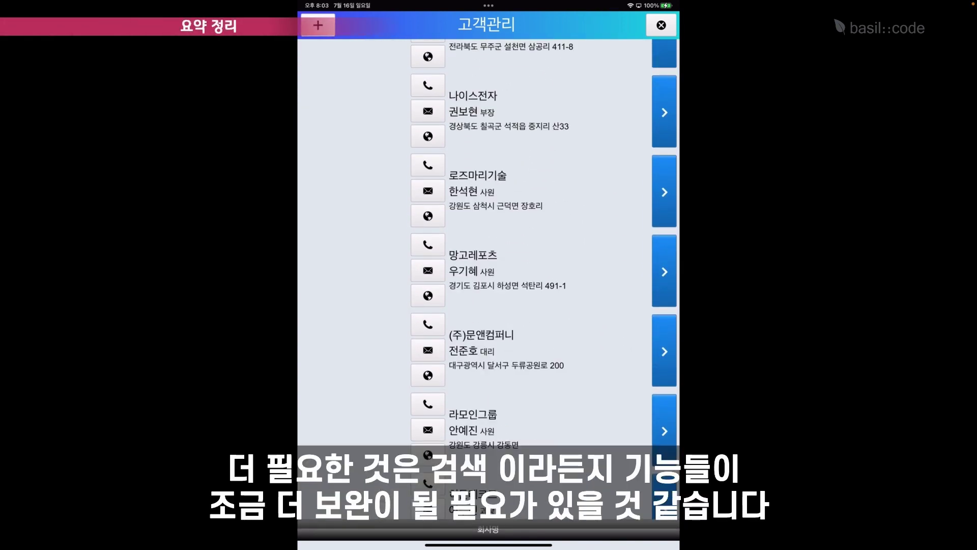
scroll(489, 279, down, 1)
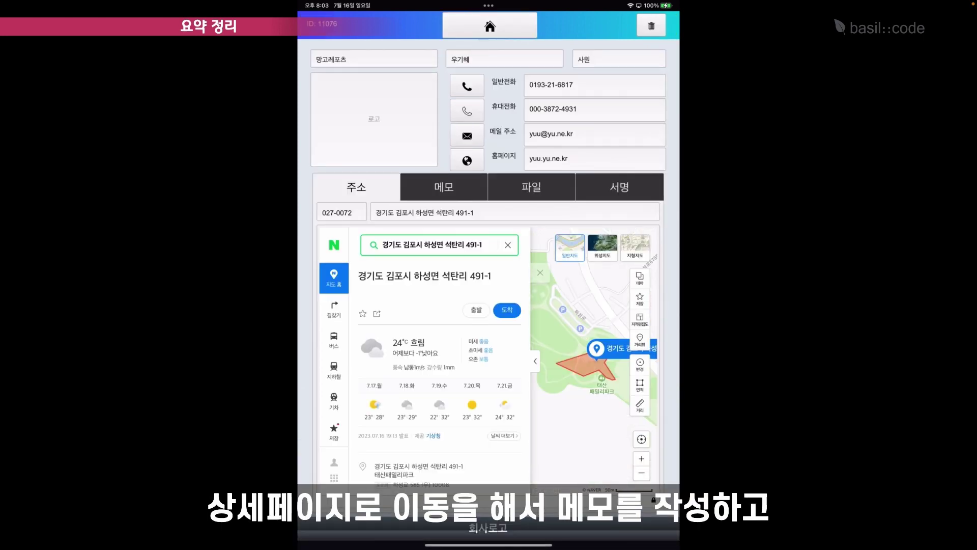
click(532, 186)
click(619, 186)
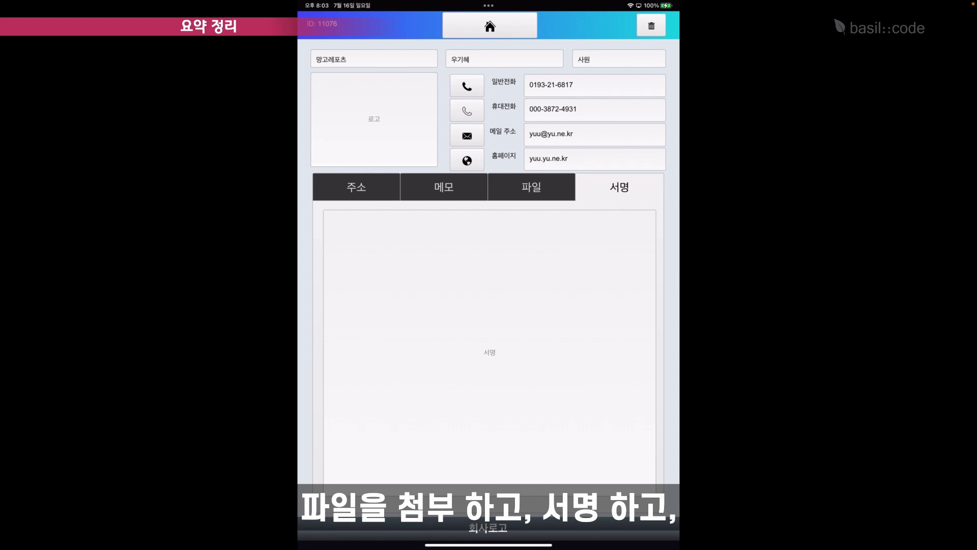
click(444, 186)
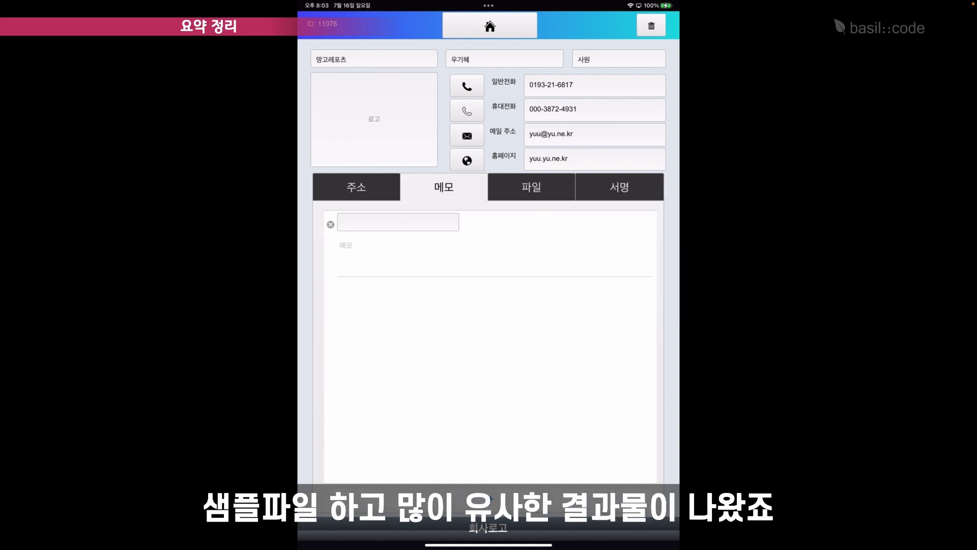
click(357, 187)
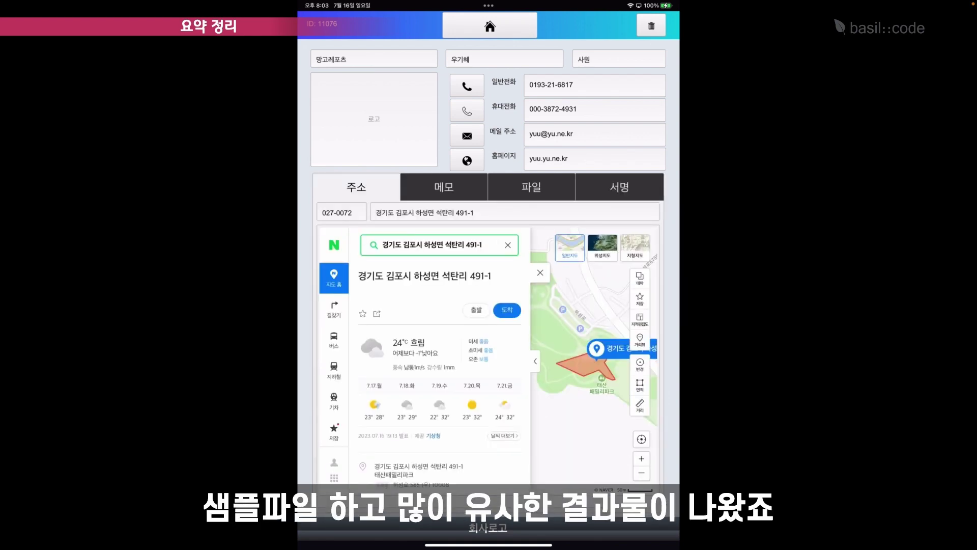
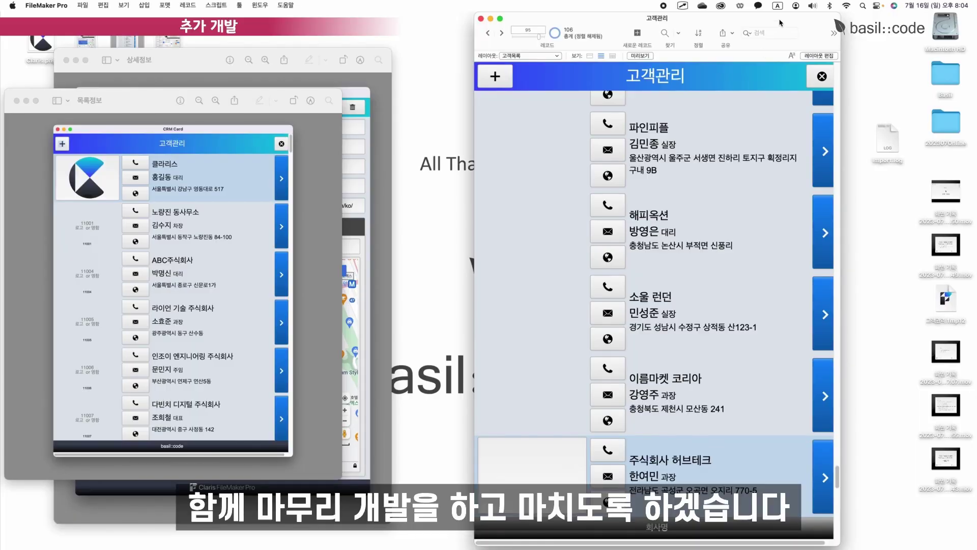
Widen the 고객관리 window and switch it into Layout mode with Cmd+L.
drag(770, 195, 825, 195)
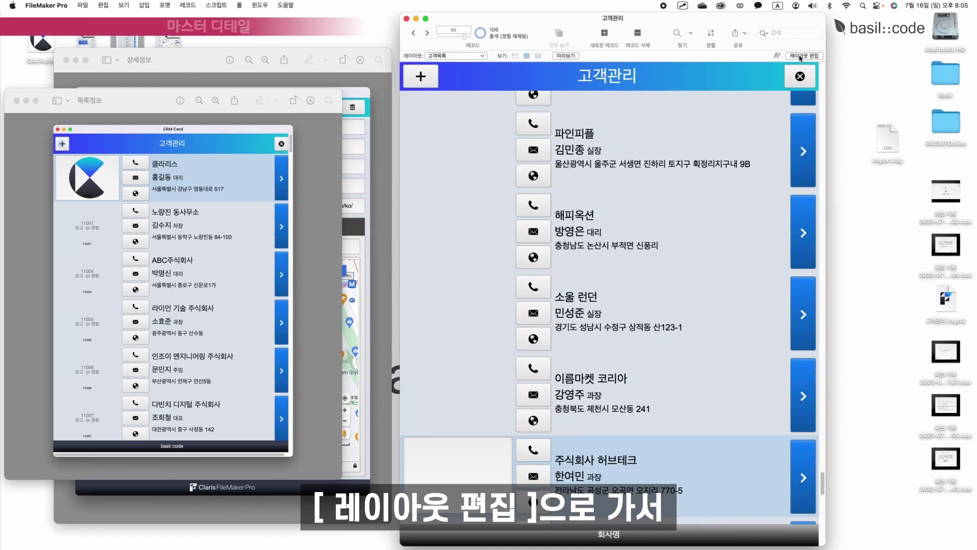
key(super+l)
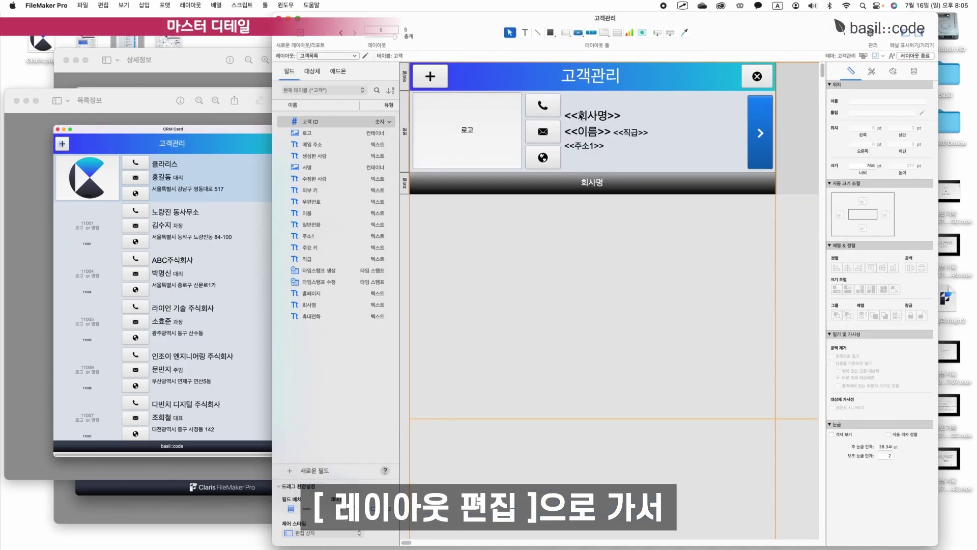
Create a 고객-based form layout named 마스터 디테일 for iPad Pro 9.7 in landscape.
click(190, 5)
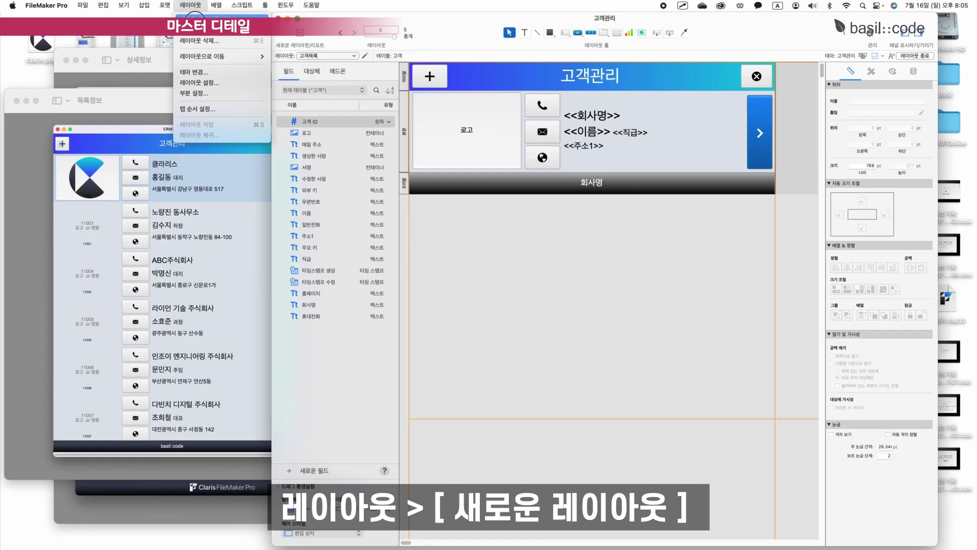
click(203, 29)
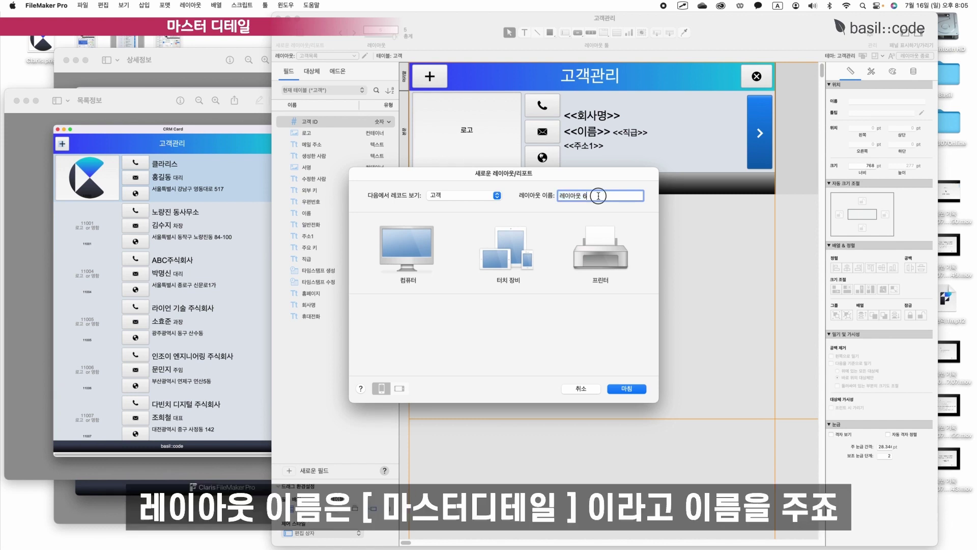
text(a)
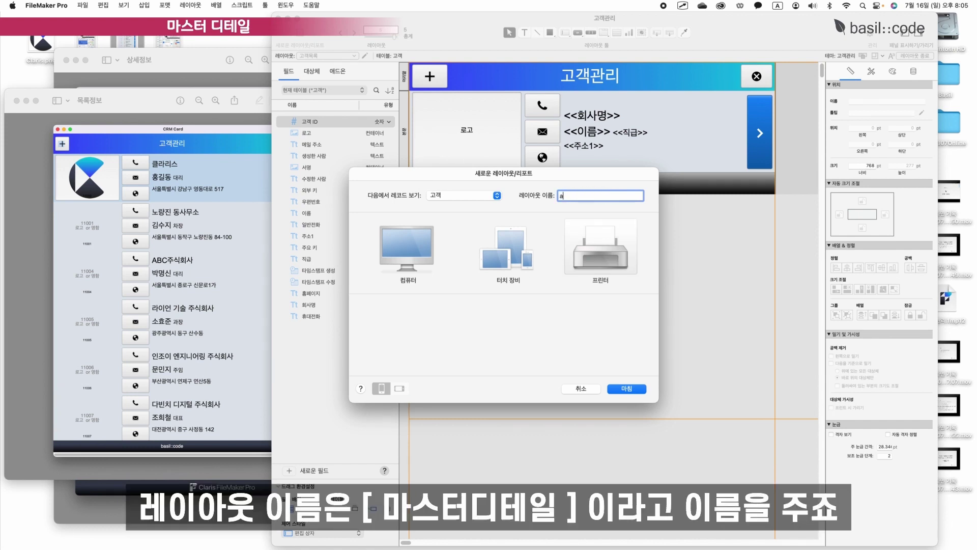
key(ctrl+space)
text(마스터 디테일)
click(528, 262)
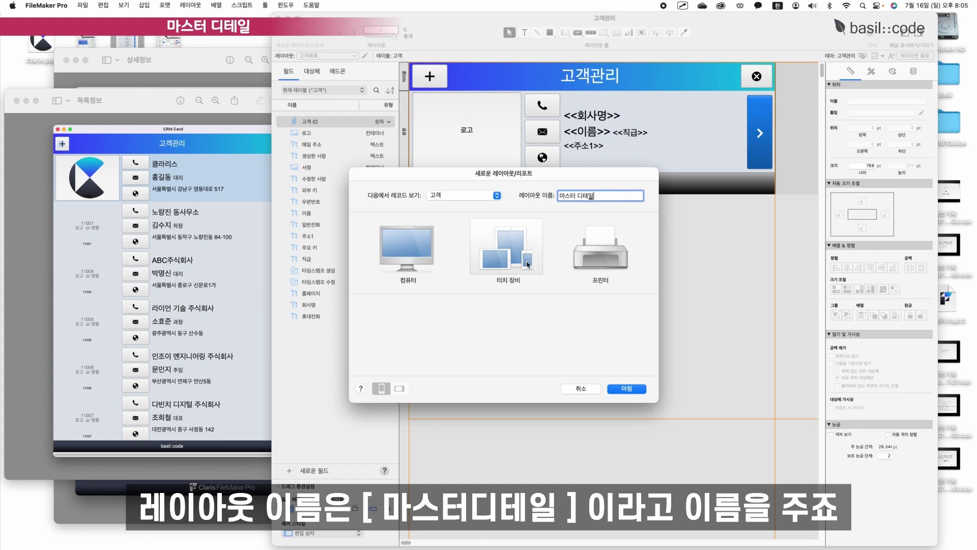
click(528, 269)
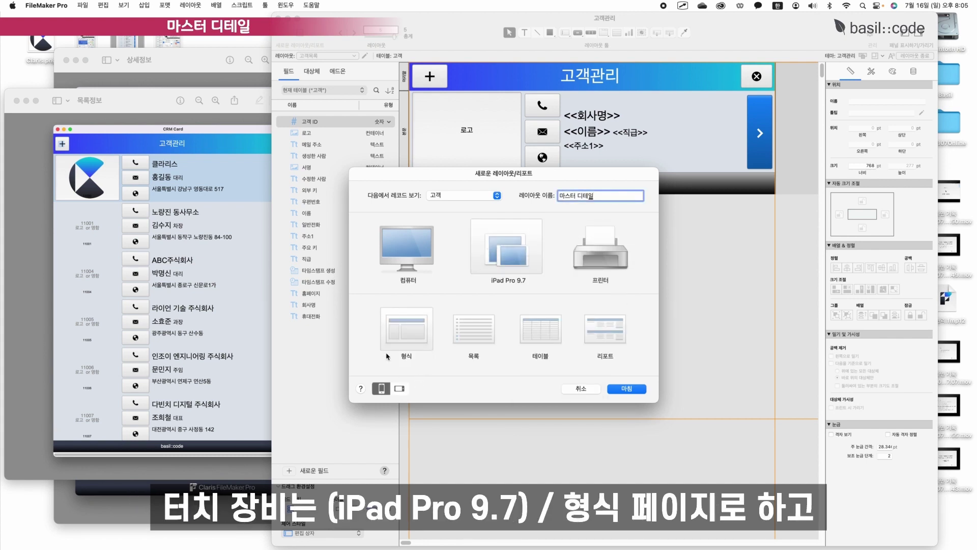
click(401, 389)
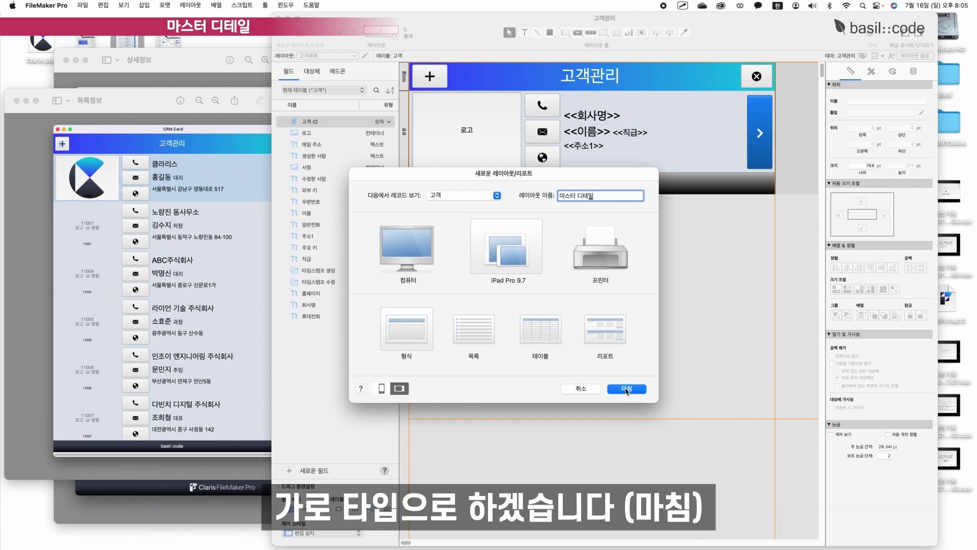
click(626, 389)
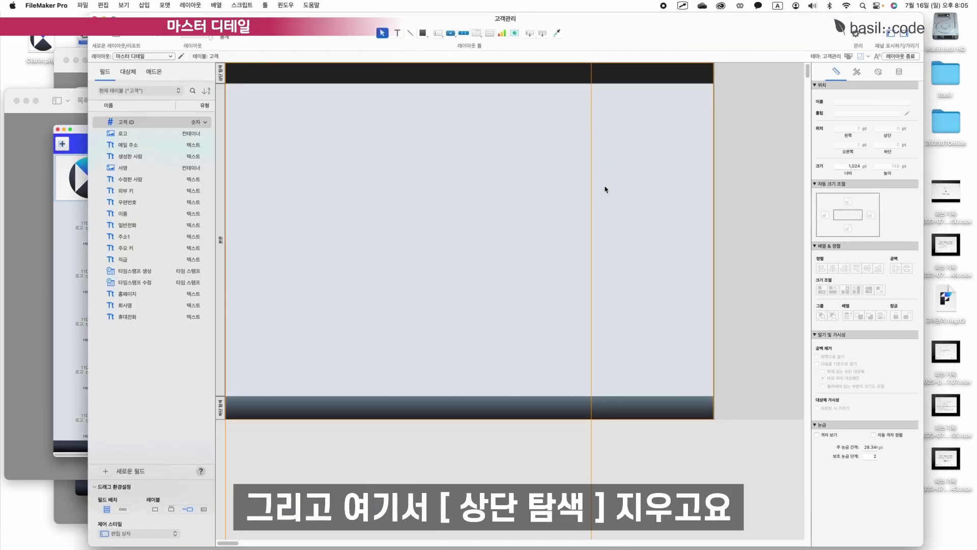
Delete the Top Navigation and Footer parts from the 마스터 디테일 layout.
click(220, 74)
key(BackSpace)
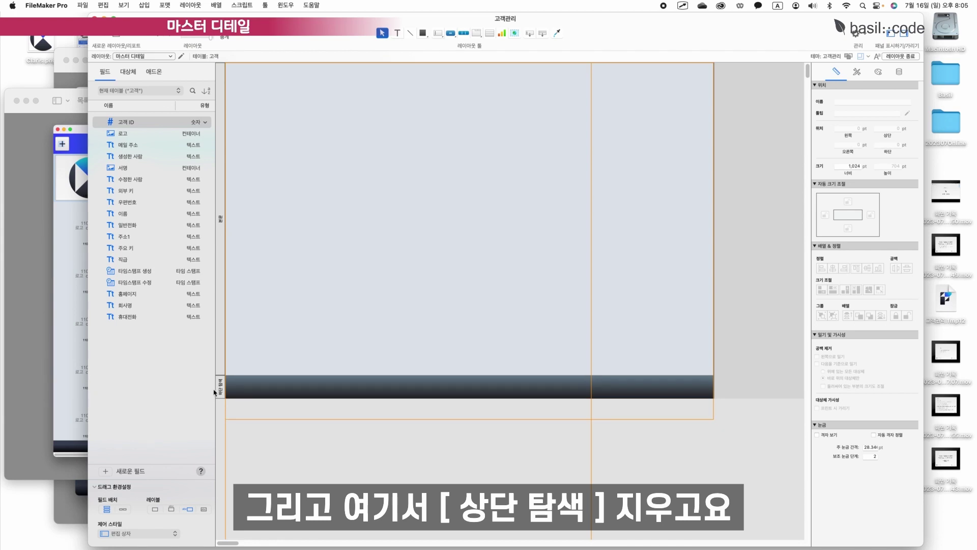
click(221, 387)
key(BackSpace)
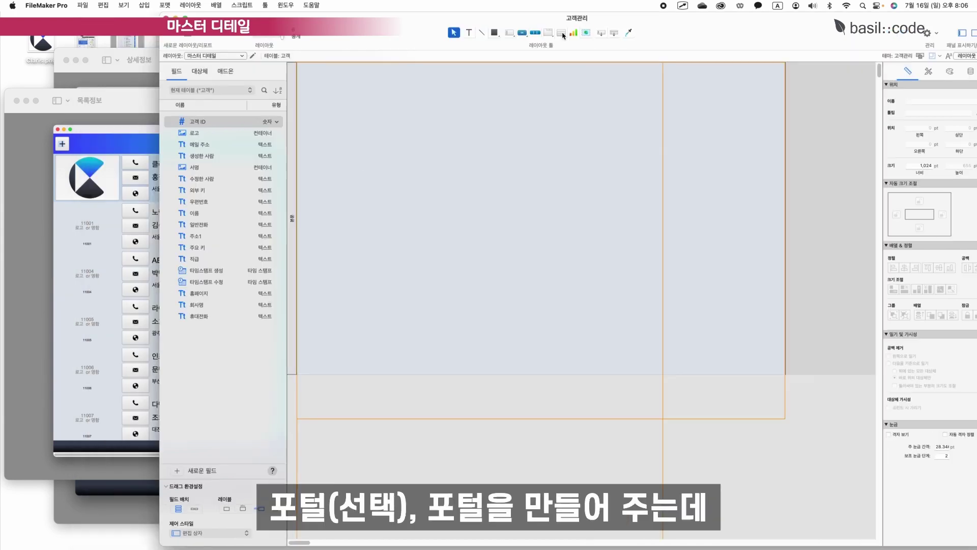
Draw a tall 6-row portal of current-table 고객 records on the left, showing a resized 로고 field.
click(560, 32)
mouse_move(302, 69)
mouse_down()
mouse_move(394, 261)
mouse_move(427, 364)
mouse_up()
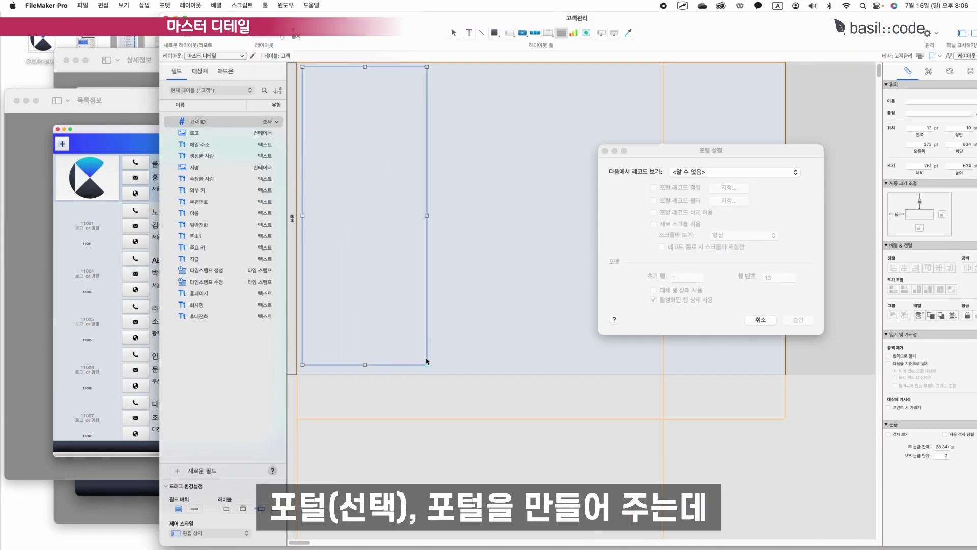
click(711, 173)
click(711, 174)
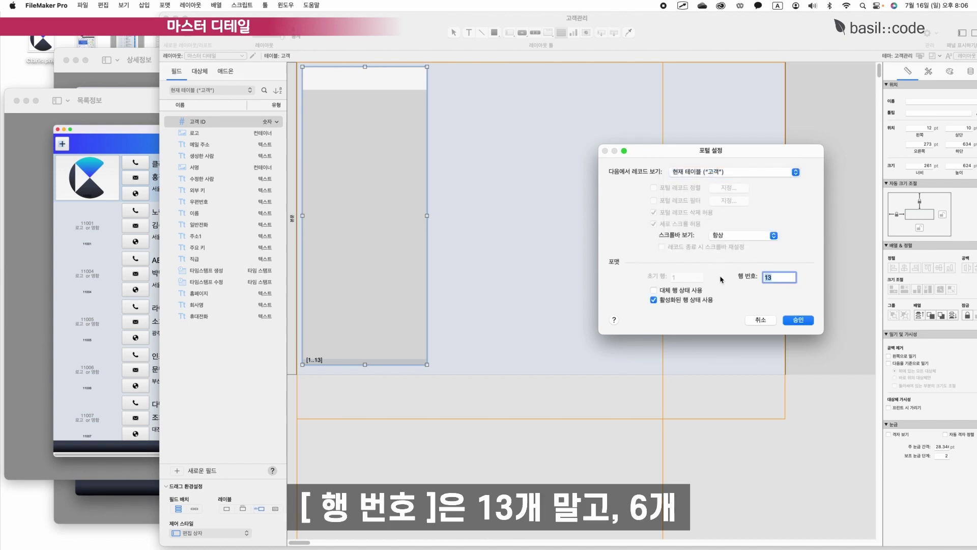
text(6)
click(798, 319)
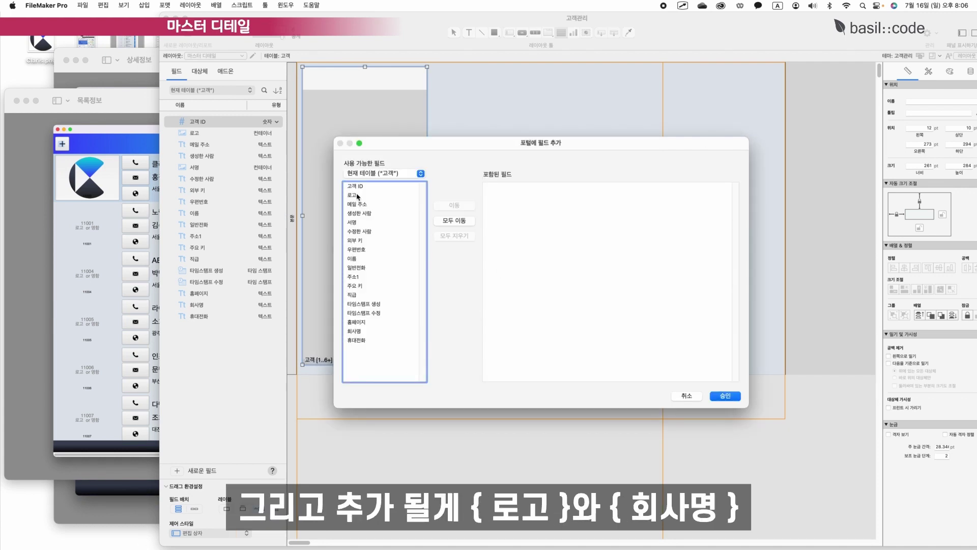
double_click(358, 196)
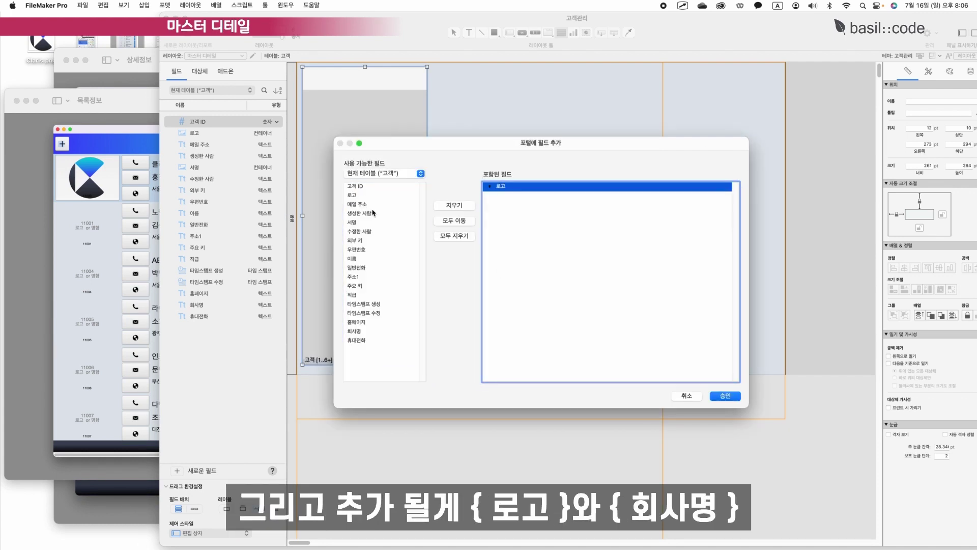
click(726, 396)
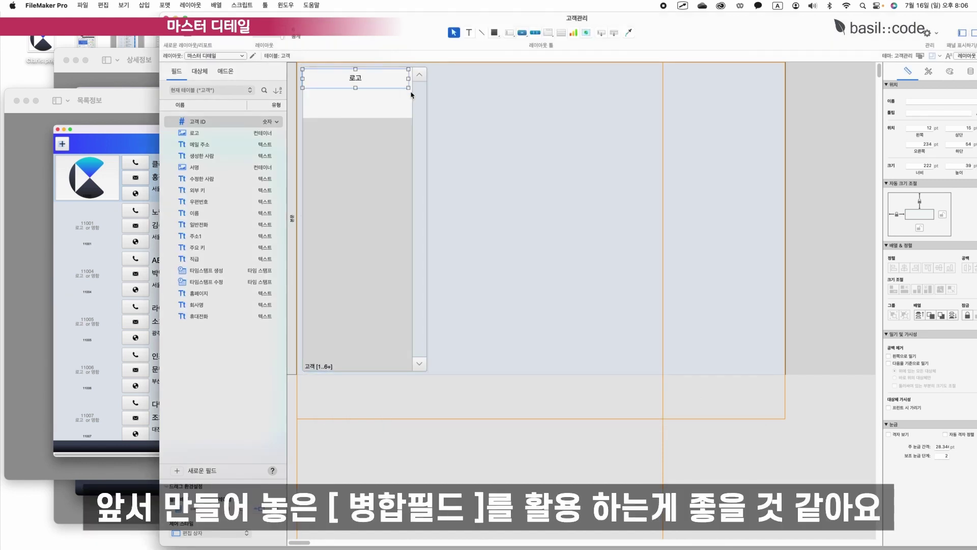
drag(408, 89, 343, 120)
Add a new Top Navigation part at the top of the layout.
click(731, 87)
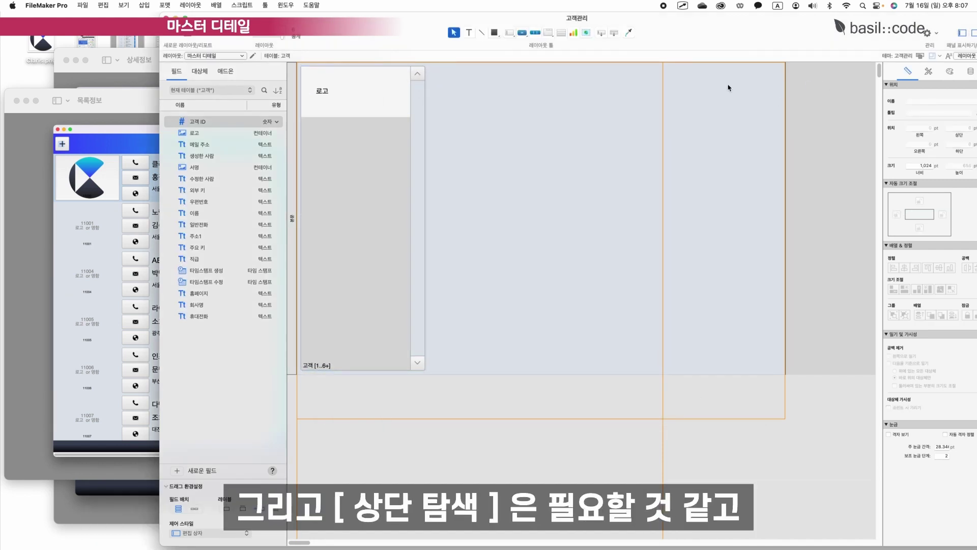
drag(605, 35, 563, 87)
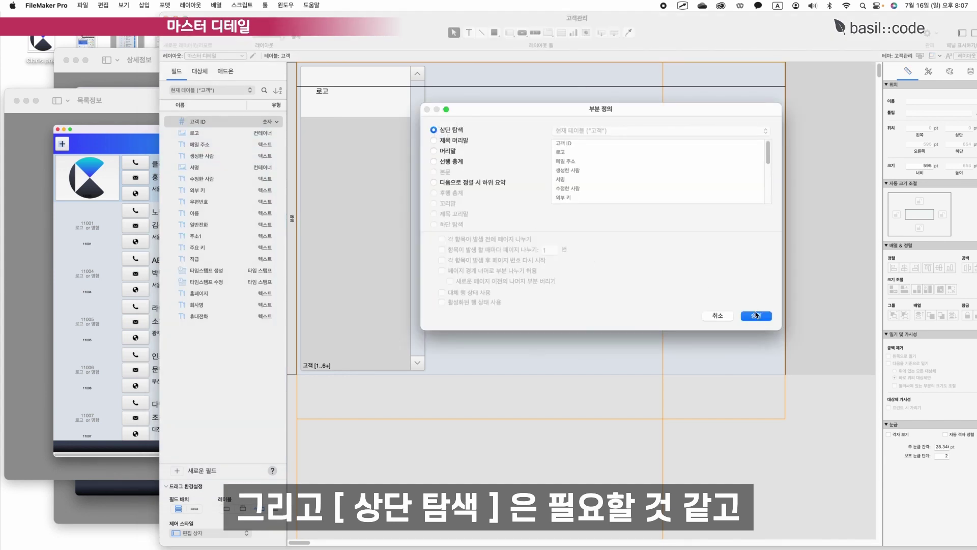
click(757, 315)
Copy the customer detail layout's objects and paste them into 마스터 디테일.
click(215, 56)
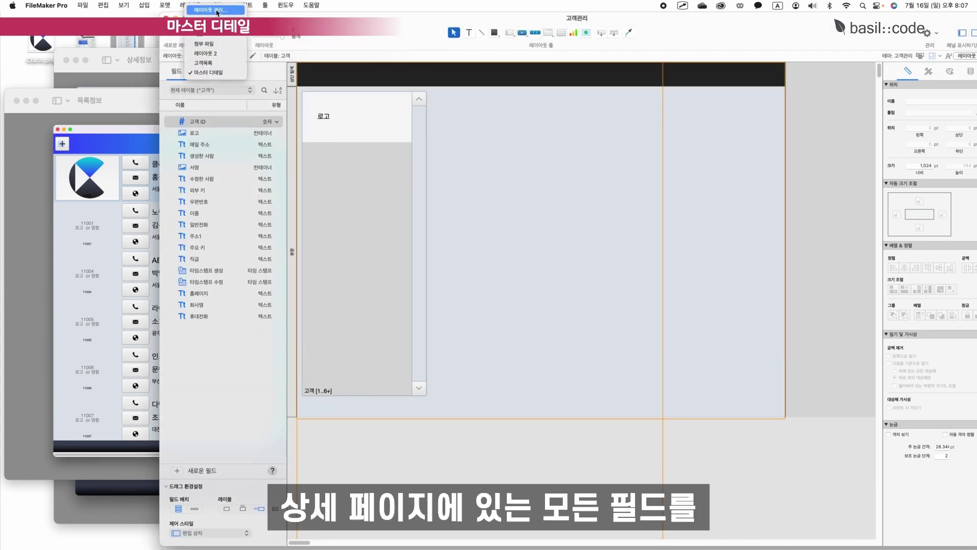
click(213, 10)
click(507, 188)
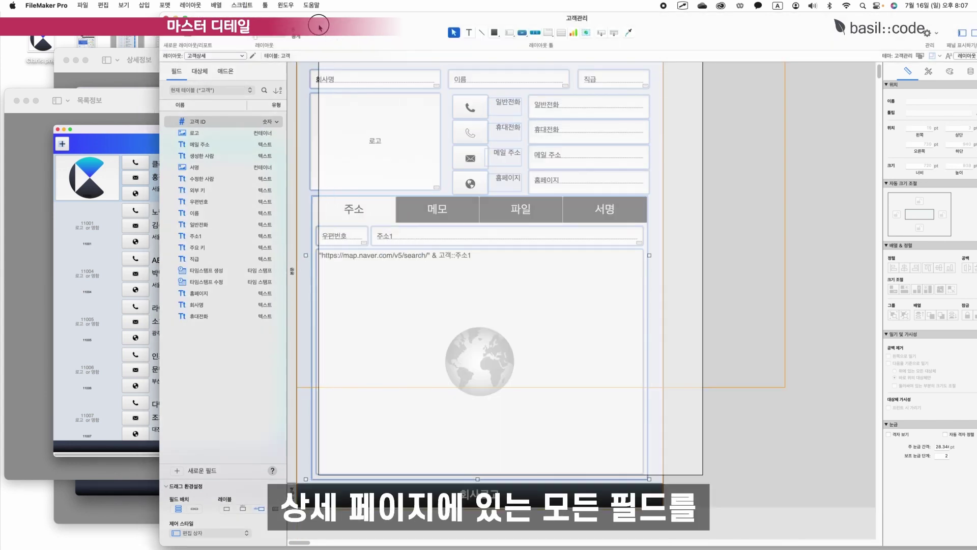
key(super+c)
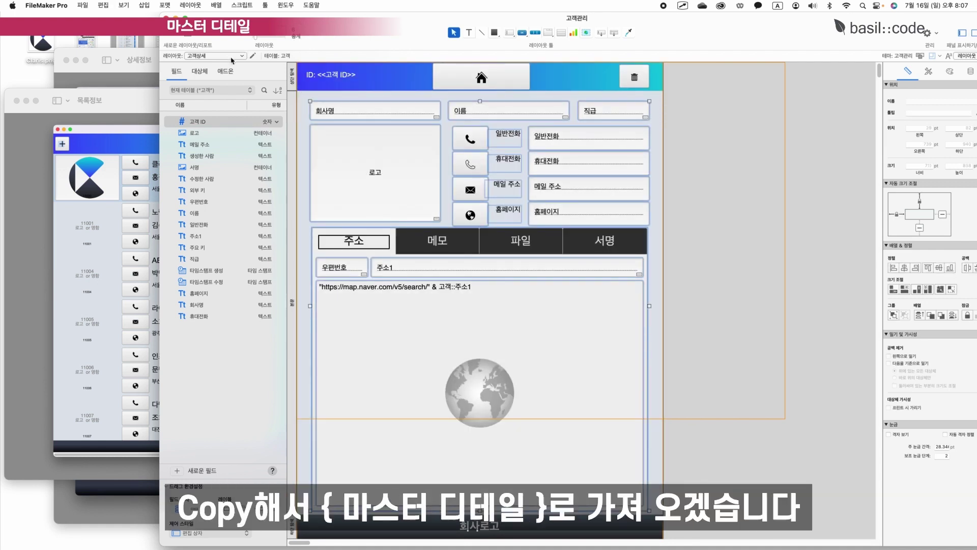
click(230, 56)
click(230, 106)
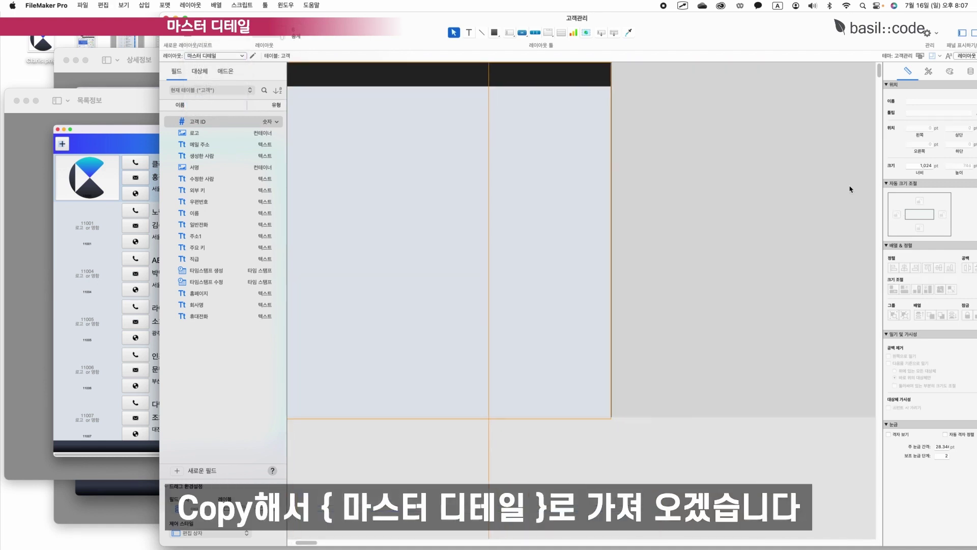
key(super+v)
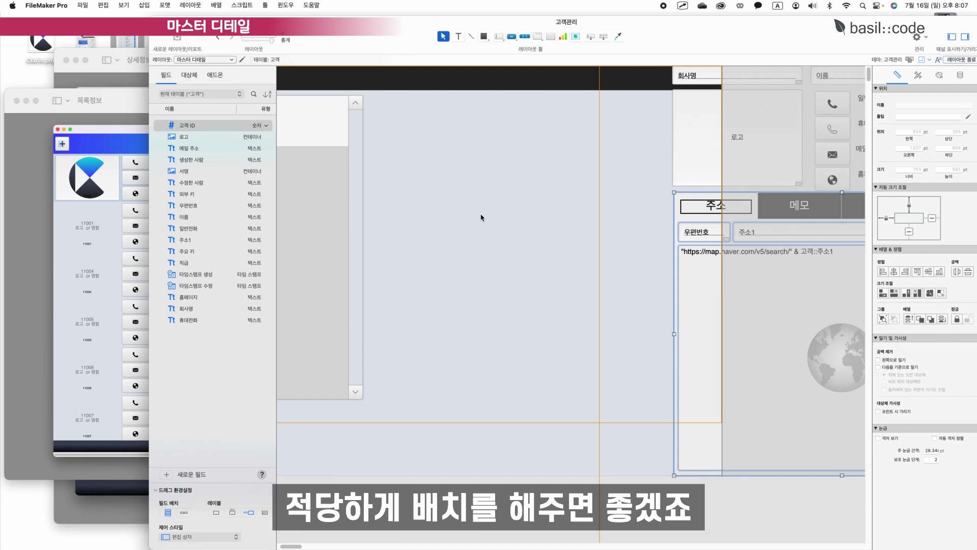
Move the pasted tab group beside the portal and shorten the map web viewer and memo portal.
drag(702, 206, 421, 211)
click(589, 388)
drag(542, 470, 542, 410)
click(540, 202)
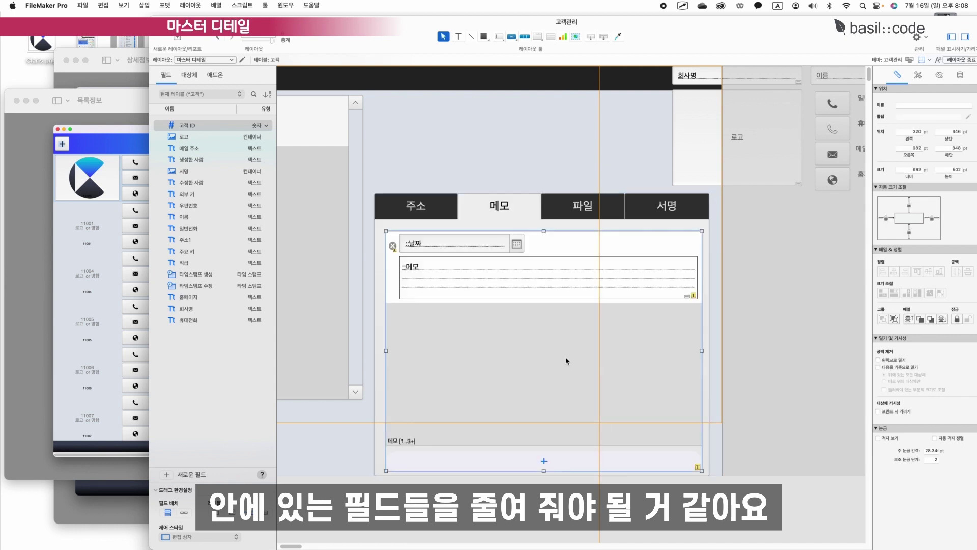
double_click(566, 360)
key(Return)
drag(543, 471, 544, 407)
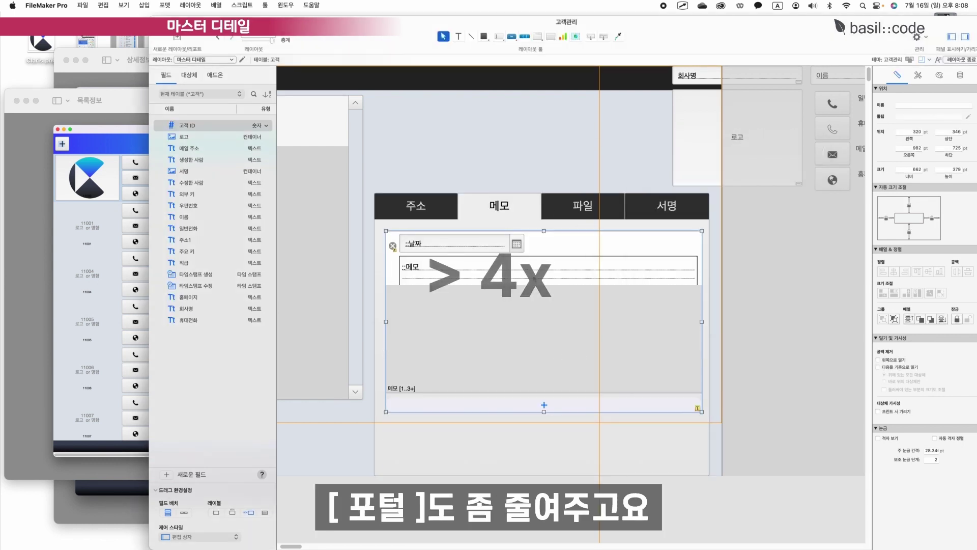
click(583, 205)
click(657, 213)
drag(542, 476, 543, 363)
Lower the tab panel's top edge so it sits below the phone and email fields.
click(498, 206)
drag(515, 204, 514, 220)
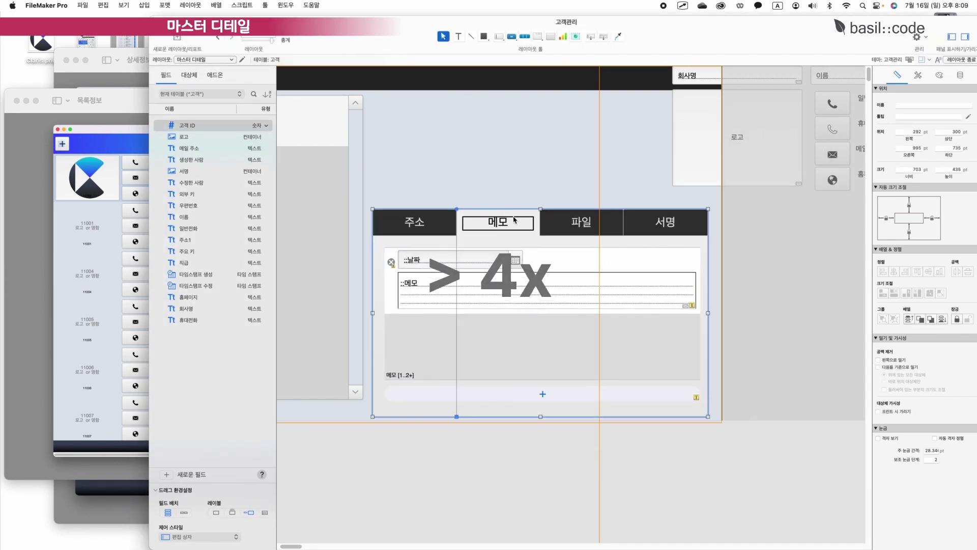
scroll(600, 305, right, 10)
drag(796, 208, 429, 69)
drag(444, 74, 469, 96)
scroll(570, 305, left, 10)
click(464, 223)
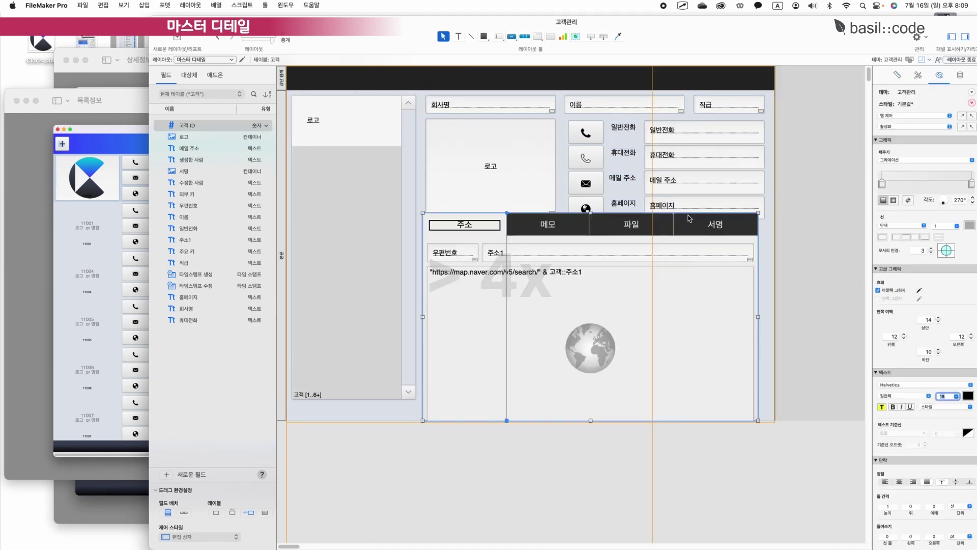
click(548, 224)
drag(591, 213, 591, 225)
Check the 주소, 파일, 서명 and 메모 tabs, then switch to the 고객목록 layout.
click(465, 235)
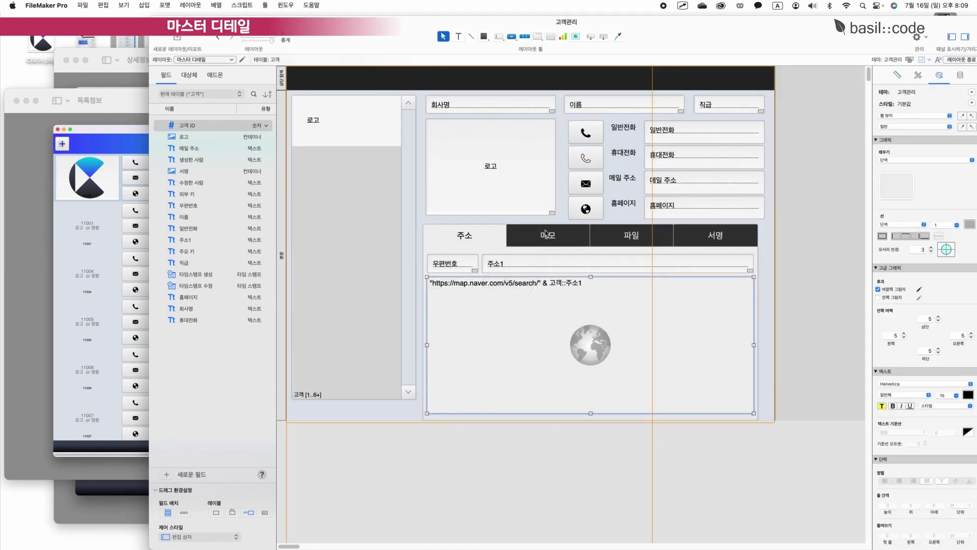
click(631, 235)
click(706, 235)
click(548, 235)
click(464, 235)
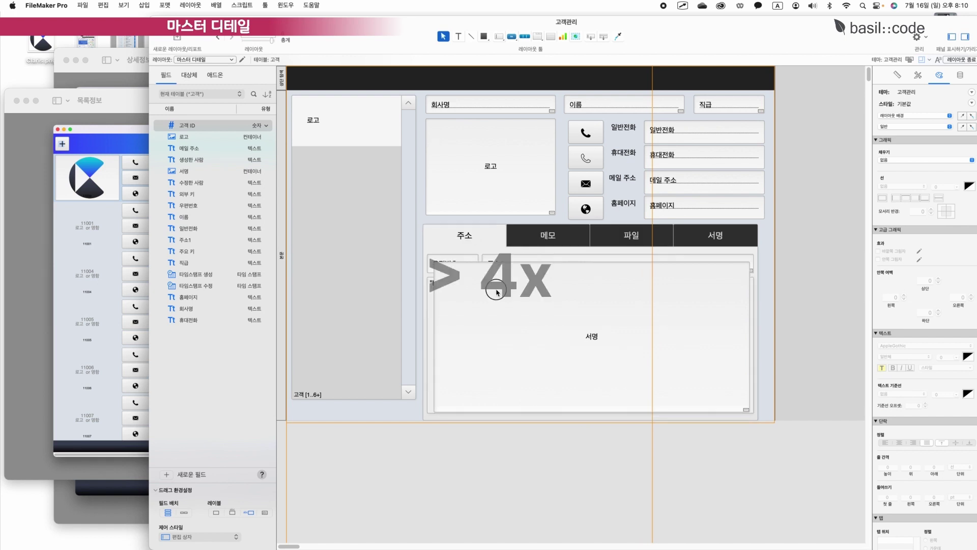
click(791, 297)
click(716, 236)
click(548, 235)
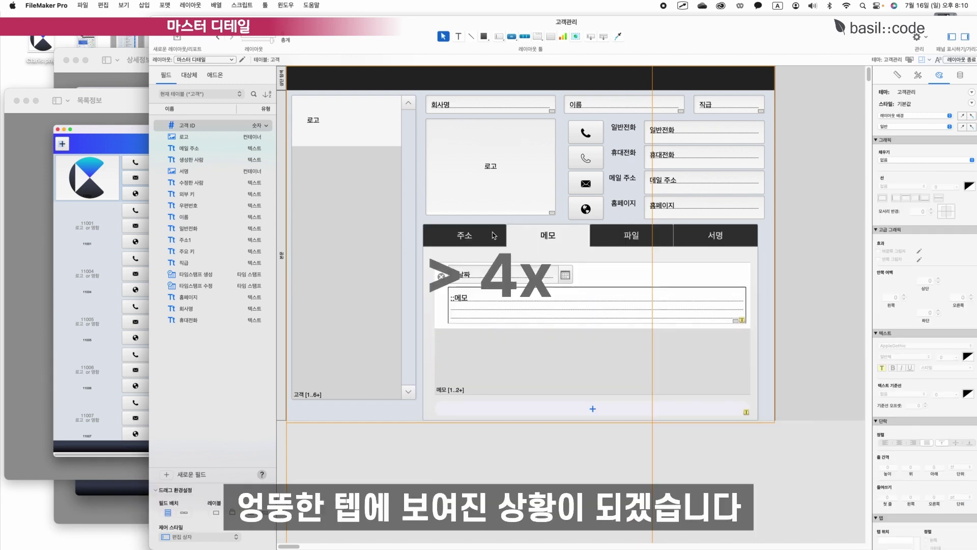
click(464, 235)
click(416, 415)
click(214, 59)
click(196, 51)
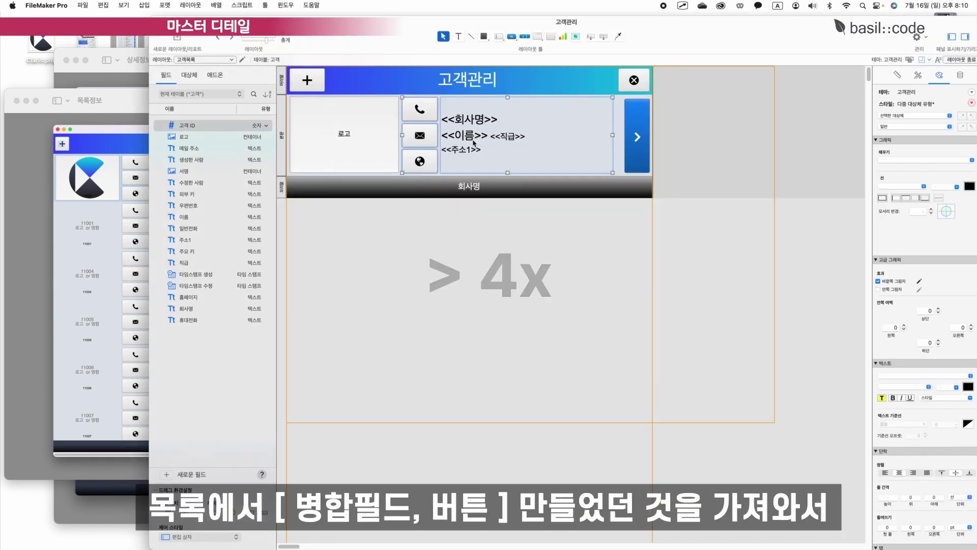
Paste the merged-field group into the portal's first row and delete its phone, mail and web buttons.
click(219, 59)
click(219, 69)
key(cmd+v)
drag(407, 143, 355, 138)
click(307, 126)
key(Delete)
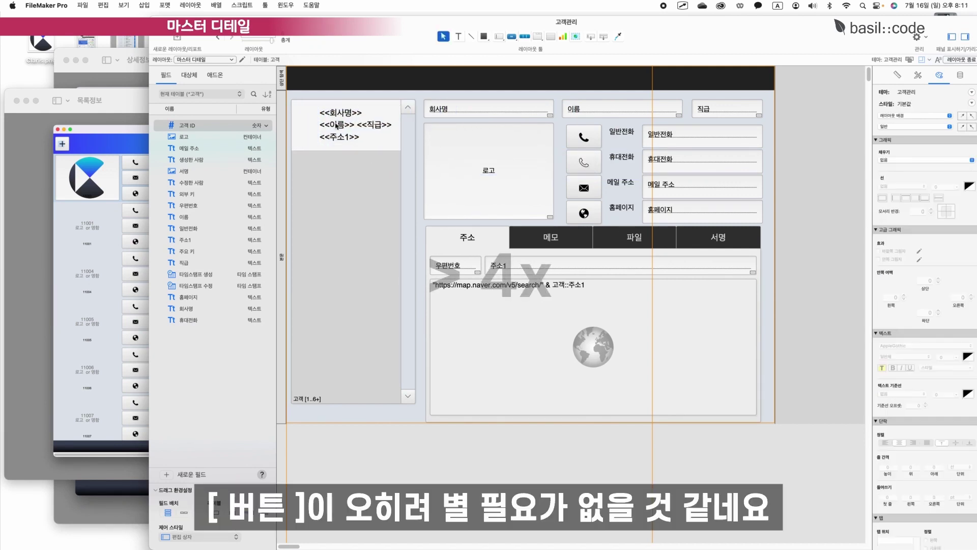
Copy the 로고 field into the row as a small thumbnail, and widen the portal and merged text.
click(475, 171)
drag(512, 179, 382, 156)
drag(425, 200, 328, 124)
click(351, 125)
drag(420, 96, 770, 424)
drag(488, 173, 500, 173)
click(397, 198)
mouse_move(415, 125)
mouse_down()
mouse_move(432, 126)
mouse_move(414, 126)
mouse_up()
Exit and save the layout, test another customer, nudge the portal logo, and save again.
click(358, 123)
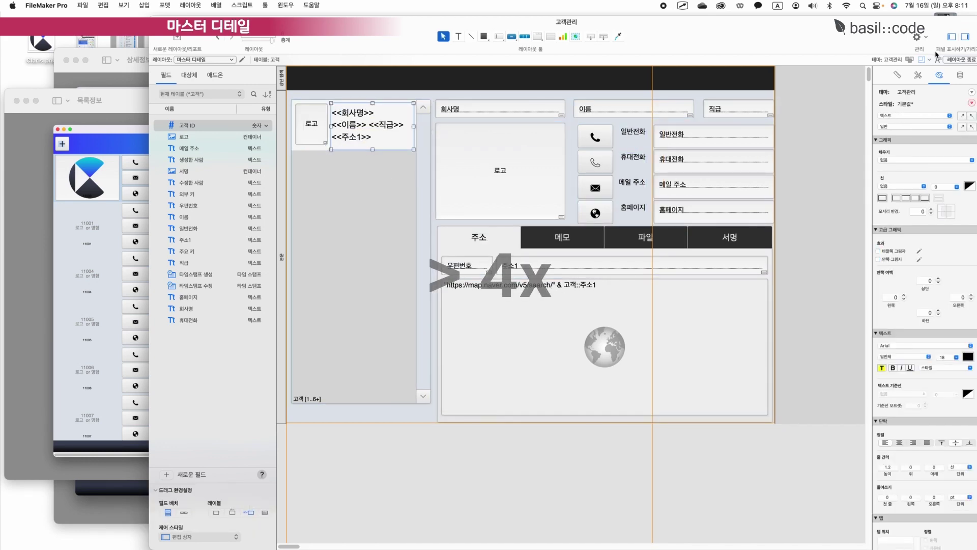
click(953, 60)
click(489, 185)
click(373, 180)
click(848, 60)
drag(305, 126, 304, 127)
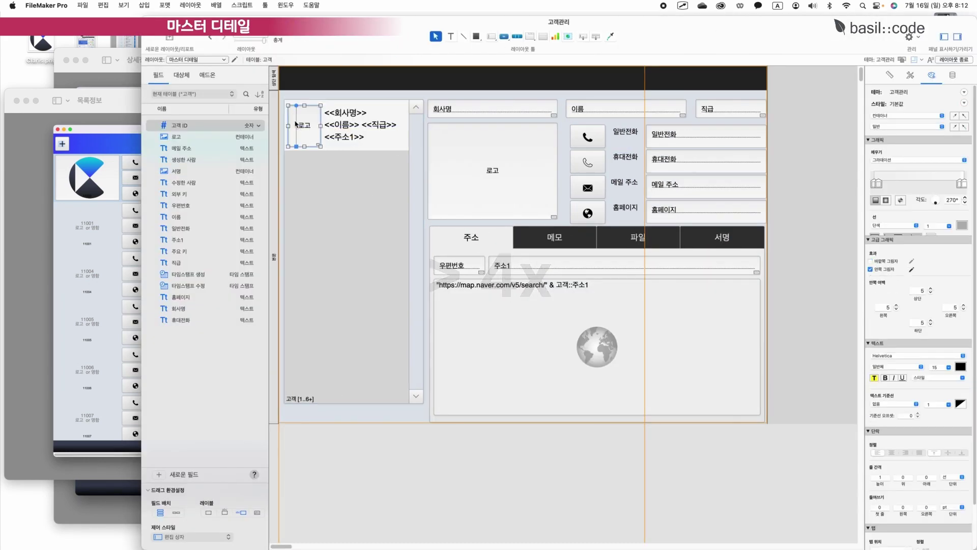
click(953, 60)
click(492, 184)
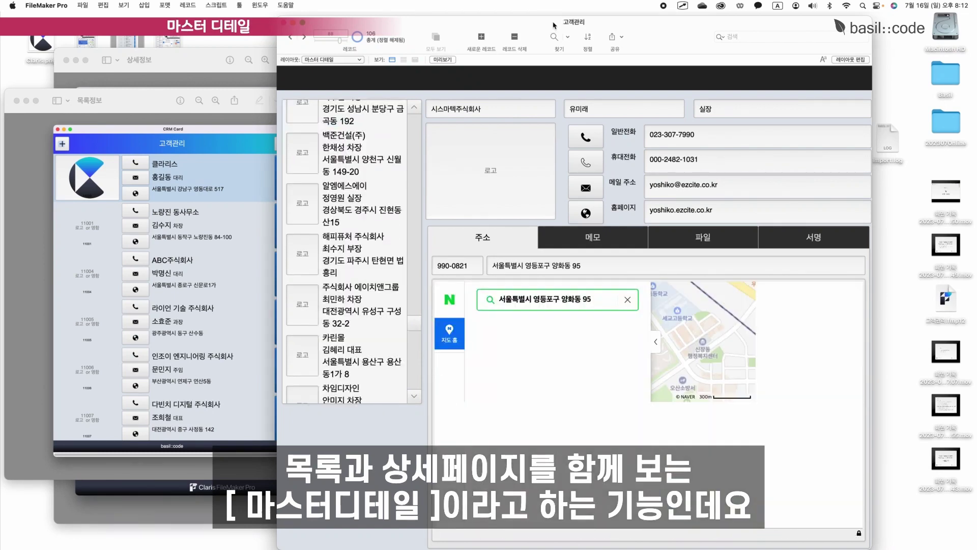
Select ABC 화학, 보틀 홈데코, 트랜스 유니버셜, 테크 프로, 소셜 리서치 and 비트비트 in the portal.
scroll(356, 229, up, 10)
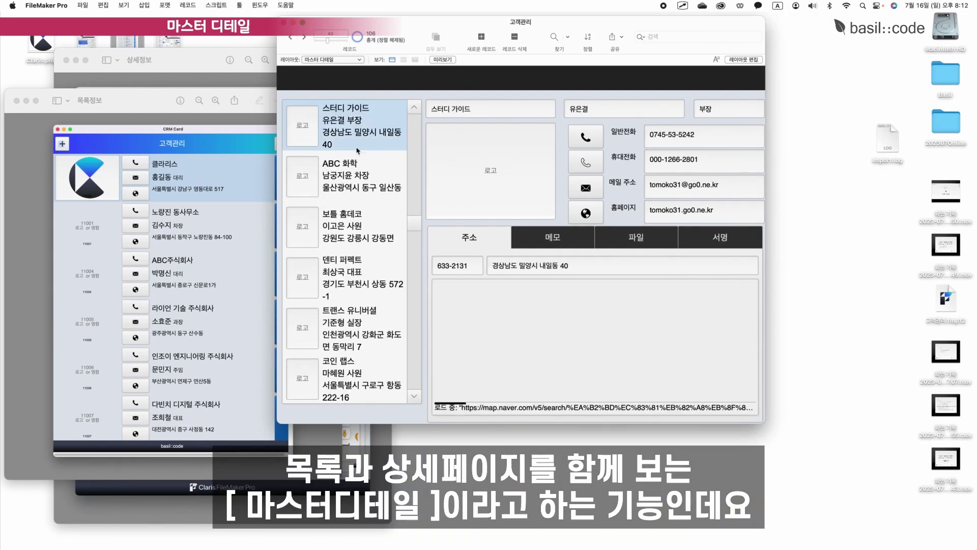
click(356, 171)
click(351, 226)
click(356, 326)
scroll(359, 313, down, 3)
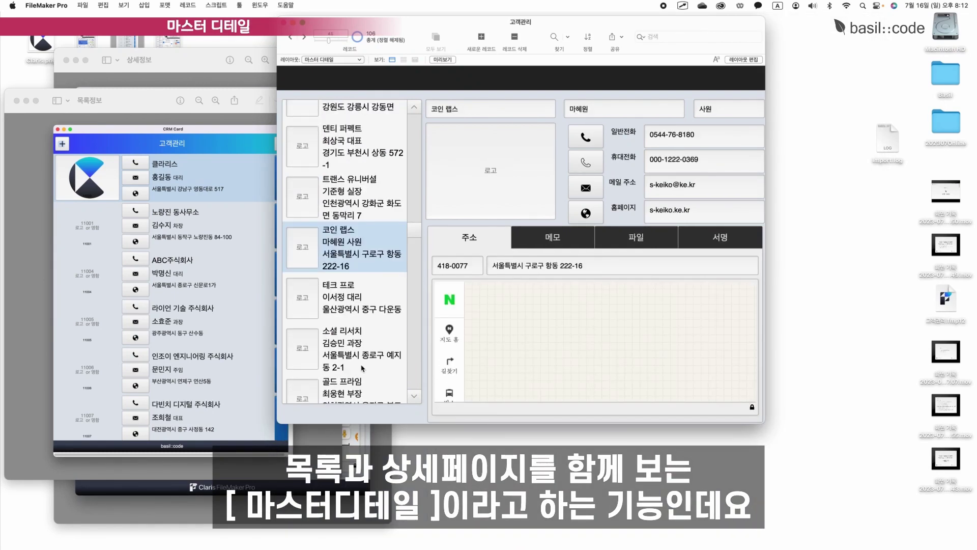
click(359, 305)
click(360, 331)
scroll(358, 351, down, 3)
click(357, 369)
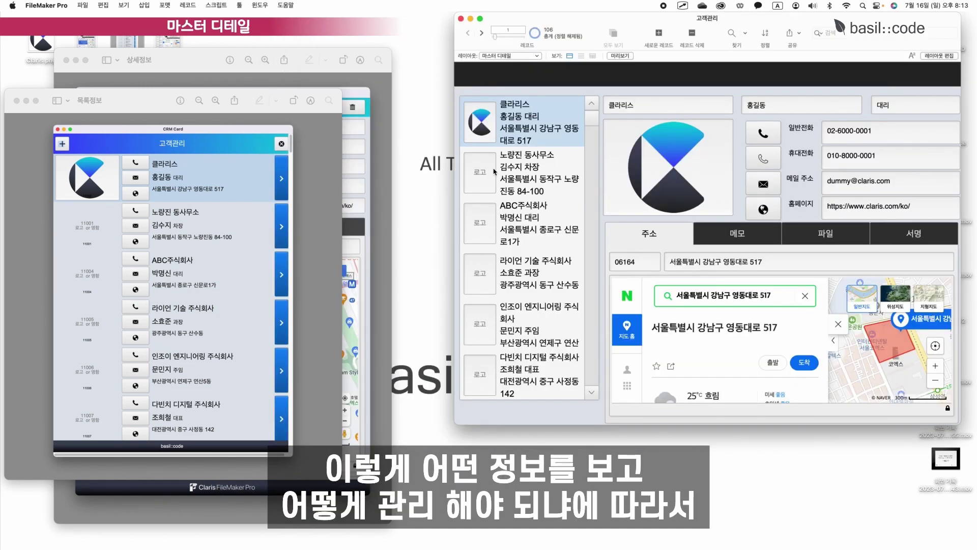
Select 노량진 동사무소, ABC주식회사, 라이언 기술 주식회사 and 인조이 엔지니어링 to view their details.
click(494, 172)
click(534, 220)
click(547, 274)
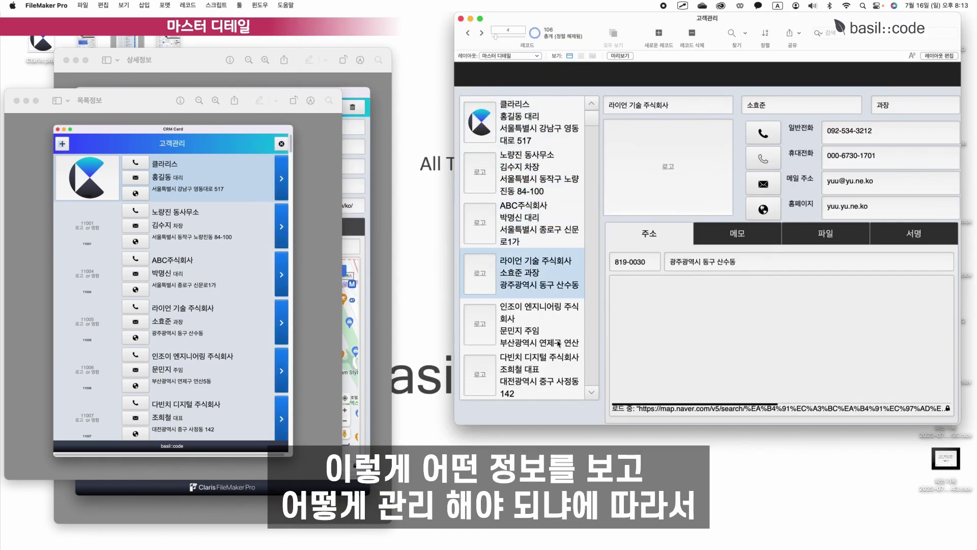
click(555, 318)
Open 코리아 주식회사 from the 고객목록 list in its detail layout, then return to 마스터 디테일.
click(509, 56)
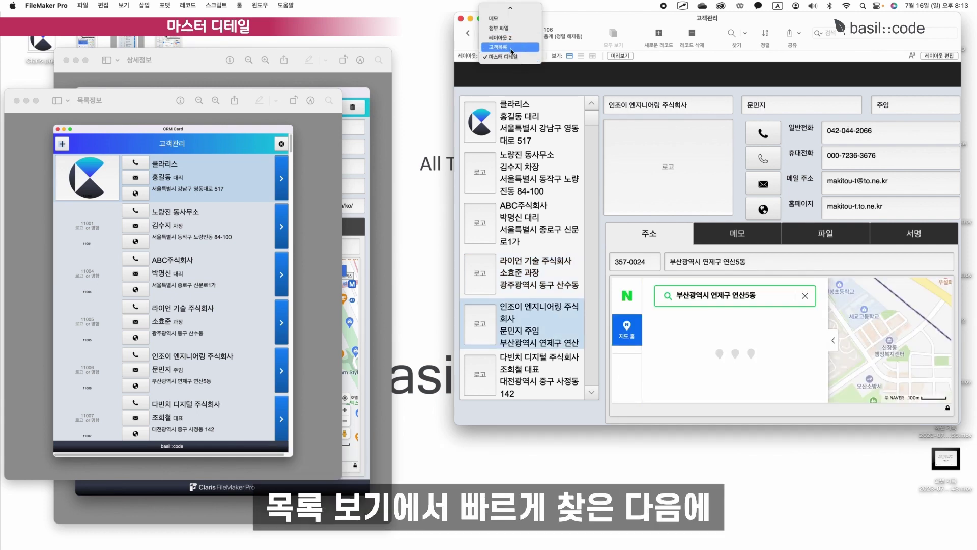
click(511, 47)
scroll(686, 290, down, 5)
click(686, 291)
click(925, 296)
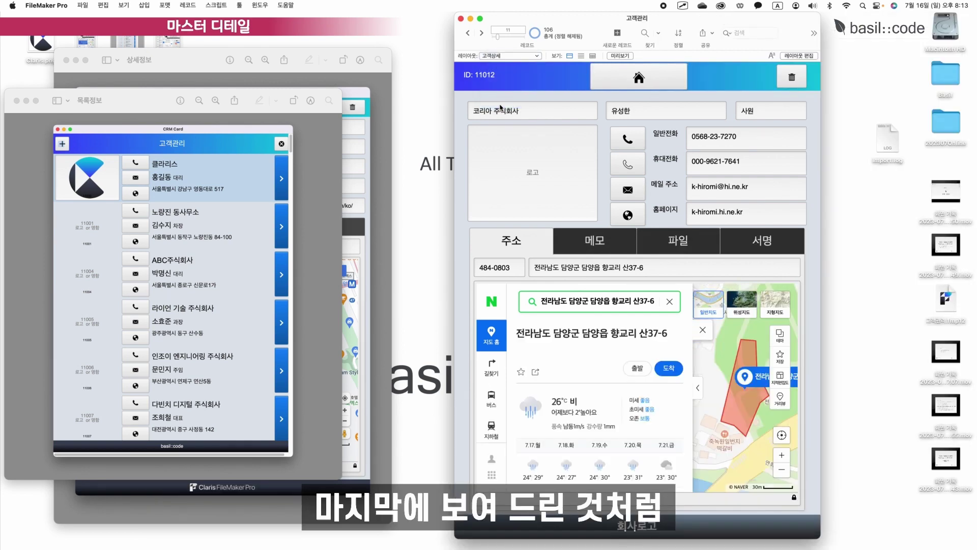
click(638, 78)
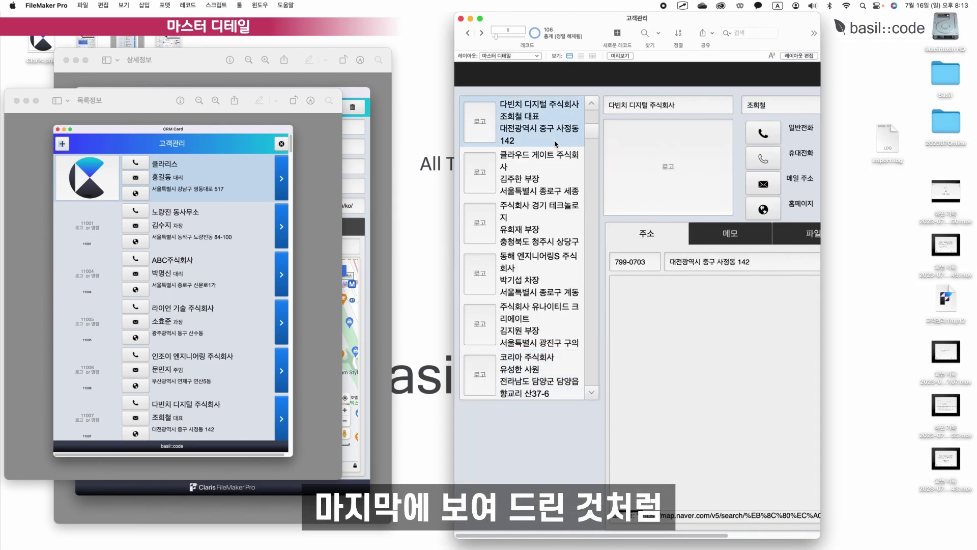
Step through 주식회사 유나이티드 크리에이트 and 코리아 주식회사 up to 다빈치 디지털 주식회사.
click(540, 324)
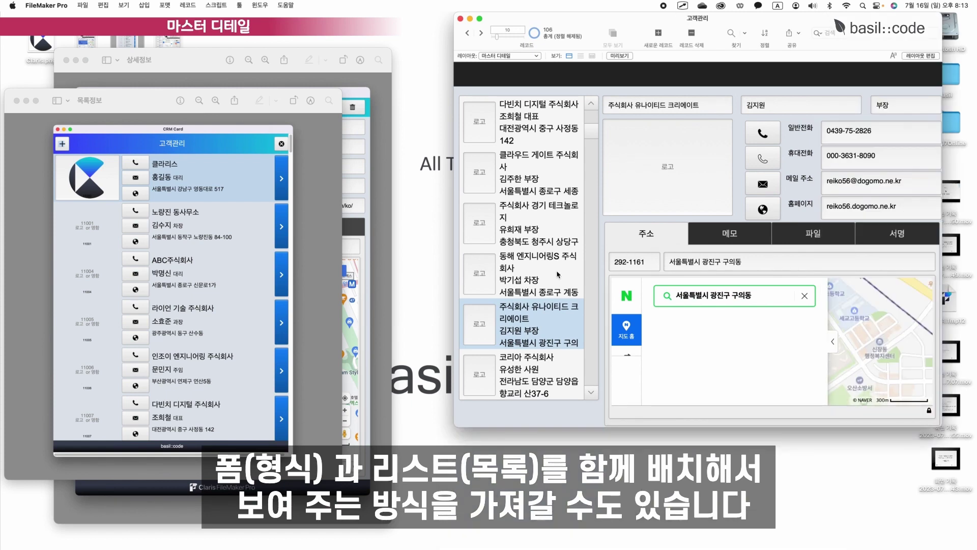
click(539, 375)
click(552, 277)
click(553, 227)
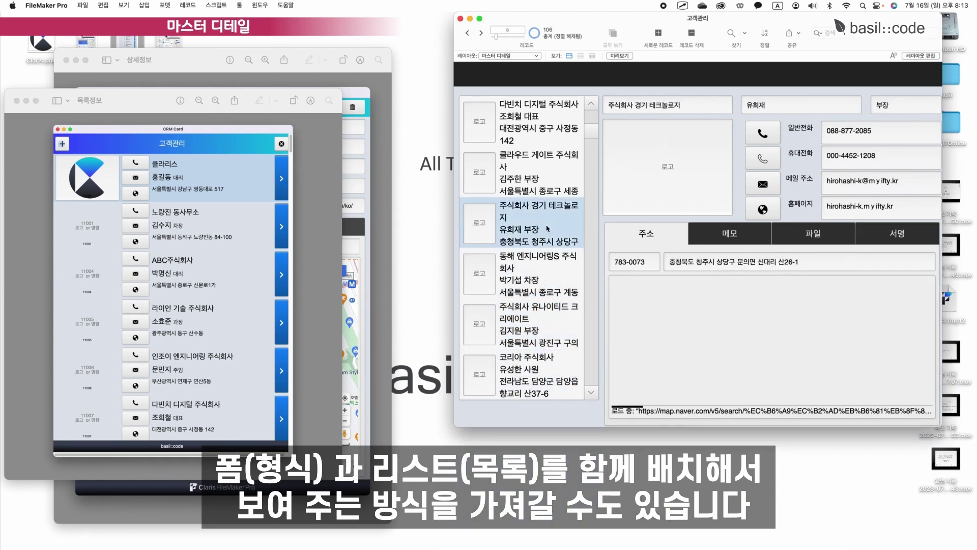
click(554, 188)
click(555, 122)
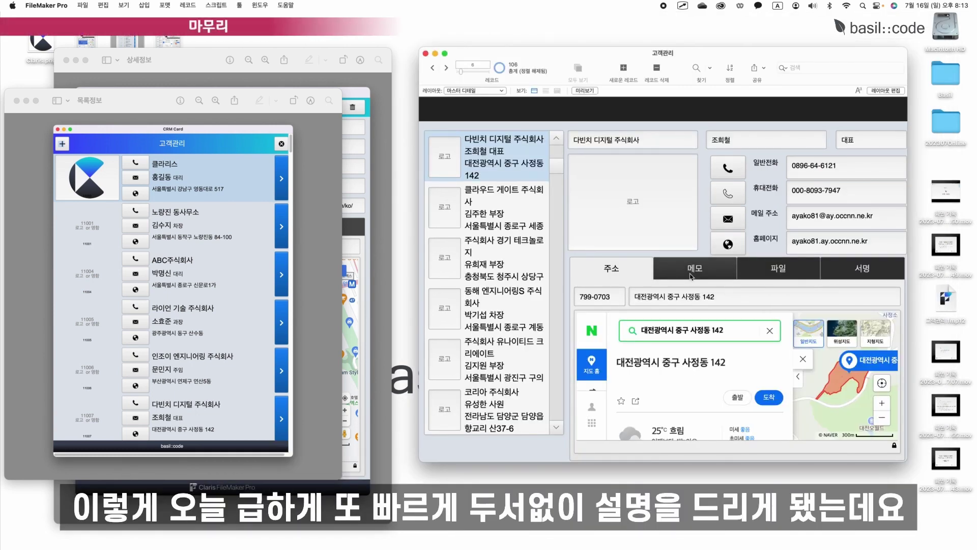
drag(721, 53, 699, 55)
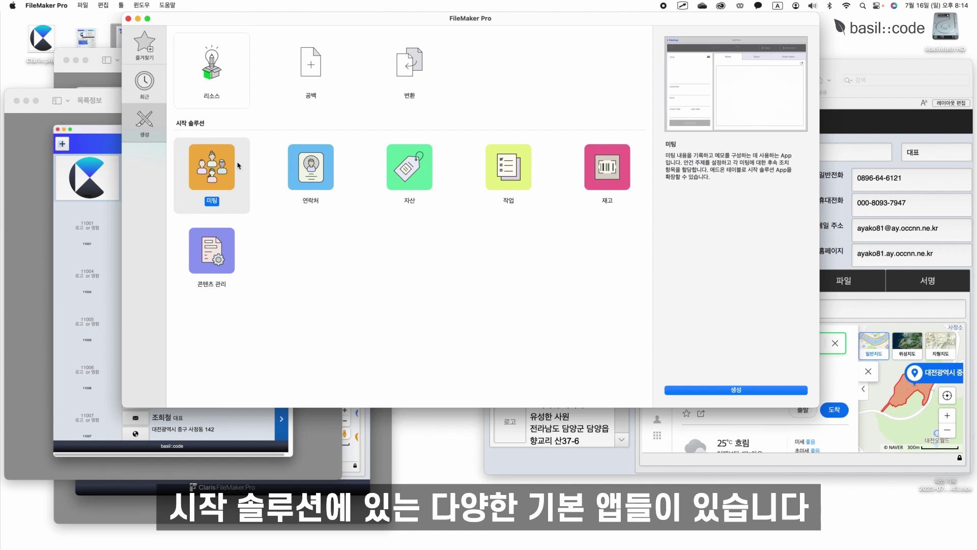
Preview the 연락처, 자산, 작업, 미팅 and 재고 starter solutions, ending on 재고.
click(311, 165)
click(410, 167)
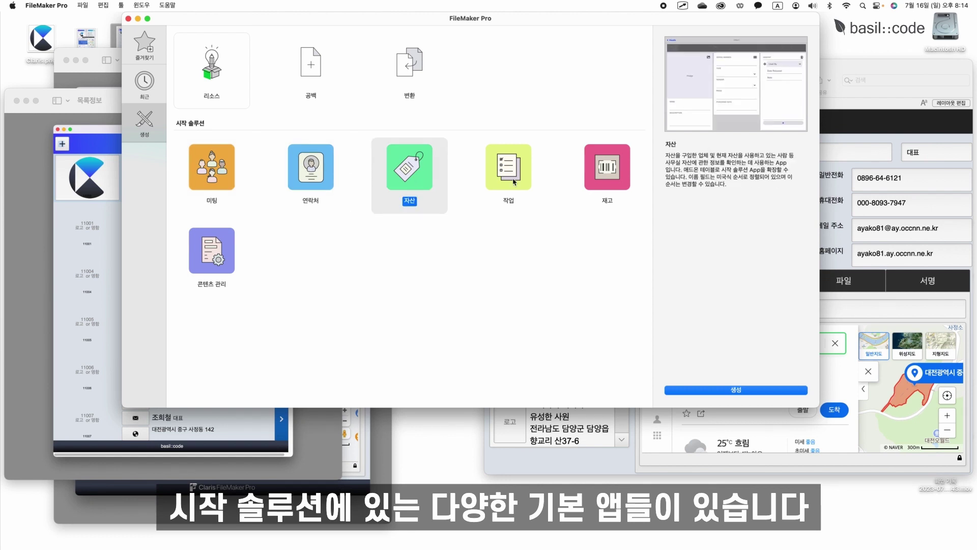
click(508, 168)
click(585, 204)
drag(557, 18, 564, 45)
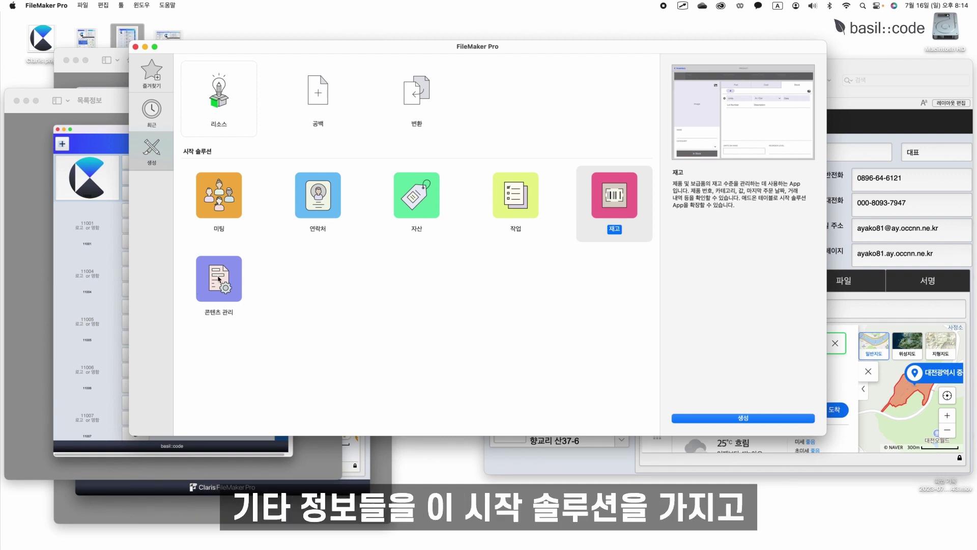
click(225, 213)
click(410, 217)
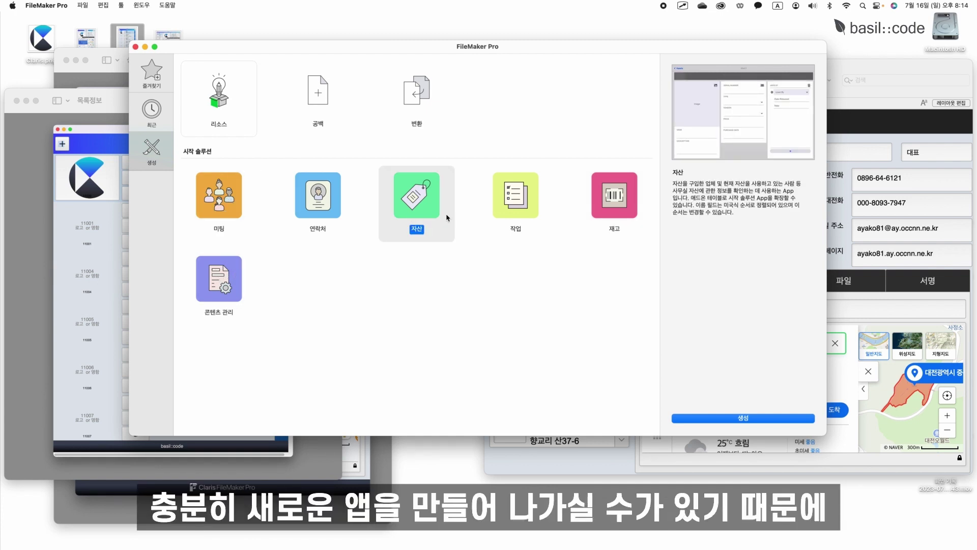
click(621, 220)
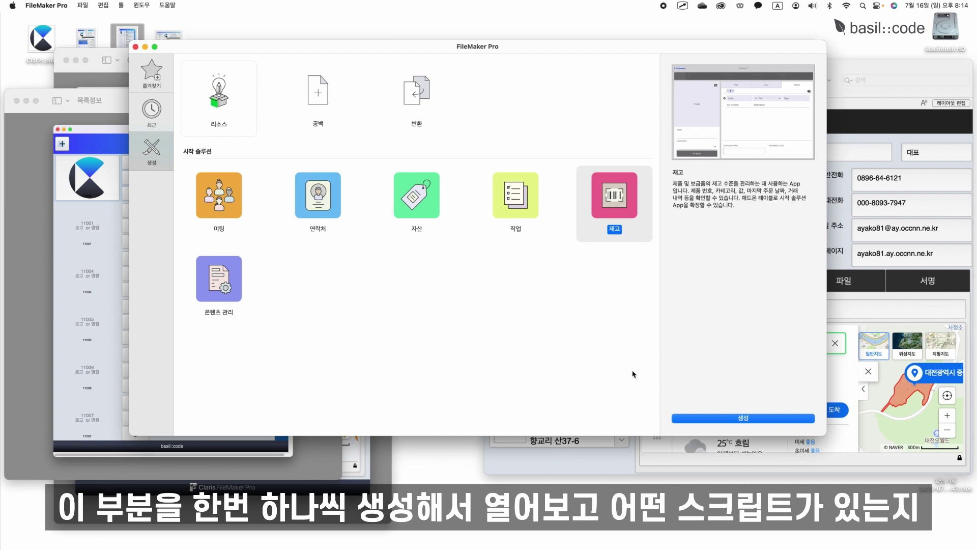